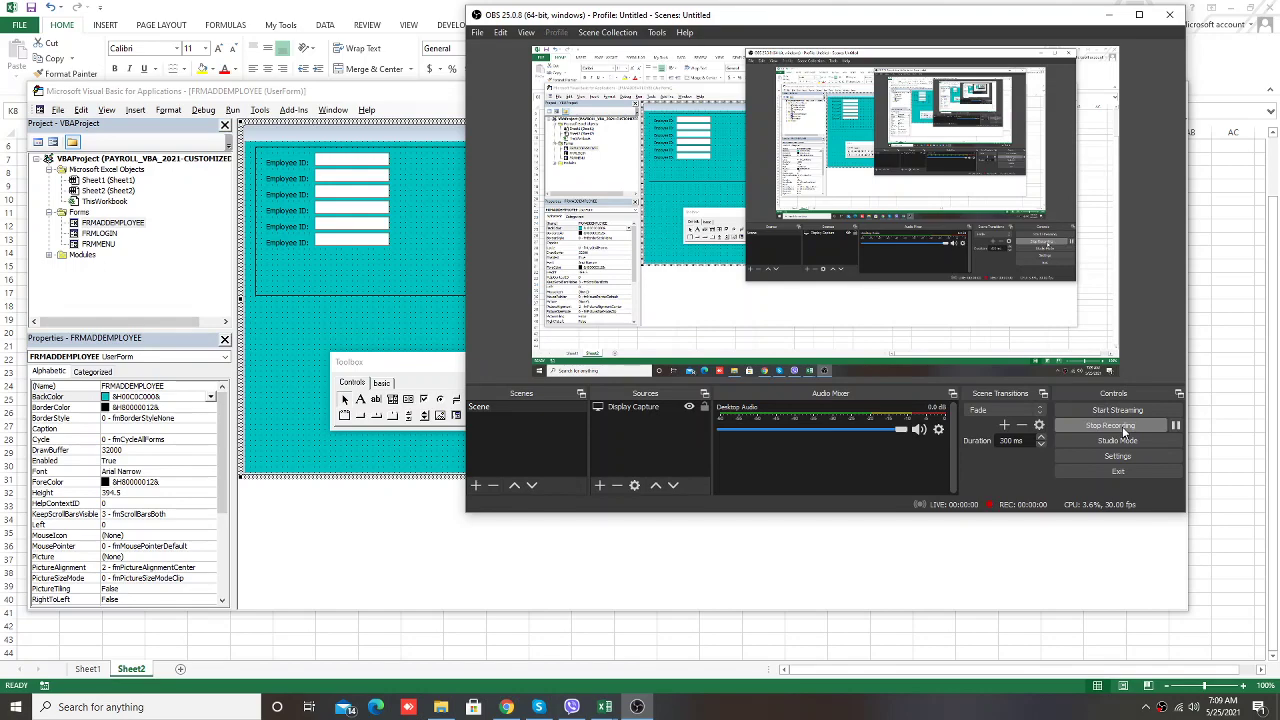
# Arrange the VBA editor and Toolbox windows so the form and the sheet's field list are visible
pyautogui.click(280, 336)
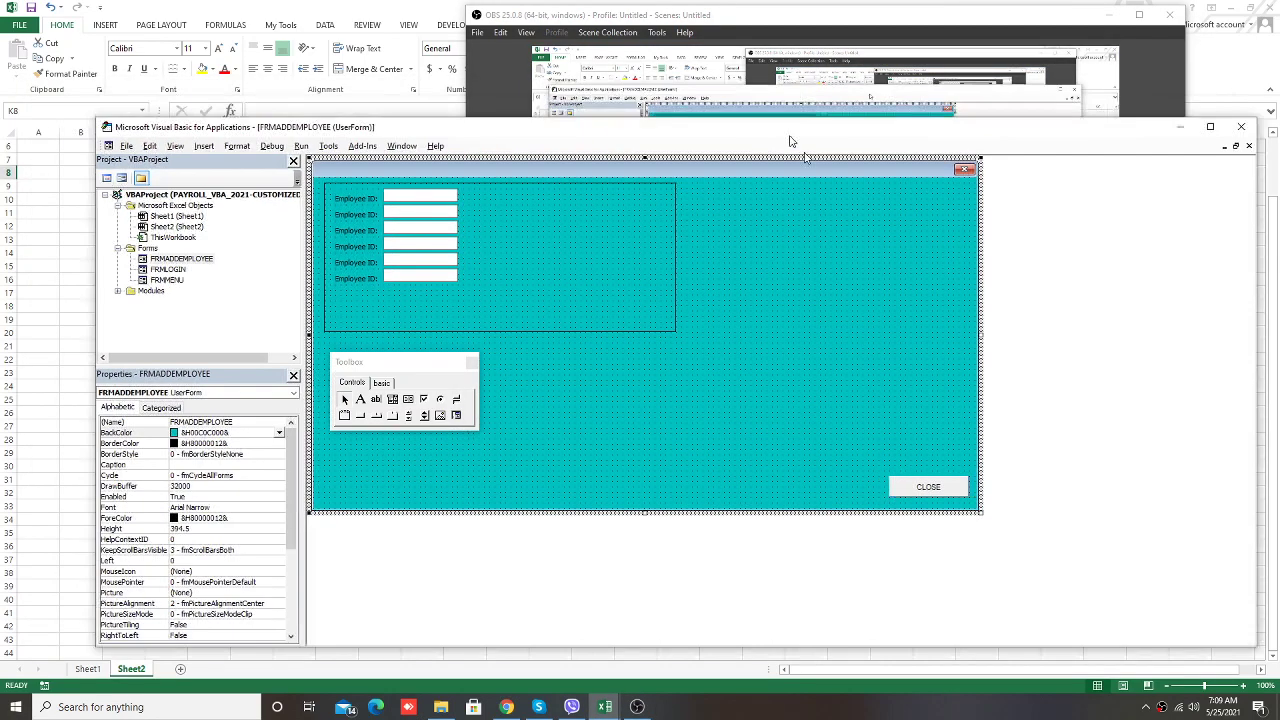
pyautogui.moveTo(790, 140); pyautogui.dragTo(745, 113)
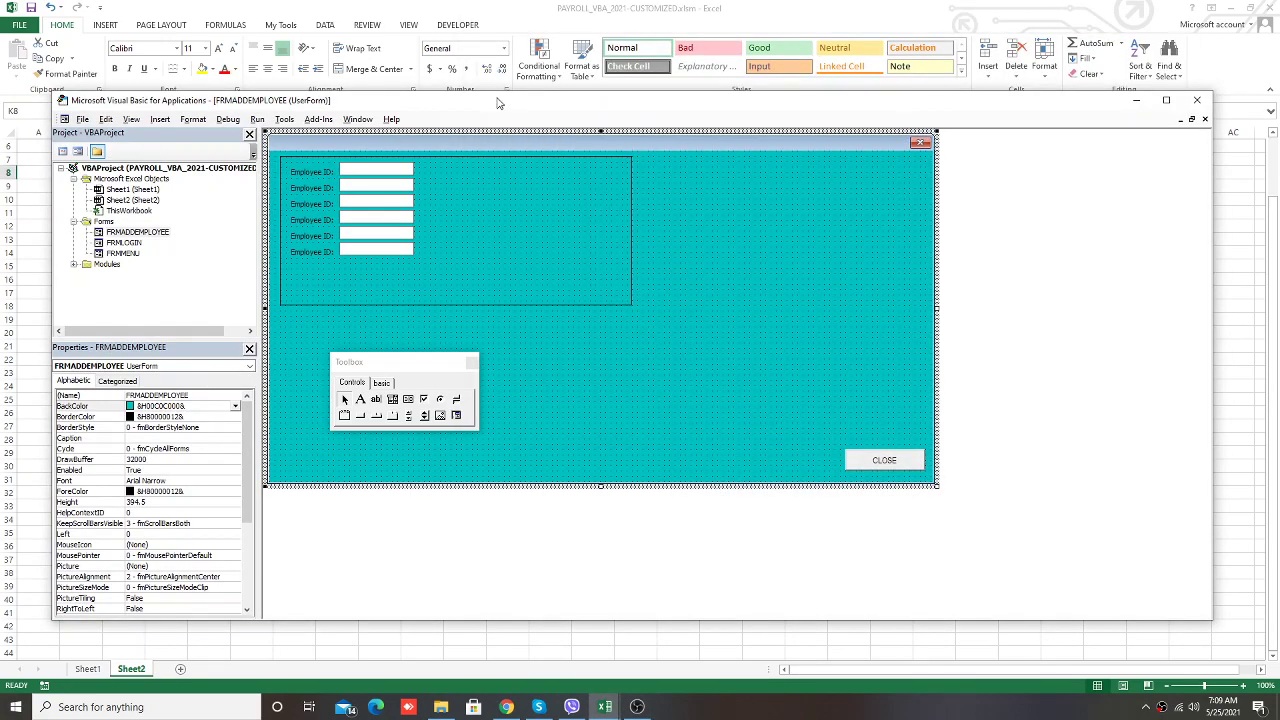
pyautogui.moveTo(497, 100); pyautogui.dragTo(745, 112)
pyautogui.moveTo(417, 367); pyautogui.dragTo(998, 313)
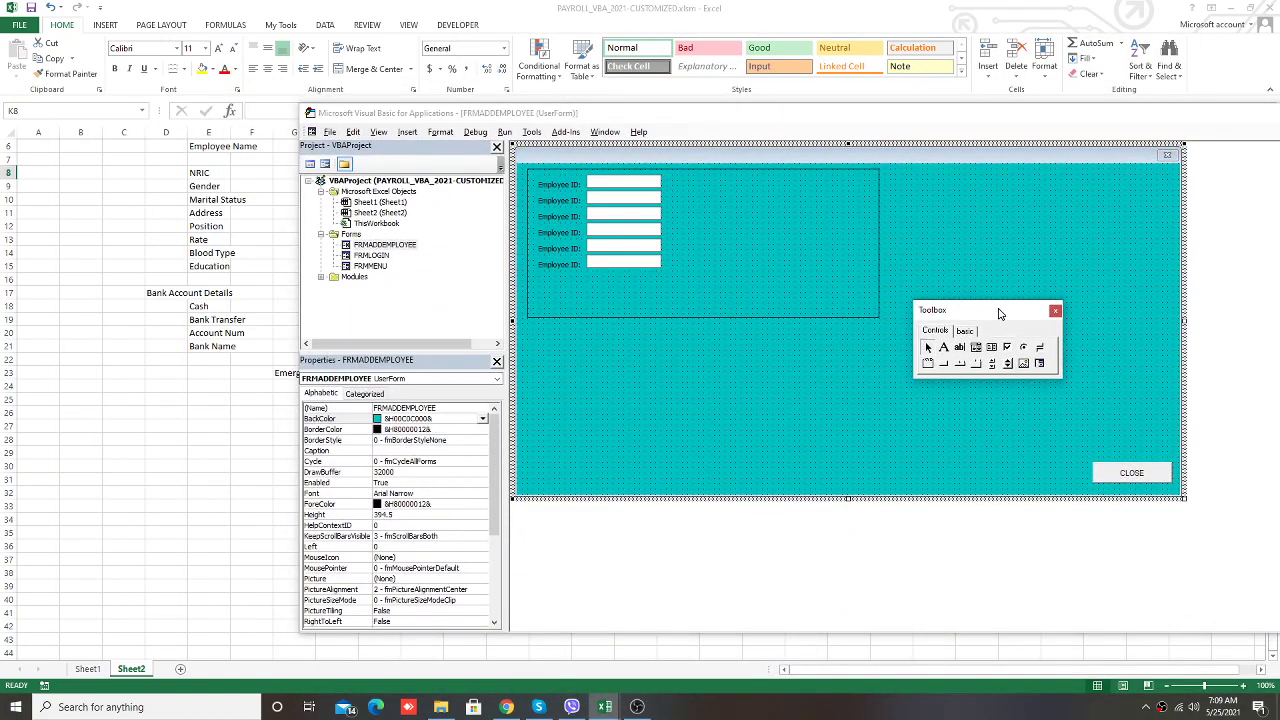
pyautogui.moveTo(745, 125); pyautogui.dragTo(830, 130)
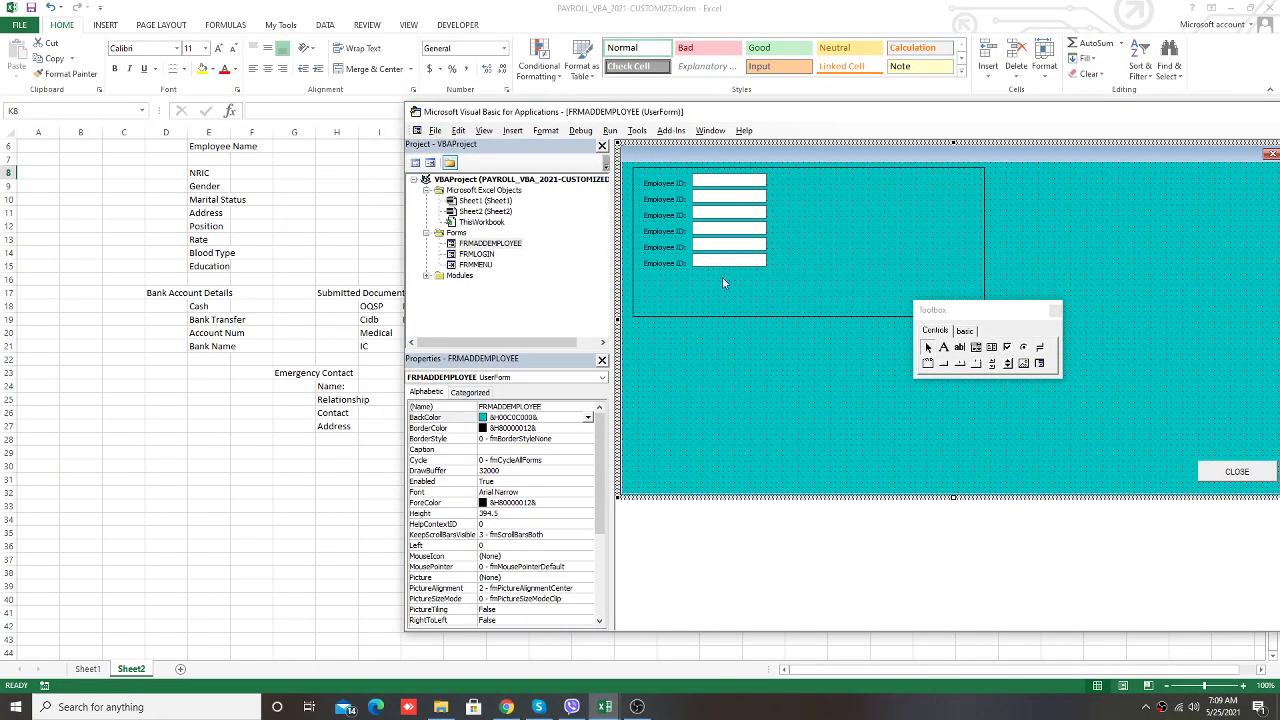
# Delete the old Employee ID frame together with its labels and text boxes
pyautogui.moveTo(723, 279); pyautogui.dragTo(662, 237)
pyautogui.click(842, 366)
pyautogui.click(670, 169)
pyautogui.rightClick(690, 235)
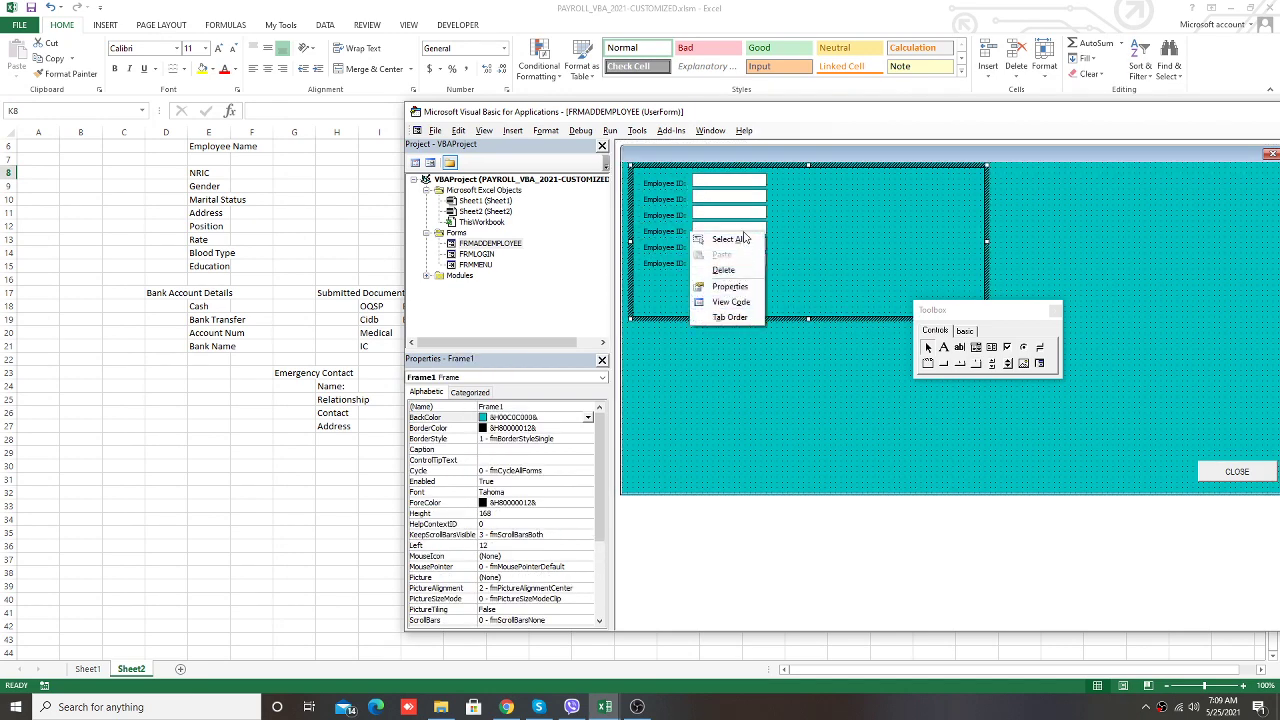
pyautogui.click(788, 361)
pyautogui.click(639, 182)
pyautogui.rightClick(652, 215)
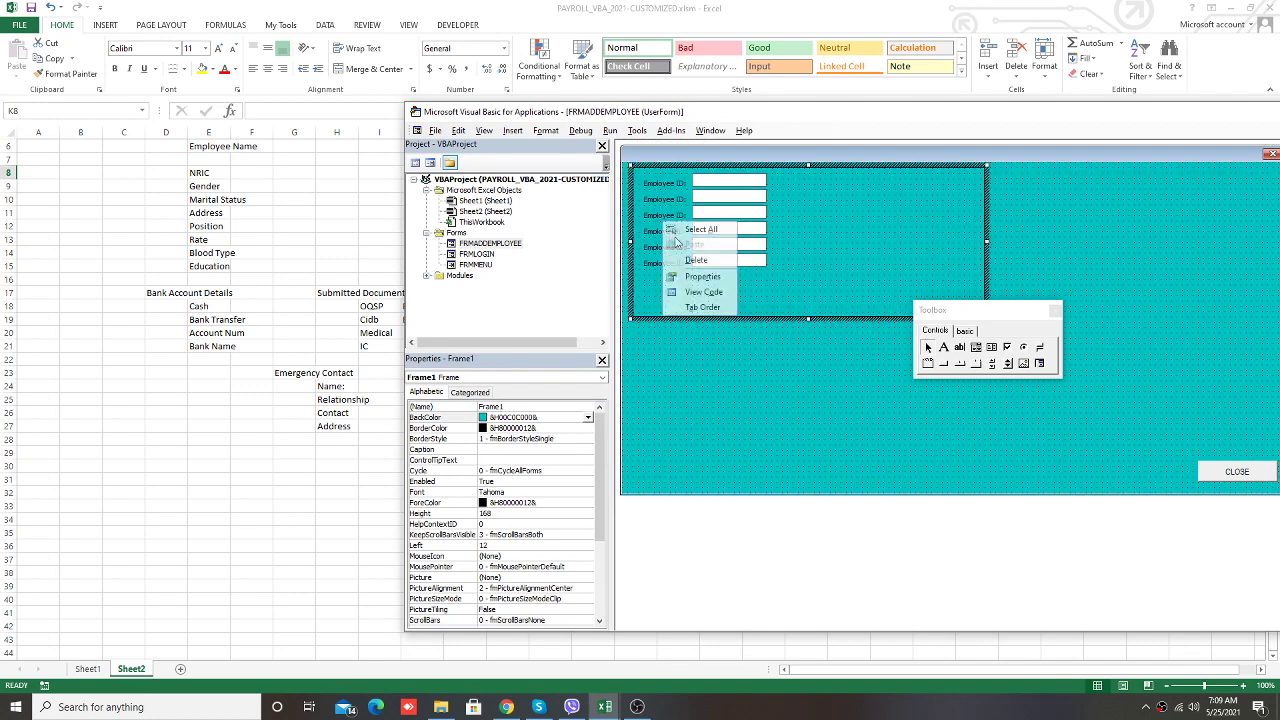
pyautogui.click(634, 210)
pyautogui.click(632, 182)
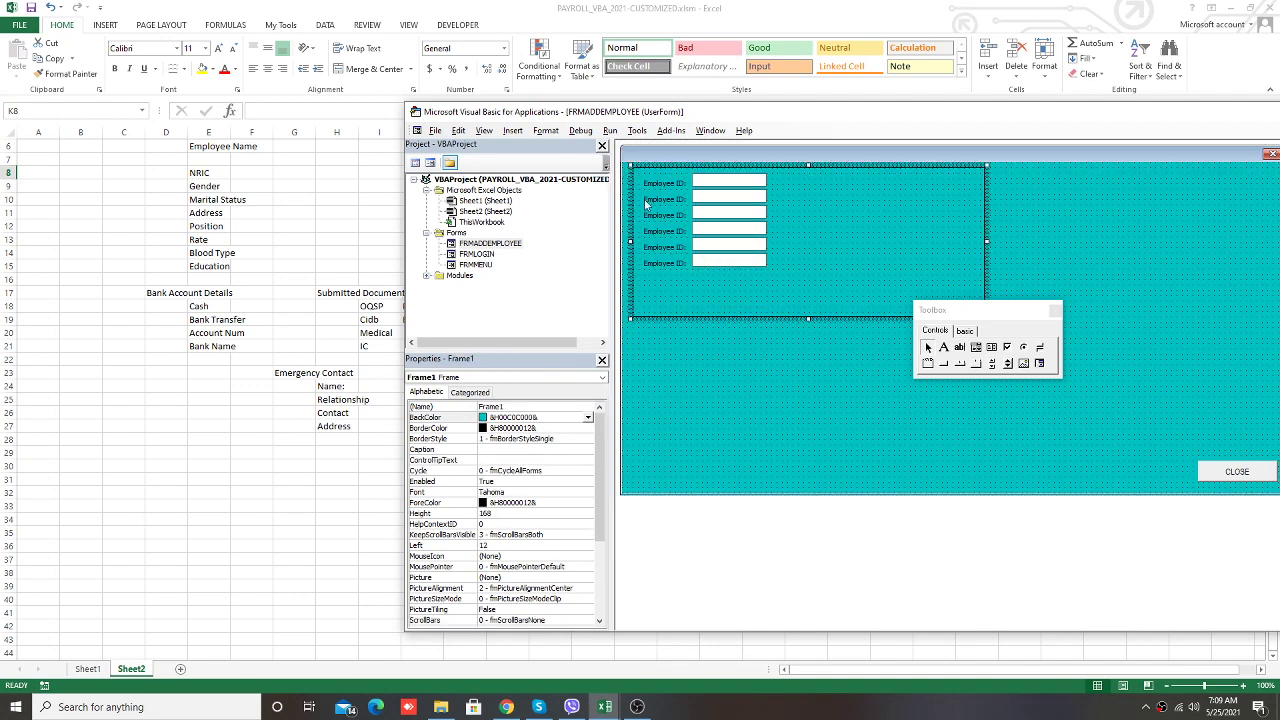
pyautogui.press('Delete')
pyautogui.click(927, 363)
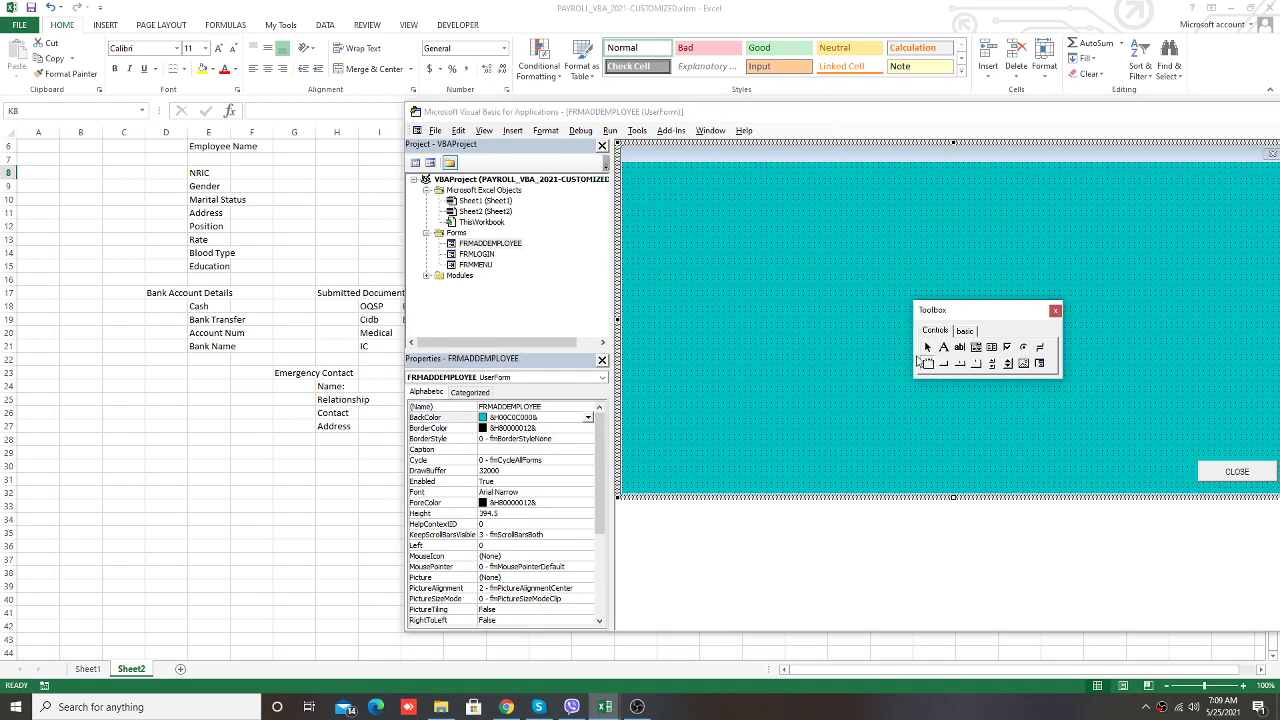
# Draw a new frame in the form's top-left corner and clear its Frame1 caption
pyautogui.moveTo(651, 190); pyautogui.dragTo(810, 262)
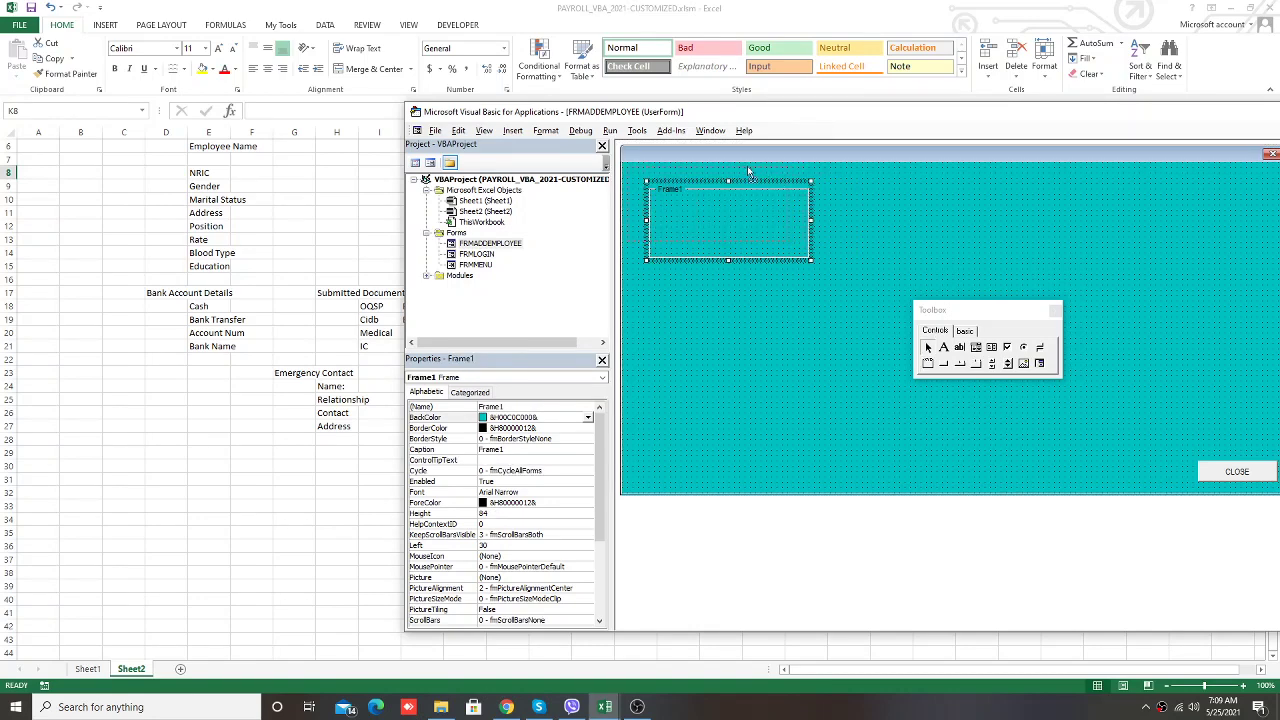
pyautogui.moveTo(750, 181); pyautogui.dragTo(728, 165)
pyautogui.click(513, 450)
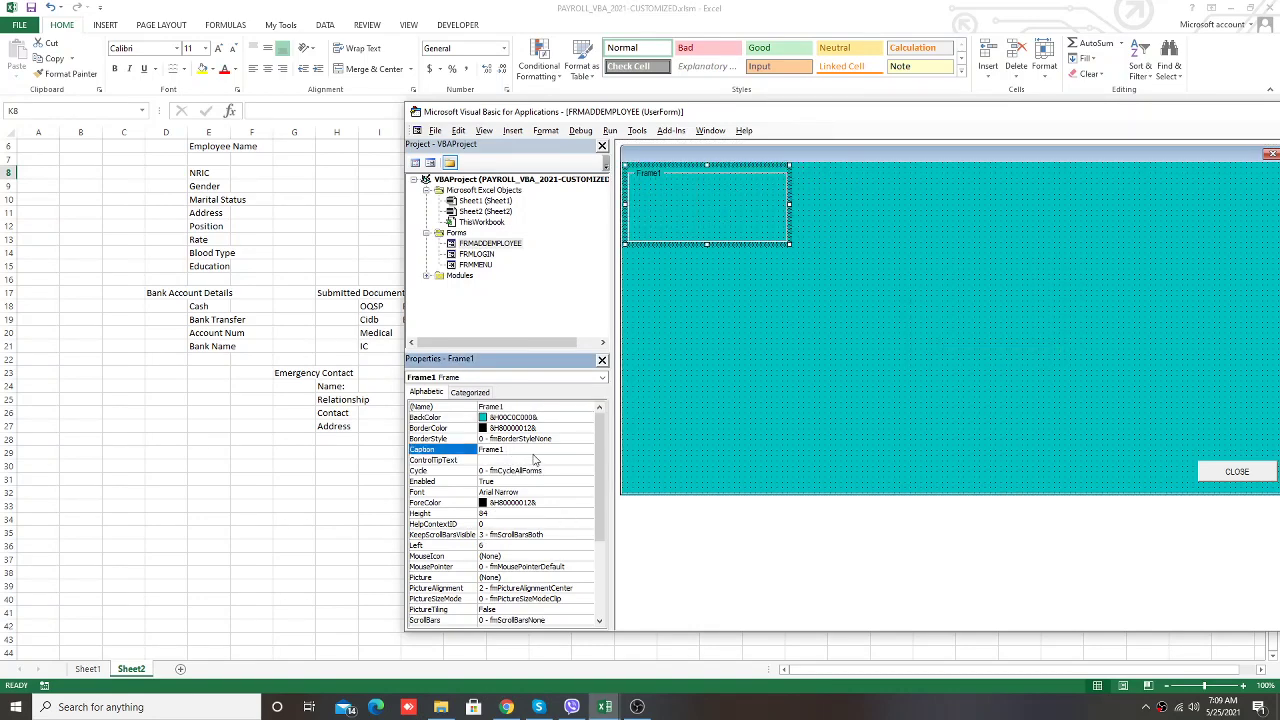
pyautogui.doubleClick(530, 450)
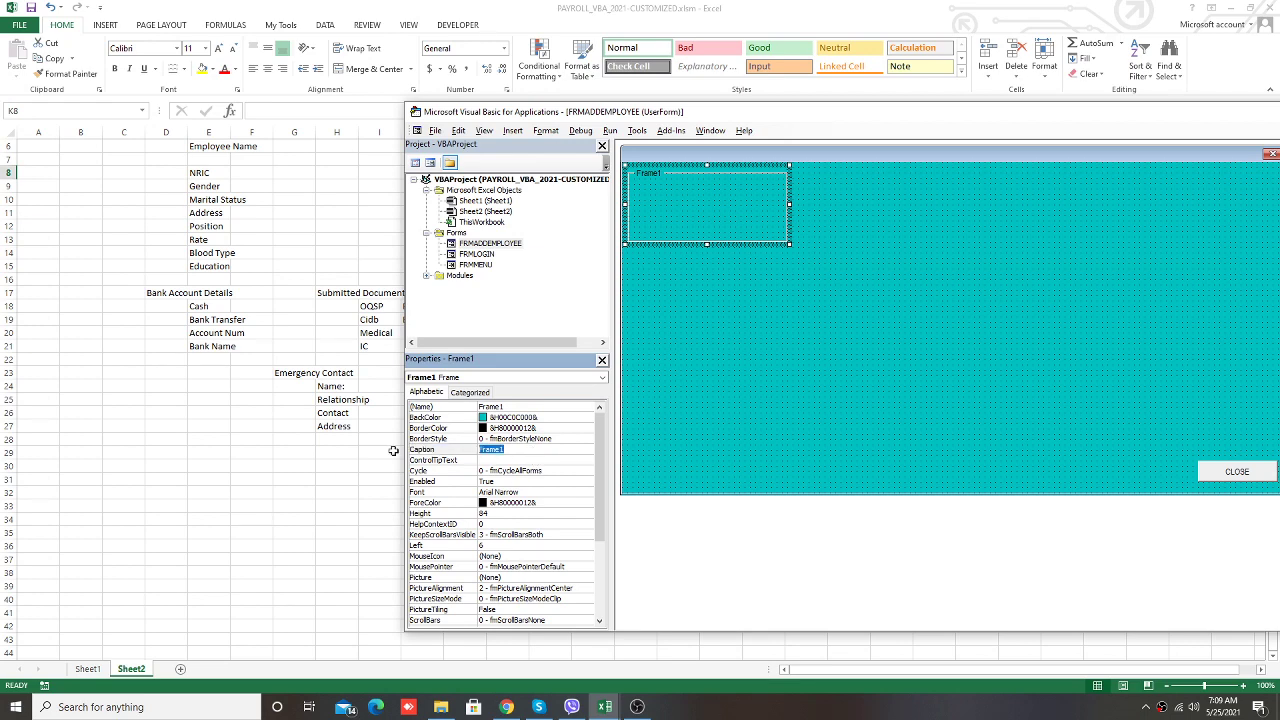
pyautogui.write('I')
pyautogui.press('BackSpace')
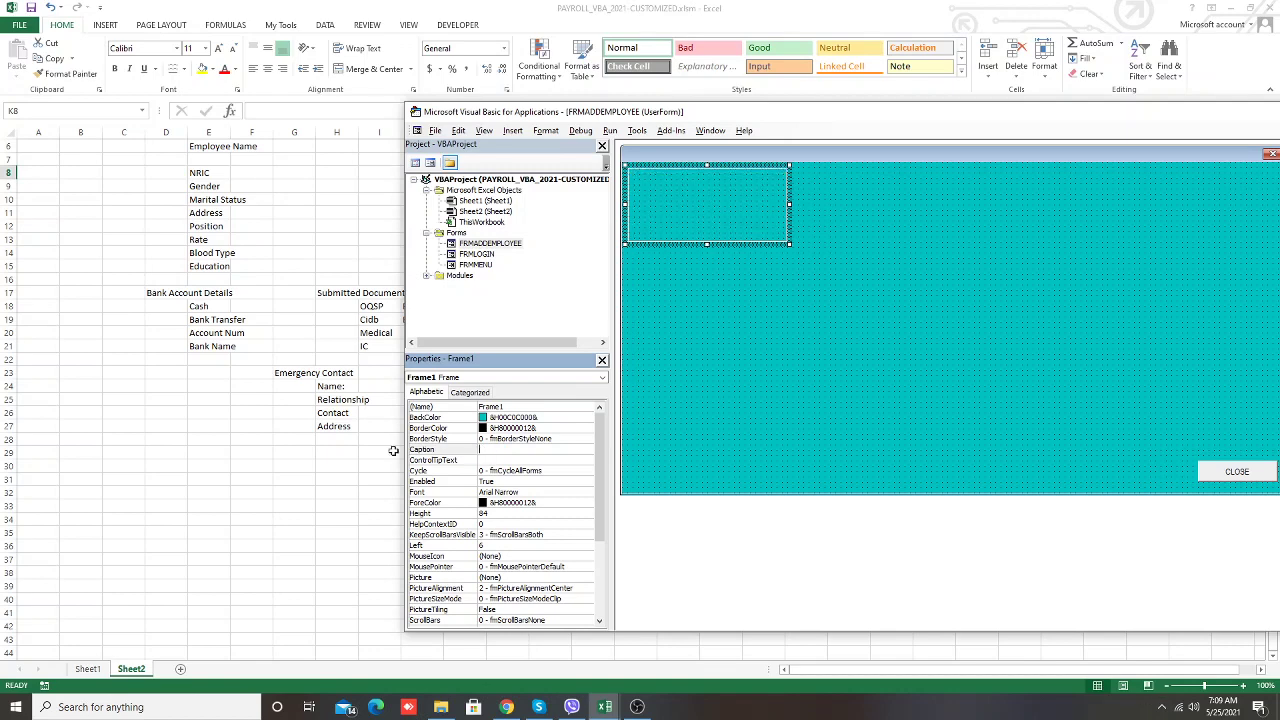
# Make the new frame wider to the right and shorter at the bottom
pyautogui.click(822, 391)
pyautogui.click(766, 204)
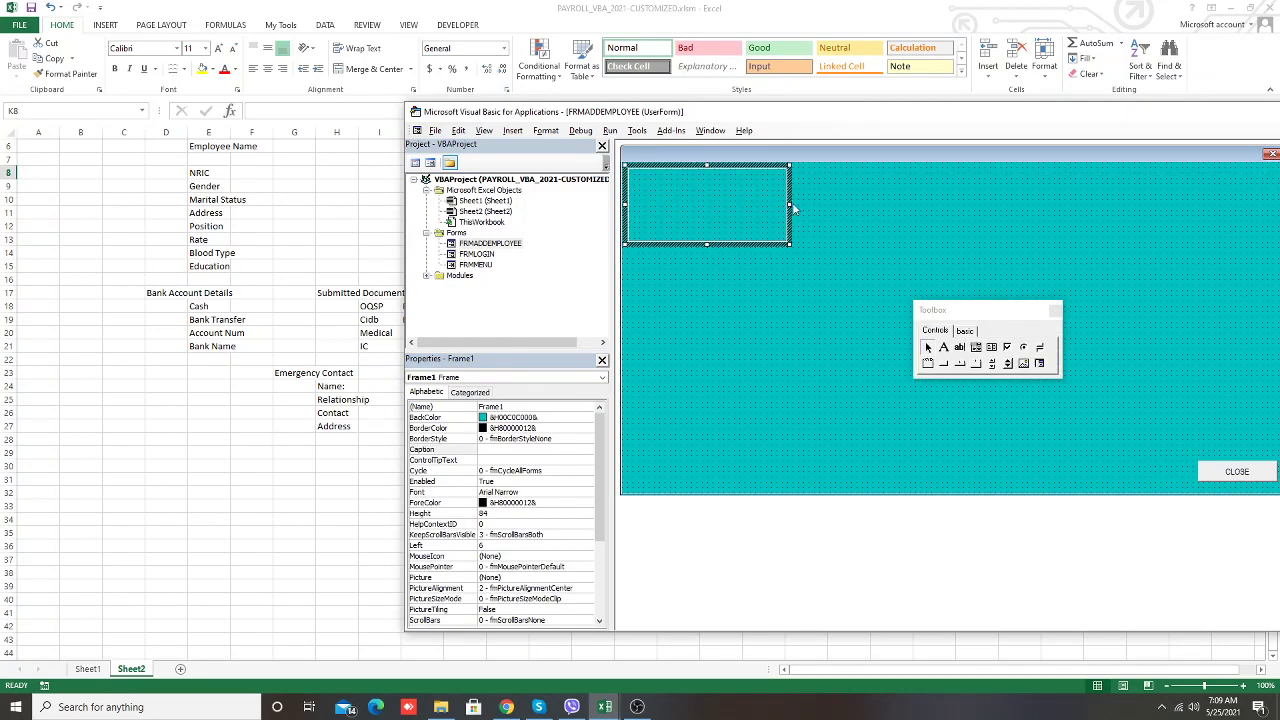
pyautogui.moveTo(960, 207); pyautogui.dragTo(960, 207)
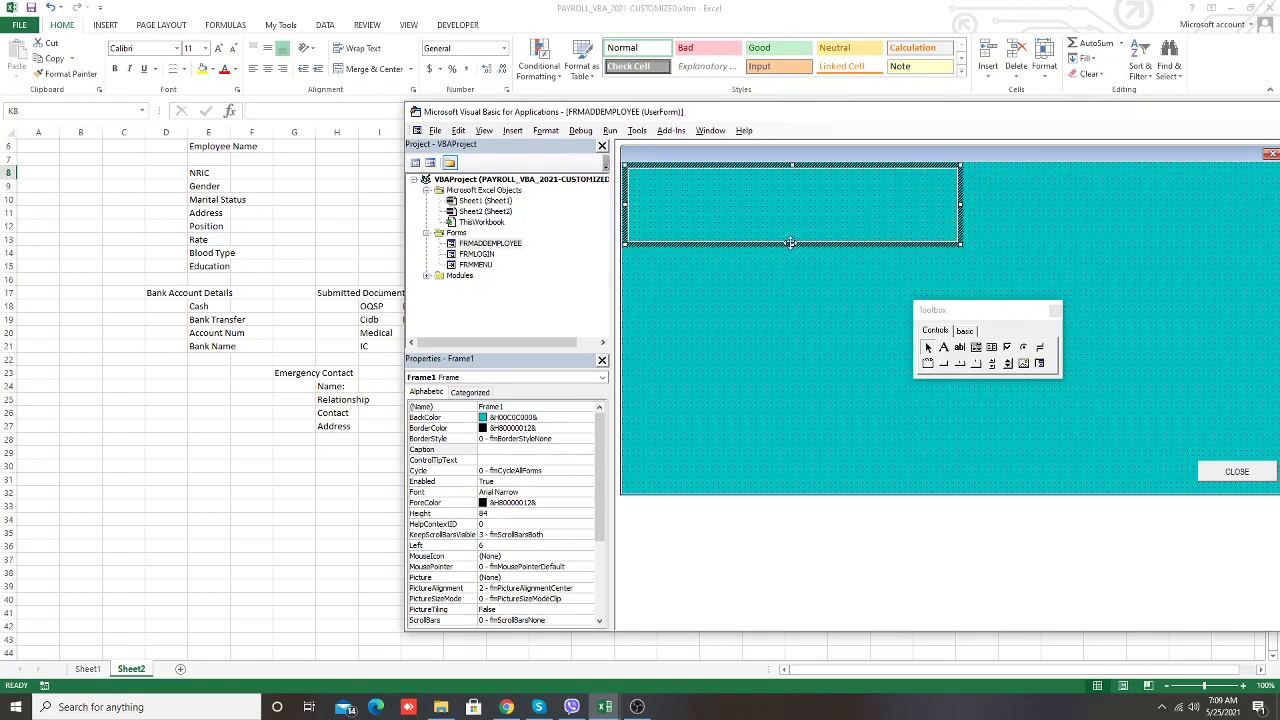
pyautogui.moveTo(785, 219); pyautogui.dragTo(785, 223)
pyautogui.click(796, 263)
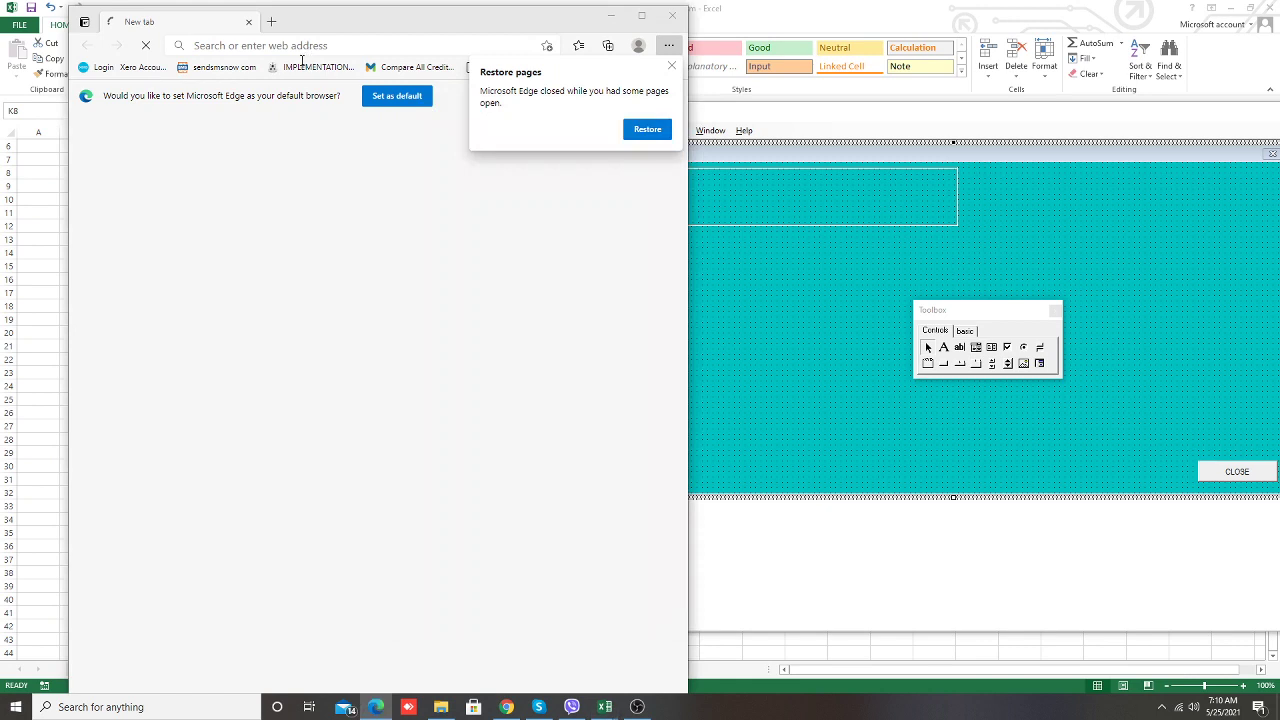
# Search Bing for 'plain color background' and show the image results
pyautogui.click(275, 45)
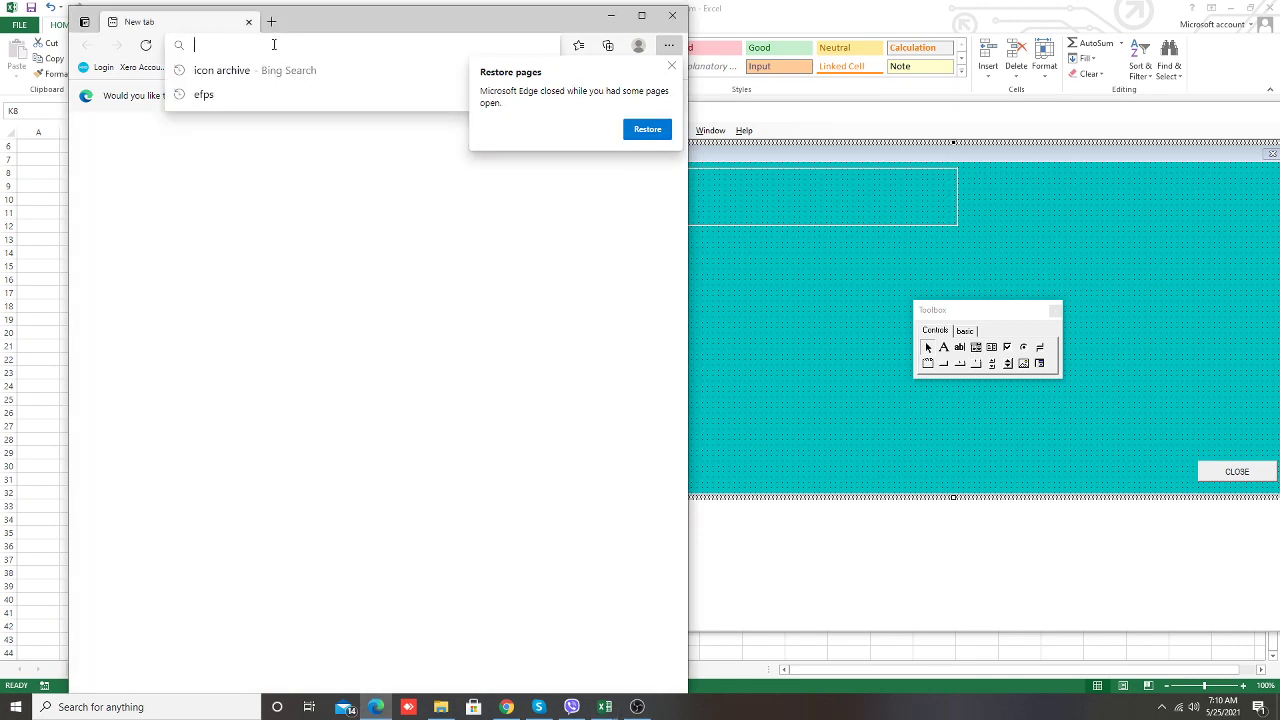
pyautogui.write('plain c')
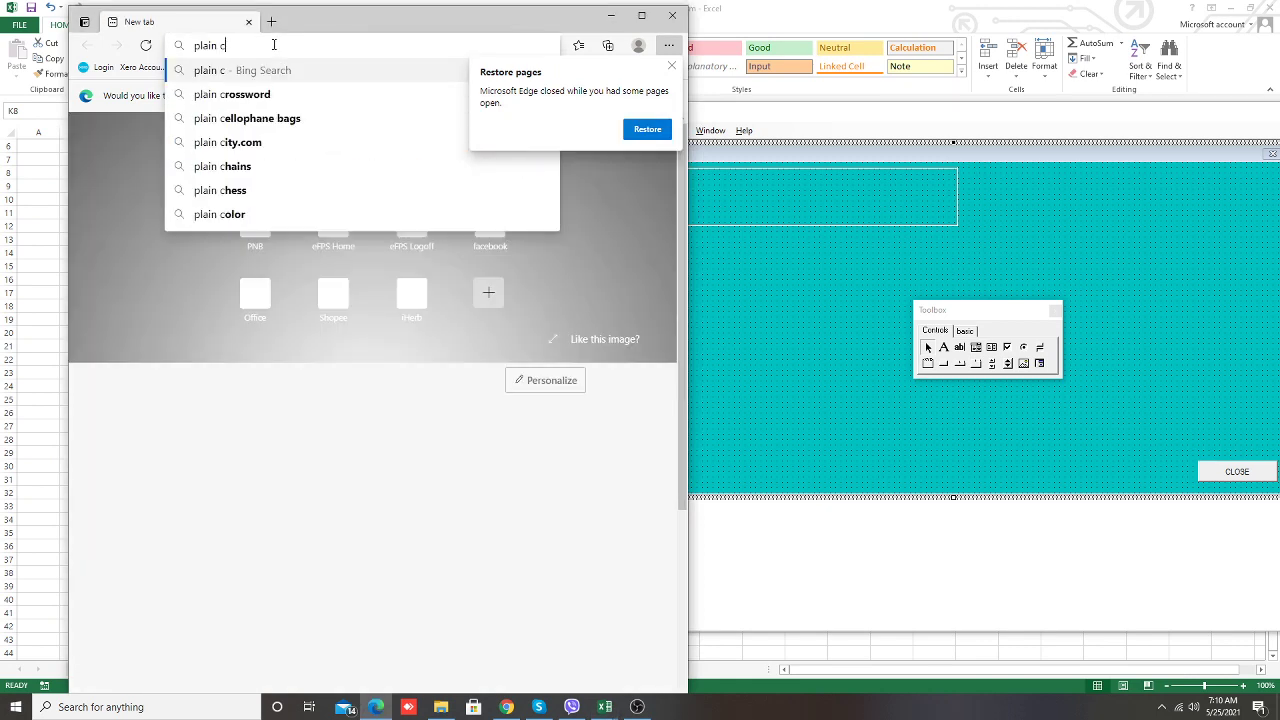
pyautogui.write('olor ba')
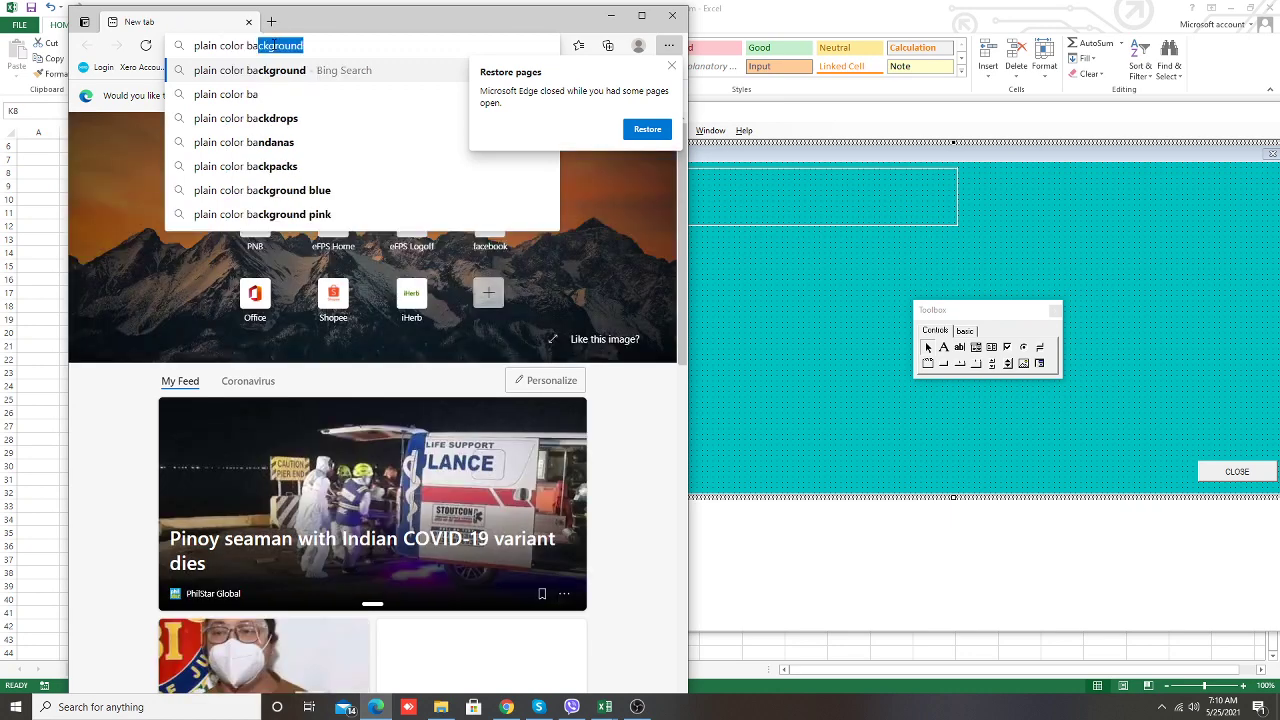
pyautogui.press('Return')
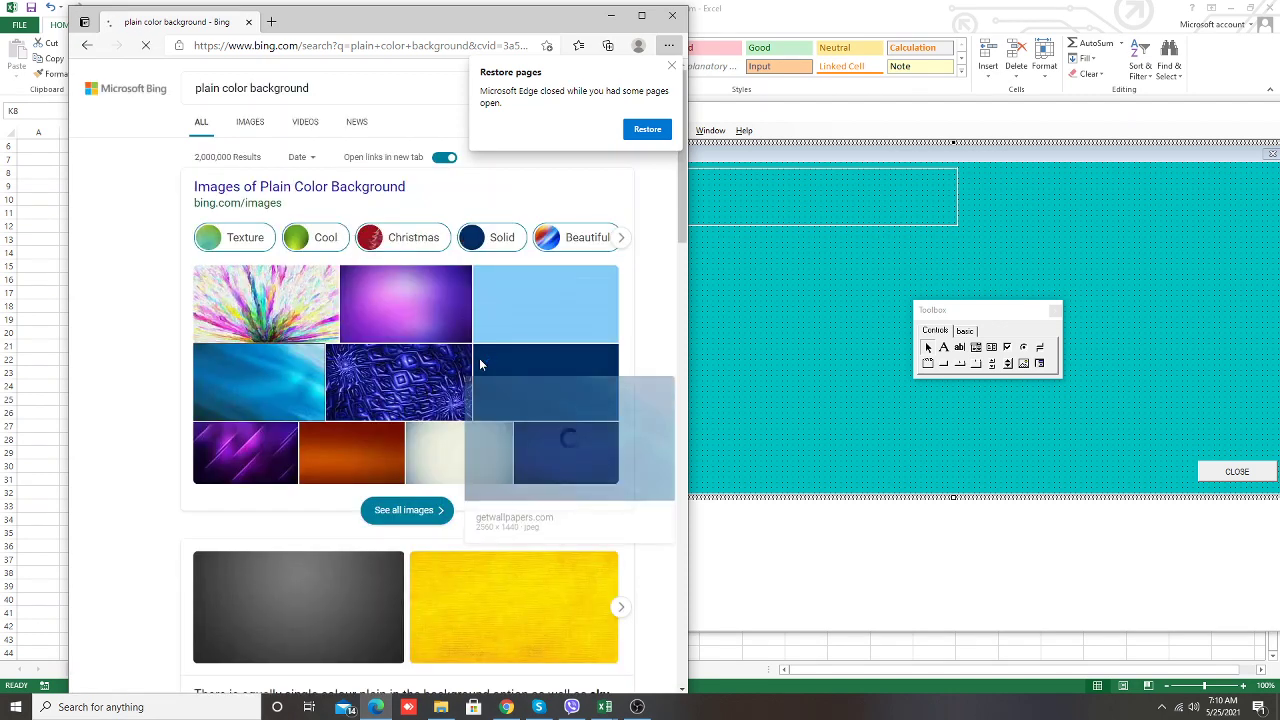
pyautogui.click(480, 366)
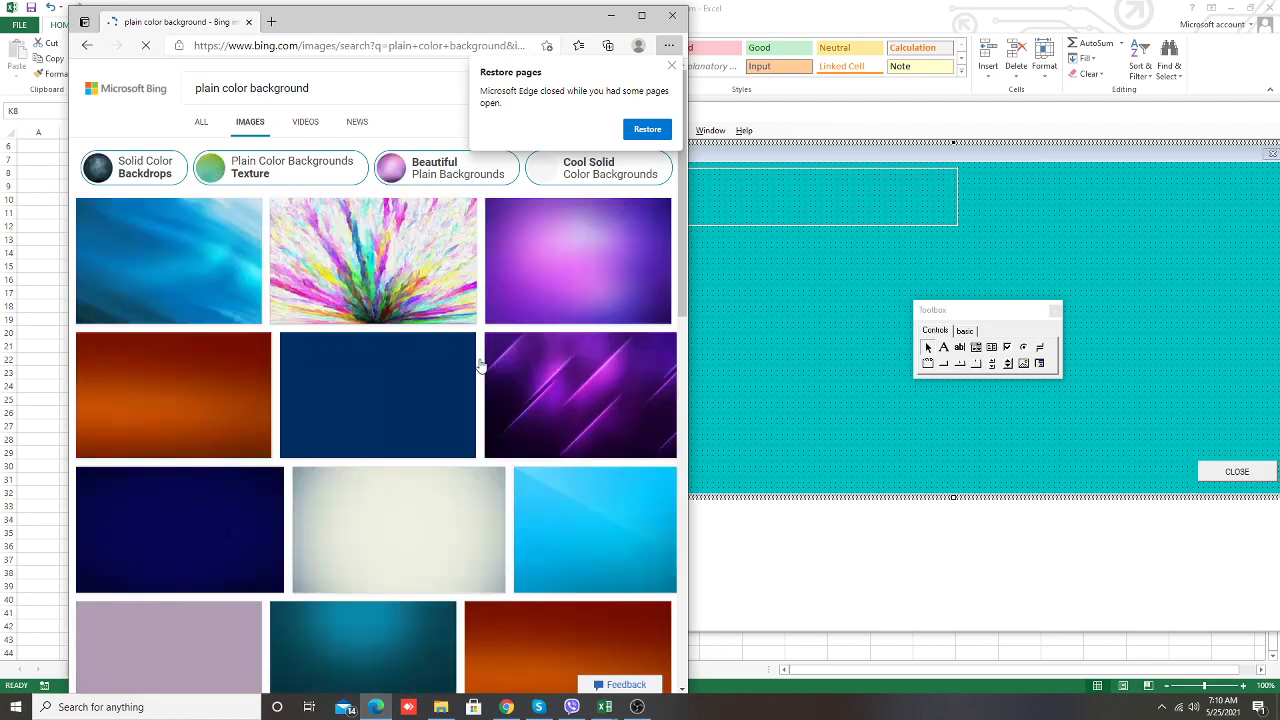
# Save a blue background image as a JPEG into the Downloads folder
pyautogui.click(156, 240)
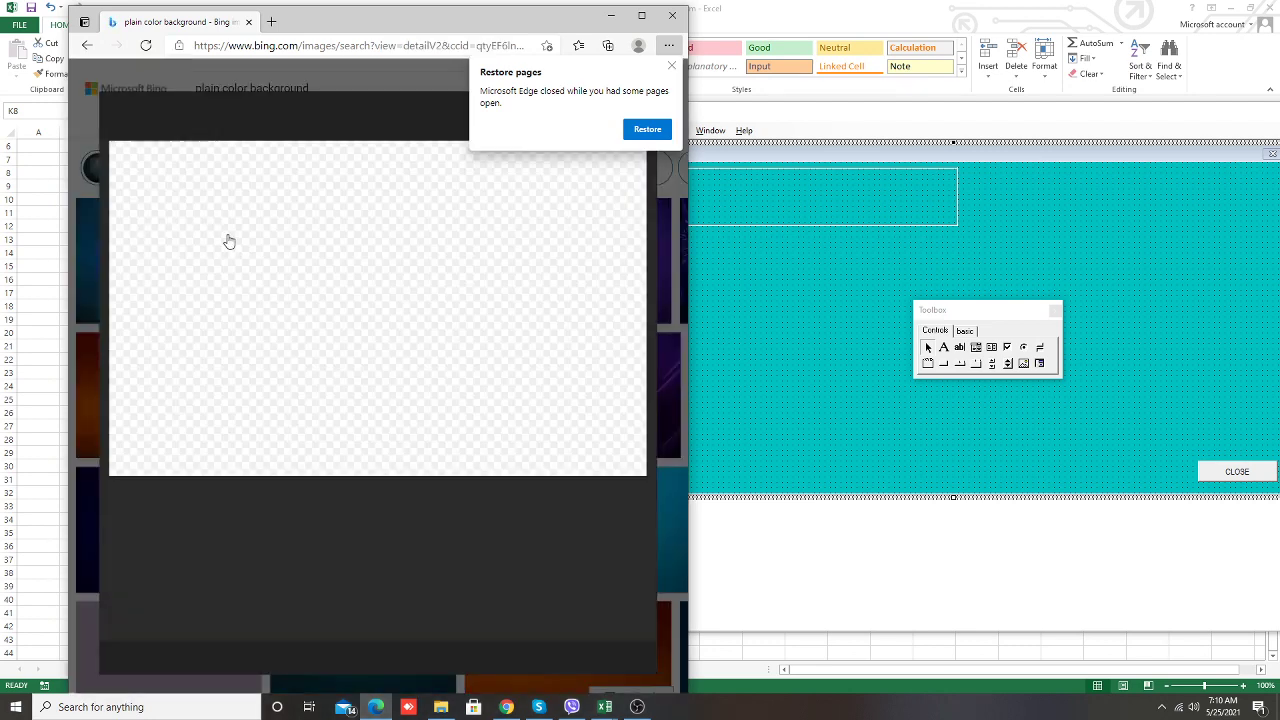
pyautogui.rightClick(229, 242)
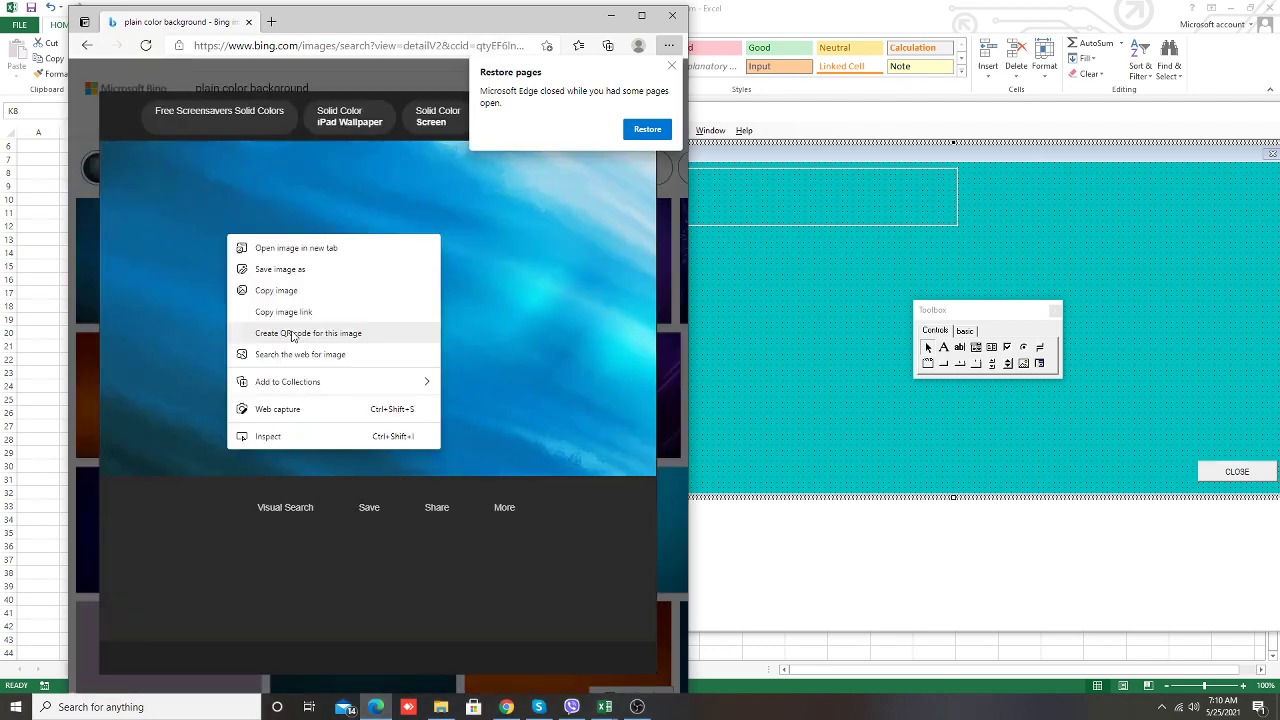
pyautogui.click(297, 270)
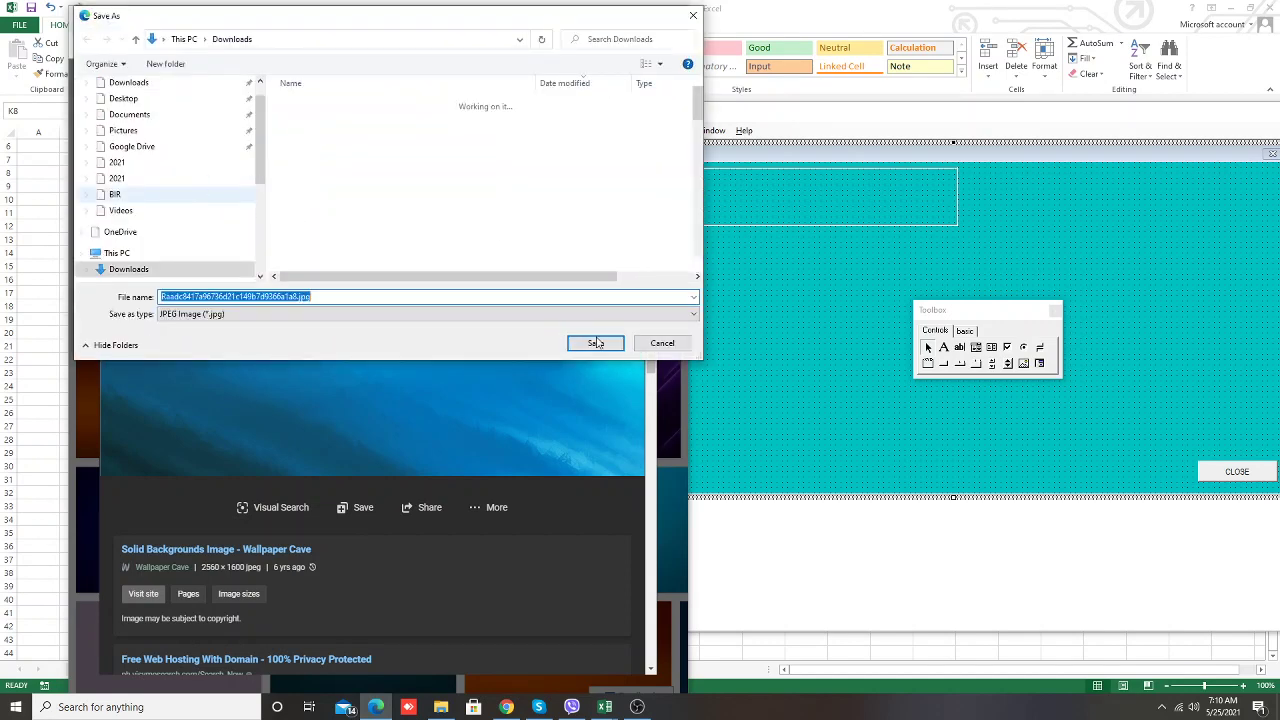
pyautogui.click(592, 343)
pyautogui.click(792, 311)
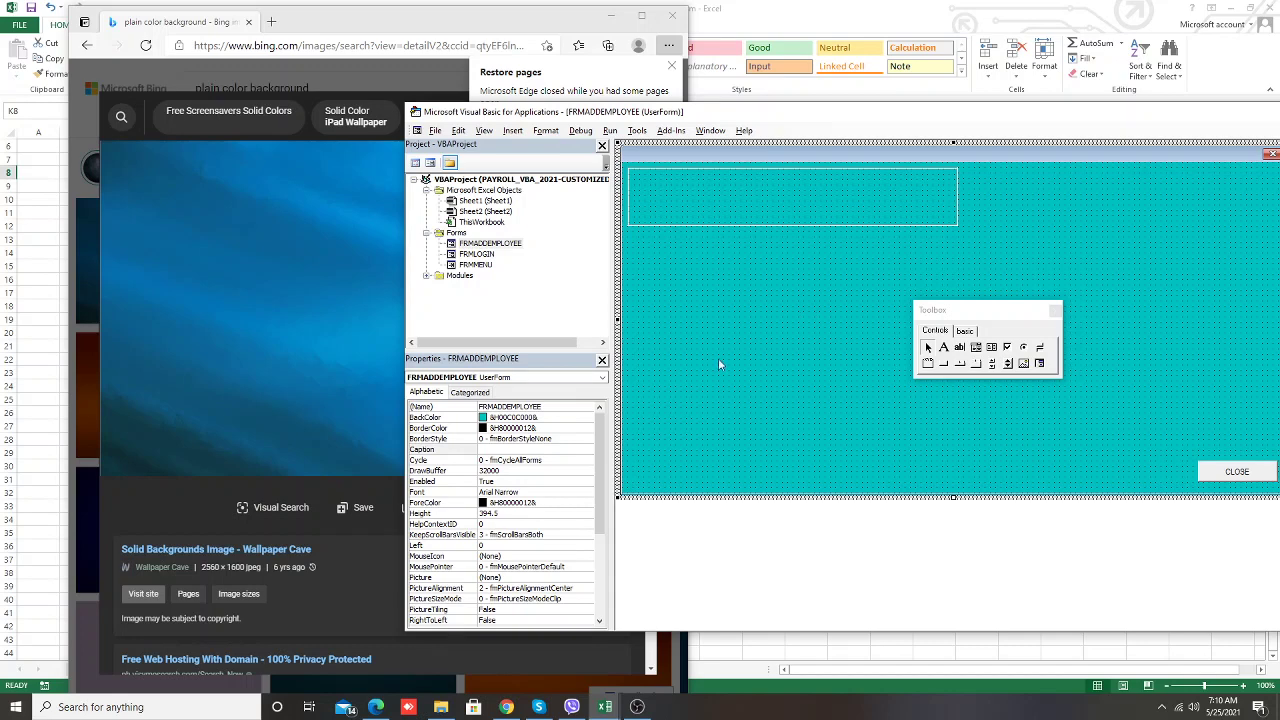
# Load the downloaded blue Raadc JPEG from Downloads as the form's Picture
pyautogui.scroll(-5, 566, 534)
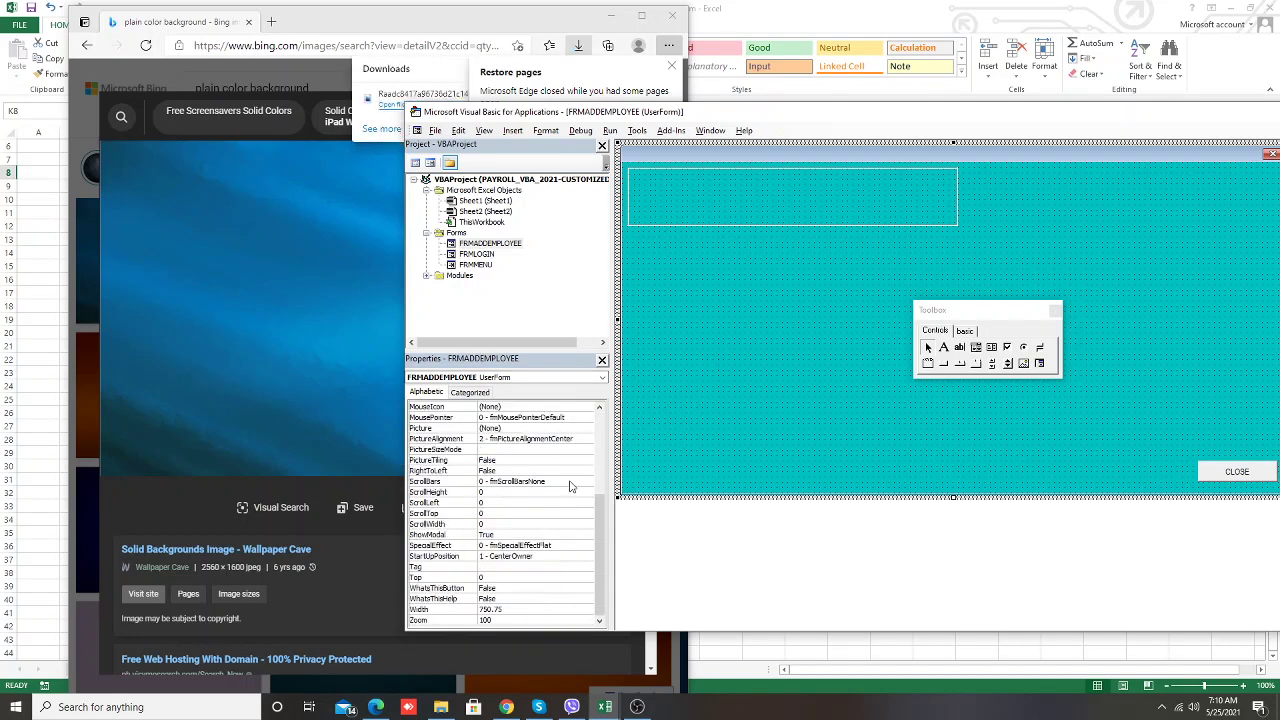
pyautogui.moveTo(599, 520); pyautogui.dragTo(599, 412)
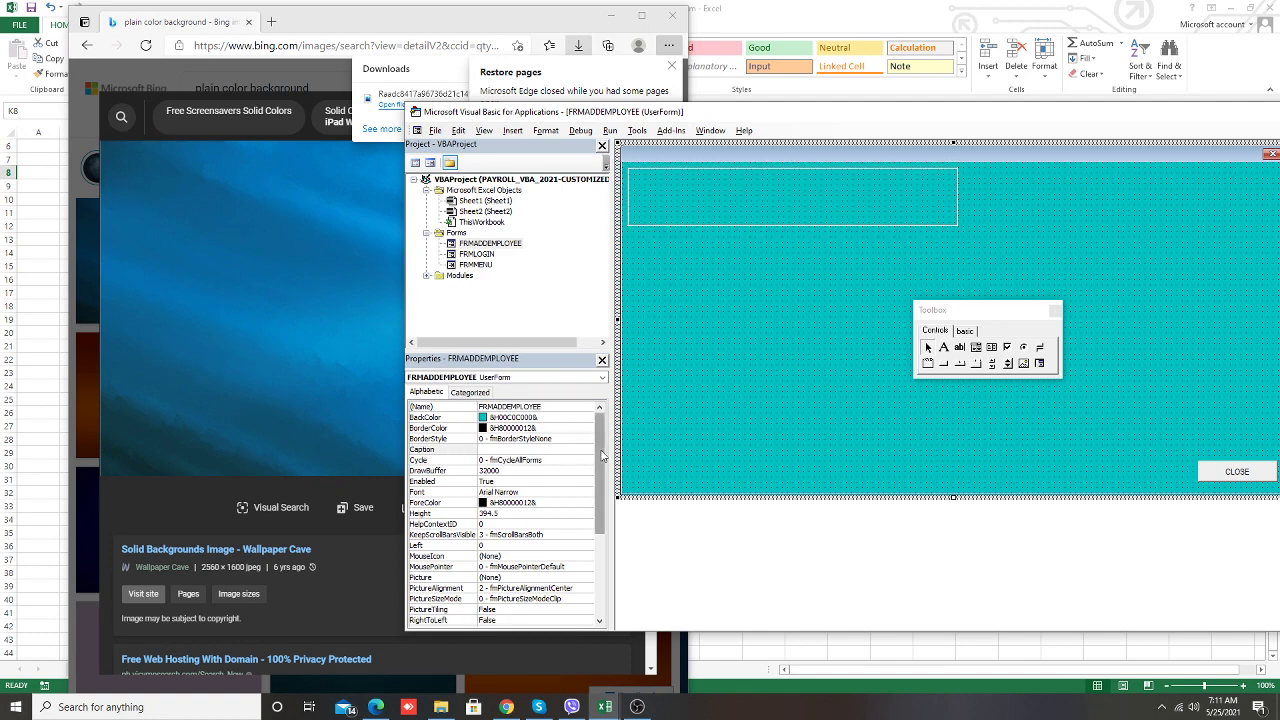
pyautogui.moveTo(599, 470); pyautogui.dragTo(599, 538)
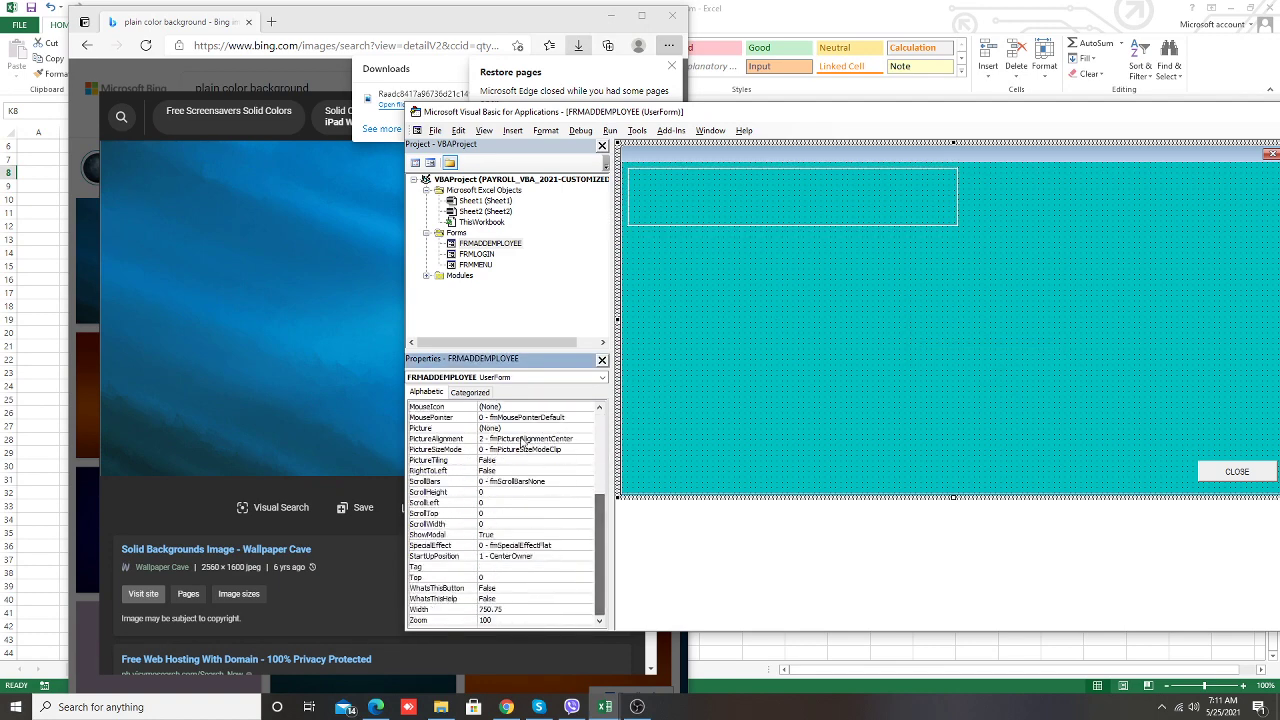
pyautogui.click(541, 428)
pyautogui.click(588, 429)
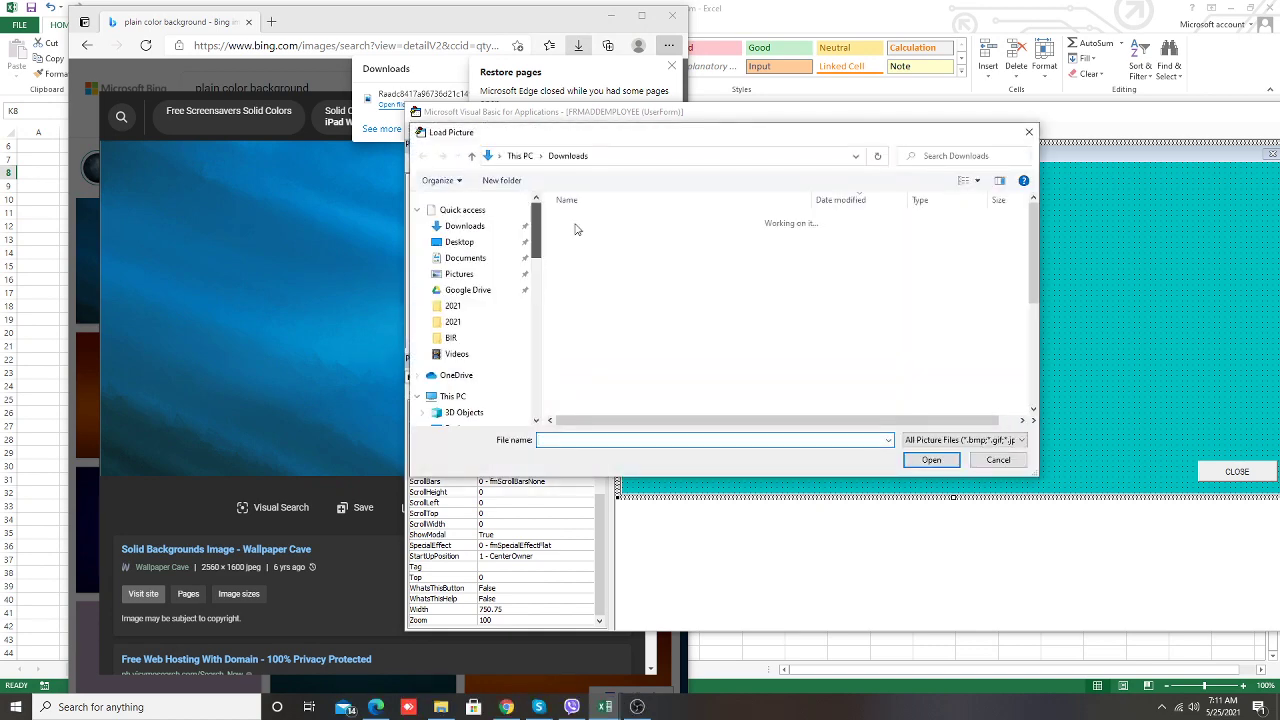
pyautogui.click(603, 244)
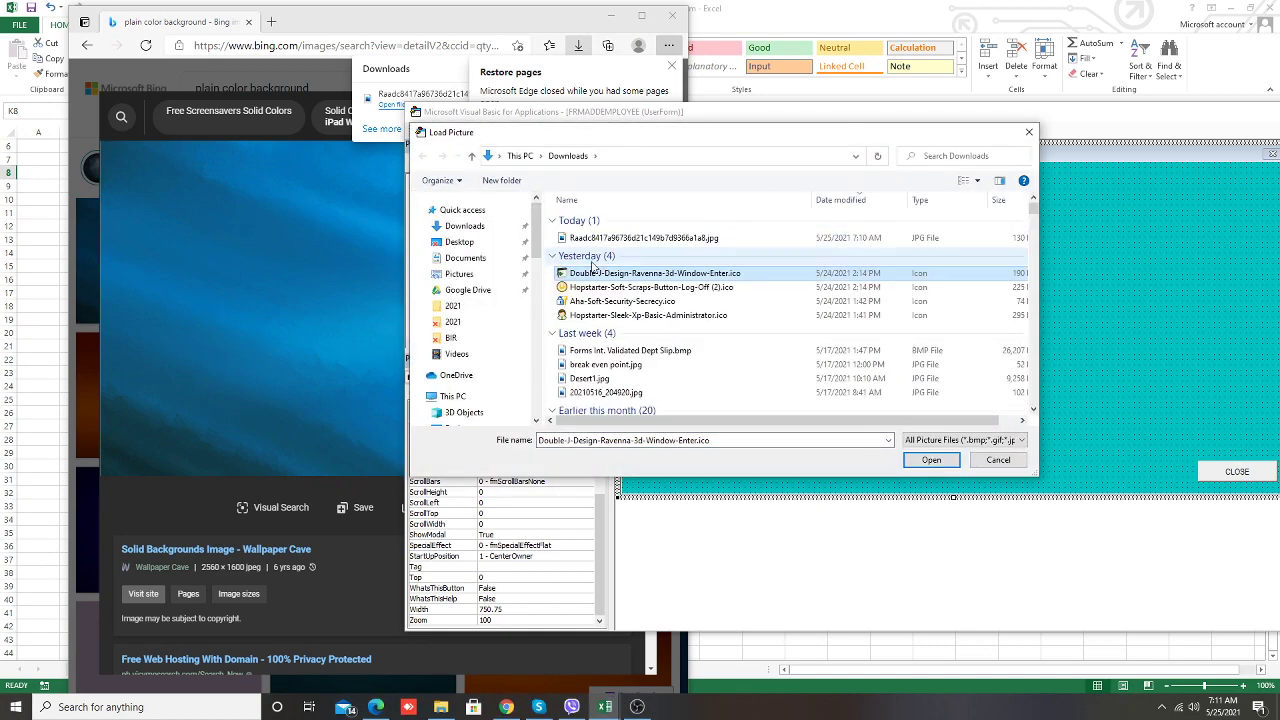
pyautogui.click(592, 242)
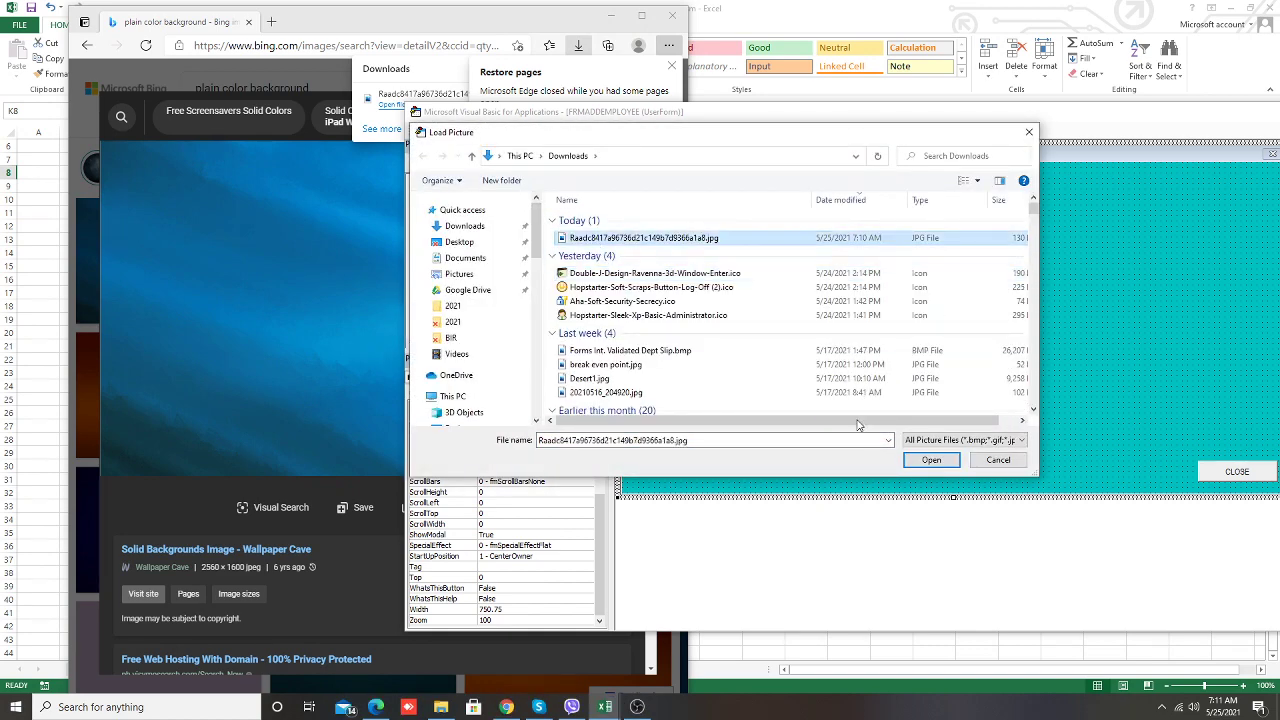
pyautogui.click(938, 462)
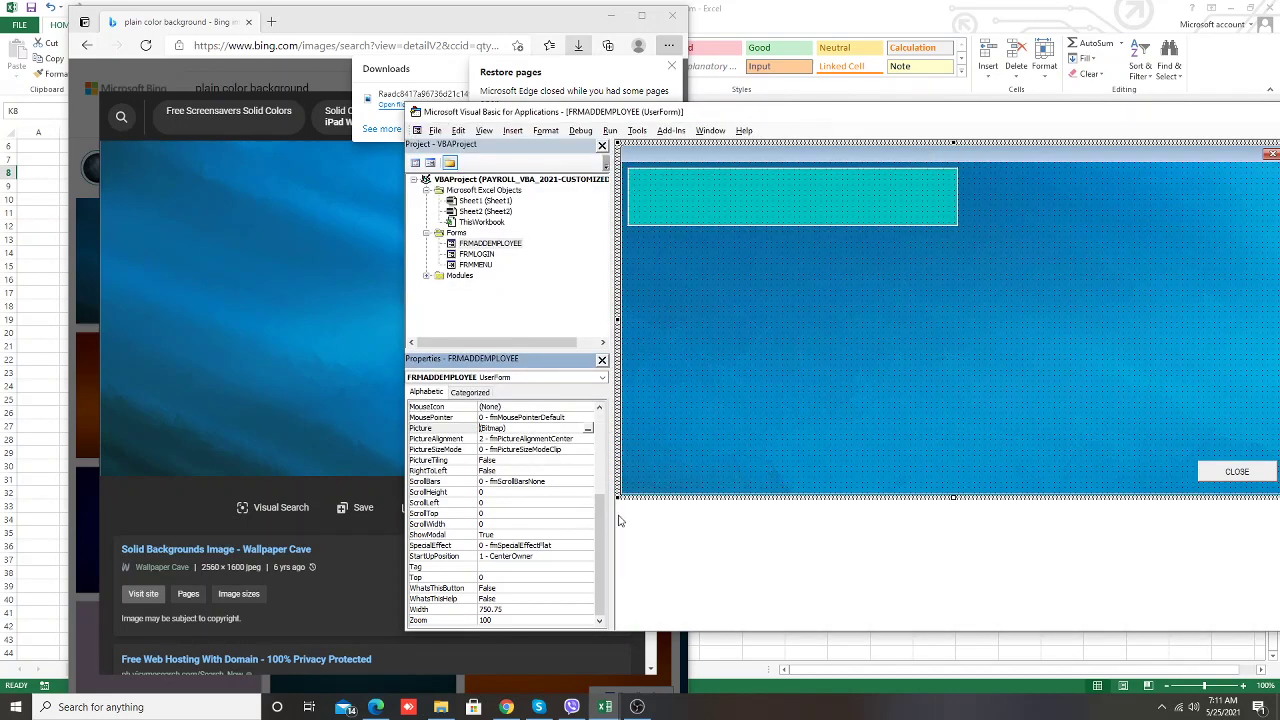
# Set PictureSizeMode to 1 - fmPictureSizeModeStretch so the image fills the form
pyautogui.click(578, 451)
pyautogui.click(587, 450)
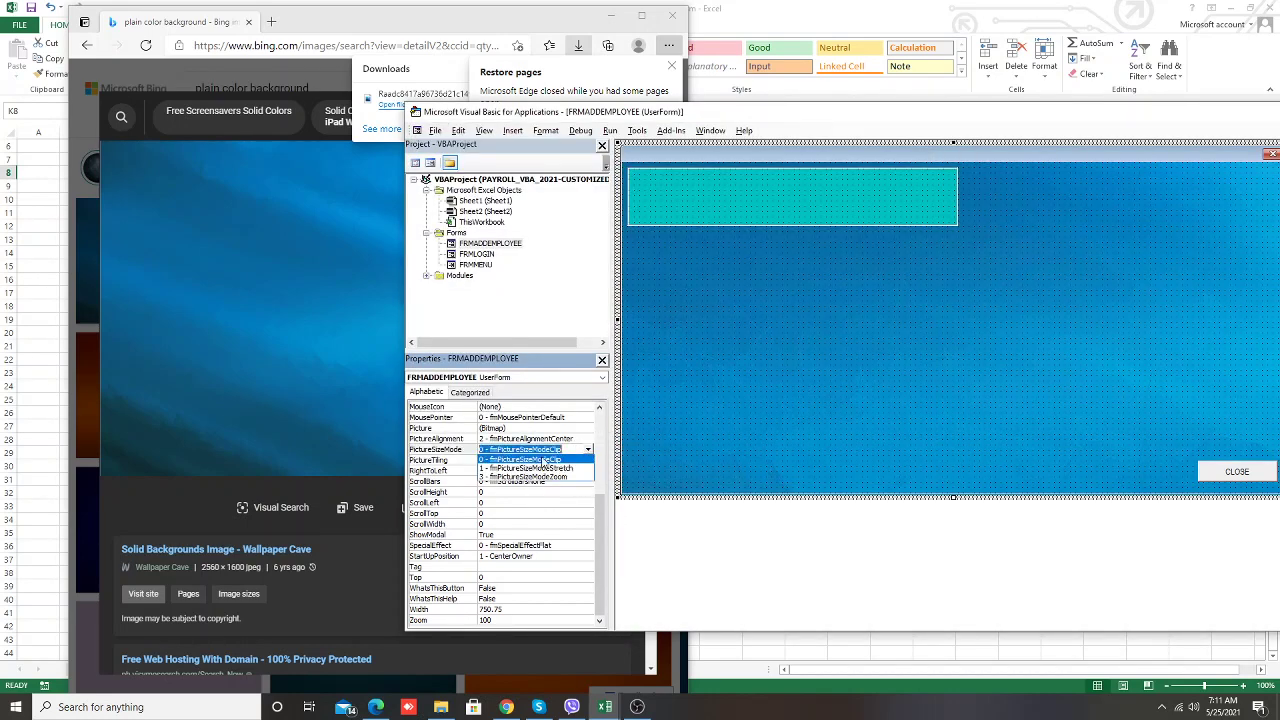
pyautogui.click(528, 468)
pyautogui.click(855, 300)
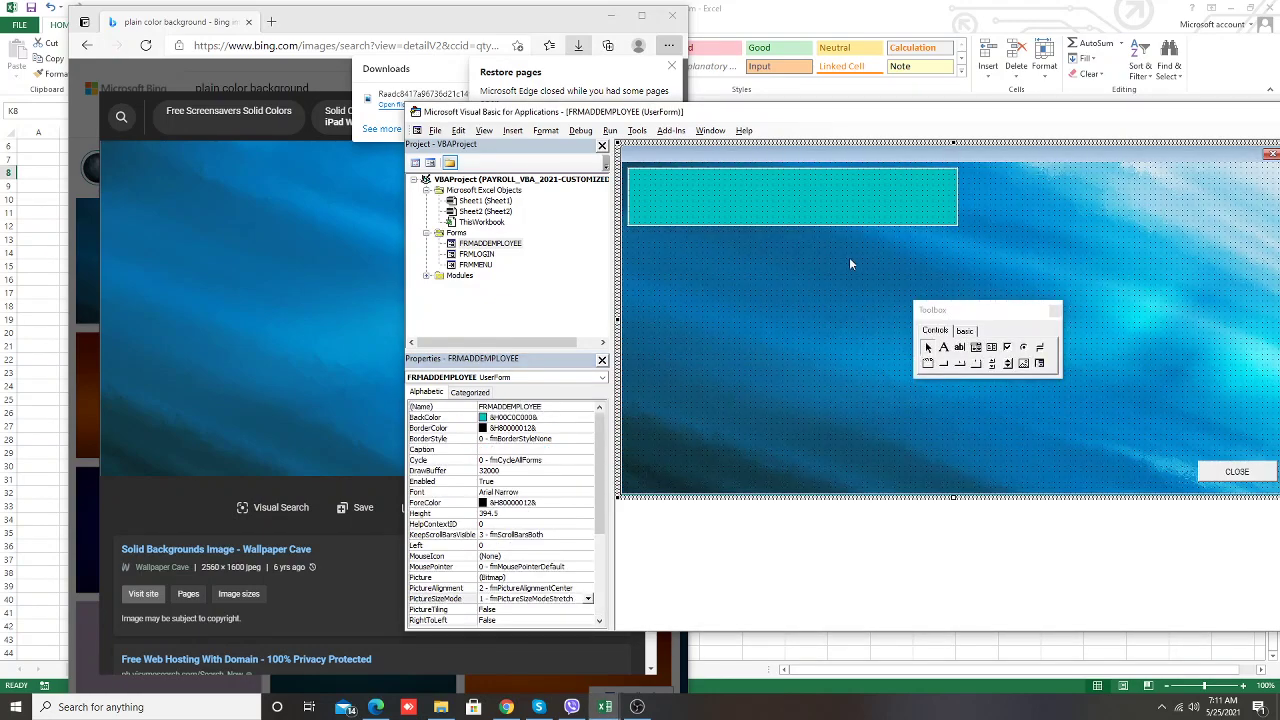
# Maximize the editor and narrow the teal frame from its right edge
pyautogui.moveTo(857, 115); pyautogui.dragTo(557, 130)
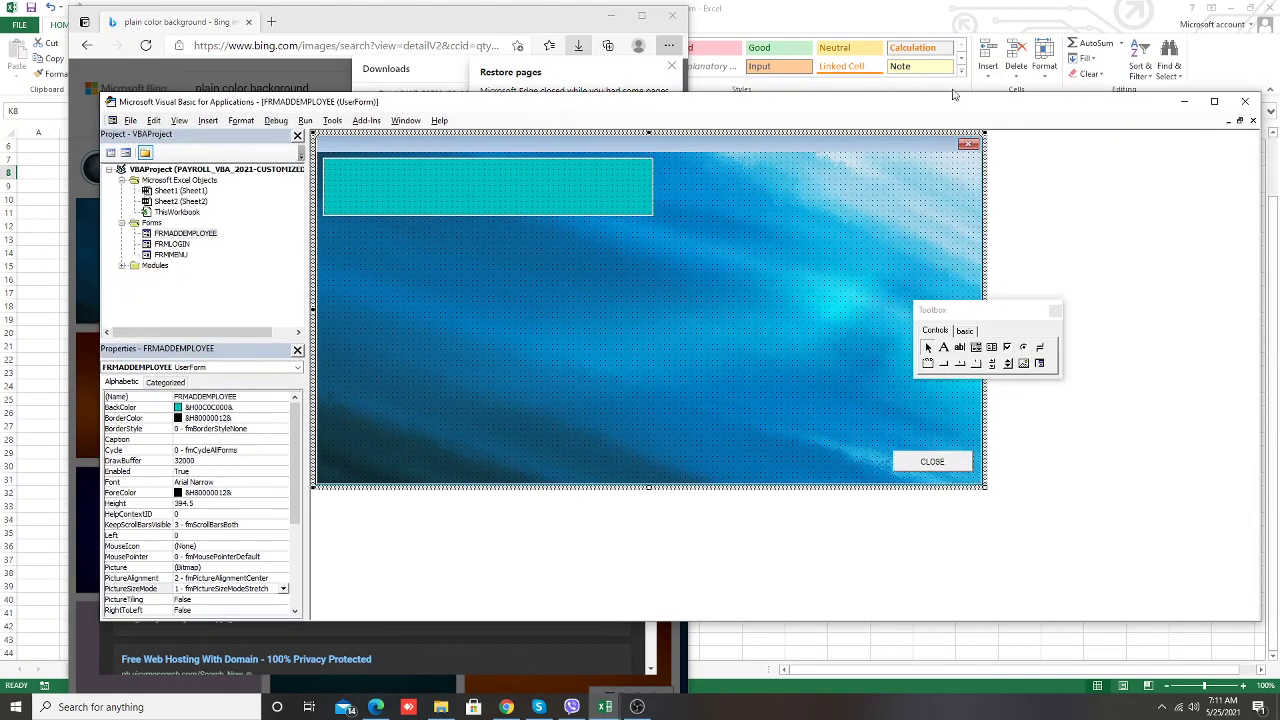
pyautogui.doubleClick(557, 130)
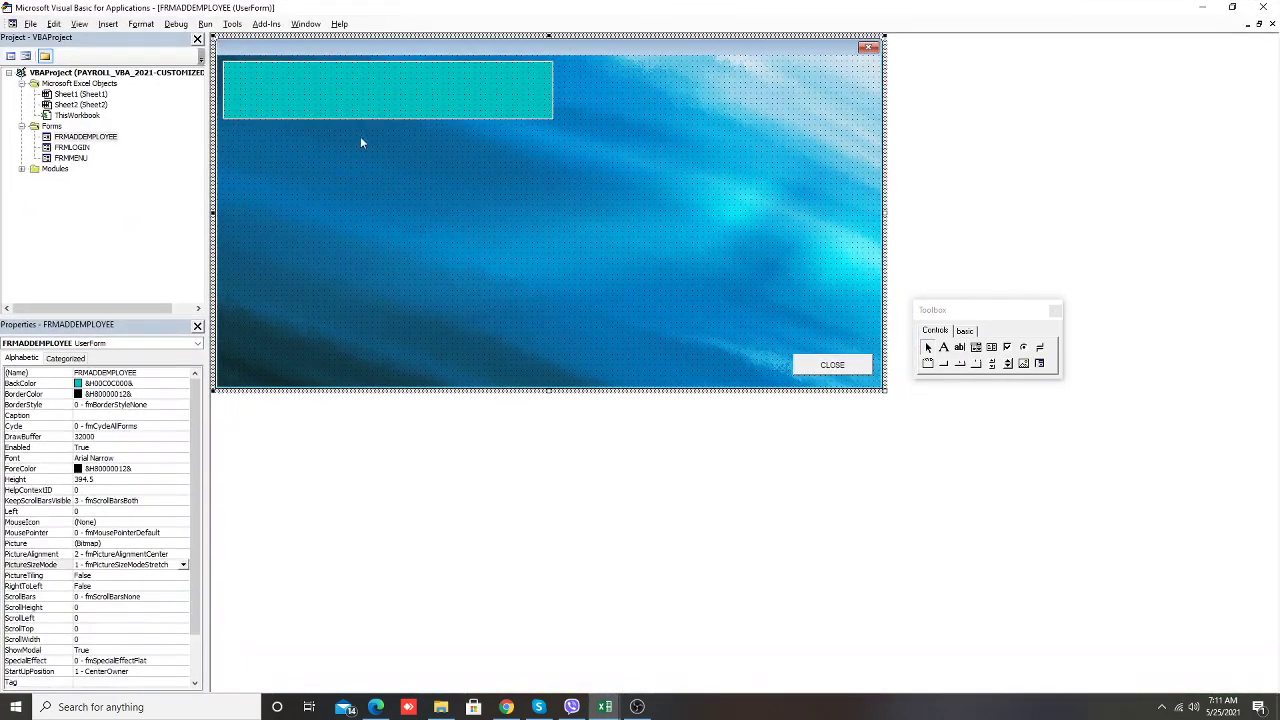
pyautogui.click(392, 118)
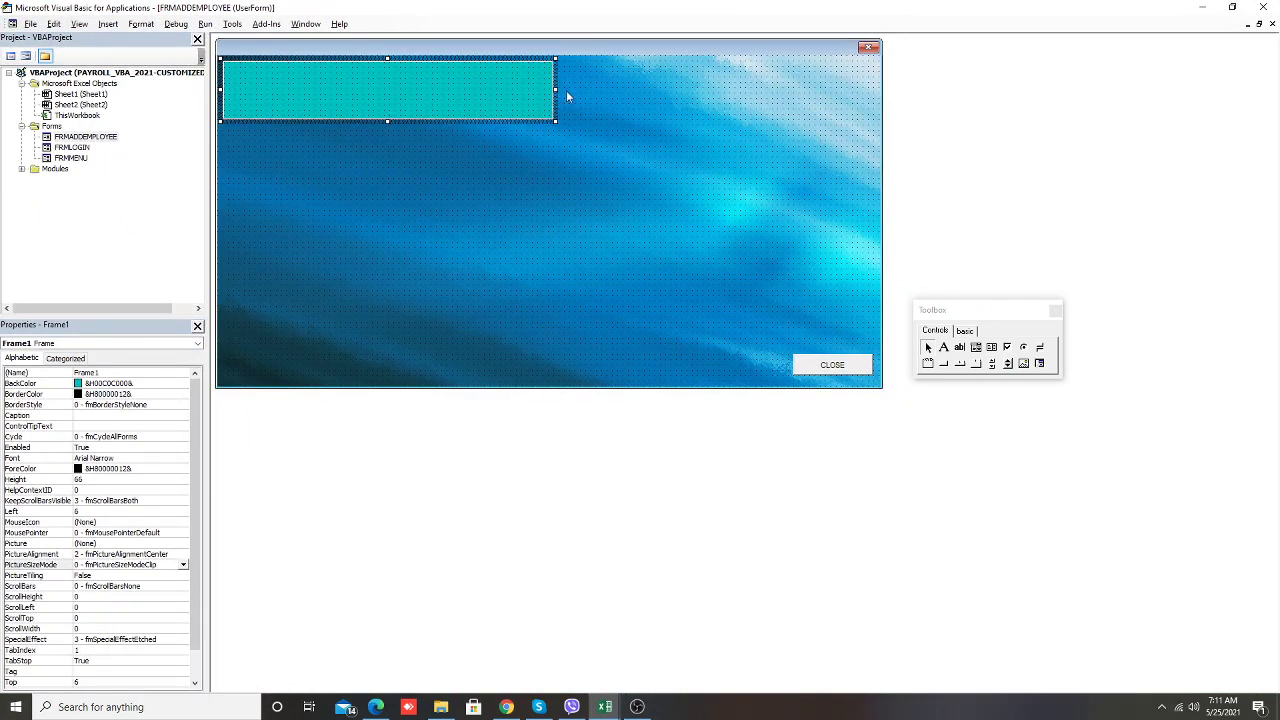
pyautogui.moveTo(460, 110); pyautogui.dragTo(436, 110)
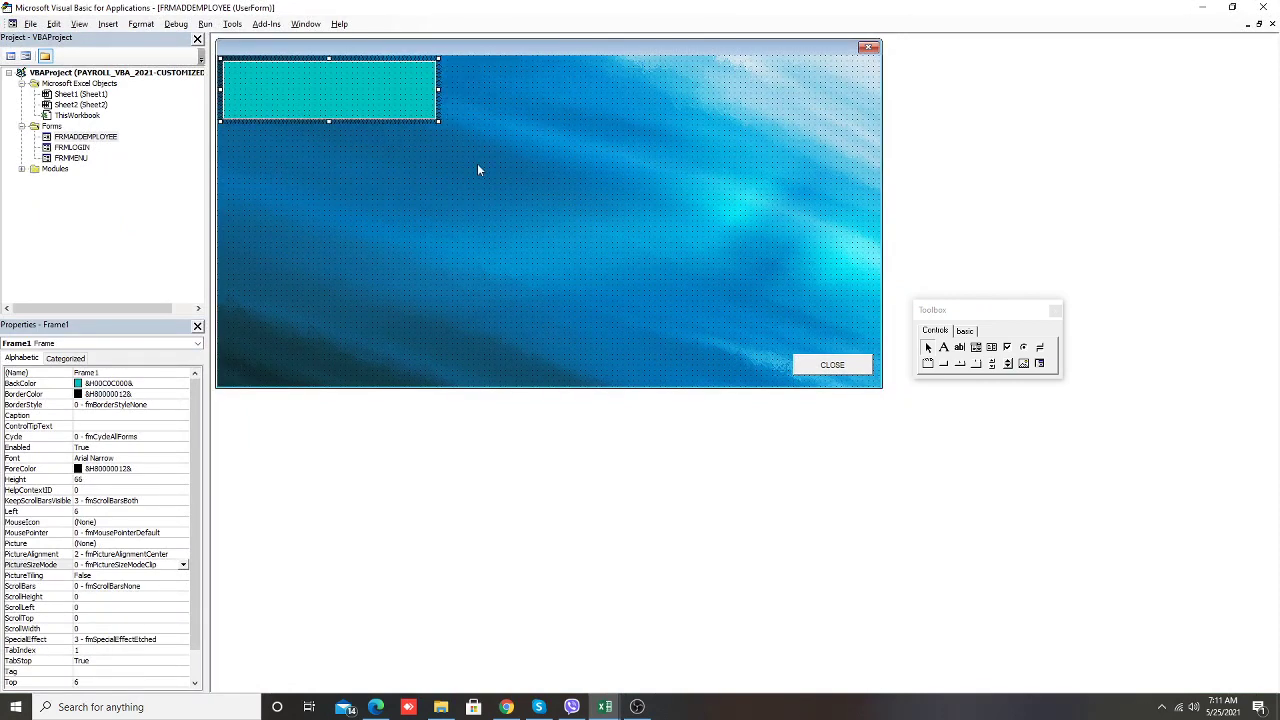
pyautogui.click(471, 224)
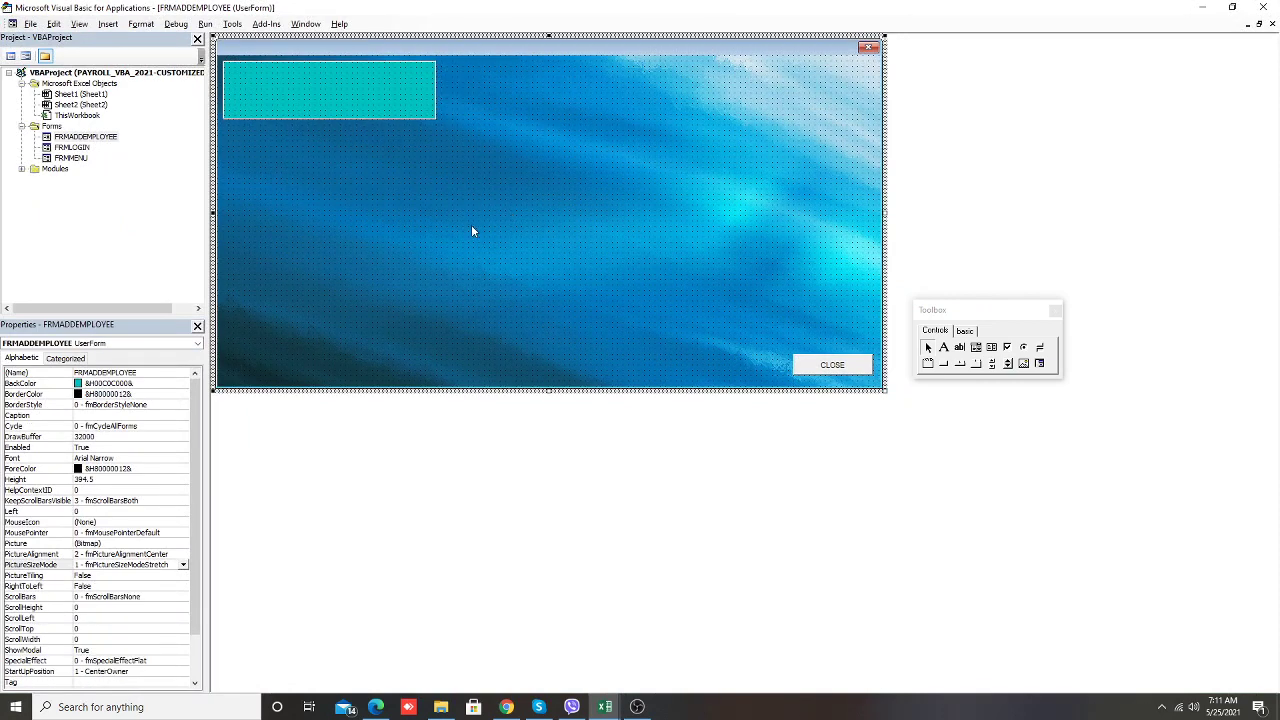
# Draw a text box with BorderStyle 1 - fmBorderStyleSingle and Height 15
pyautogui.click(958, 347)
pyautogui.moveTo(408, 180); pyautogui.dragTo(518, 195)
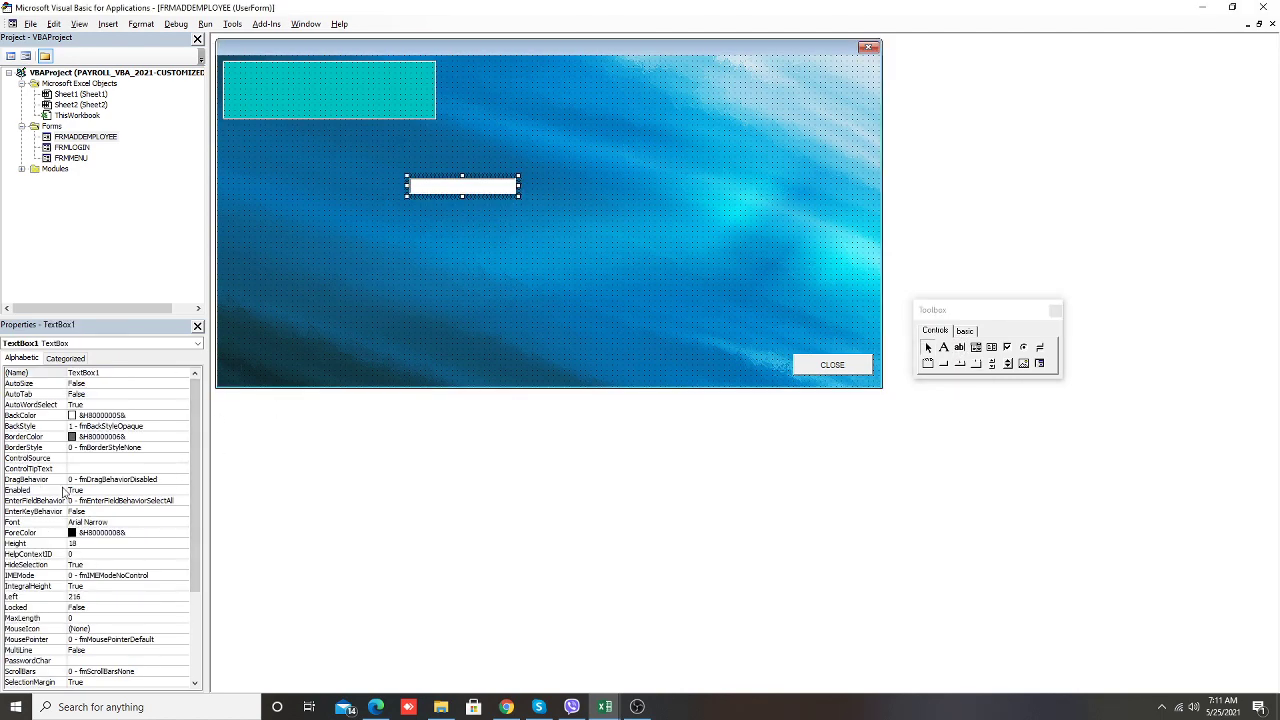
pyautogui.click(172, 448)
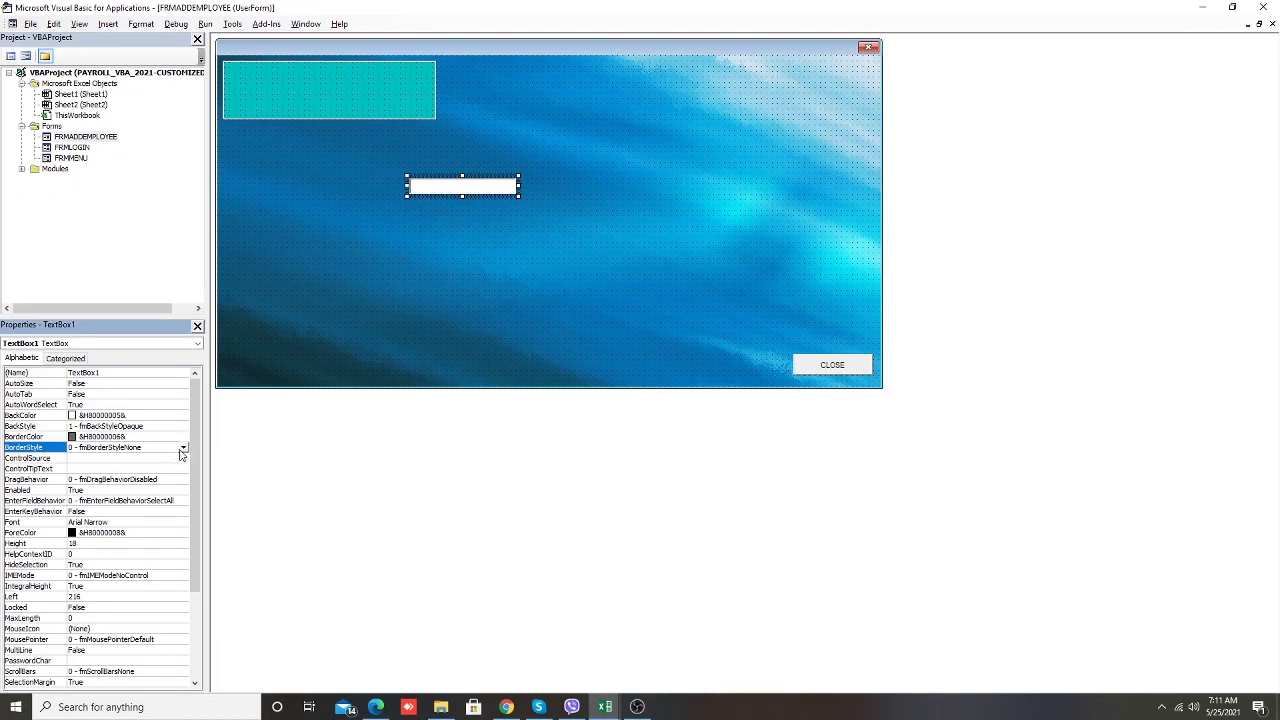
pyautogui.click(182, 448)
pyautogui.click(120, 470)
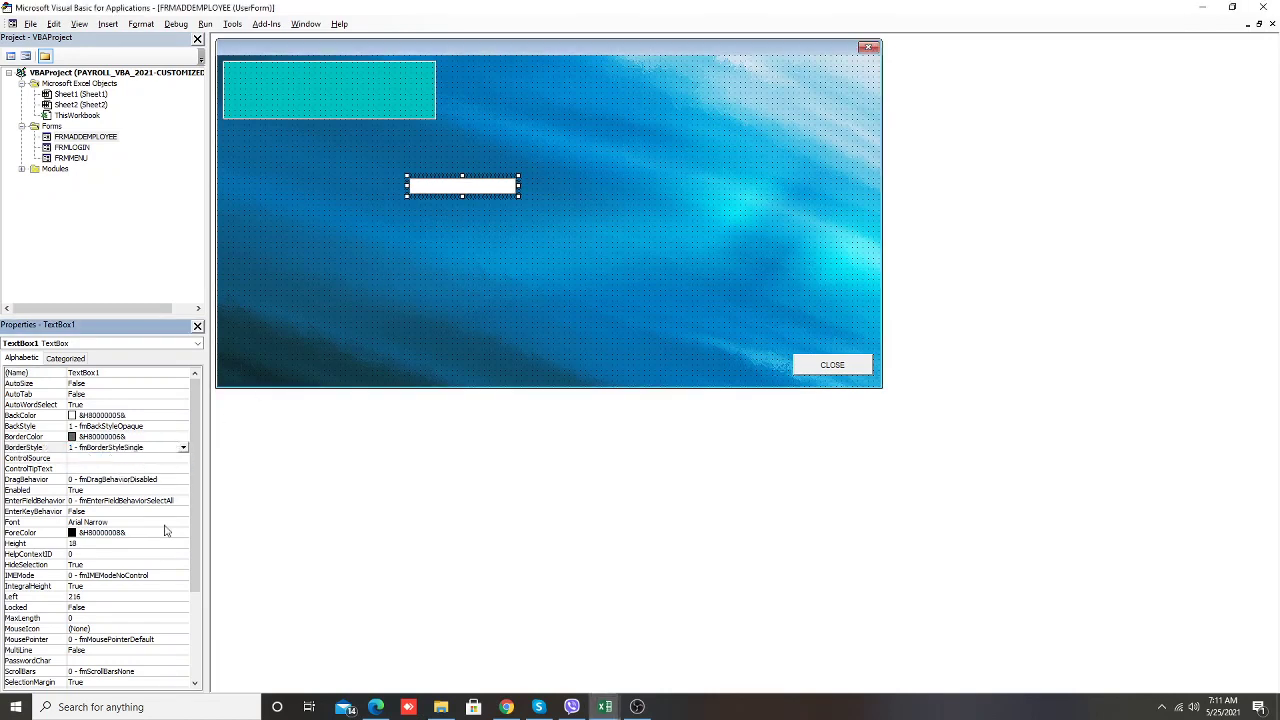
pyautogui.click(100, 545)
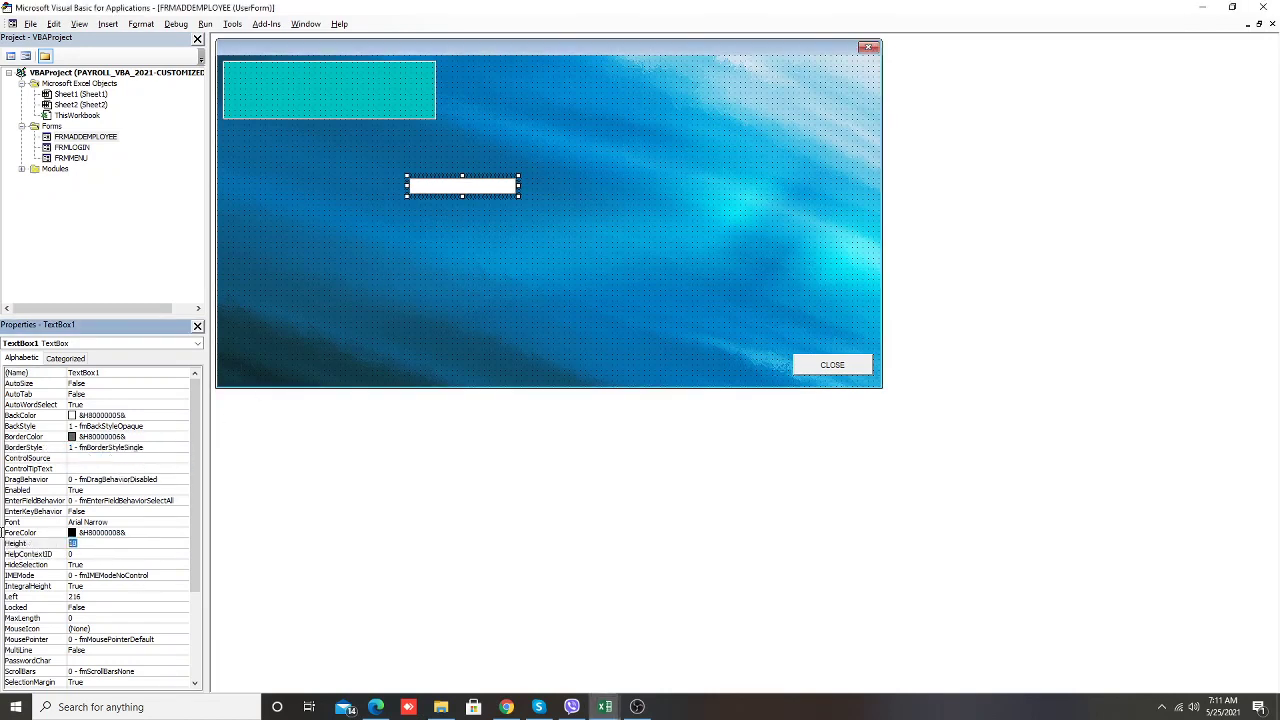
pyautogui.write('15')
pyautogui.press('Return')
# Run the form with F5 and type 'asdasd' into the text box
pyautogui.click(486, 184)
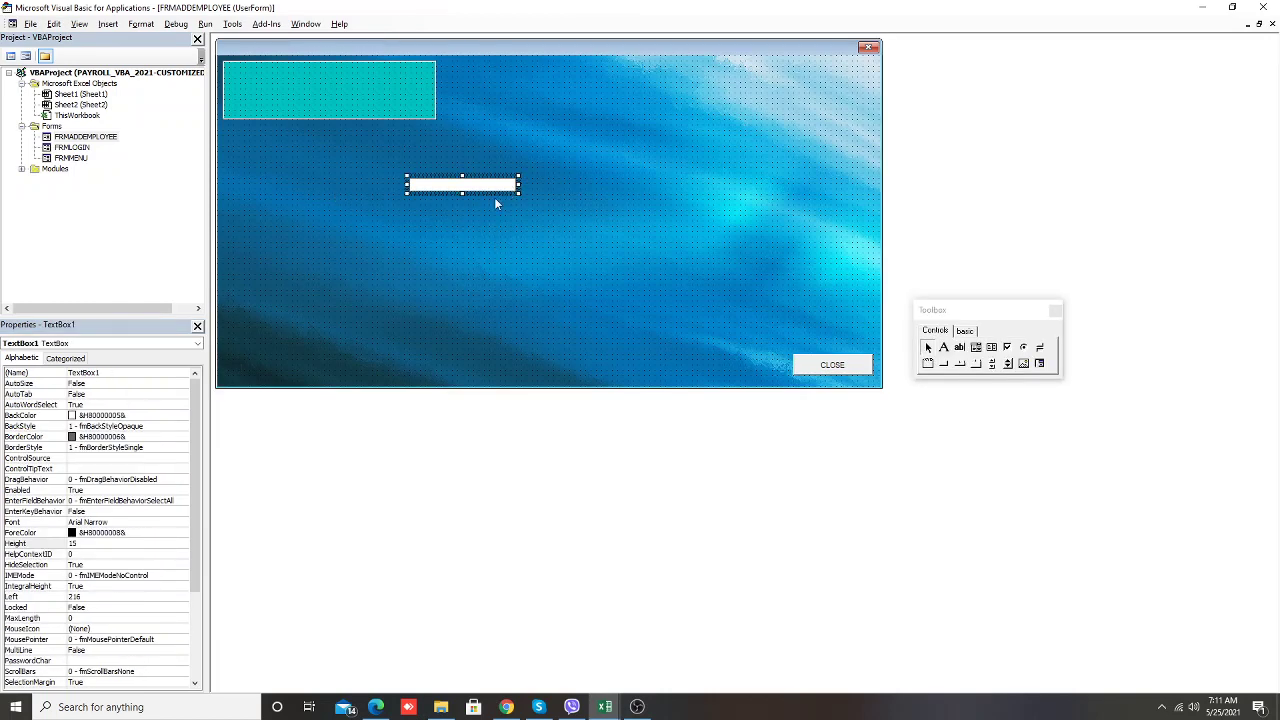
pyautogui.press('F5')
pyautogui.write('asdasd')
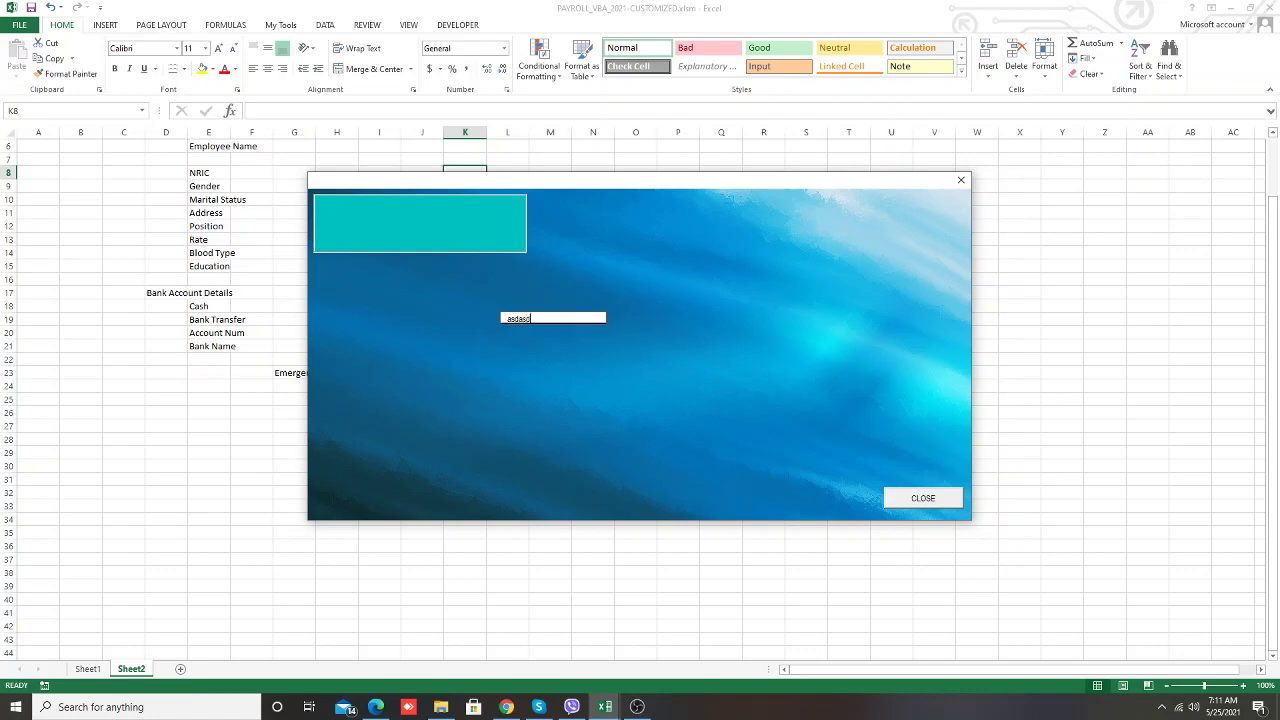
# Close the running form and change the text box Height to 17
pyautogui.click(961, 180)
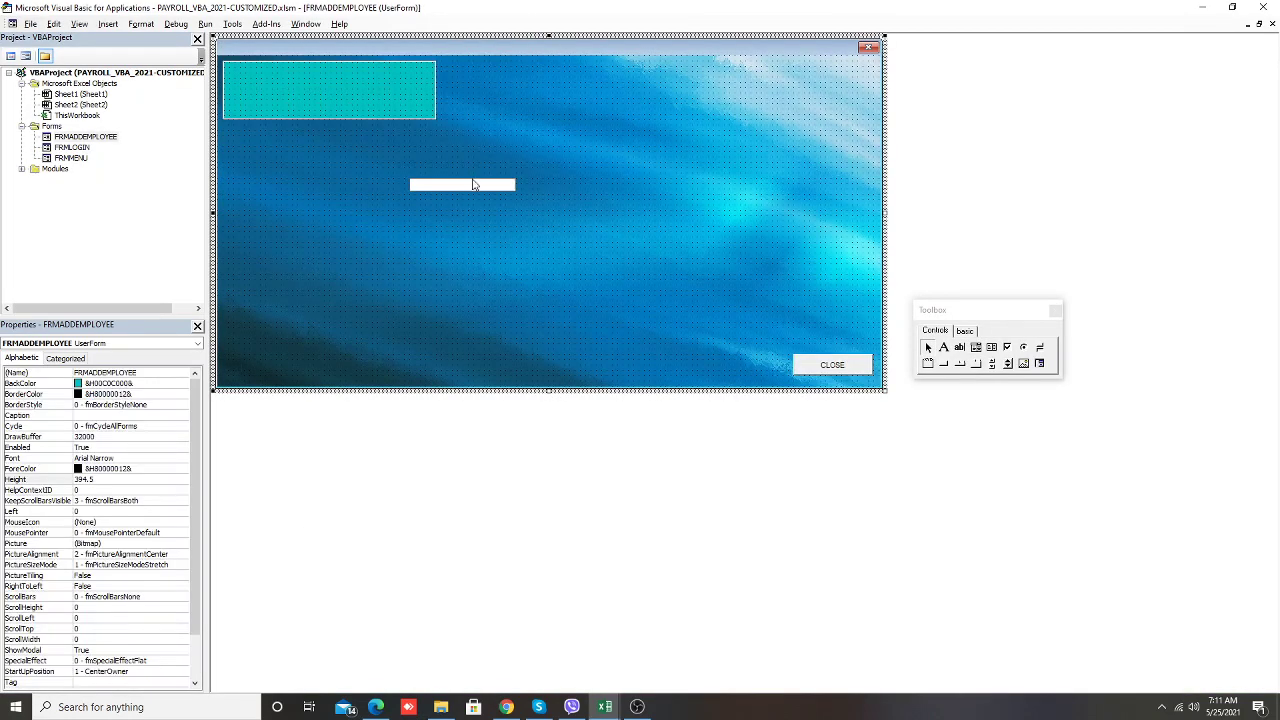
pyautogui.click(474, 185)
pyautogui.click(105, 543)
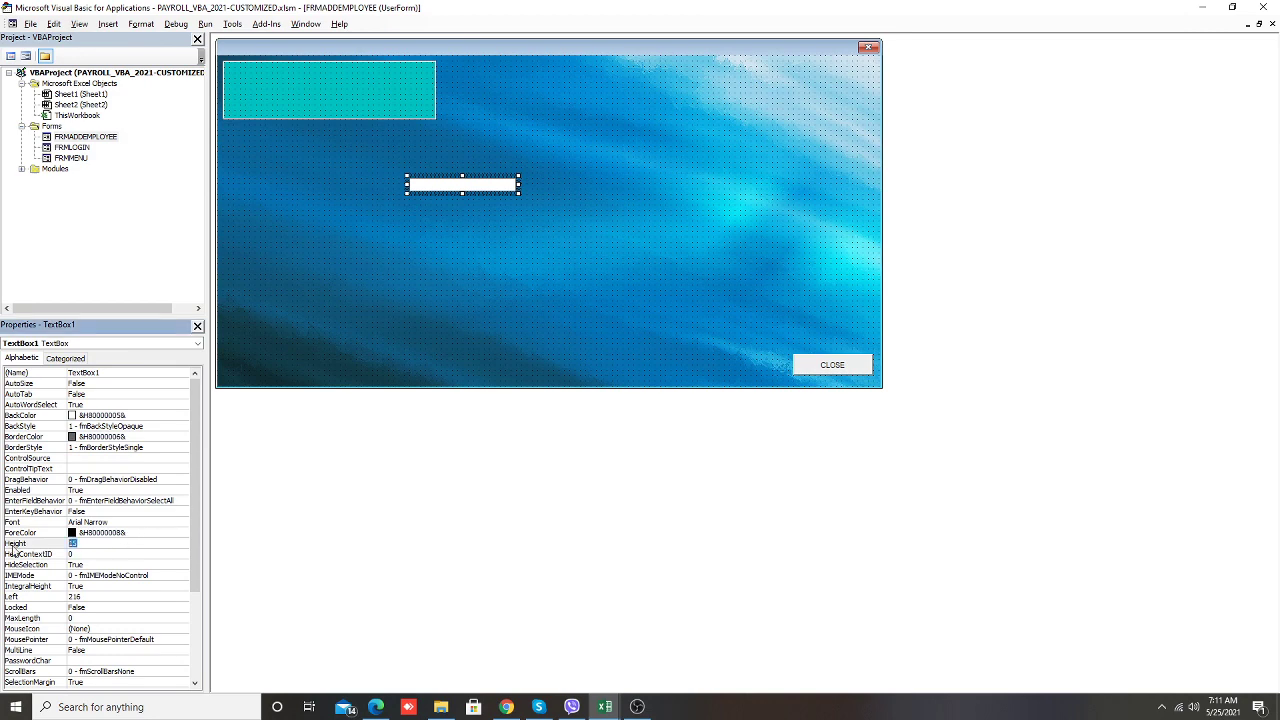
pyautogui.write('17')
pyautogui.press('Return')
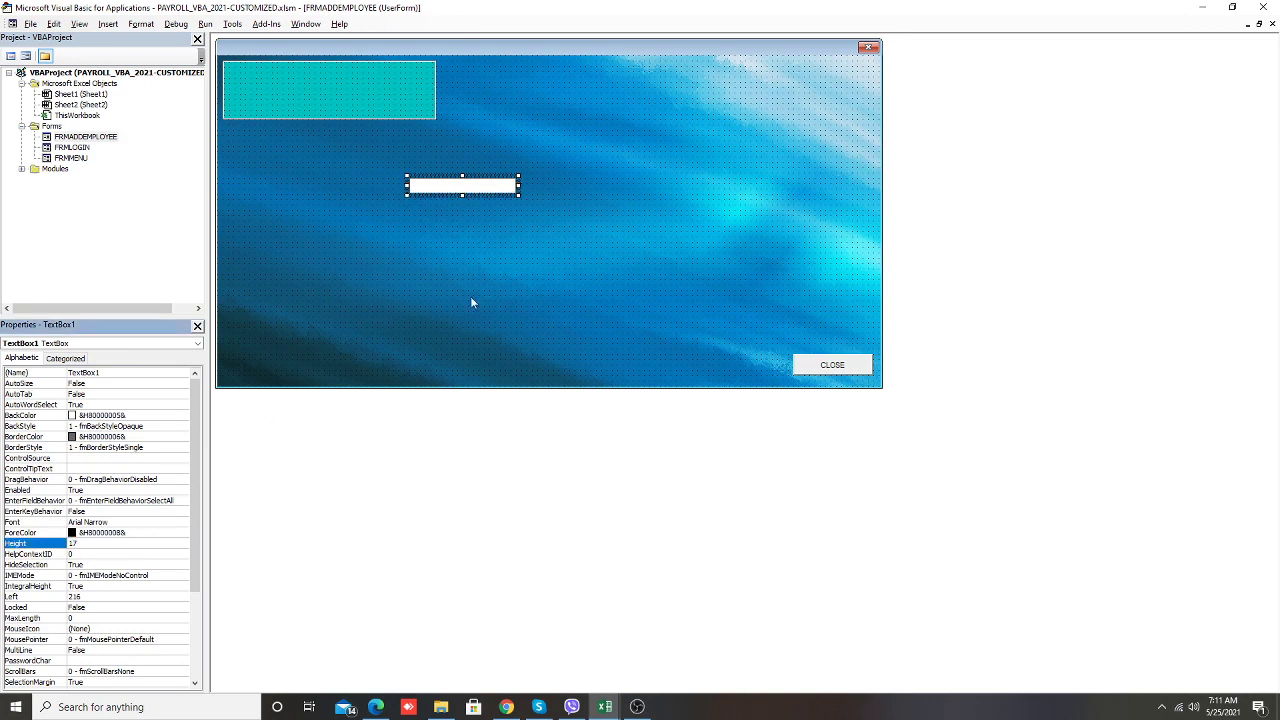
# Run the form again, type 'as' into the text box, then close it
pyautogui.click(581, 247)
pyautogui.press('F5')
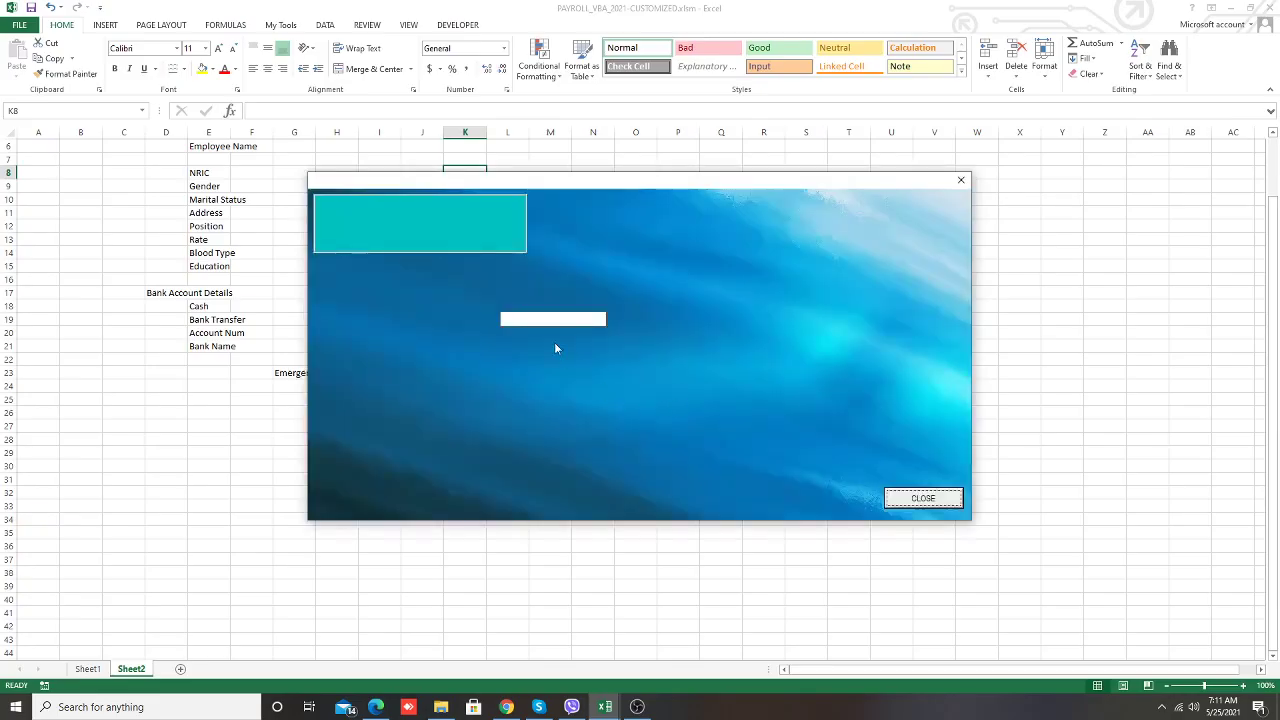
pyautogui.press('Tab')
pyautogui.write('as')
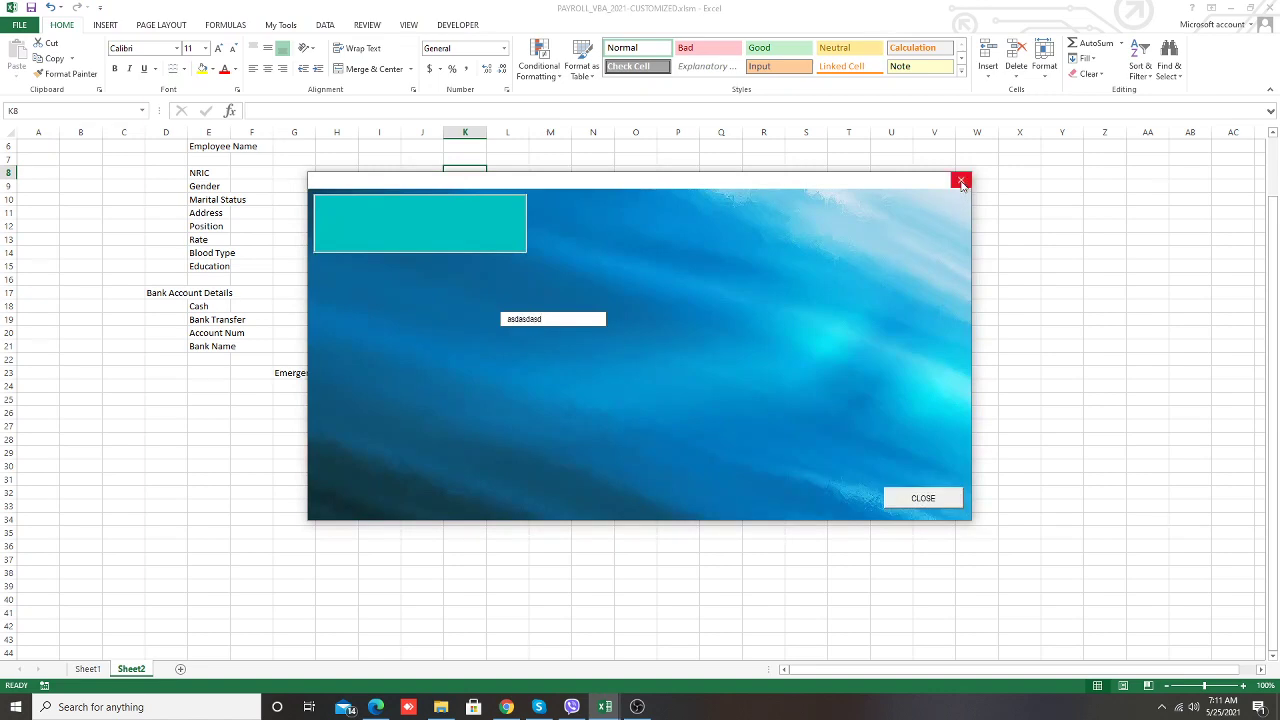
pyautogui.click(961, 180)
pyautogui.click(472, 190)
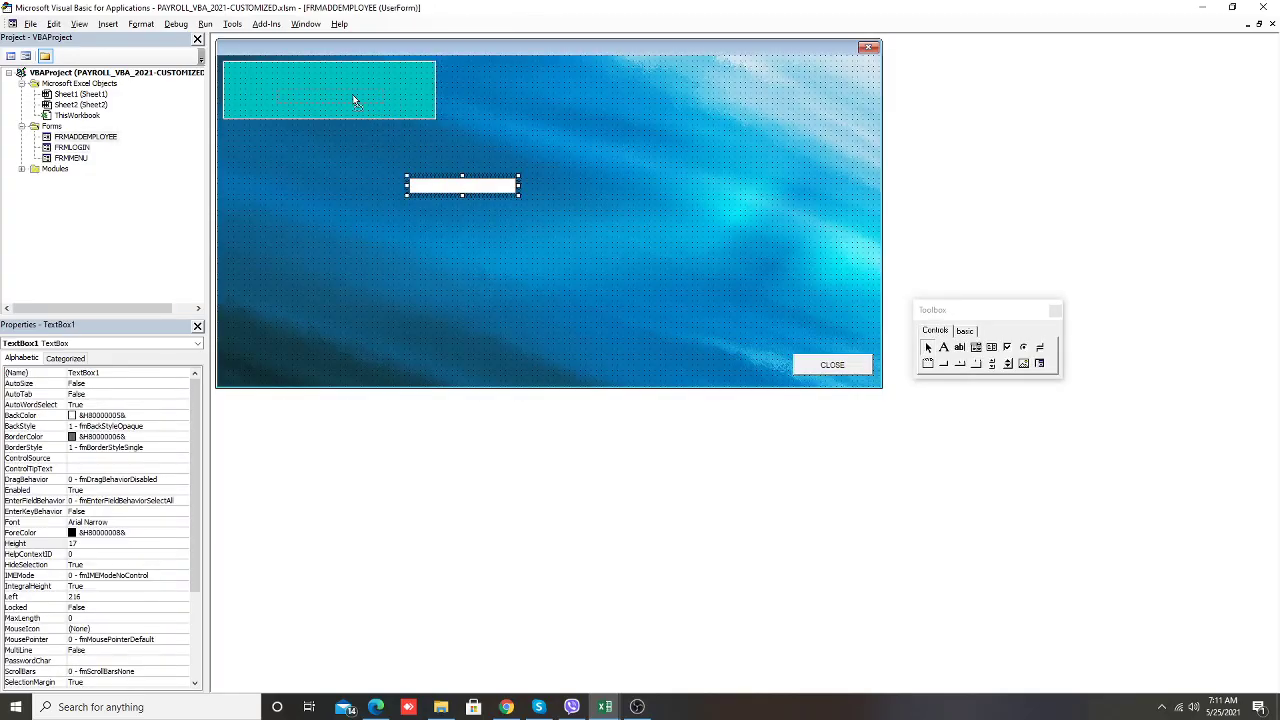
# Cut and paste both text boxes into the teal frame, stacked one above the other
pyautogui.hotkey('ctrl', 'x')
pyautogui.click(353, 100)
pyautogui.hotkey('ctrl', 'v')
pyautogui.click(462, 213)
pyautogui.hotkey('ctrl', 'v')
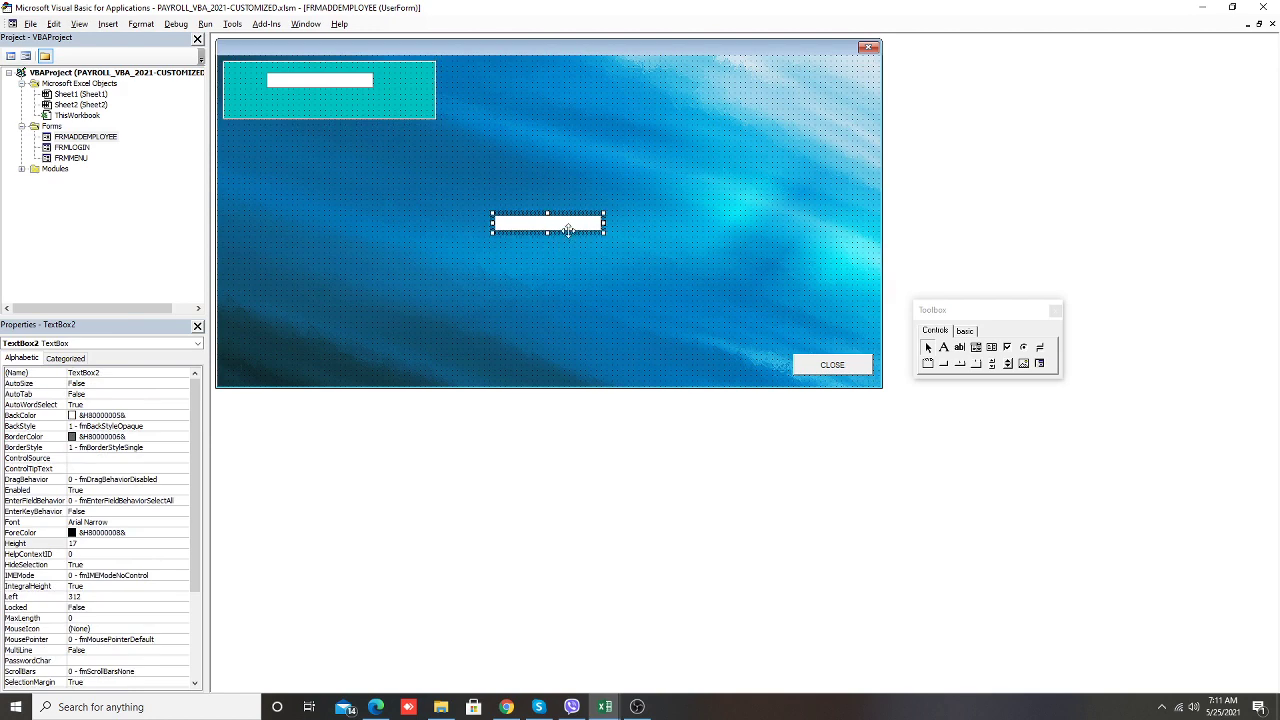
pyautogui.moveTo(347, 140); pyautogui.dragTo(346, 114)
pyautogui.hotkey('ctrl', 'x')
pyautogui.click(338, 102)
pyautogui.hotkey('ctrl', 'v')
# Select both text boxes inside the frame and shift them to the right
pyautogui.click(395, 108)
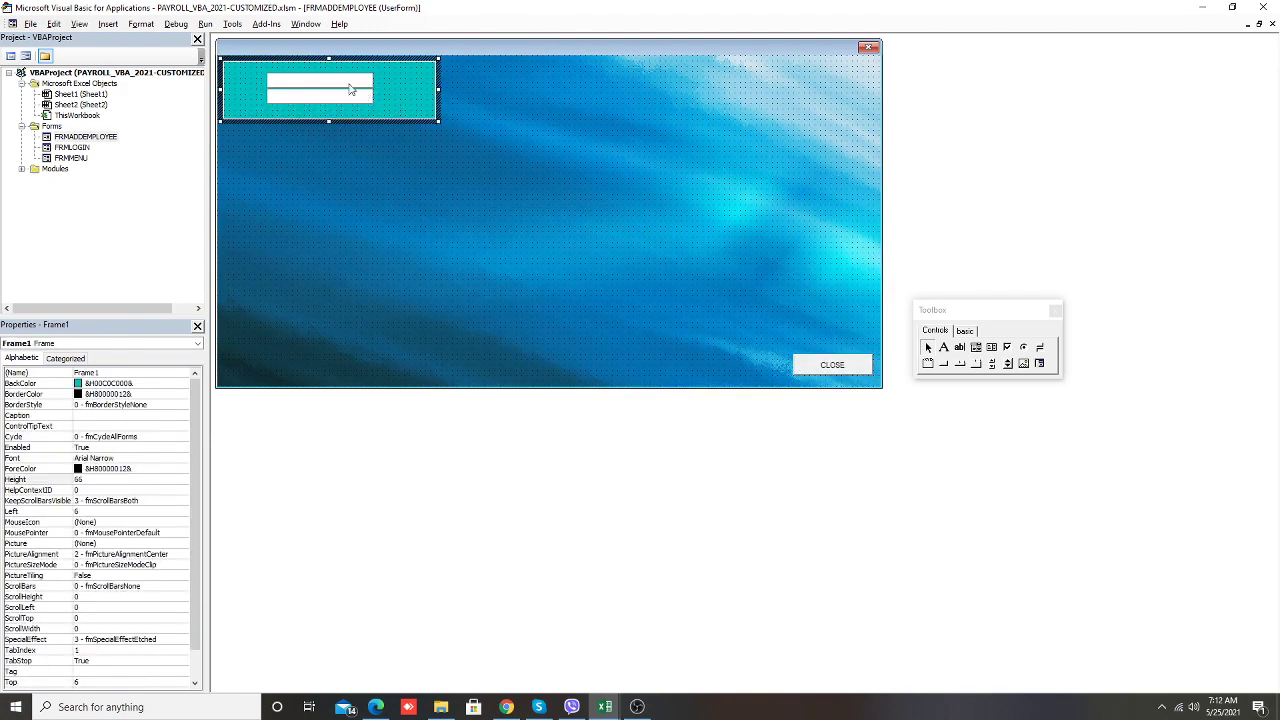
pyautogui.click(350, 90)
pyautogui.click(380, 113)
pyautogui.click(324, 79)
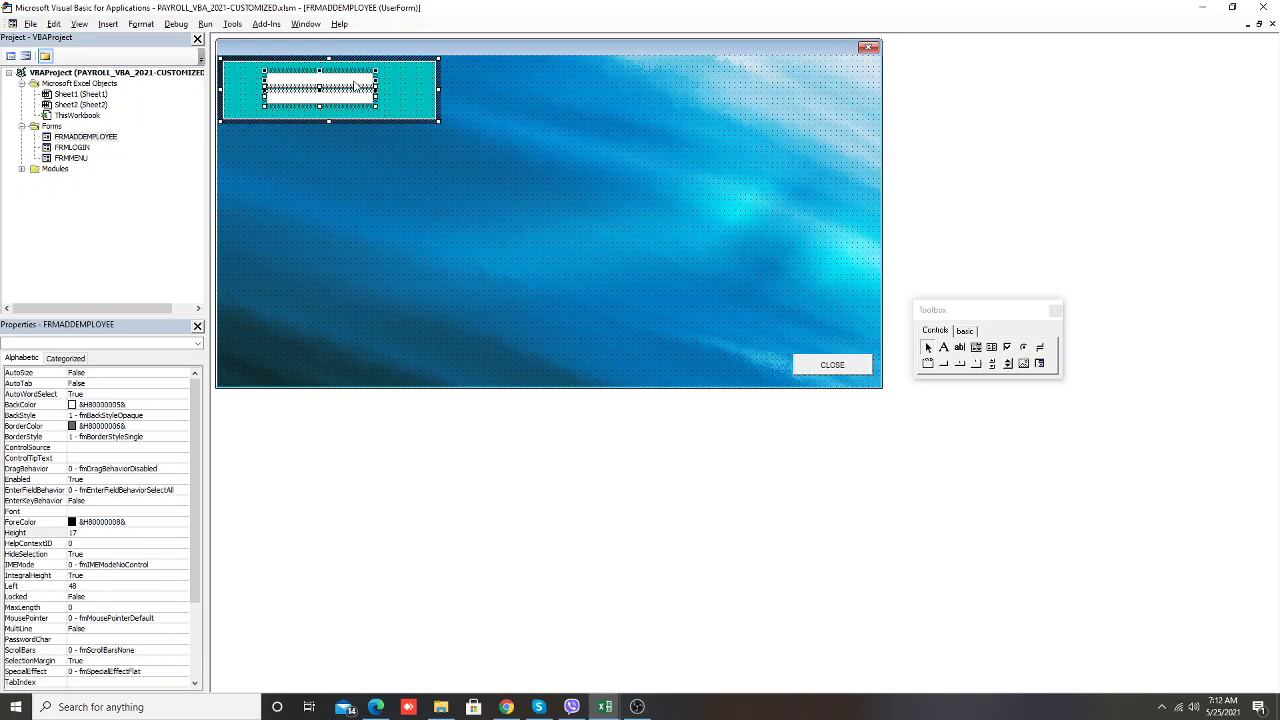
pyautogui.click(401, 78)
pyautogui.moveTo(399, 113); pyautogui.dragTo(329, 85)
pyautogui.moveTo(383, 87); pyautogui.dragTo(427, 87)
# Place a new Label1 on the form with the Toolbox Label tool
pyautogui.click(905, 345)
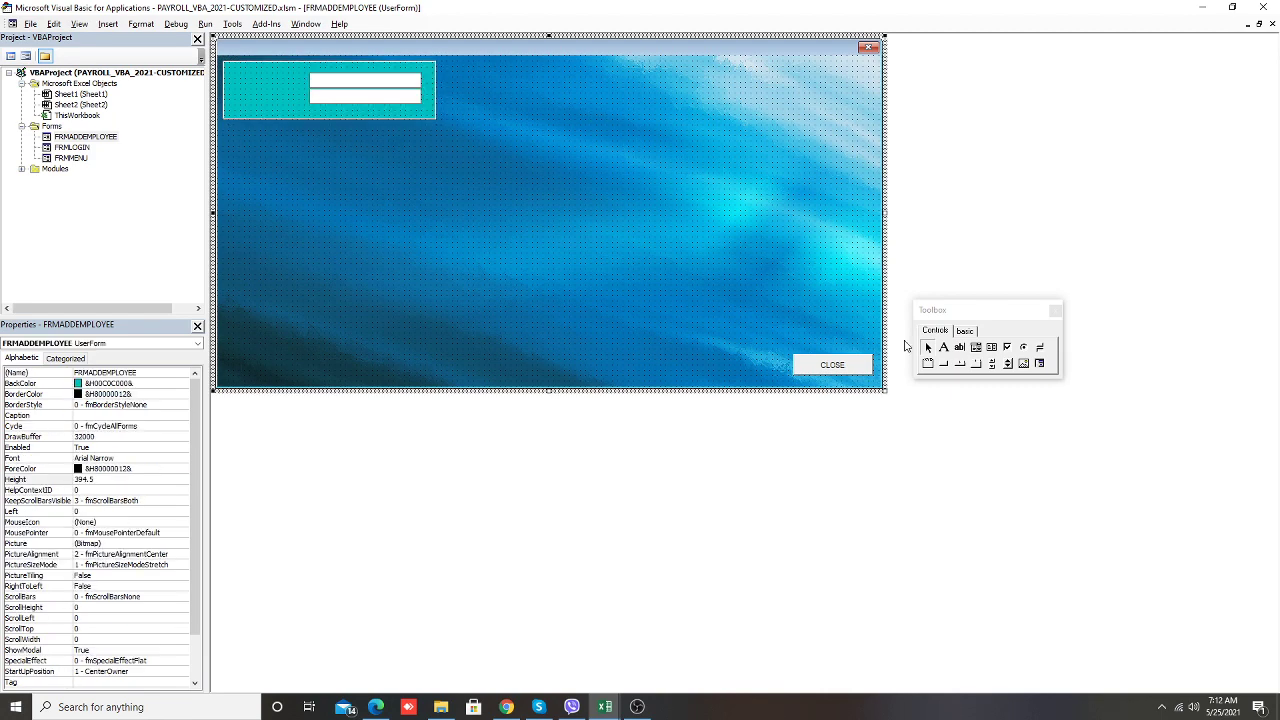
pyautogui.click(943, 346)
pyautogui.click(364, 198)
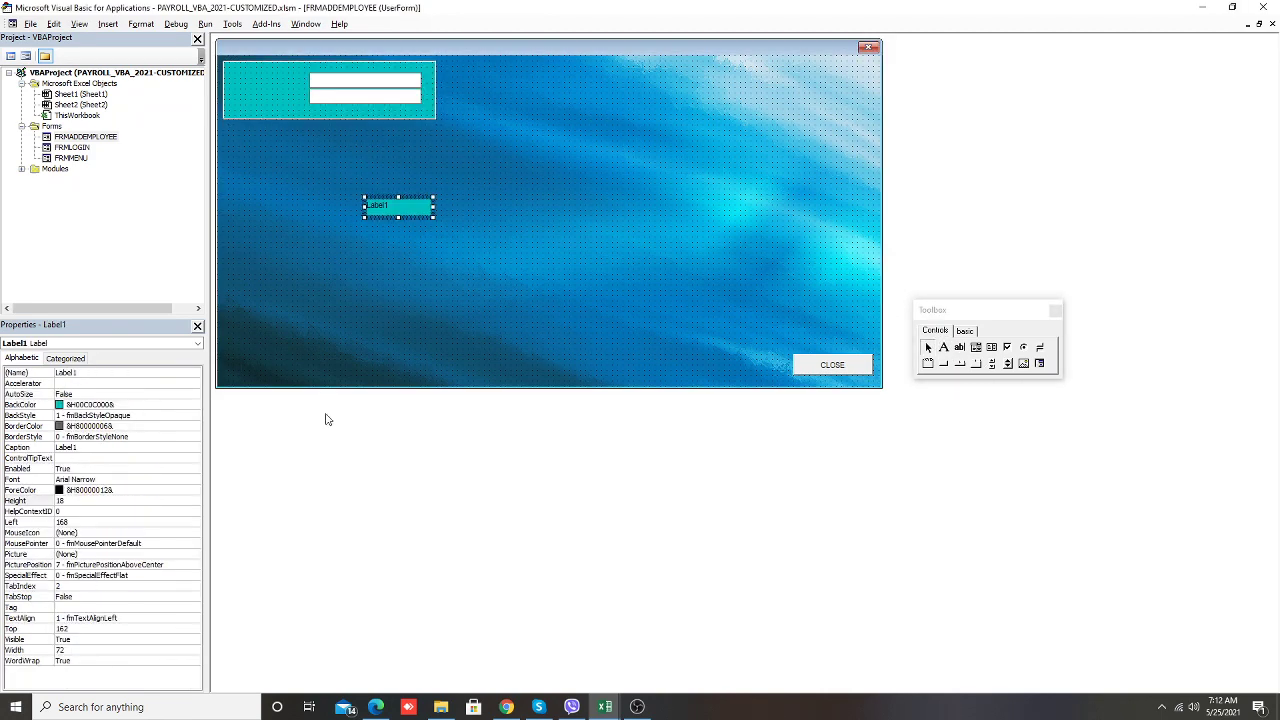
# Set the new label's BackStyle to Transparent
pyautogui.rightClick(429, 209)
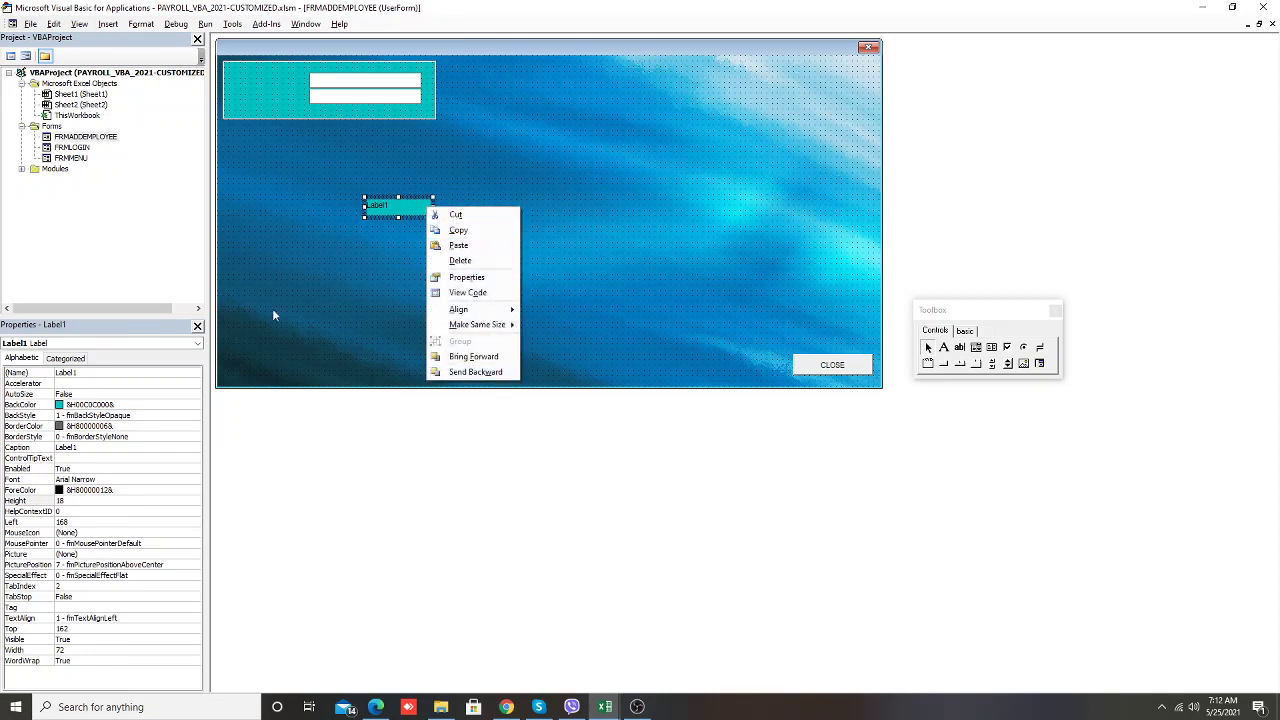
pyautogui.click(128, 416)
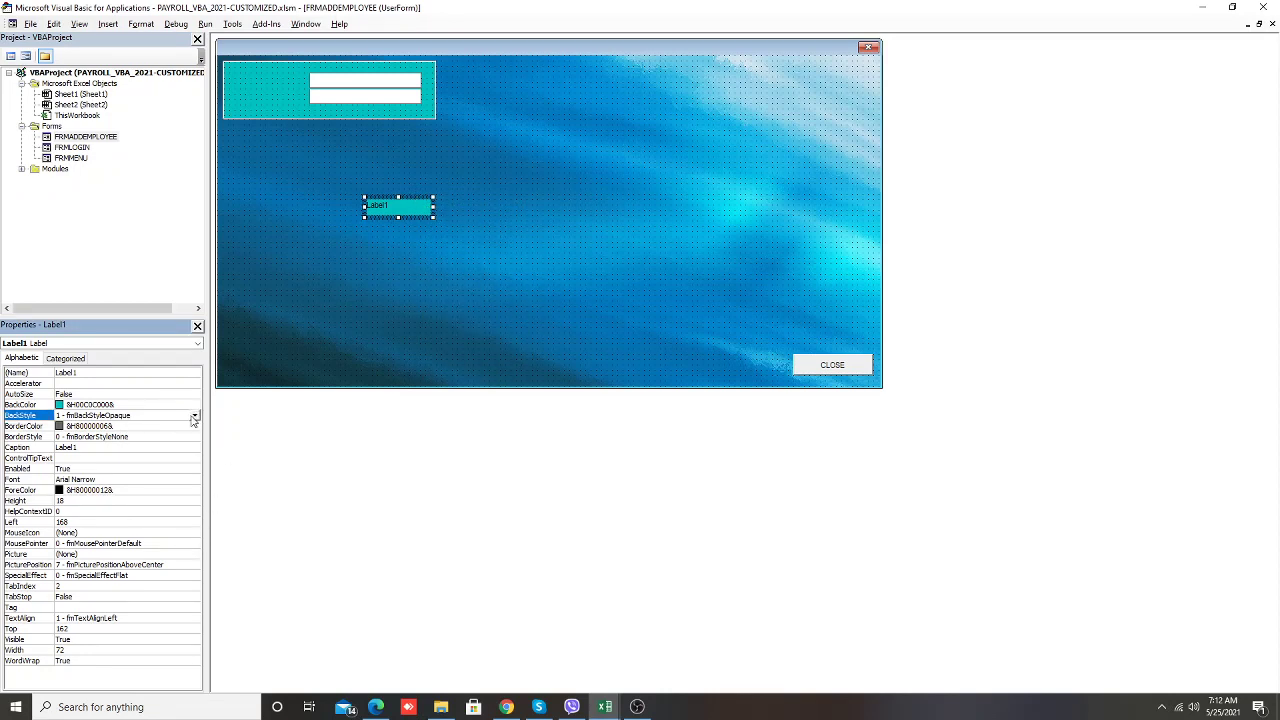
pyautogui.click(195, 416)
pyautogui.click(100, 427)
pyautogui.click(446, 252)
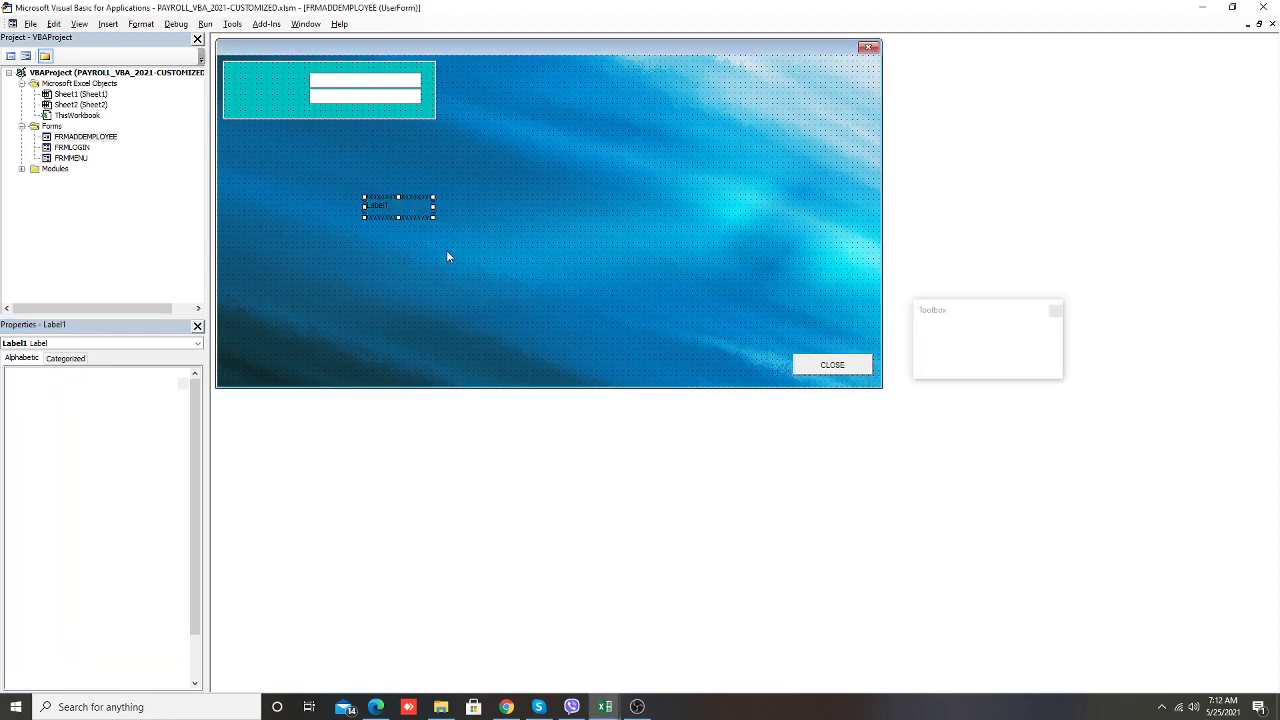
# Change the label's caption to 'Employee ID:' and autosize it to fit
pyautogui.click(401, 213)
pyautogui.click(22, 447)
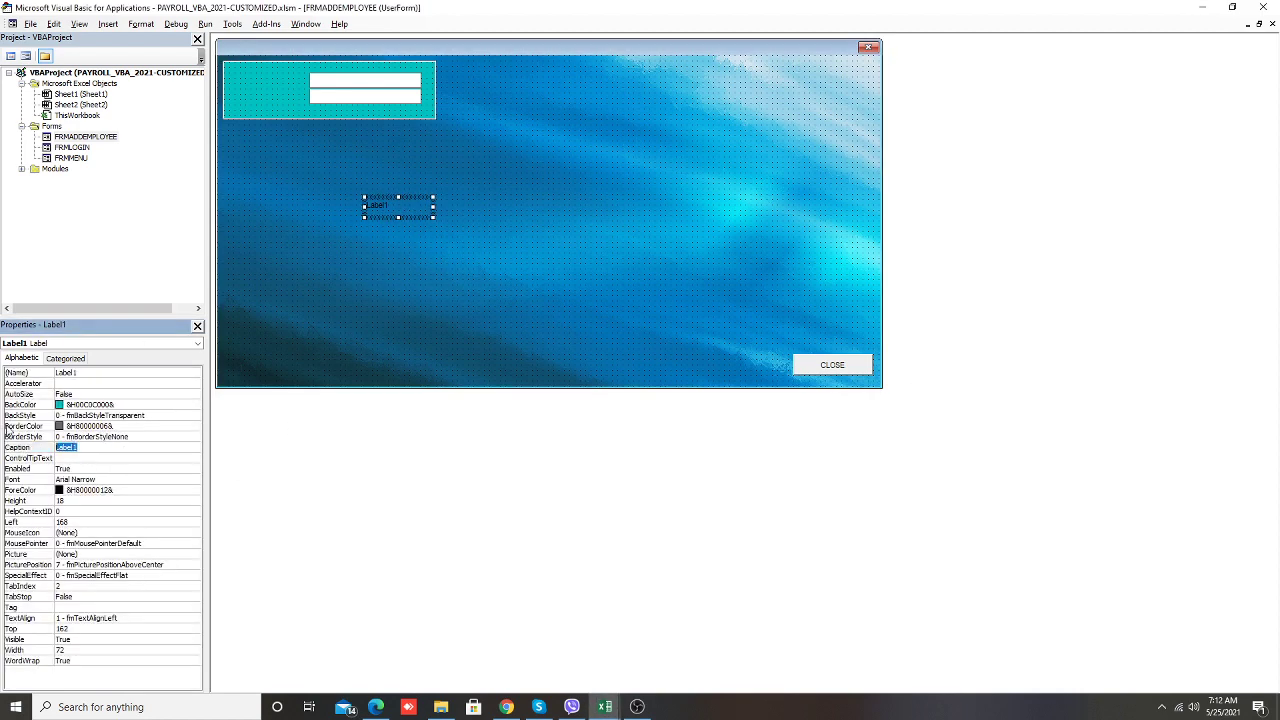
pyautogui.write('Employee ID:')
pyautogui.click(475, 248)
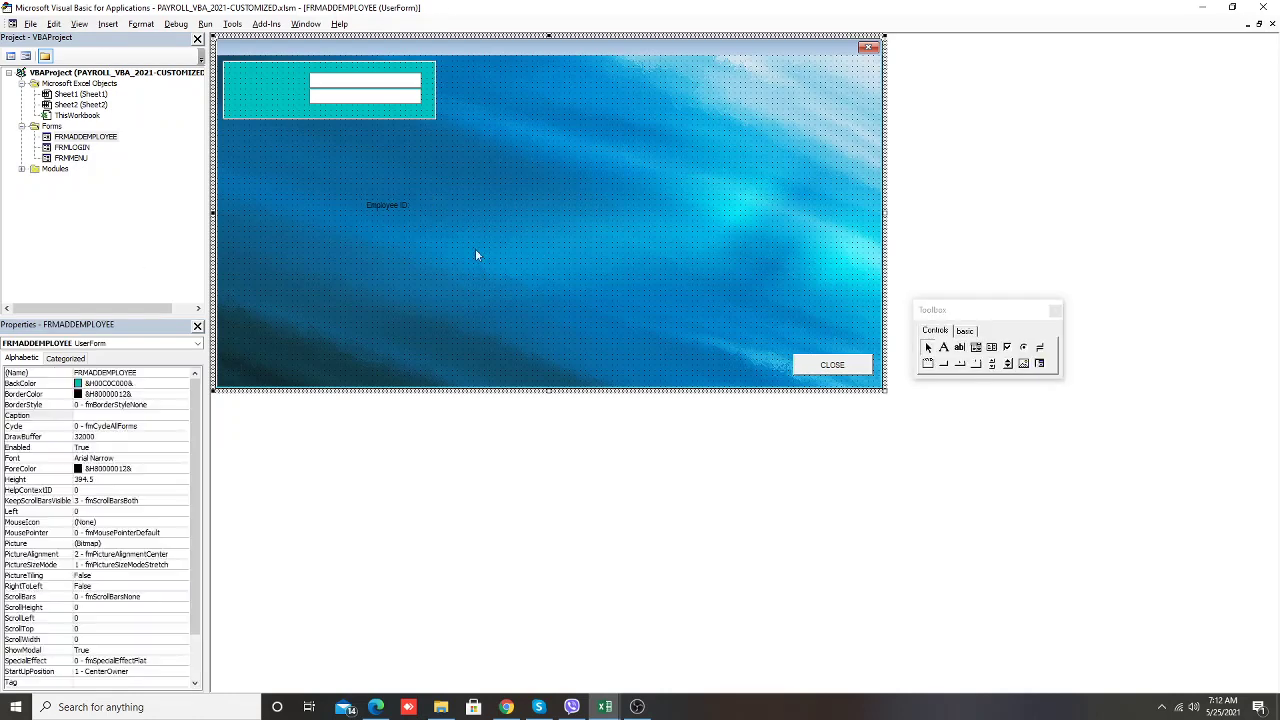
pyautogui.click(428, 212)
pyautogui.doubleClick(433, 216)
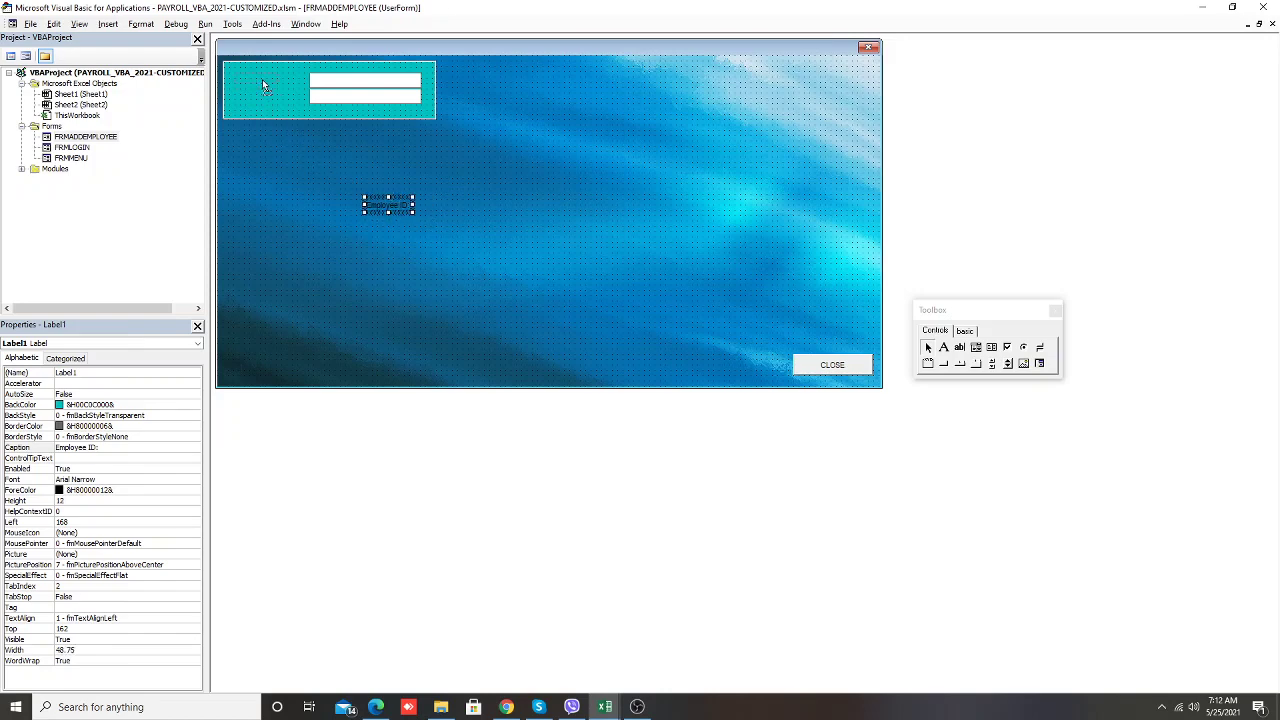
# Move the Employee ID label into the frame's top-left beside the upper text box
pyautogui.moveTo(262, 84); pyautogui.dragTo(278, 88)
pyautogui.click(314, 88)
pyautogui.click(375, 116)
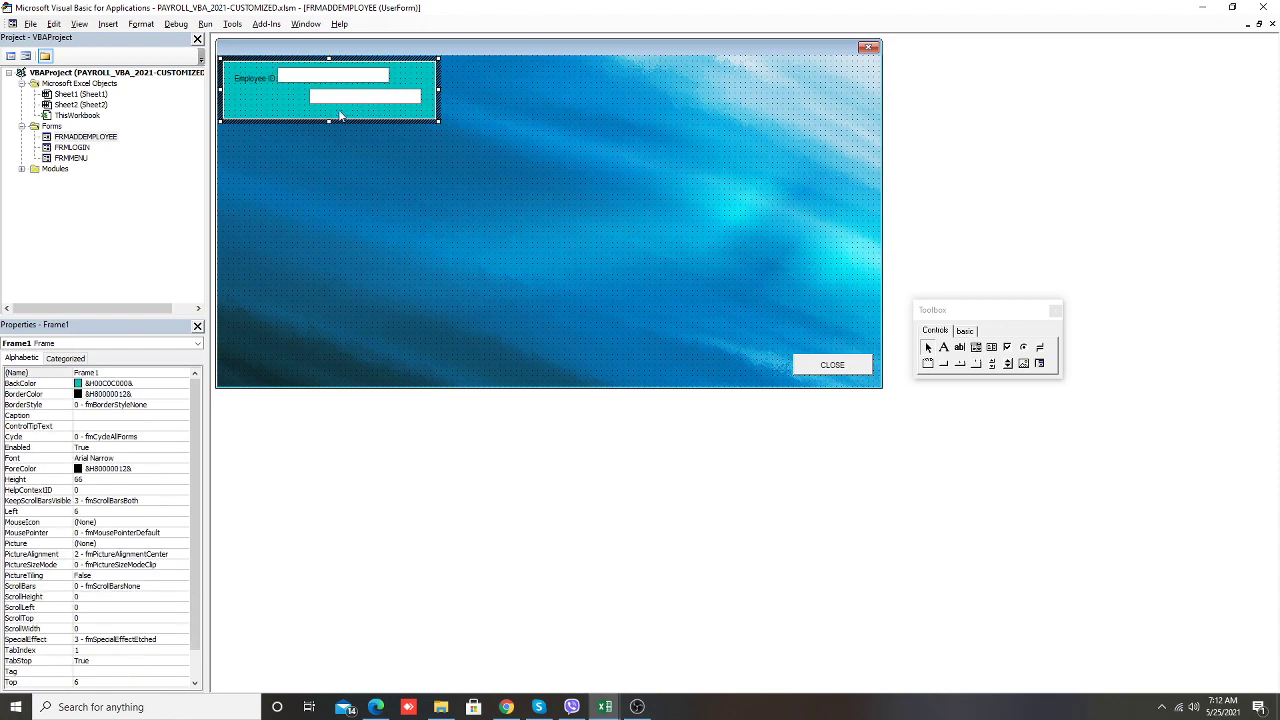
# Paste a copy of the label into the frame, caption it 'Employee Name:' and widen it
pyautogui.click(254, 84)
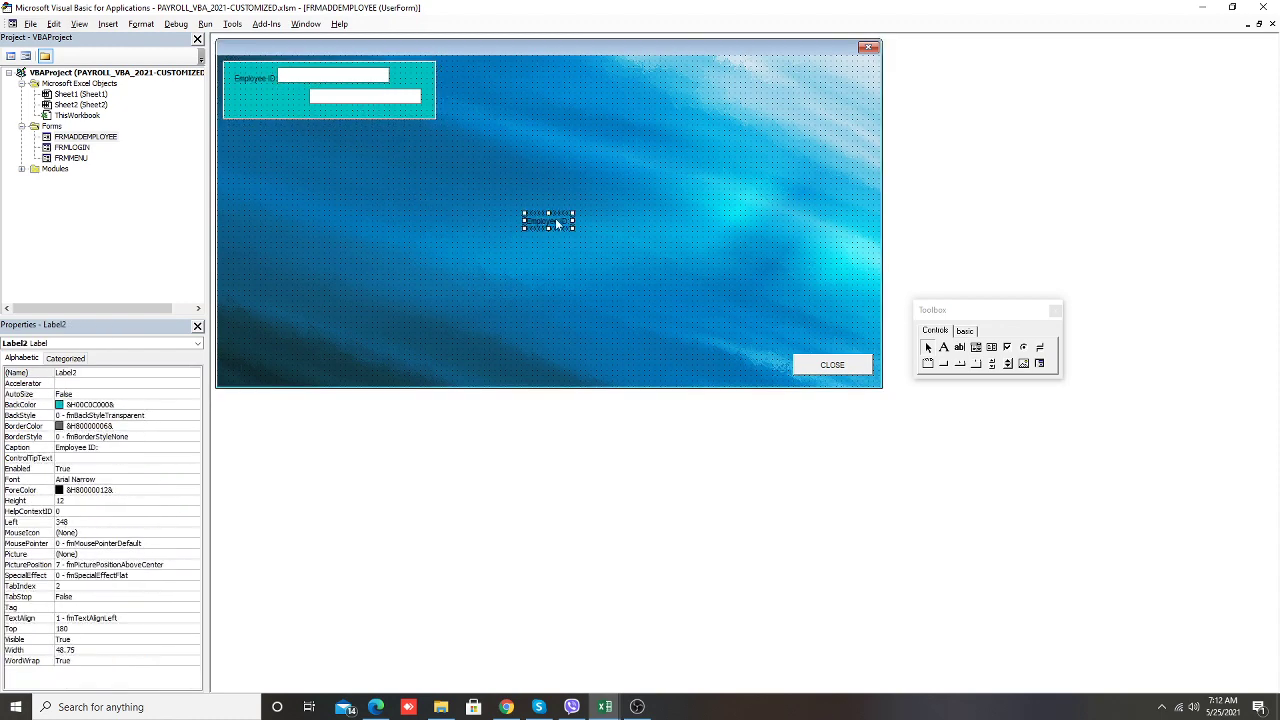
pyautogui.hotkey('ctrl', 'x')
pyautogui.click(266, 94)
pyautogui.hotkey('ctrl', 'v')
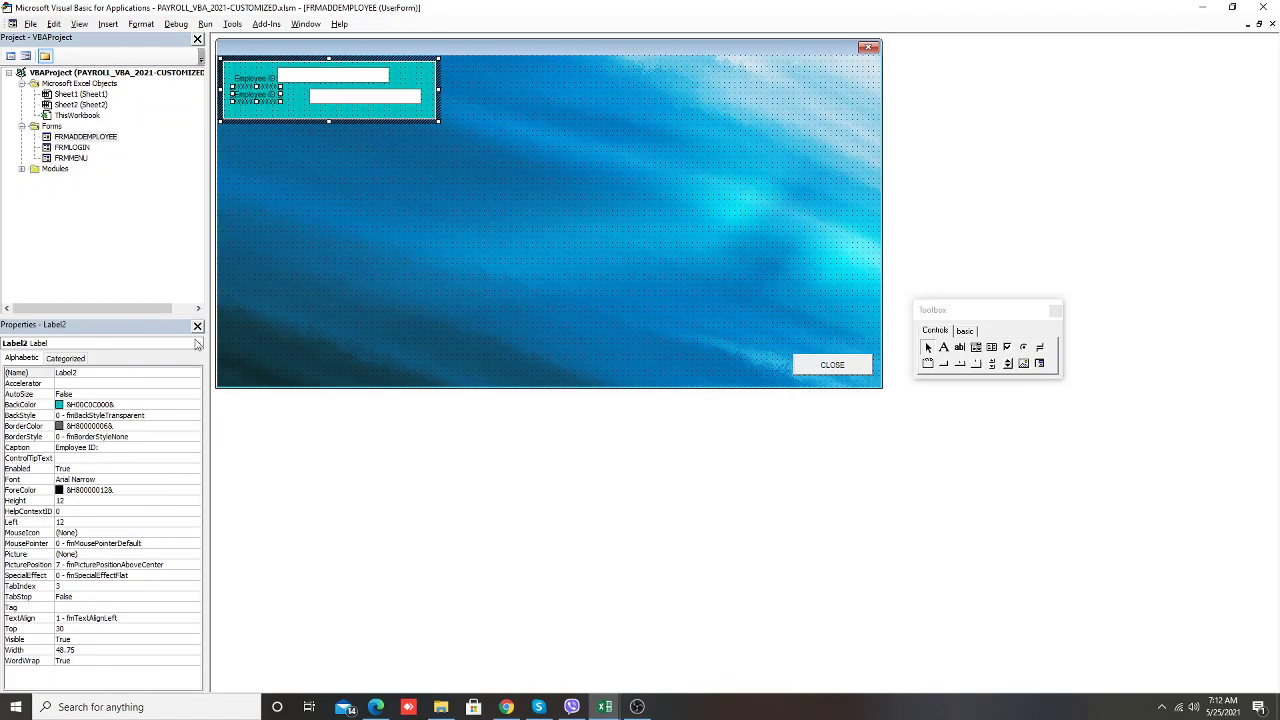
pyautogui.click(100, 447)
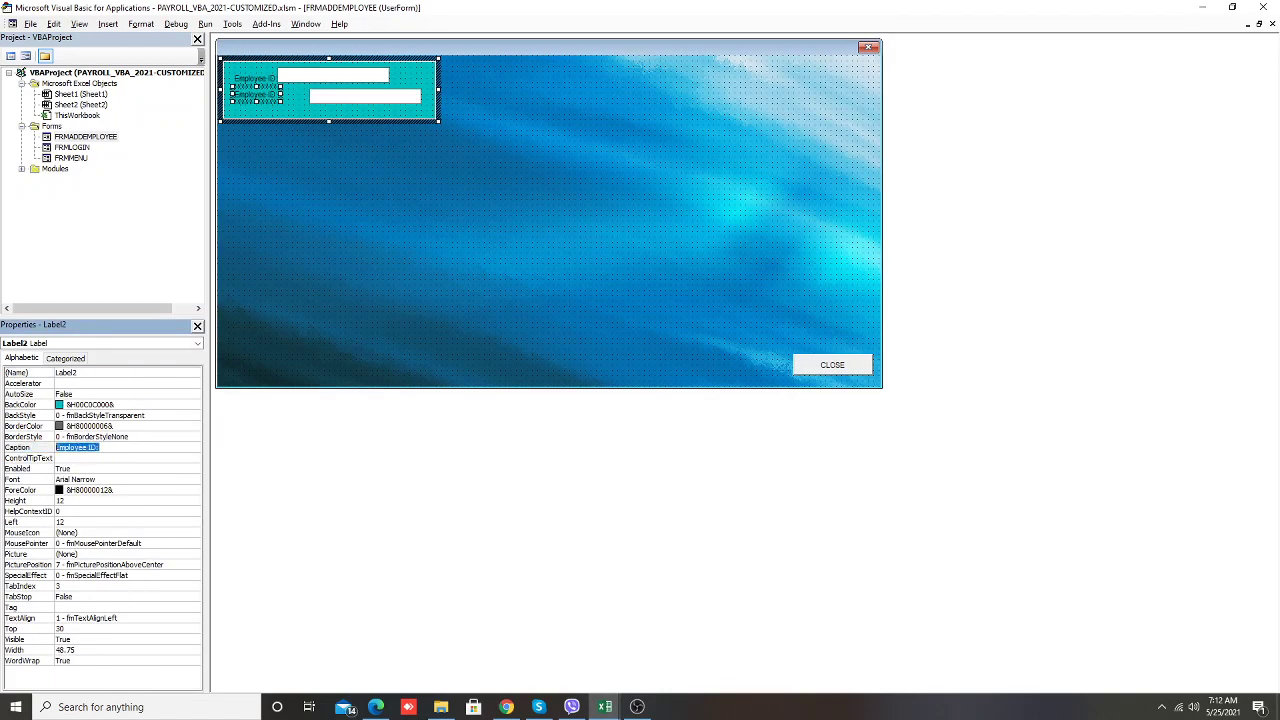
pyautogui.write('Empl')
pyautogui.click(431, 171)
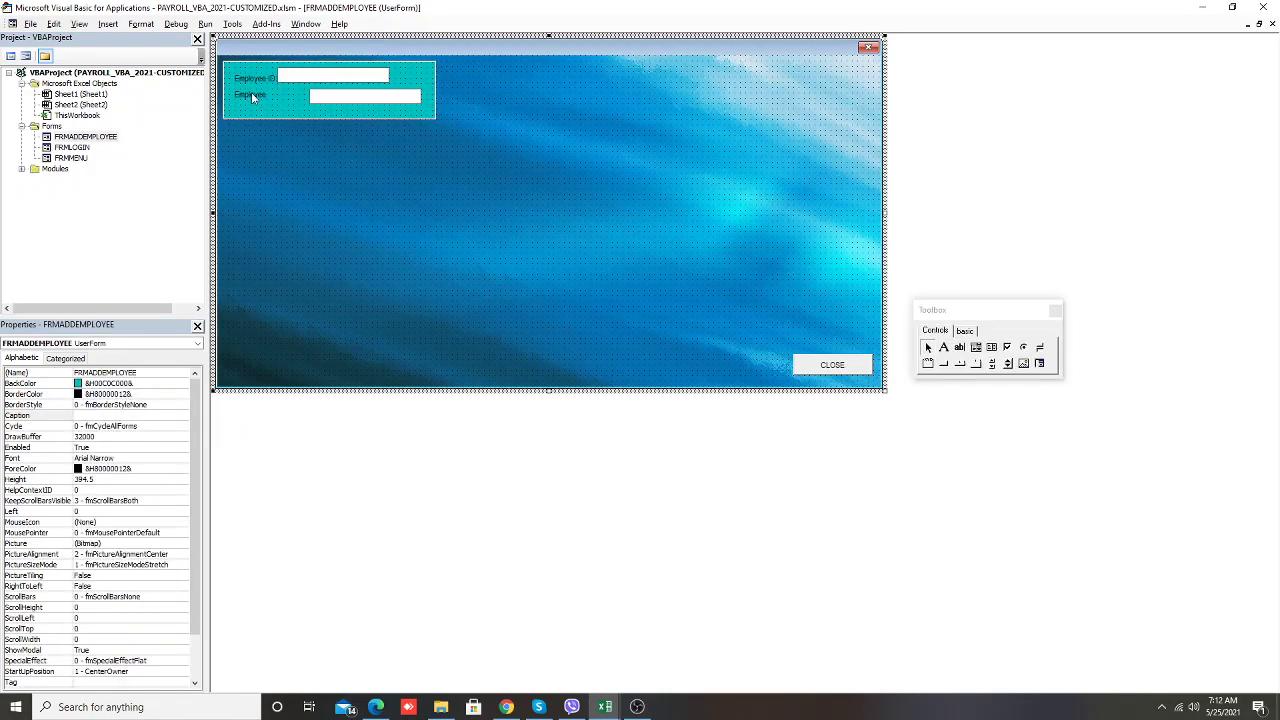
pyautogui.click(283, 93)
pyautogui.moveTo(283, 93); pyautogui.dragTo(292, 93)
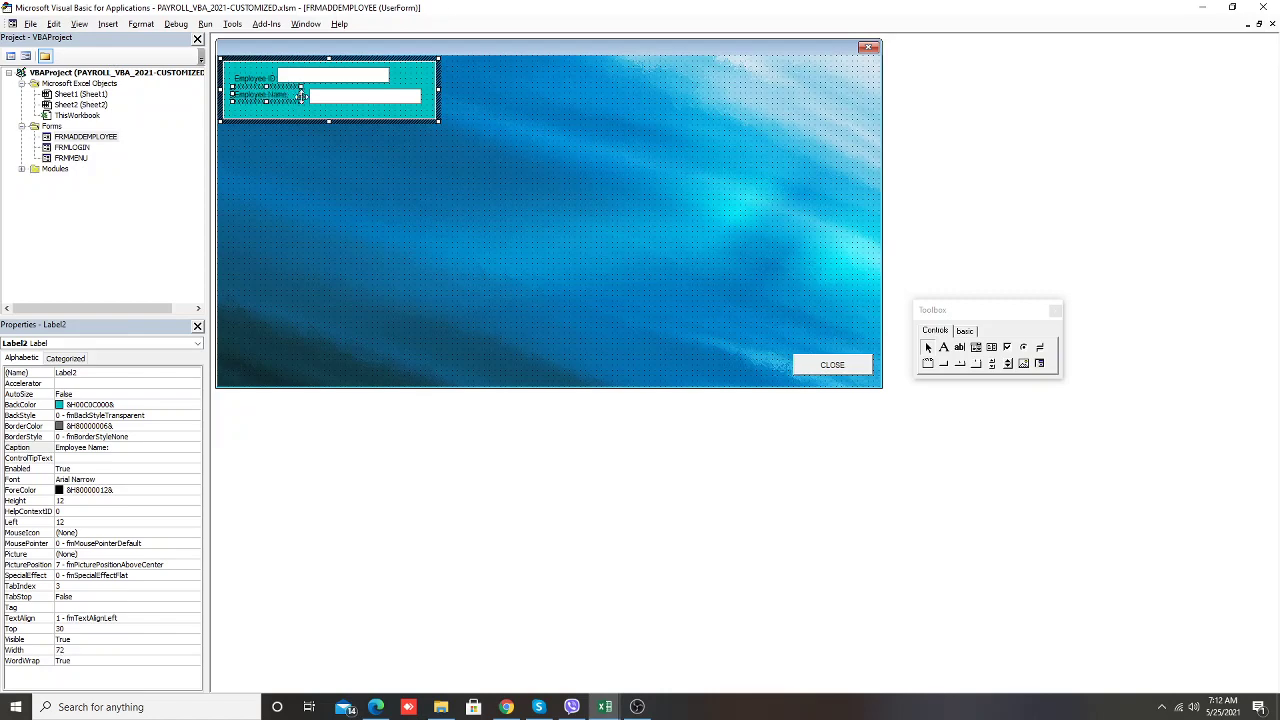
pyautogui.moveTo(292, 93); pyautogui.dragTo(300, 94)
# Align the Employee ID and Employee Name text boxes and labels in two neat rows
pyautogui.click(345, 78)
pyautogui.moveTo(352, 80); pyautogui.dragTo(330, 100)
pyautogui.click(350, 100)
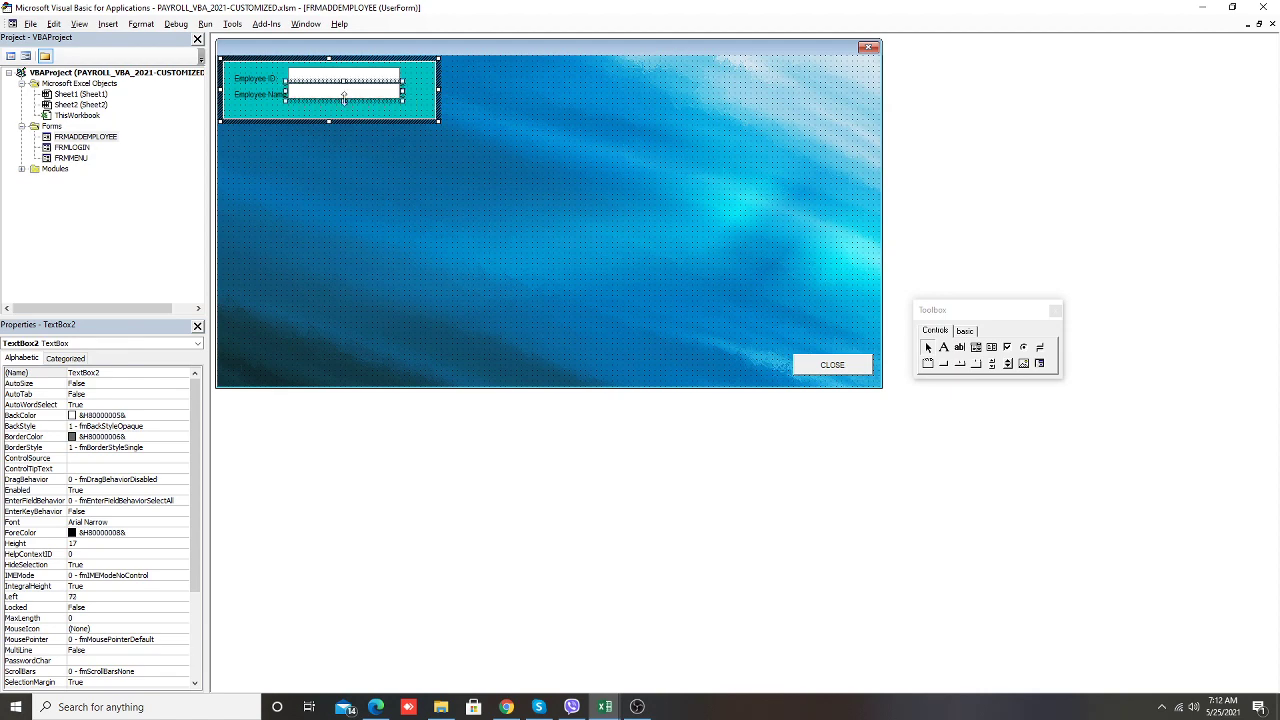
pyautogui.click(398, 115)
pyautogui.click(352, 90)
pyautogui.moveTo(425, 110); pyautogui.dragTo(398, 80)
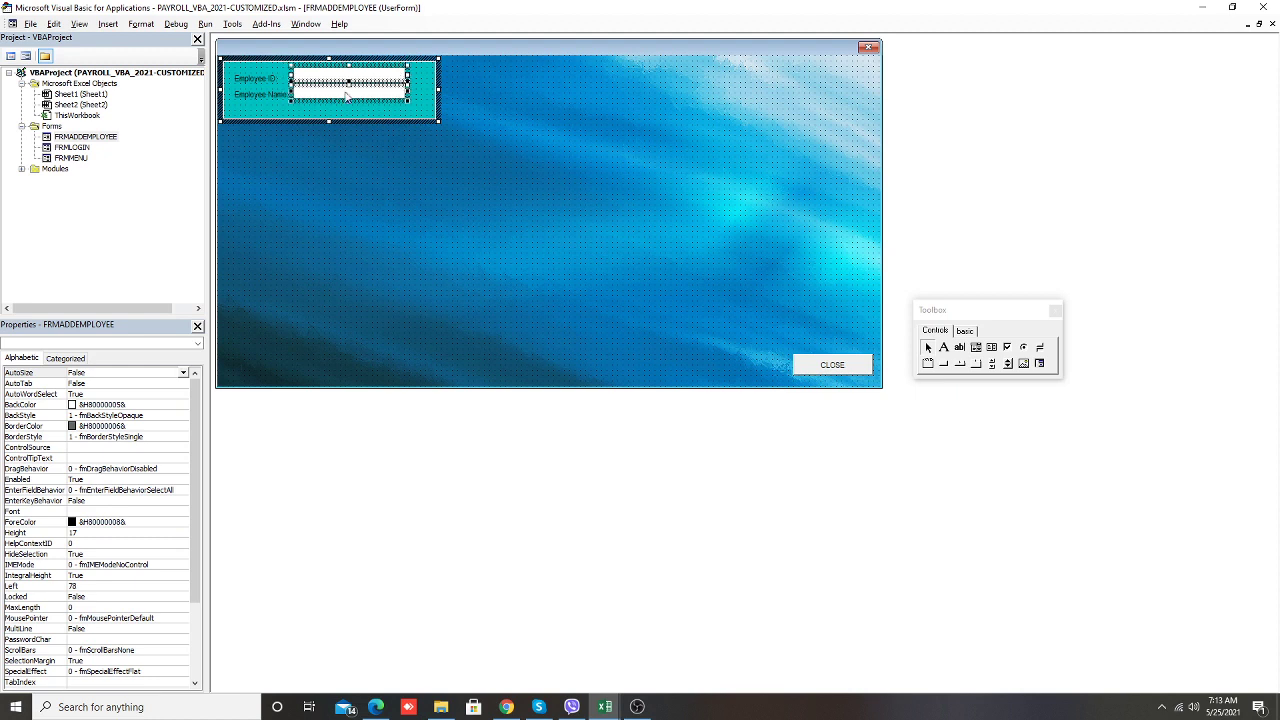
pyautogui.click(266, 78)
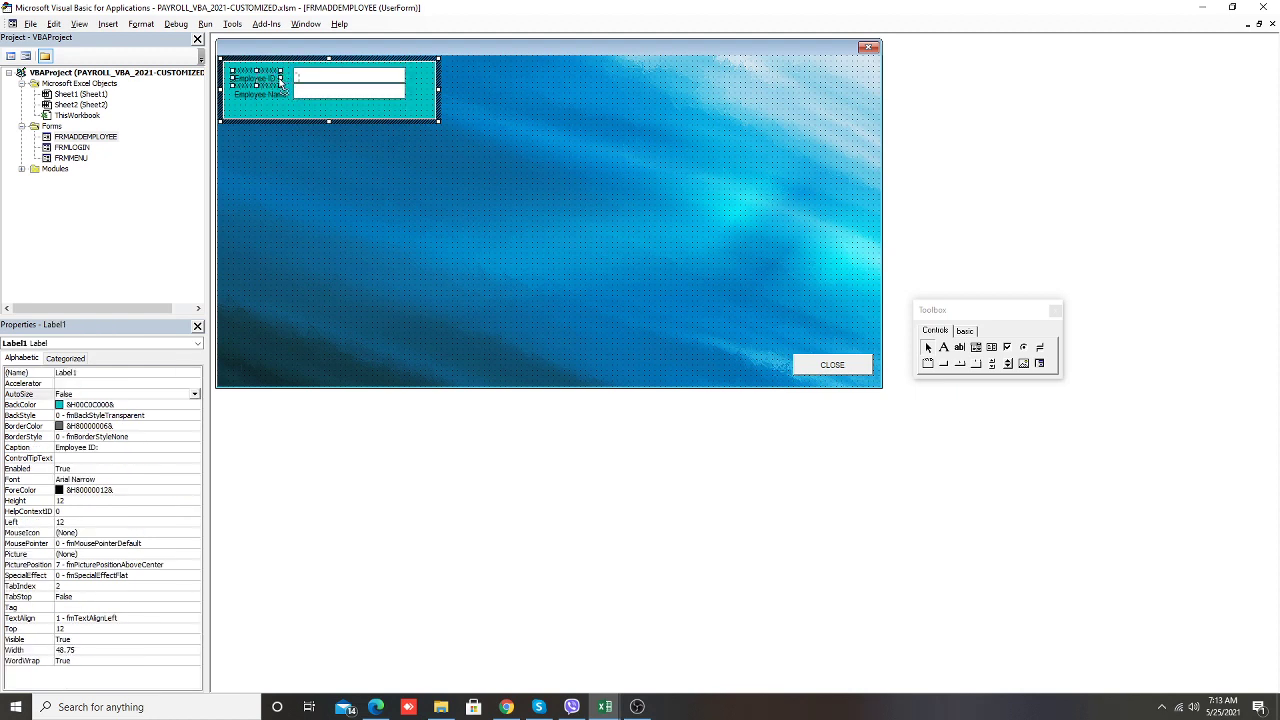
pyautogui.press('Right')
pyautogui.press('Right')
pyautogui.click(340, 95)
pyautogui.keyDown('ctrl'); pyautogui.click(350, 80); pyautogui.keyUp('ctrl')
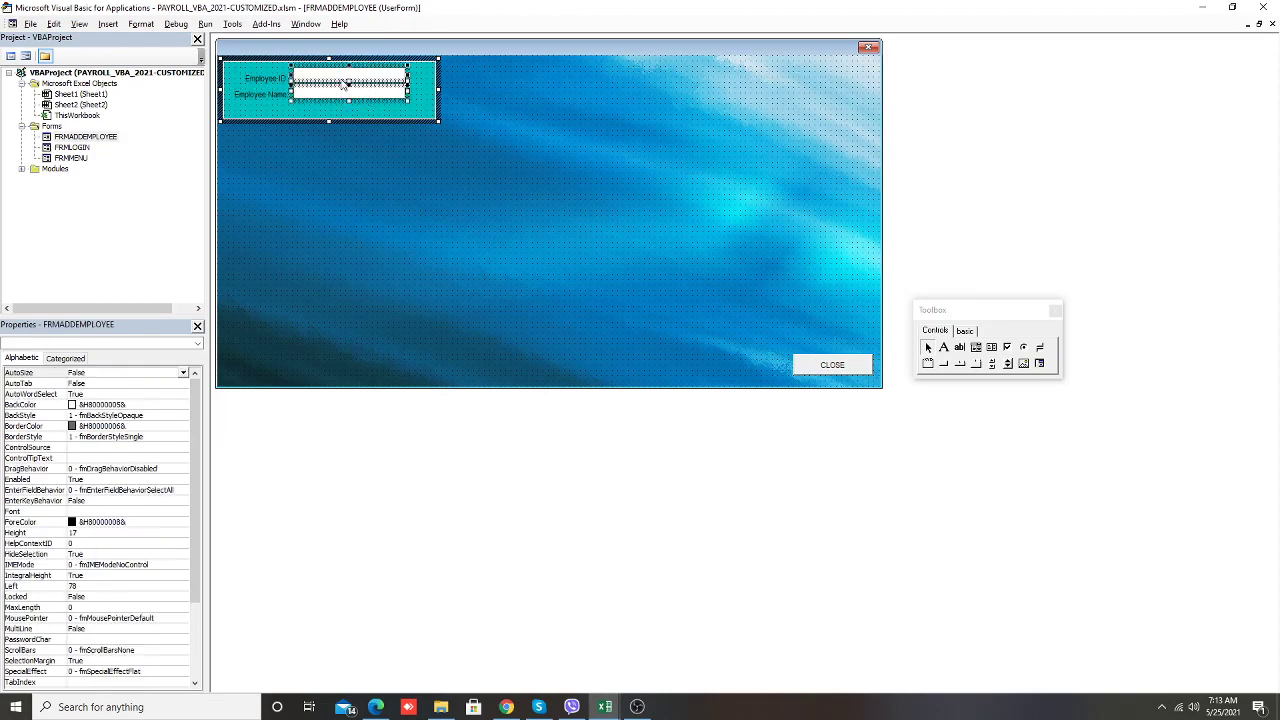
# Shorten the teal frame to fit the two labelled rows
pyautogui.click(424, 117)
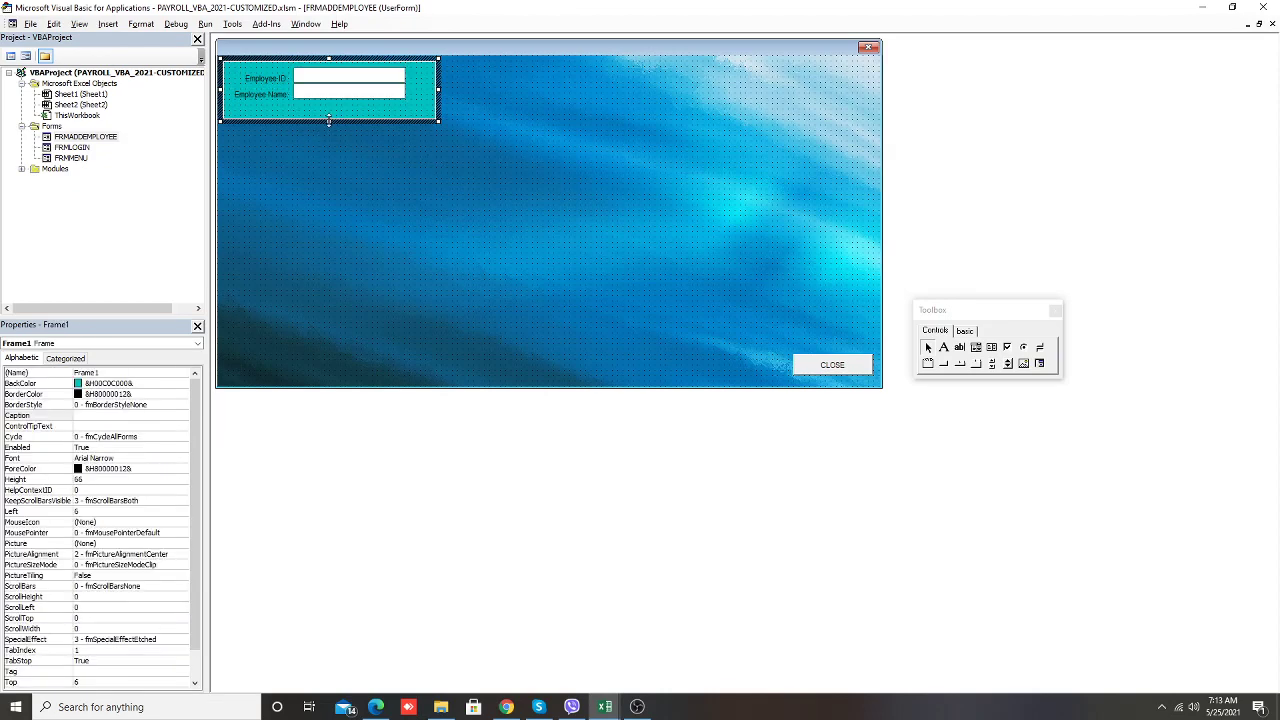
pyautogui.moveTo(328, 110); pyautogui.dragTo(330, 98)
pyautogui.click(447, 180)
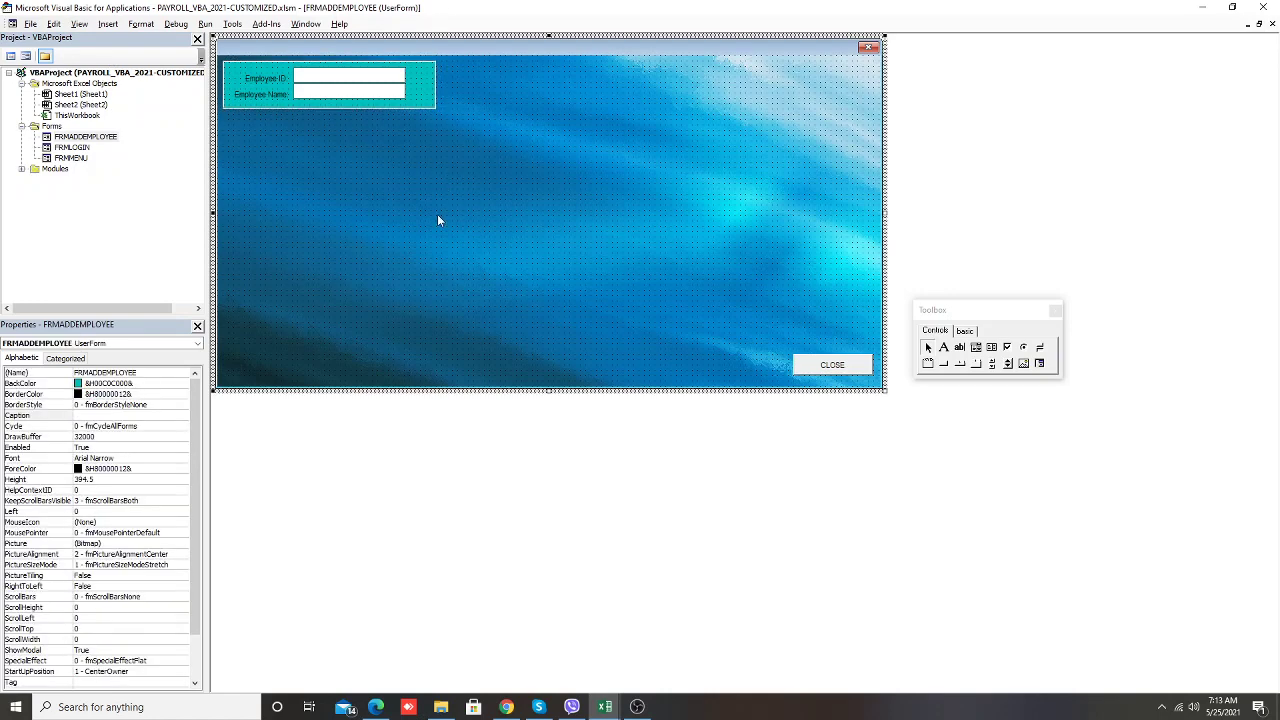
# Preview the form with F5, close it, and restore the editor window
pyautogui.press('F5')
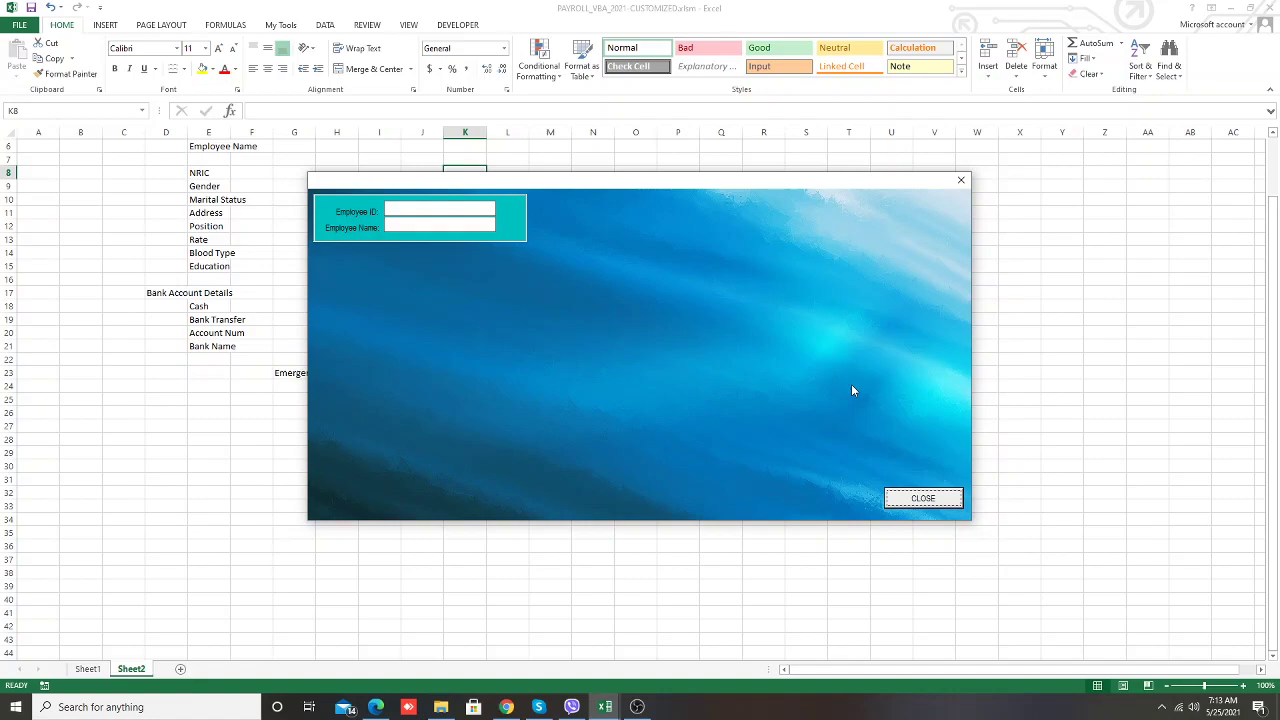
pyautogui.click(961, 180)
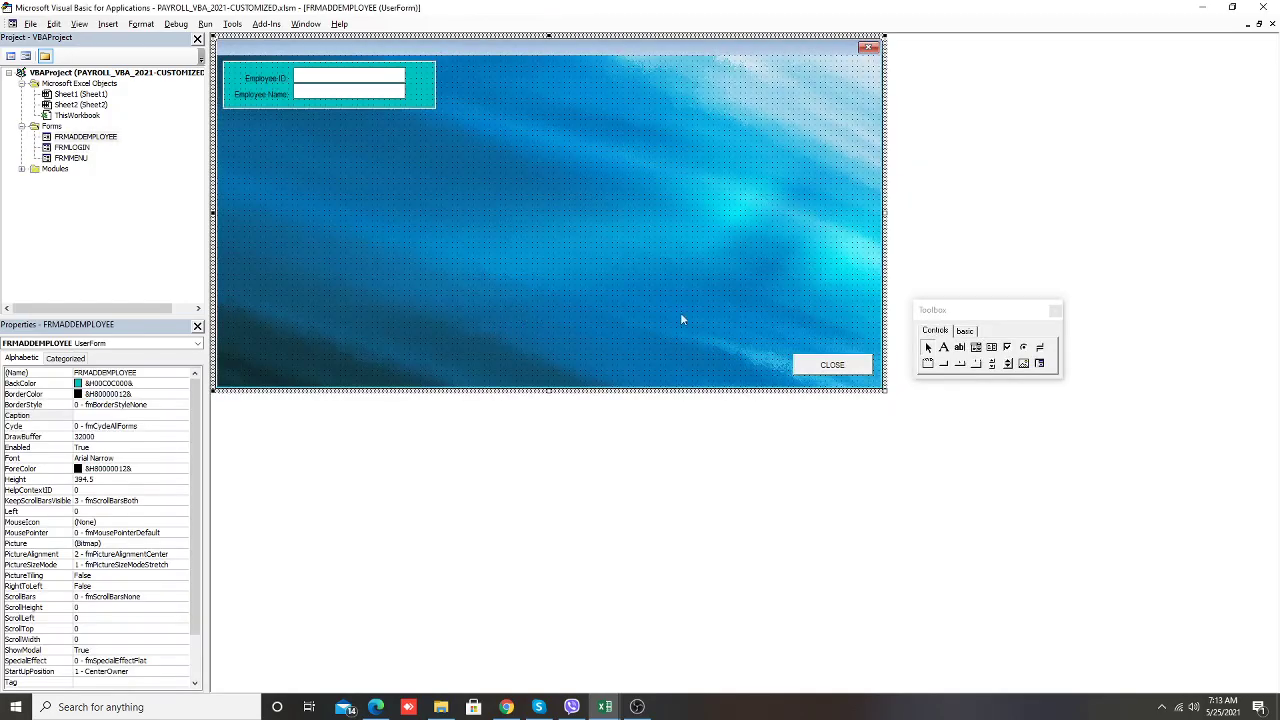
pyautogui.click(1232, 7)
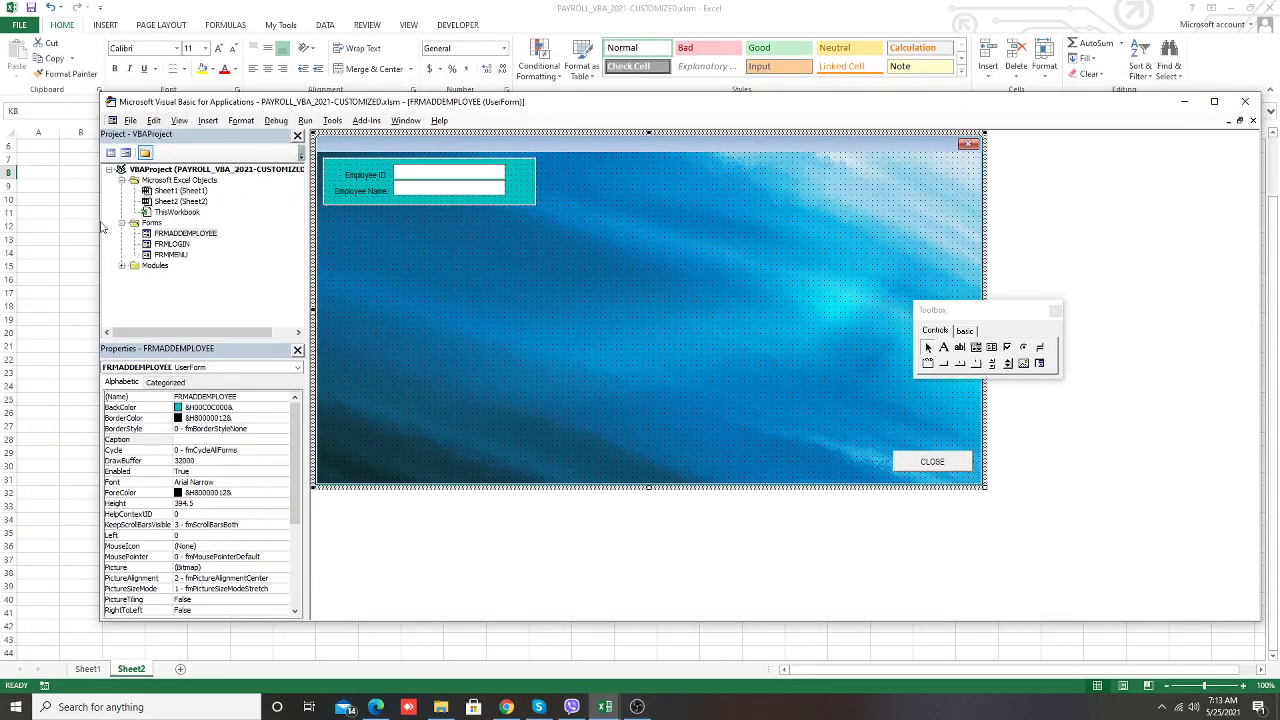
# Draw a large second frame below the ID/Name frame and caption it 'Employee Details'
pyautogui.moveTo(584, 106)
pyautogui.mouseDown()
pyautogui.moveTo(996, 72)
pyautogui.moveTo(982, 68)
pyautogui.mouseUp()
pyautogui.click(928, 364)
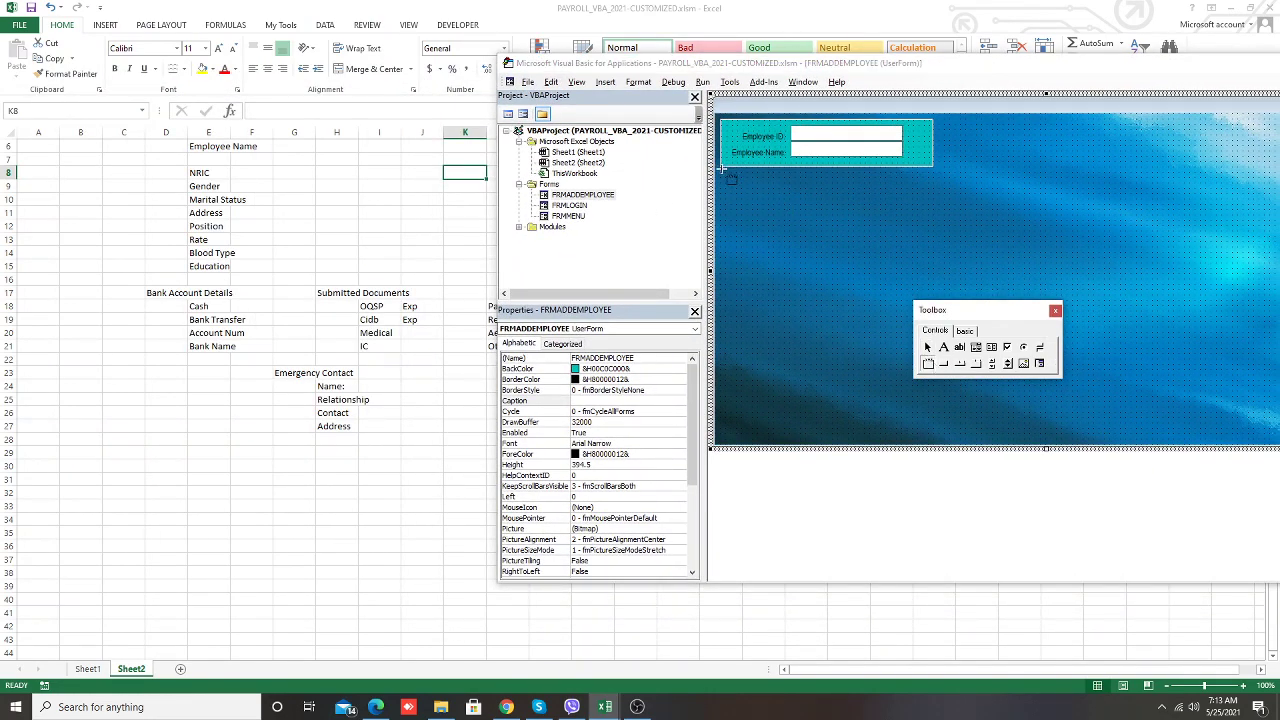
pyautogui.moveTo(722, 170); pyautogui.dragTo(935, 360)
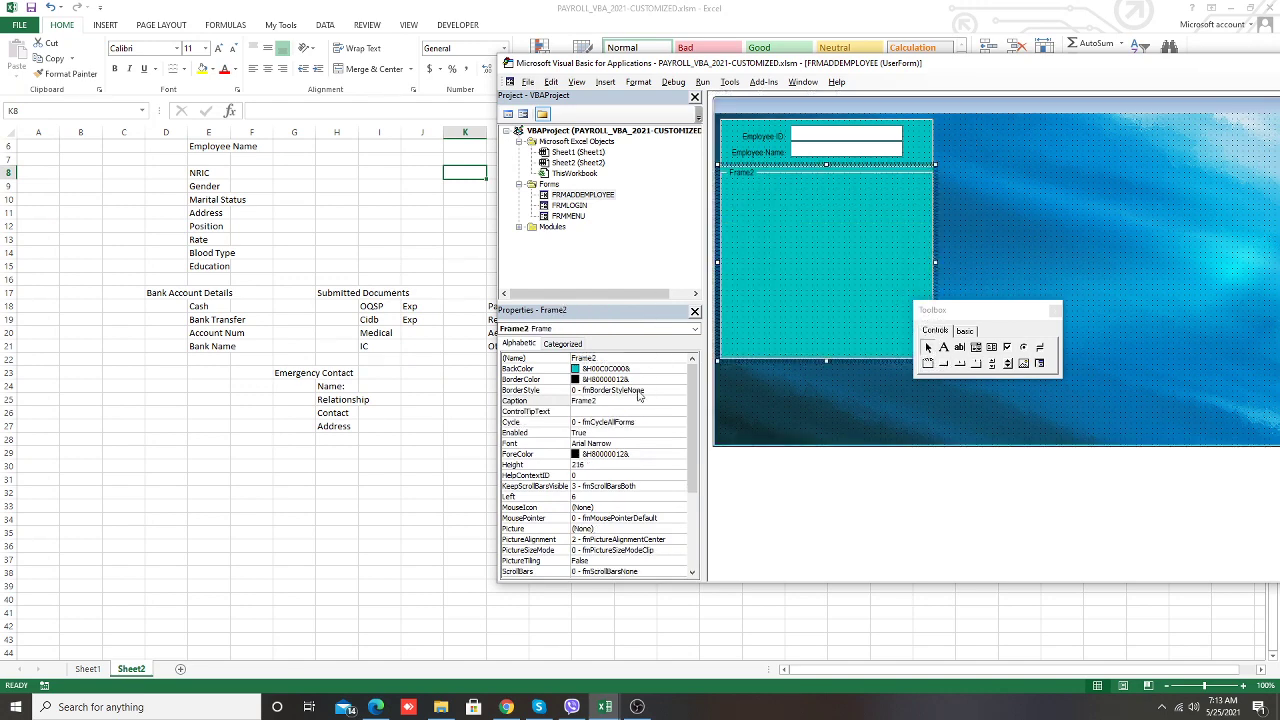
pyautogui.click(614, 400)
pyautogui.click(512, 402)
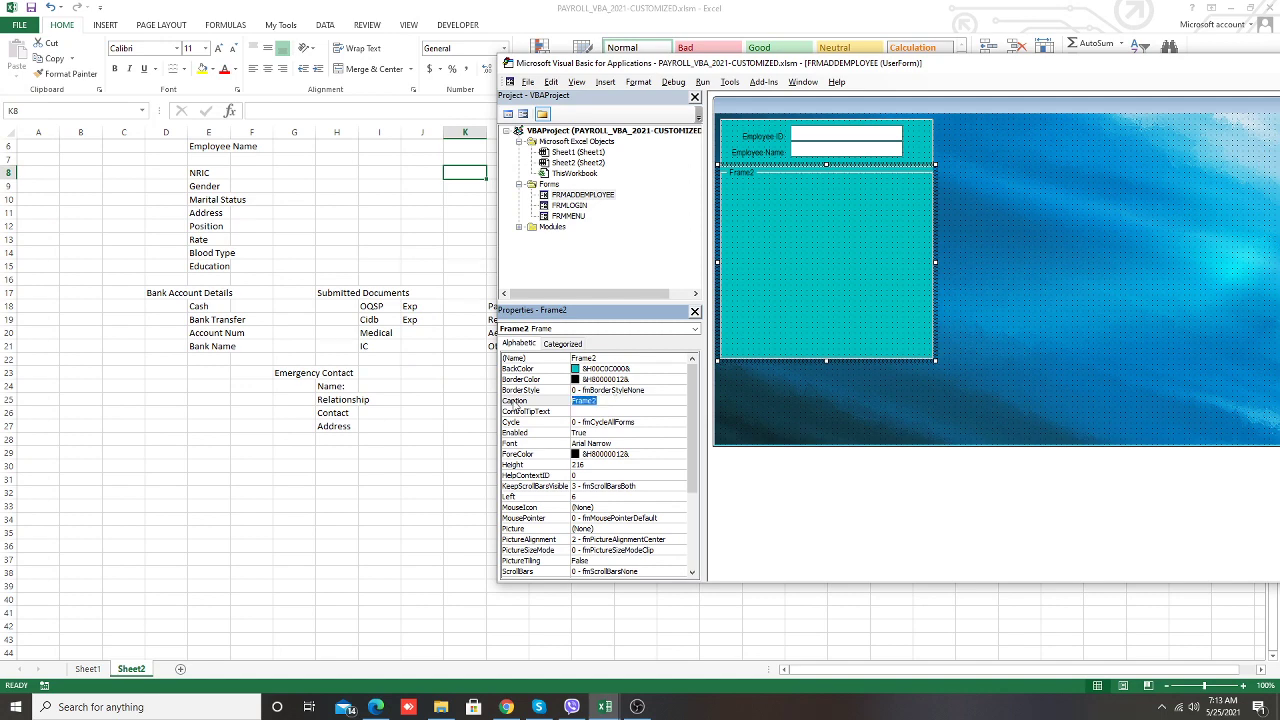
pyautogui.write('F')
pyautogui.write('plo')
pyautogui.write('tails')
pyautogui.click(960, 262)
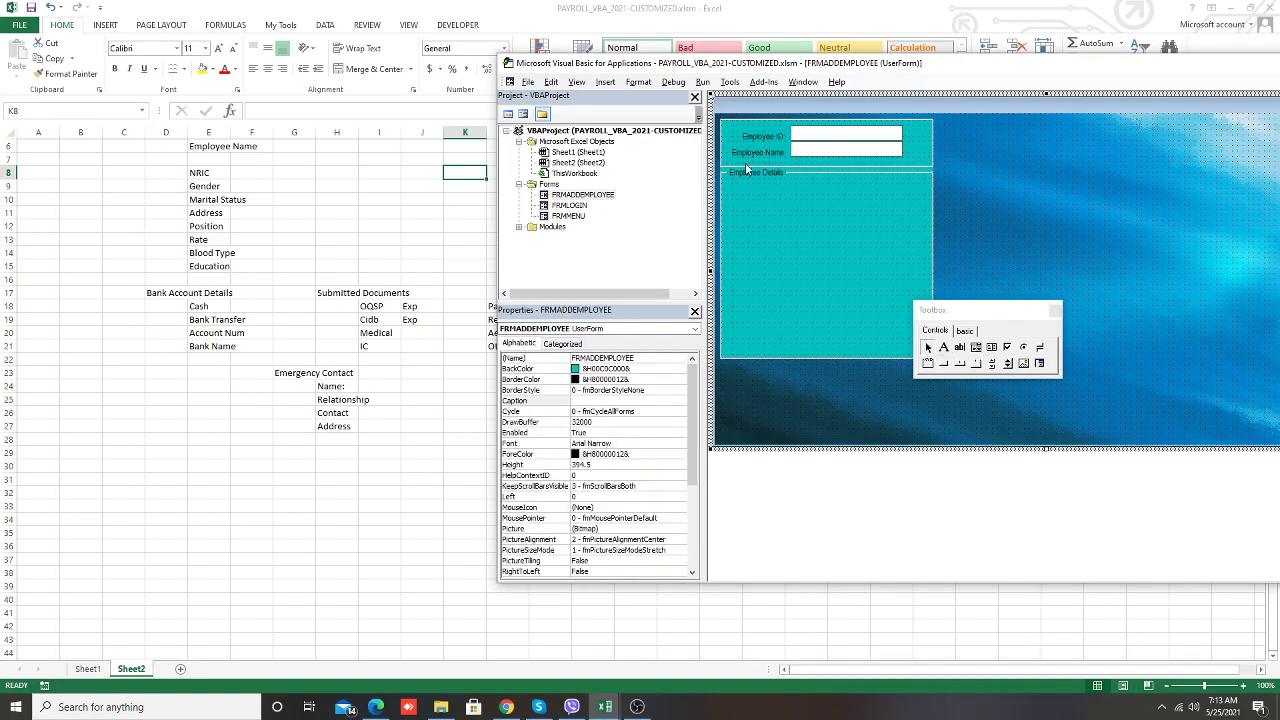
# Paste a copy of the Employee Name label and box into the frame and caption the label 'NRIC:'
pyautogui.moveTo(829, 163); pyautogui.dragTo(740, 148)
pyautogui.hotkey('ctrl', 'c')
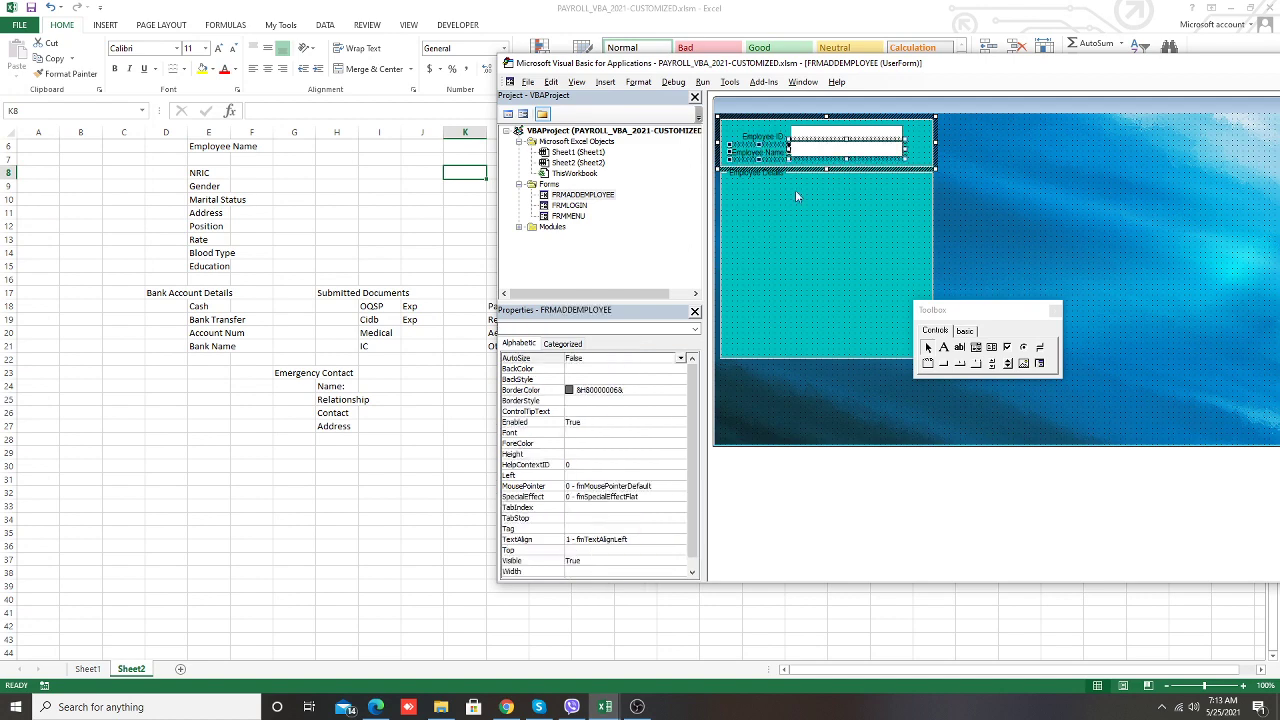
pyautogui.click(795, 190)
pyautogui.hotkey('ctrl', 'v')
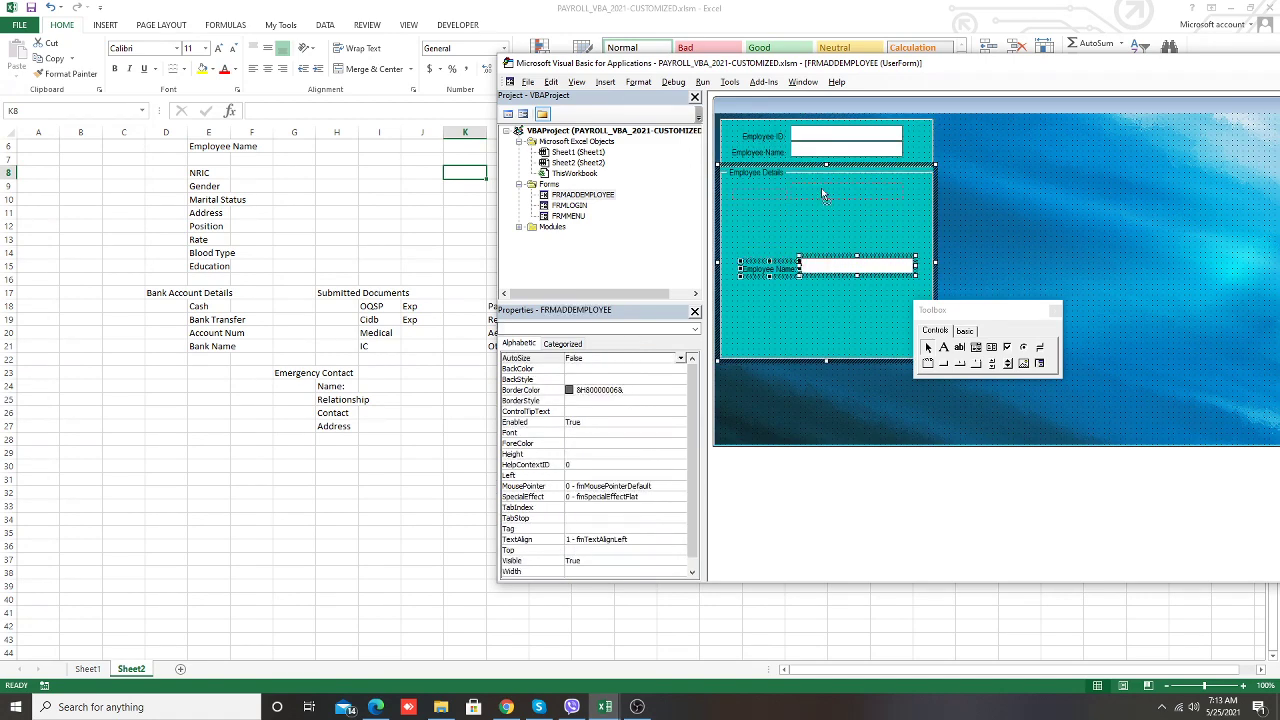
pyautogui.moveTo(819, 193); pyautogui.dragTo(821, 187)
pyautogui.click(756, 195)
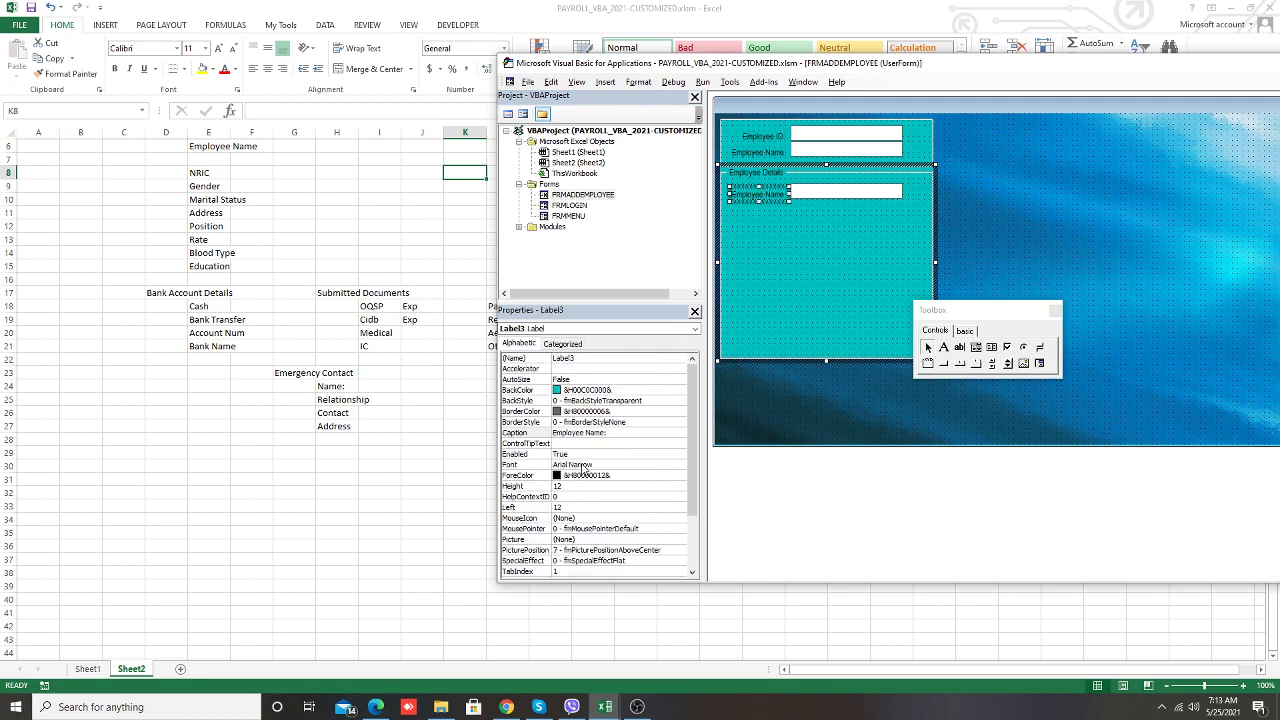
pyautogui.click(606, 443)
pyautogui.doubleClick(596, 432)
pyautogui.hotkey('ctrl', 'a')
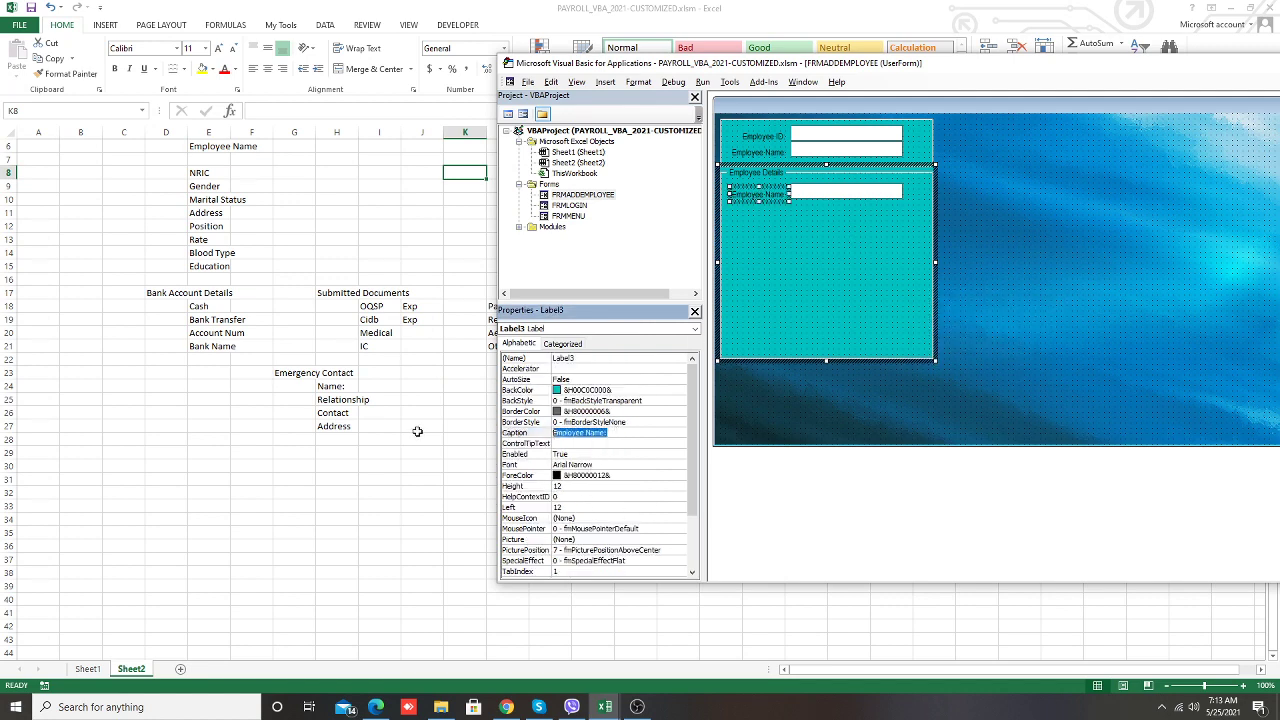
pyautogui.write('NRIC:')
pyautogui.click(853, 240)
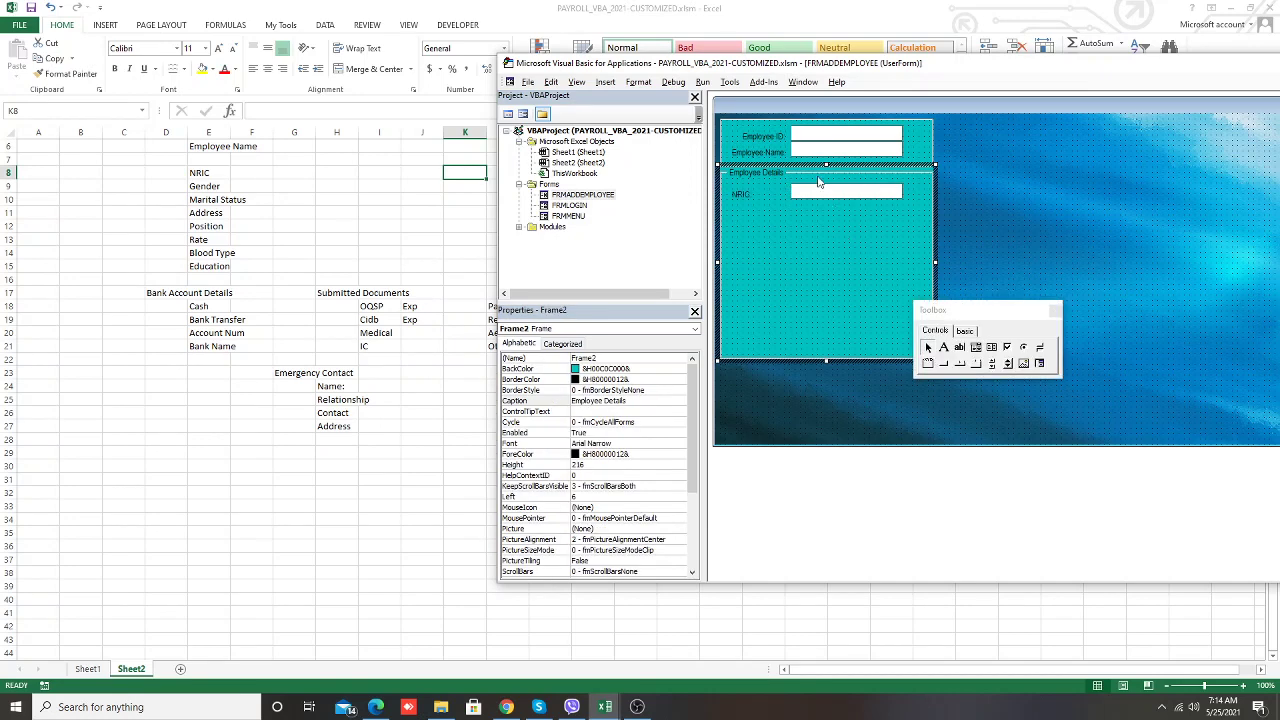
# Shift the NRIC label right and narrow the NRIC text box beside it
pyautogui.click(731, 196)
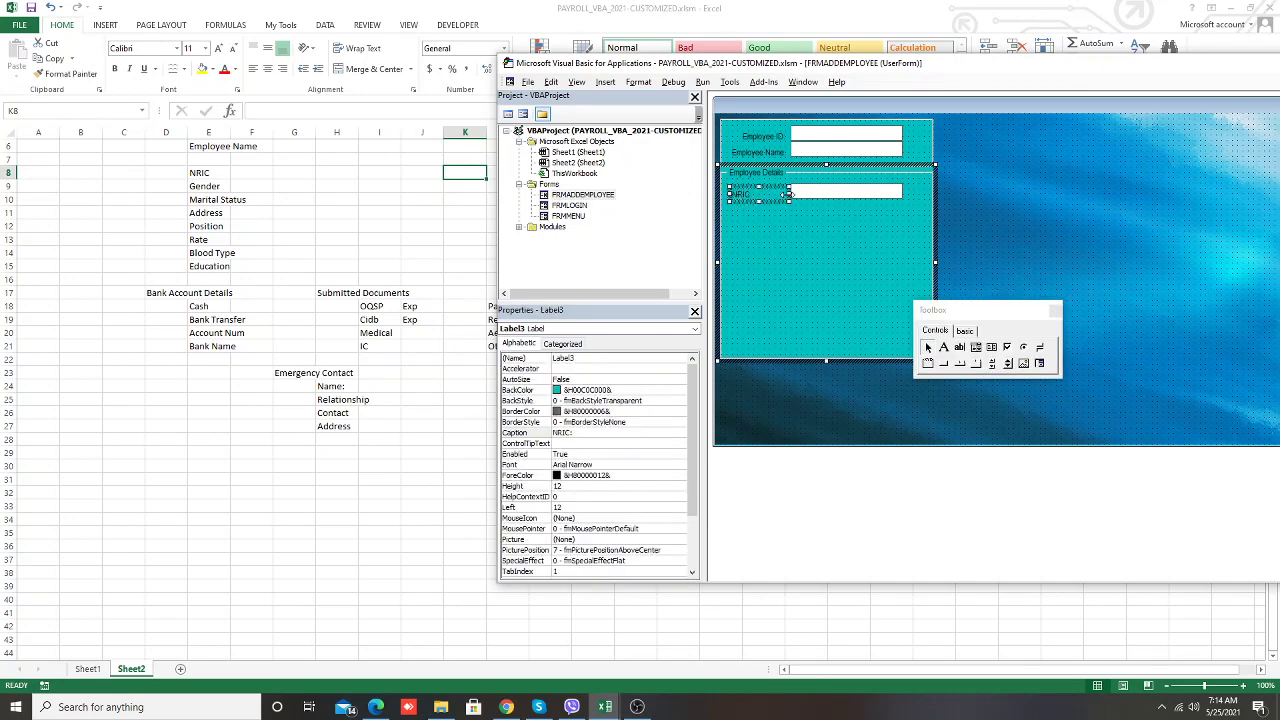
pyautogui.moveTo(744, 192); pyautogui.dragTo(776, 195)
pyautogui.click(847, 198)
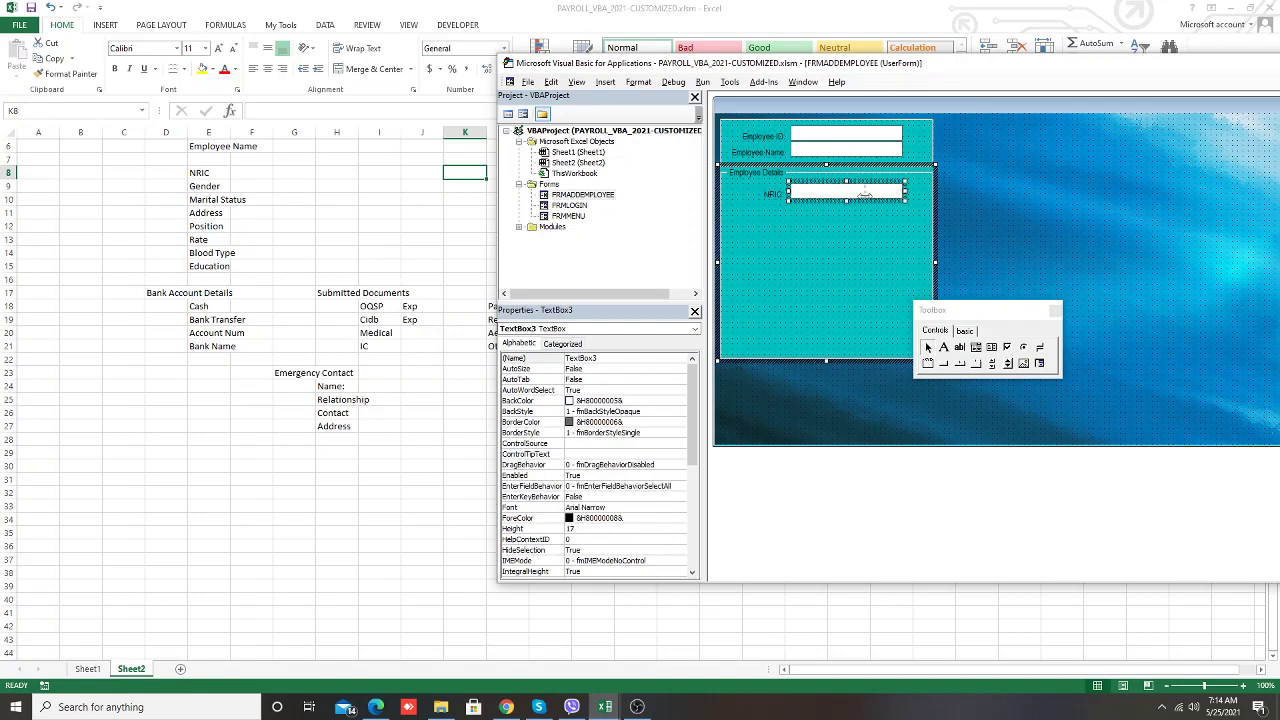
pyautogui.moveTo(906, 191); pyautogui.dragTo(780, 195)
pyautogui.click(776, 352)
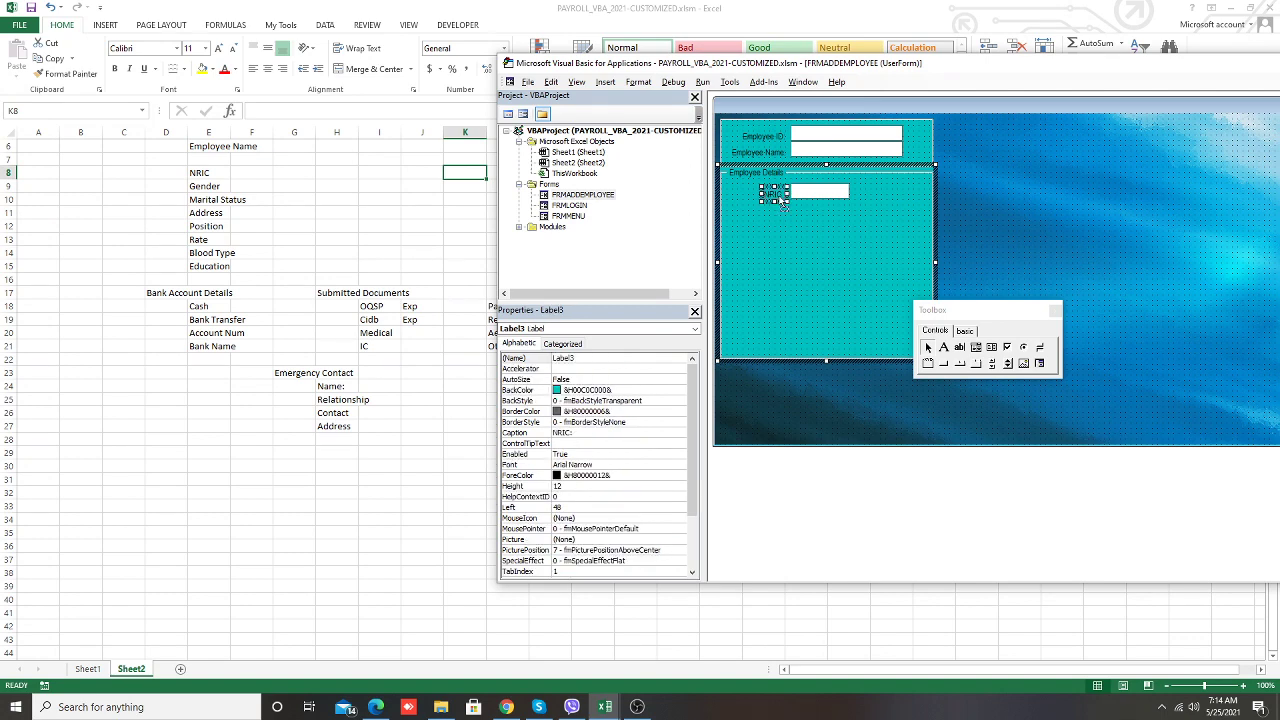
pyautogui.click(810, 243)
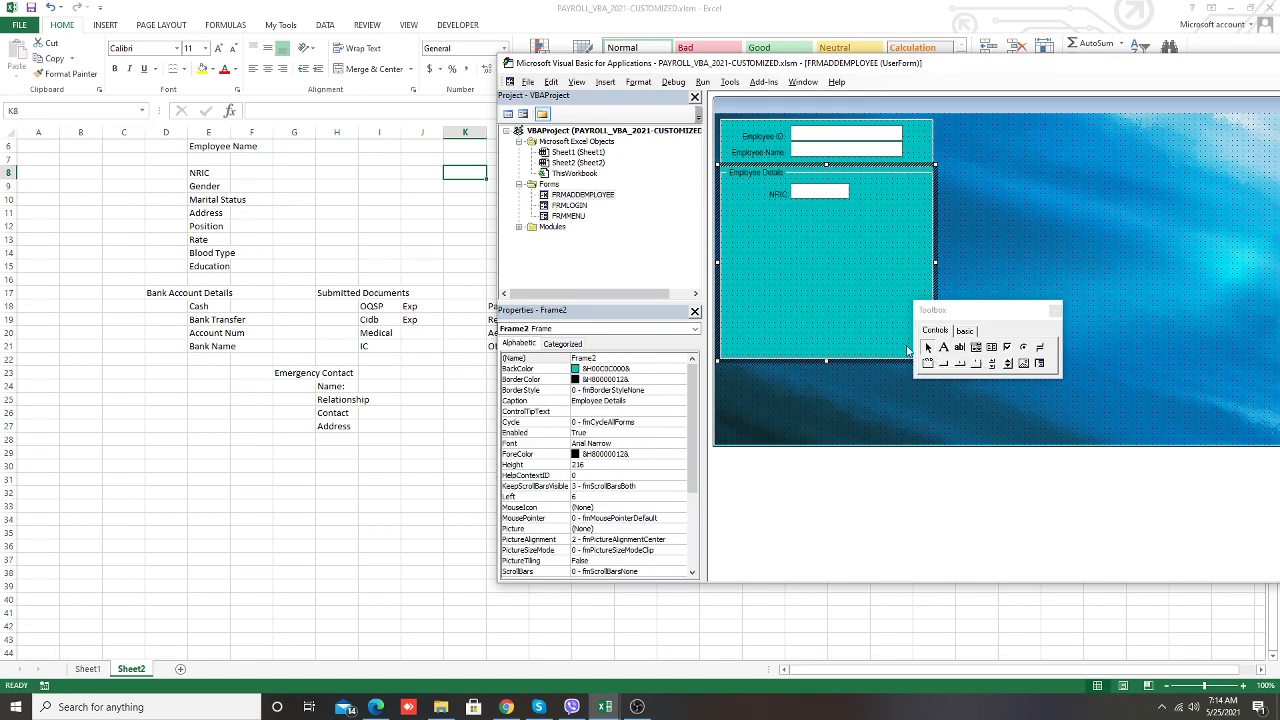
# Draw a combo box under the NRIC box with BorderStyle 1 - fmBorderStyleSingle
pyautogui.click(976, 347)
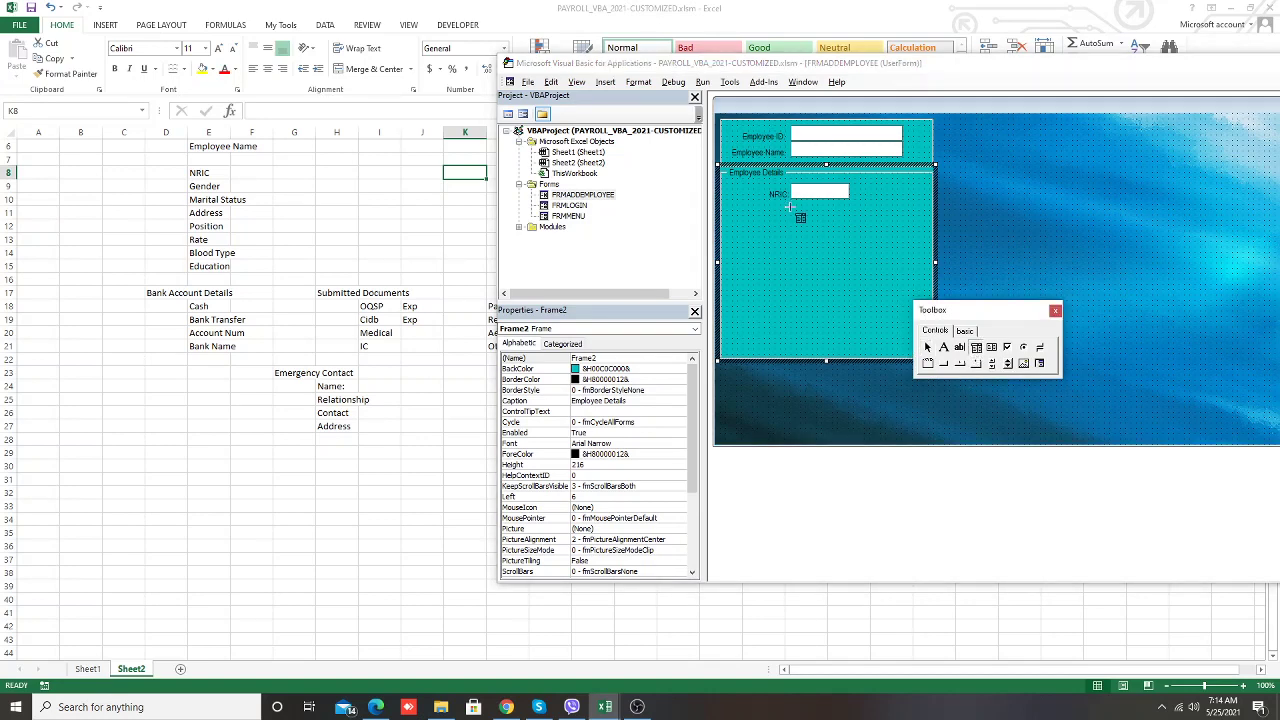
pyautogui.moveTo(789, 204); pyautogui.dragTo(836, 228)
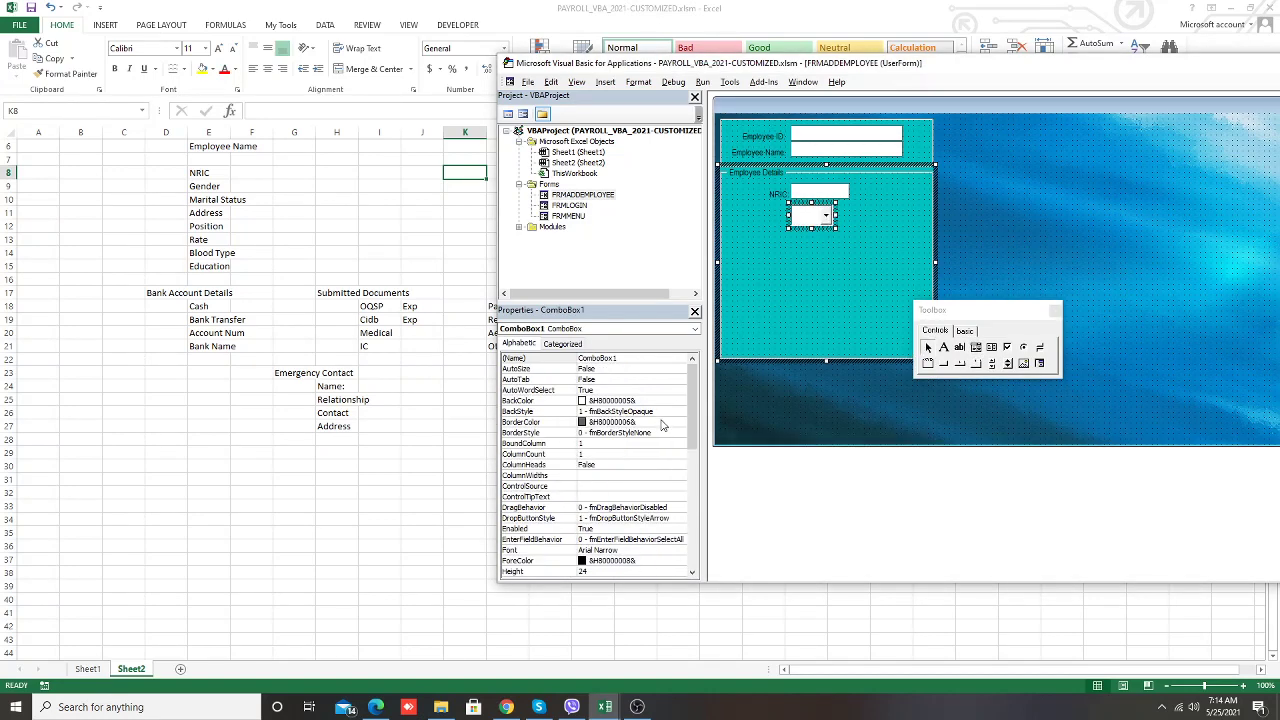
pyautogui.click(666, 432)
pyautogui.click(680, 432)
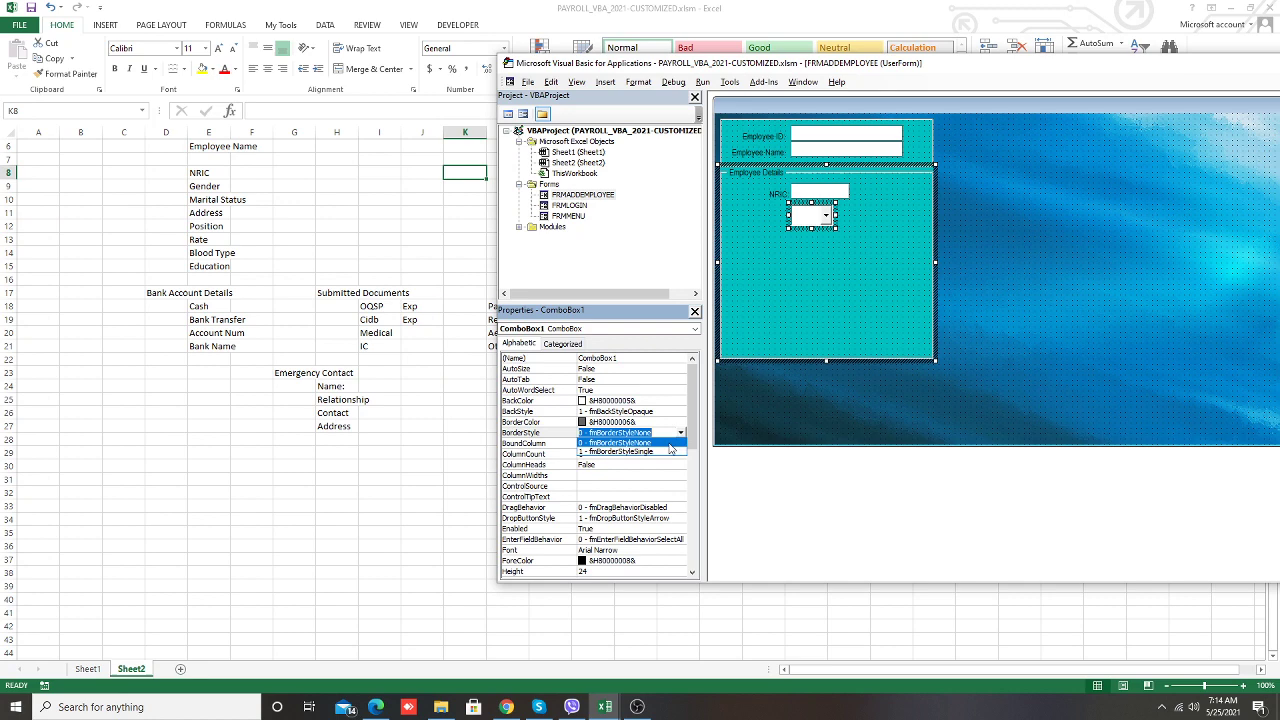
pyautogui.click(643, 451)
pyautogui.click(813, 266)
pyautogui.click(805, 215)
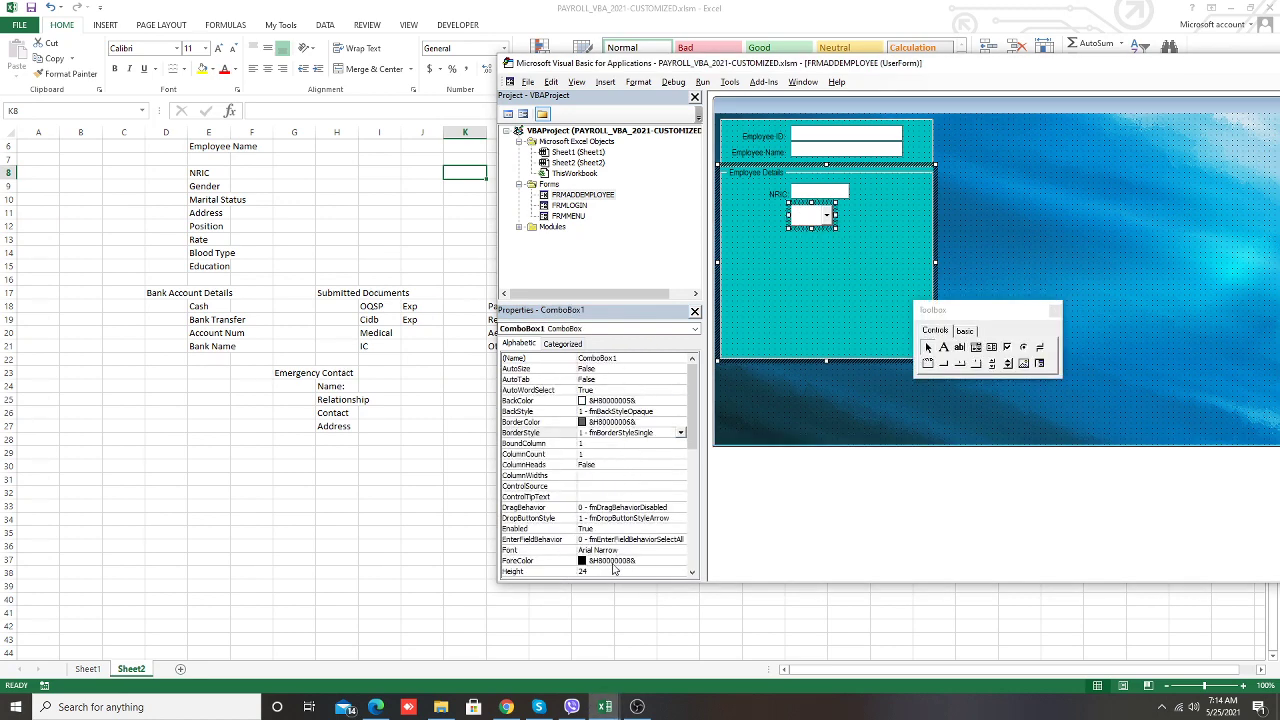
# Set the combo box Height to 18 and widen it to match the NRIC box
pyautogui.click(616, 571)
pyautogui.write('18')
pyautogui.press('Return')
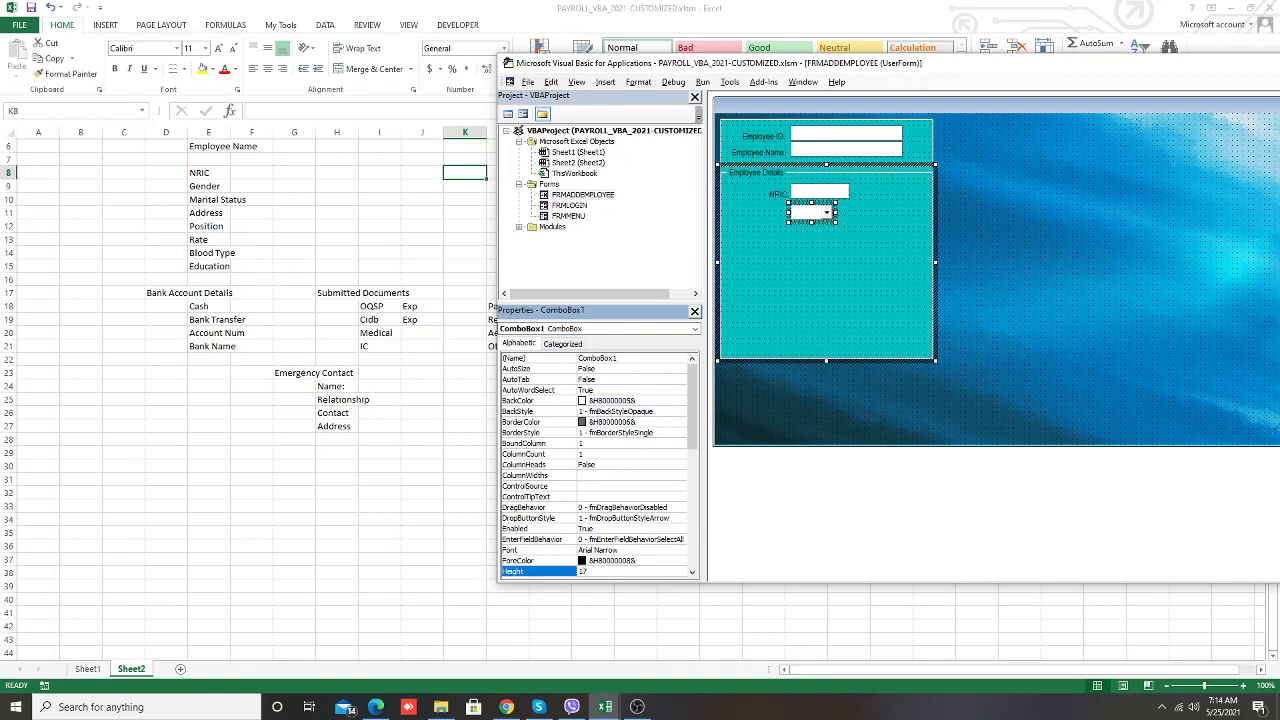
pyautogui.click(855, 264)
pyautogui.click(818, 213)
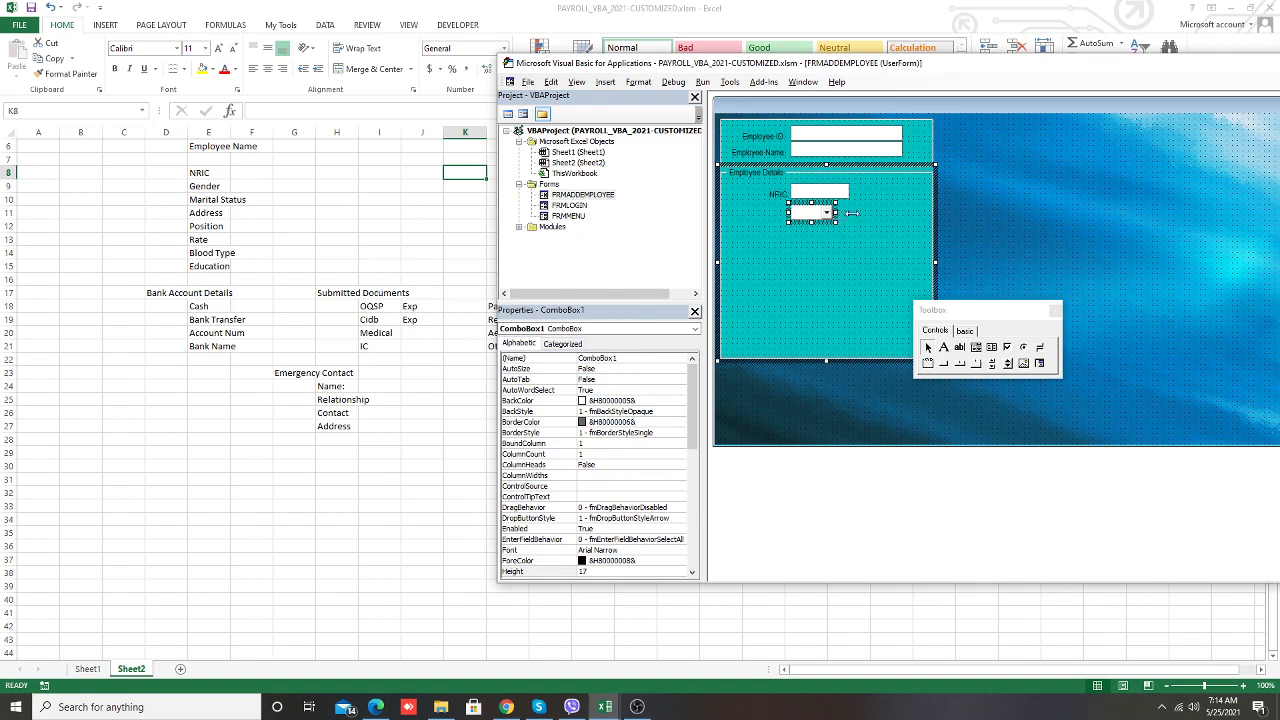
pyautogui.moveTo(853, 214); pyautogui.dragTo(866, 214)
pyautogui.click(879, 214)
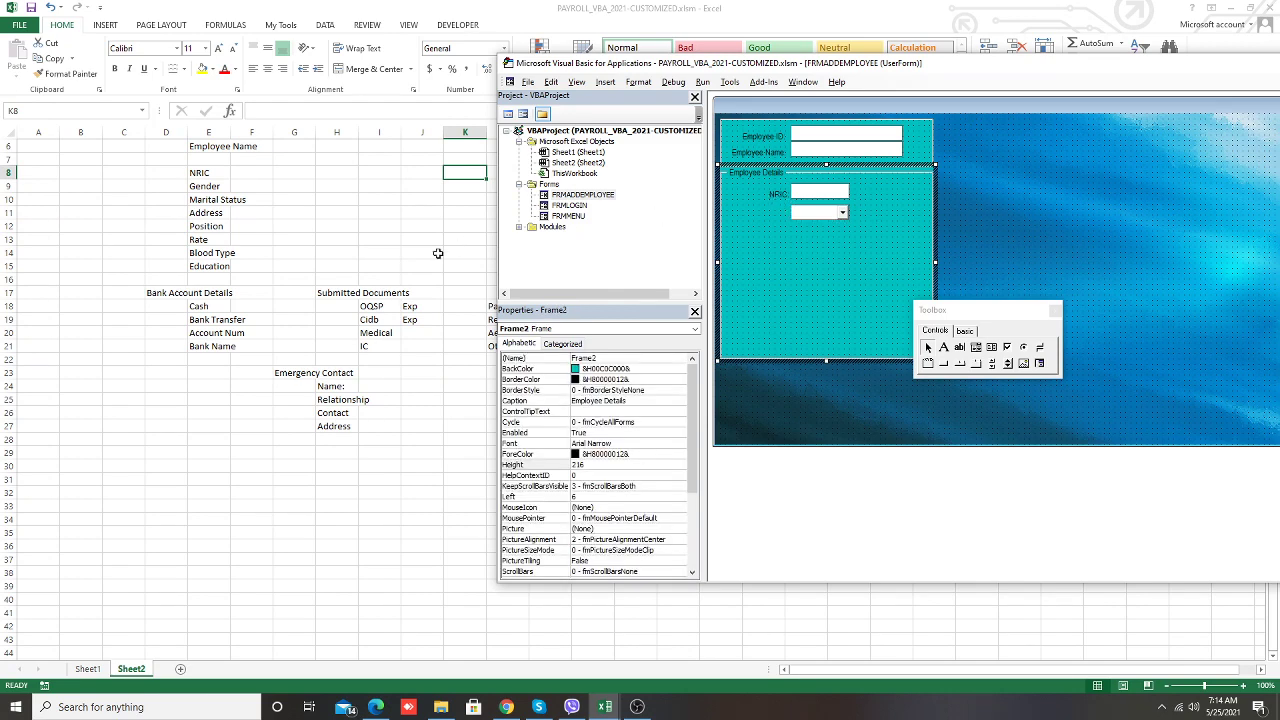
# Create a 'Gender:' label from the NRIC label and place it beside the combo box
pyautogui.click(776, 194)
pyautogui.moveTo(823, 214); pyautogui.dragTo(820, 263)
pyautogui.click(825, 240)
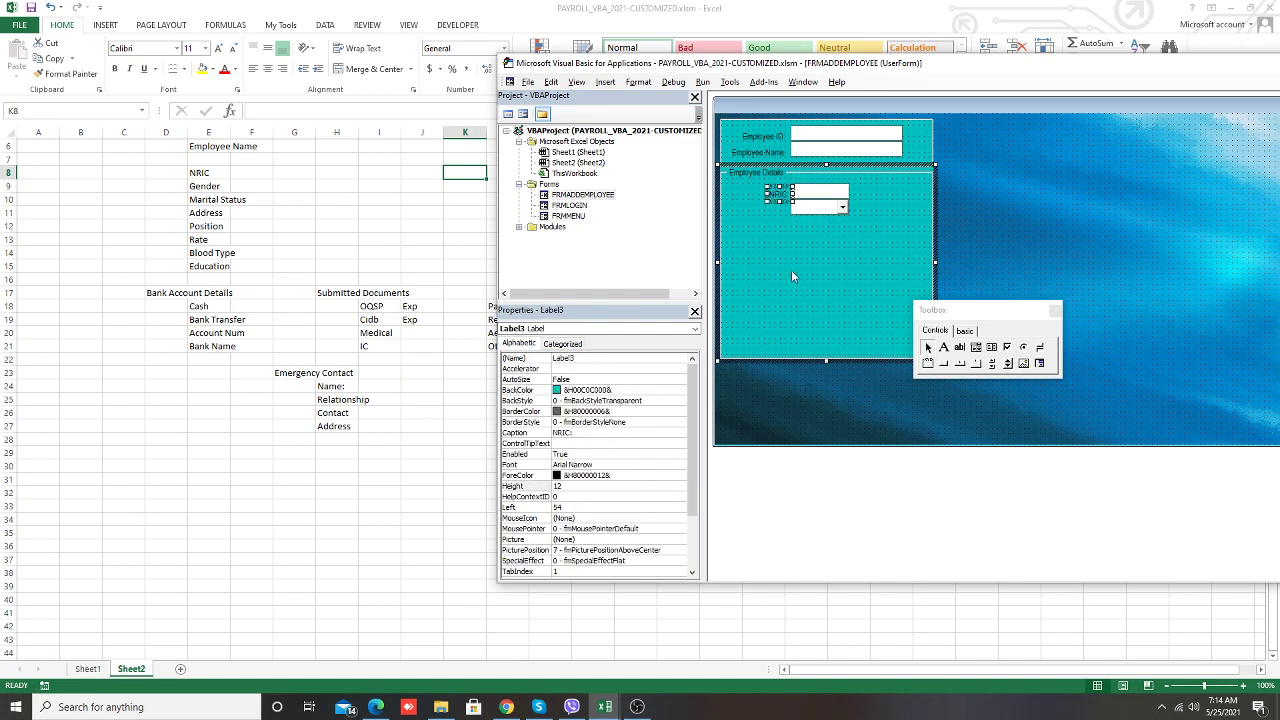
pyautogui.click(581, 432)
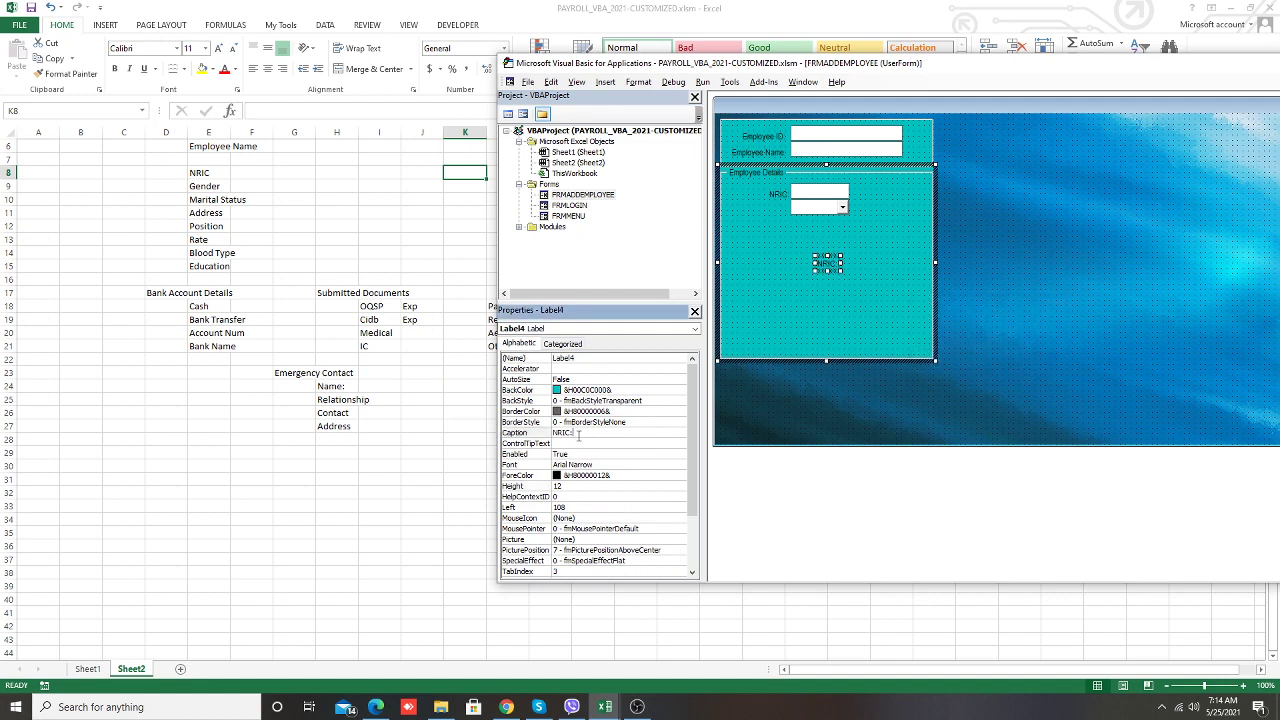
pyautogui.write('C')
pyautogui.click(822, 287)
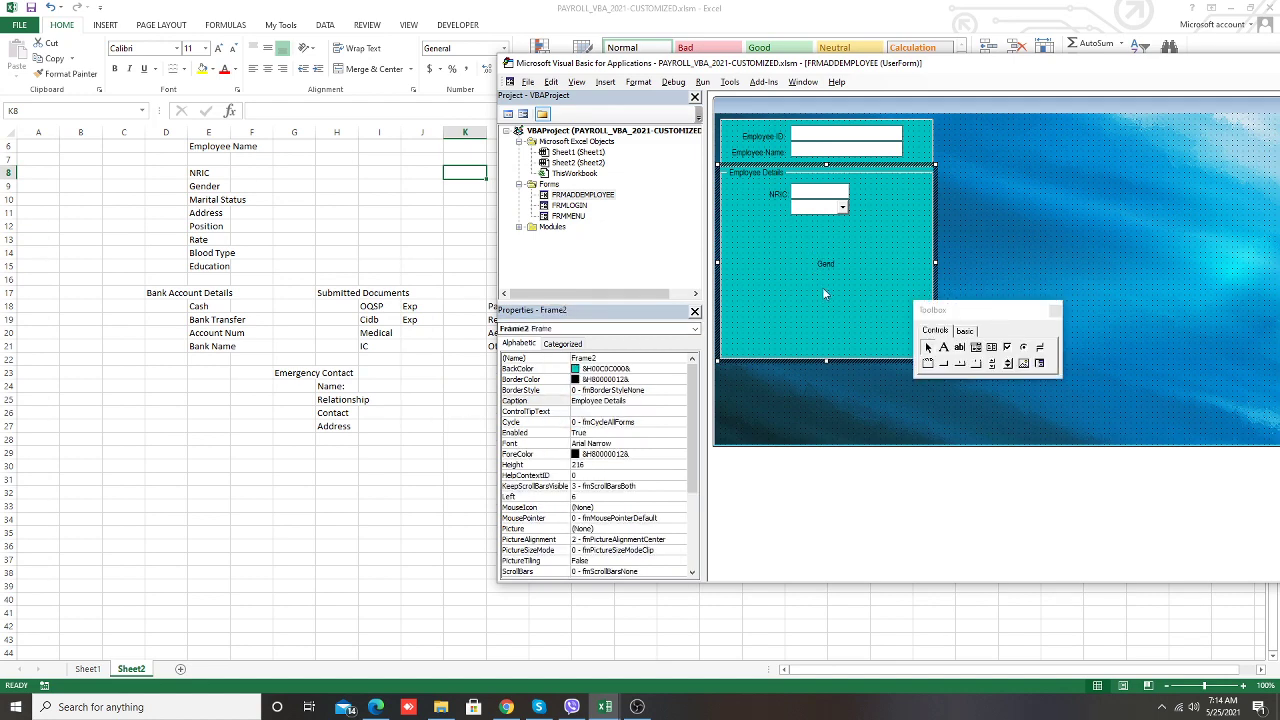
pyautogui.click(830, 264)
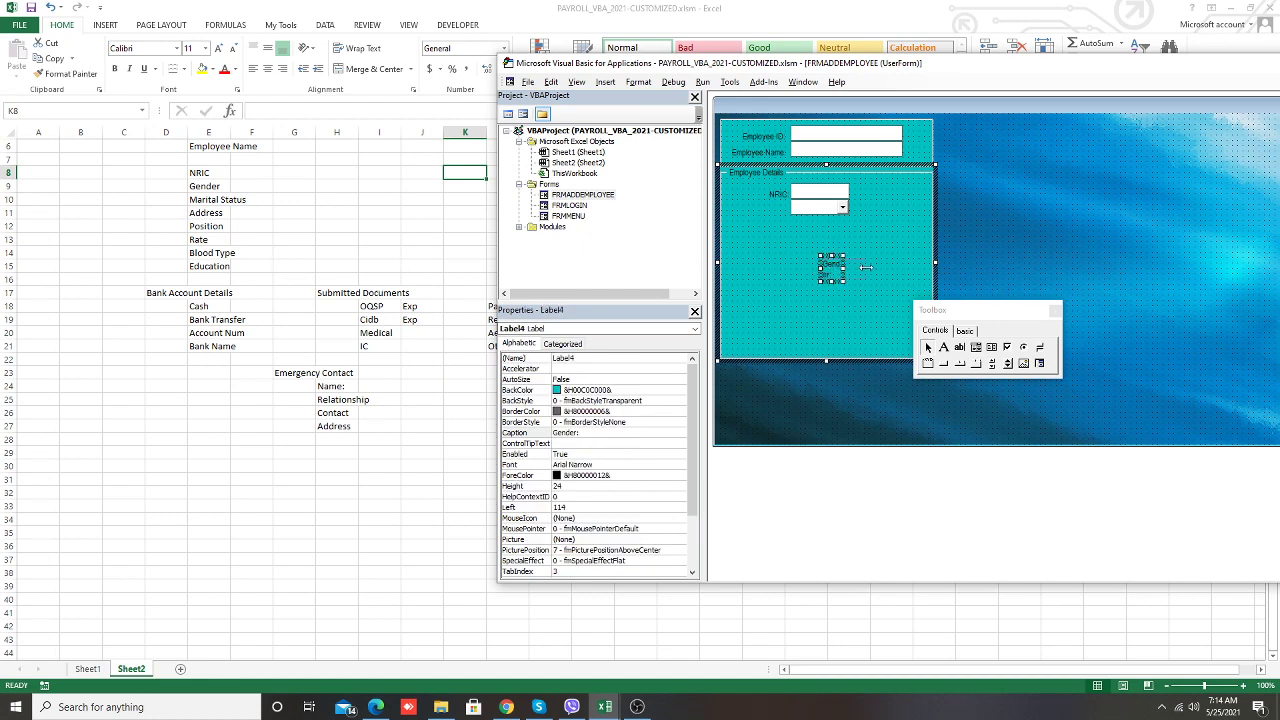
pyautogui.moveTo(847, 270); pyautogui.dragTo(869, 282)
pyautogui.hotkey('ctrl', 'z')
pyautogui.moveTo(838, 265); pyautogui.dragTo(778, 212)
pyautogui.click(800, 242)
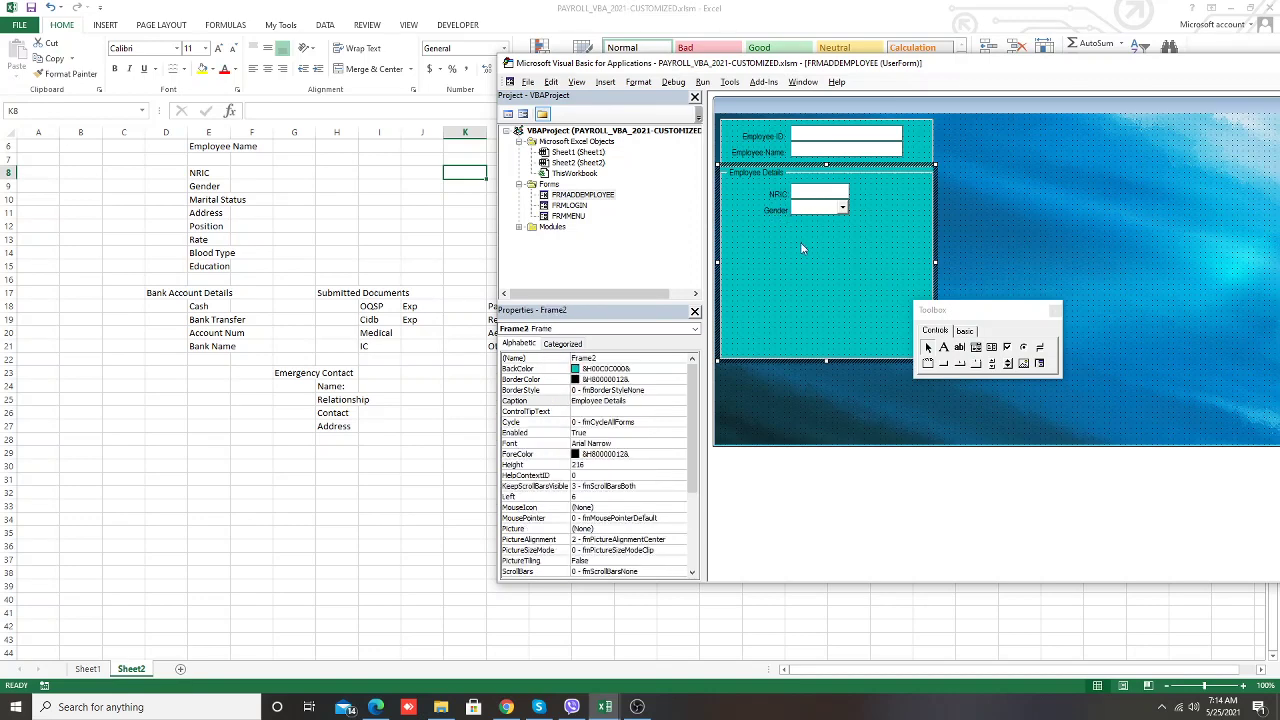
# Widen the Gender combo box and the NRIC text box to match
pyautogui.click(835, 207)
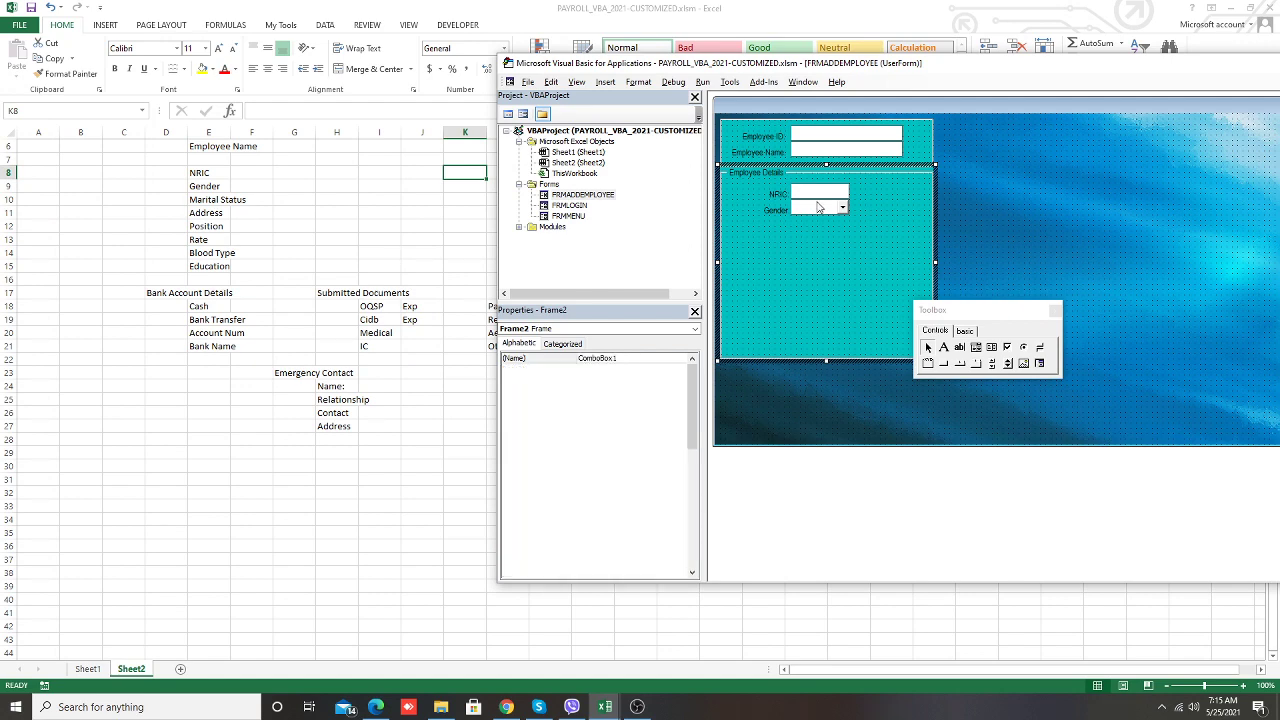
pyautogui.moveTo(869, 209); pyautogui.dragTo(862, 209)
pyautogui.click(865, 234)
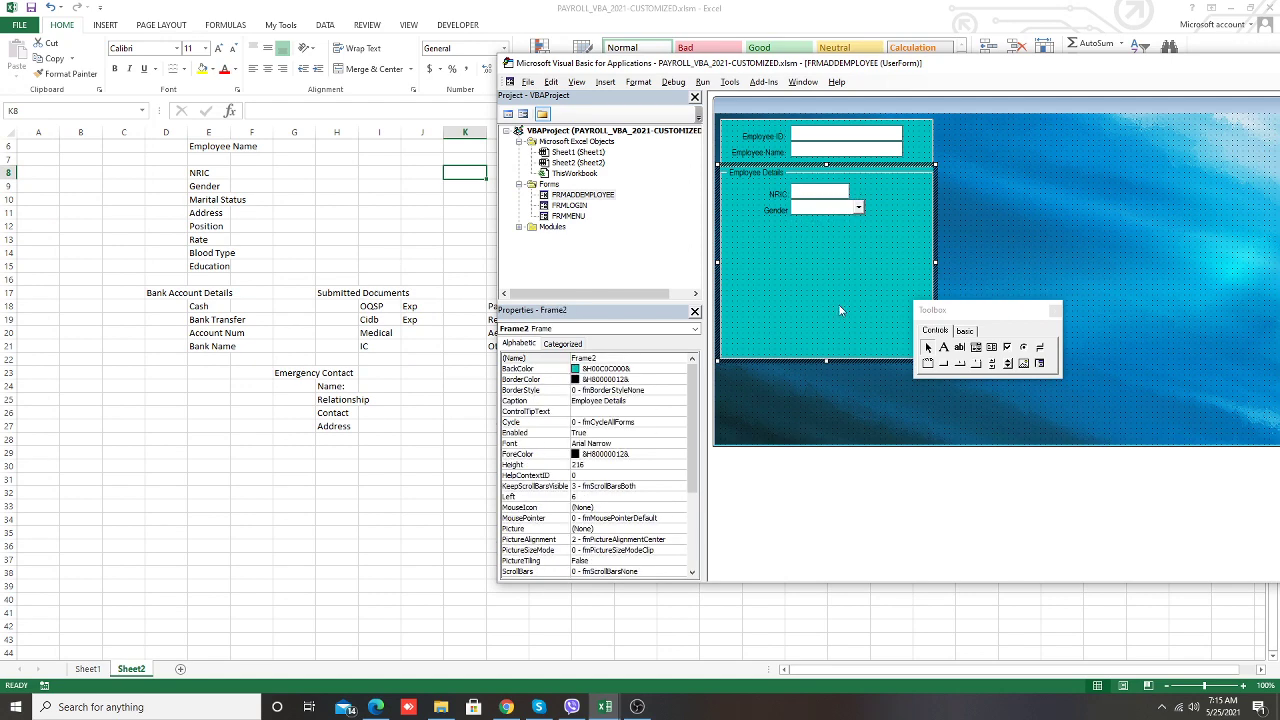
pyautogui.click(832, 194)
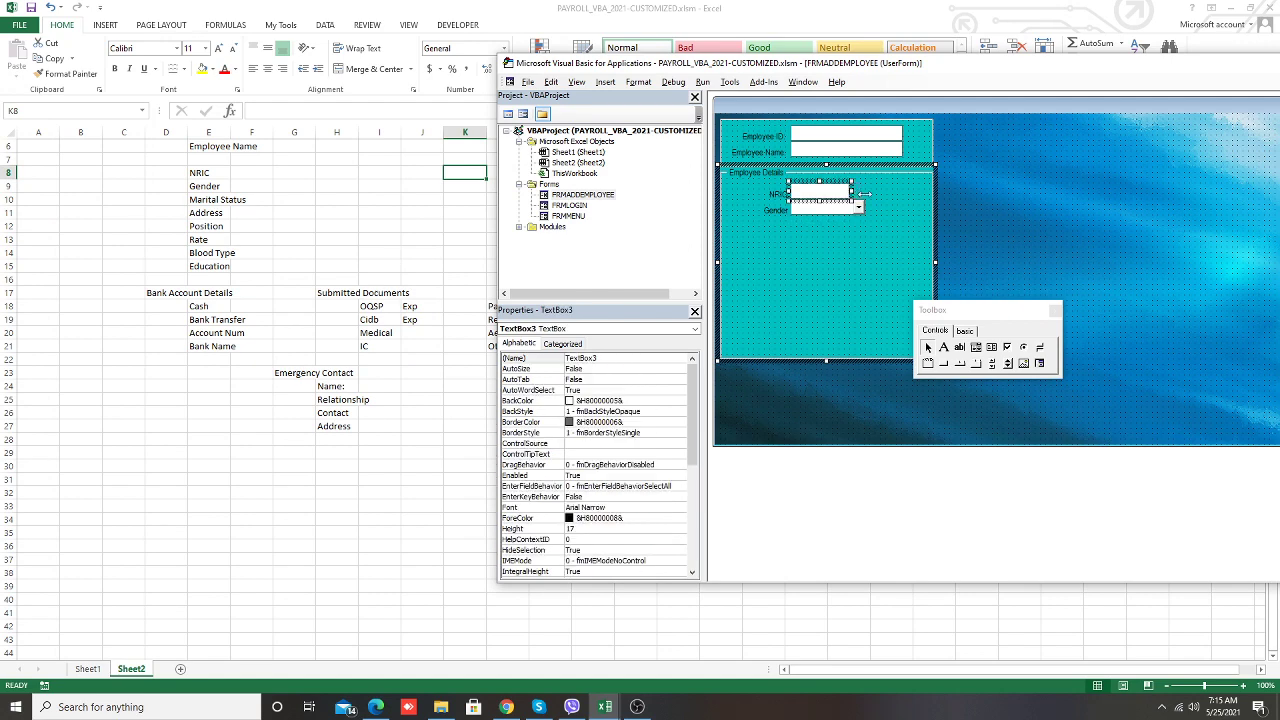
pyautogui.moveTo(868, 197); pyautogui.dragTo(864, 197)
pyautogui.click(870, 258)
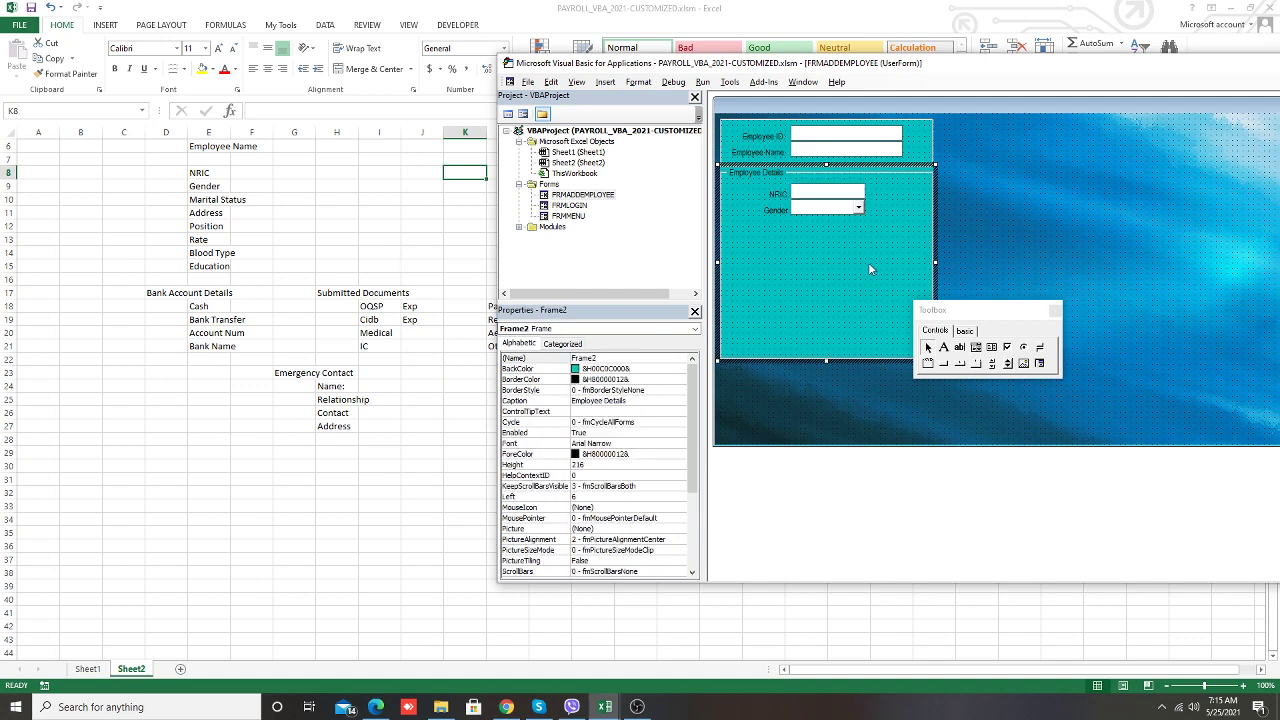
# Copy the Gender row below it and caption the new label 'Marital Status:'
pyautogui.moveTo(945, 63); pyautogui.dragTo(857, 68)
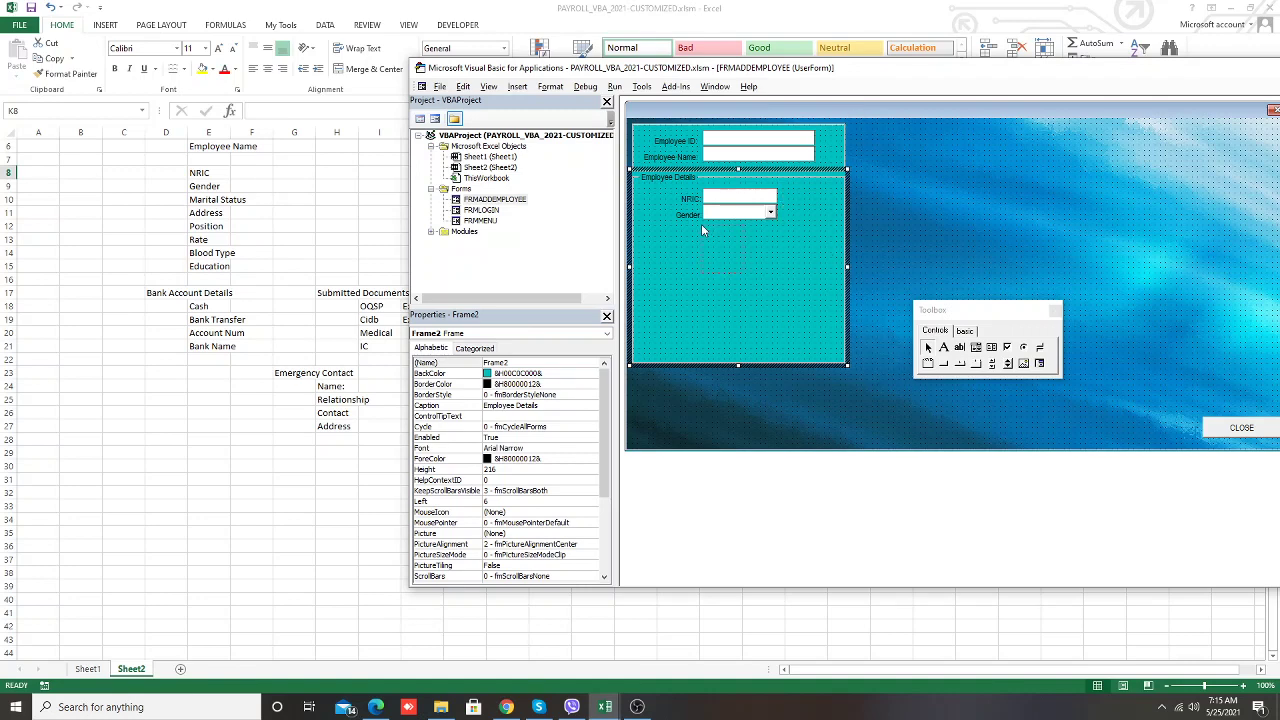
pyautogui.moveTo(695, 215); pyautogui.dragTo(708, 272)
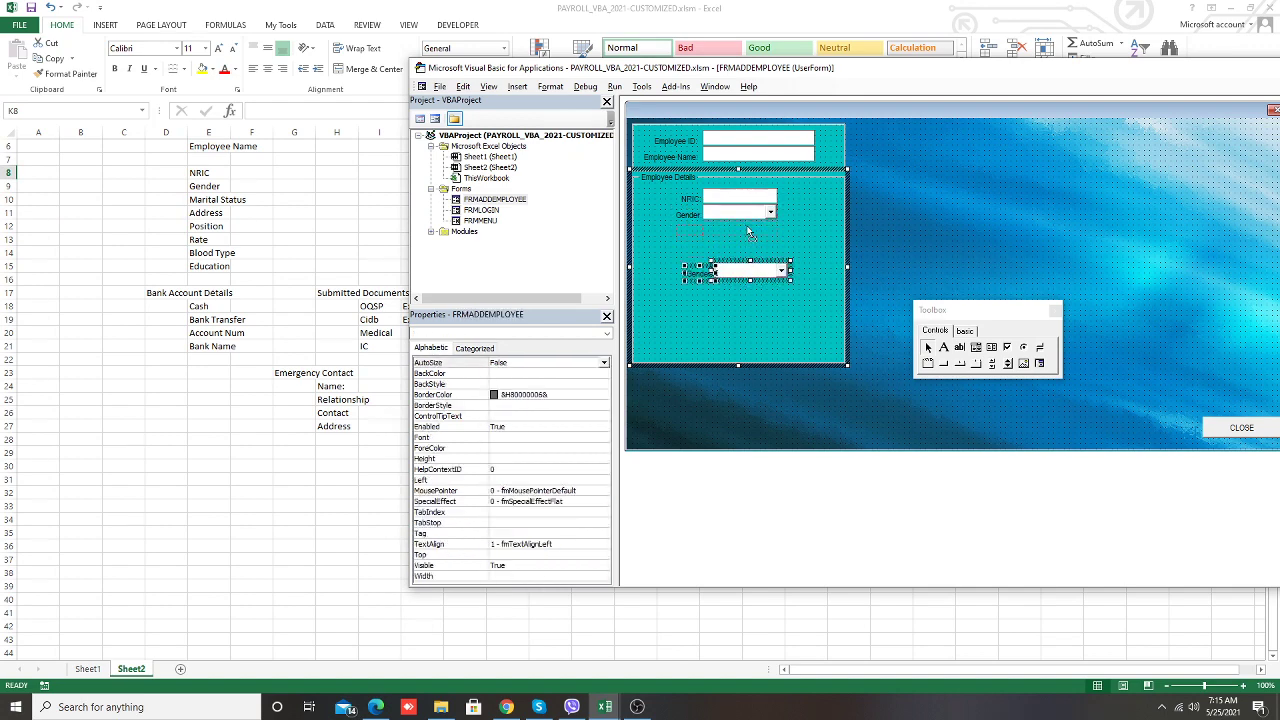
pyautogui.moveTo(754, 231); pyautogui.dragTo(750, 234)
pyautogui.click(784, 269)
pyautogui.click(679, 230)
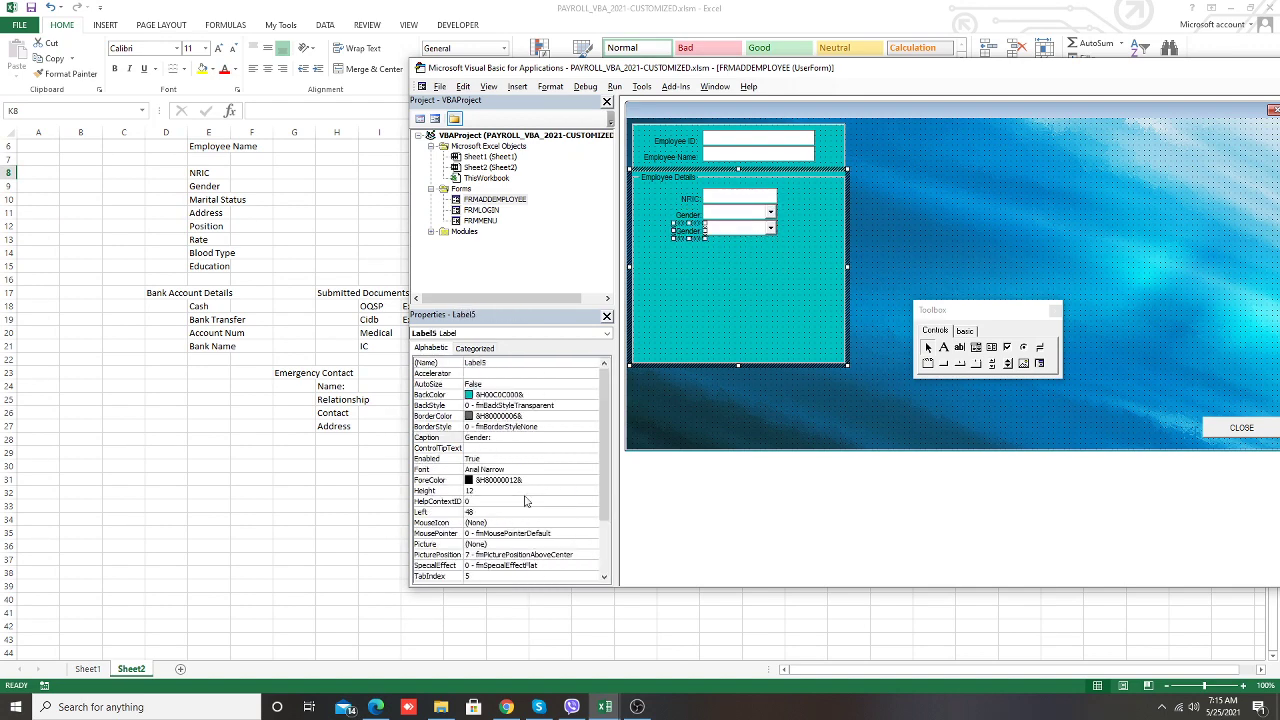
pyautogui.click(498, 437)
pyautogui.write('Marital Status:')
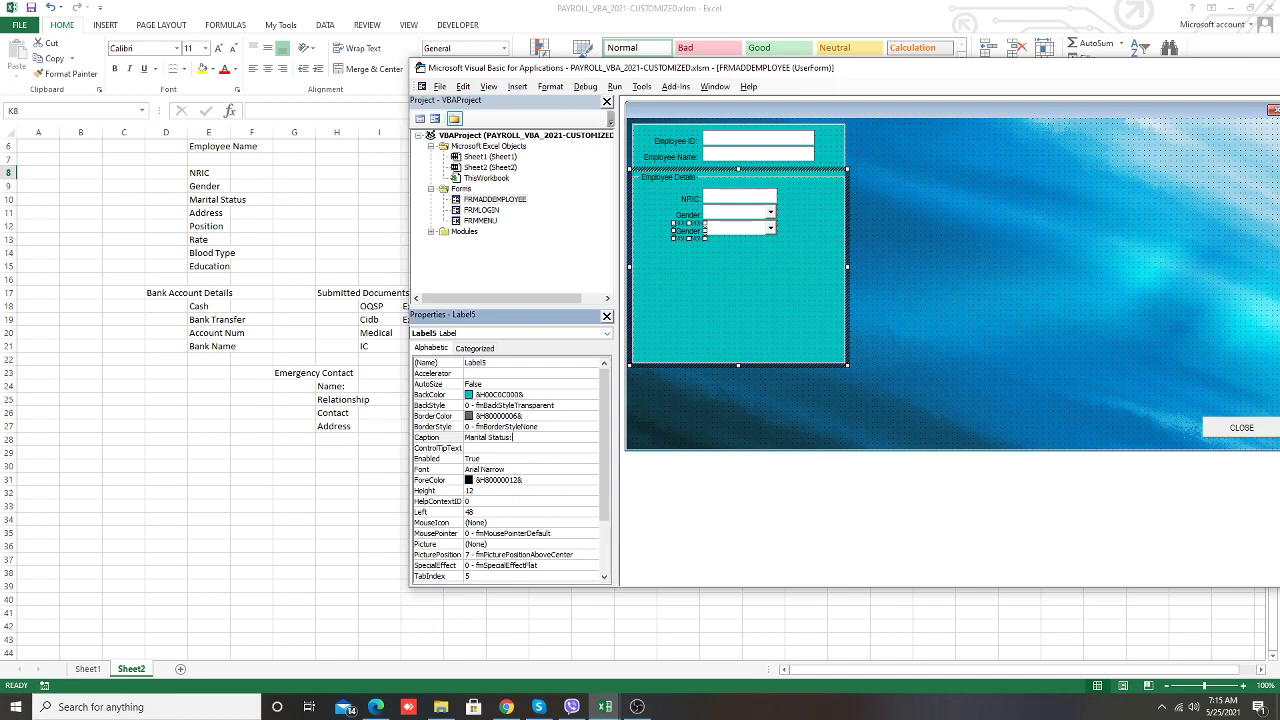
pyautogui.click(740, 292)
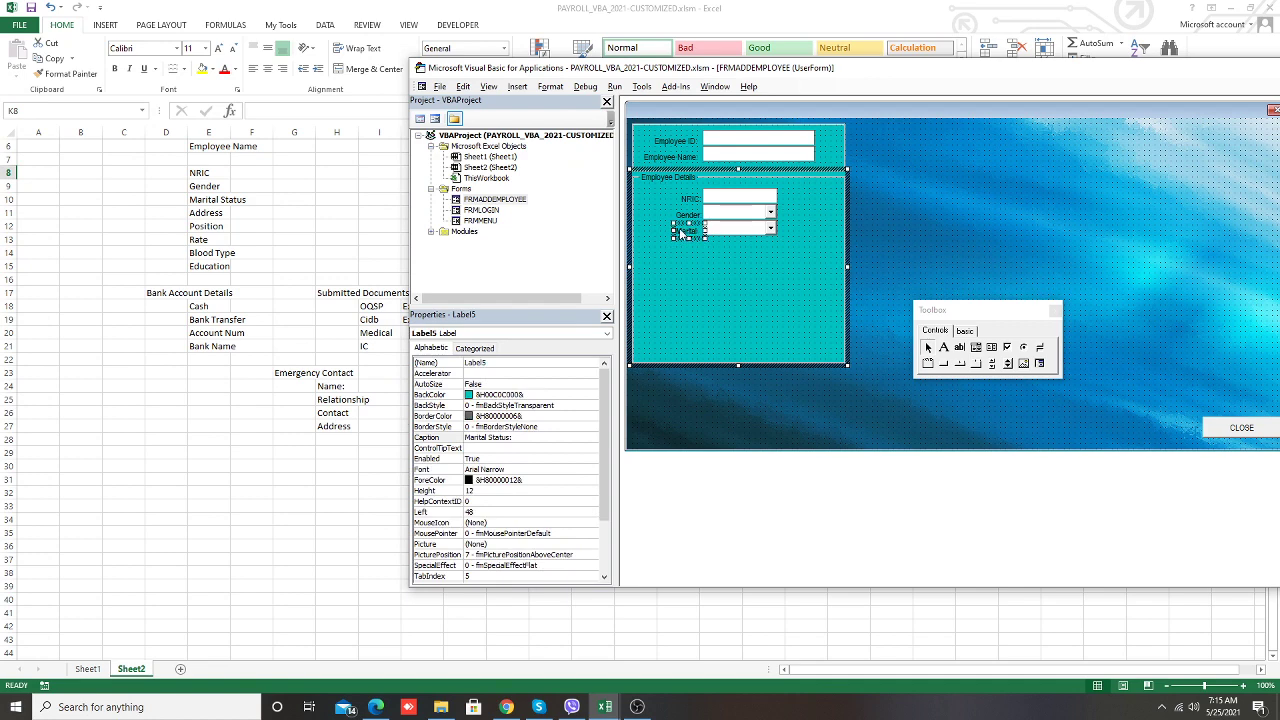
pyautogui.moveTo(679, 232); pyautogui.dragTo(652, 236)
pyautogui.click(743, 270)
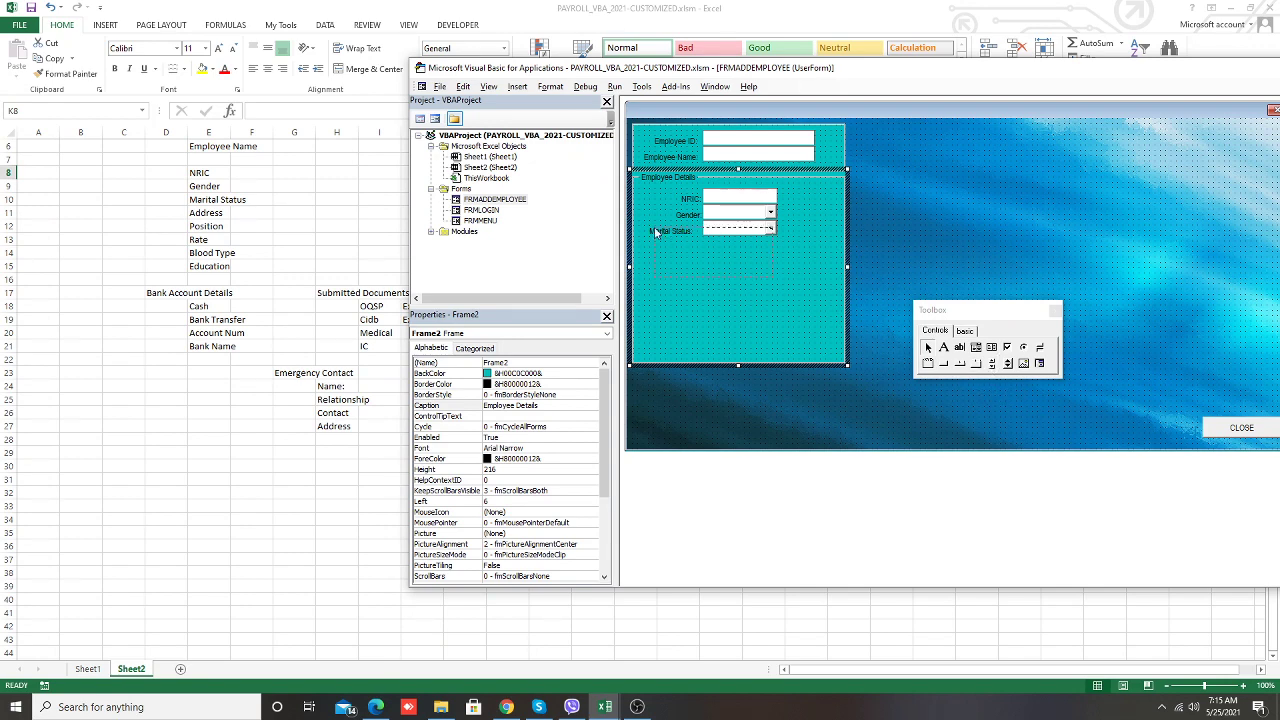
# Copy the Marital Status row below it and caption the new label 'Position:'
pyautogui.moveTo(655, 232)
pyautogui.mouseDown()
pyautogui.moveTo(730, 271)
pyautogui.moveTo(763, 250)
pyautogui.mouseUp()
pyautogui.click(766, 320)
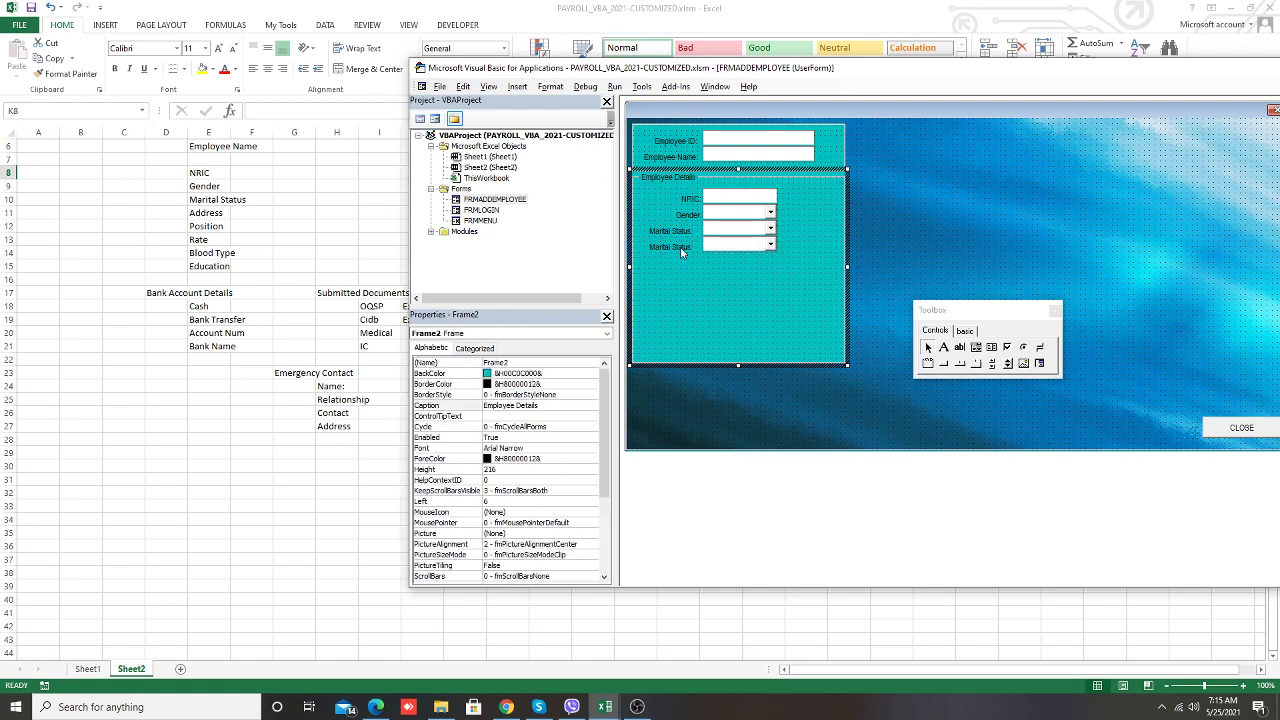
pyautogui.click(681, 249)
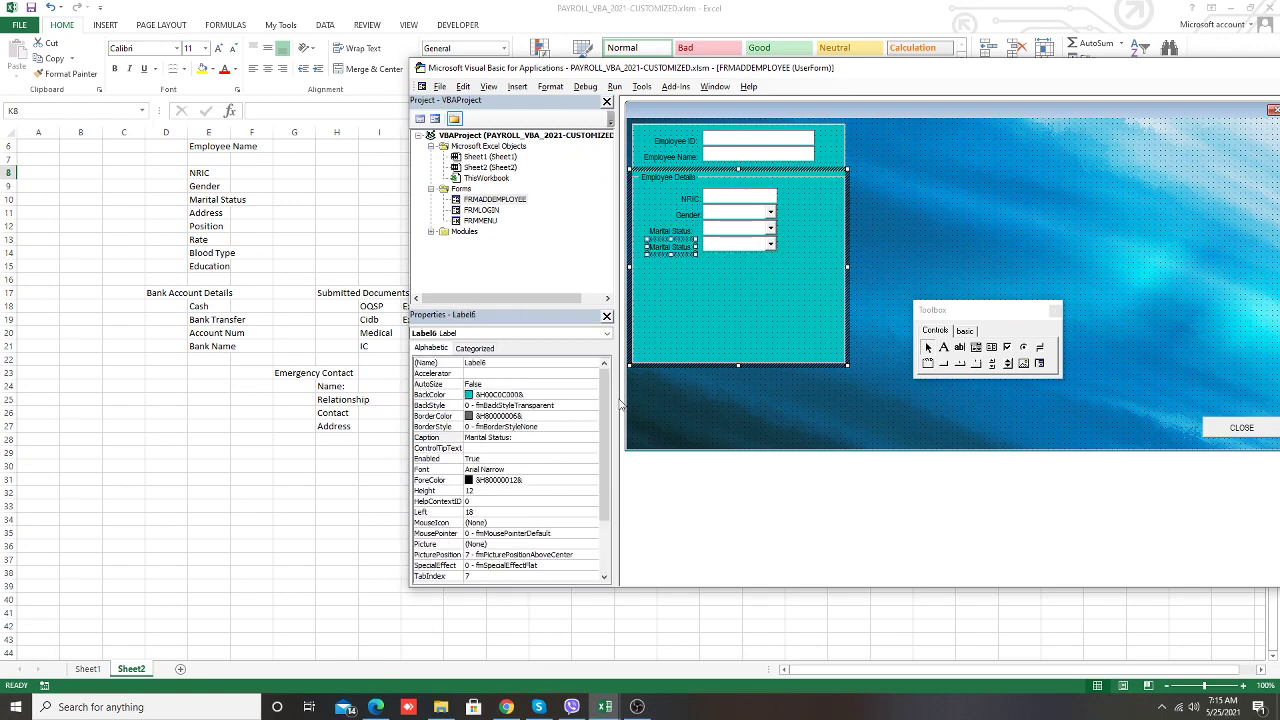
pyautogui.doubleClick(512, 437)
pyautogui.write('Position:')
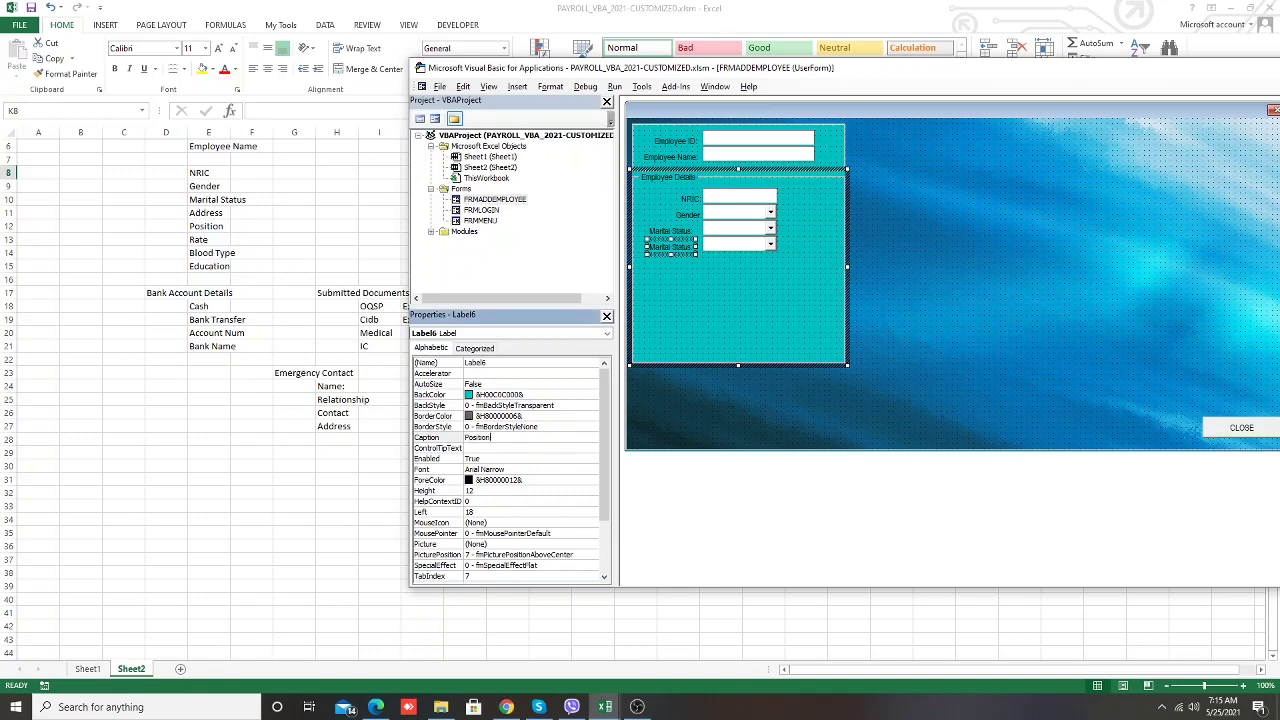
pyautogui.click(709, 297)
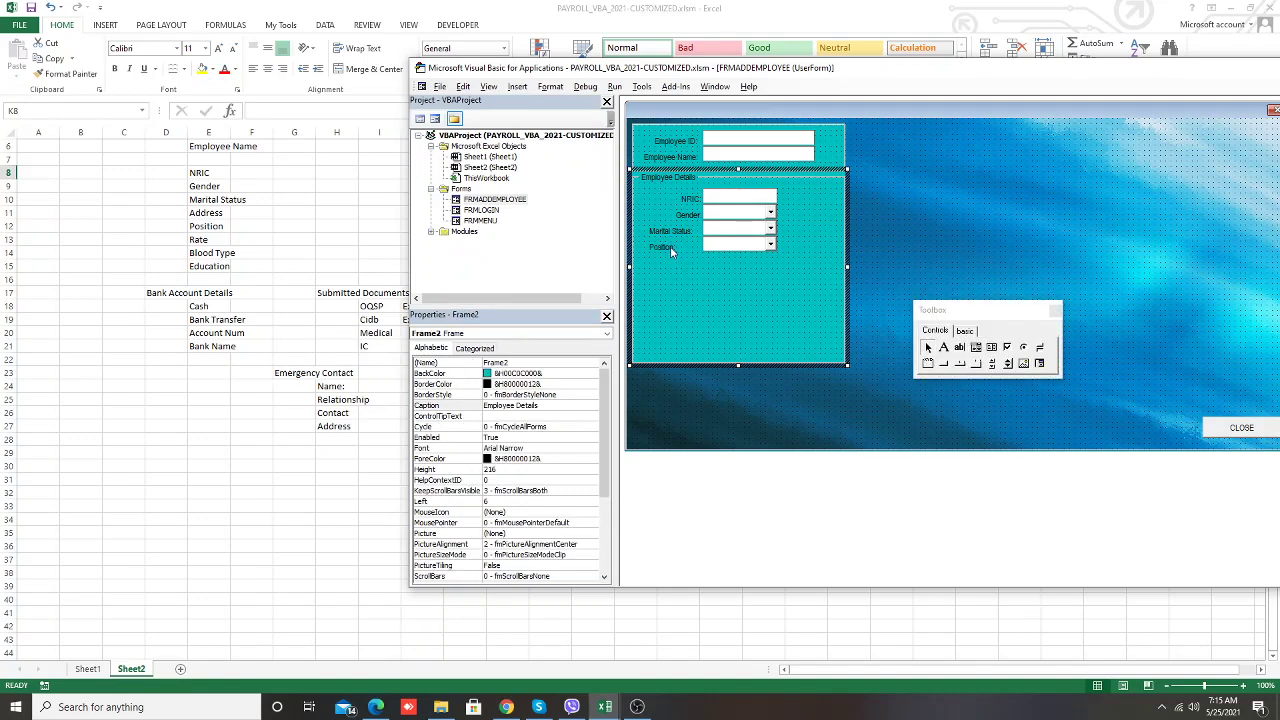
pyautogui.click(670, 246)
pyautogui.click(760, 291)
# Duplicate the NRIC label and text box below Position and caption the label 'Rate:'
pyautogui.moveTo(664, 212)
pyautogui.mouseDown()
pyautogui.moveTo(798, 192)
pyautogui.moveTo(739, 264)
pyautogui.mouseUp()
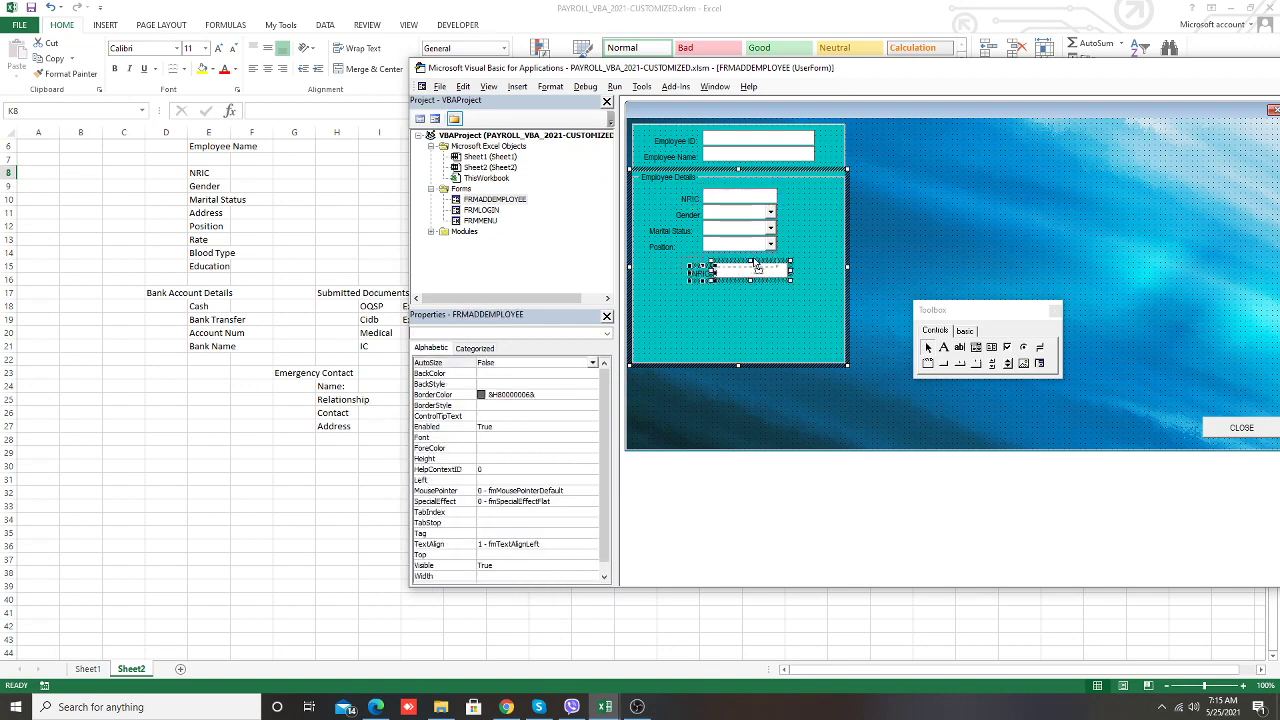
pyautogui.click(752, 303)
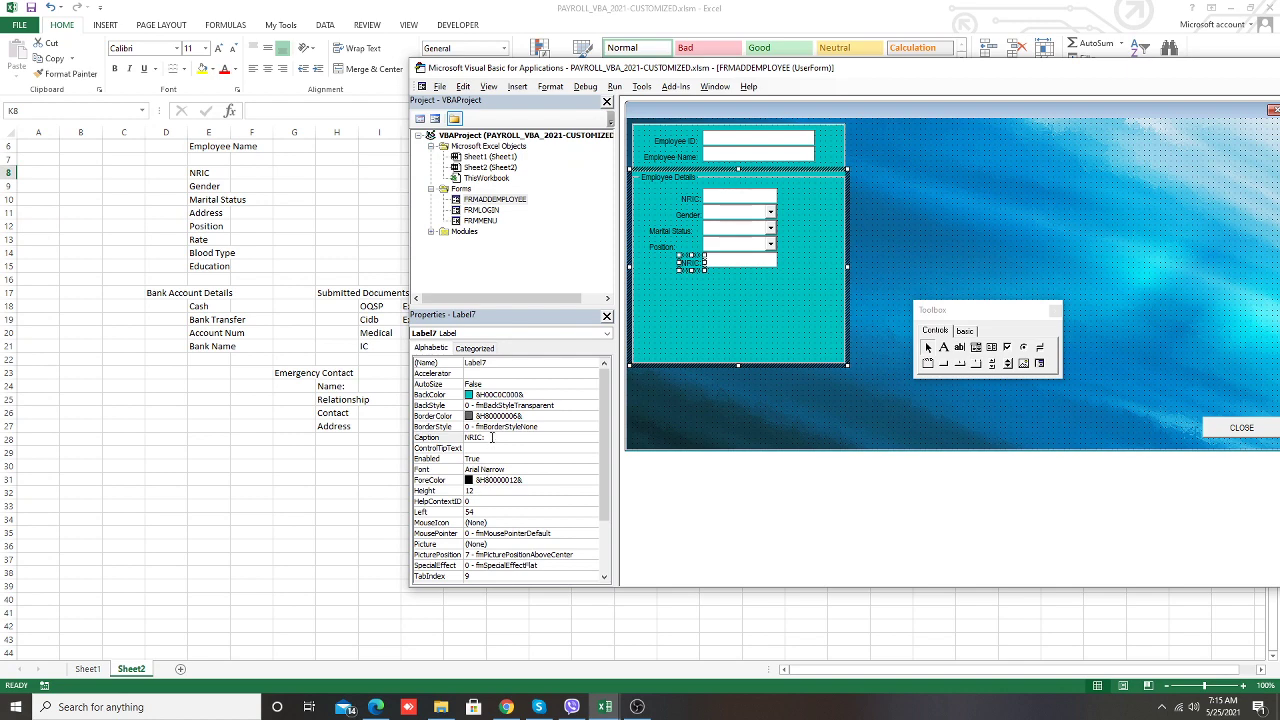
pyautogui.doubleClick(475, 437)
pyautogui.write('T')
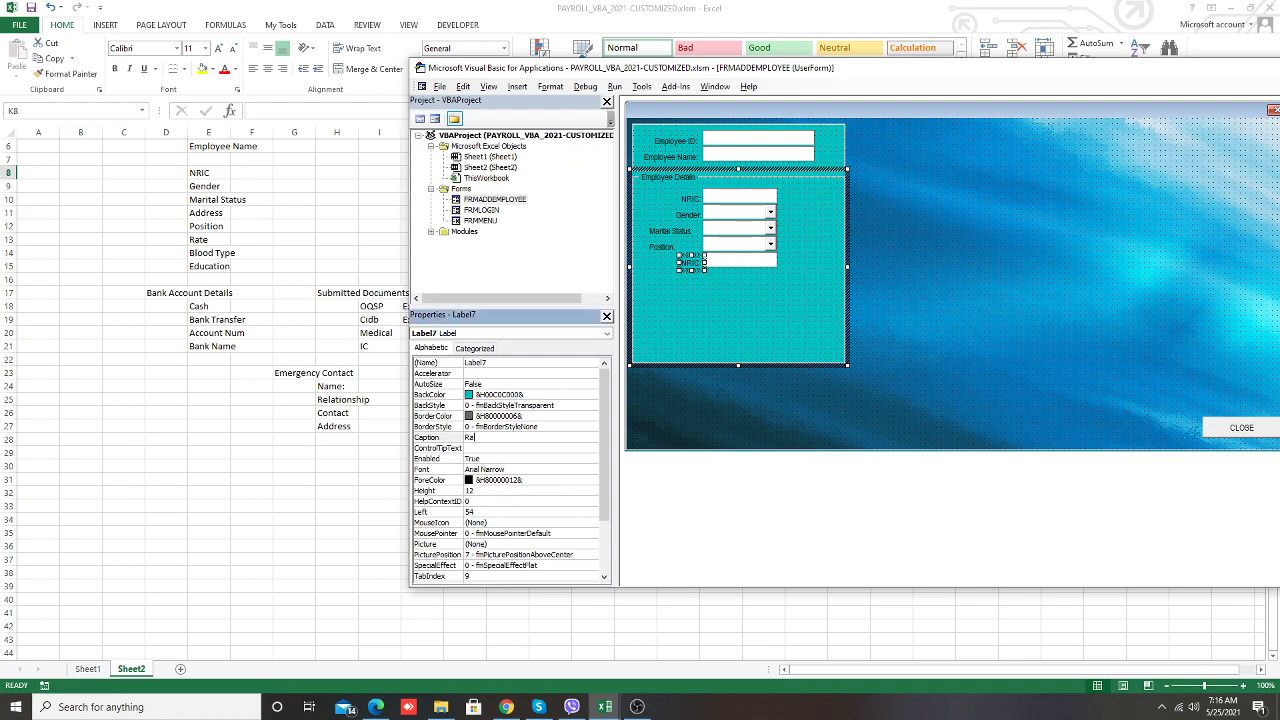
pyautogui.click(692, 262)
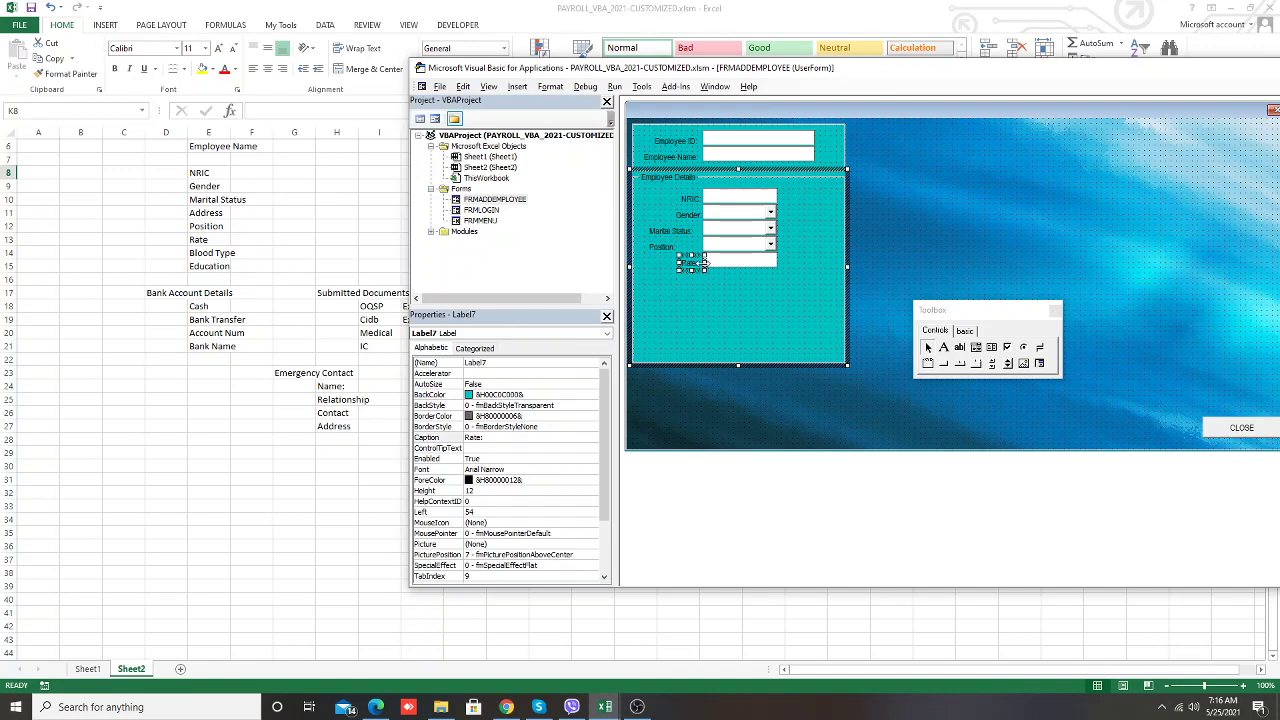
# Delete the empty Label7_Click stub from the code and return to the form
pyautogui.doubleClick(692, 262)
pyautogui.moveTo(682, 185); pyautogui.dragTo(640, 148)
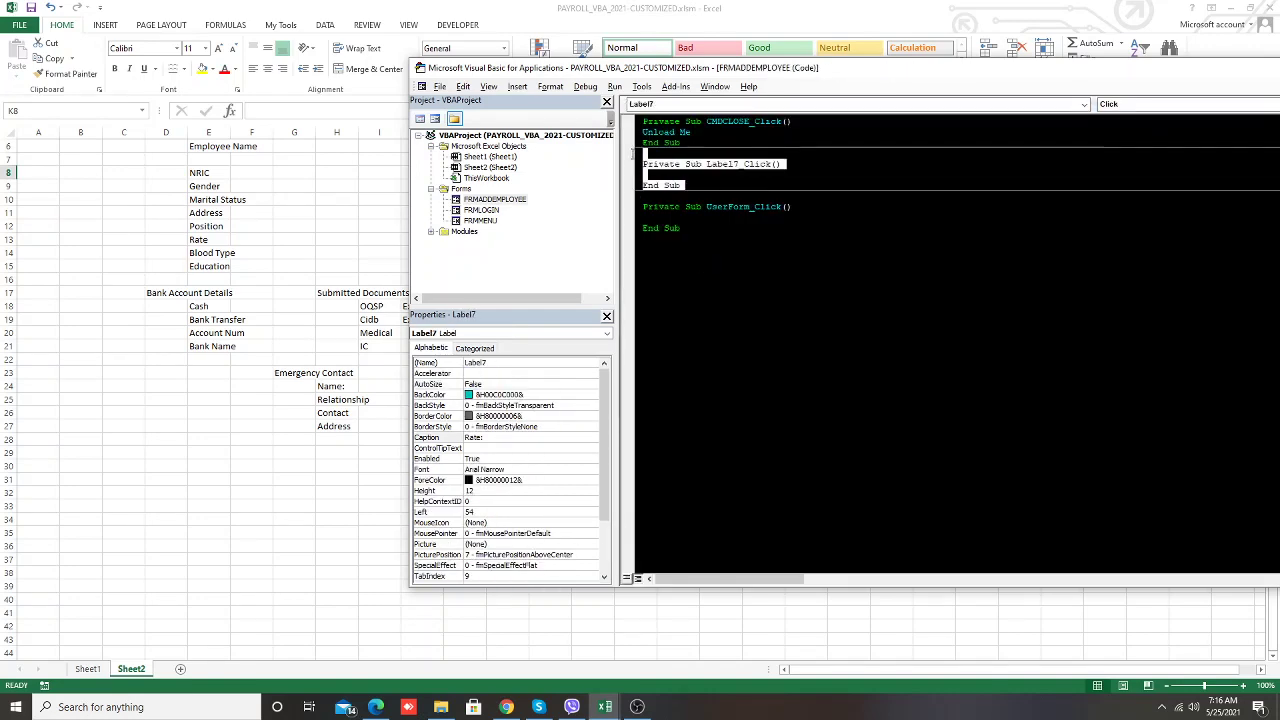
pyautogui.press('Delete')
pyautogui.hotkey('shift', 'F7')
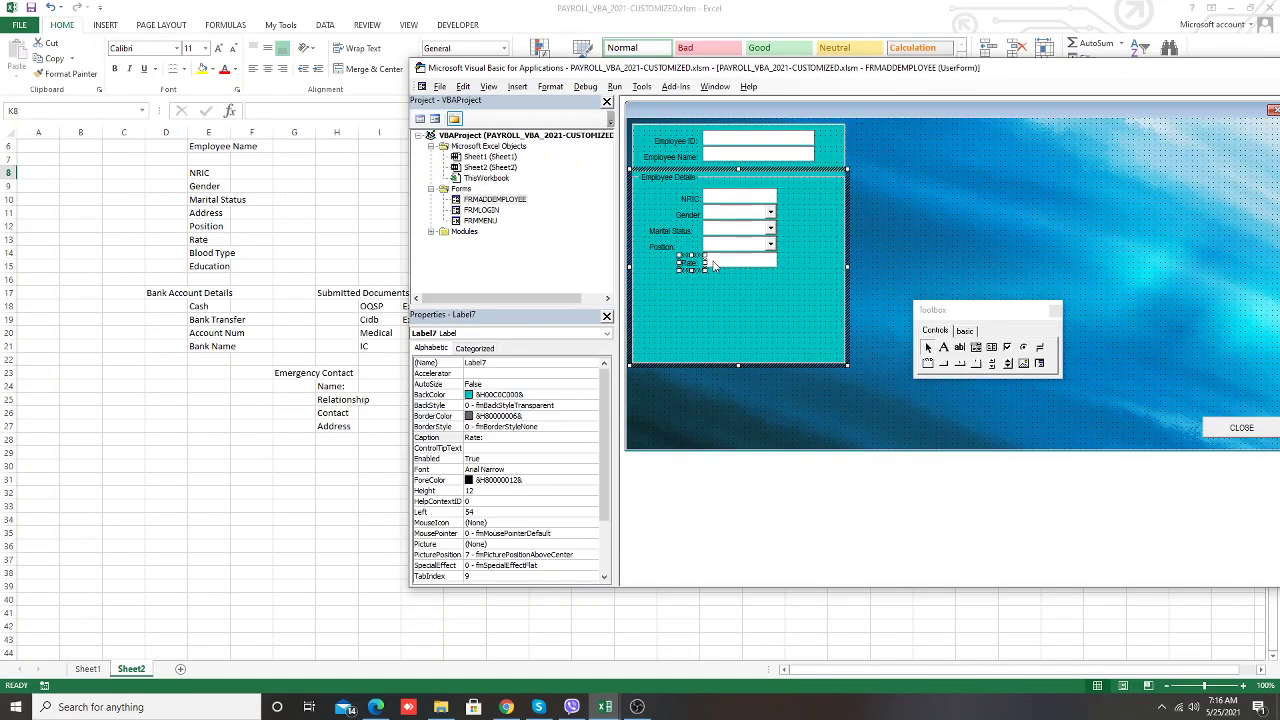
# Delete the duplicate Rate label and text box
pyautogui.click(735, 293)
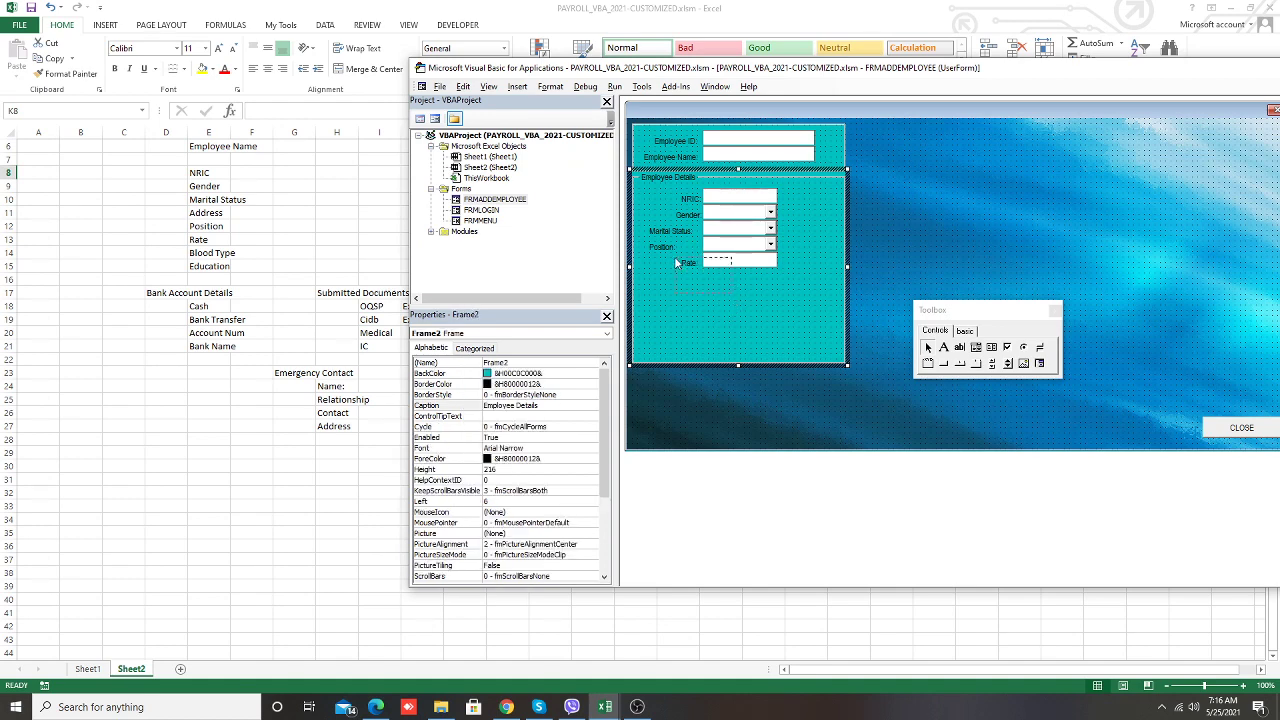
pyautogui.moveTo(674, 256)
pyautogui.mouseDown()
pyautogui.moveTo(742, 290)
pyautogui.moveTo(762, 274)
pyautogui.moveTo(760, 288)
pyautogui.mouseUp()
pyautogui.click(702, 292)
pyautogui.press('Delete')
# Copy the Marital Status row below Rate and caption the new label 'Blood Type:'
pyautogui.moveTo(784, 224); pyautogui.dragTo(664, 240)
pyautogui.moveTo(754, 241)
pyautogui.mouseDown()
pyautogui.moveTo(778, 283)
pyautogui.moveTo(751, 289)
pyautogui.moveTo(751, 275)
pyautogui.mouseUp()
pyautogui.click(782, 327)
pyautogui.click(671, 276)
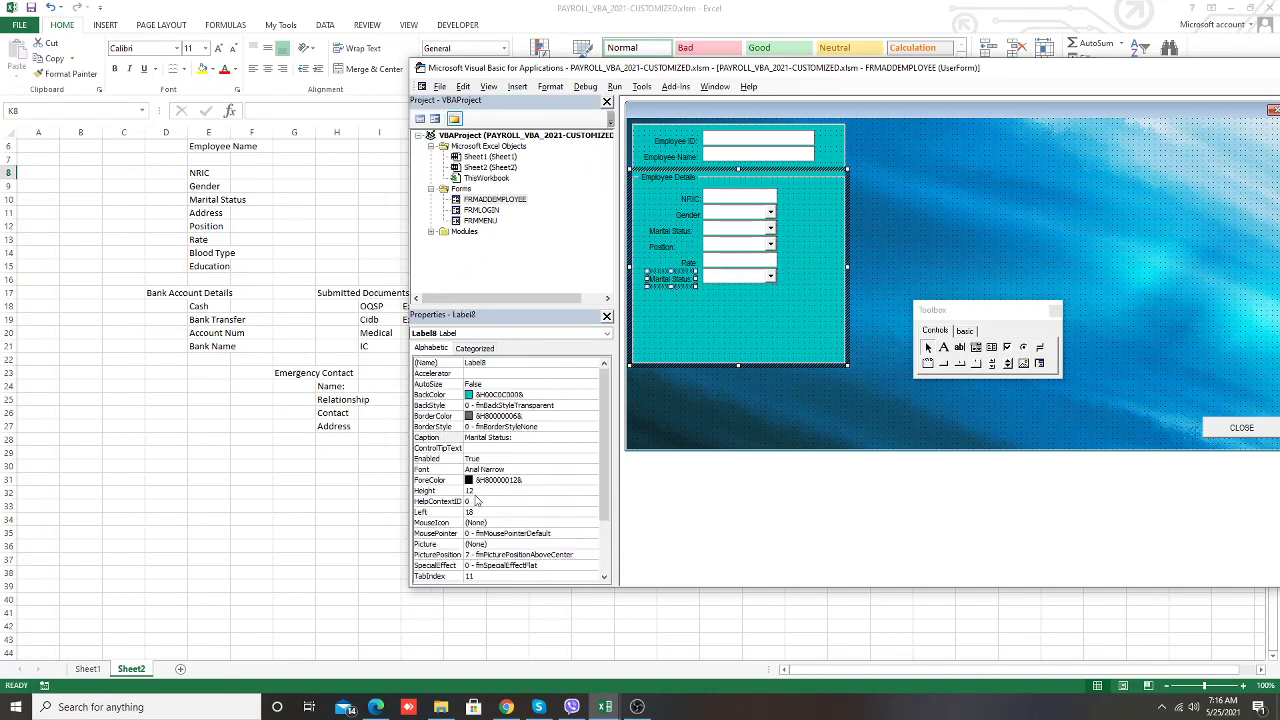
pyautogui.doubleClick(528, 437)
pyautogui.write('Blood Type:')
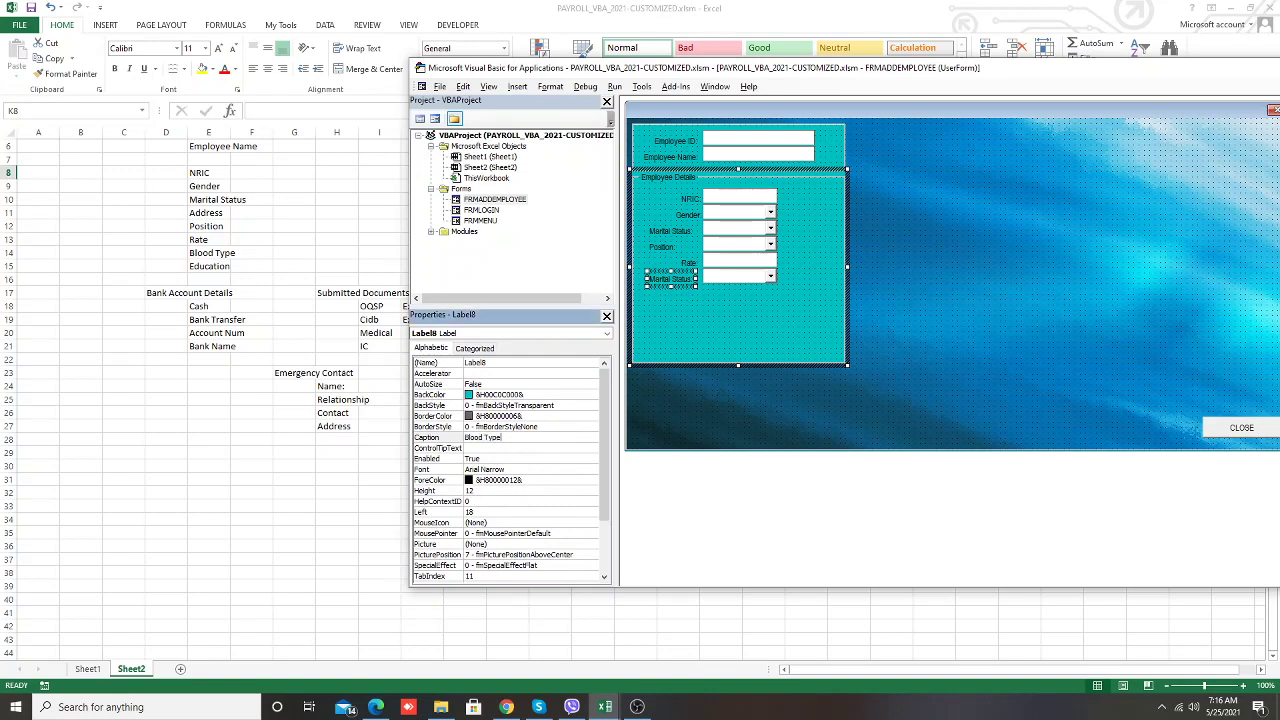
pyautogui.click(778, 301)
pyautogui.click(694, 281)
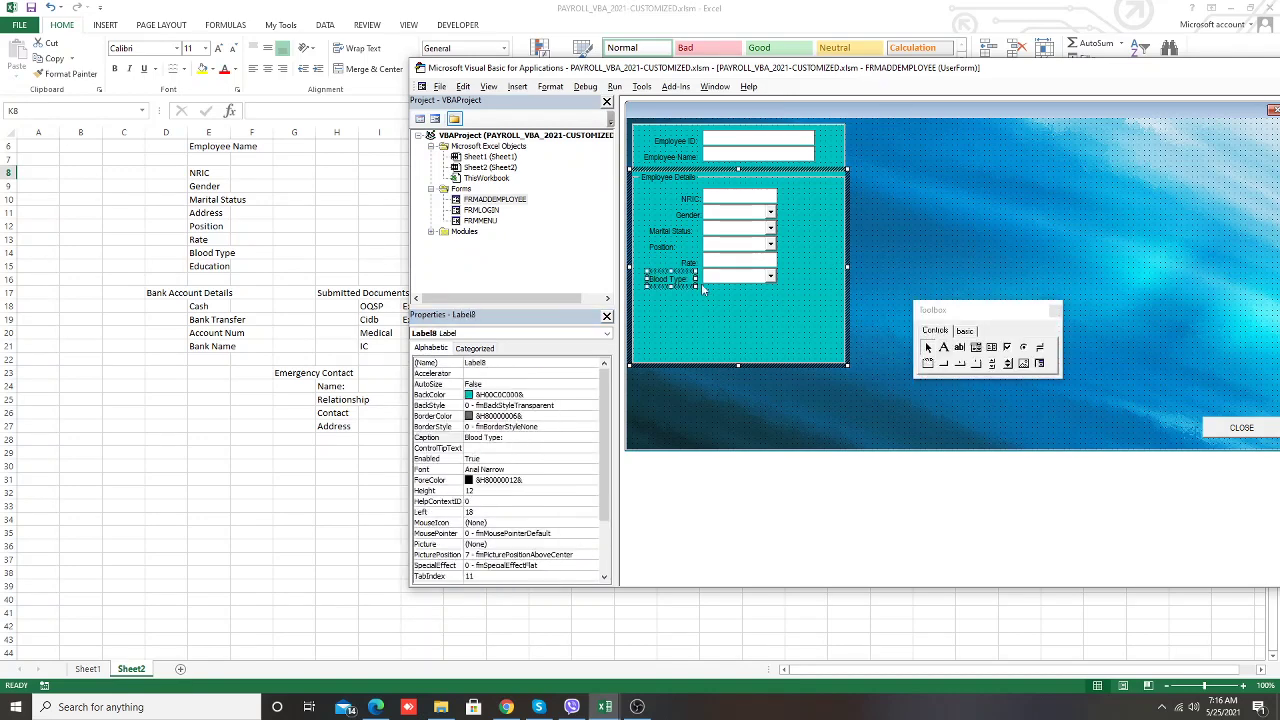
pyautogui.click(731, 308)
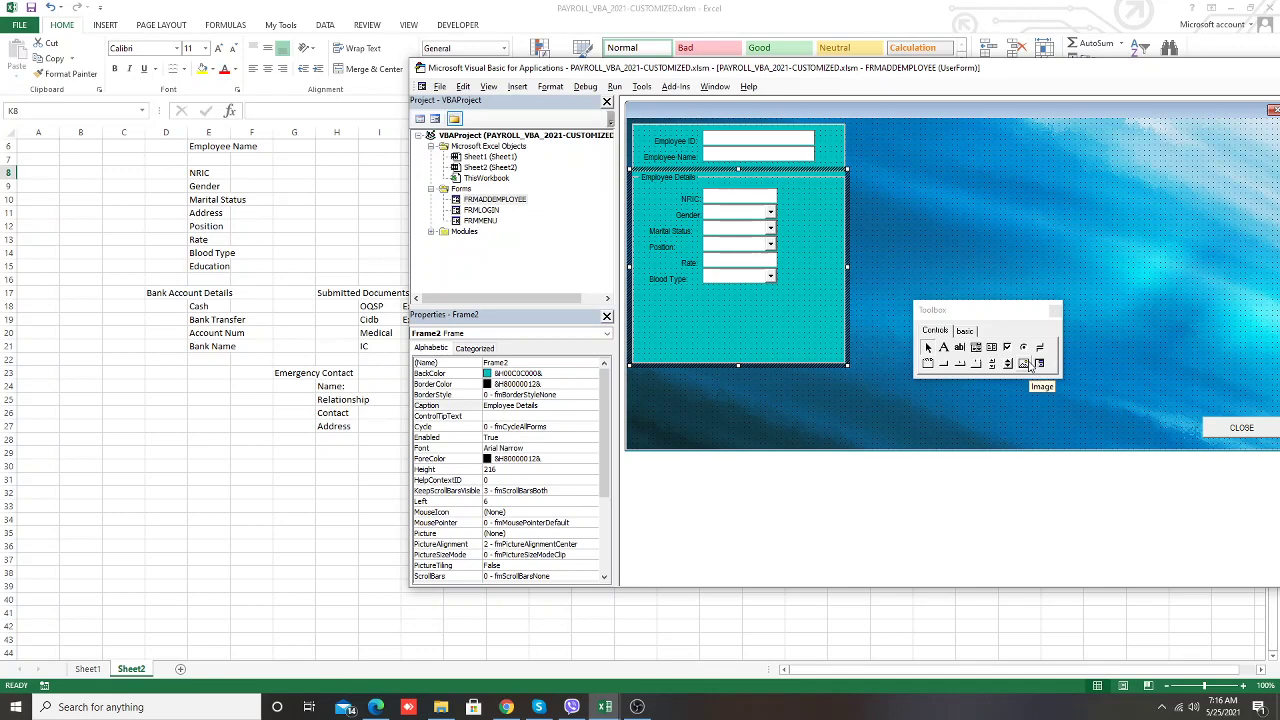
# Draw an 18×18 Image control right beside the Position combo box
pyautogui.click(1034, 365)
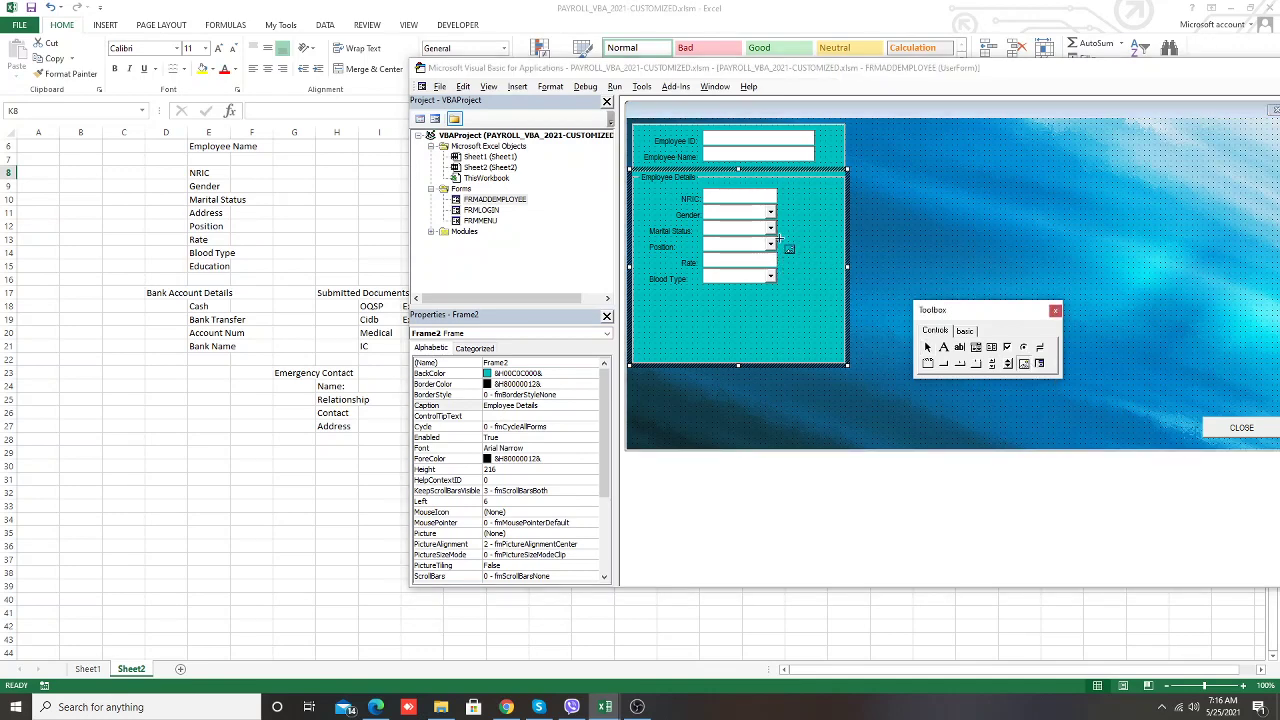
pyautogui.moveTo(778, 236); pyautogui.dragTo(796, 254)
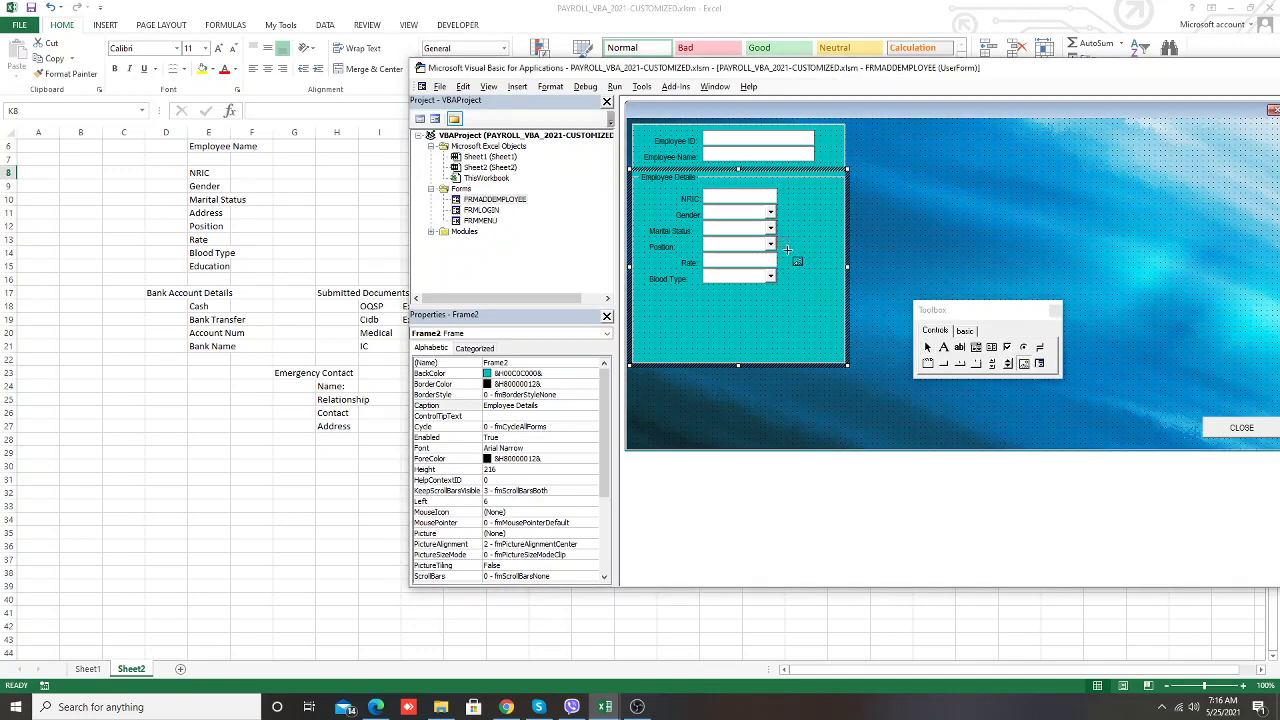
pyautogui.click(808, 325)
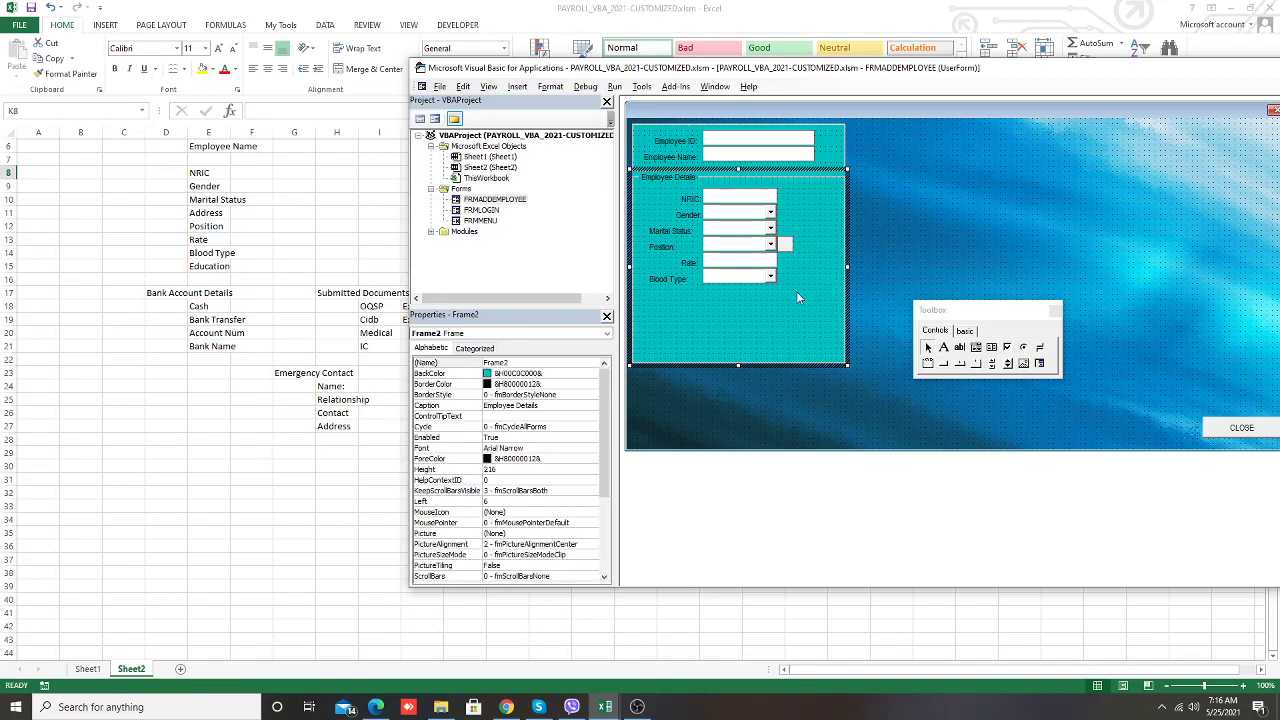
pyautogui.click(788, 250)
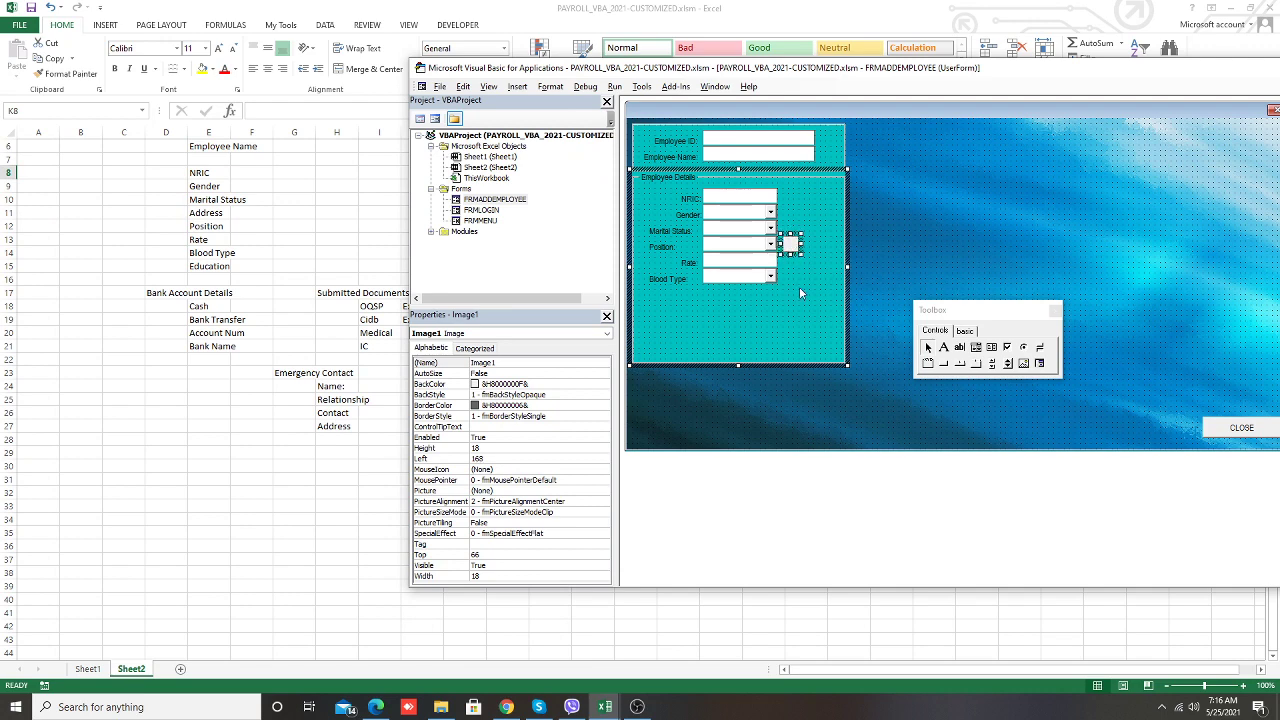
pyautogui.click(799, 300)
pyautogui.click(790, 245)
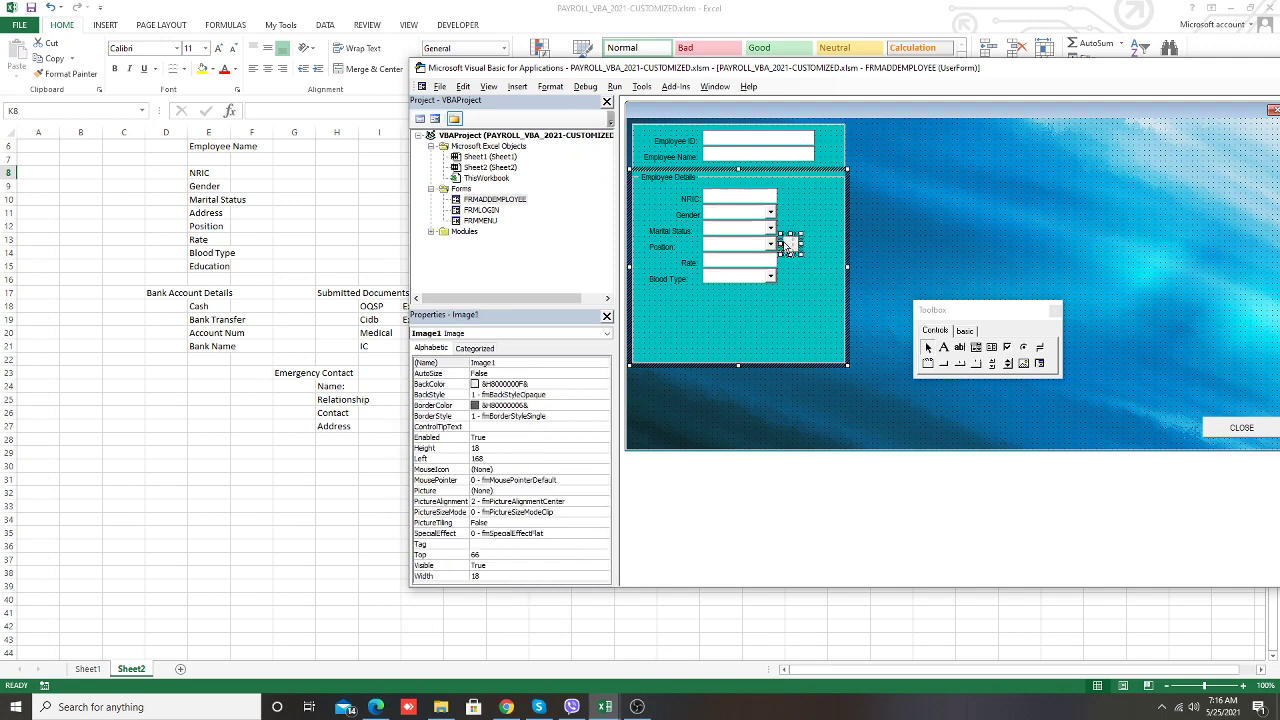
pyautogui.click(828, 280)
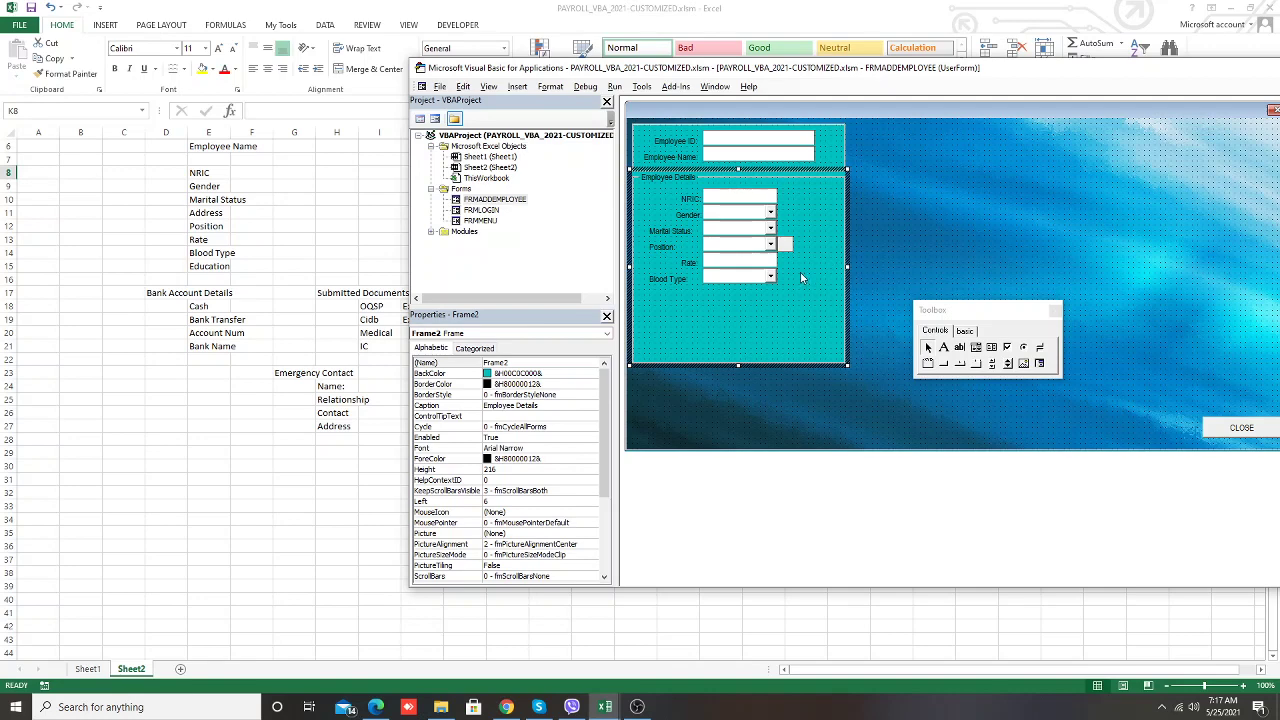
# Copy the Rate row below Blood Type, caption it 'Education:' and widen the label to fit
pyautogui.moveTo(798, 270)
pyautogui.mouseDown()
pyautogui.moveTo(685, 257)
pyautogui.moveTo(752, 301)
pyautogui.mouseUp()
pyautogui.click(736, 333)
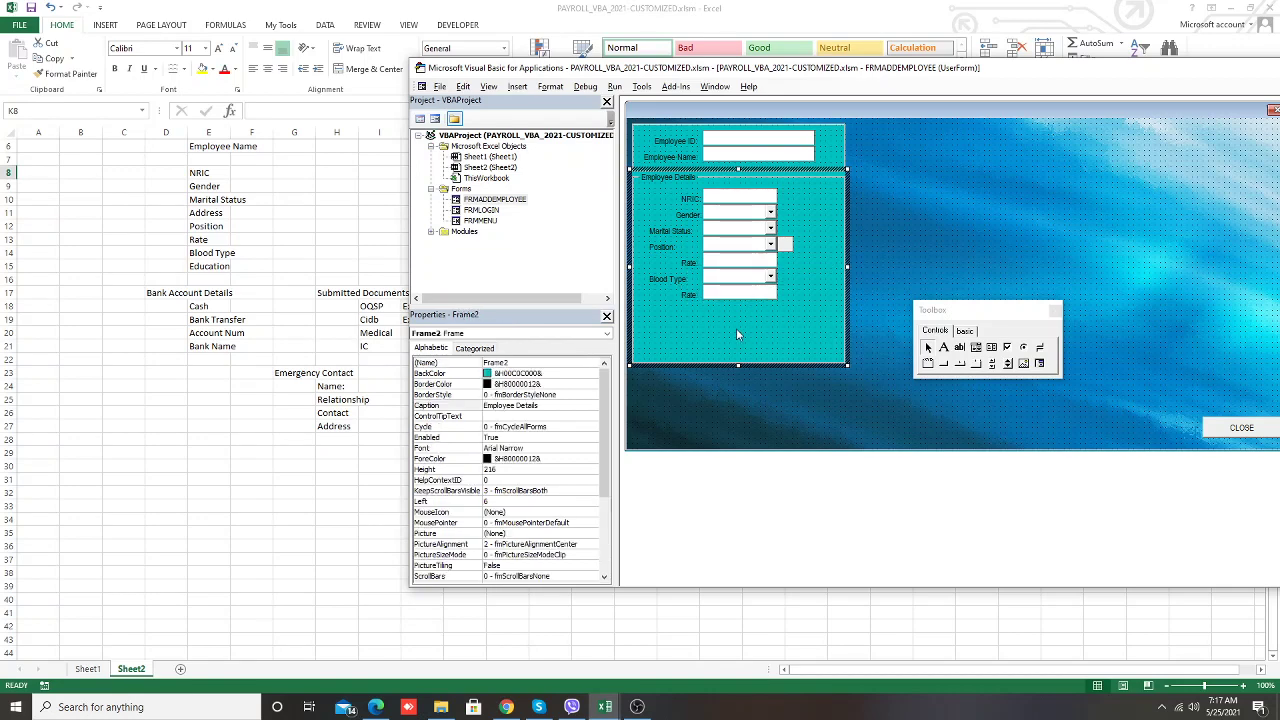
pyautogui.click(686, 296)
pyautogui.doubleClick(495, 438)
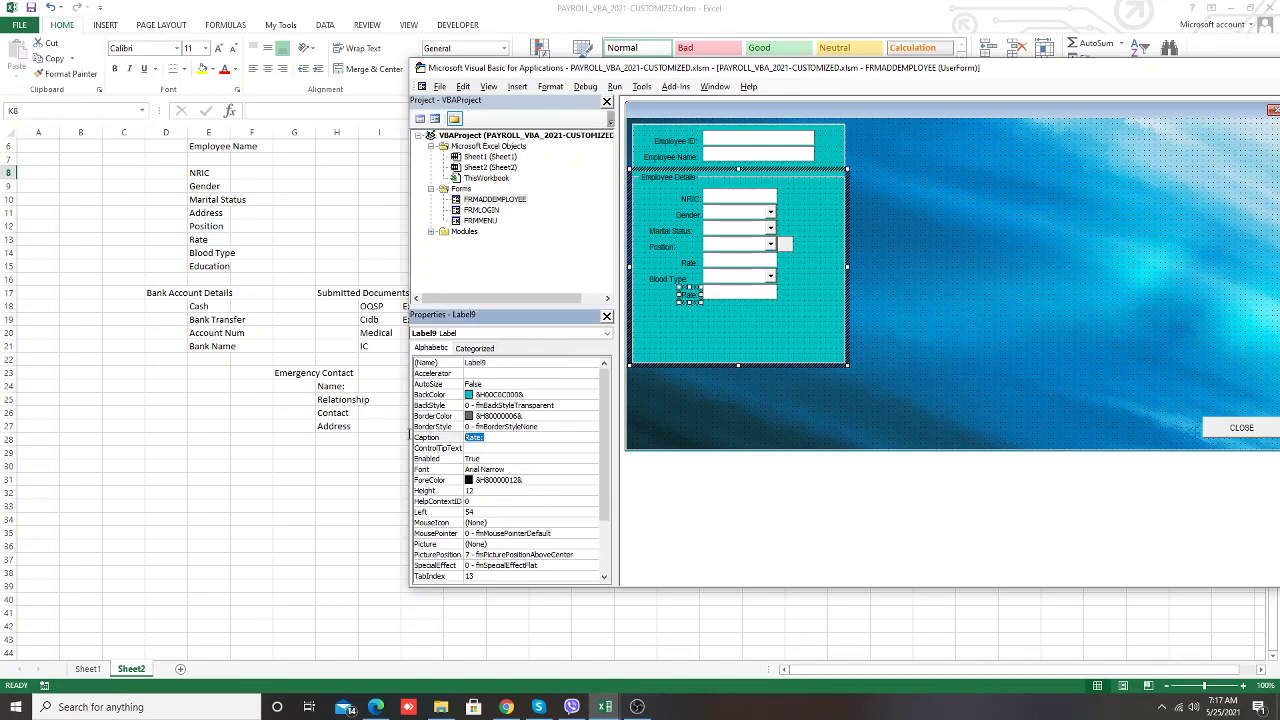
pyautogui.write('Education')
pyautogui.click(774, 301)
pyautogui.click(688, 295)
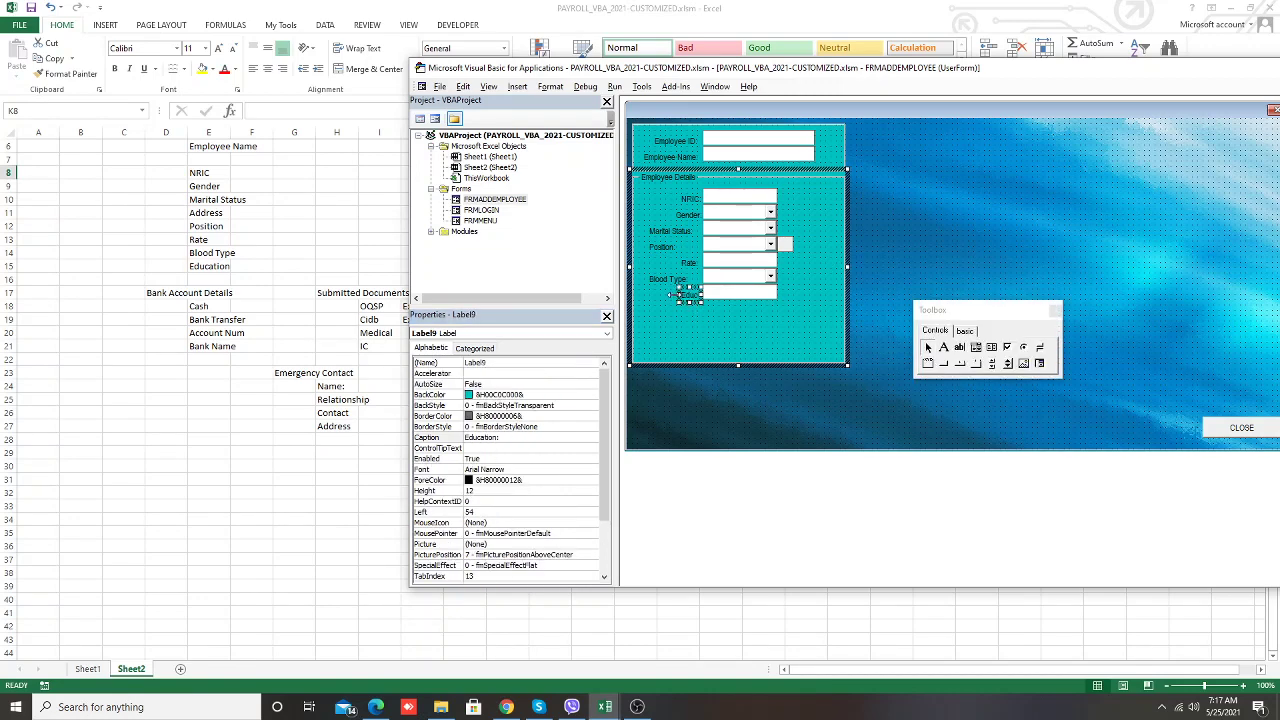
pyautogui.moveTo(676, 293)
pyautogui.mouseDown()
pyautogui.moveTo(645, 296)
pyautogui.moveTo(636, 190)
pyautogui.mouseUp()
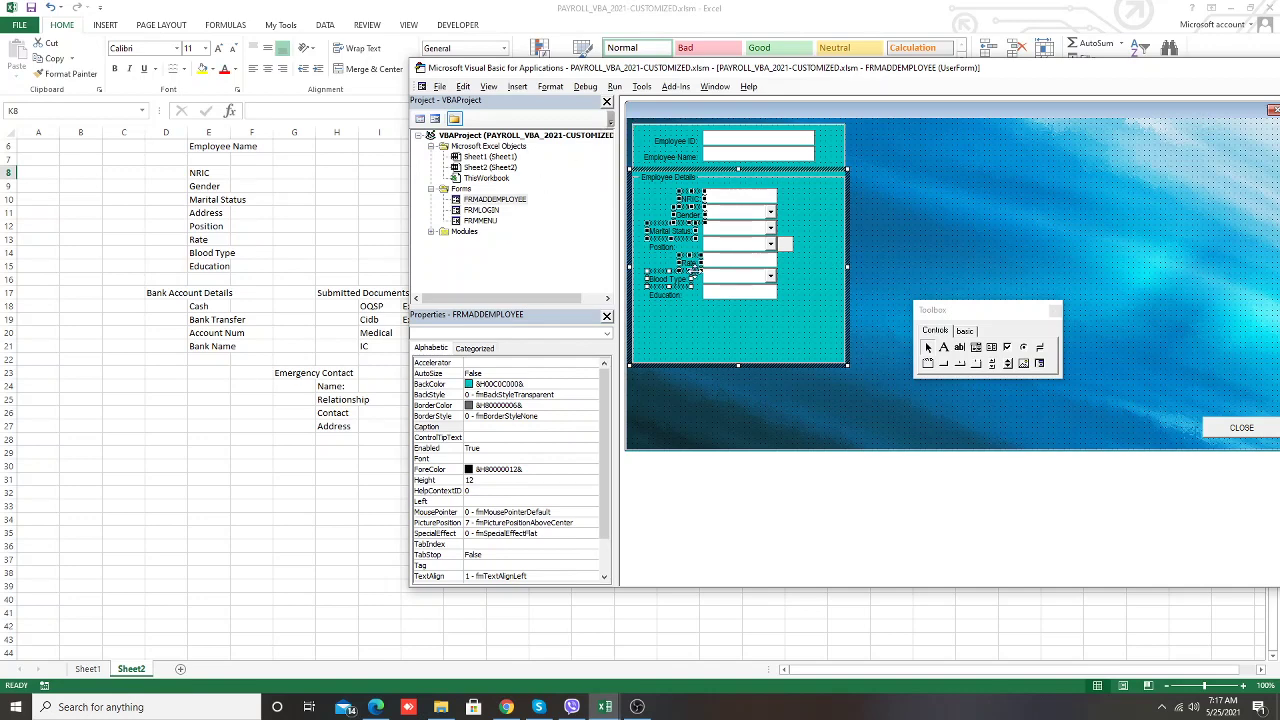
# Select all field labels from NRIC to Education and align their right edges with Align > Rights
pyautogui.rightClick(689, 261)
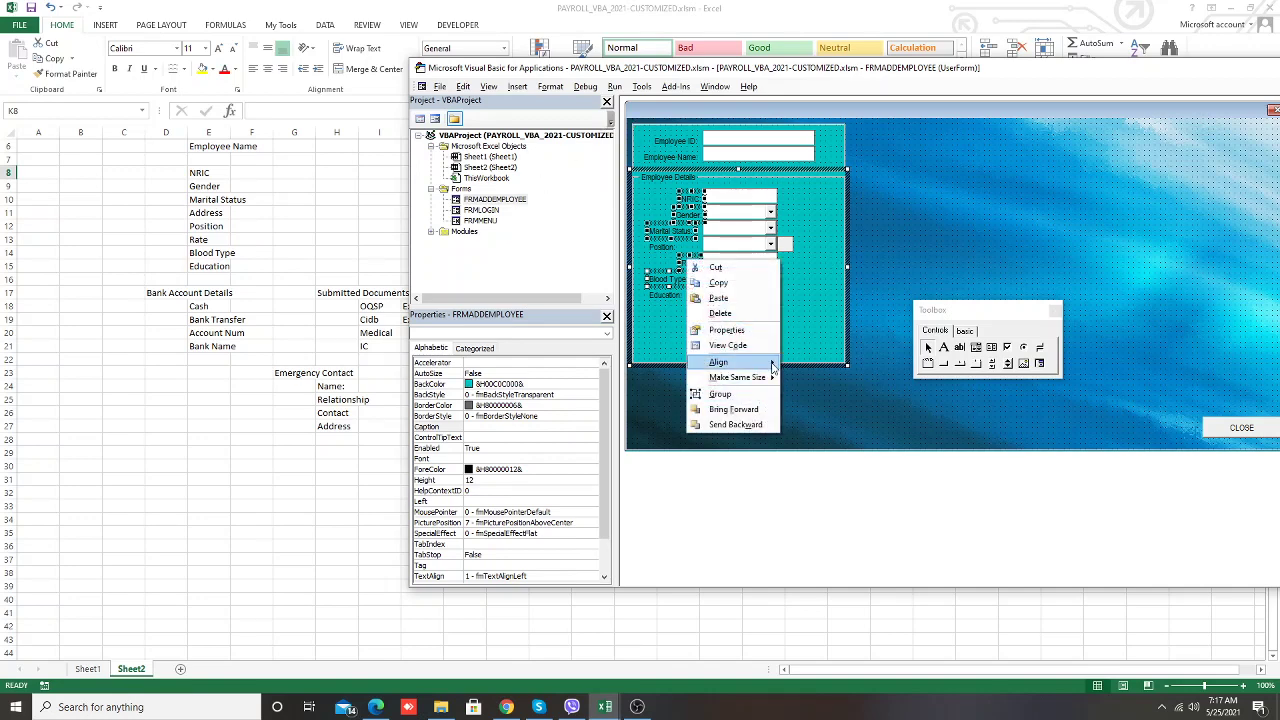
pyautogui.moveTo(730, 362)
pyautogui.click(814, 394)
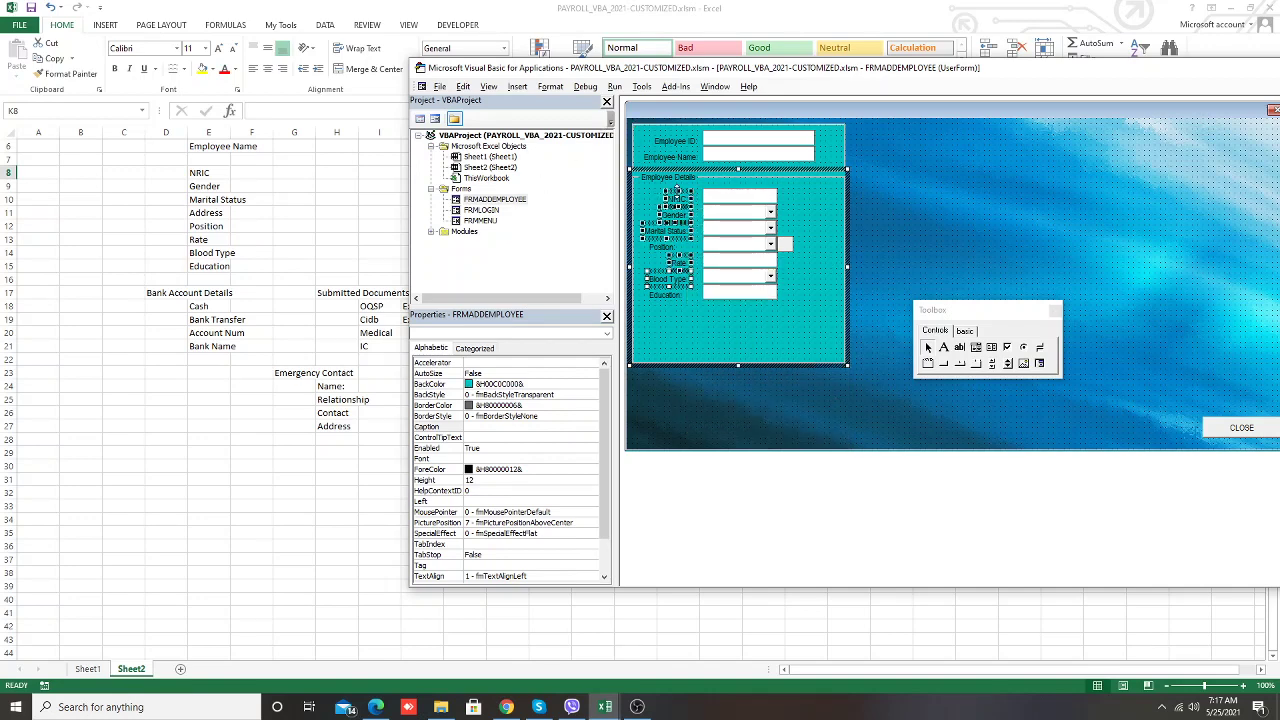
pyautogui.click(669, 258)
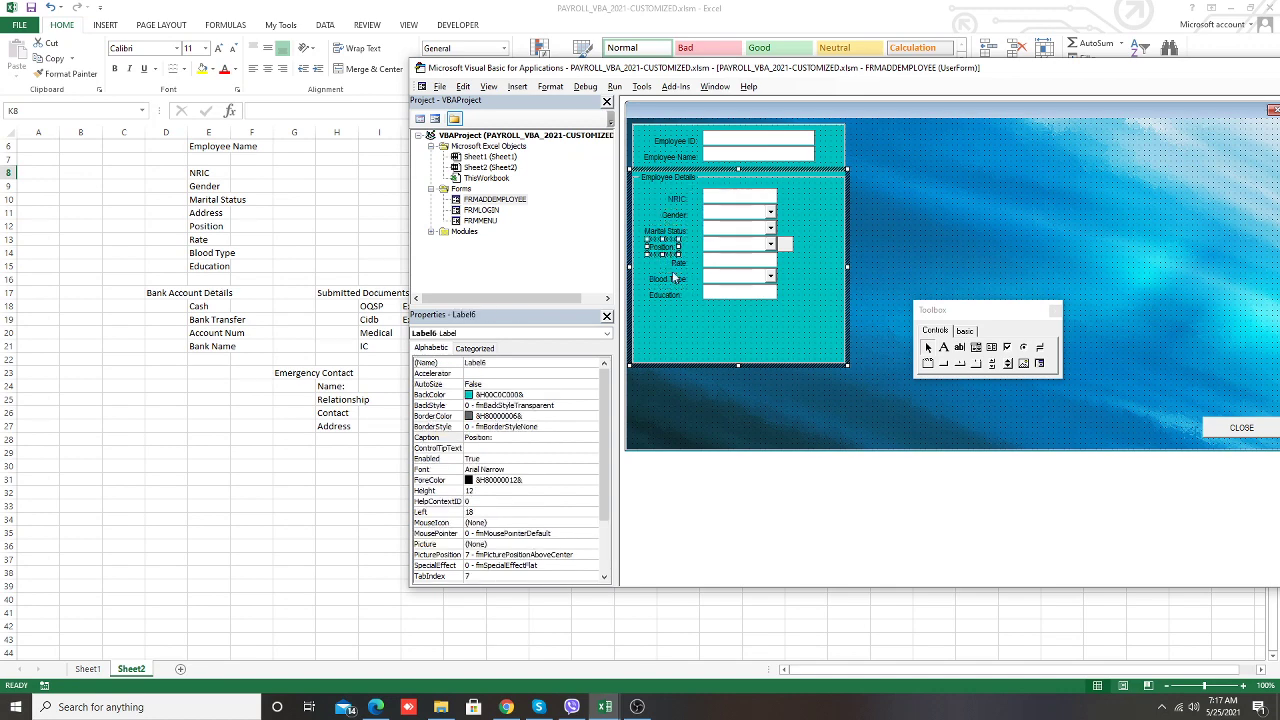
pyautogui.click(661, 308)
pyautogui.moveTo(643, 191); pyautogui.dragTo(694, 300)
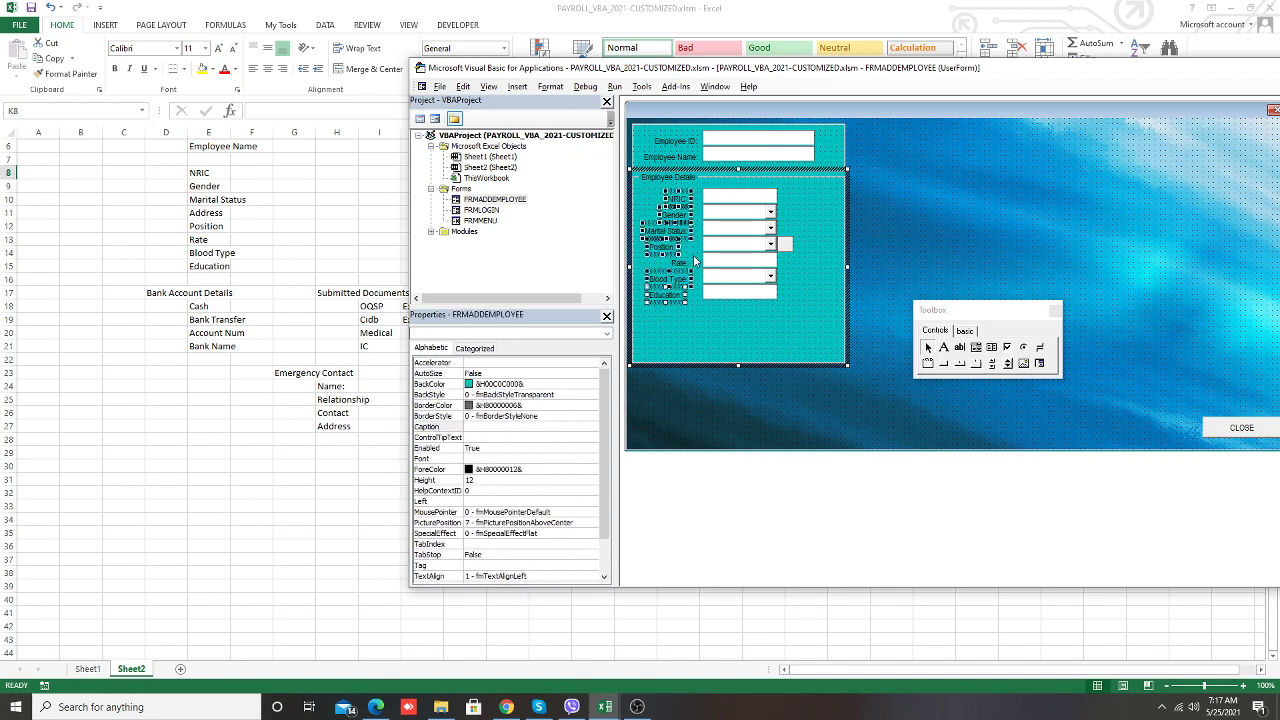
pyautogui.click(703, 318)
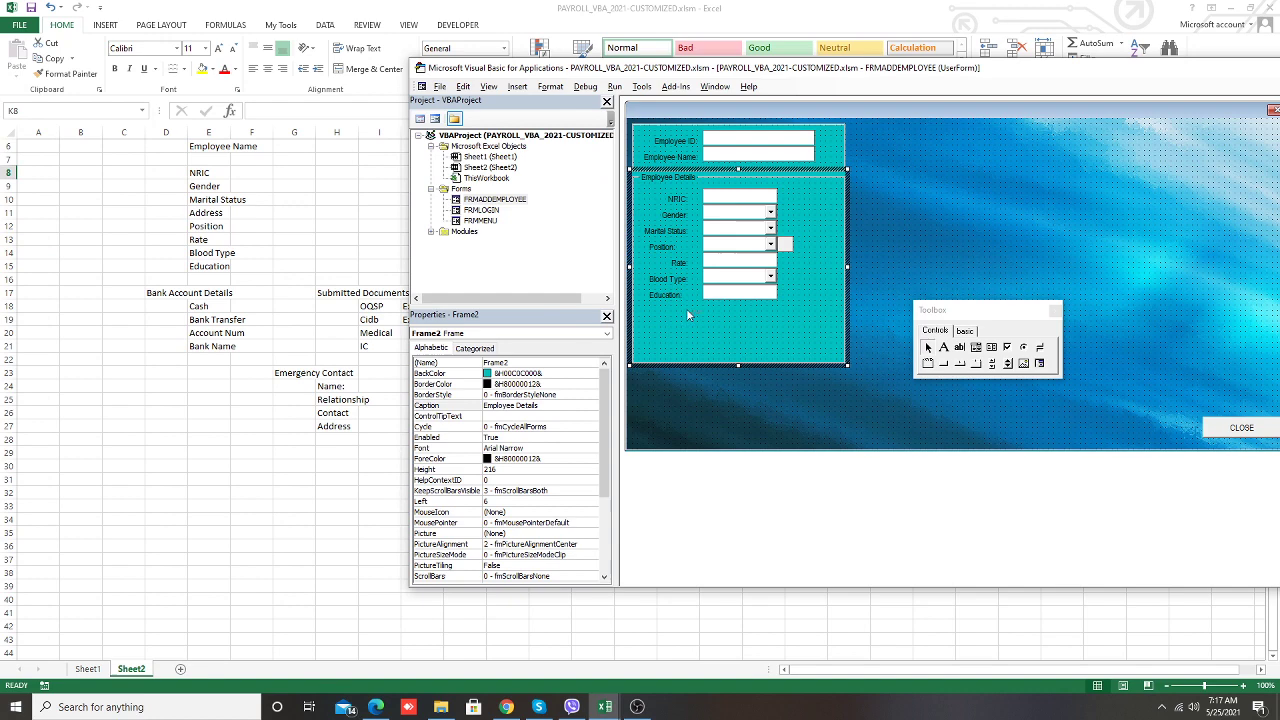
pyautogui.moveTo(645, 200); pyautogui.dragTo(696, 304)
pyautogui.rightClick(662, 207)
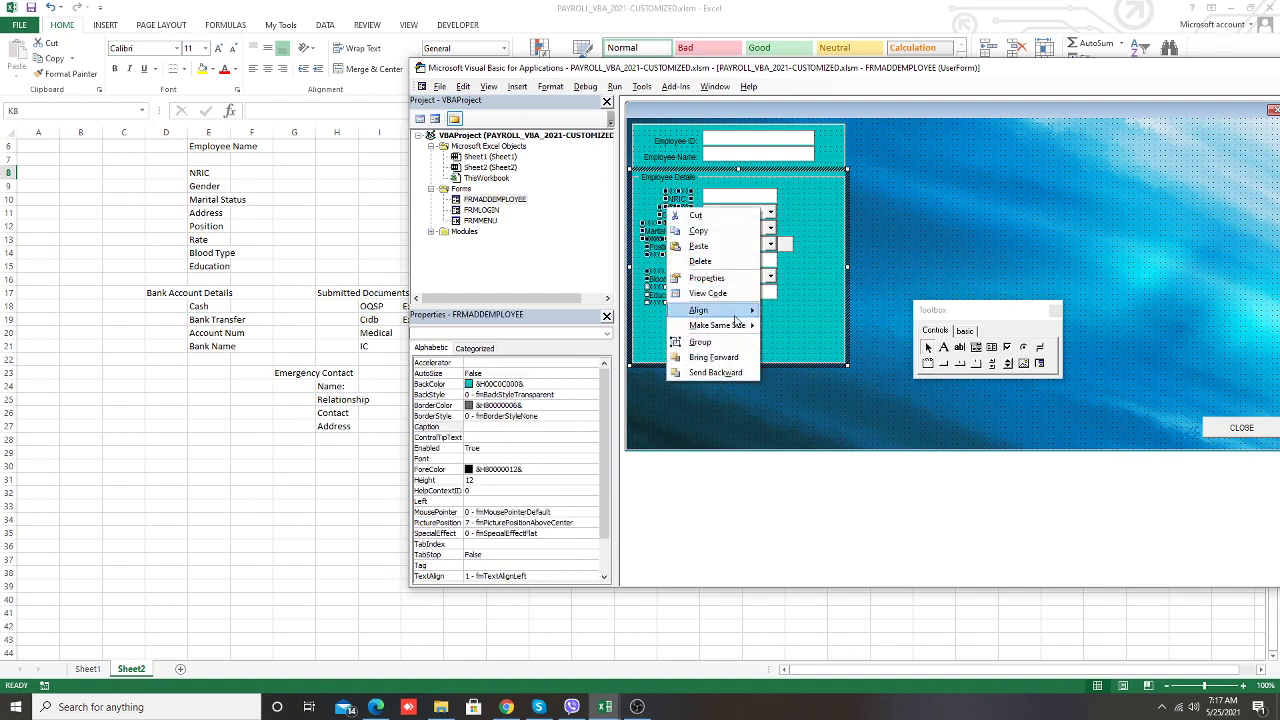
pyautogui.moveTo(698, 310)
pyautogui.click(794, 342)
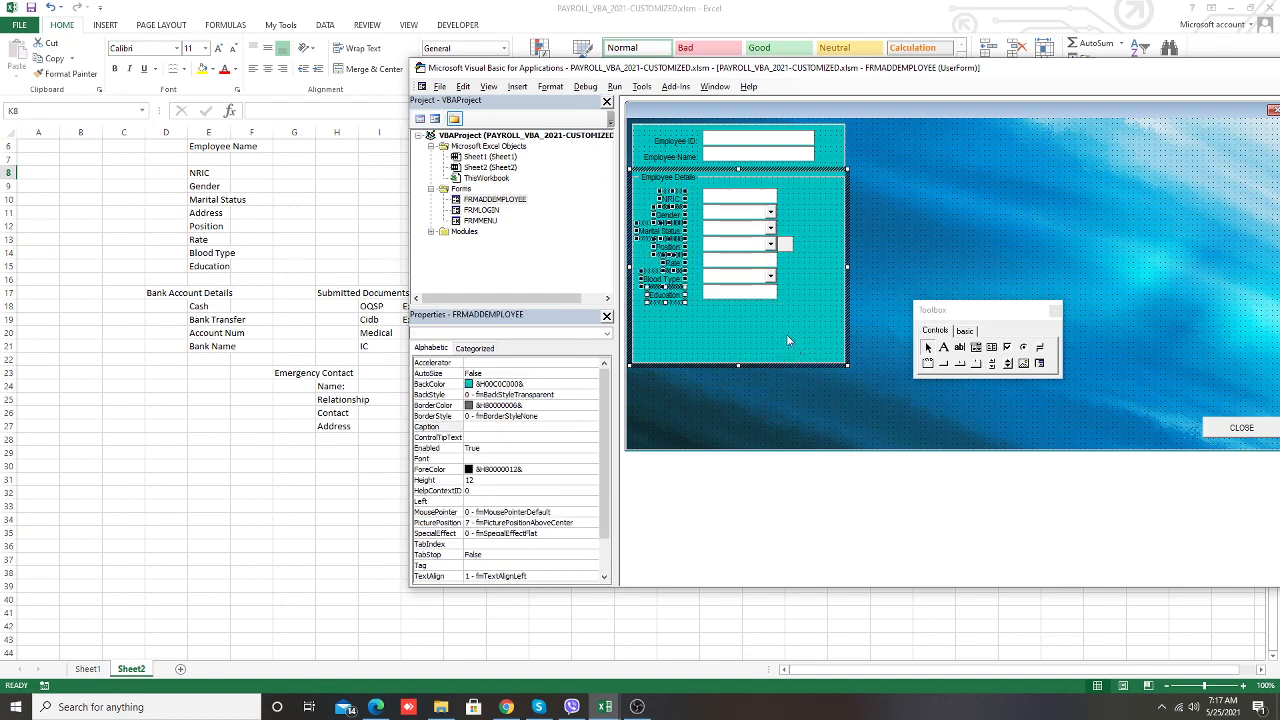
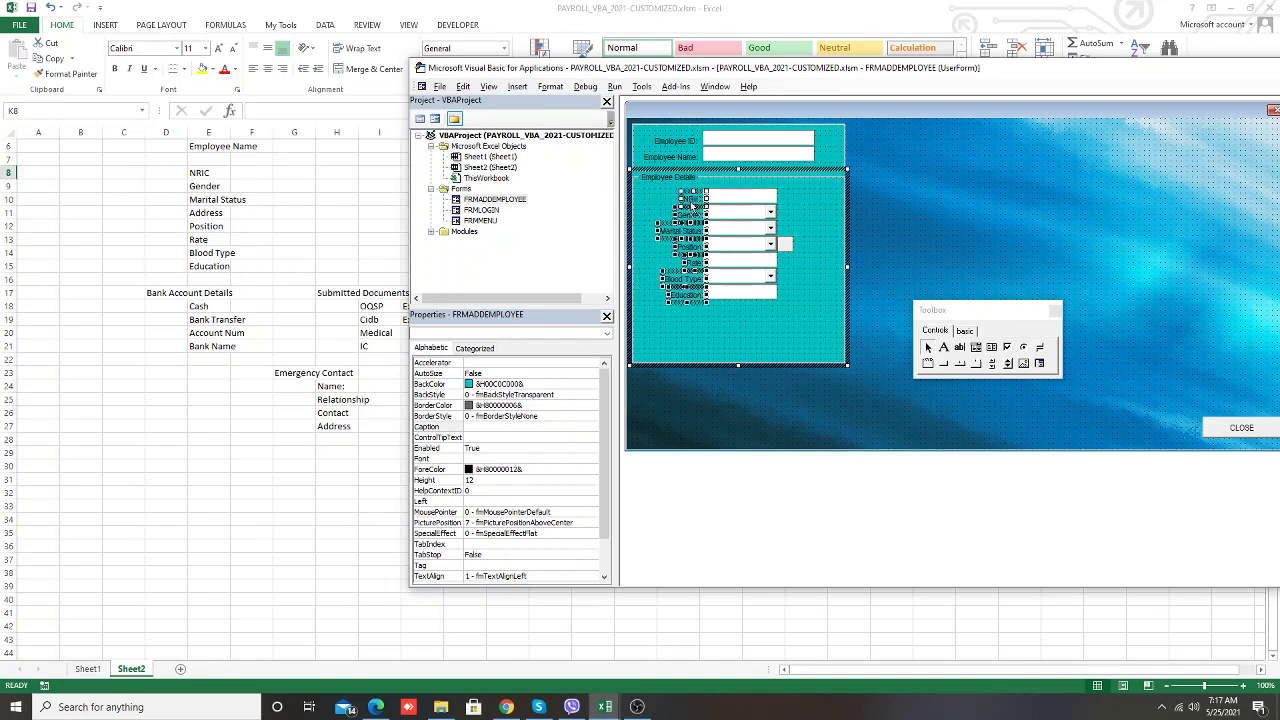
# Set the selected Employee Details labels' Left position to 12
pyautogui.moveTo(695, 203); pyautogui.dragTo(689, 203)
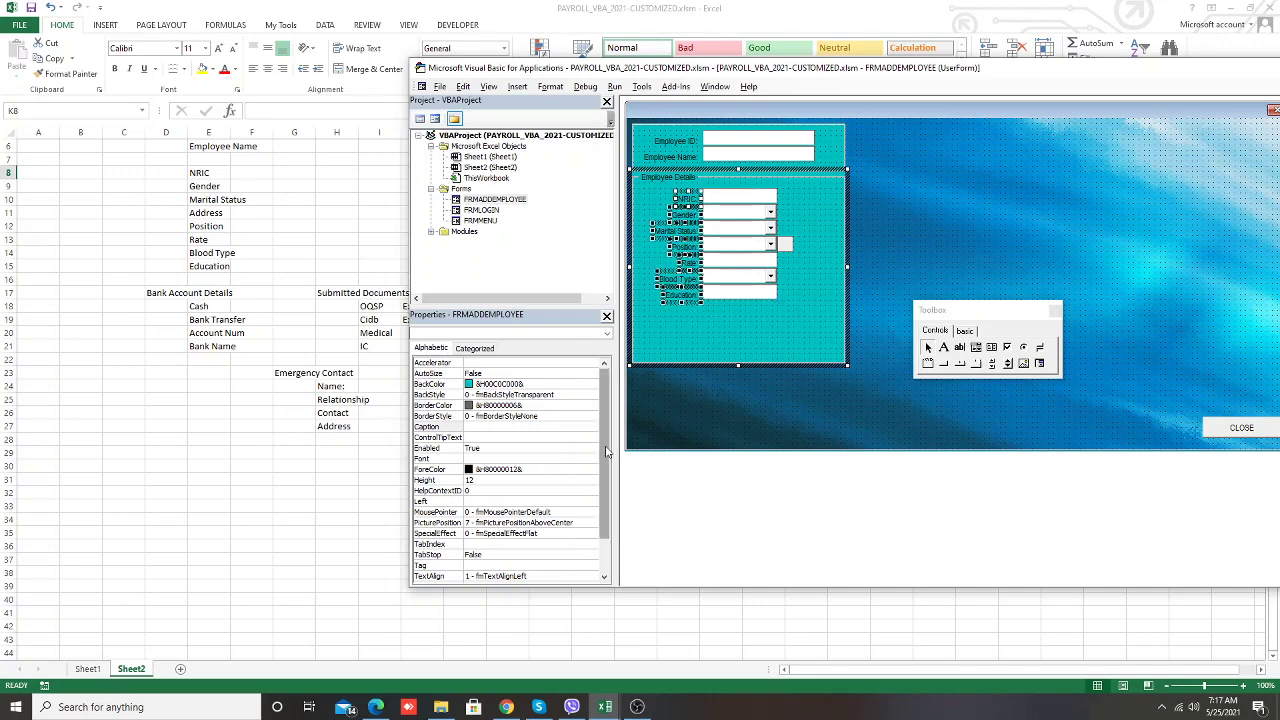
pyautogui.moveTo(602, 463); pyautogui.dragTo(601, 497)
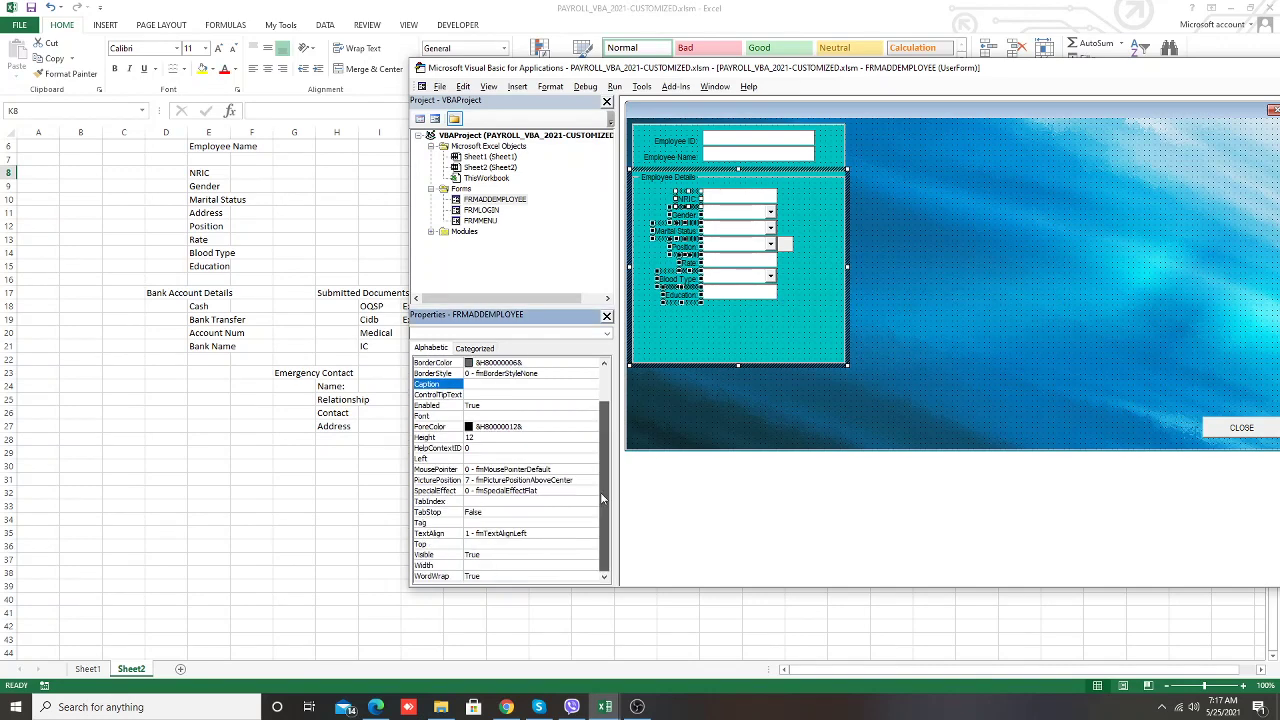
pyautogui.click(485, 460)
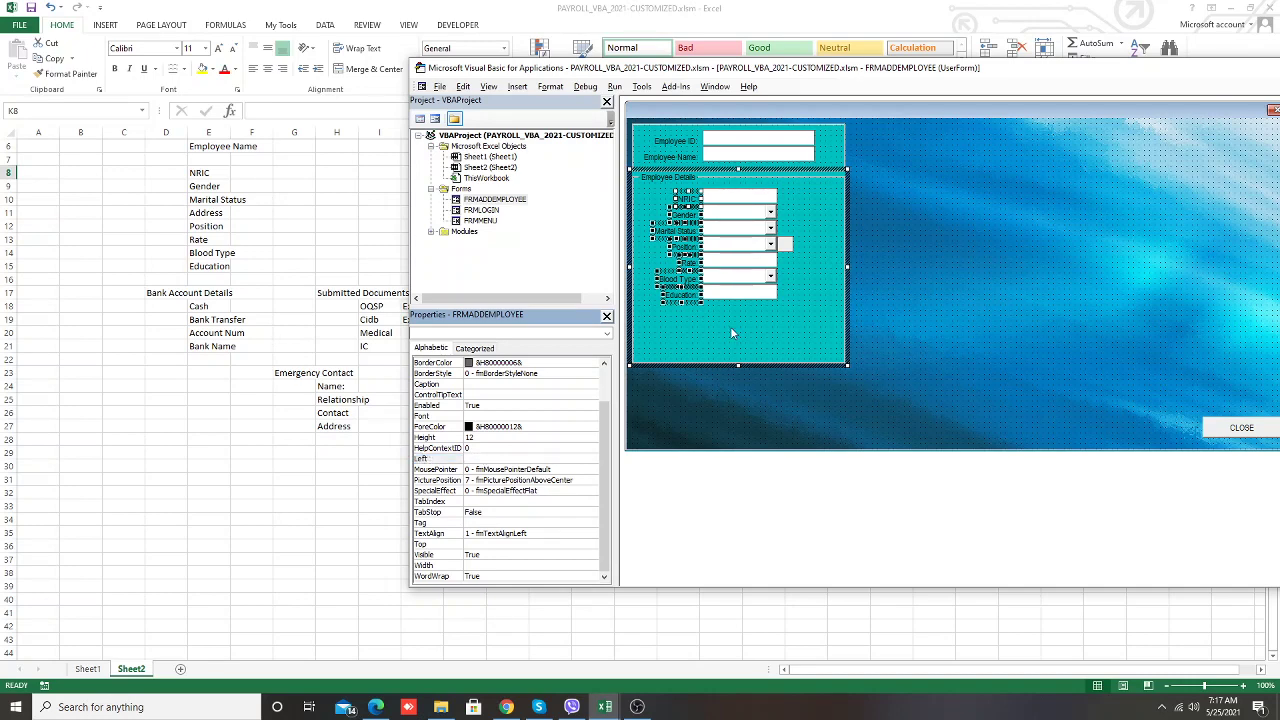
pyautogui.write('12')
pyautogui.press('Return')
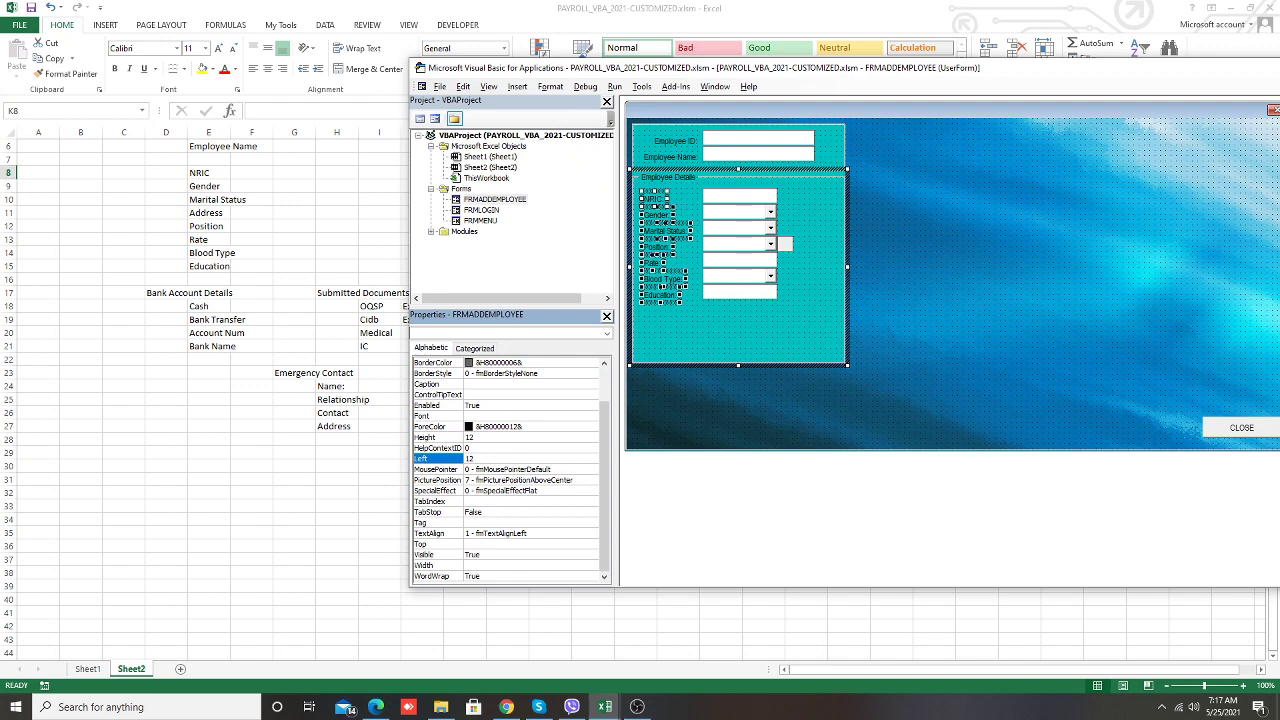
# Align the labels by their right edges so they sit flush beside the input boxes
pyautogui.click(468, 458)
pyautogui.rightClick(656, 206)
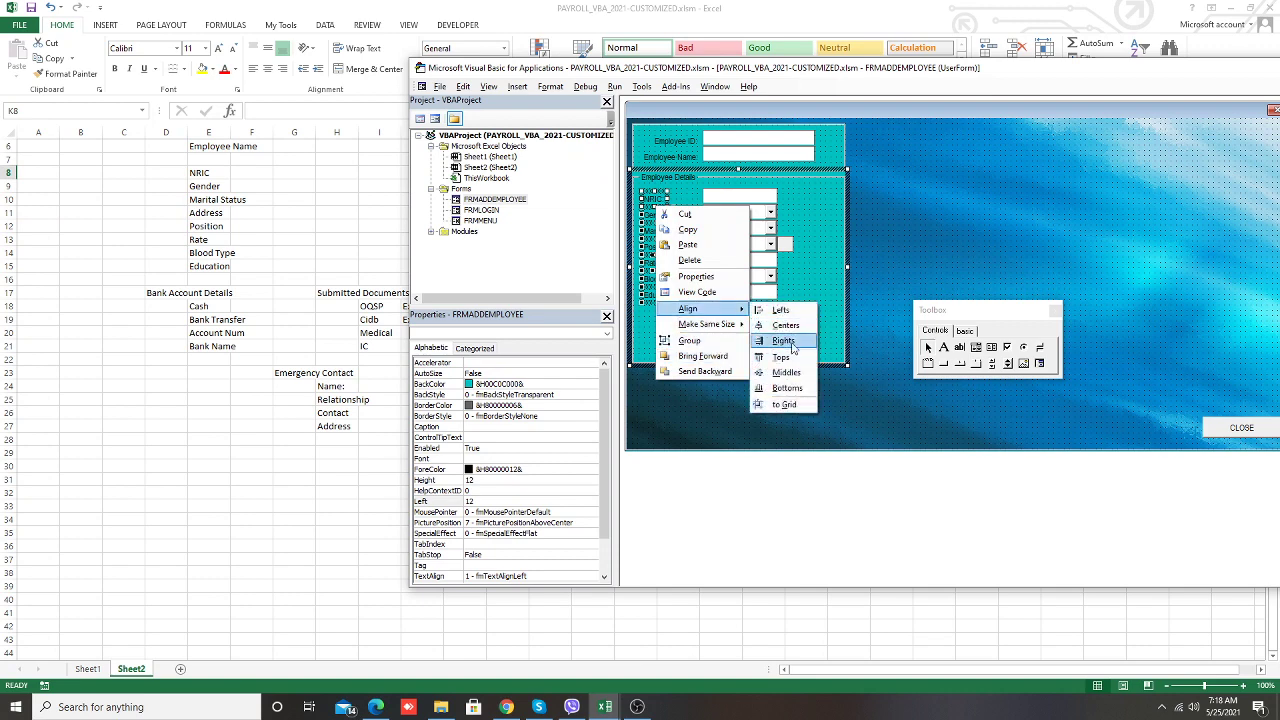
pyautogui.moveTo(706, 324)
pyautogui.click(773, 348)
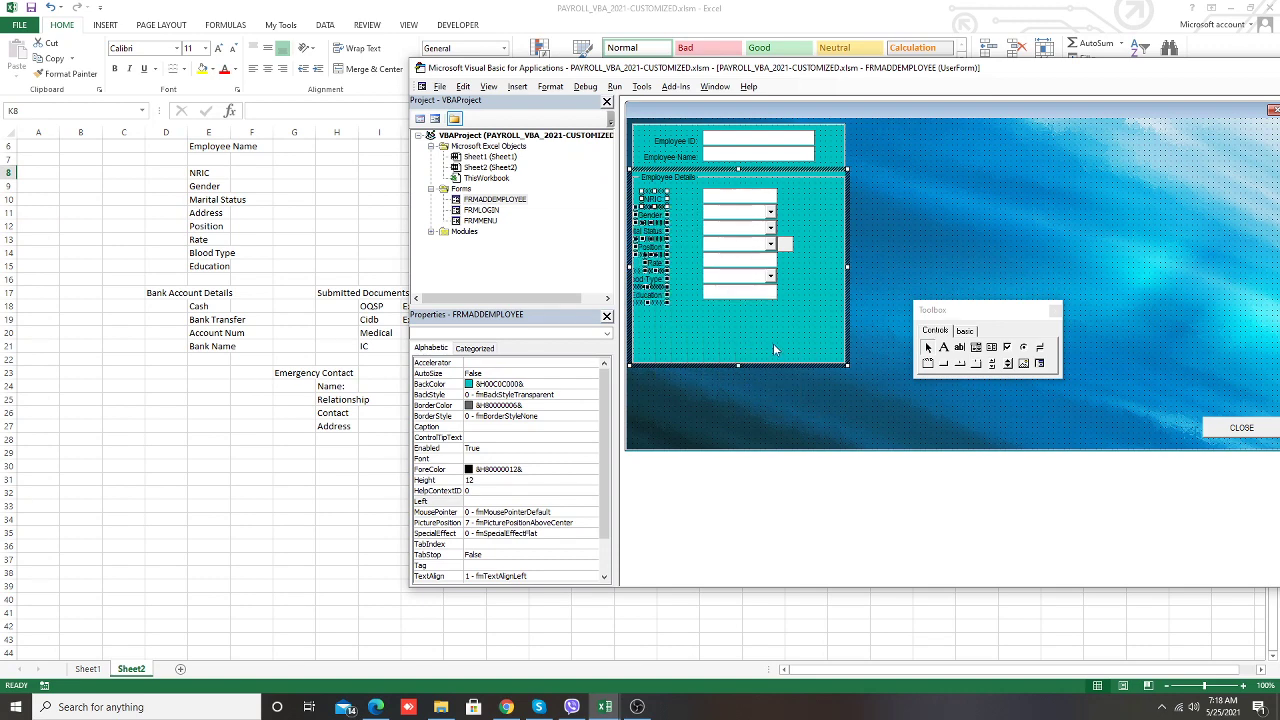
pyautogui.click(686, 203)
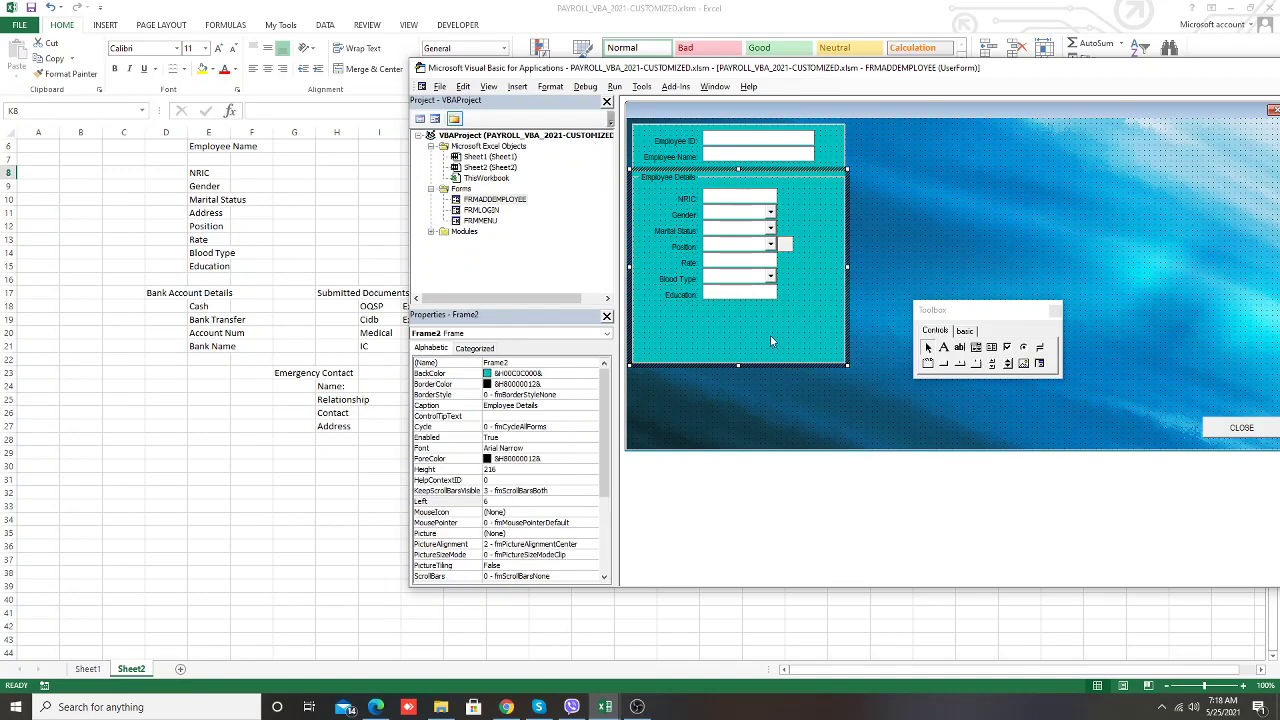
pyautogui.moveTo(718, 195); pyautogui.dragTo(752, 305)
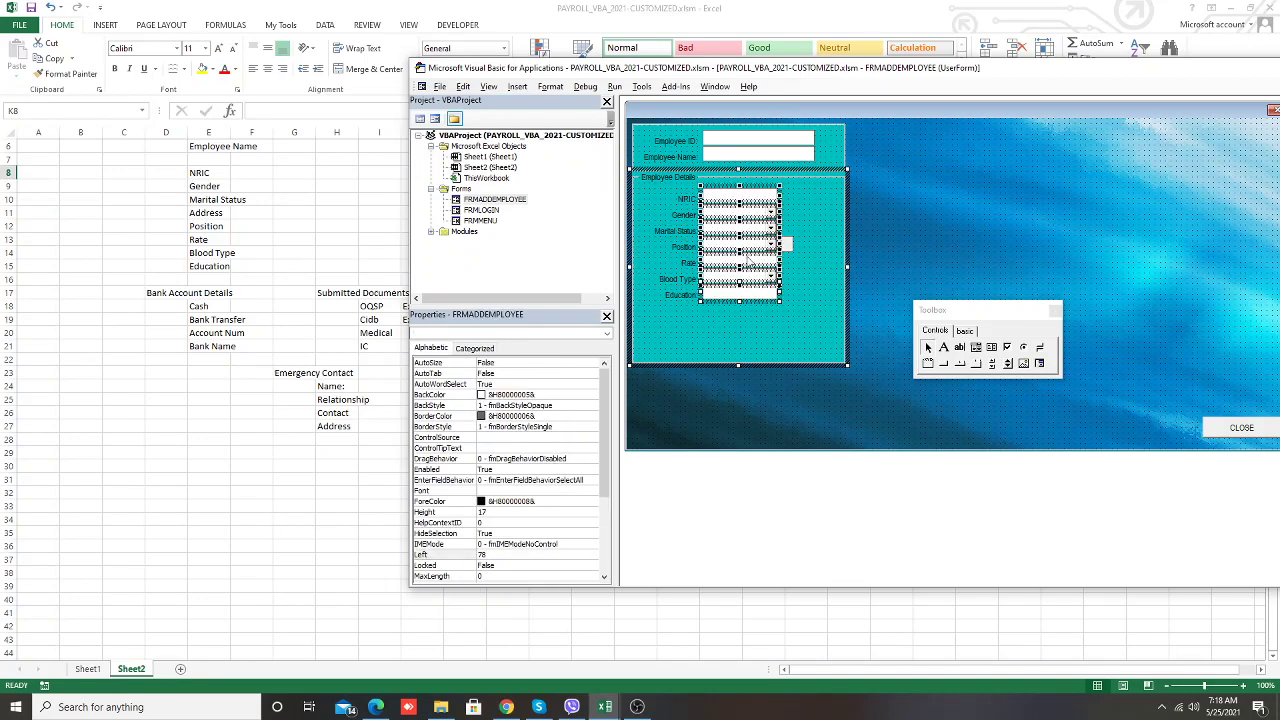
pyautogui.click(778, 340)
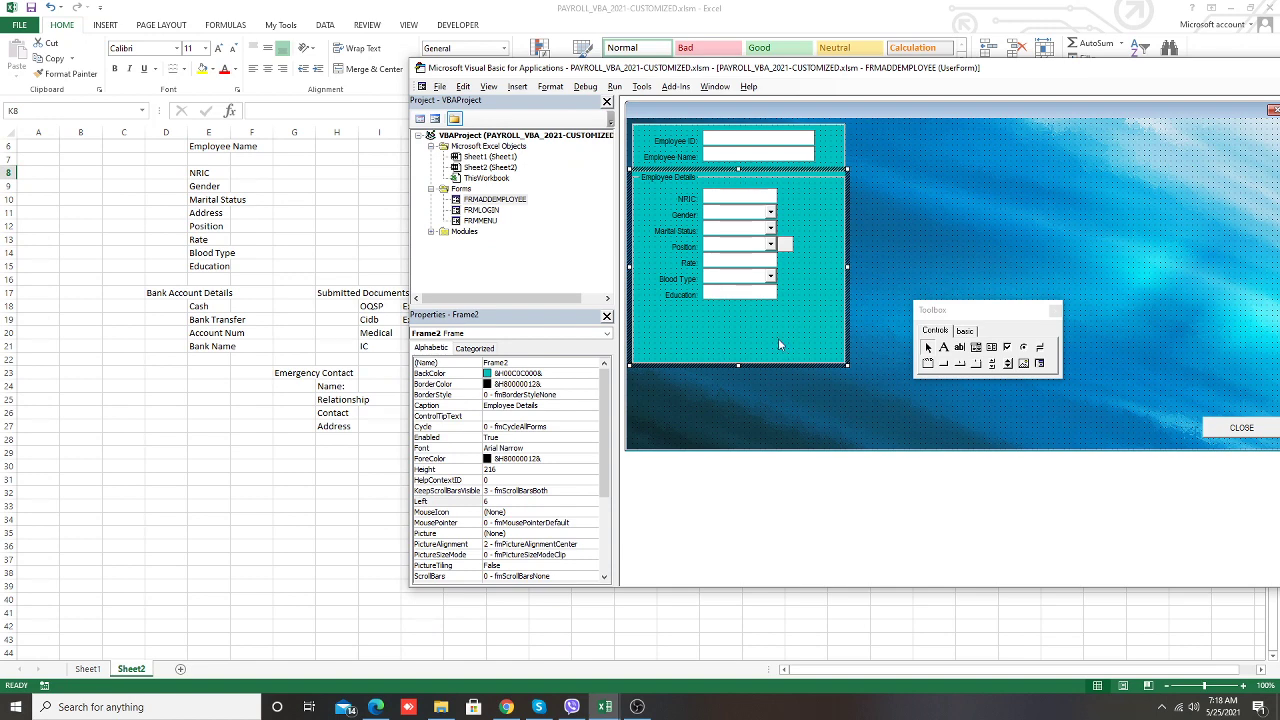
# In Edge, search the web for 'icon archive' and open the Icon Archive site
pyautogui.click(387, 708)
pyautogui.click(384, 50)
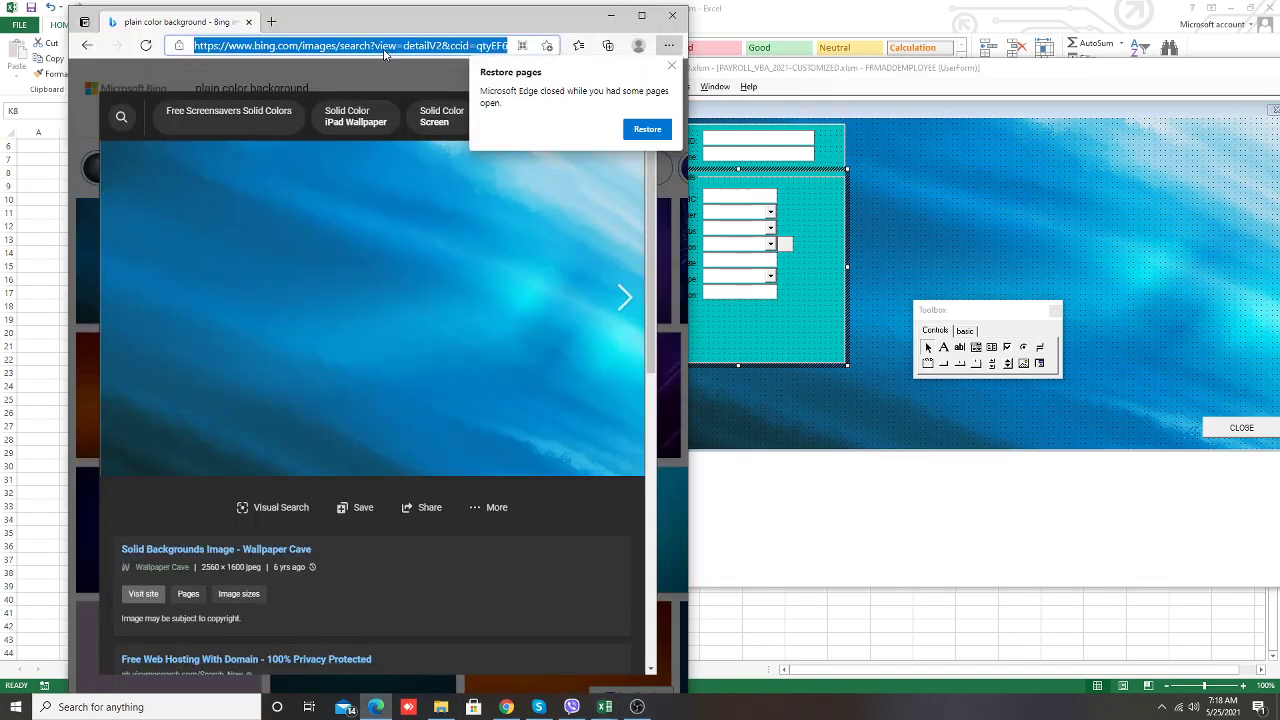
pyautogui.write('icon archive')
pyautogui.press('Return')
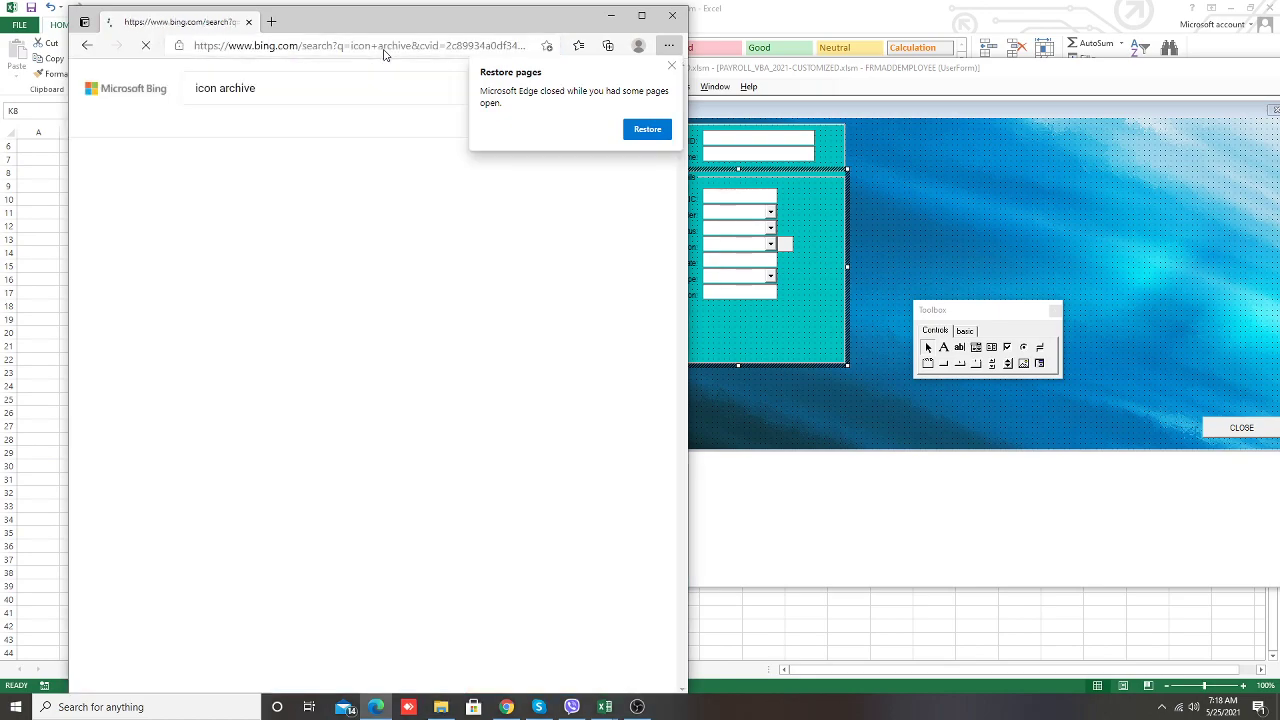
pyautogui.scroll(-2, 300, 450)
pyautogui.scroll(-5, 310, 420)
pyautogui.scroll(1, 318, 393)
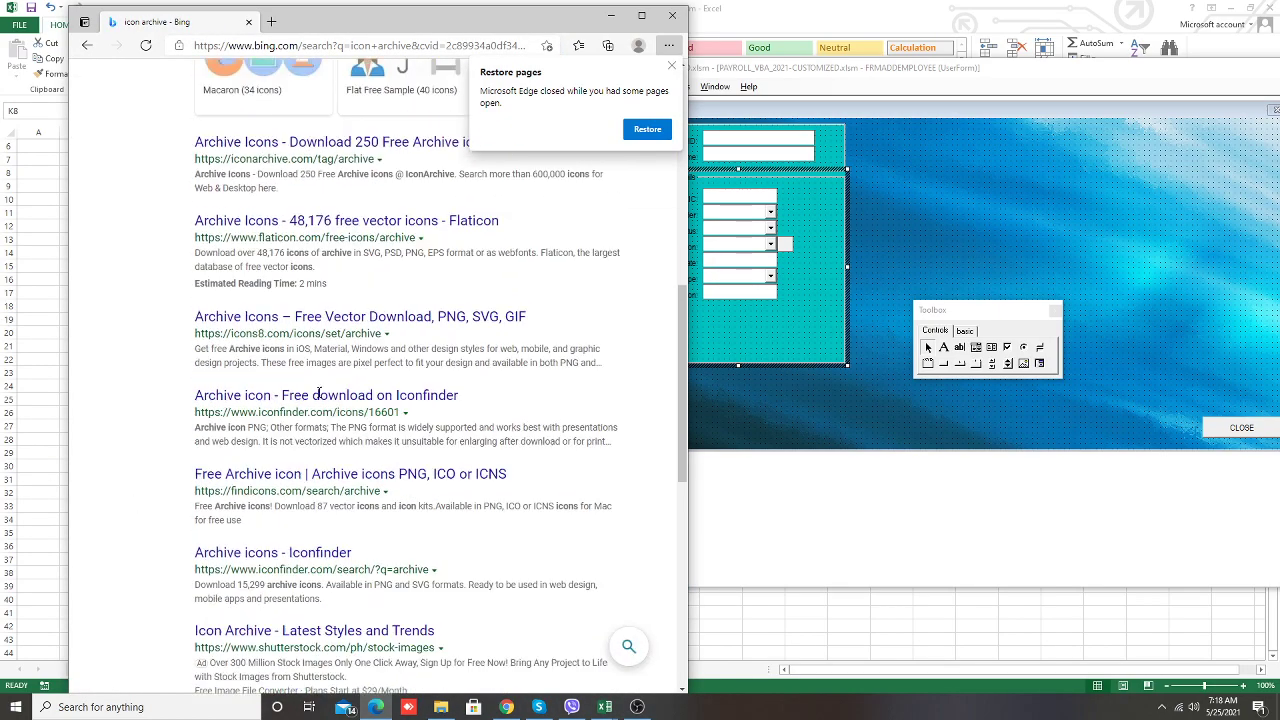
pyautogui.scroll(5, 318, 393)
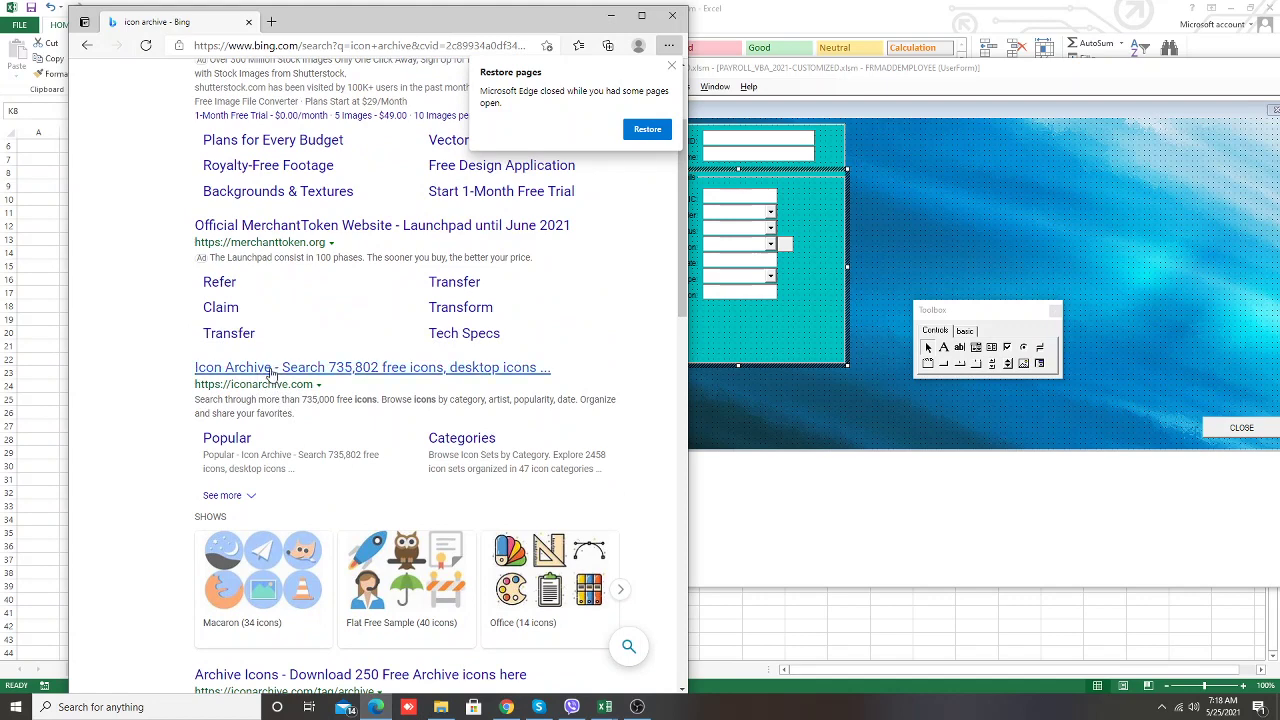
pyautogui.click(270, 373)
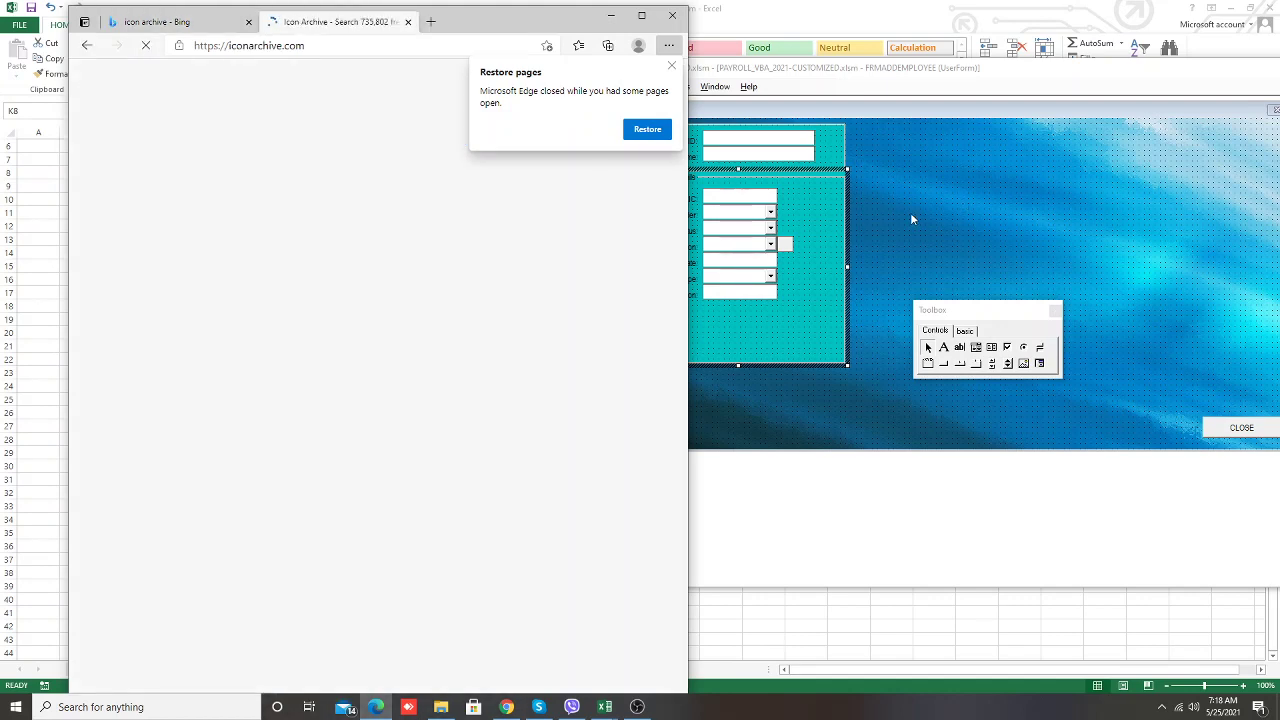
# Search Icon Archive for 'add' and browse the results
pyautogui.click(248, 194)
pyautogui.write('add')
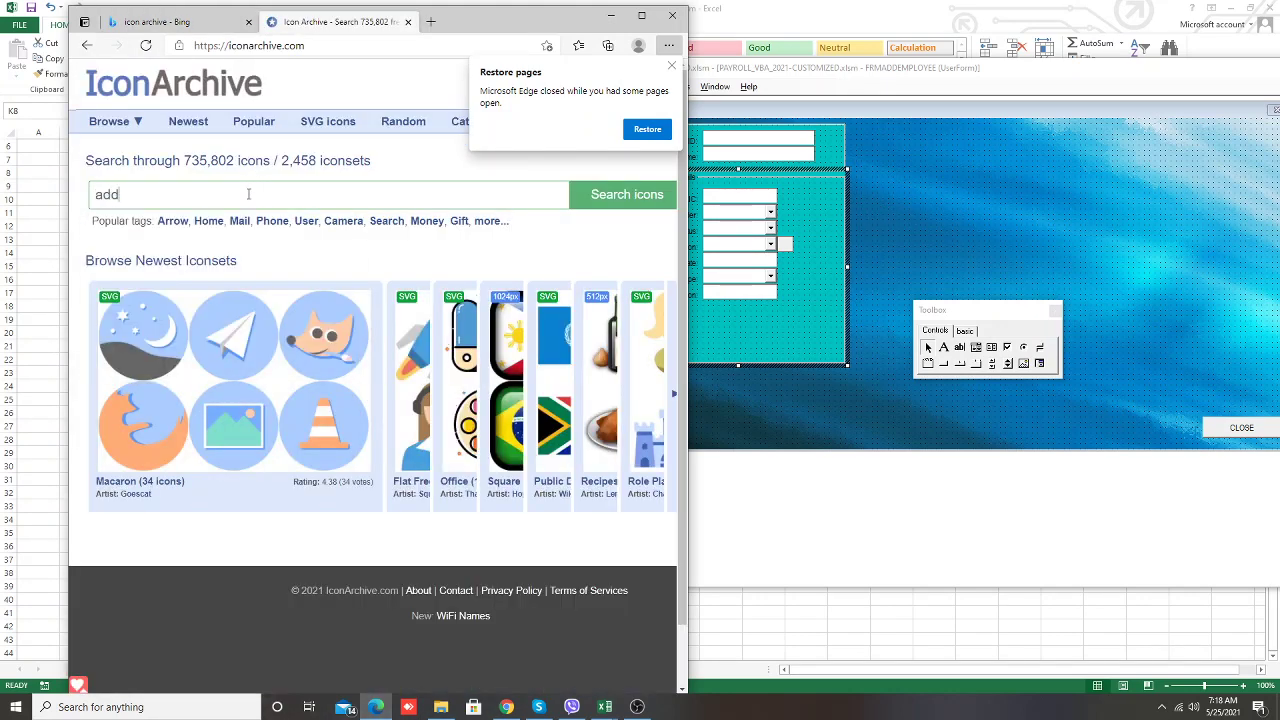
pyautogui.click(627, 196)
pyautogui.moveTo(456, 400)
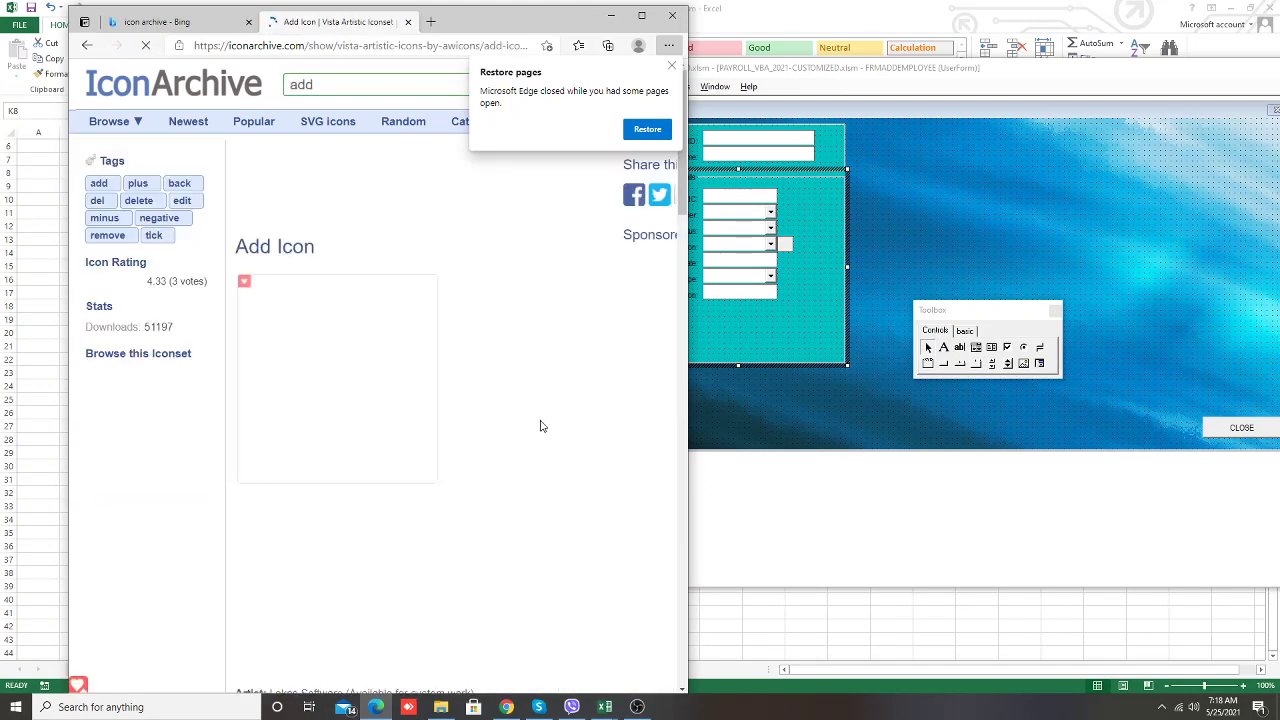
pyautogui.scroll(-1, 396, 551)
pyautogui.scroll(-2, 396, 551)
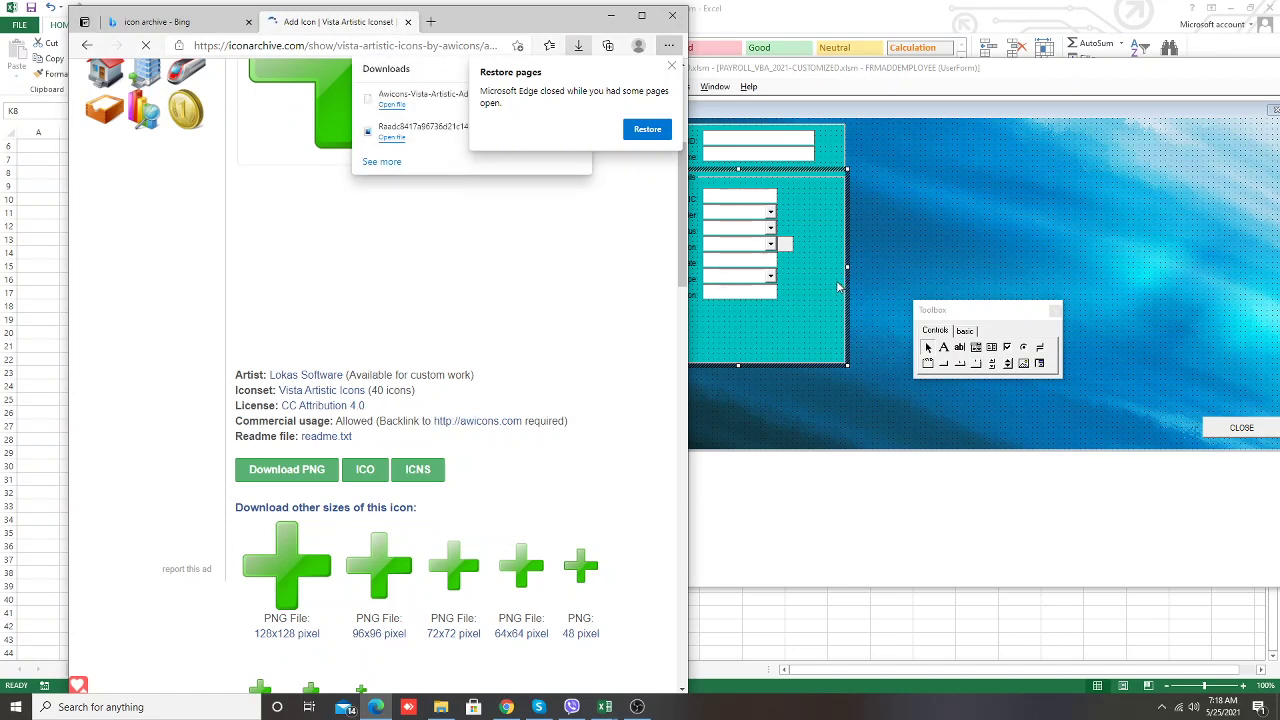
# Draw an image box beside Position and load the downloaded Add icon as its picture
pyautogui.click(838, 287)
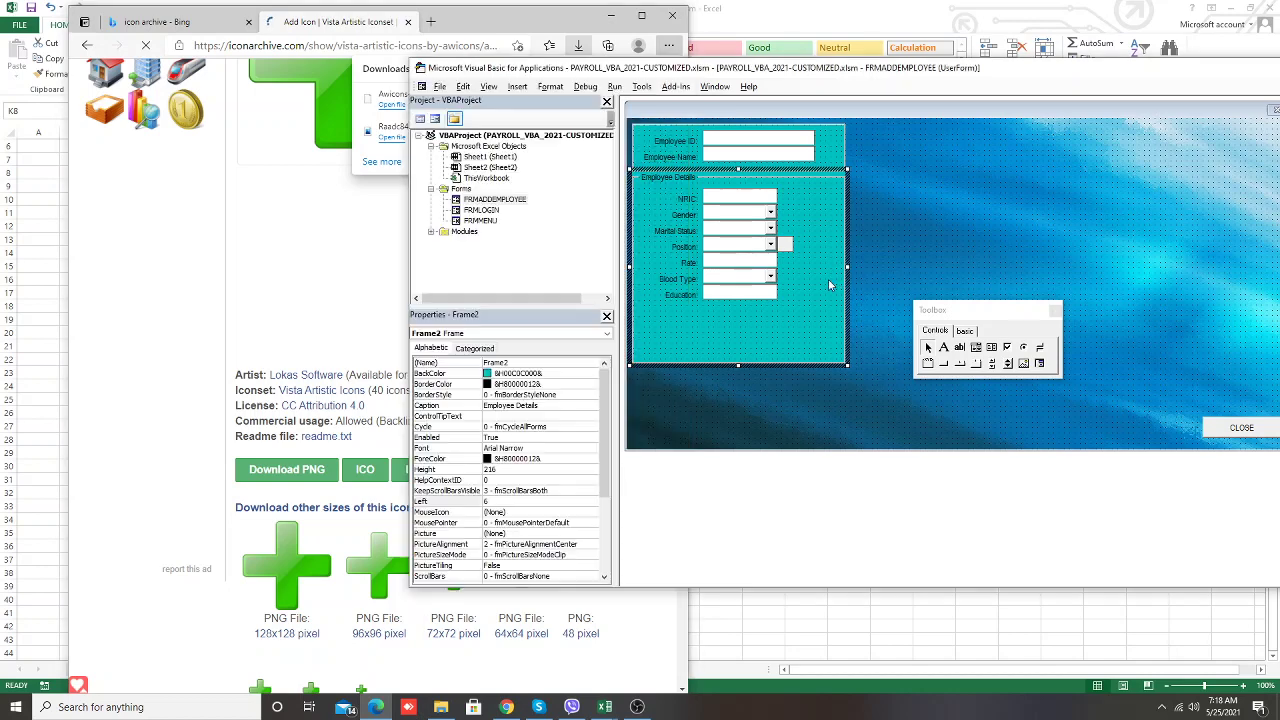
pyautogui.moveTo(787, 248); pyautogui.dragTo(788, 250)
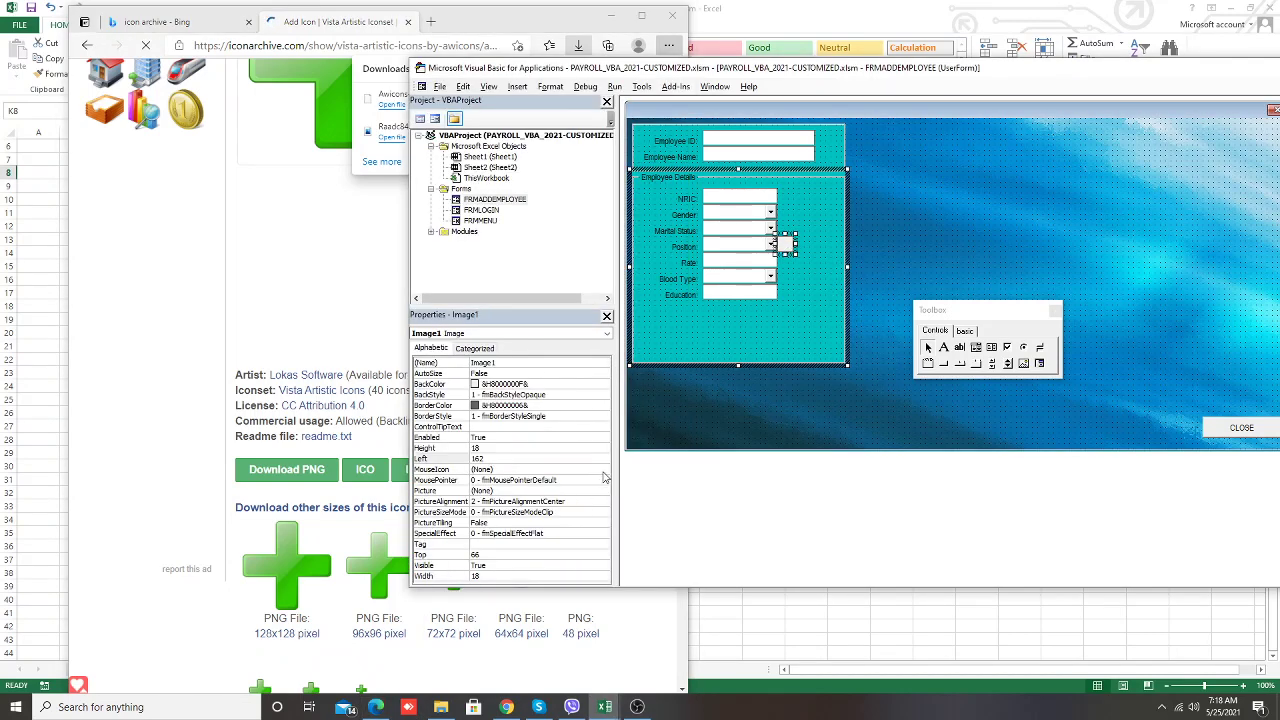
pyautogui.click(510, 490)
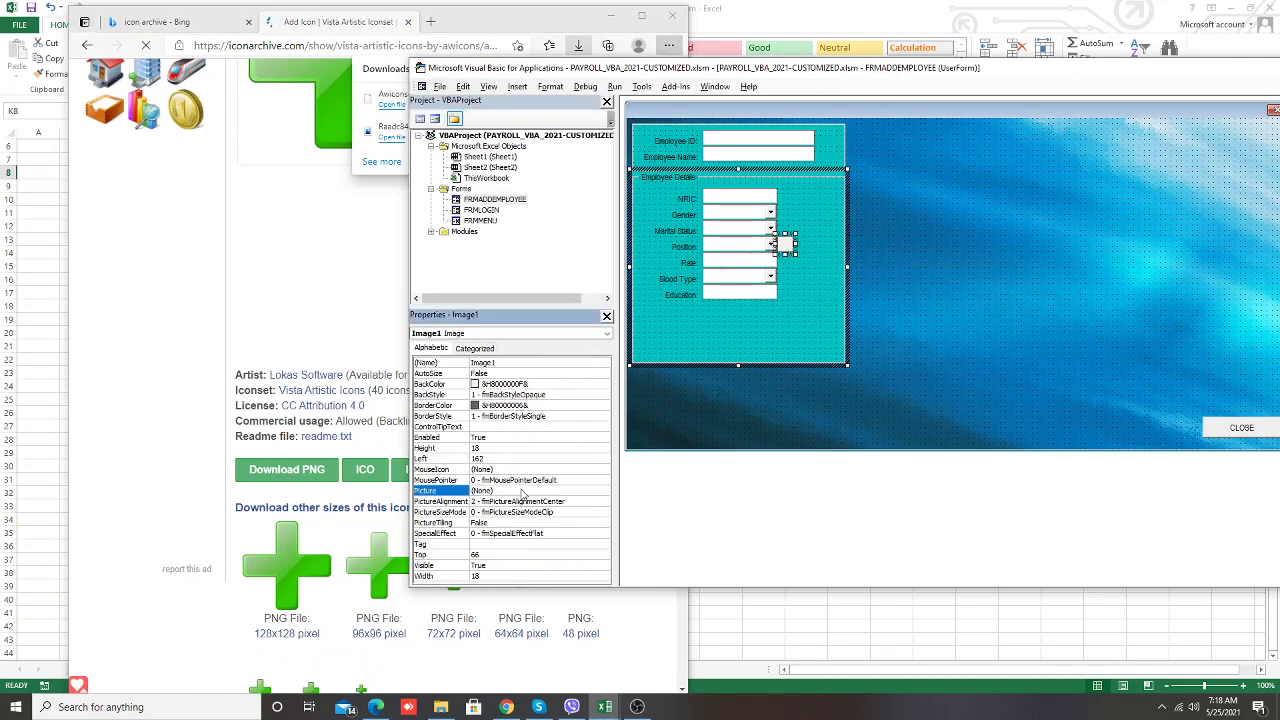
pyautogui.click(604, 492)
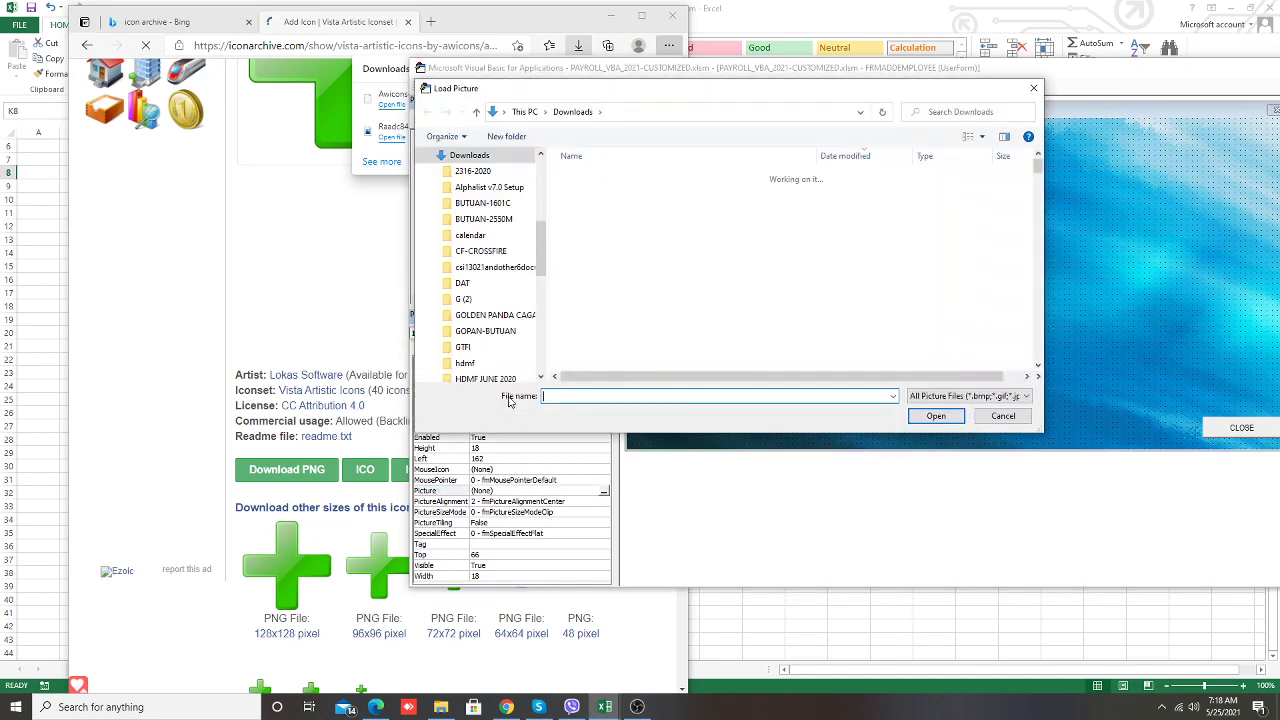
pyautogui.click(591, 200)
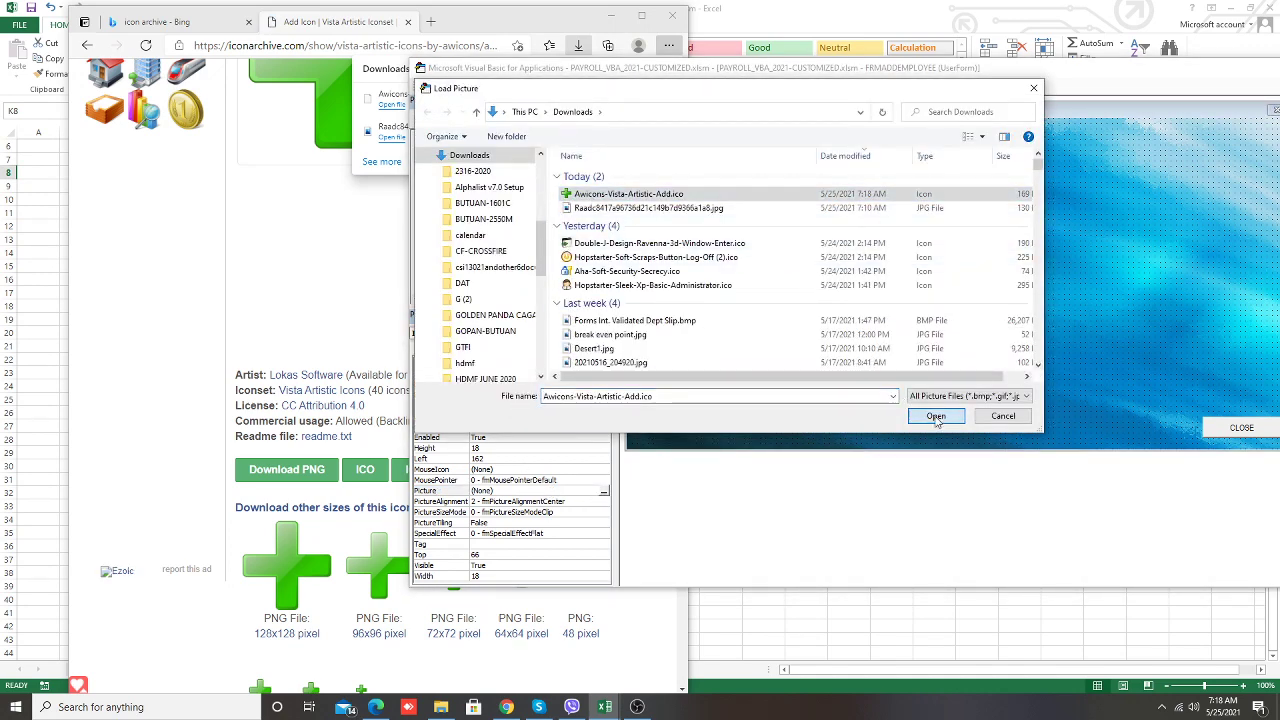
pyautogui.click(936, 416)
pyautogui.click(812, 313)
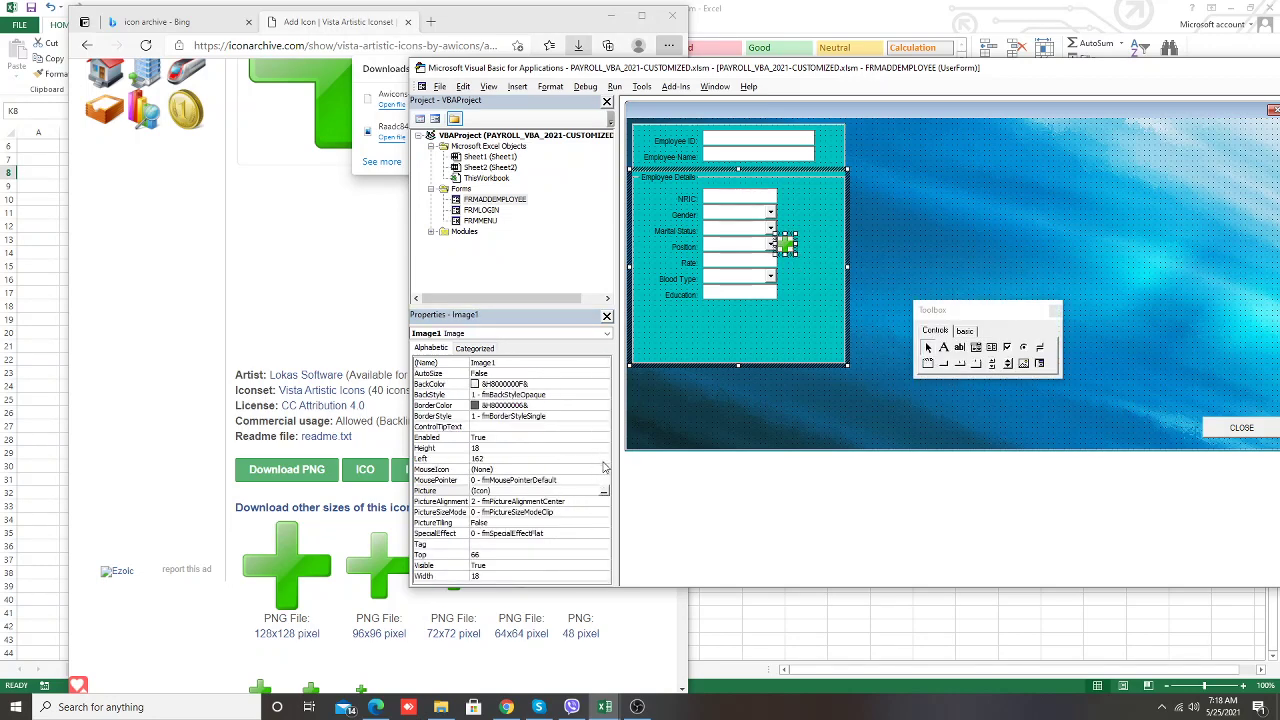
# Make the image background transparent and remove its border
pyautogui.click(592, 416)
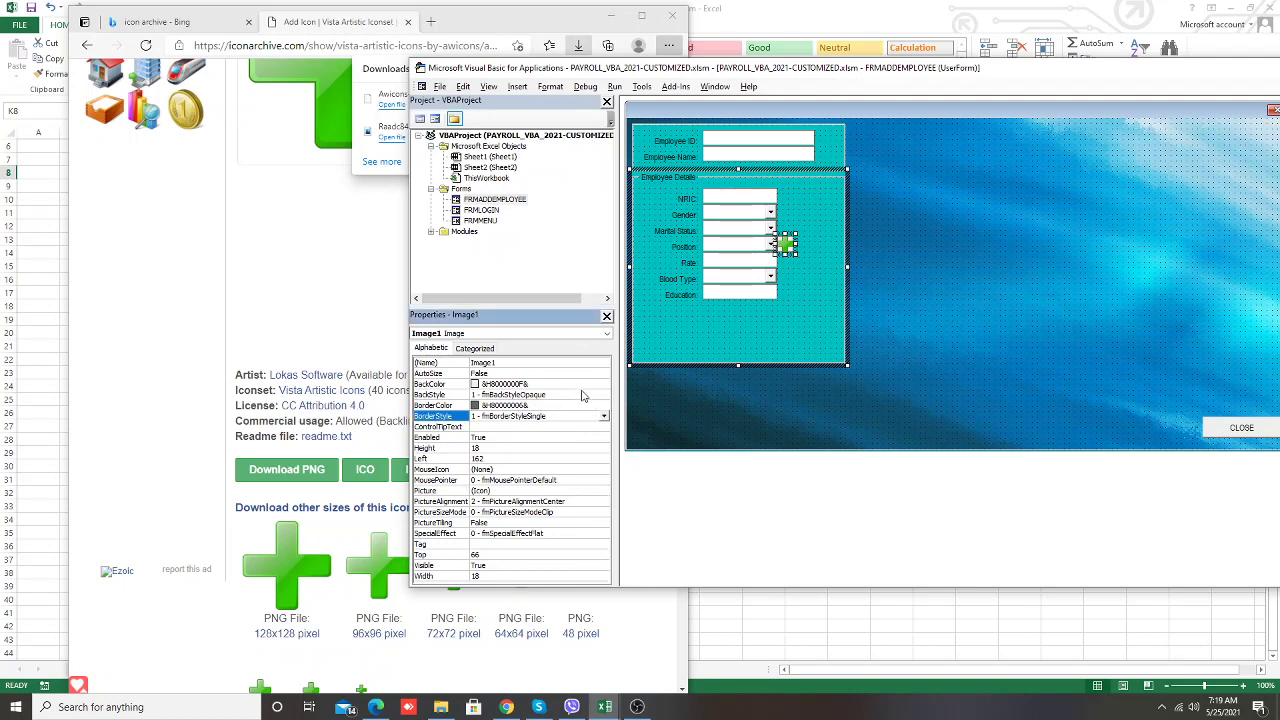
pyautogui.click(583, 396)
pyautogui.click(604, 395)
pyautogui.click(530, 405)
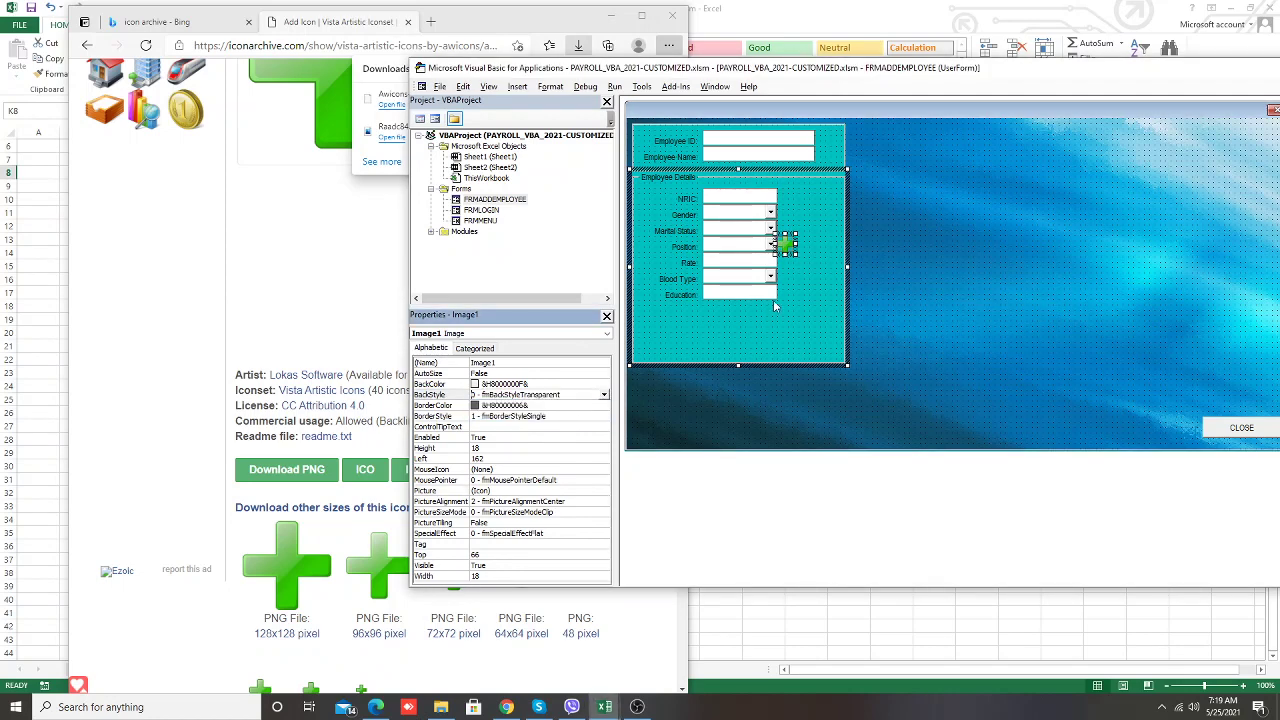
pyautogui.click(790, 296)
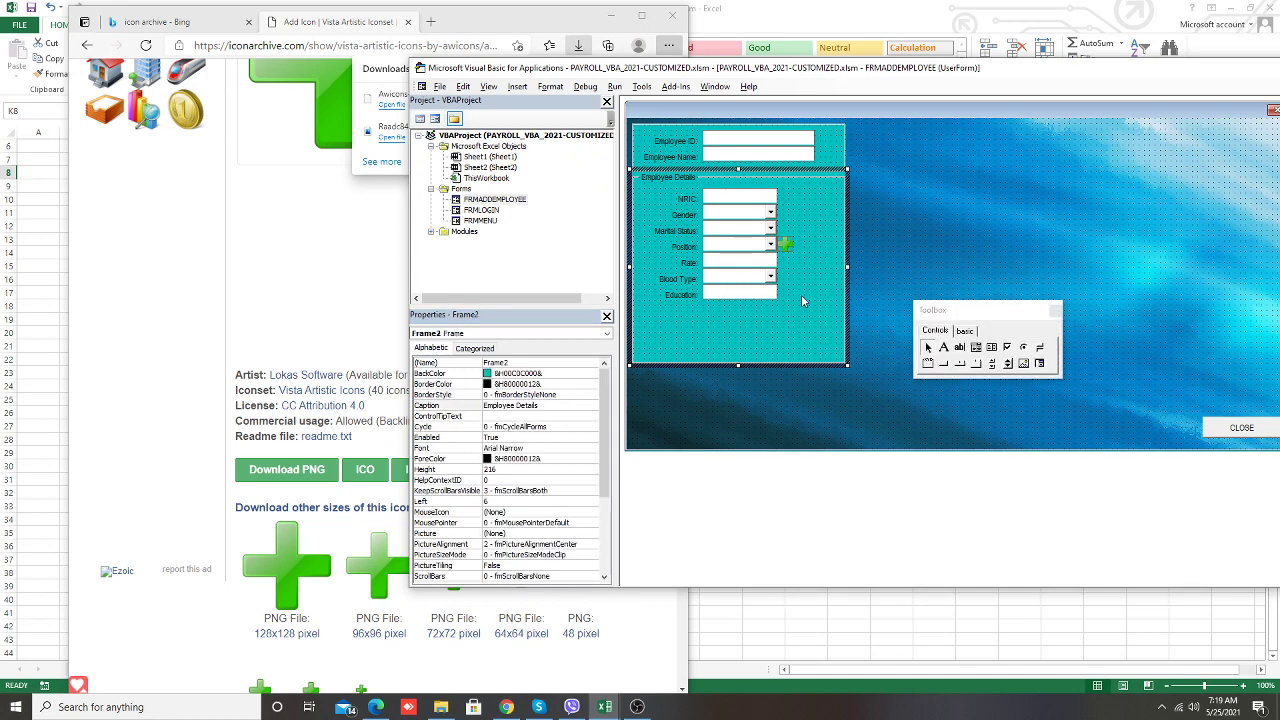
pyautogui.click(785, 244)
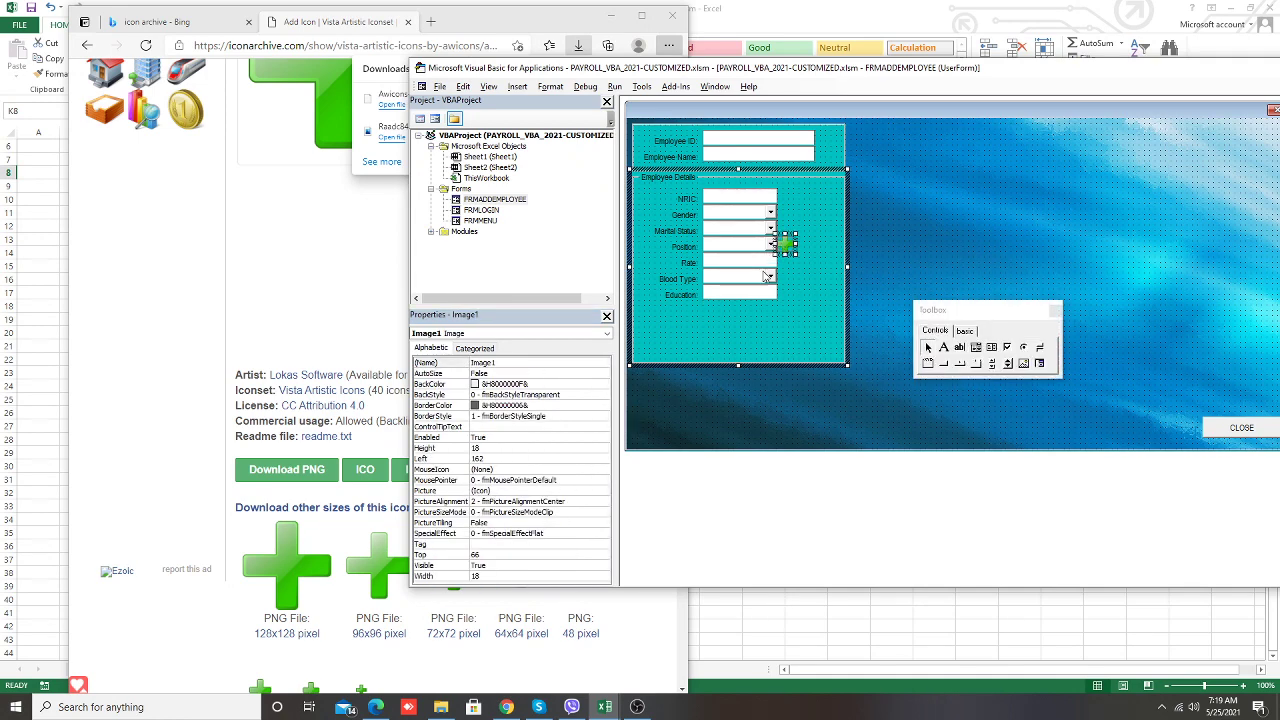
pyautogui.click(566, 421)
pyautogui.click(604, 416)
pyautogui.click(520, 428)
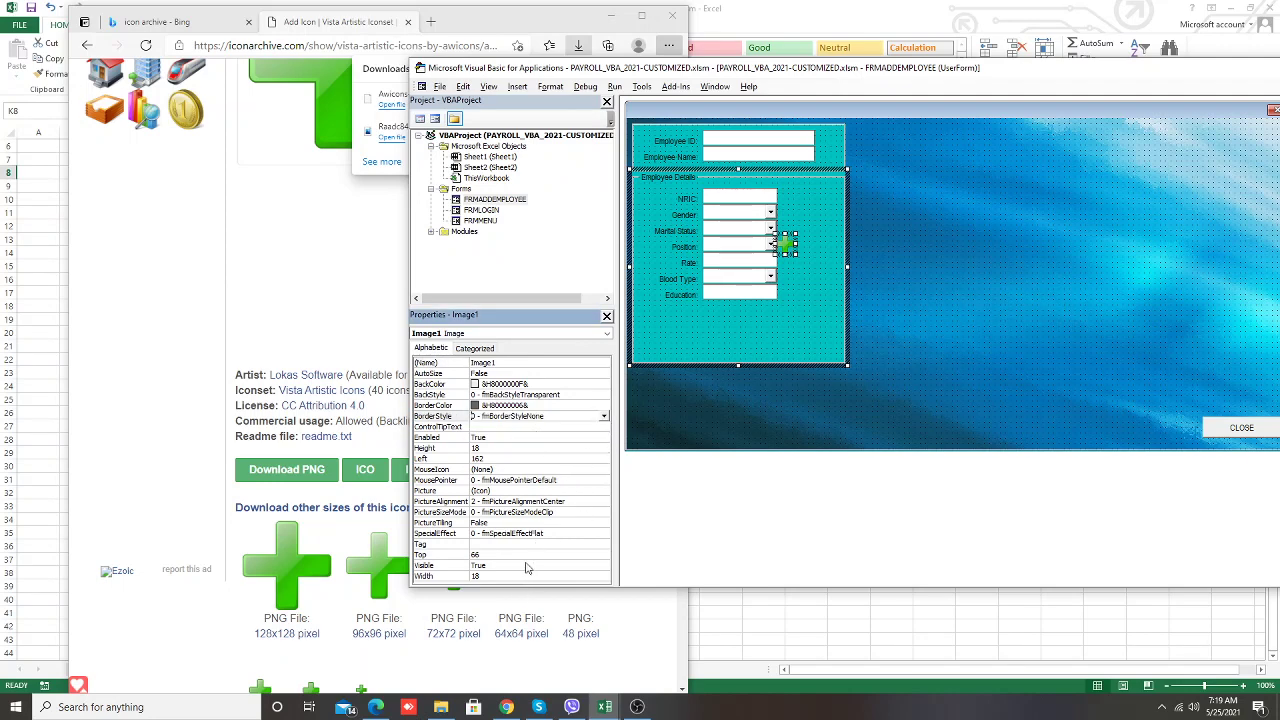
# Set the image's PictureSizeMode to 1 - fmPictureSizeModeStretch and reselect it
pyautogui.click(603, 514)
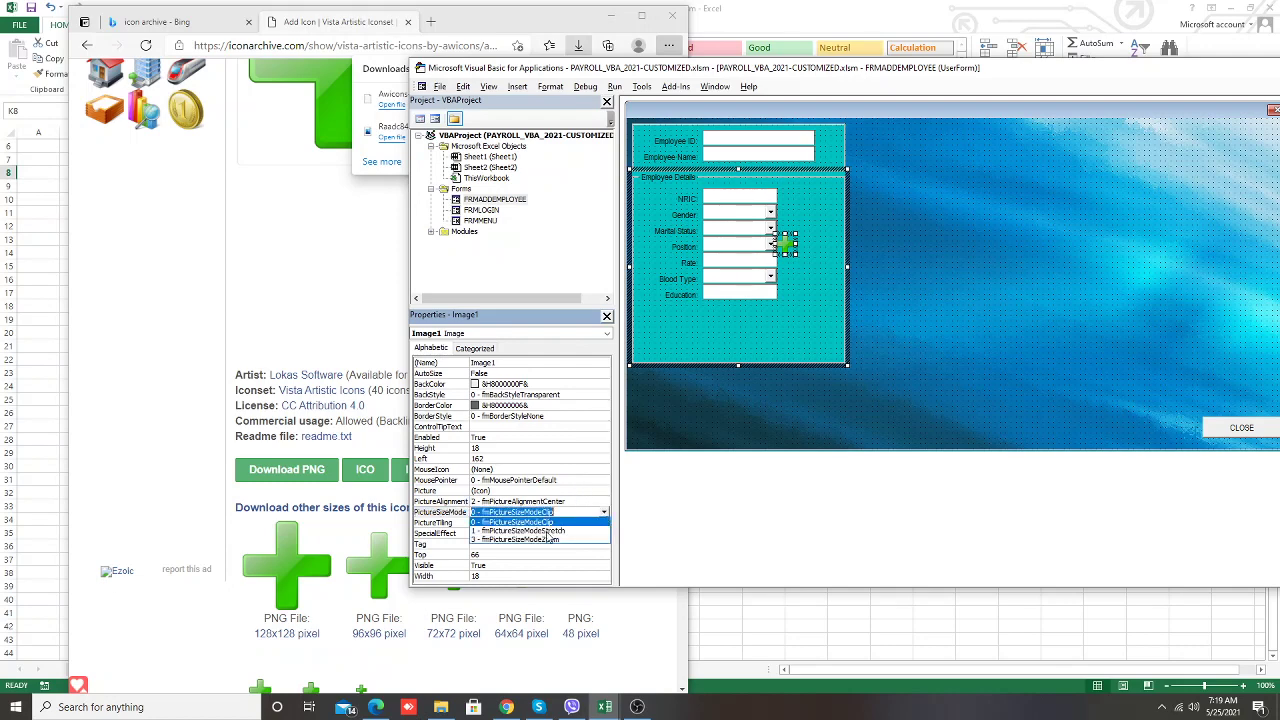
pyautogui.click(546, 540)
pyautogui.click(797, 300)
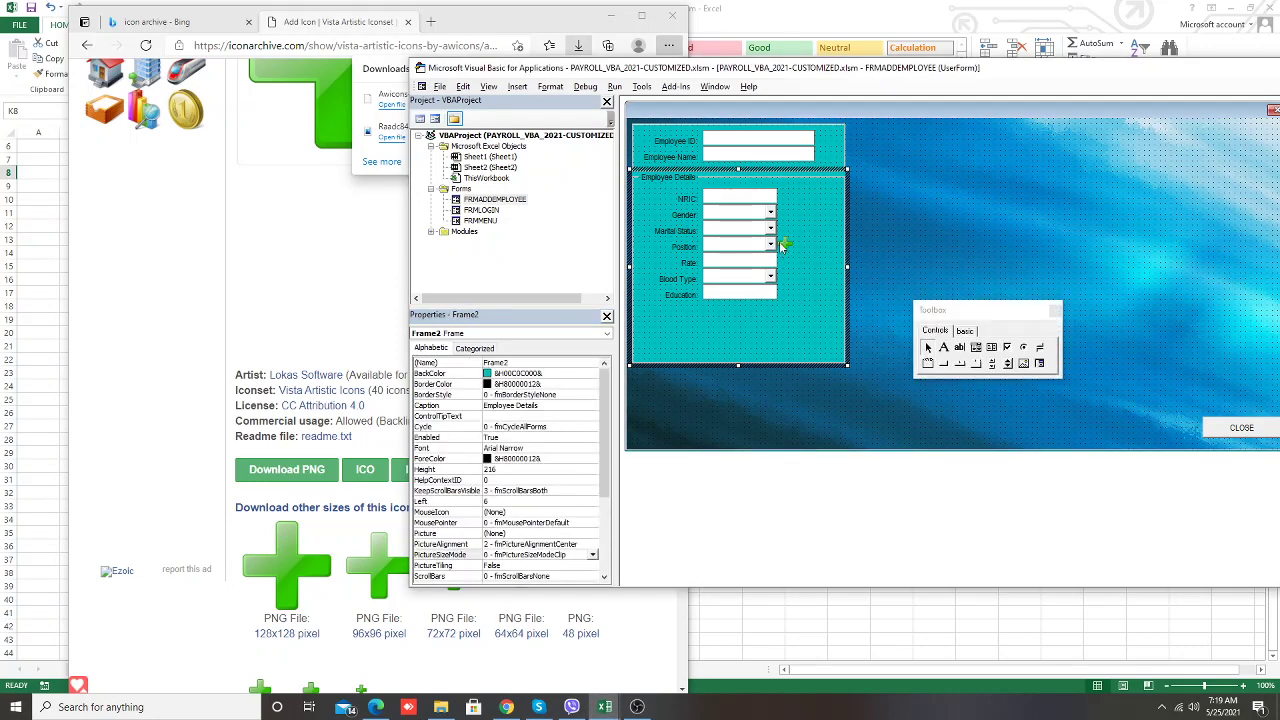
pyautogui.click(785, 246)
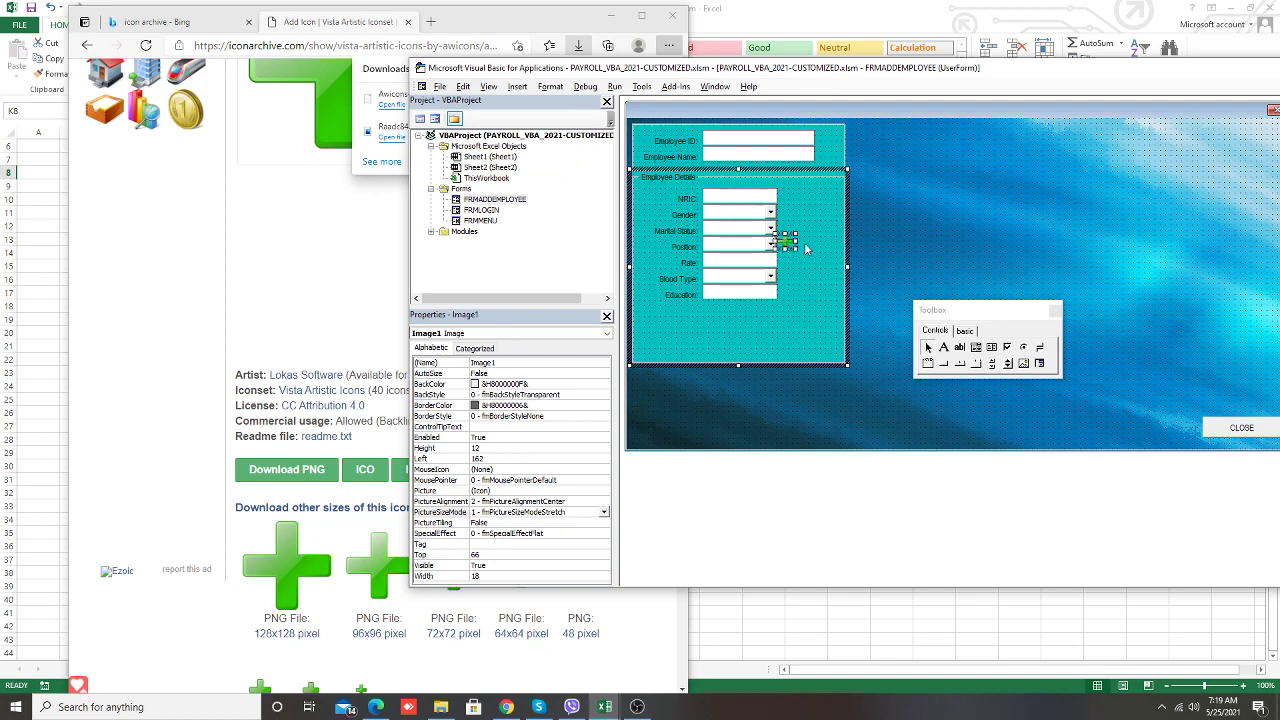
# Narrow the green plus icon and move it beside the Position field
pyautogui.moveTo(797, 242); pyautogui.dragTo(792, 243)
pyautogui.moveTo(785, 248); pyautogui.dragTo(785, 254)
pyautogui.click(811, 292)
pyautogui.click(782, 247)
pyautogui.moveTo(780, 246); pyautogui.dragTo(780, 240)
pyautogui.click(815, 283)
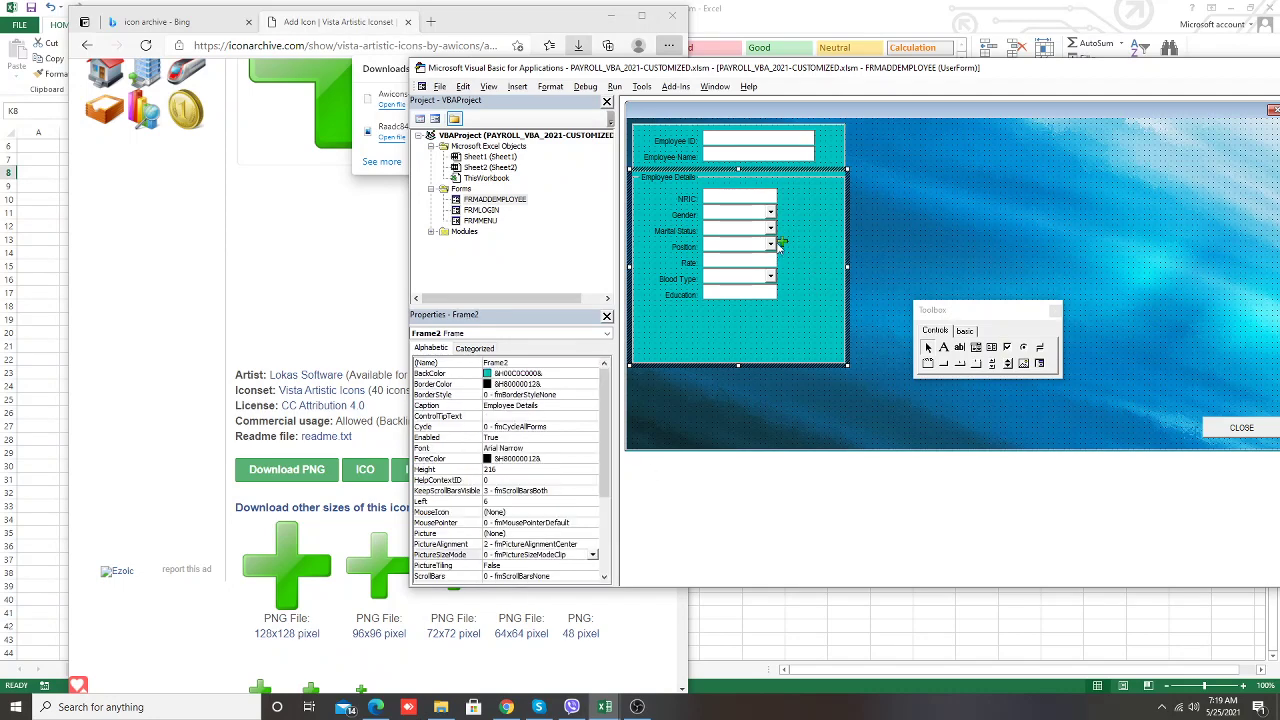
# Set the Employee Details frame's Top to 60
pyautogui.moveTo(604, 430); pyautogui.dragTo(604, 505)
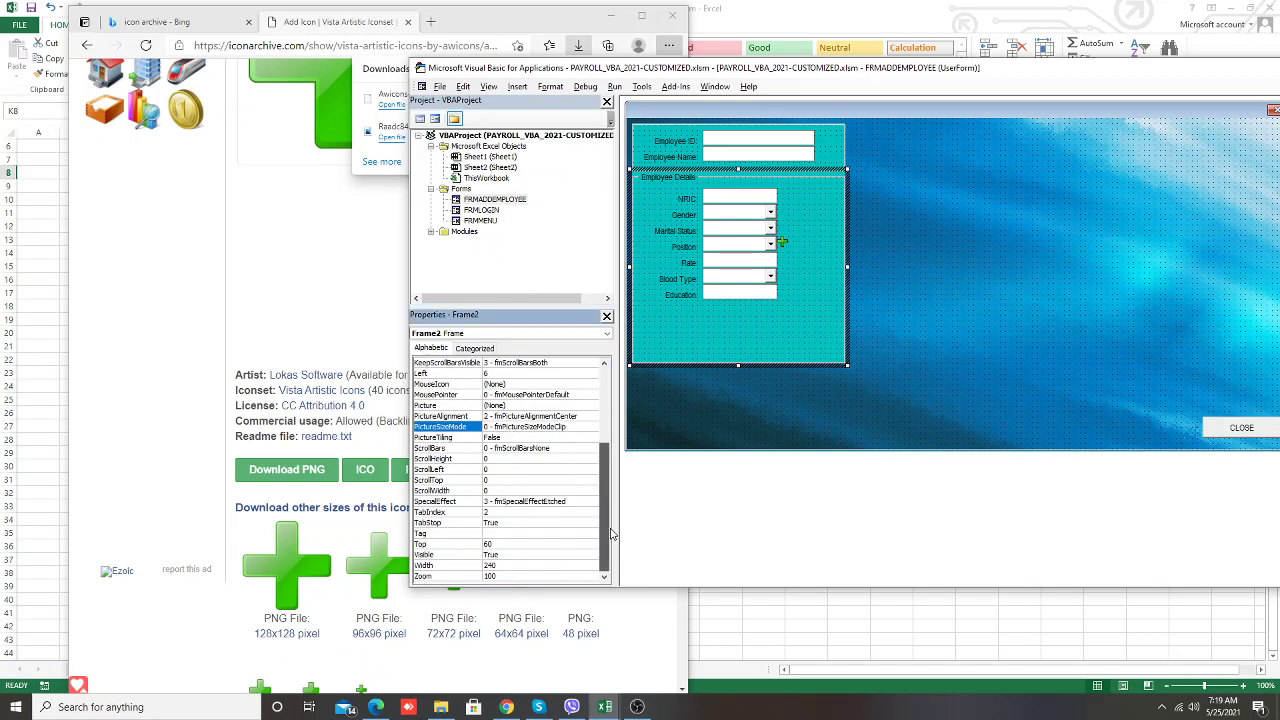
pyautogui.click(517, 541)
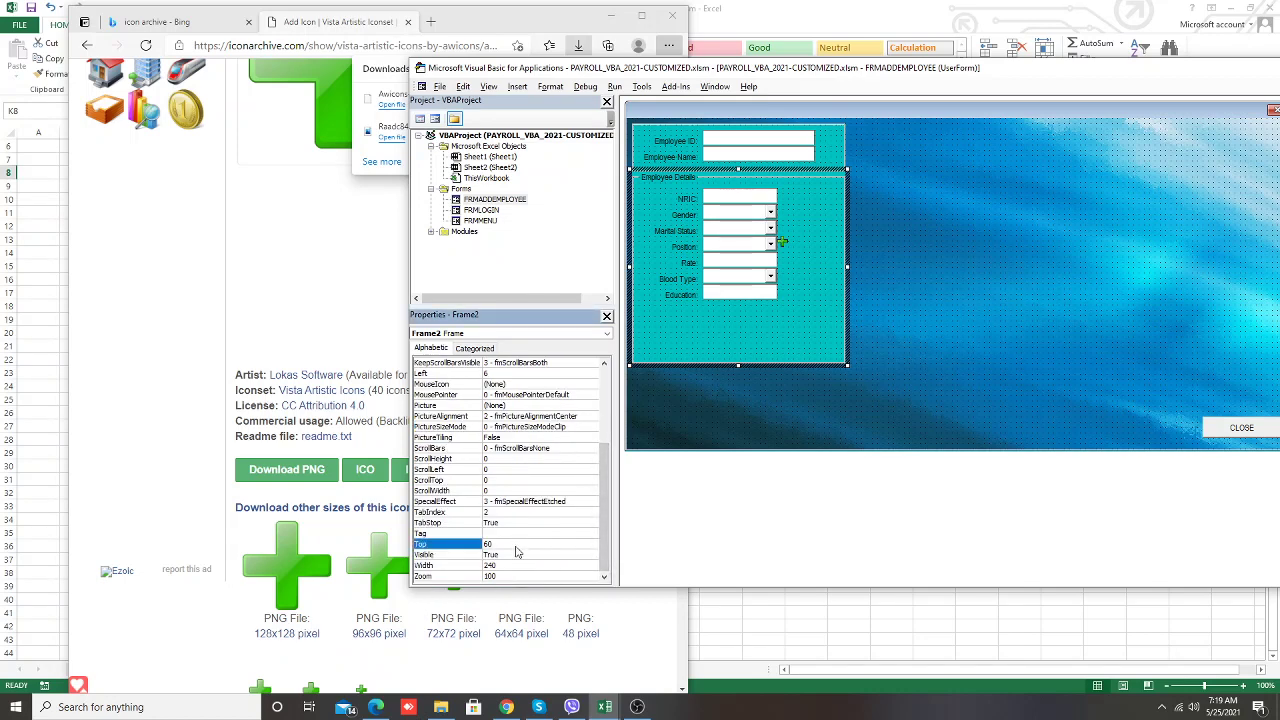
pyautogui.click(422, 542)
pyautogui.write('61')
pyautogui.press('Return')
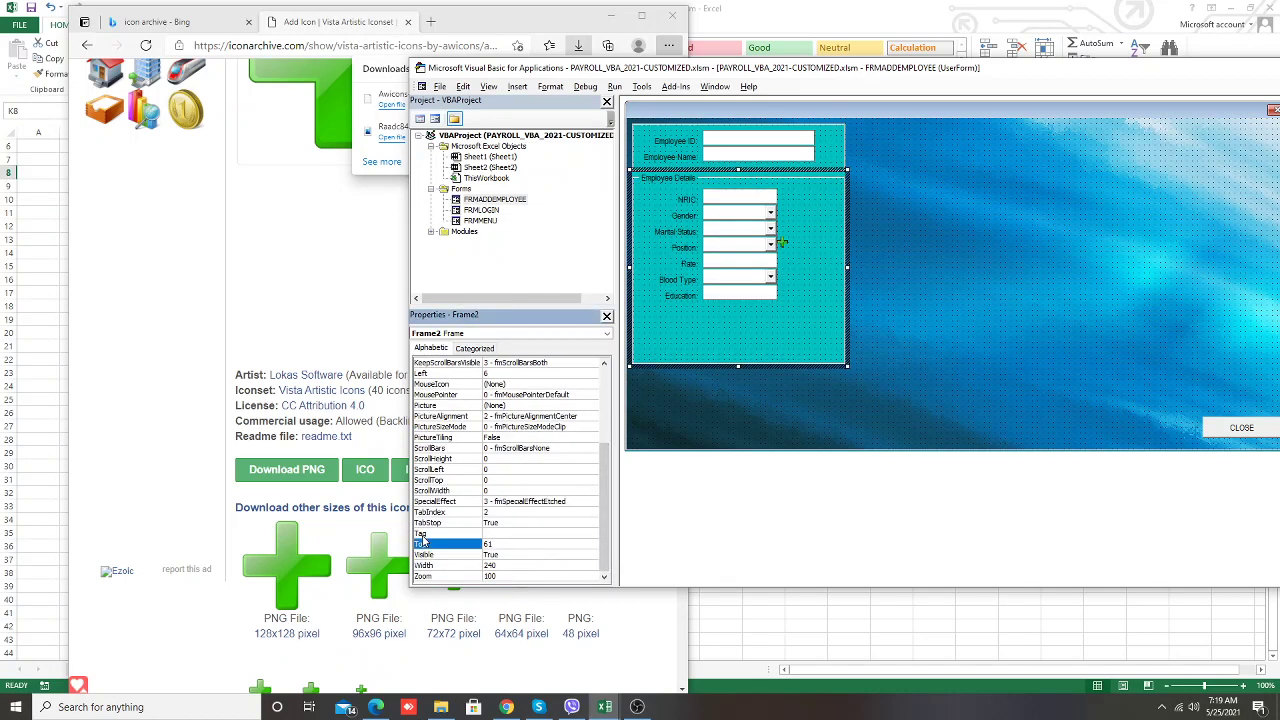
pyautogui.click(490, 543)
pyautogui.press('BackSpace')
pyautogui.write('3')
pyautogui.press('Return')
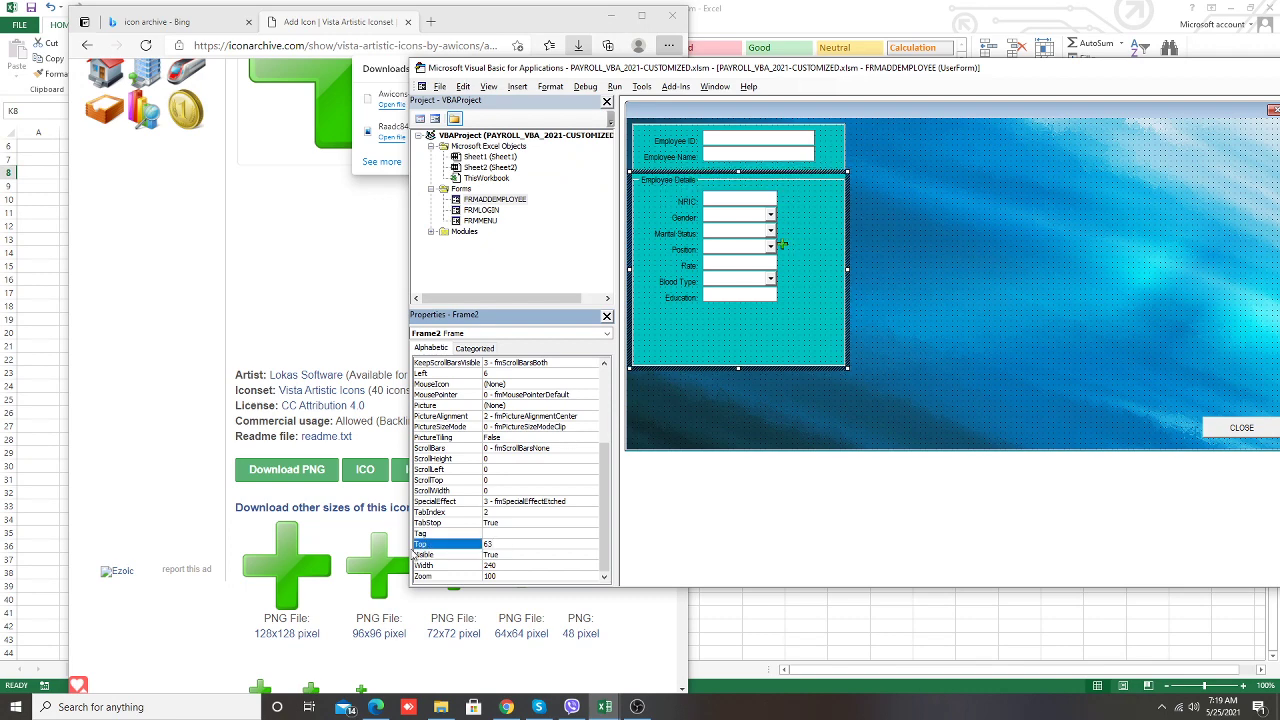
pyautogui.click(454, 542)
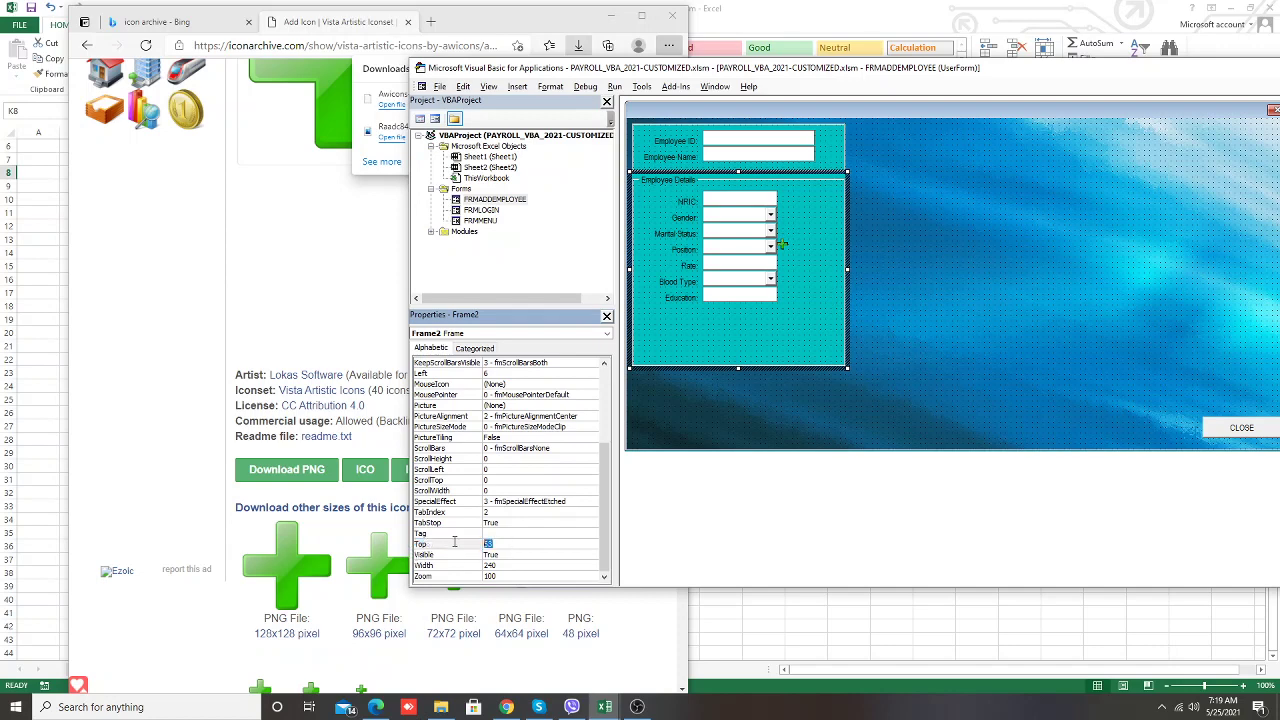
pyautogui.write('60')
pyautogui.press('Return')
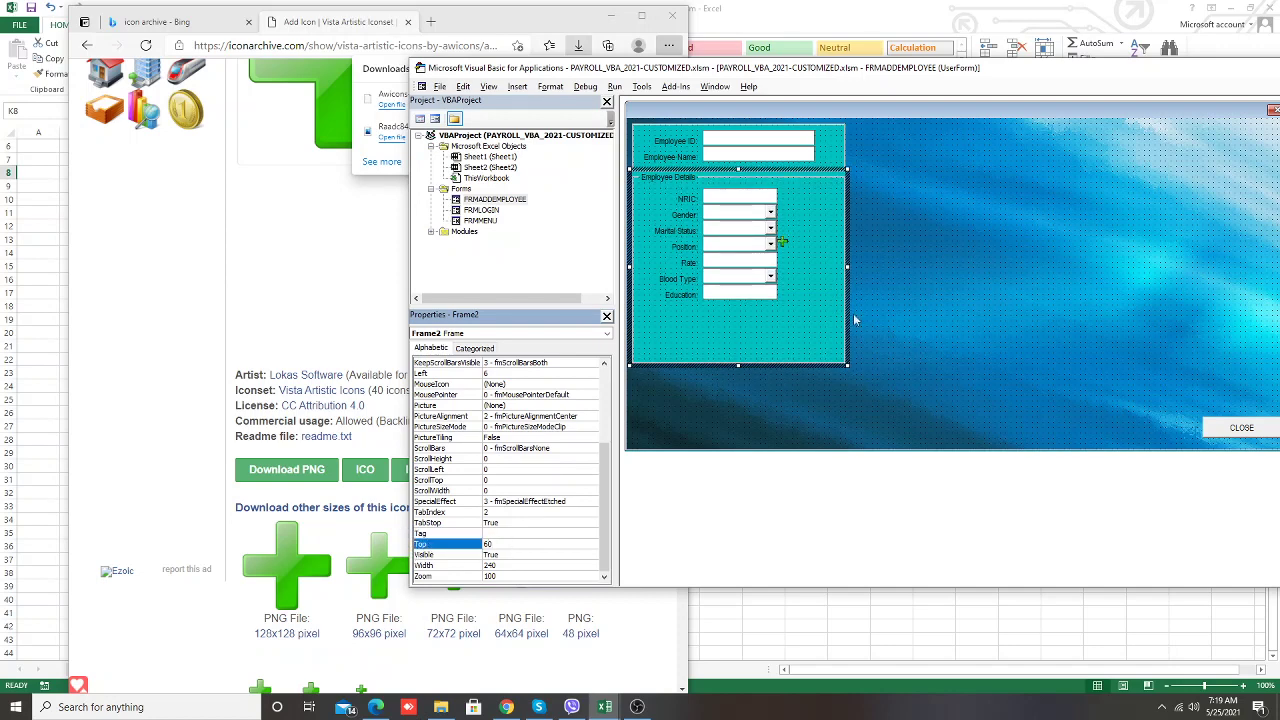
pyautogui.click(897, 310)
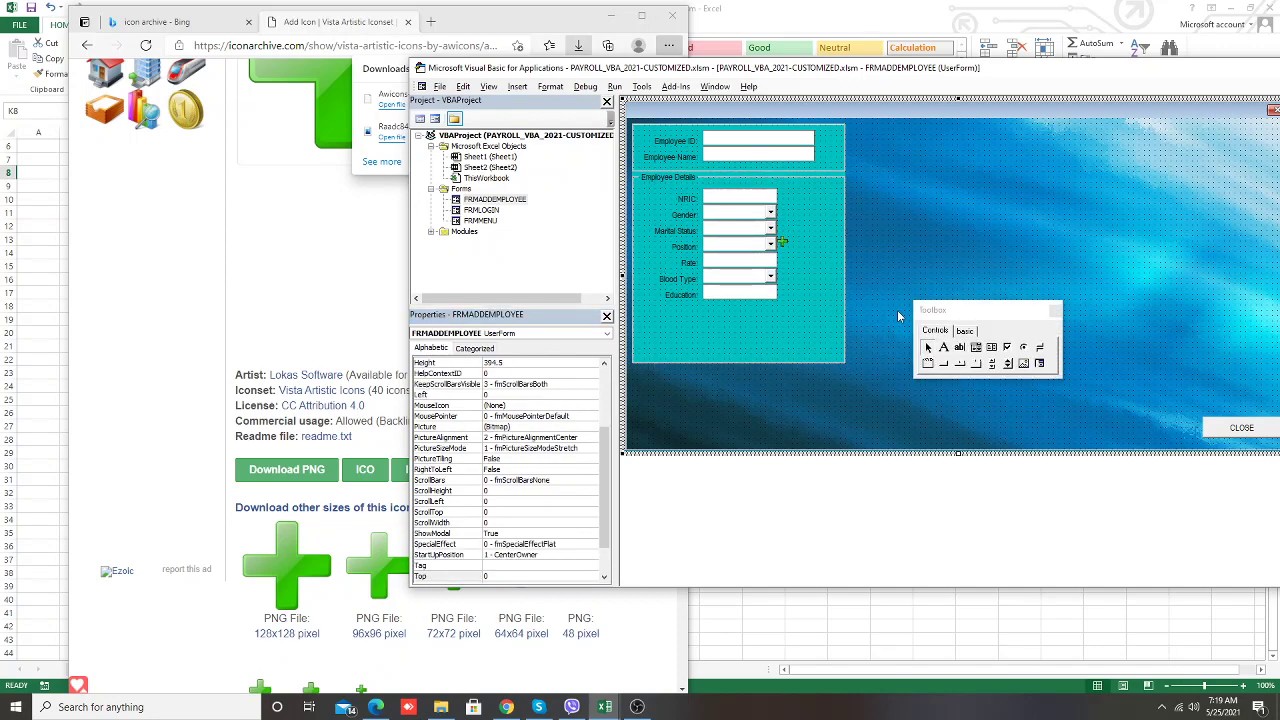
# Place the green plus icon beside Position and set its Top to 68
pyautogui.click(816, 253)
pyautogui.click(893, 235)
pyautogui.moveTo(783, 248); pyautogui.dragTo(784, 248)
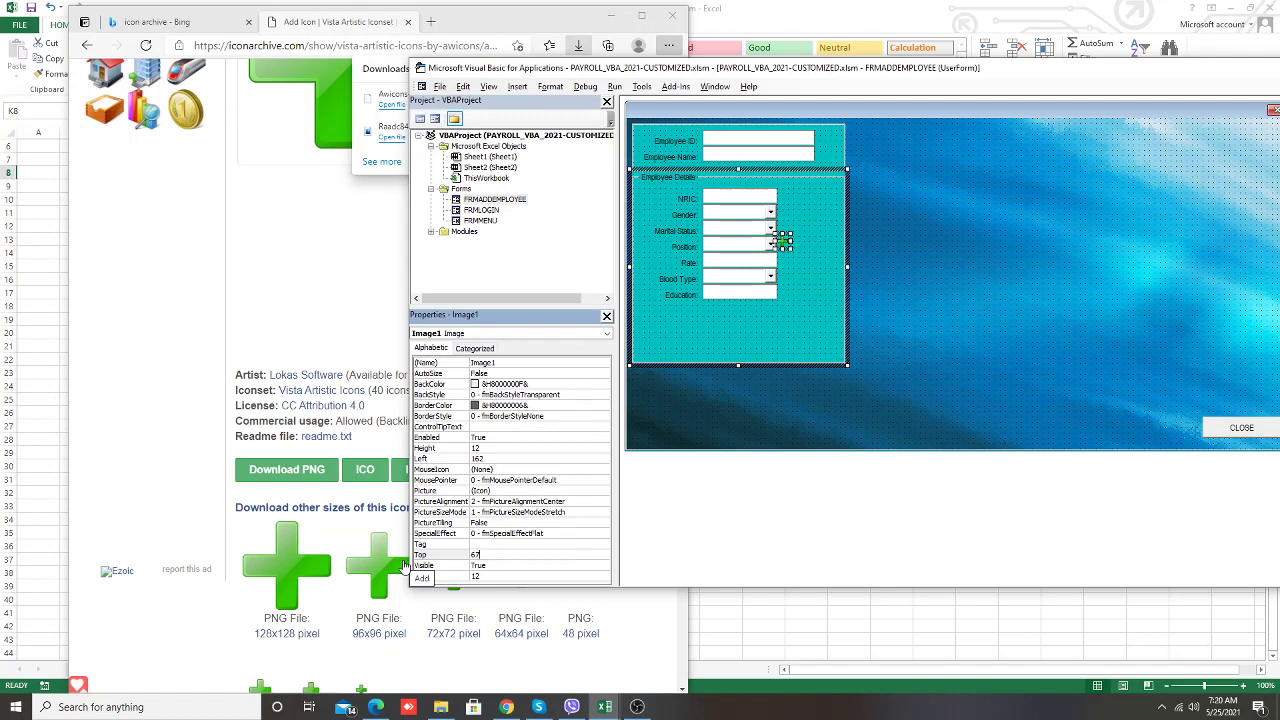
pyautogui.click(796, 293)
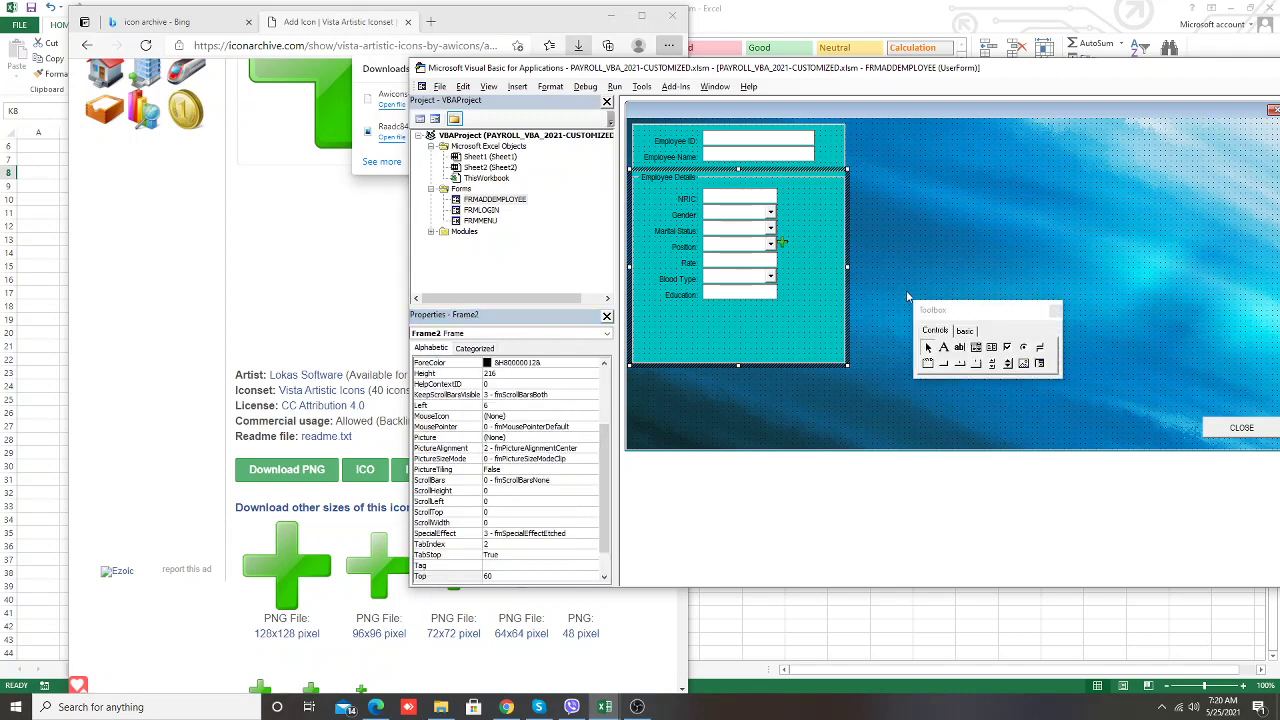
pyautogui.click(783, 244)
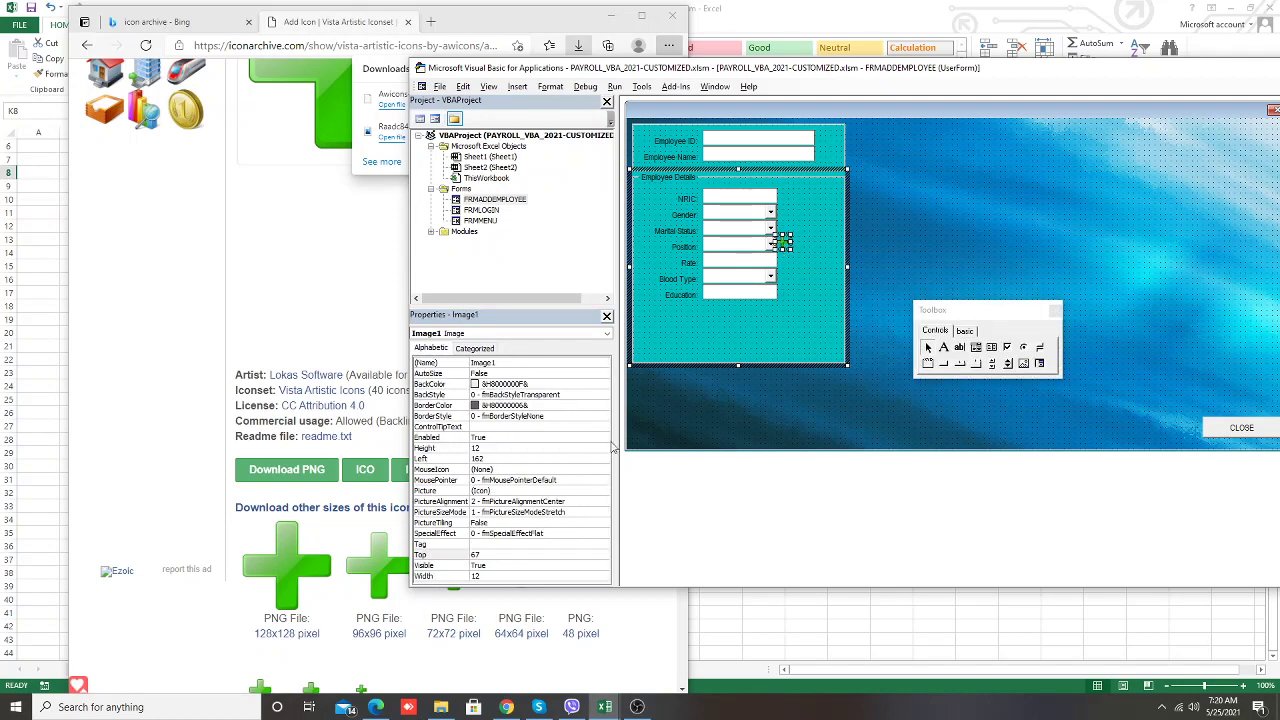
pyautogui.click(517, 554)
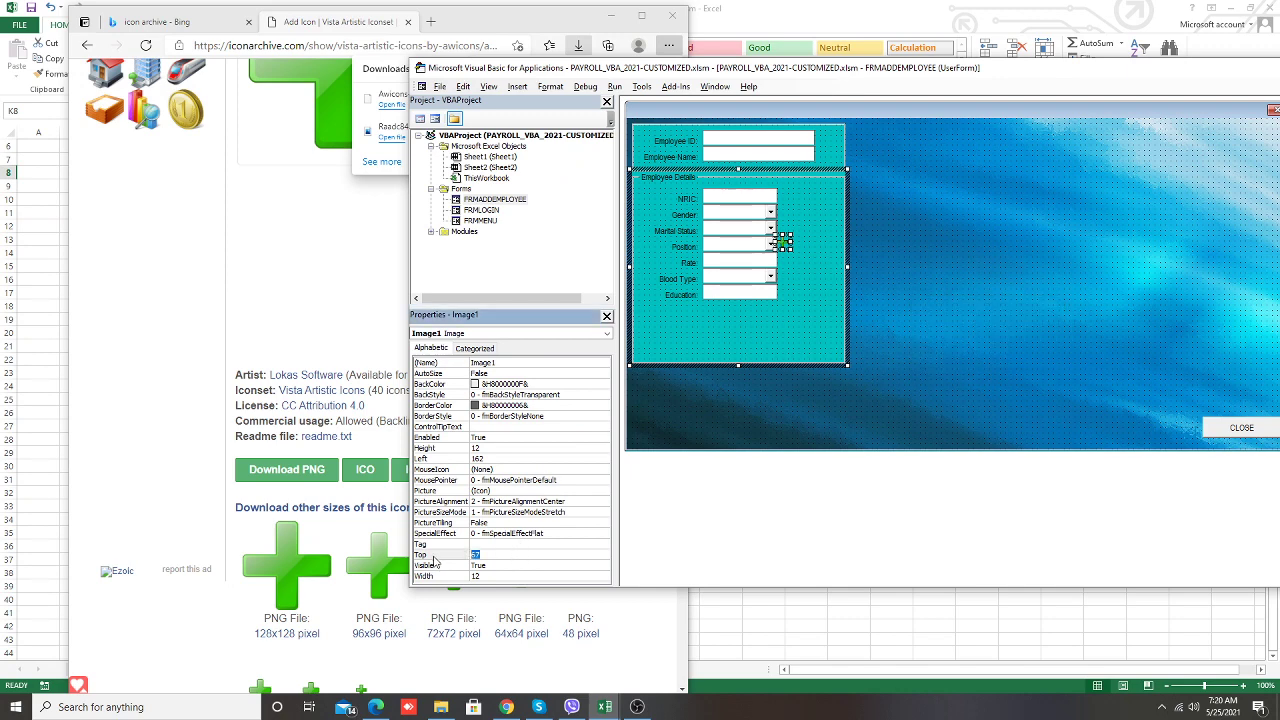
pyautogui.press('BackSpace')
pyautogui.press('BackSpace')
pyautogui.write('68')
pyautogui.press('Return')
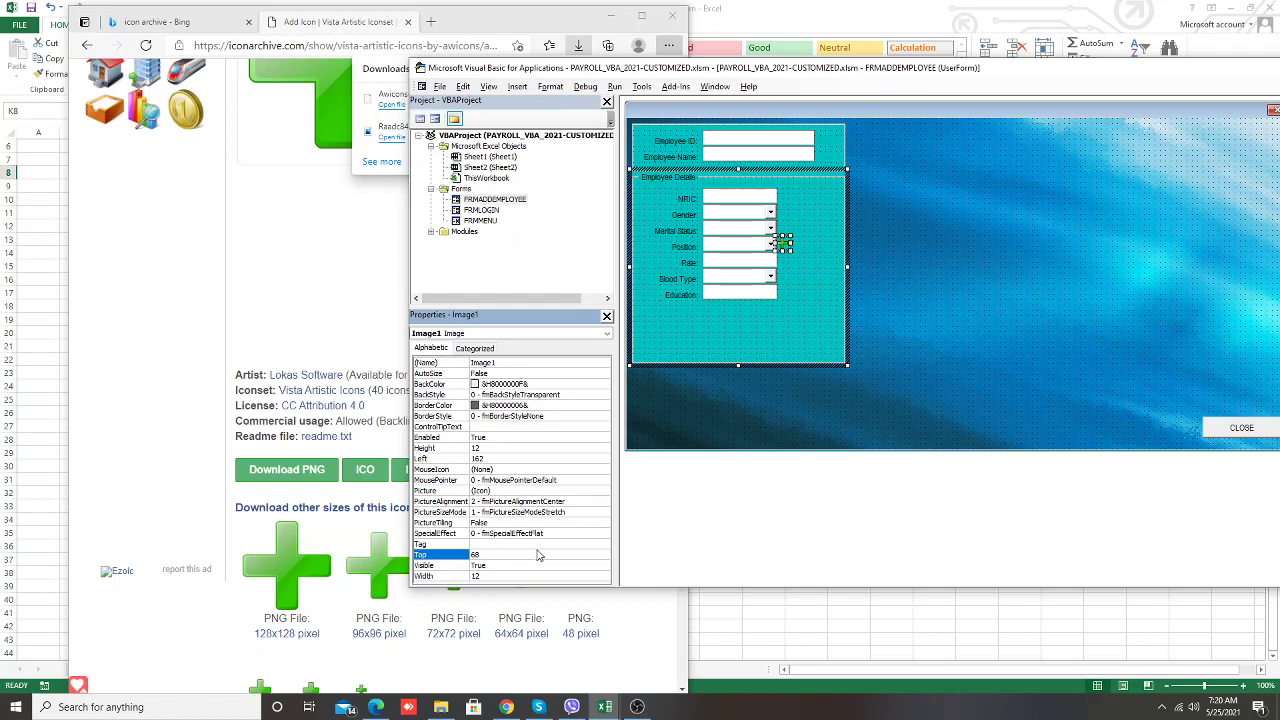
# Delete the Education label and box, then undo to restore them
pyautogui.click(946, 361)
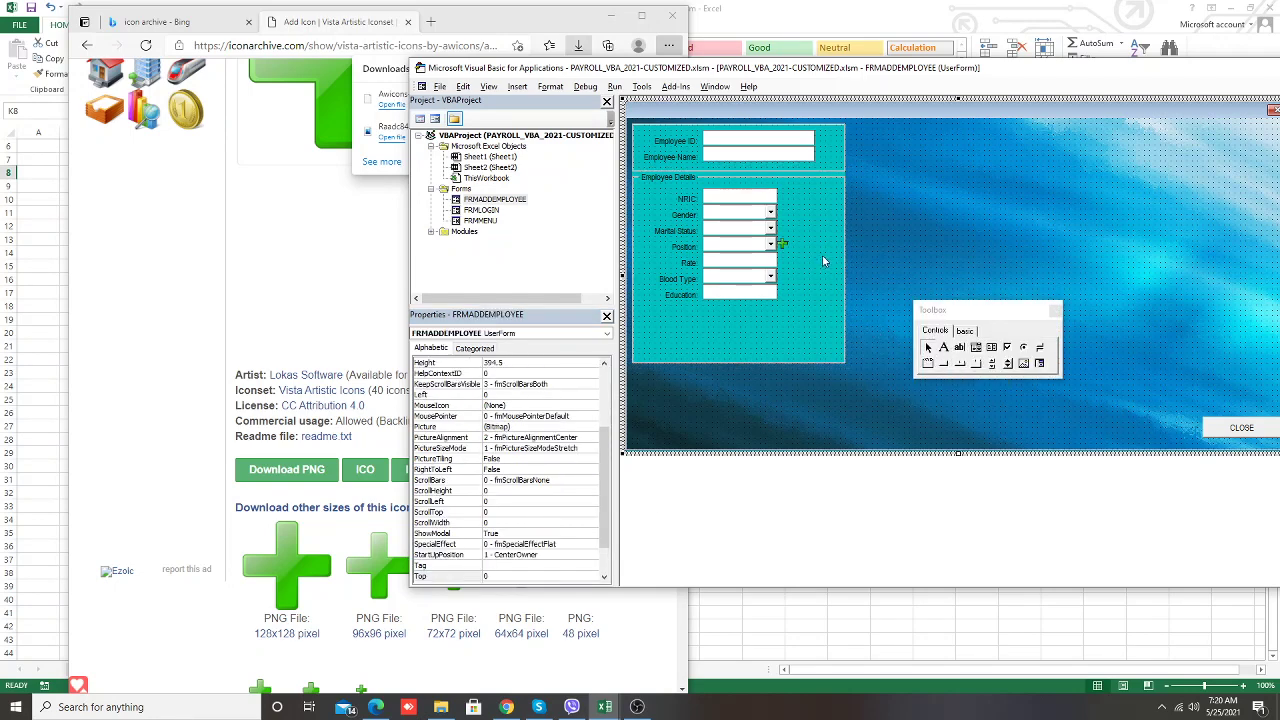
pyautogui.click(831, 213)
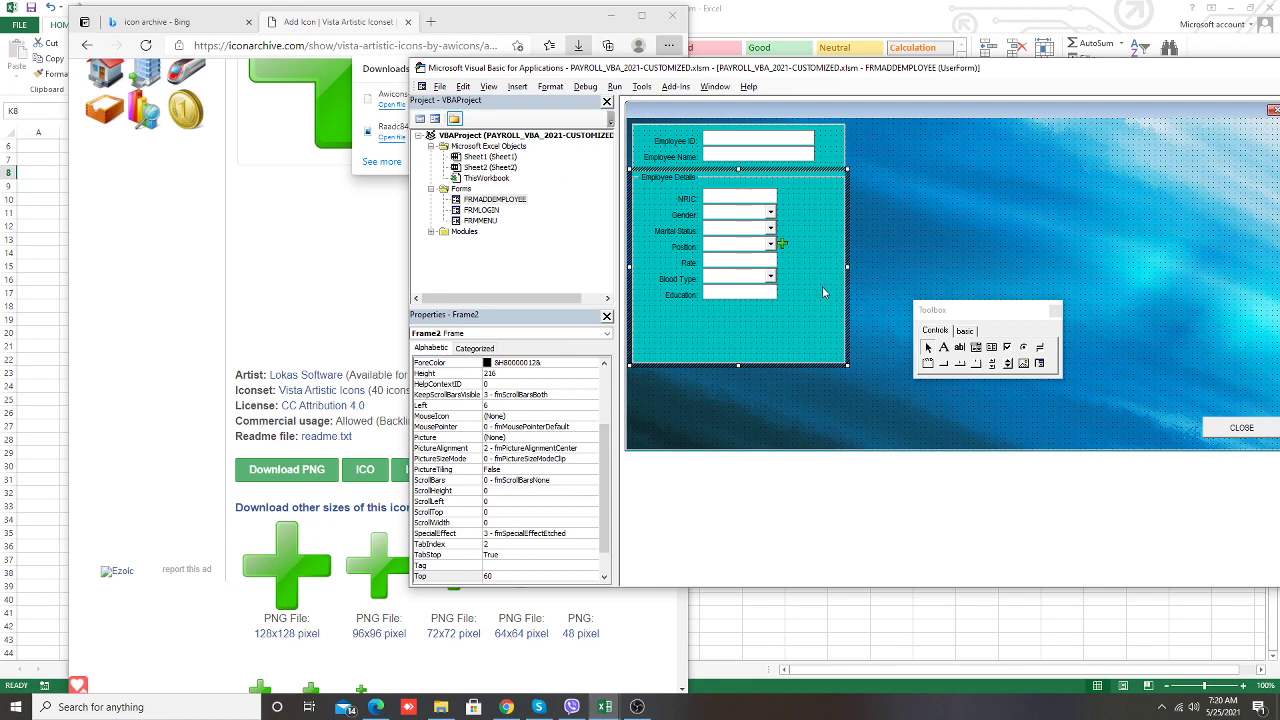
pyautogui.moveTo(822, 286); pyautogui.dragTo(690, 300)
pyautogui.press('Delete')
pyautogui.hotkey('ctrl', 'z')
pyautogui.click(776, 246)
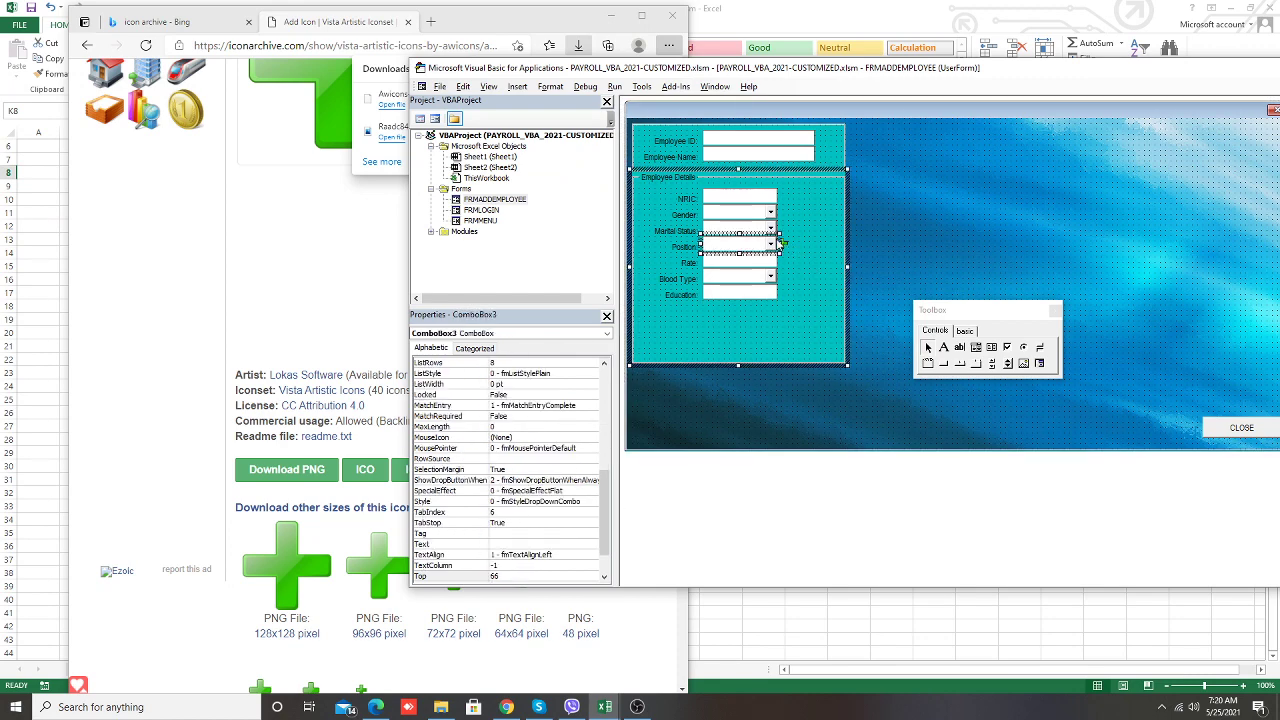
pyautogui.click(880, 275)
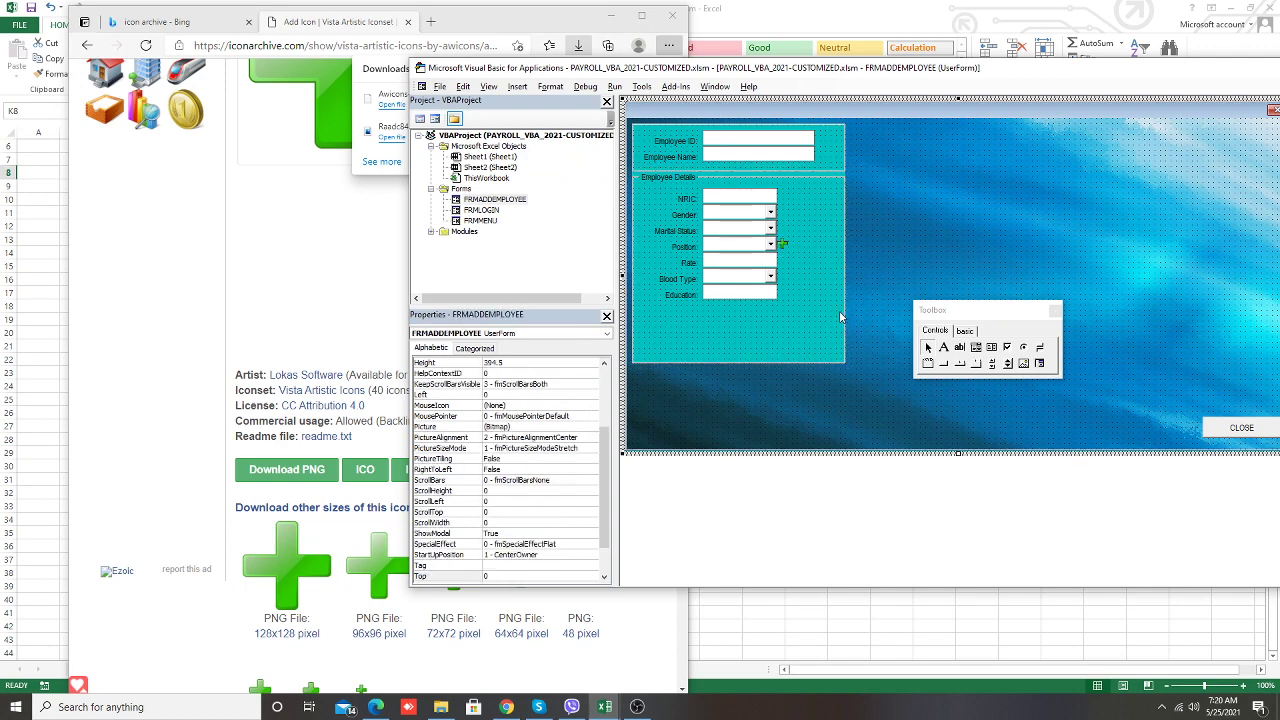
# Set the green plus icon's Left position to 165
pyautogui.click(784, 249)
pyautogui.click(488, 451)
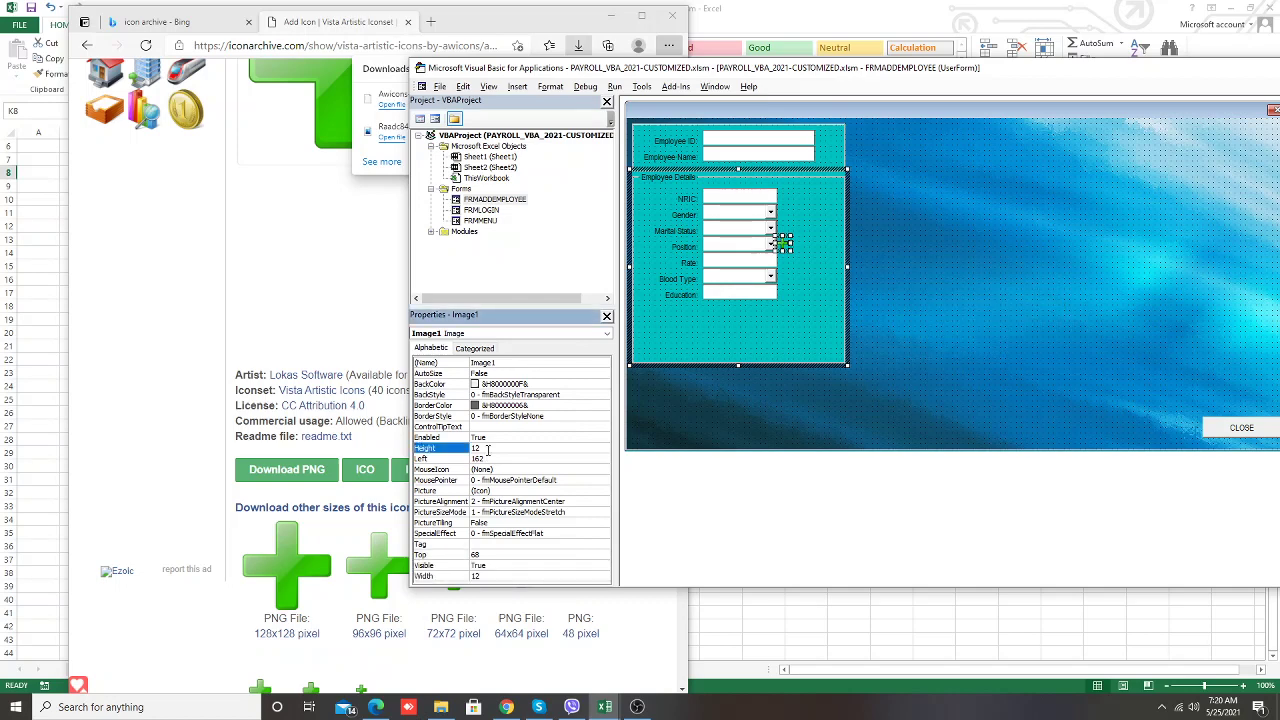
pyautogui.click(476, 458)
pyautogui.doubleClick(476, 458)
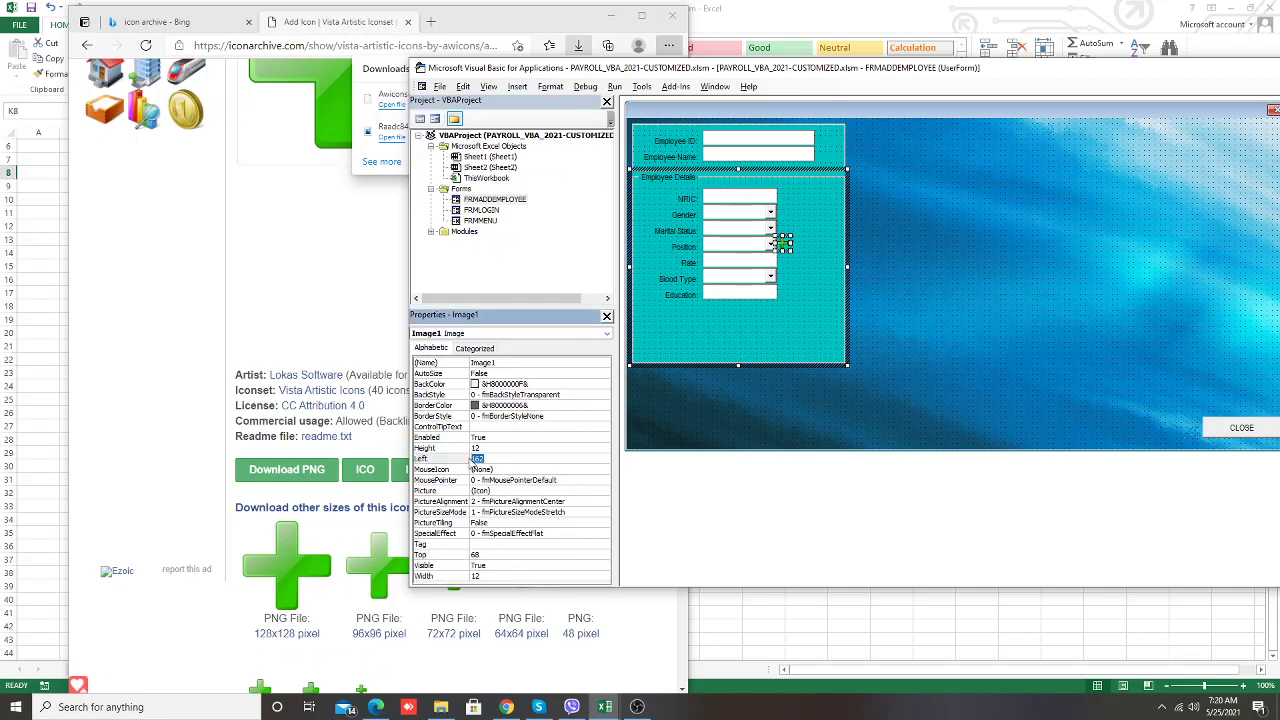
pyautogui.press('BackSpace')
pyautogui.press('Return')
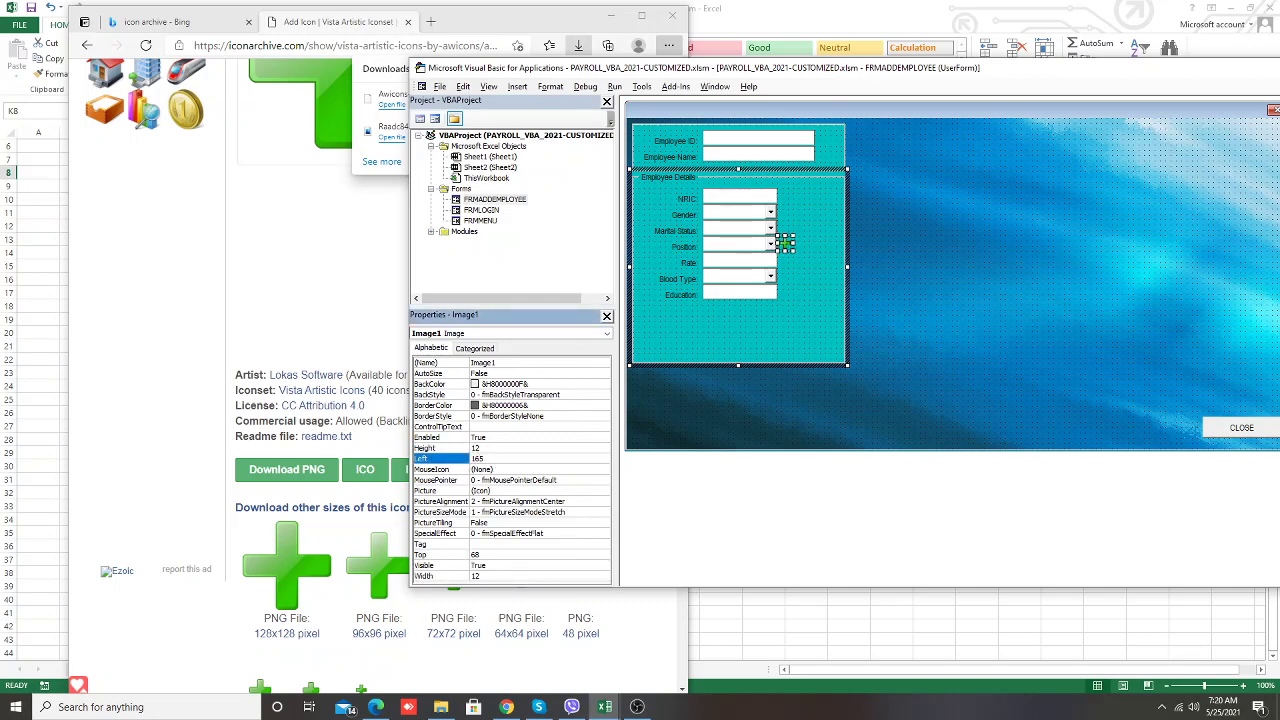
pyautogui.click(767, 318)
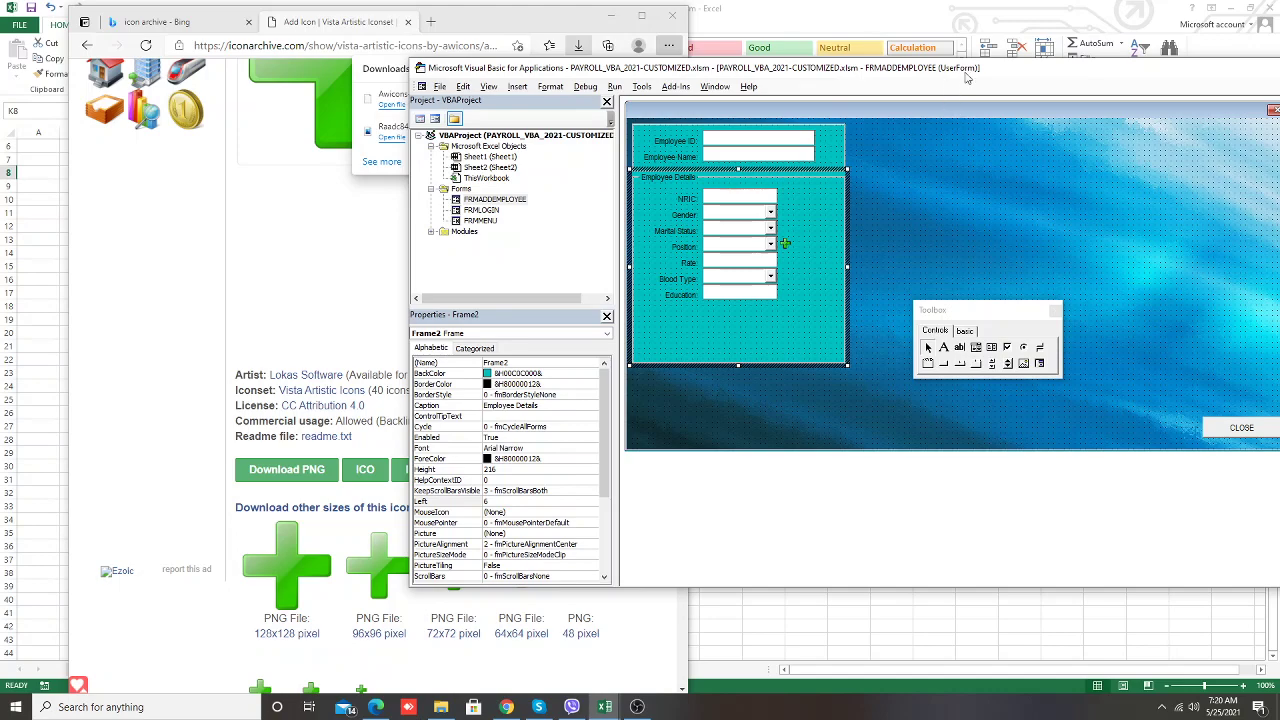
# Shorten the Employee ID box and widen the Employee Name box by dragging their right handles
pyautogui.moveTo(994, 75); pyautogui.dragTo(722, 77)
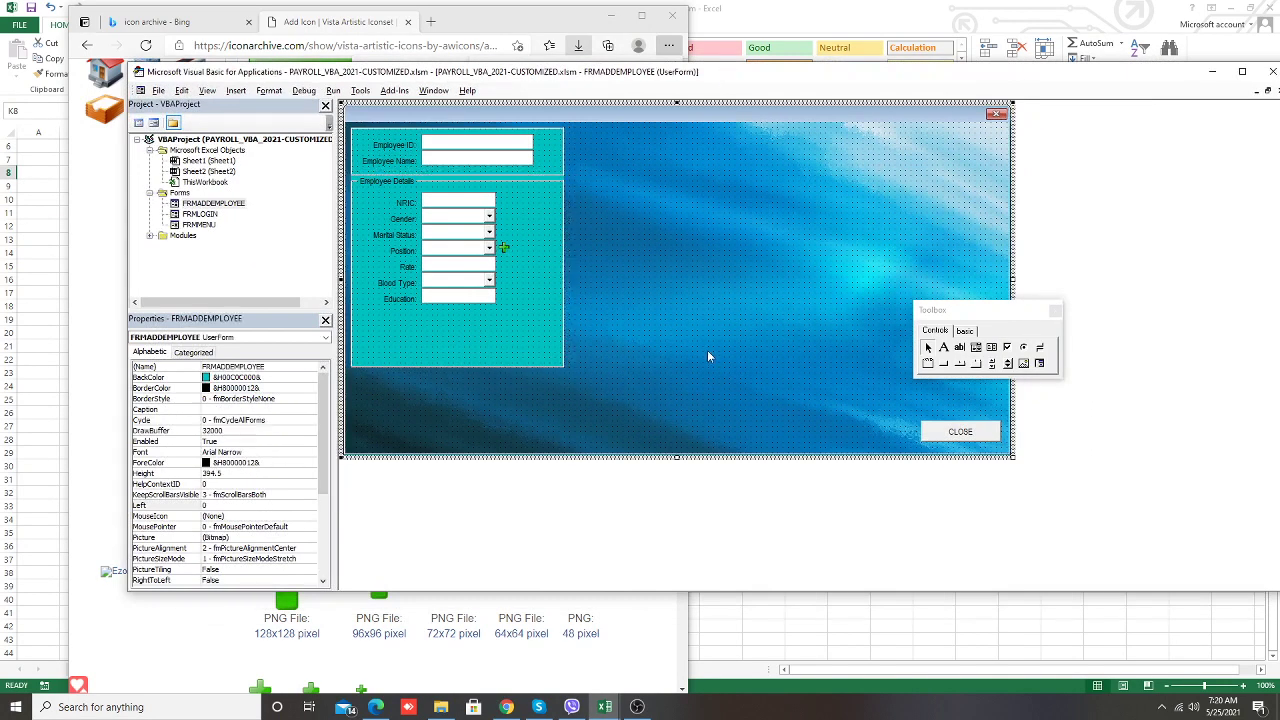
pyautogui.click(470, 204)
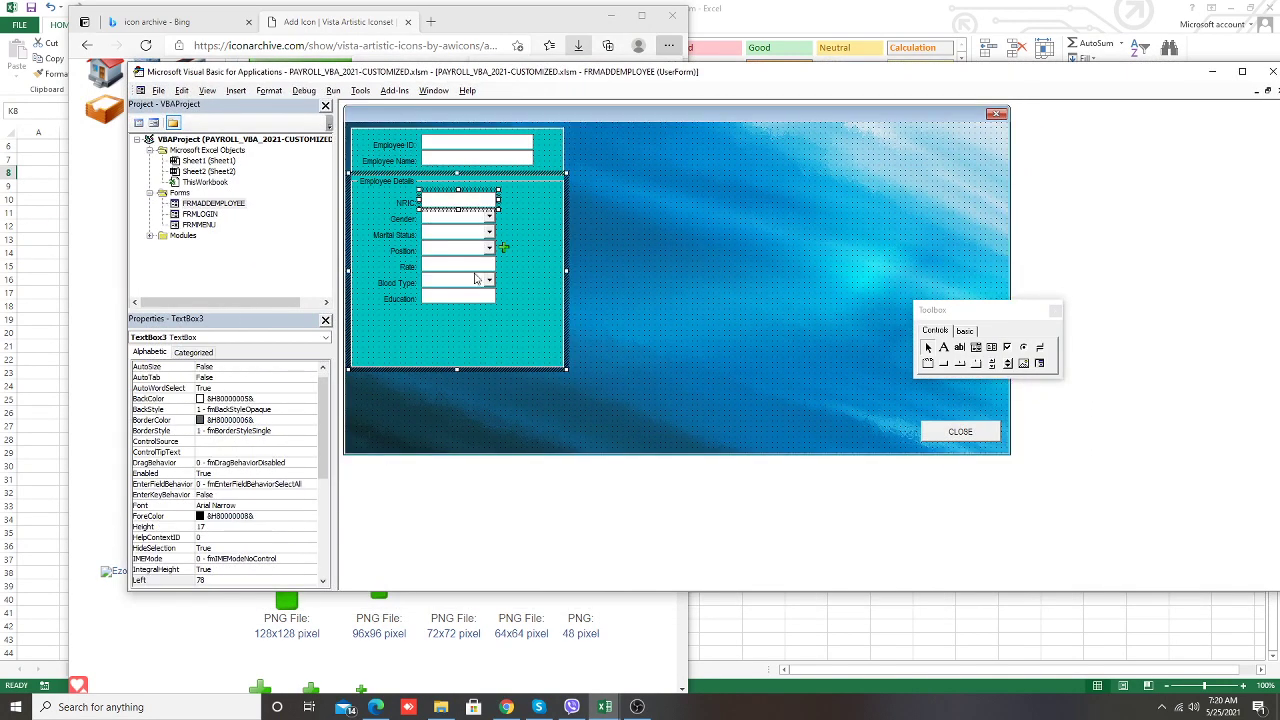
pyautogui.moveTo(320, 406); pyautogui.dragTo(320, 396)
pyautogui.click(509, 145)
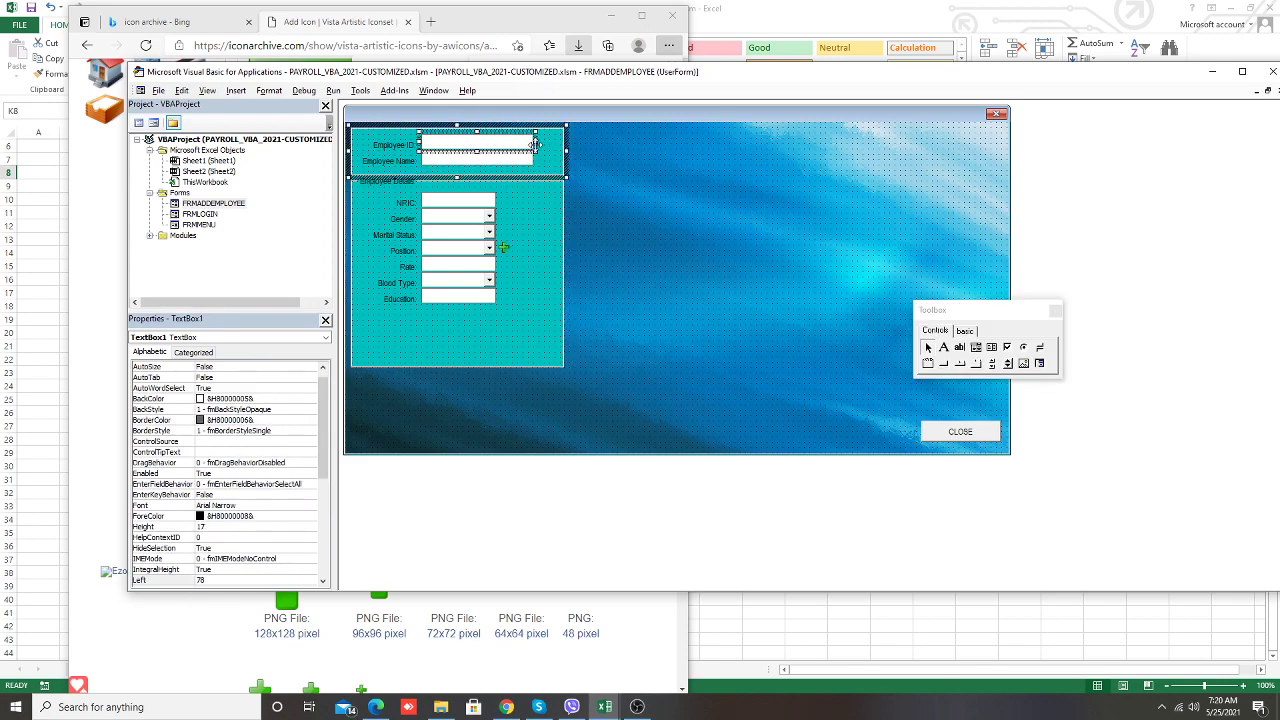
pyautogui.moveTo(534, 144); pyautogui.dragTo(484, 144)
pyautogui.click(498, 155)
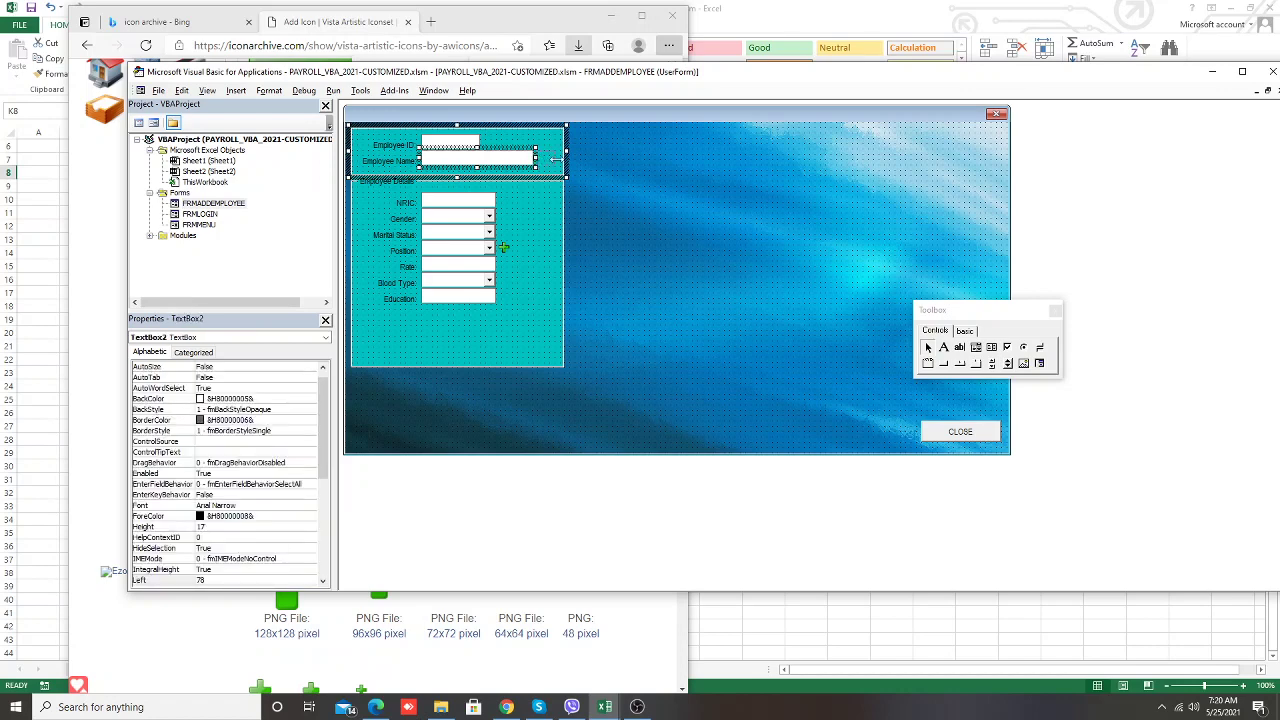
pyautogui.moveTo(554, 160); pyautogui.dragTo(553, 160)
pyautogui.click(578, 324)
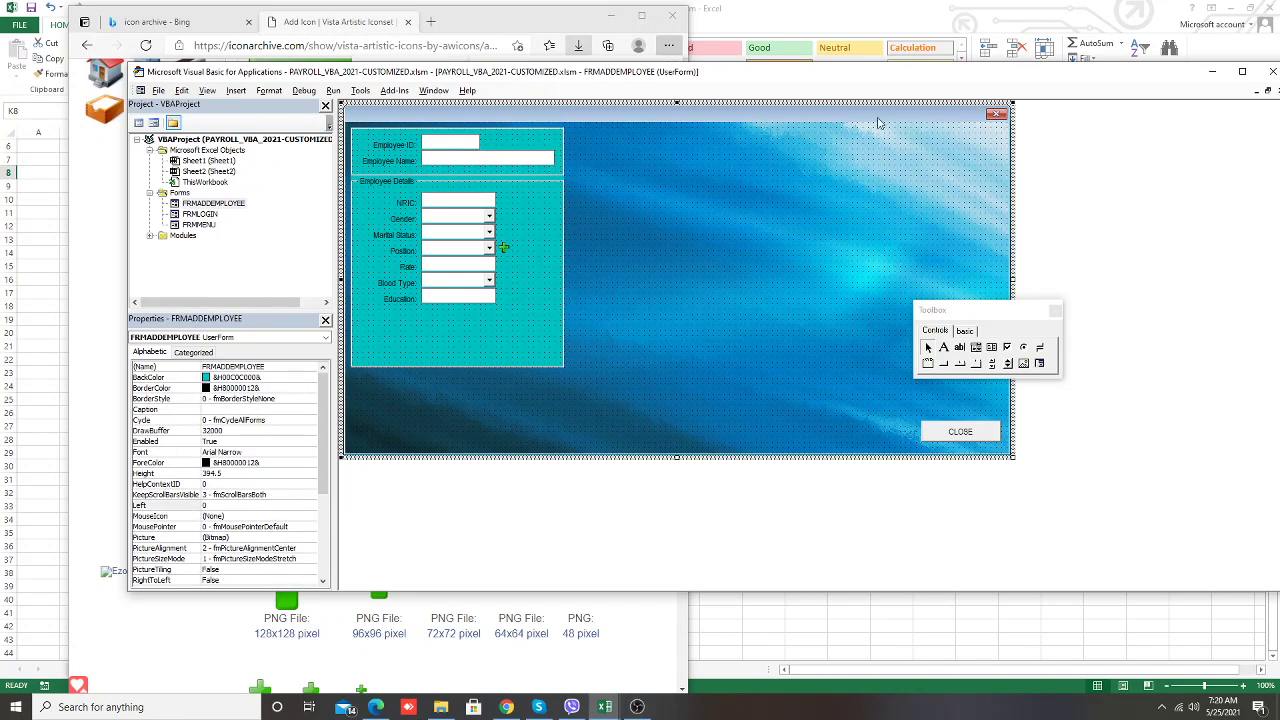
pyautogui.moveTo(793, 79); pyautogui.dragTo(1018, 129)
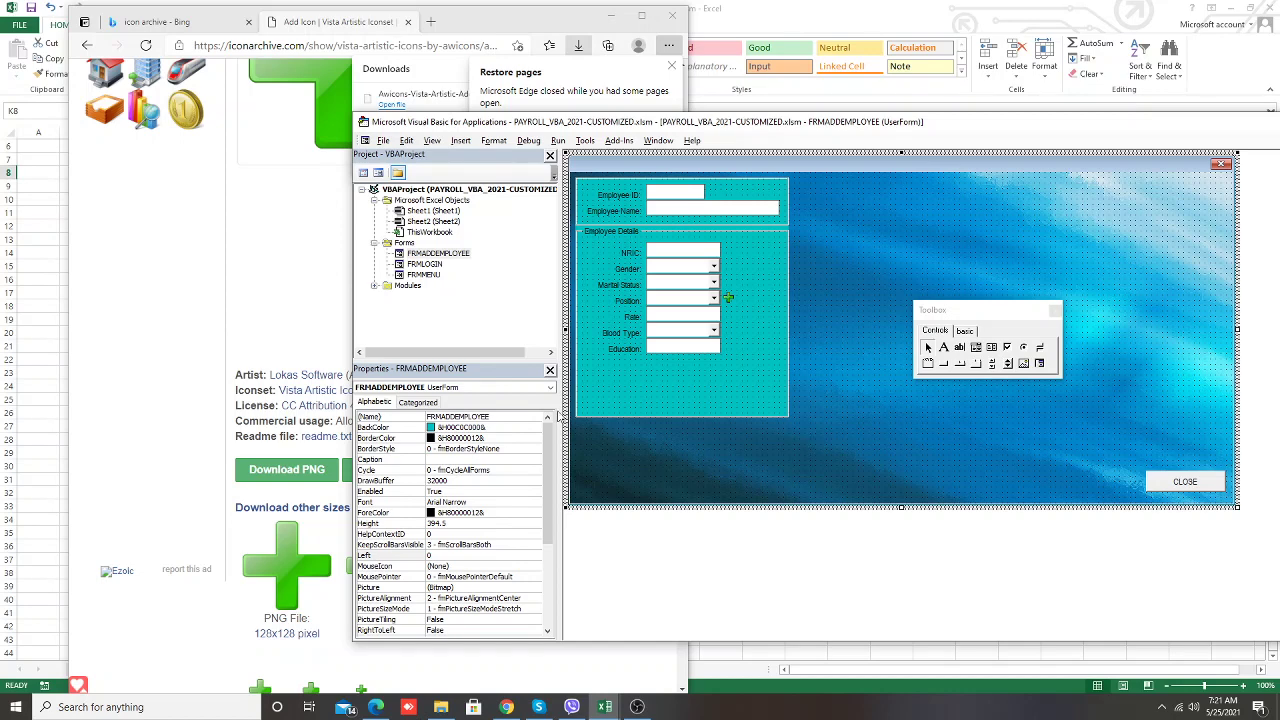
# Shorten the Employee Details frame from its bottom edge
pyautogui.click(54, 374)
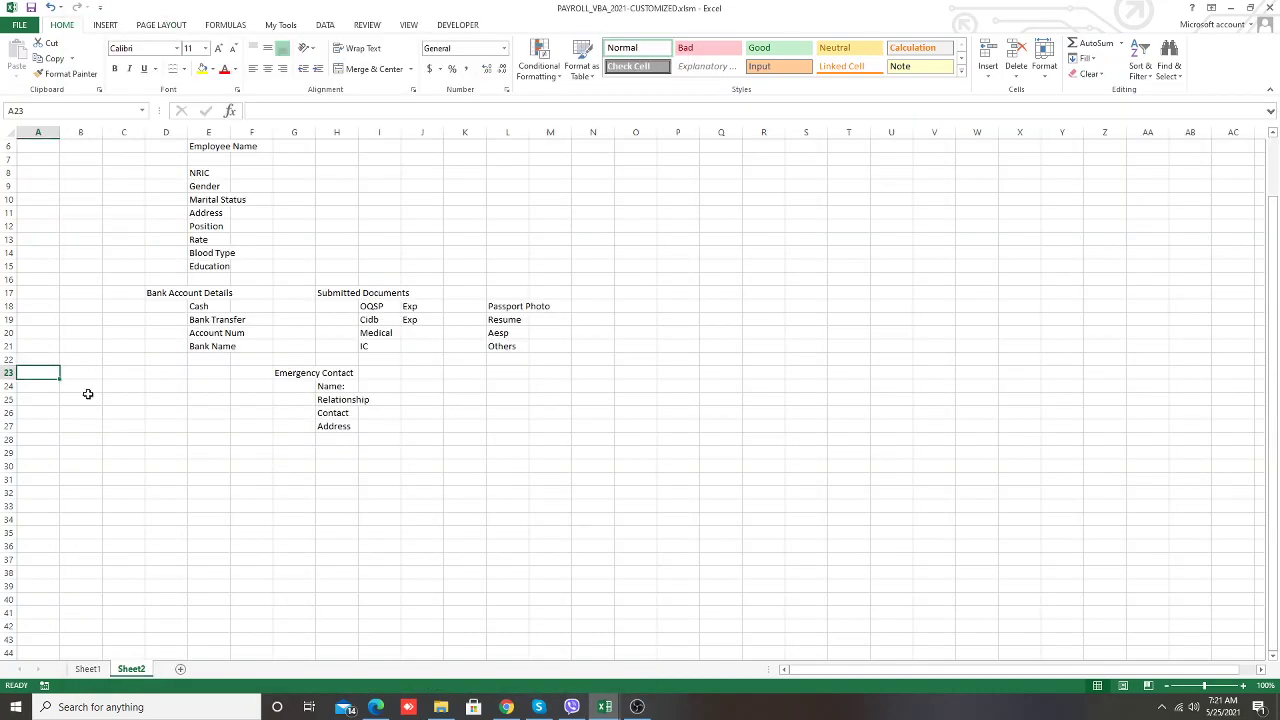
pyautogui.moveTo(604, 707)
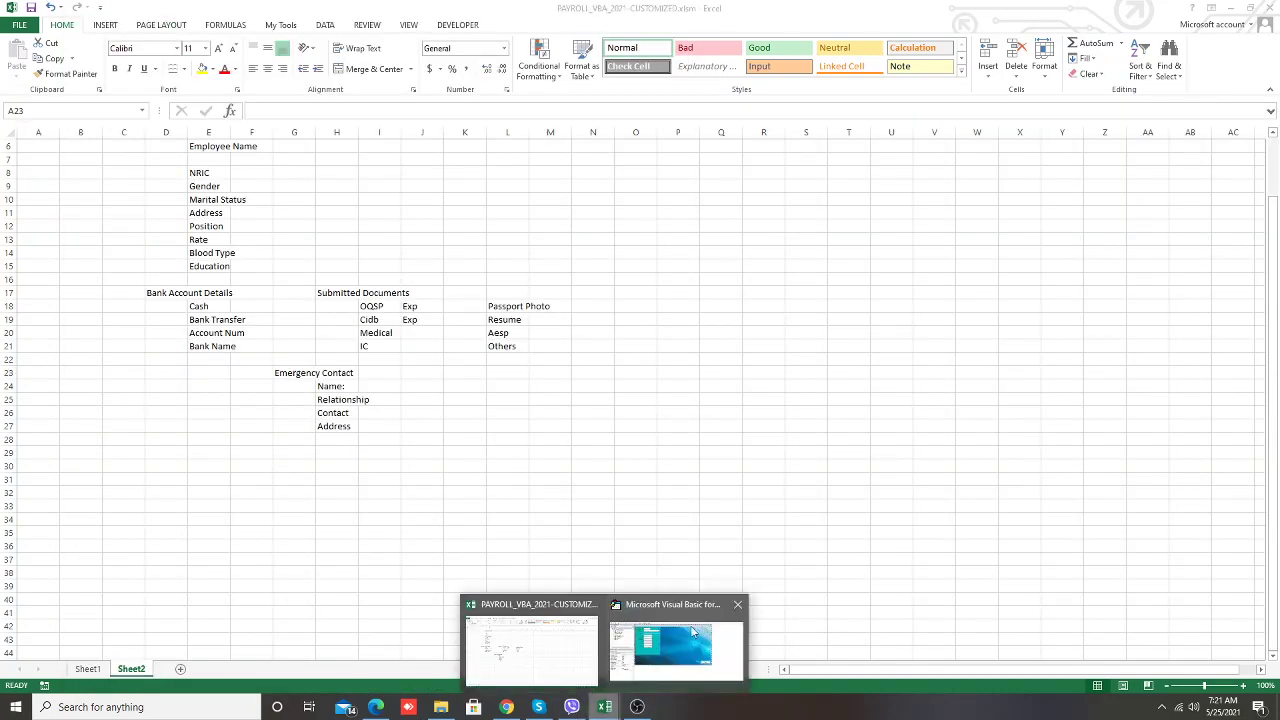
pyautogui.click(708, 638)
pyautogui.moveTo(750, 127); pyautogui.dragTo(924, 77)
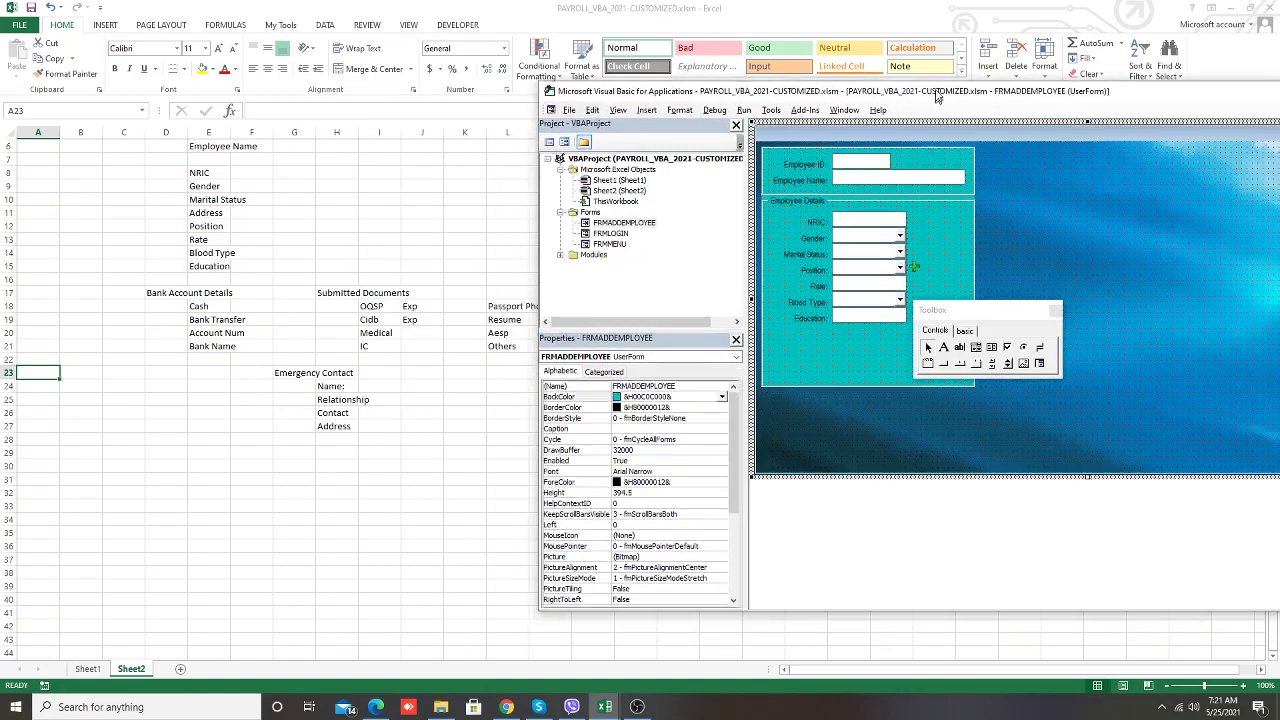
pyautogui.click(830, 340)
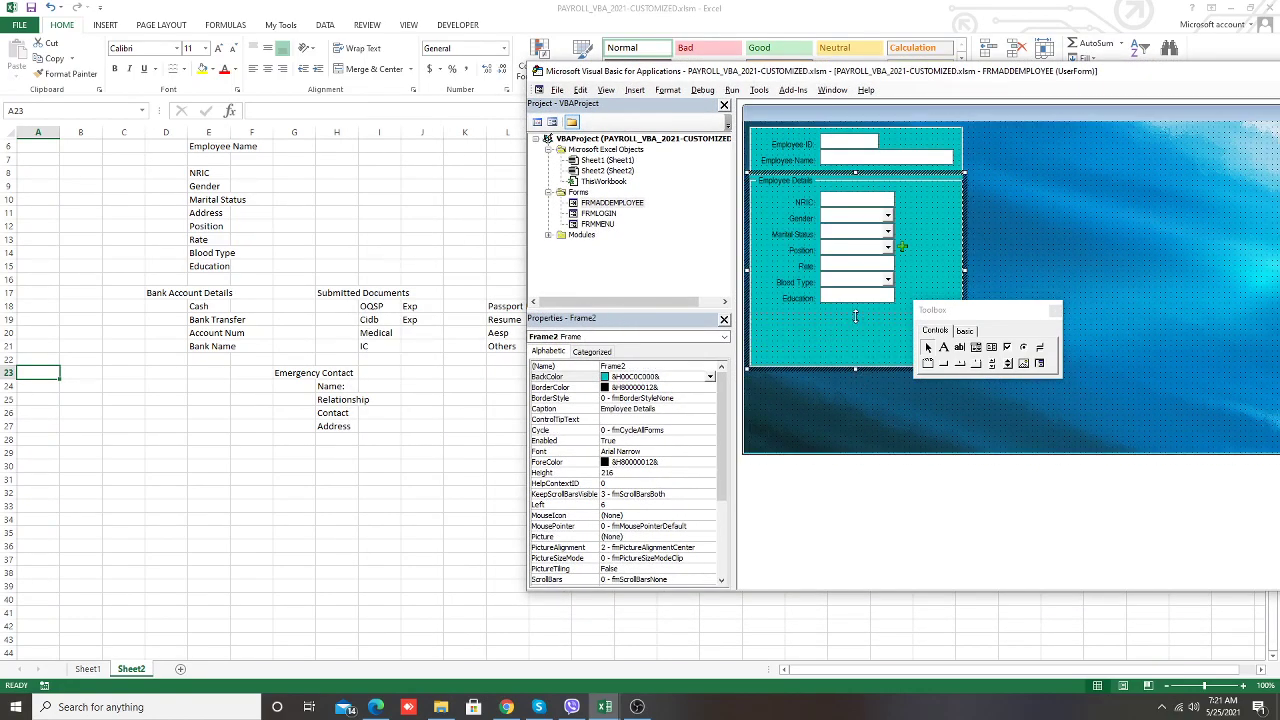
pyautogui.moveTo(855, 316); pyautogui.dragTo(855, 312)
# Draw a new frame below Employee Details and caption it 'Bacnk Account Details'
pyautogui.moveTo(1005, 310); pyautogui.dragTo(1100, 310)
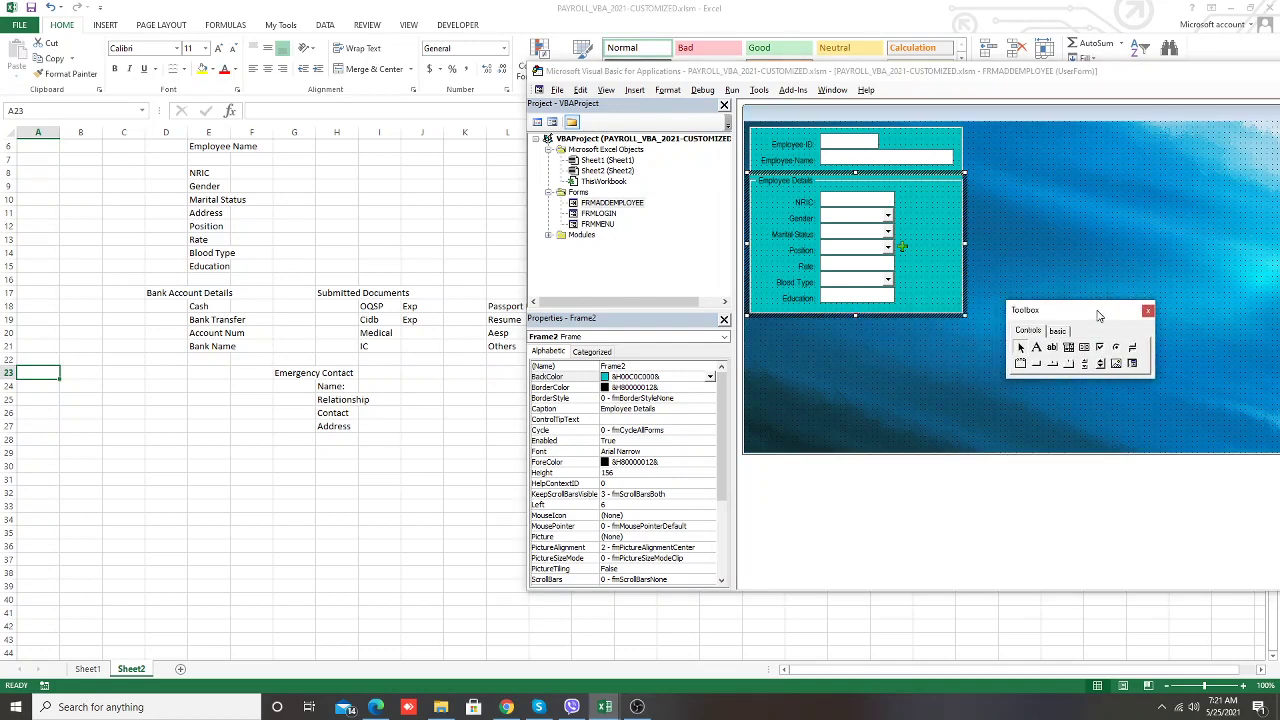
pyautogui.click(966, 379)
pyautogui.click(1021, 364)
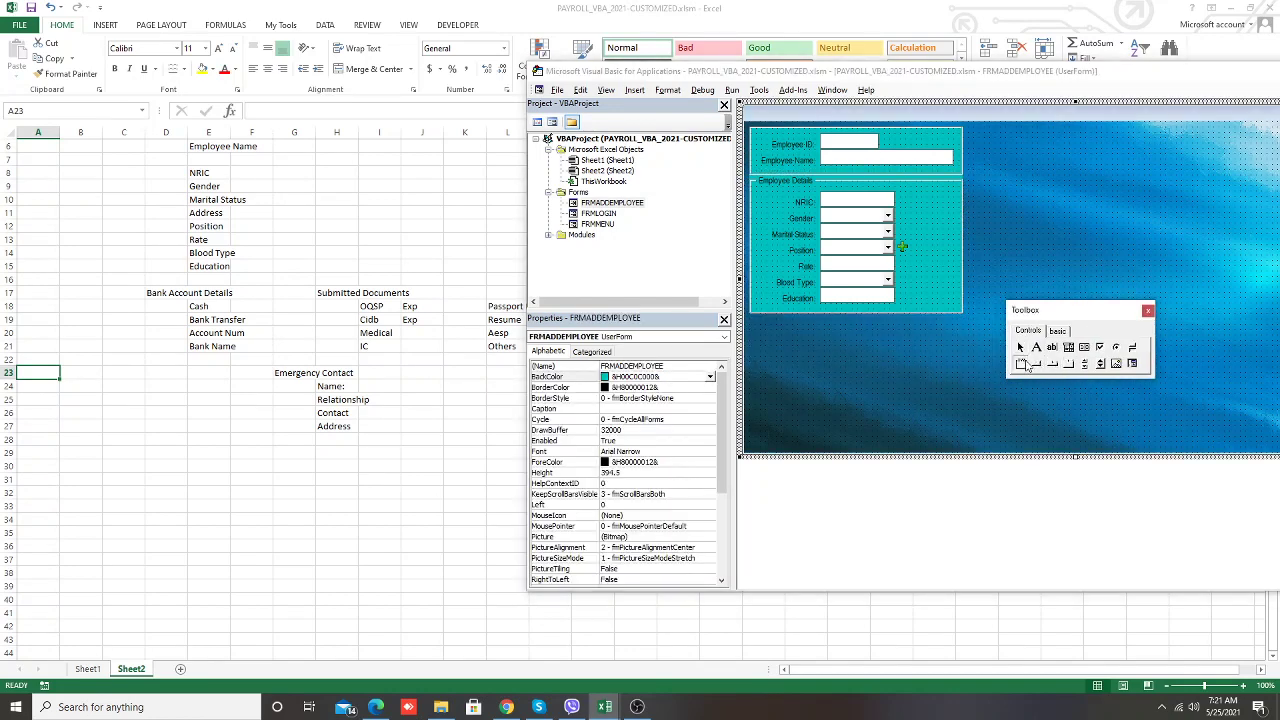
pyautogui.moveTo(752, 316); pyautogui.dragTo(963, 410)
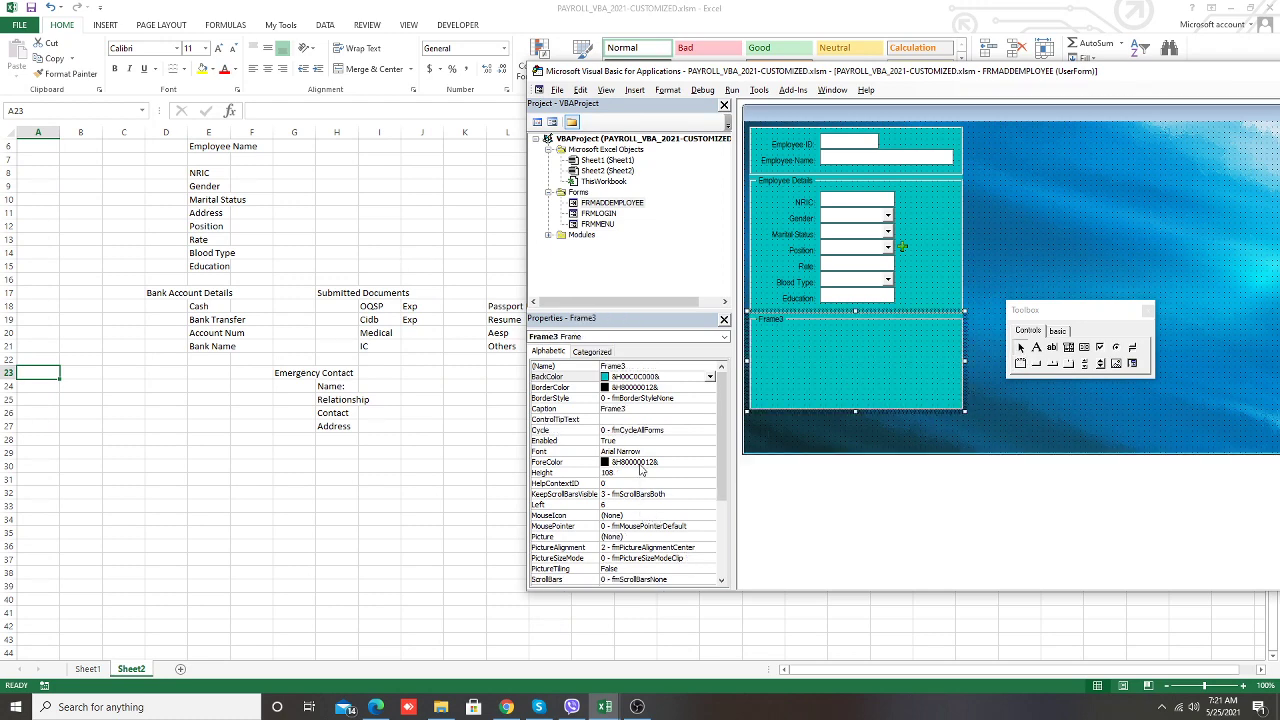
pyautogui.click(627, 410)
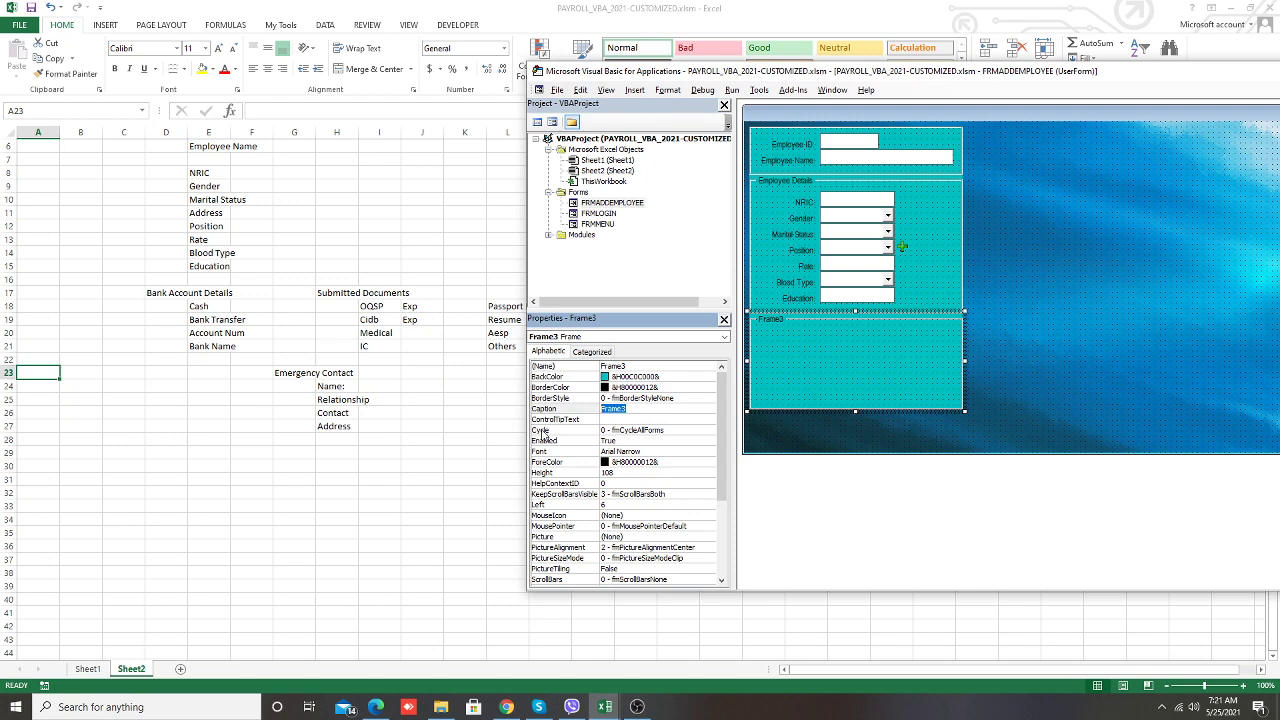
pyautogui.write('Bacnk Acco')
pyautogui.write('unt')
# Draw an option button inside the new Bank Account Details frame
pyautogui.click(964, 362)
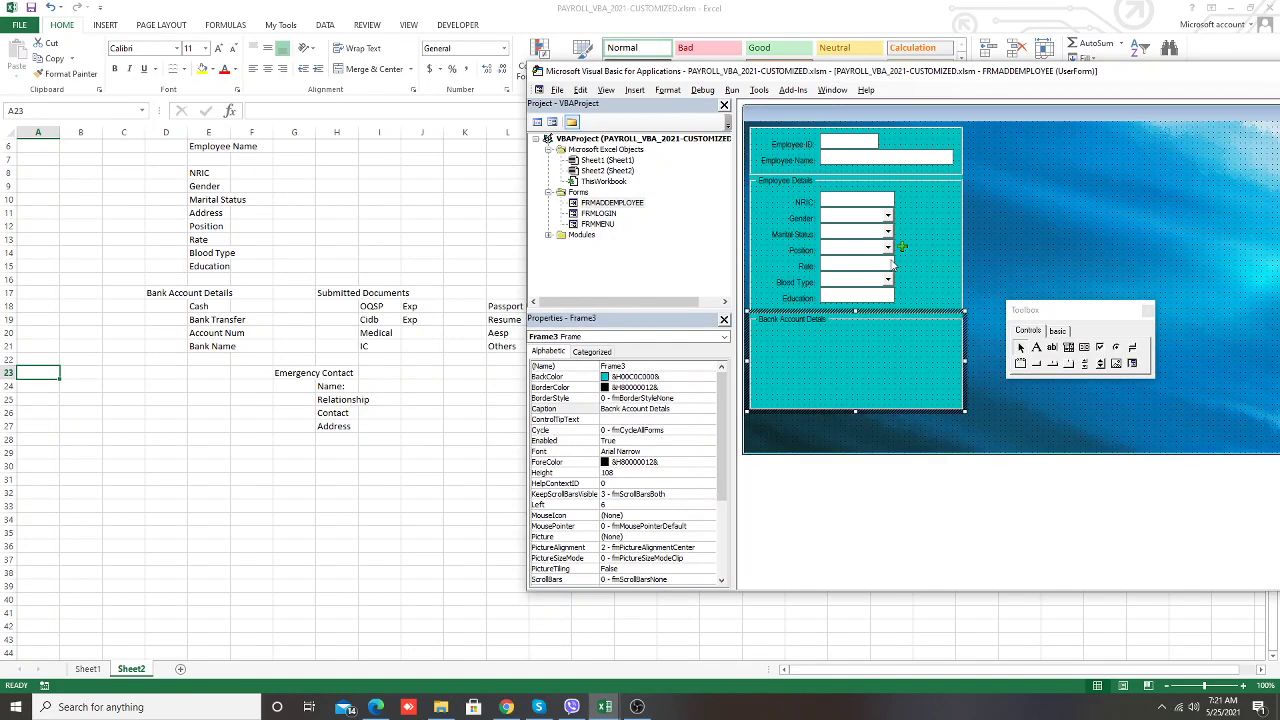
pyautogui.click(1116, 347)
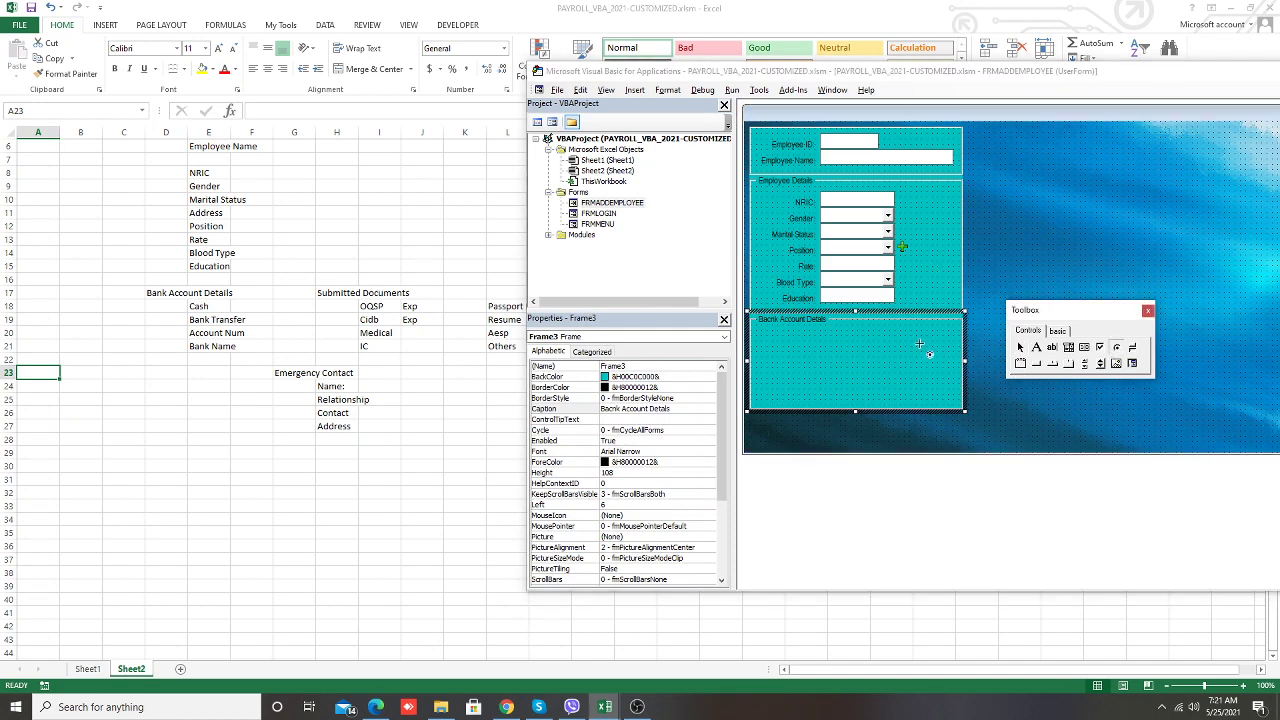
pyautogui.moveTo(824, 339); pyautogui.dragTo(922, 360)
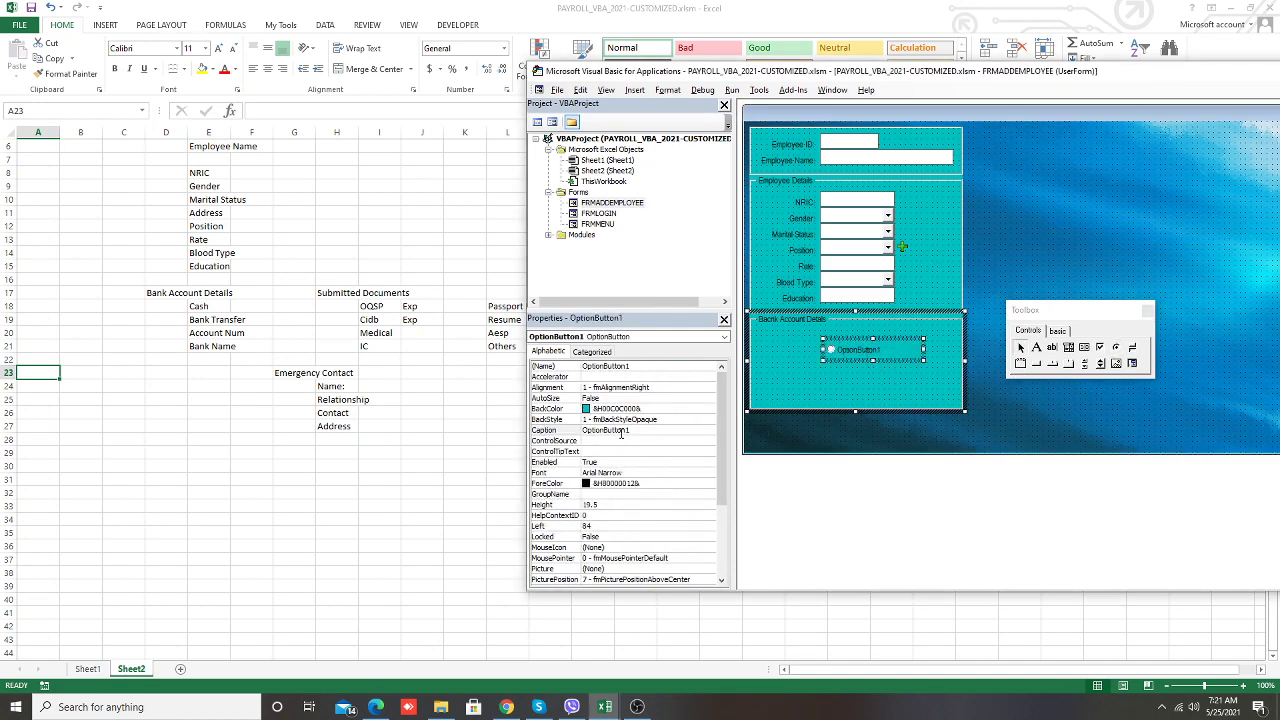
# Caption the option button 'Cash' and narrow it to fit
pyautogui.click(627, 430)
pyautogui.click(546, 432)
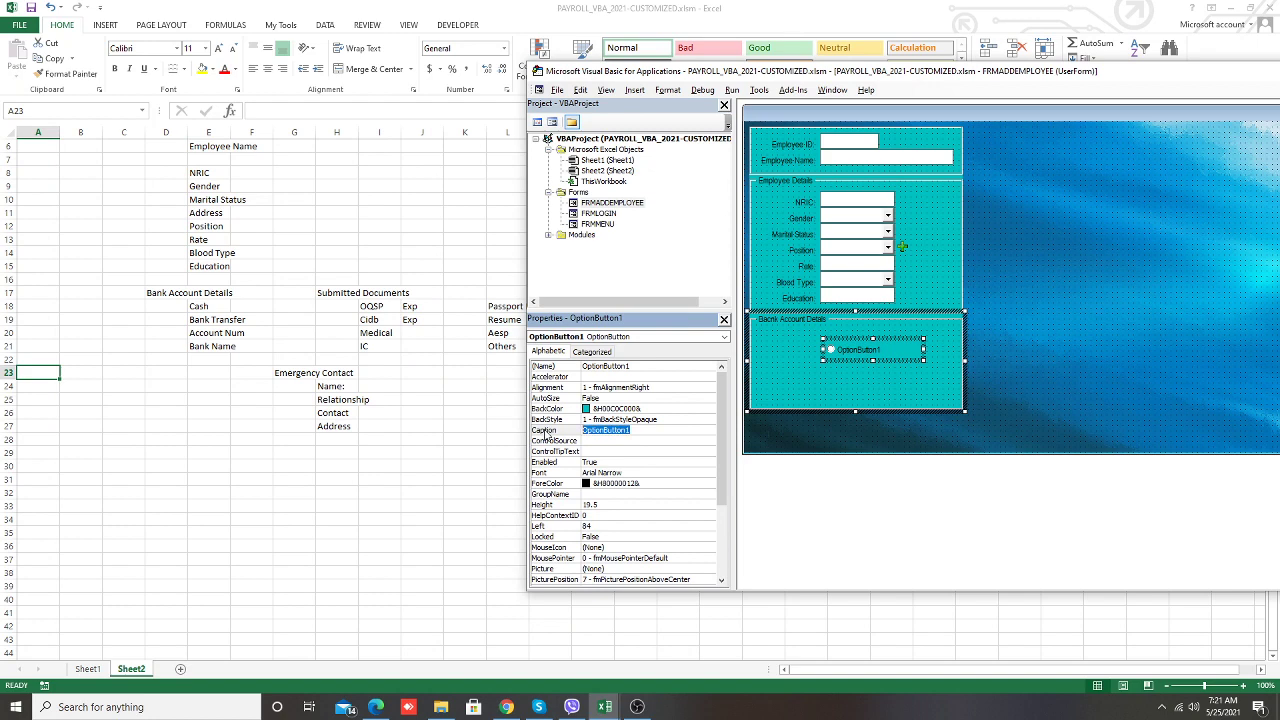
pyautogui.write('Cas')
pyautogui.write('h')
pyautogui.click(878, 365)
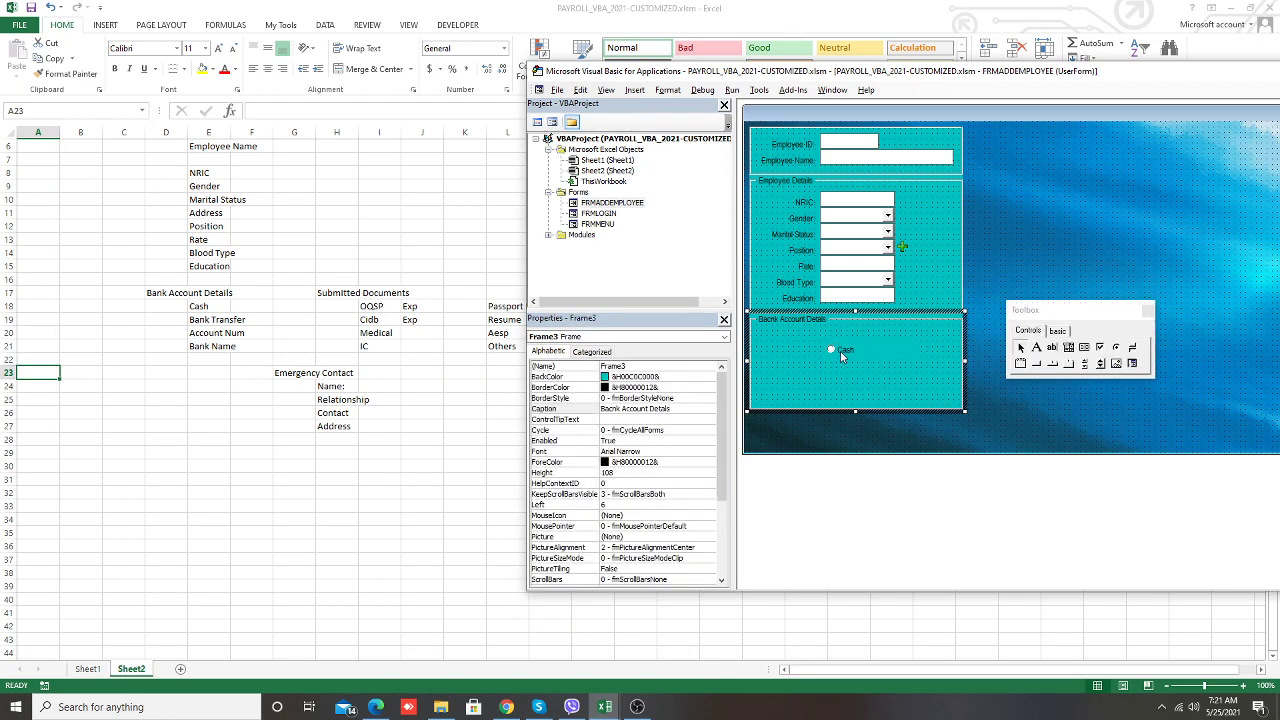
pyautogui.click(840, 352)
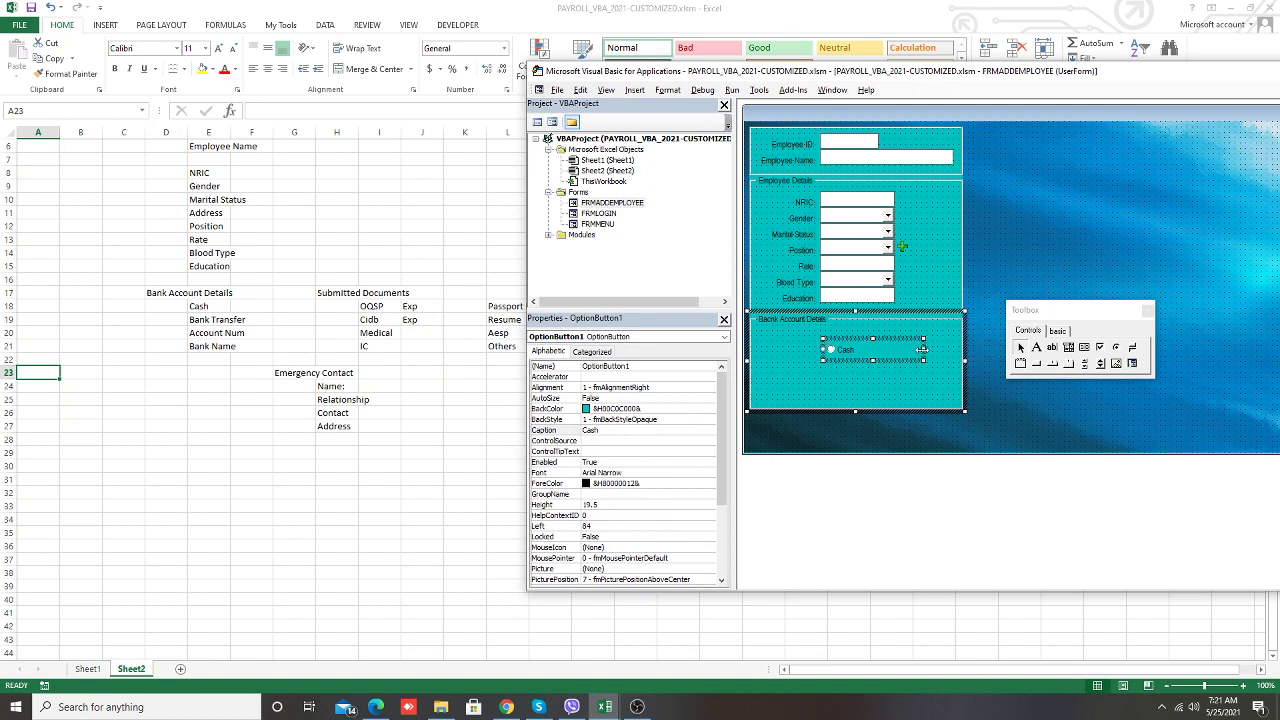
pyautogui.moveTo(922, 349); pyautogui.dragTo(845, 345)
# Copy the Cash button beside it, caption the copy 'Bank Transfer' and widen it
pyautogui.moveTo(834, 343)
pyautogui.mouseDown()
pyautogui.moveTo(802, 344)
pyautogui.moveTo(857, 342)
pyautogui.mouseUp()
pyautogui.hotkey('ctrl', 'v')
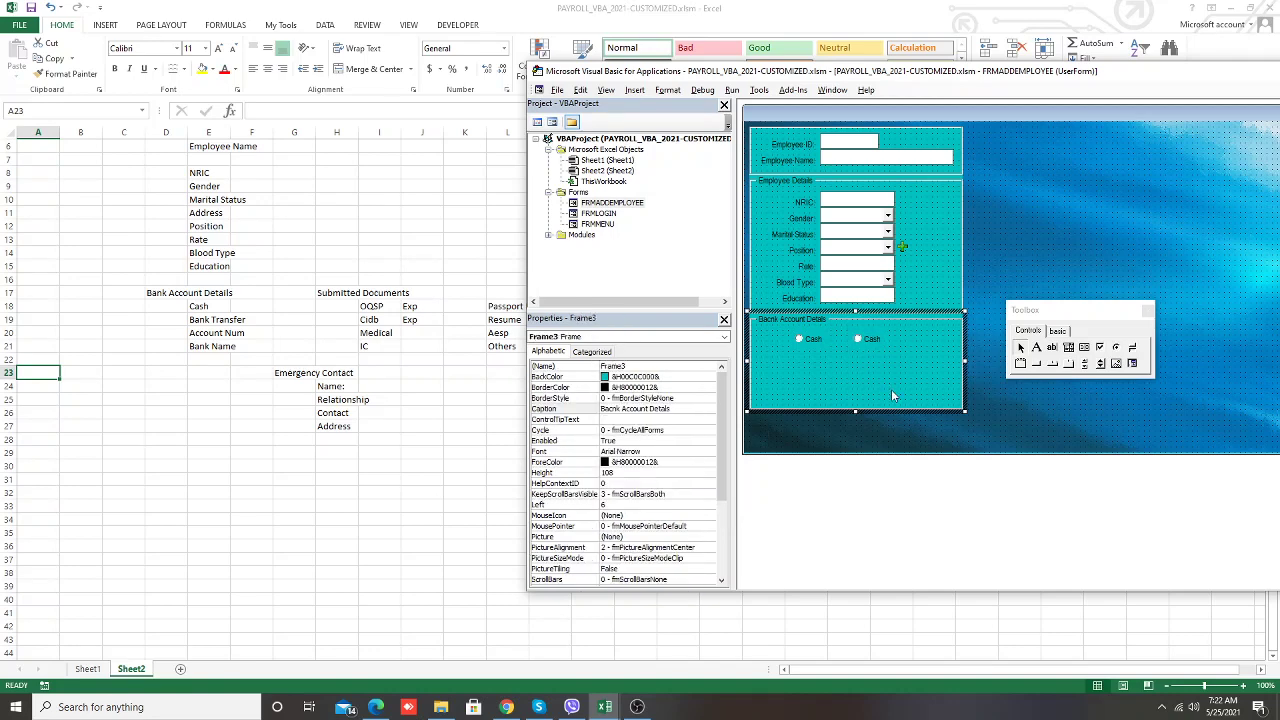
pyautogui.click(872, 338)
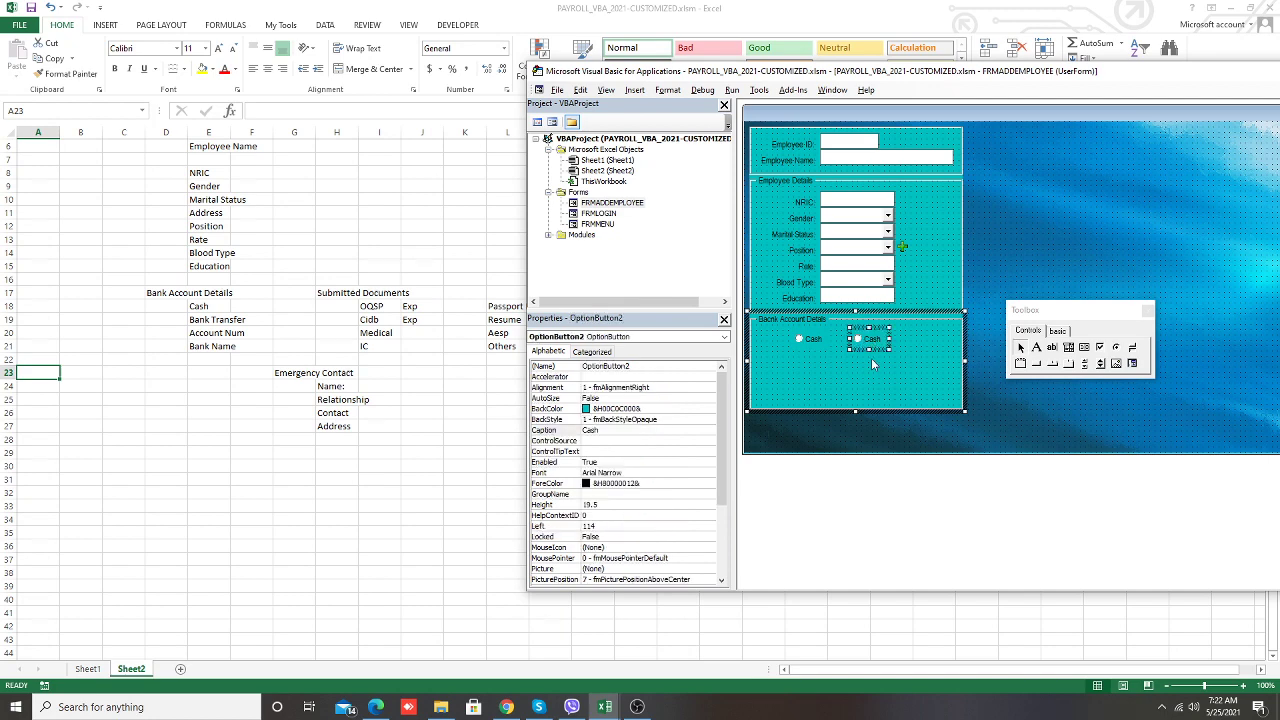
pyautogui.doubleClick(640, 430)
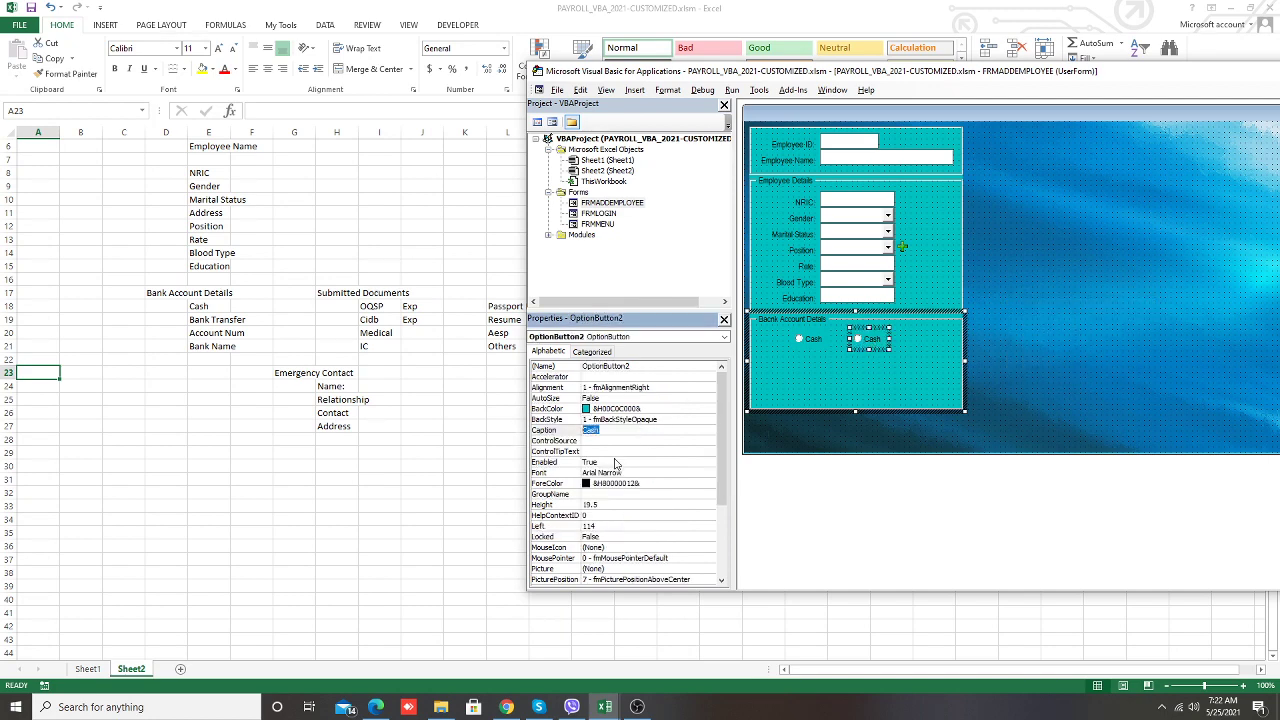
pyautogui.write('Bank Transfer')
pyautogui.moveTo(888, 338); pyautogui.dragTo(940, 347)
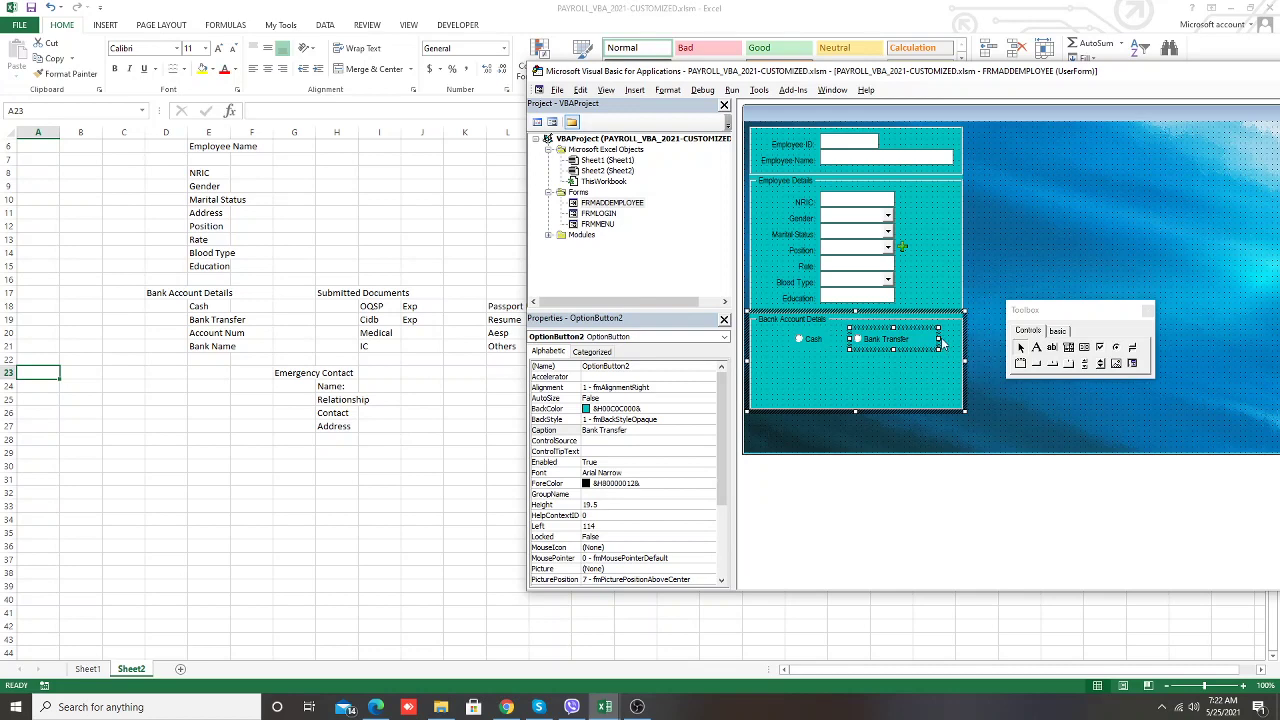
pyautogui.click(902, 378)
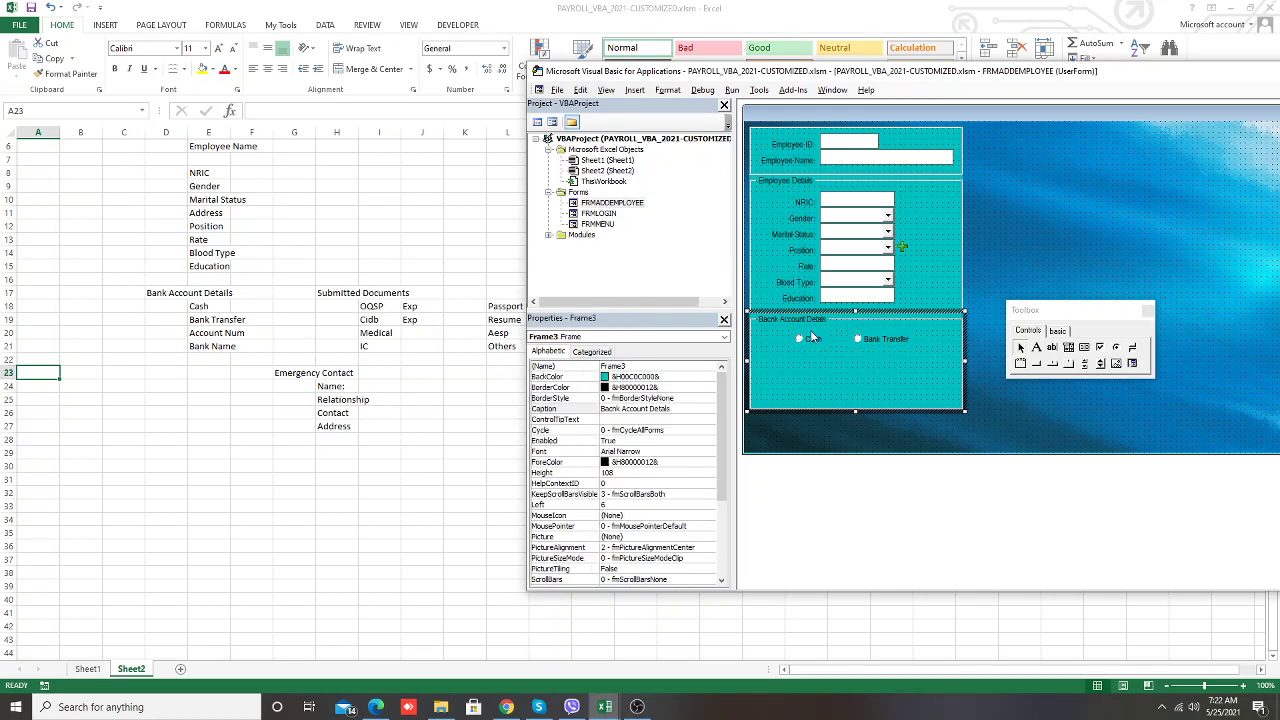
pyautogui.click(813, 338)
pyautogui.click(870, 372)
# Paste two copies of the Education label and text box into the Bank Account Details frame
pyautogui.click(905, 300)
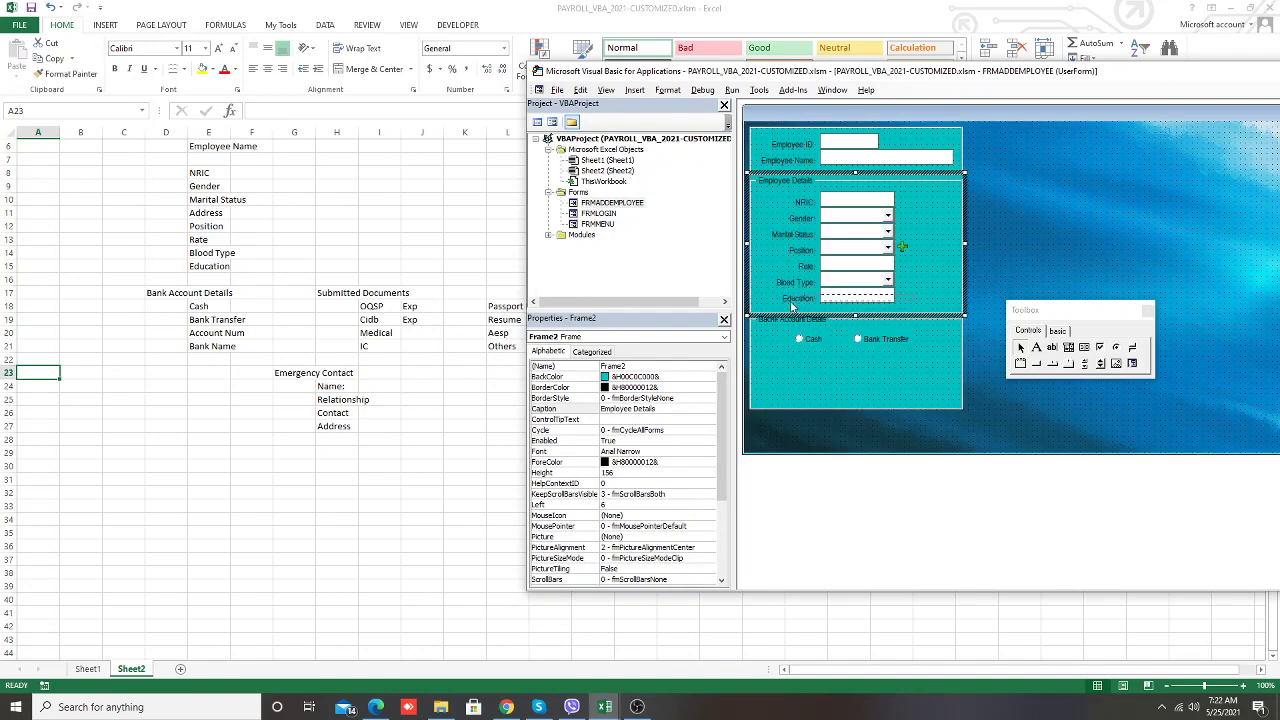
pyautogui.moveTo(790, 306); pyautogui.dragTo(790, 307)
pyautogui.hotkey('ctrl', 'c')
pyautogui.click(829, 384)
pyautogui.hotkey('ctrl', 'v')
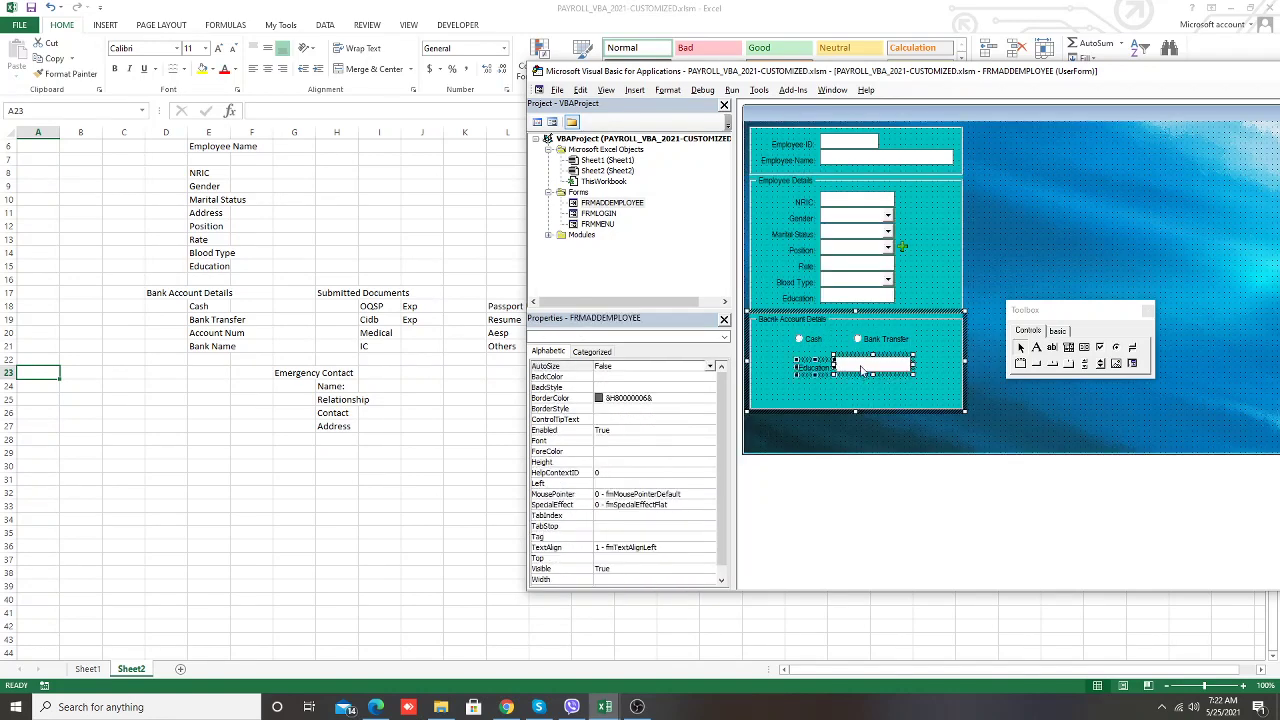
pyautogui.moveTo(862, 369)
pyautogui.mouseDown()
pyautogui.moveTo(850, 365)
pyautogui.moveTo(876, 369)
pyautogui.mouseUp()
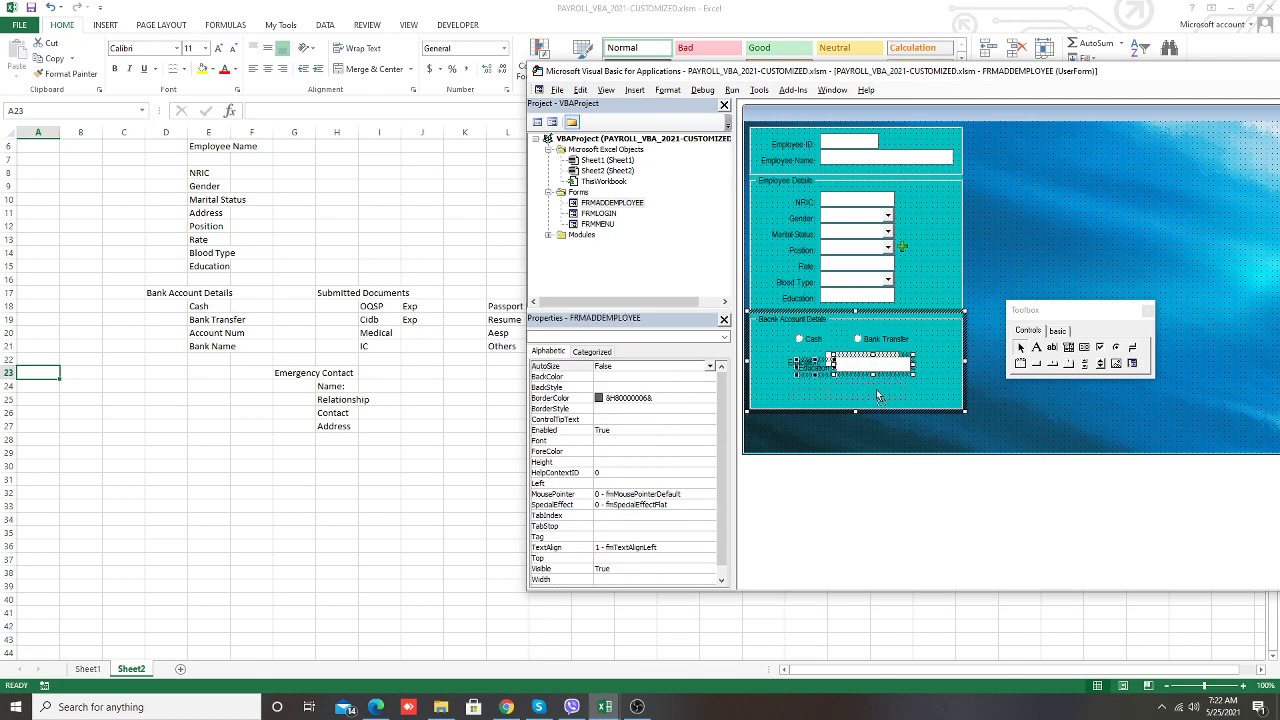
pyautogui.hotkey('ctrl', 'v')
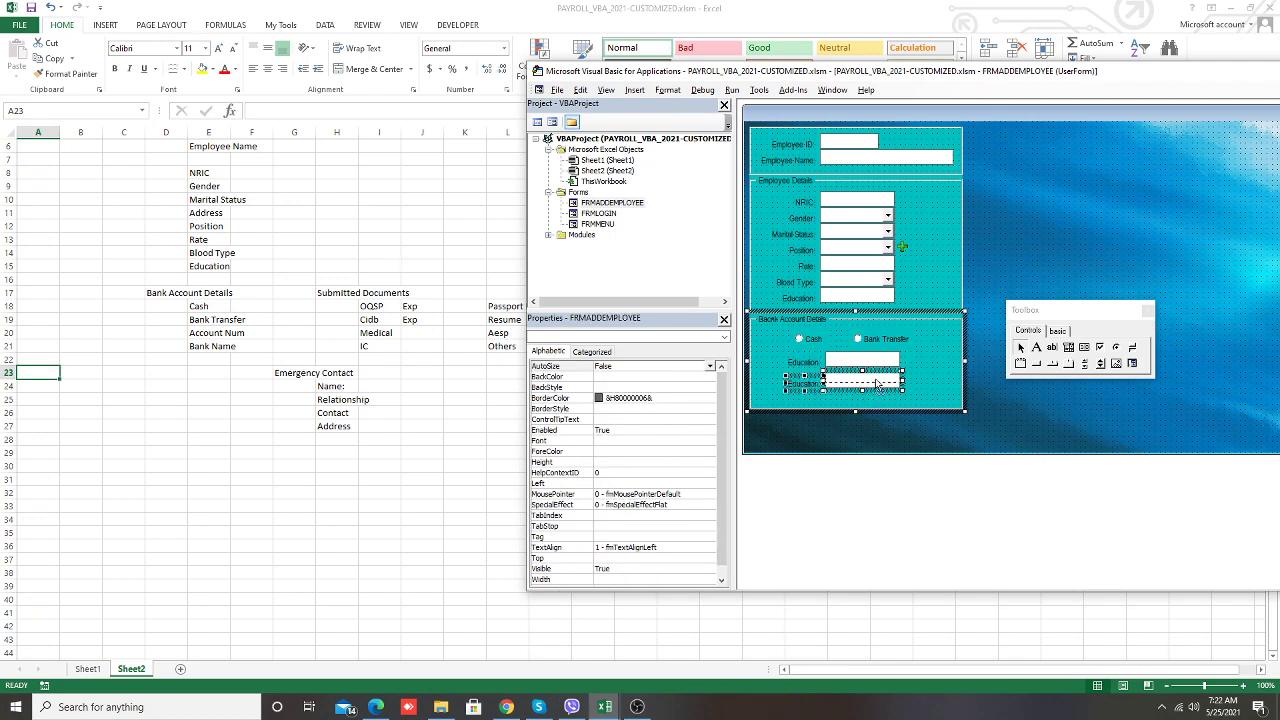
pyautogui.hotkey('ctrl', 'Up')
# Caption the first pasted label Account Number, shift it left and widen it to show fully
pyautogui.click(797, 364)
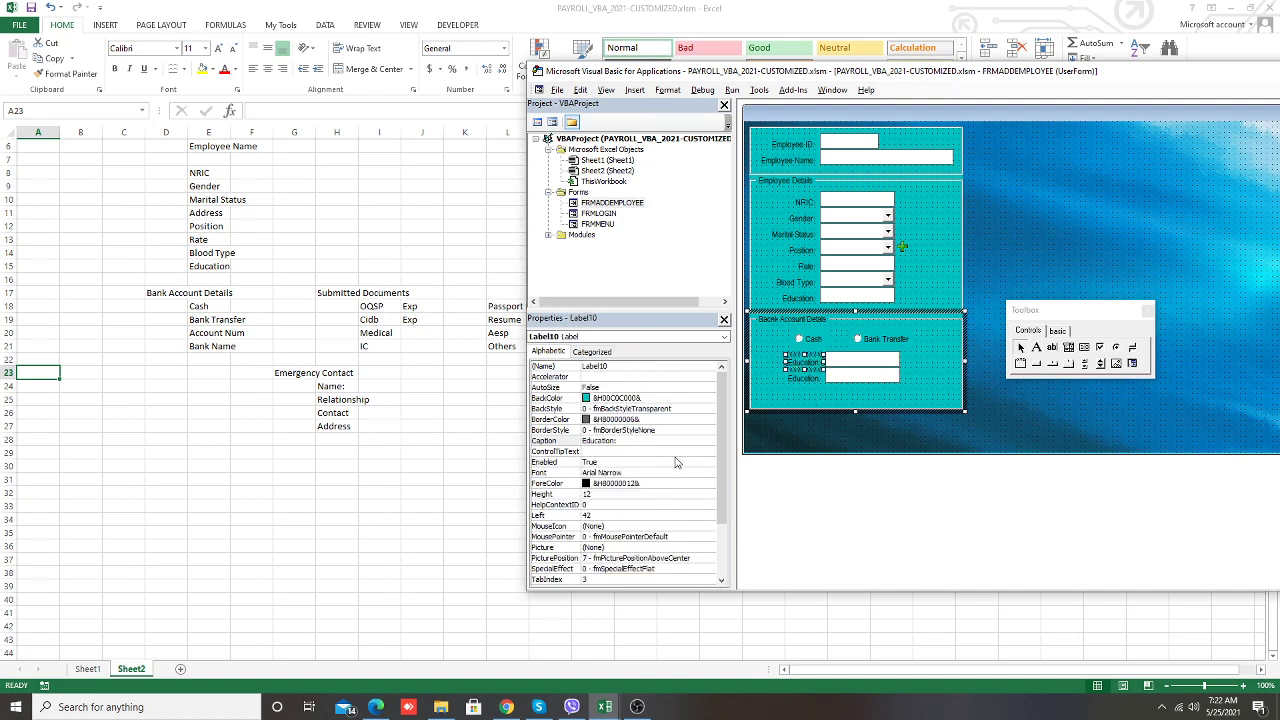
pyautogui.click(533, 441)
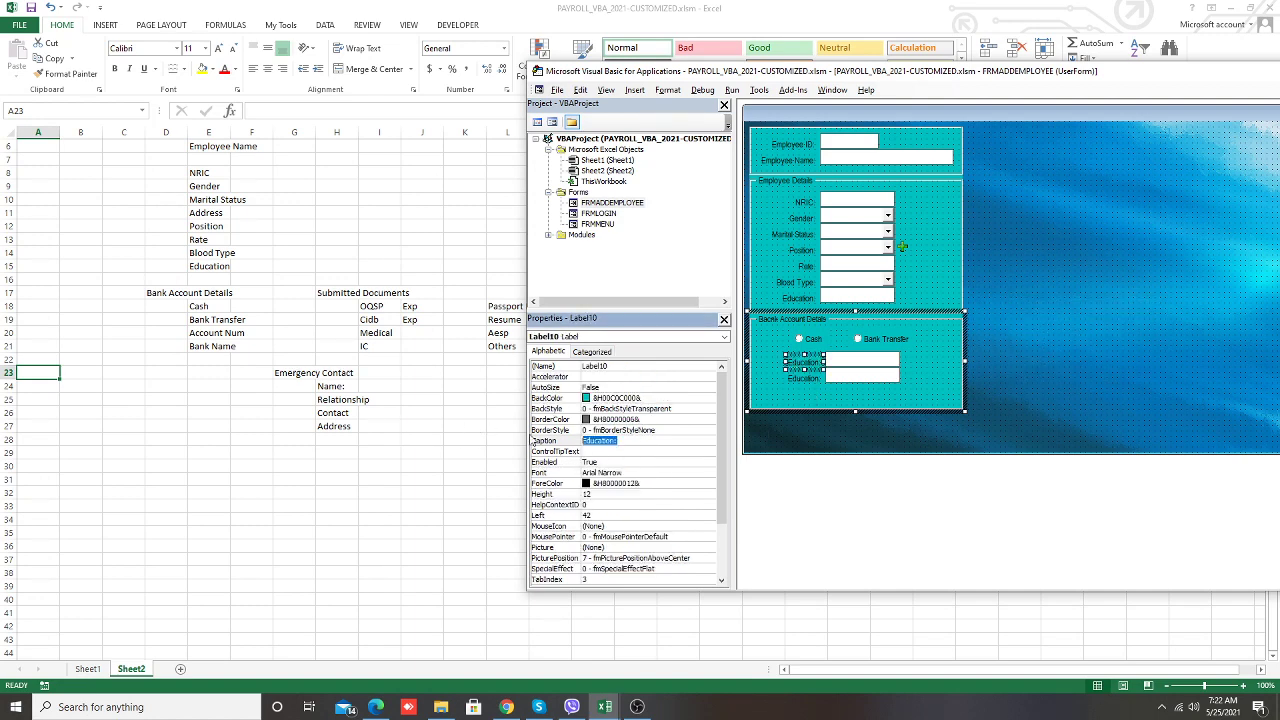
pyautogui.write('Ba')
pyautogui.press('BackSpace')
pyautogui.press('BackSpace')
pyautogui.press('BackSpace')
pyautogui.click(1008, 362)
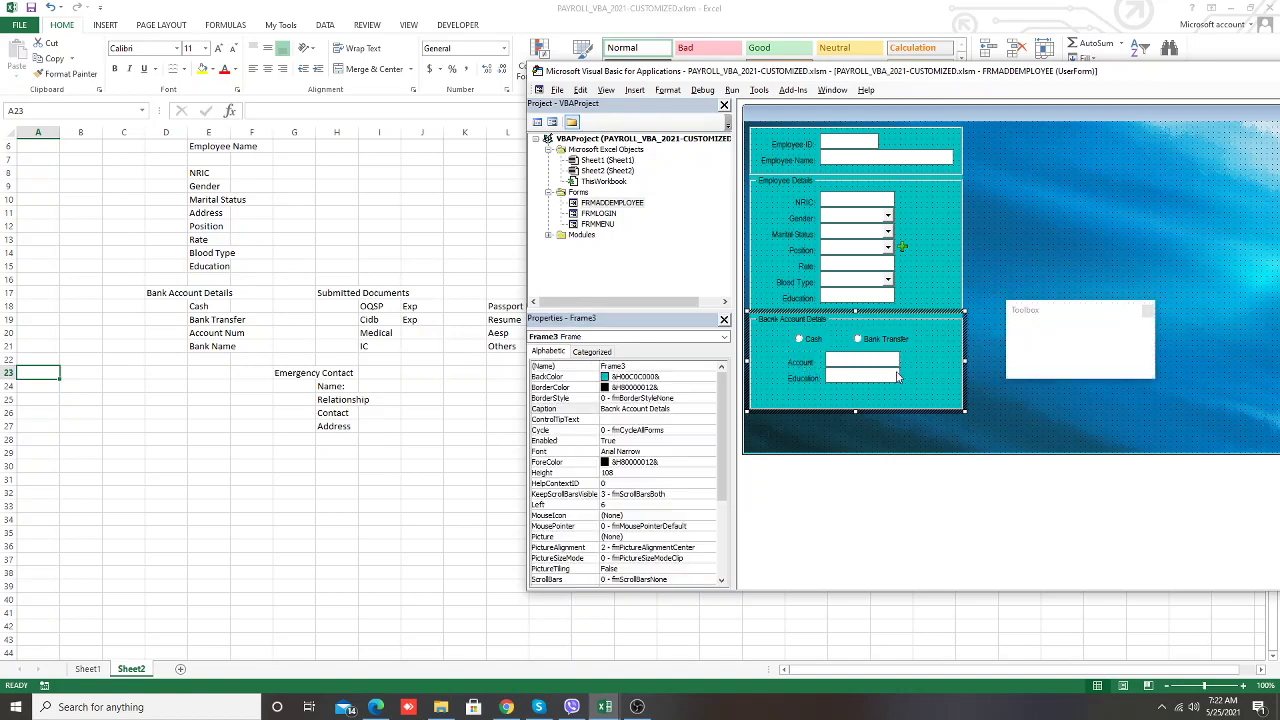
pyautogui.click(800, 364)
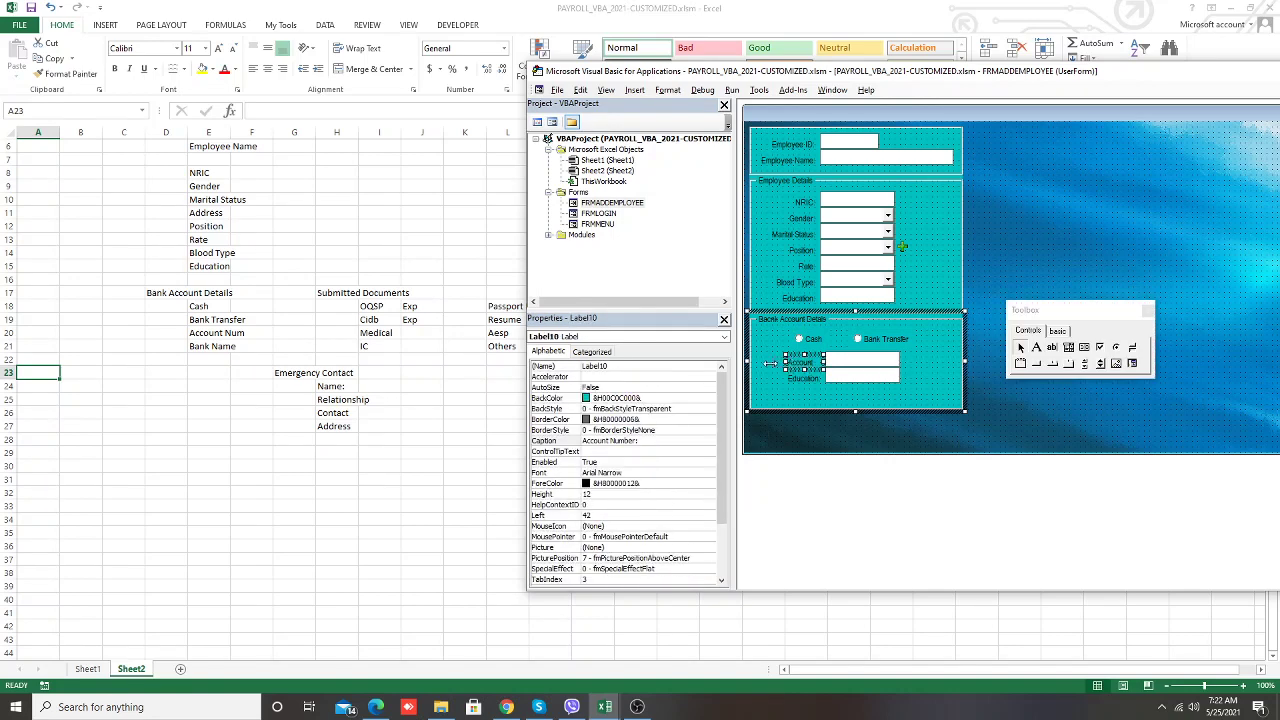
pyautogui.moveTo(787, 361); pyautogui.dragTo(768, 361)
pyautogui.moveTo(759, 361); pyautogui.dragTo(748, 361)
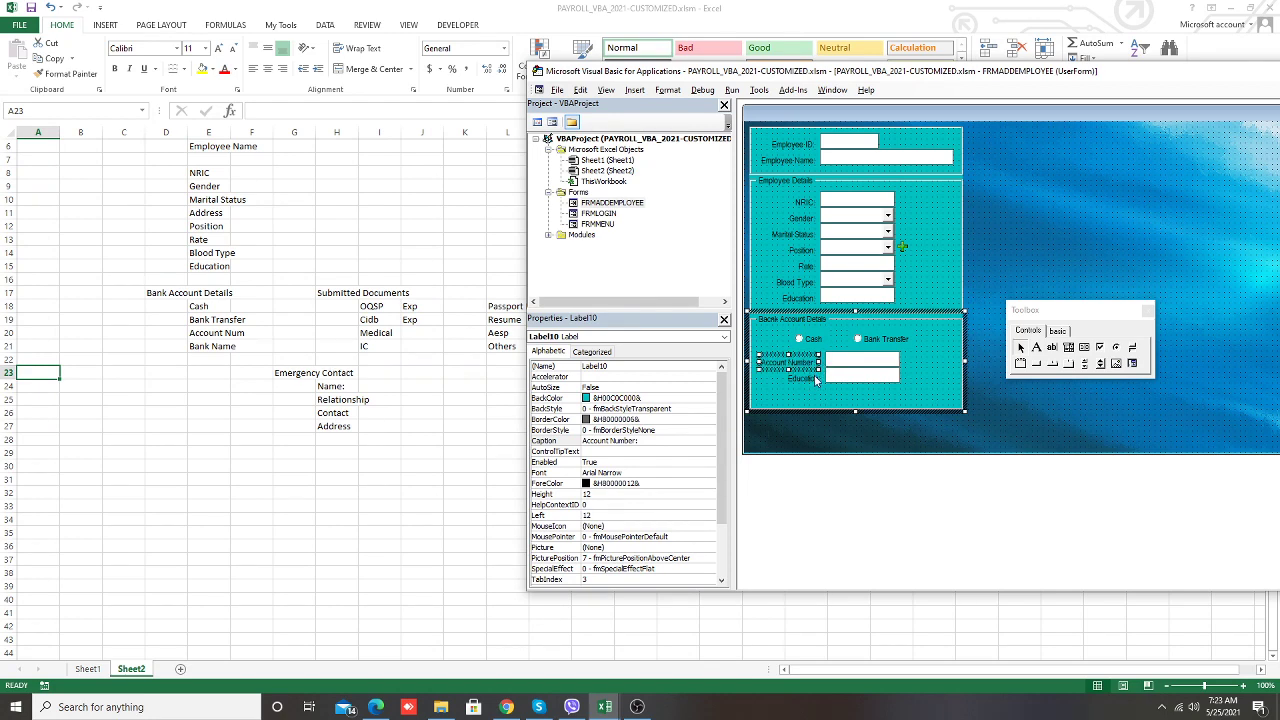
# Caption the second label Bank Name and align it with the Account Number label
pyautogui.click(800, 378)
pyautogui.doubleClick(600, 440)
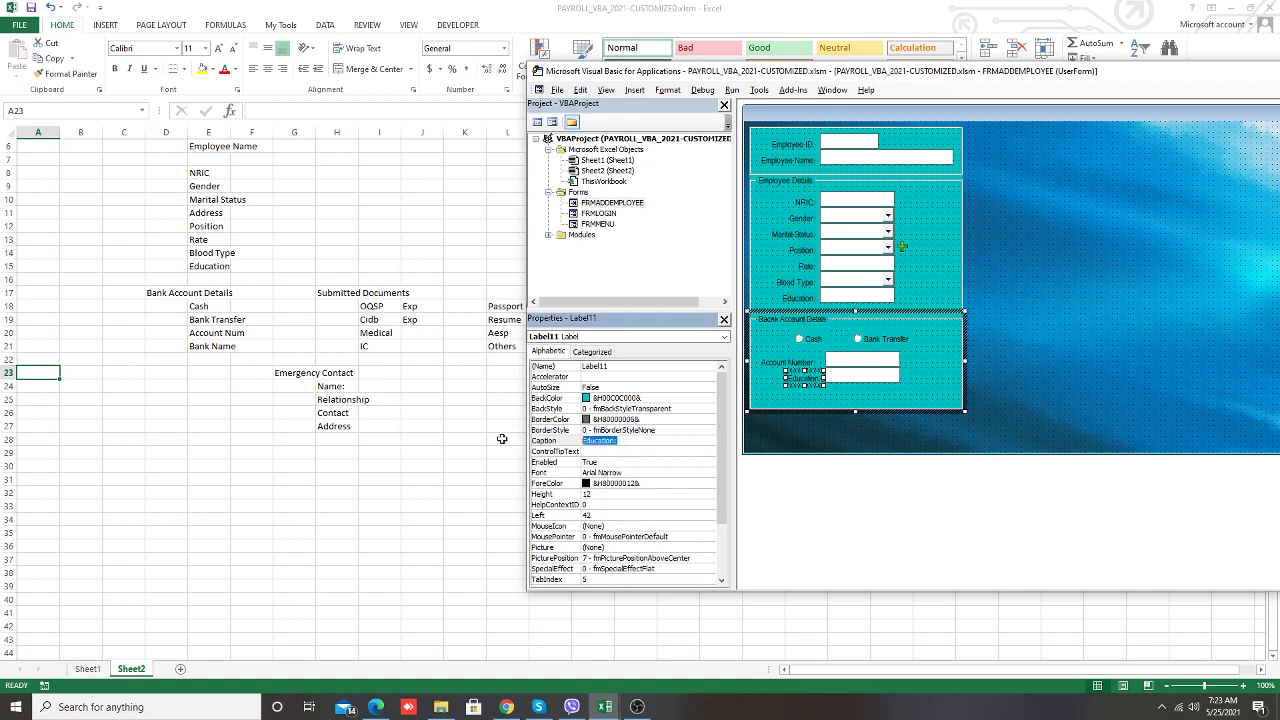
pyautogui.write('Bank Name:')
pyautogui.click(891, 401)
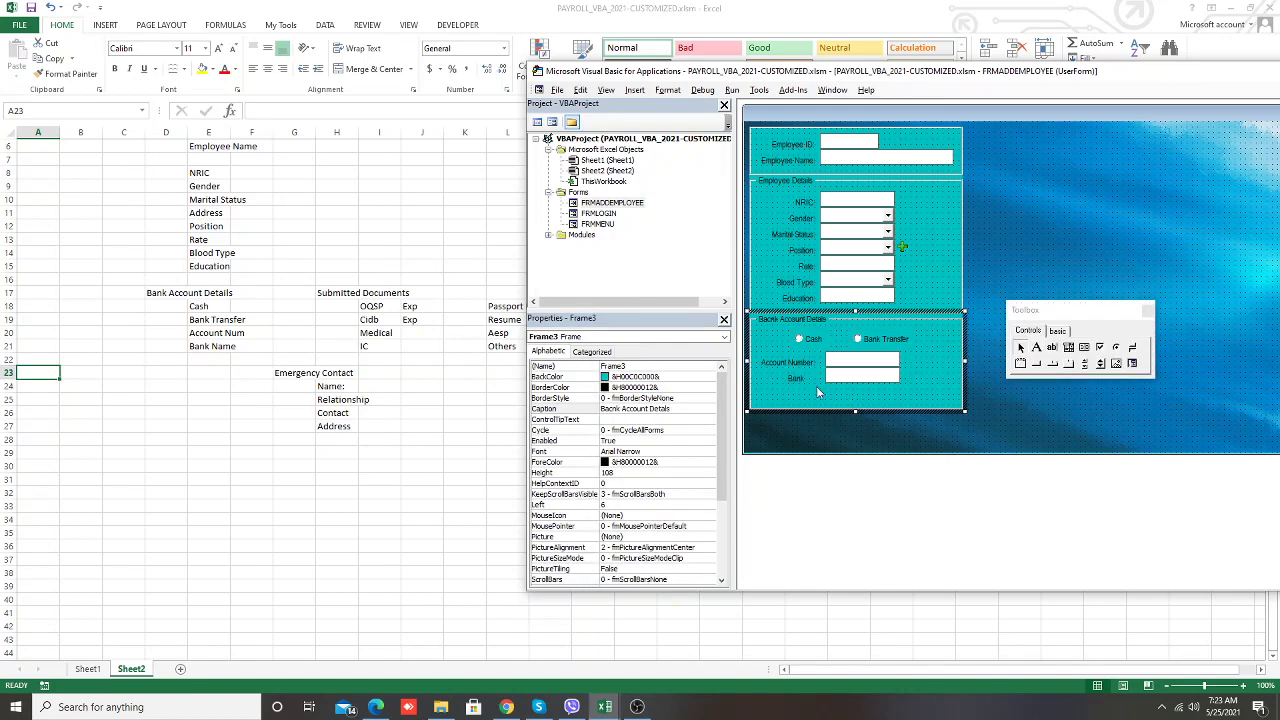
pyautogui.click(797, 384)
pyautogui.moveTo(787, 374)
pyautogui.mouseDown()
pyautogui.moveTo(773, 376)
pyautogui.moveTo(798, 364)
pyautogui.mouseUp()
pyautogui.rightClick(806, 356)
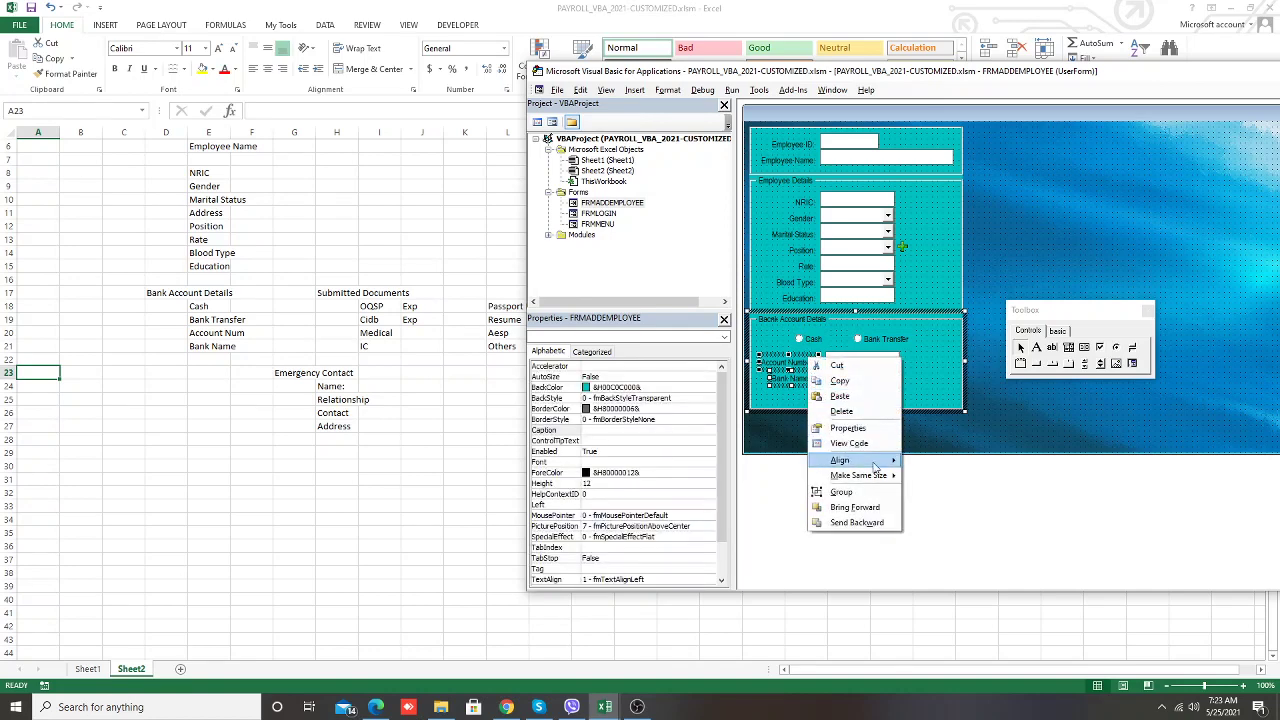
pyautogui.moveTo(852, 460)
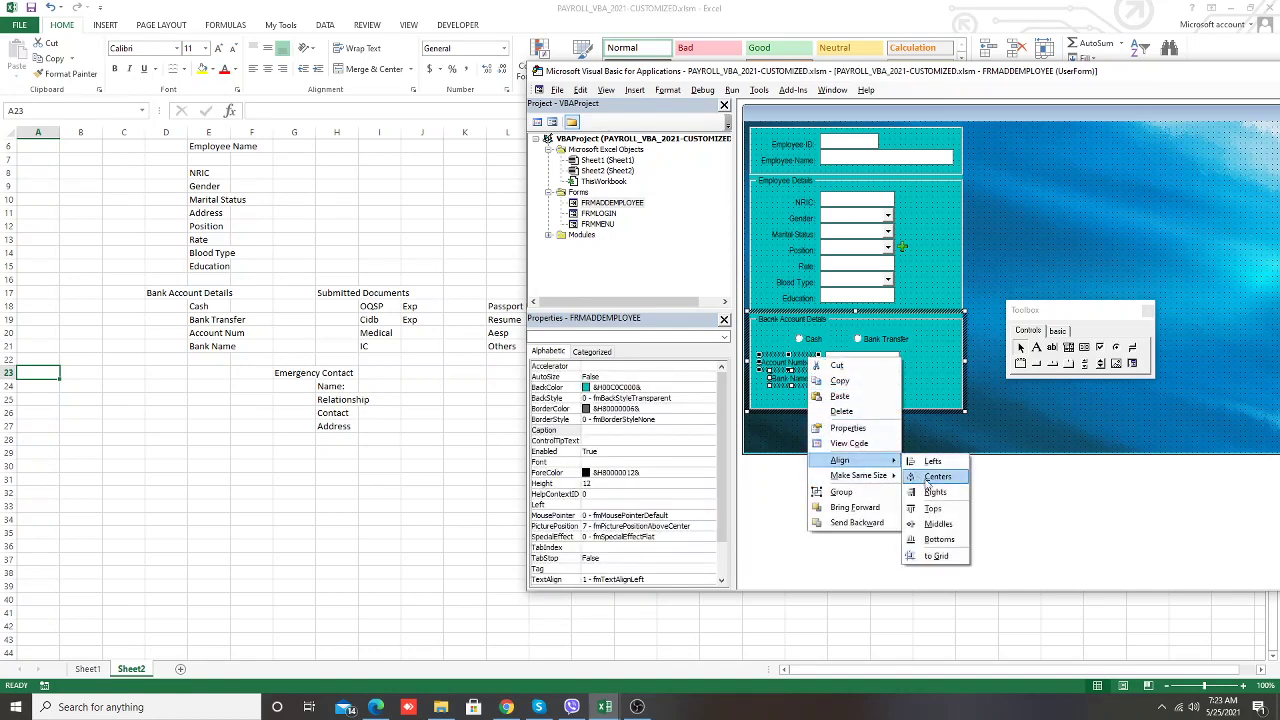
pyautogui.click(943, 496)
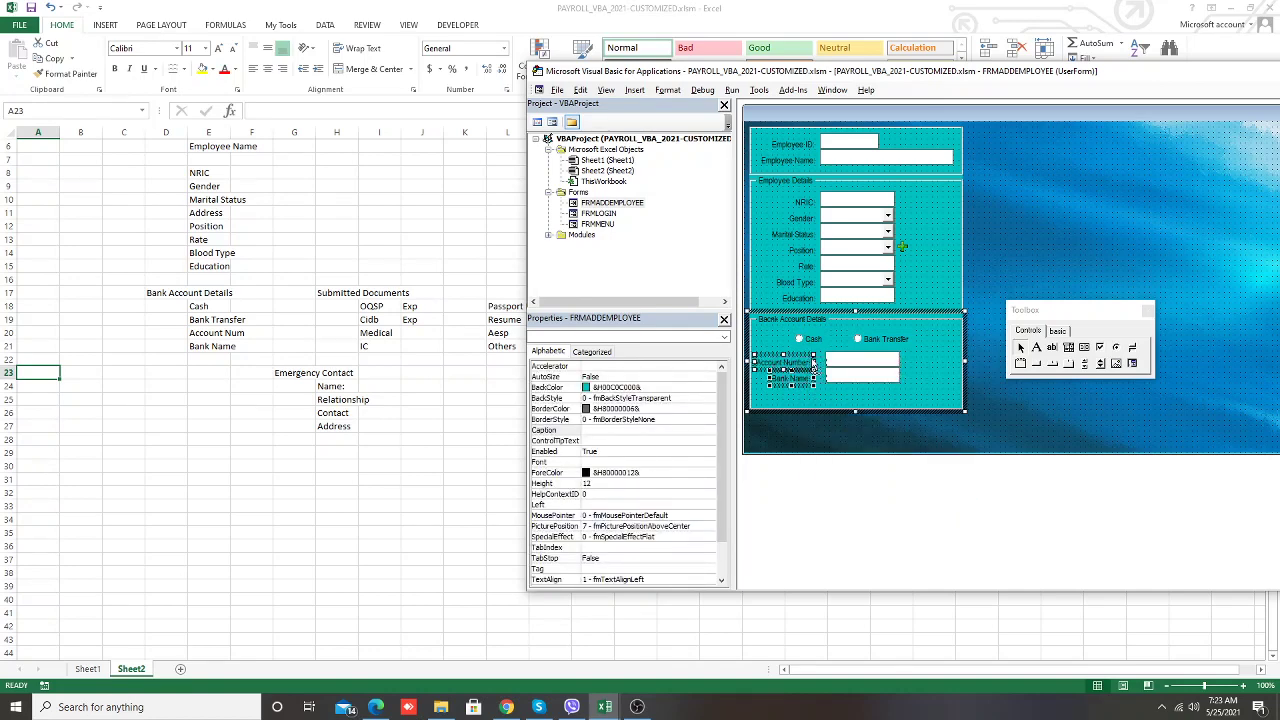
# Widen the Account Number text box, then the Bank Name text box to match
pyautogui.click(936, 376)
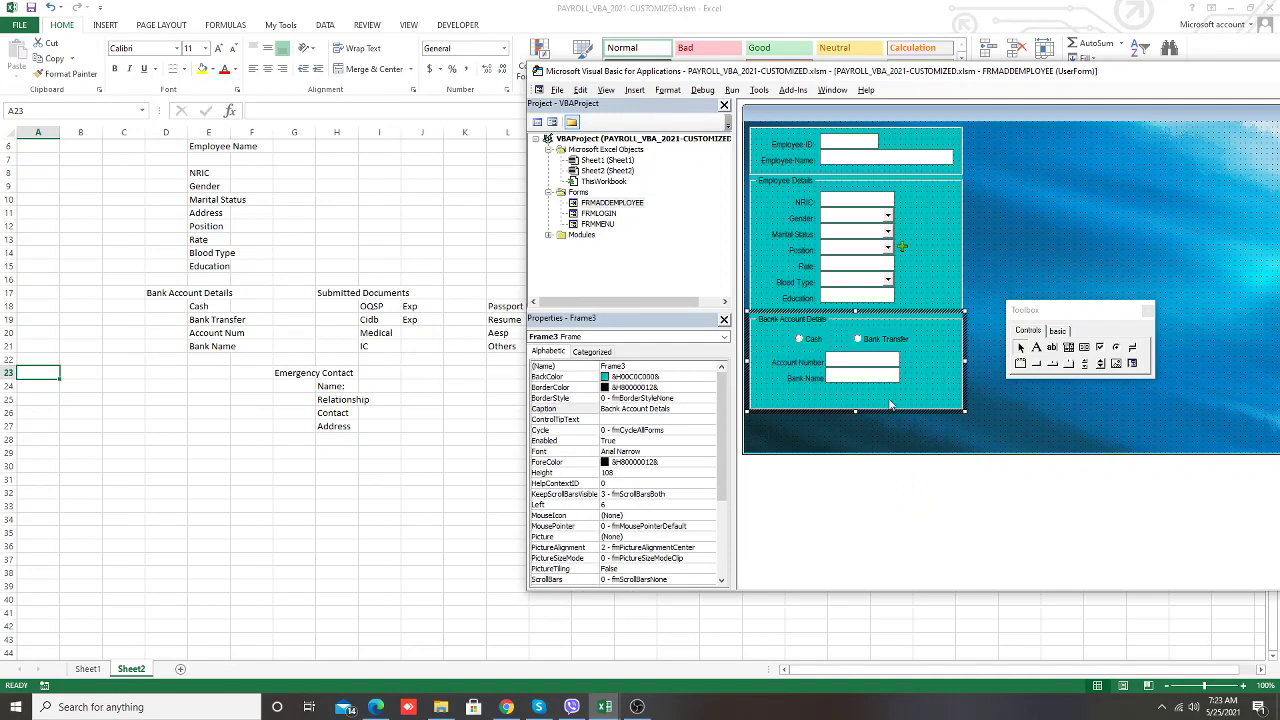
pyautogui.moveTo(893, 405); pyautogui.dragTo(816, 366)
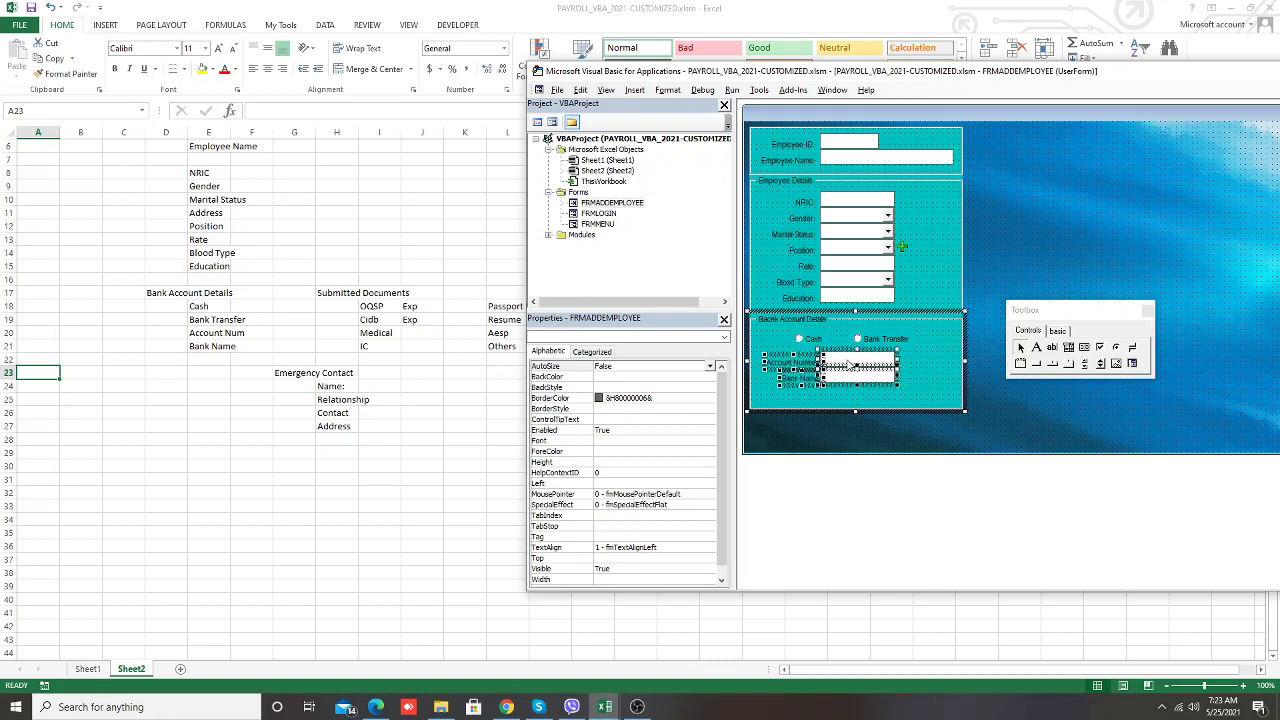
pyautogui.click(944, 365)
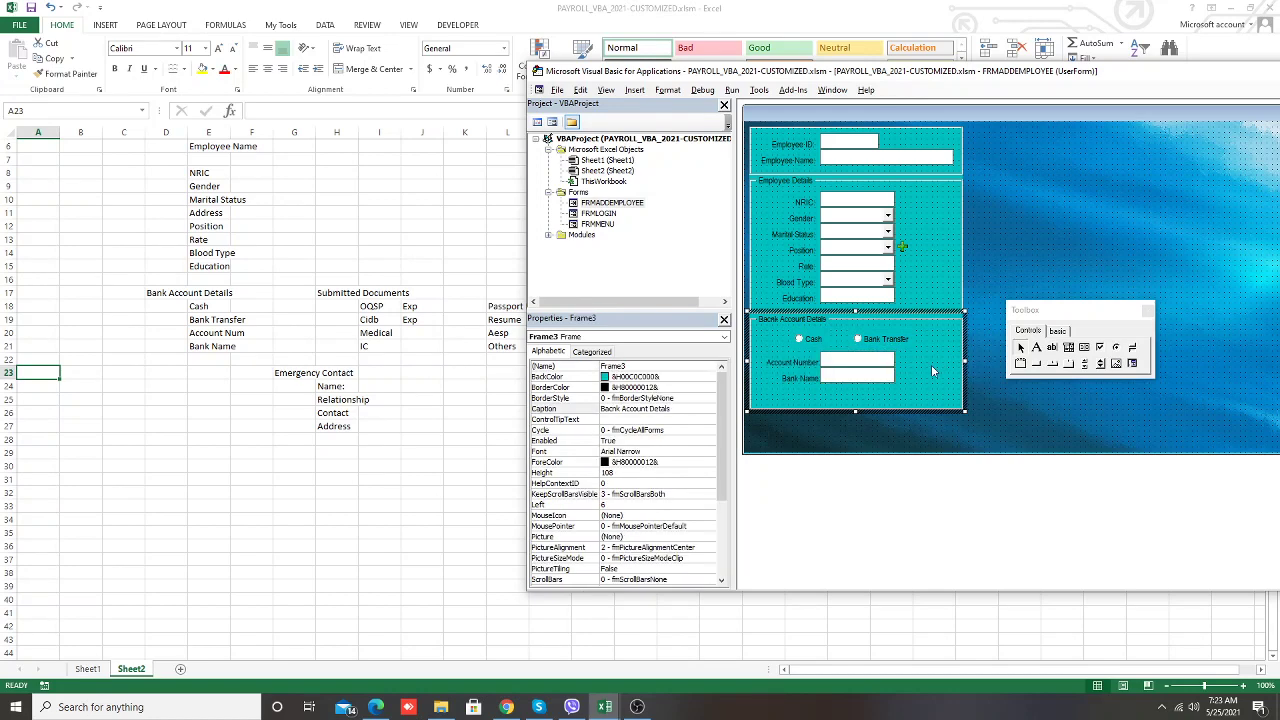
pyautogui.click(802, 368)
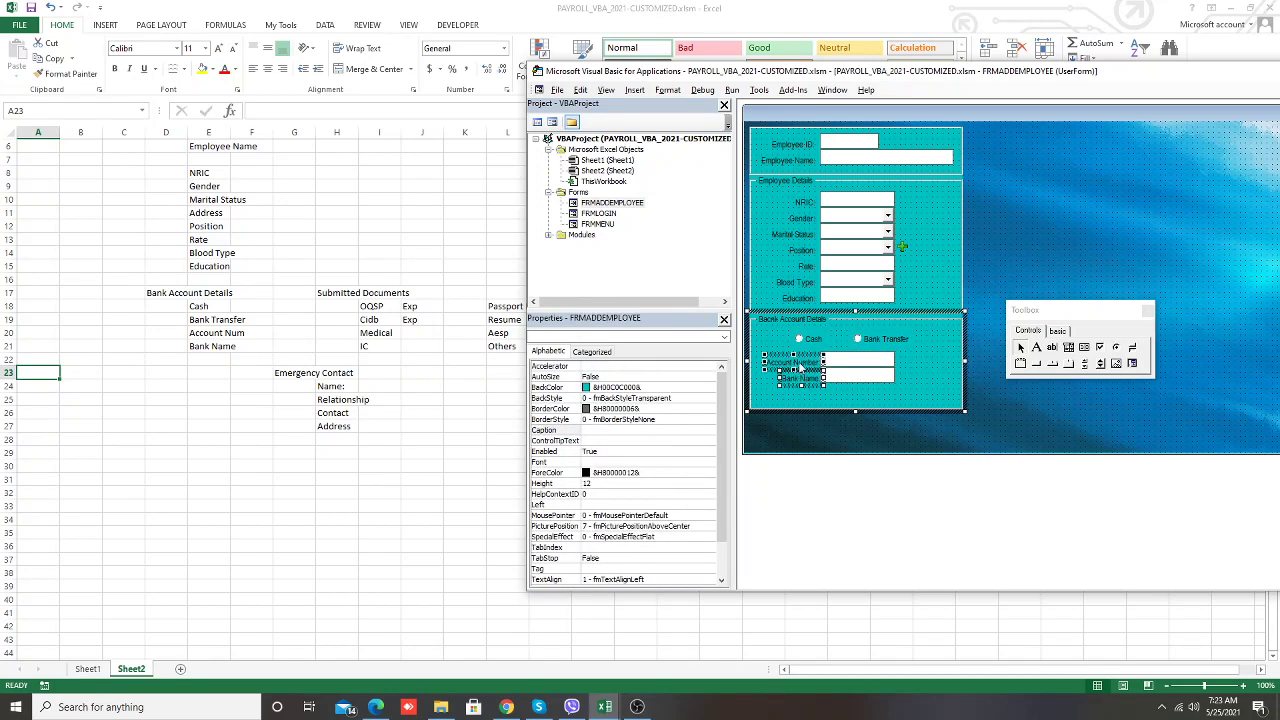
pyautogui.keyDown('ctrl'); pyautogui.click(800, 377); pyautogui.keyUp('ctrl')
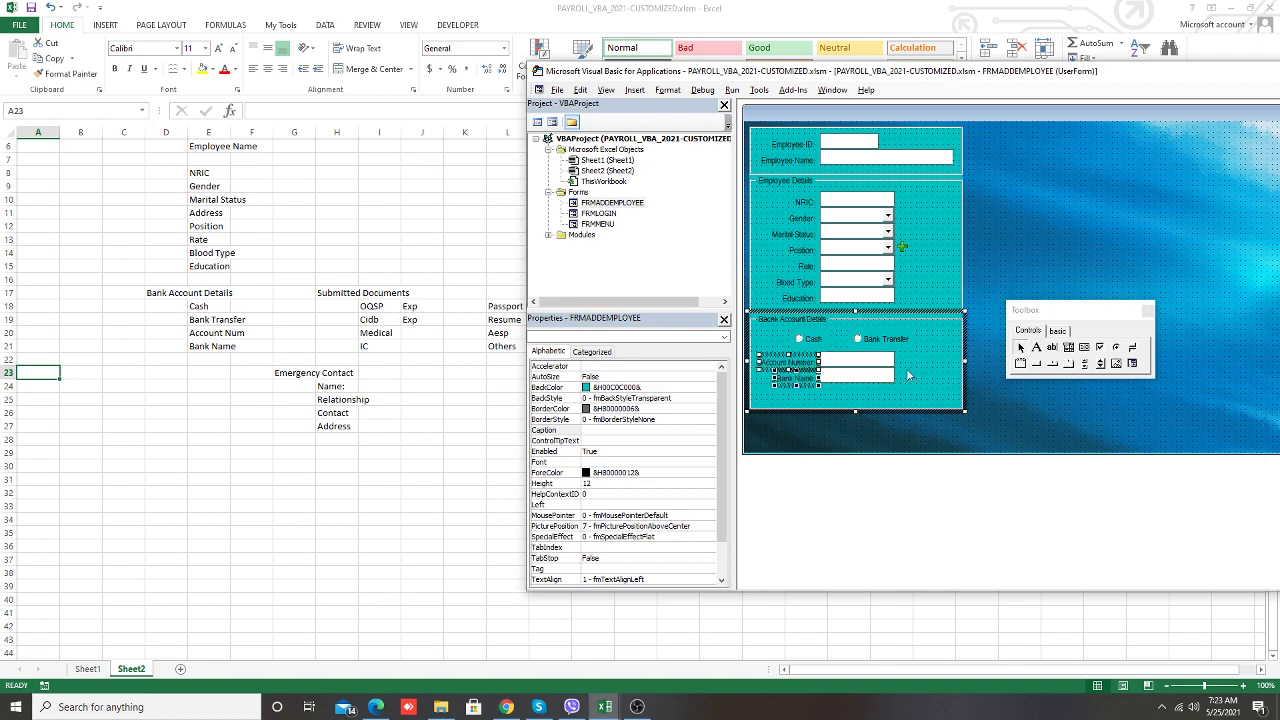
pyautogui.click(919, 380)
pyautogui.click(857, 361)
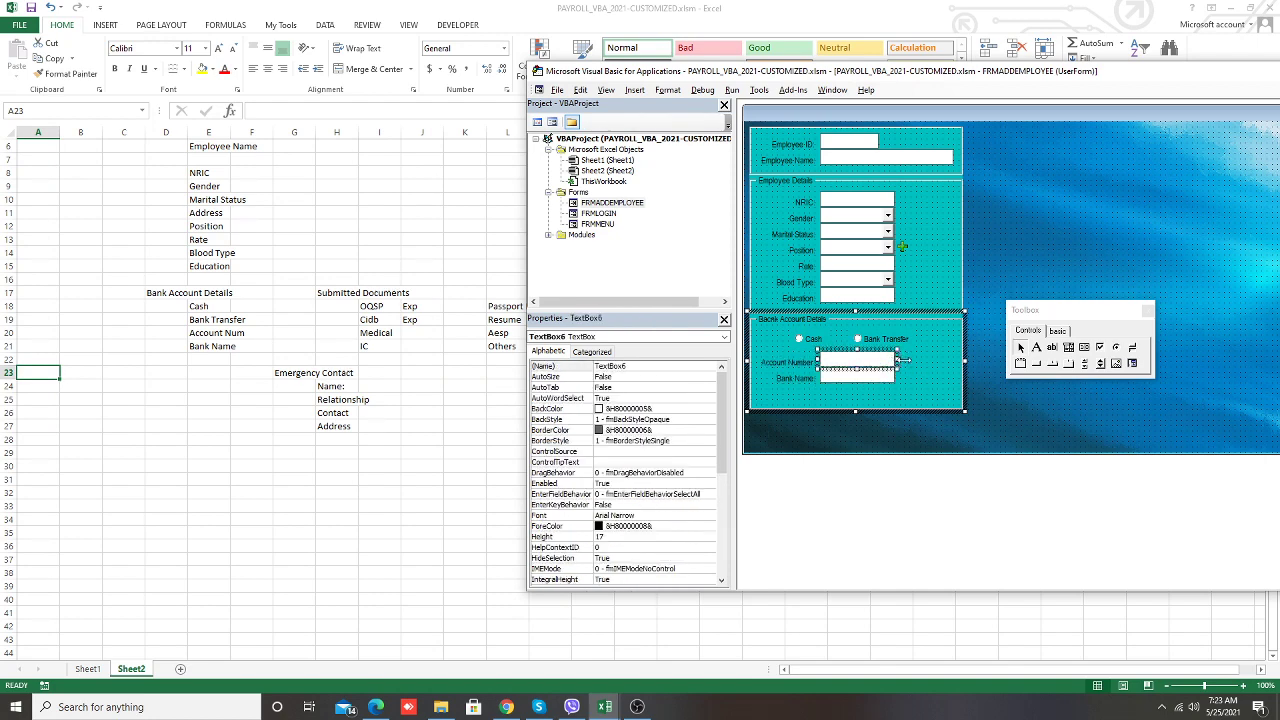
pyautogui.moveTo(897, 360)
pyautogui.mouseDown()
pyautogui.moveTo(912, 360)
pyautogui.moveTo(912, 378)
pyautogui.mouseUp()
pyautogui.click(879, 380)
pyautogui.click(940, 370)
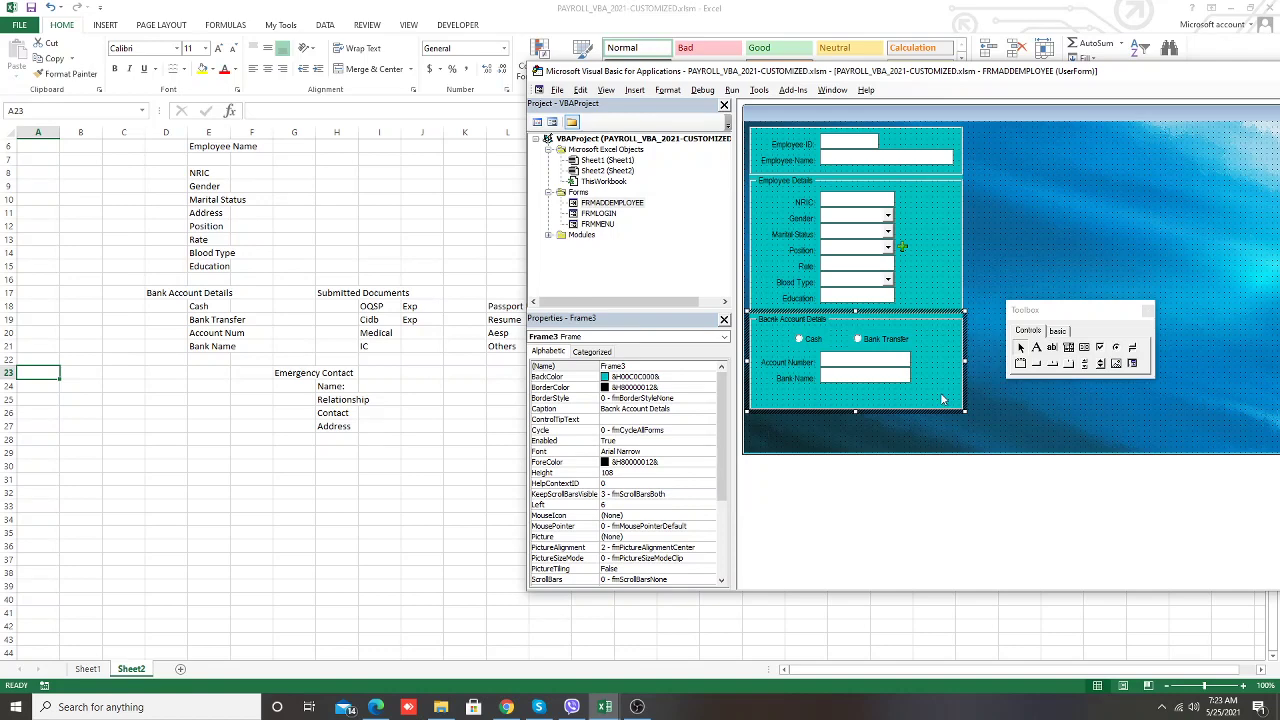
# Test-run the Add Employee form, clicking Employee ID, NRIC, Gender and Education before closing
pyautogui.click(996, 414)
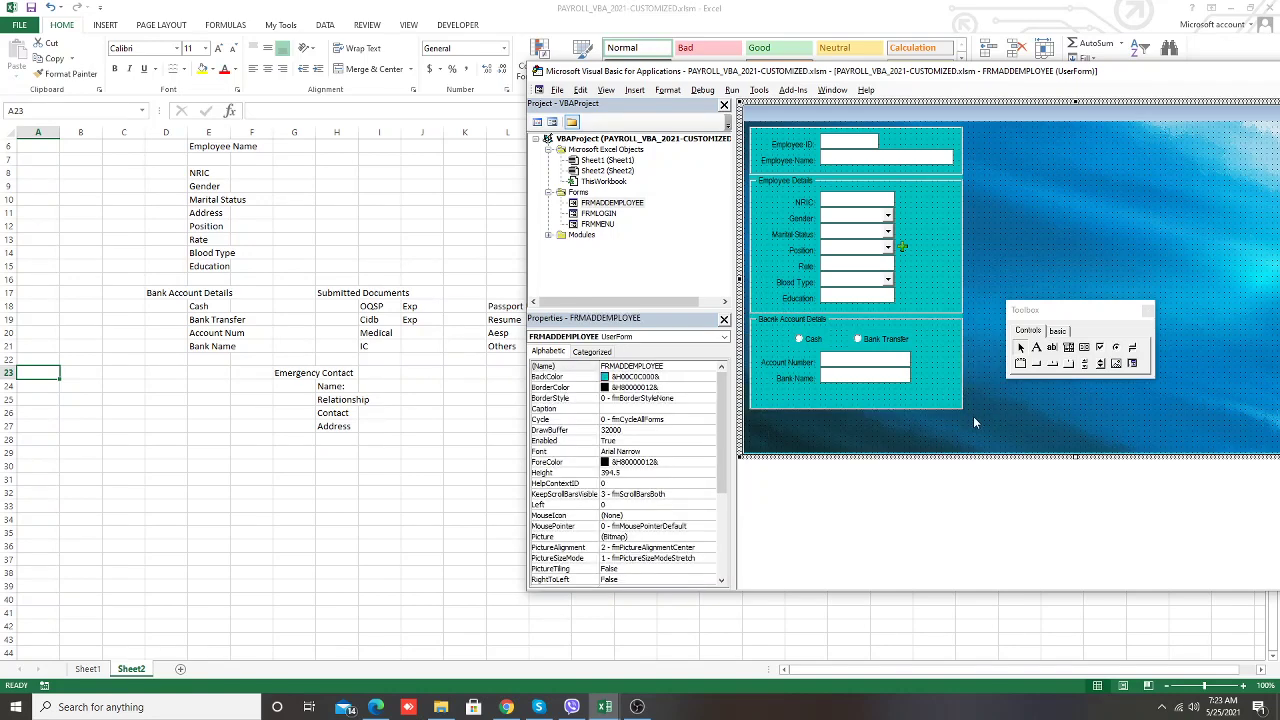
pyautogui.press('F5')
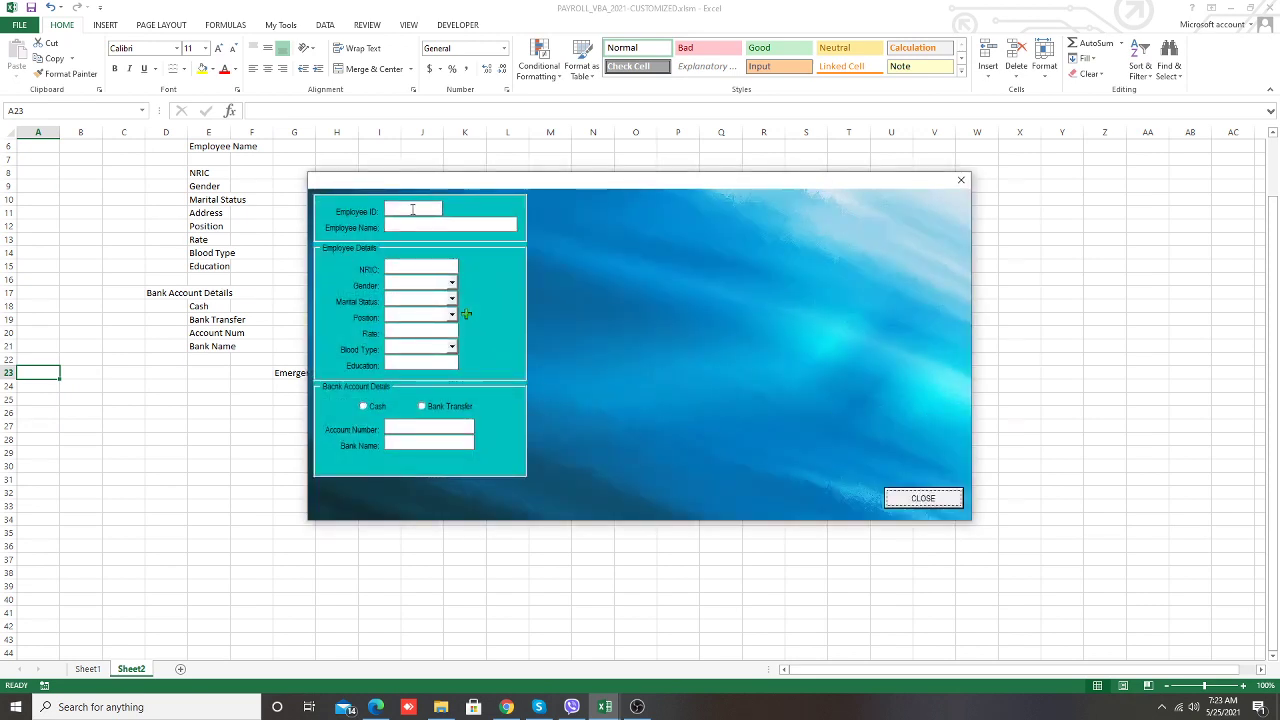
pyautogui.click(413, 209)
pyautogui.click(424, 266)
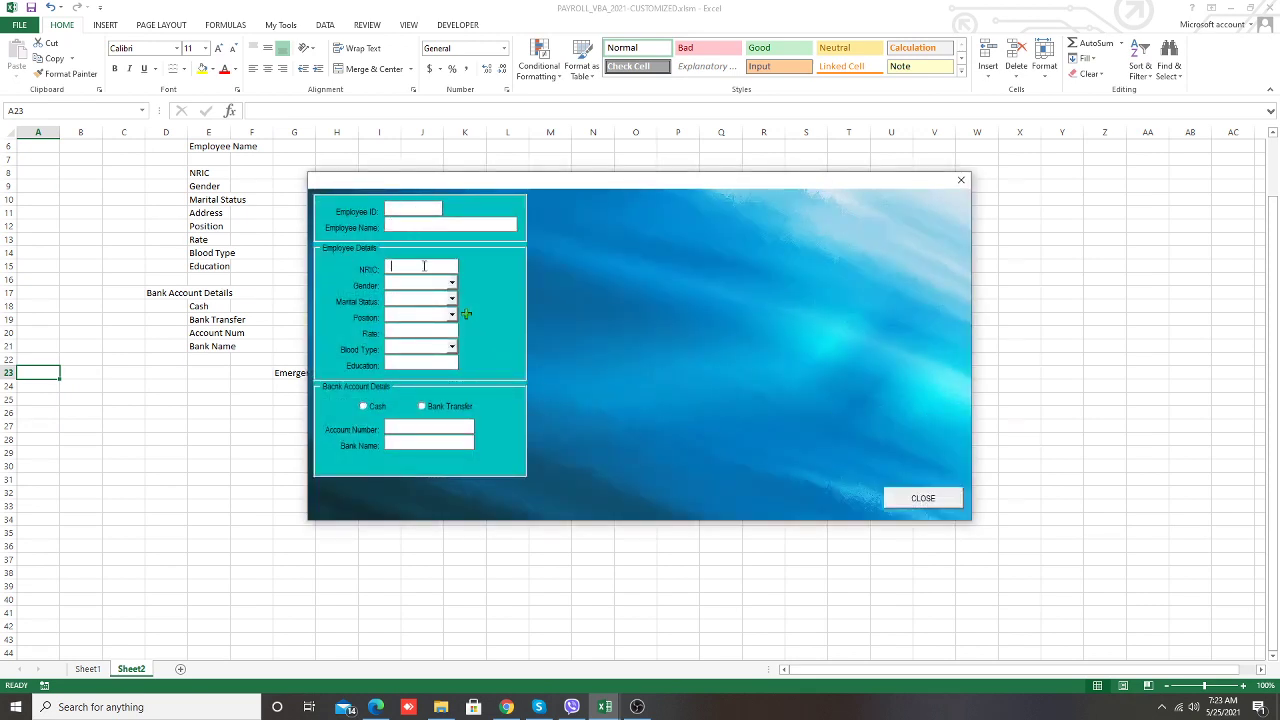
pyautogui.click(431, 286)
pyautogui.click(443, 364)
pyautogui.click(948, 498)
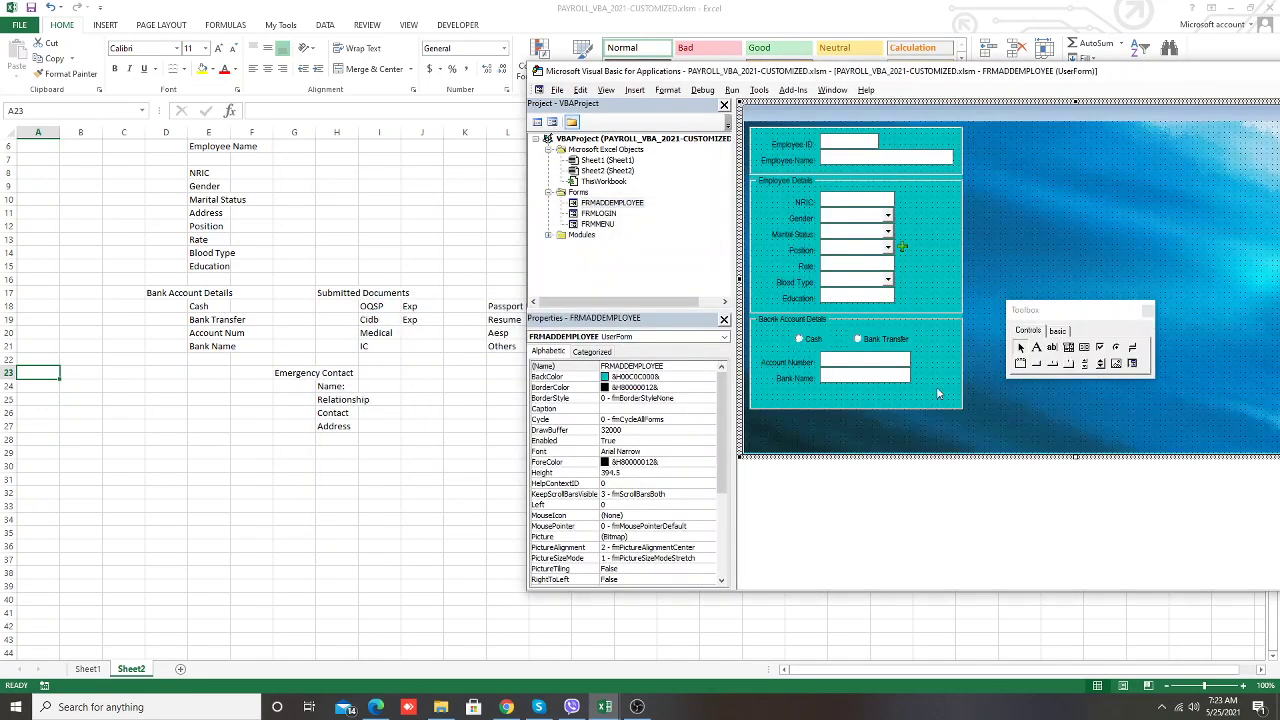
# Drag the form's bottom edge up to shorten its height to 357
pyautogui.moveTo(1075, 457); pyautogui.dragTo(1075, 423)
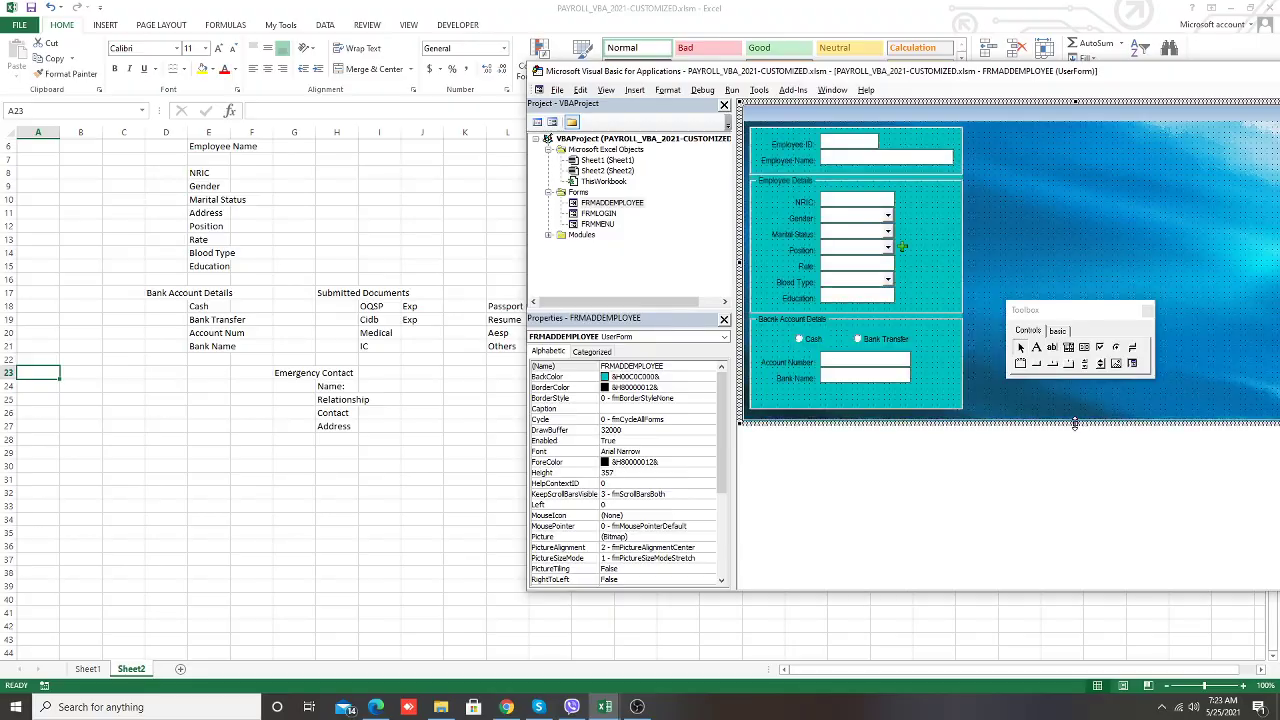
pyautogui.moveTo(1079, 75)
pyautogui.mouseDown()
pyautogui.moveTo(1052, 131)
pyautogui.moveTo(658, 378)
pyautogui.moveTo(646, 278)
pyautogui.moveTo(786, 395)
pyautogui.moveTo(716, 462)
pyautogui.moveTo(728, 375)
pyautogui.moveTo(680, 299)
pyautogui.moveTo(683, 172)
pyautogui.mouseUp()
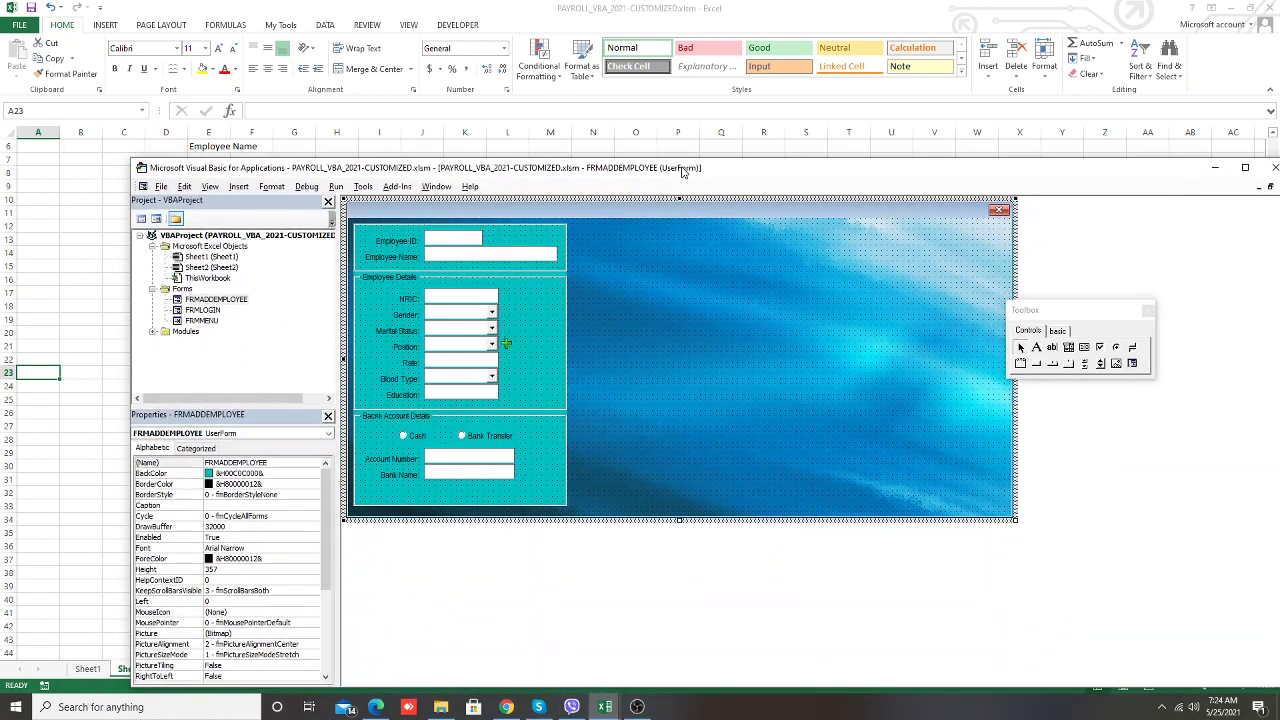
pyautogui.click(1036, 363)
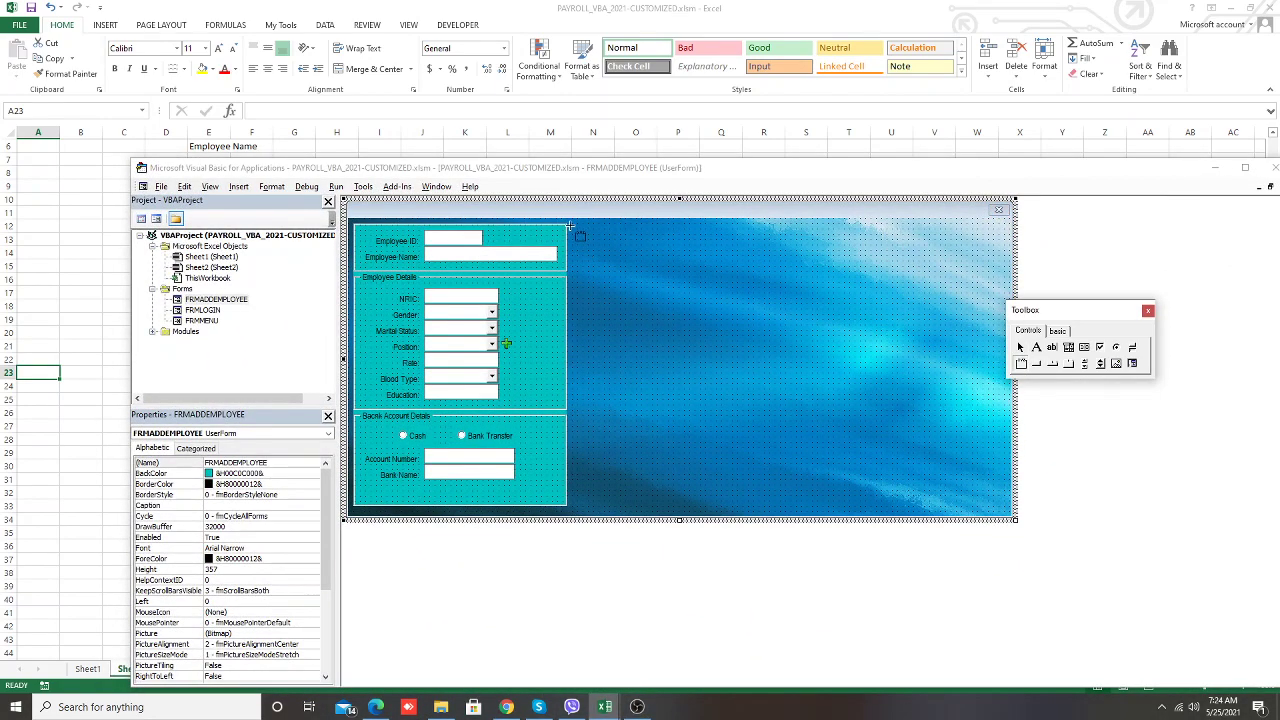
# Draw a new frame at the form's top right and caption it Document Submitted
pyautogui.moveTo(568, 227)
pyautogui.mouseDown()
pyautogui.moveTo(760, 405)
pyautogui.moveTo(830, 411)
pyautogui.mouseUp()
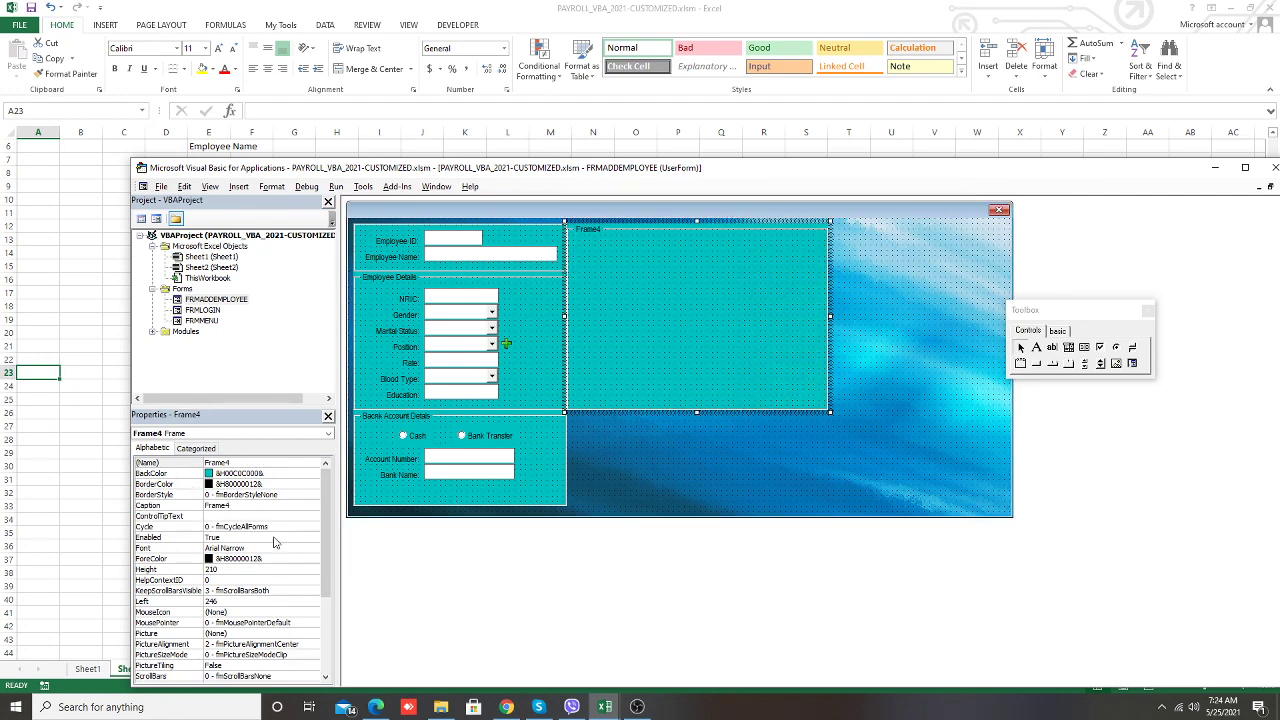
pyautogui.click(238, 496)
pyautogui.doubleClick(250, 505)
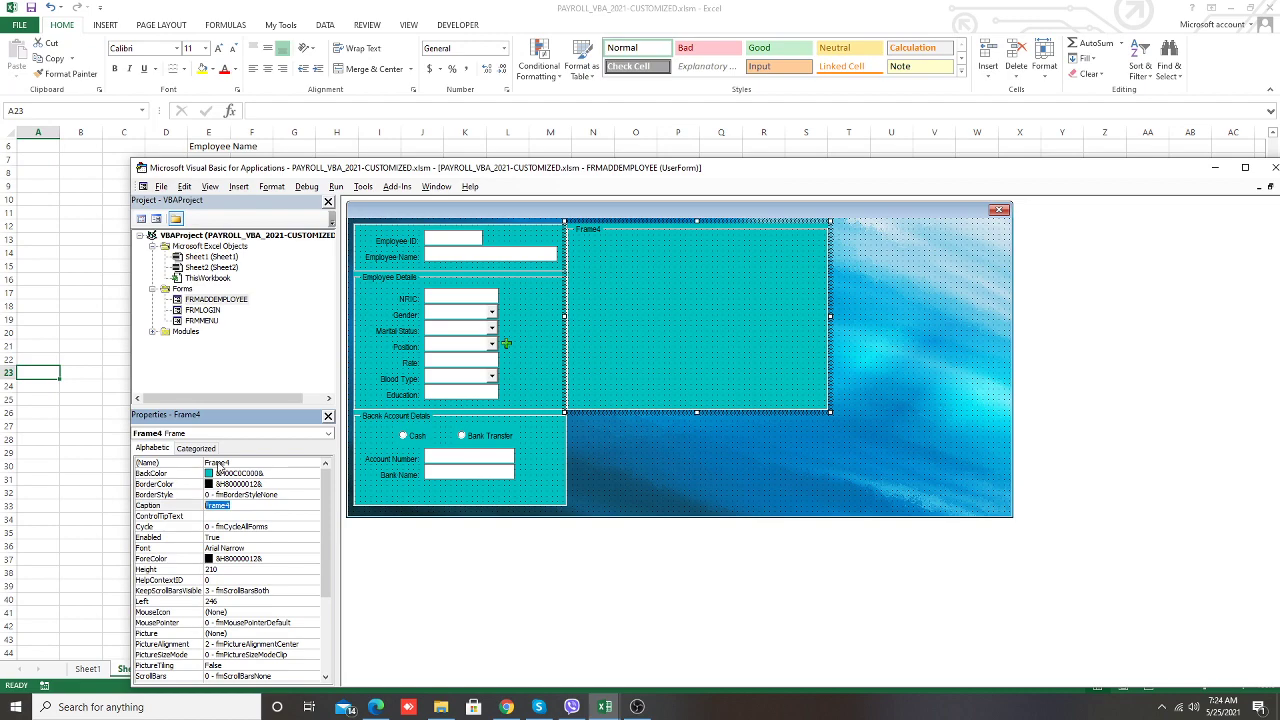
pyautogui.press('BackSpace')
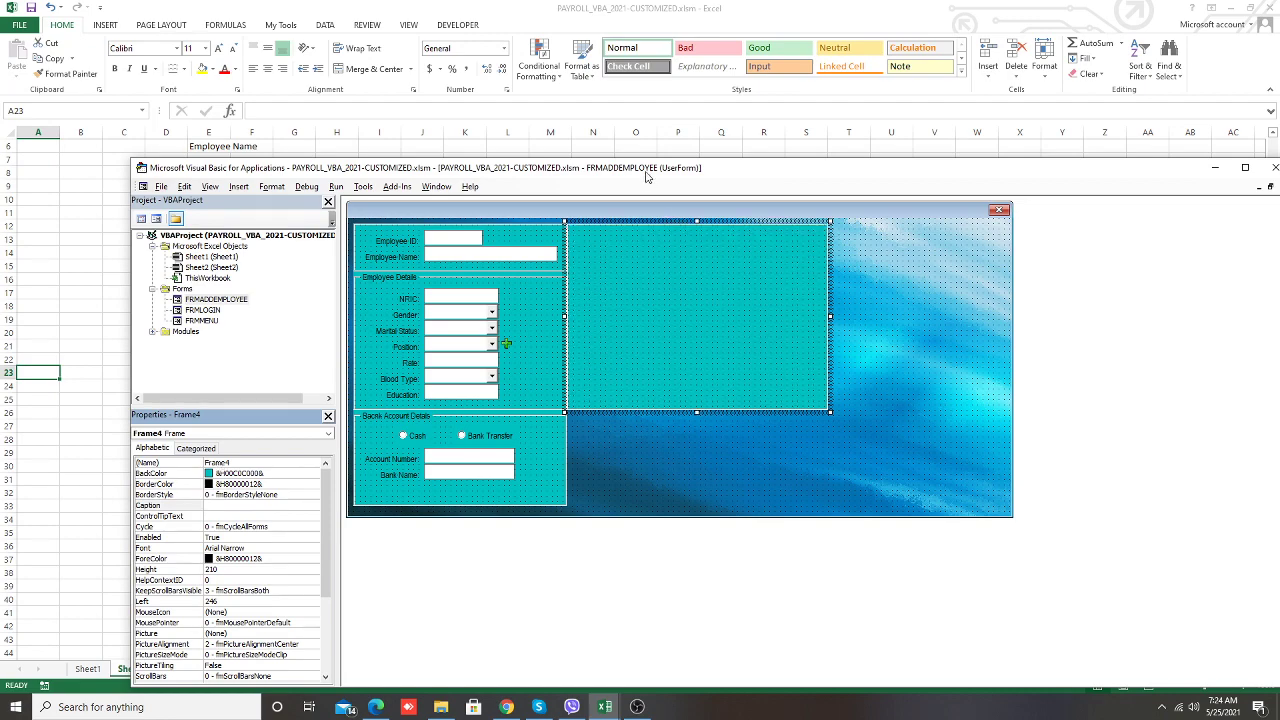
pyautogui.moveTo(649, 172); pyautogui.dragTo(934, 140)
pyautogui.write('D')
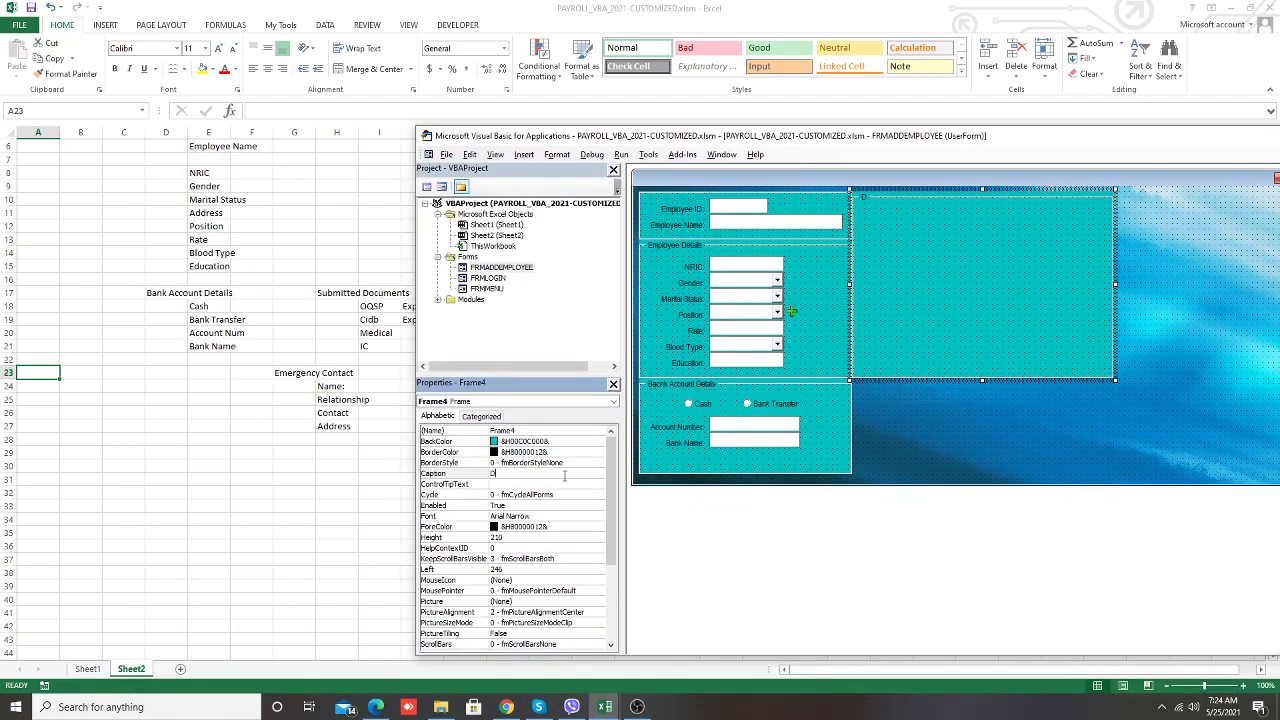
pyautogui.write('ocument Submi')
pyautogui.write('tted')
pyautogui.click(1056, 390)
pyautogui.moveTo(952, 141)
pyautogui.mouseDown()
pyautogui.moveTo(1092, 150)
pyautogui.moveTo(1127, 129)
pyautogui.moveTo(852, 127)
pyautogui.mouseUp()
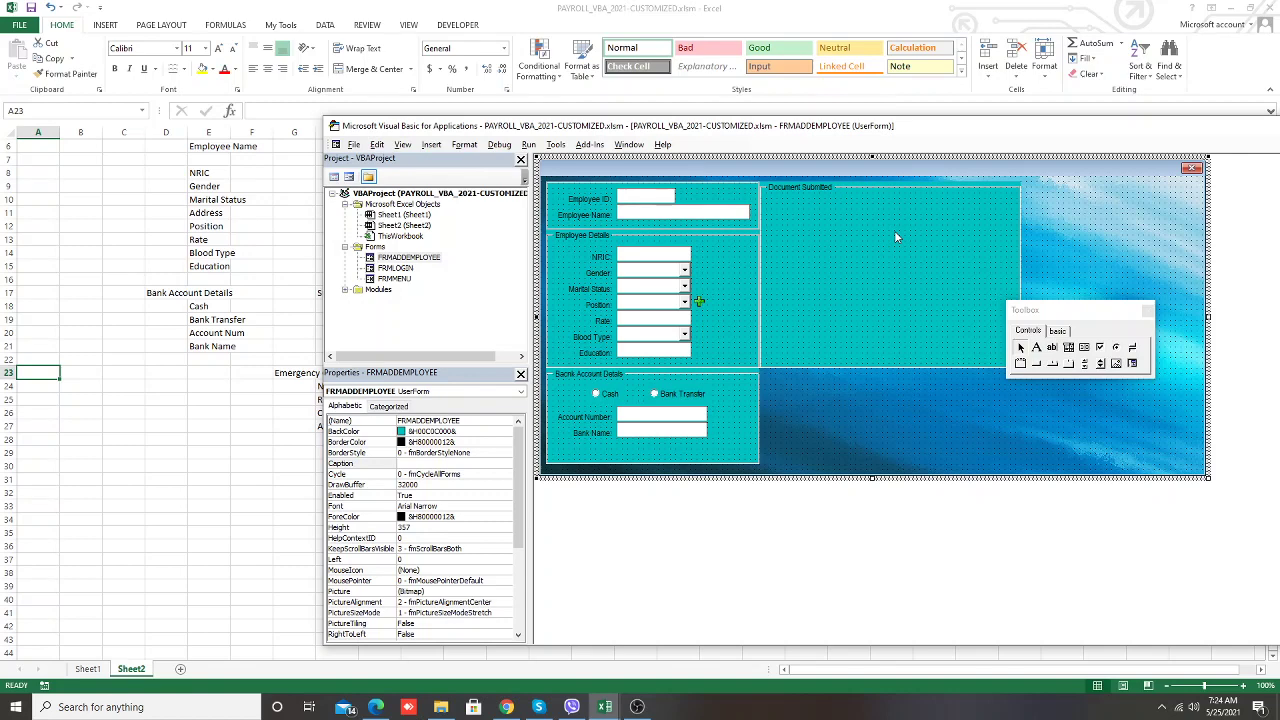
# Raise the Document Submitted frame's top edge to line up with the Employee ID frame
pyautogui.click(892, 191)
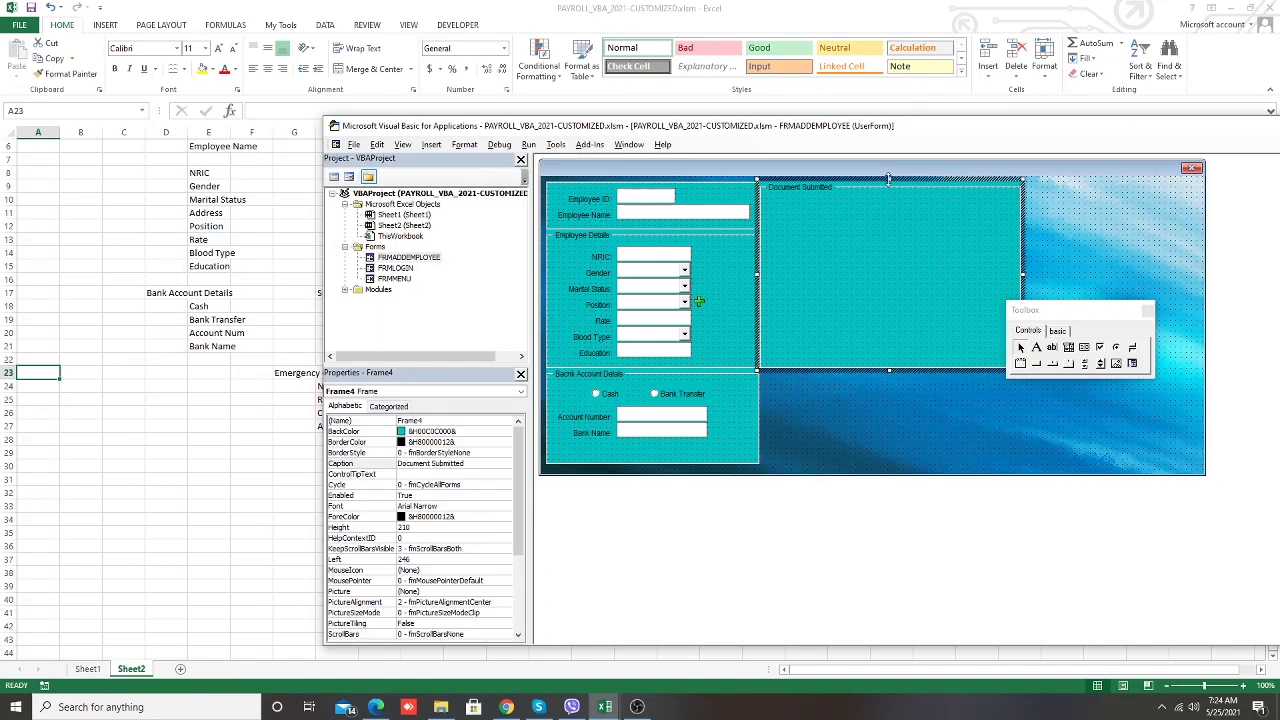
pyautogui.press('Tab')
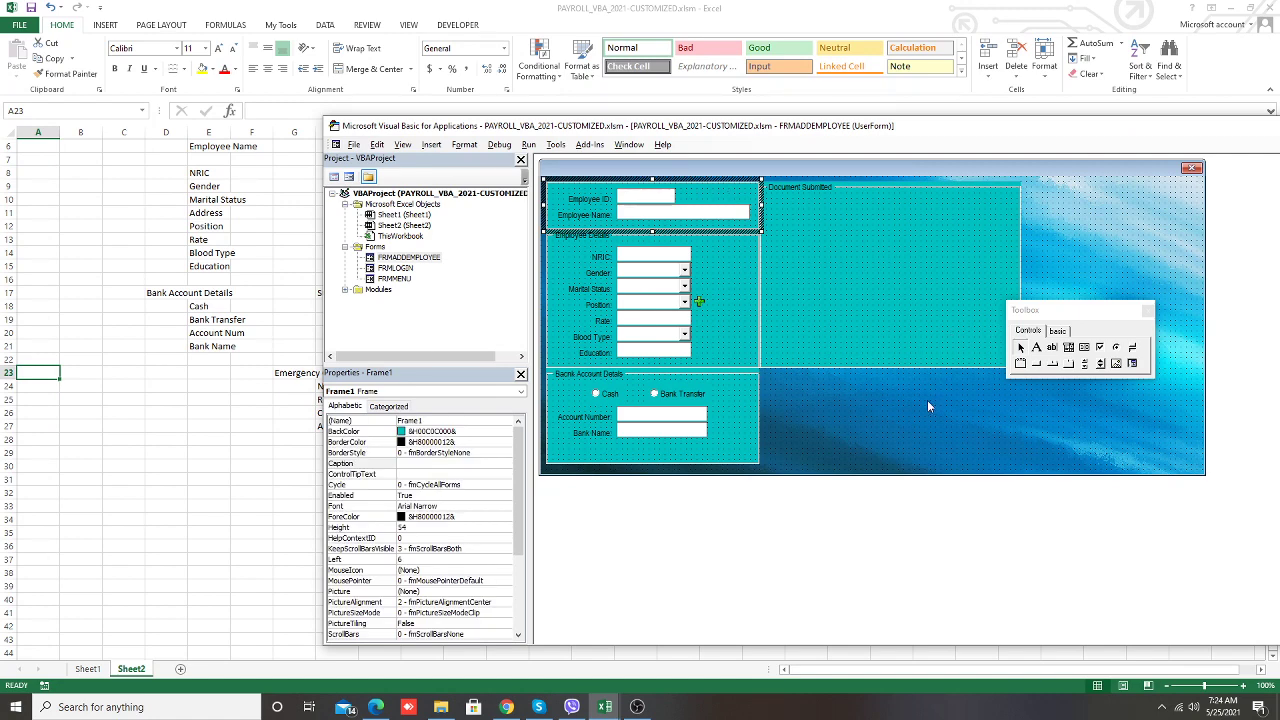
pyautogui.click(930, 294)
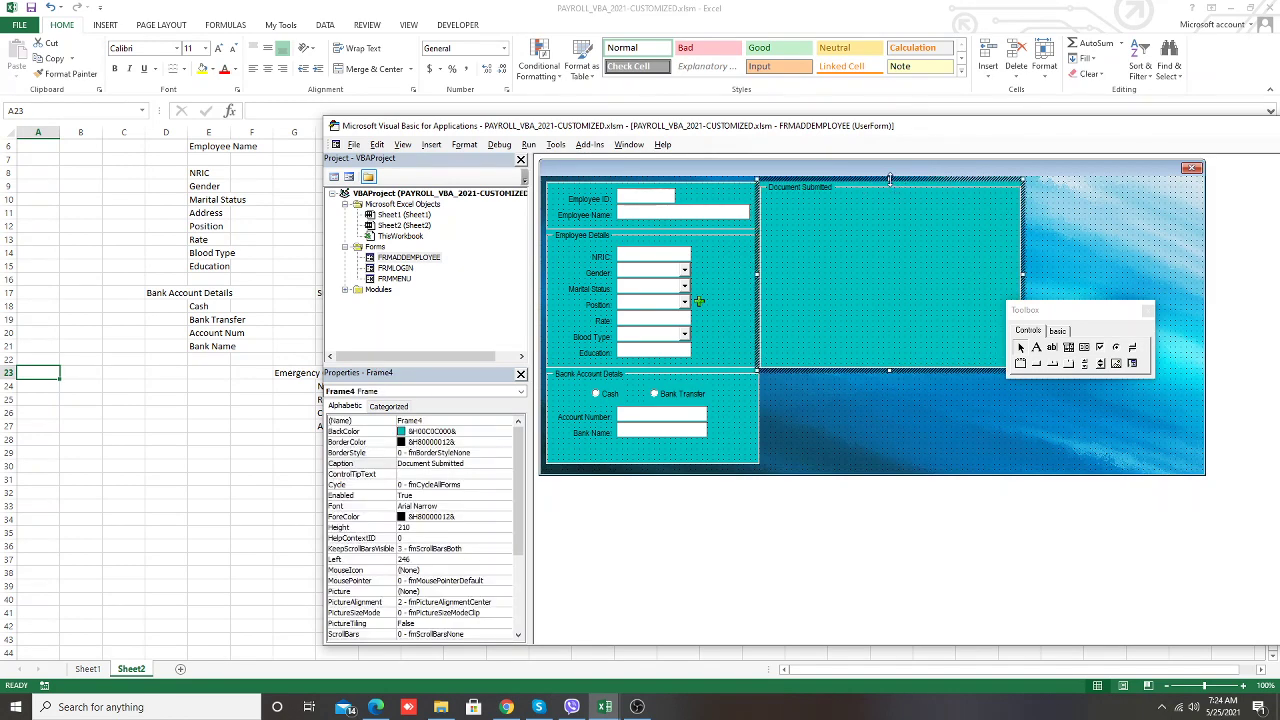
pyautogui.moveTo(889, 179); pyautogui.dragTo(886, 175)
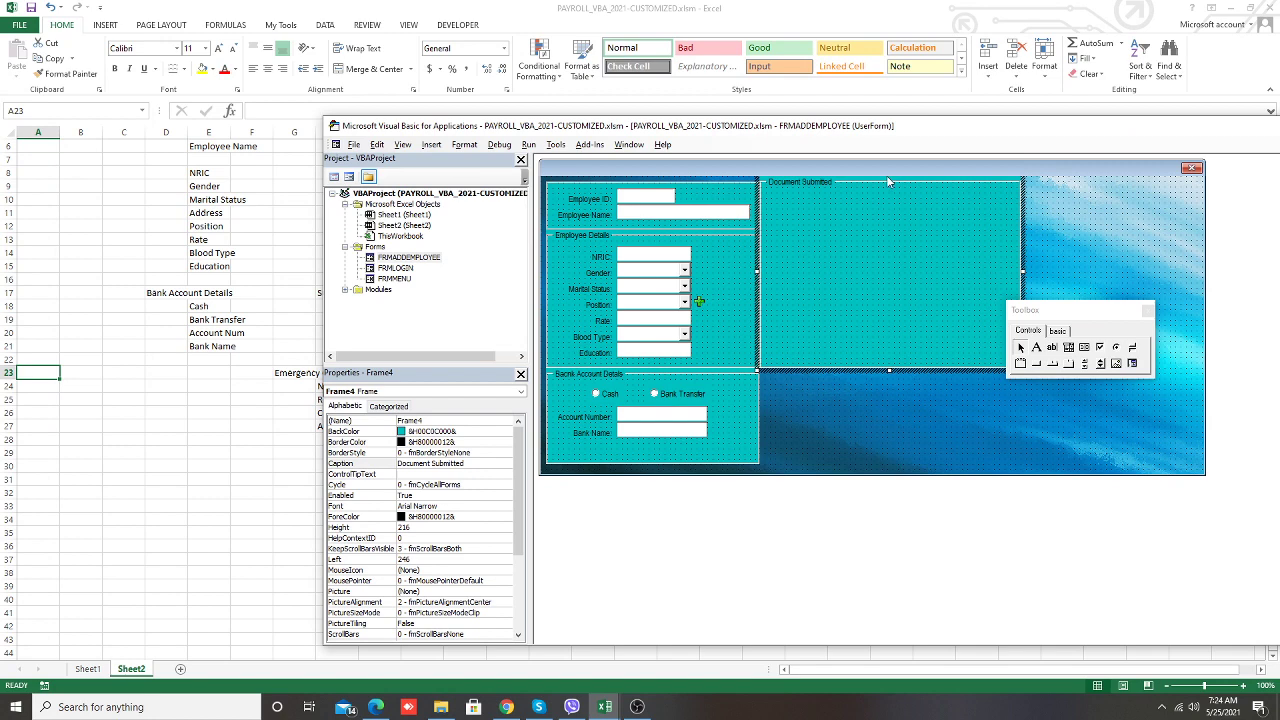
pyautogui.click(950, 397)
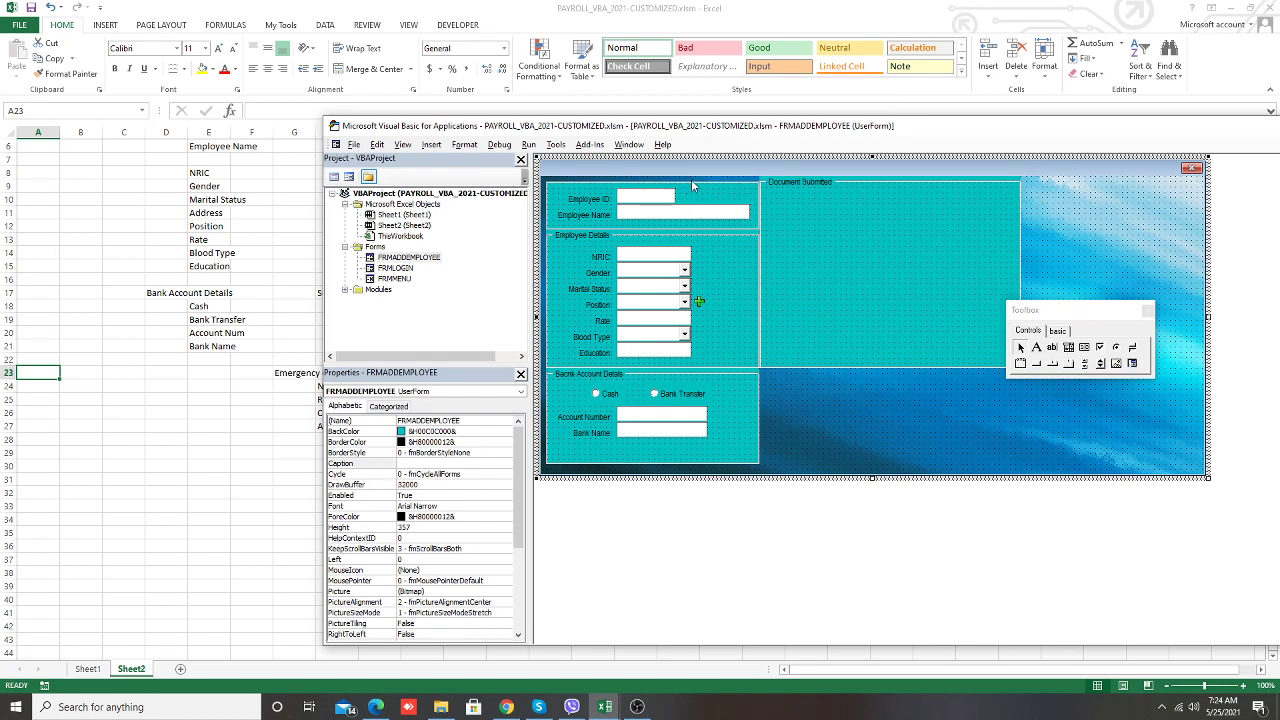
pyautogui.click(708, 200)
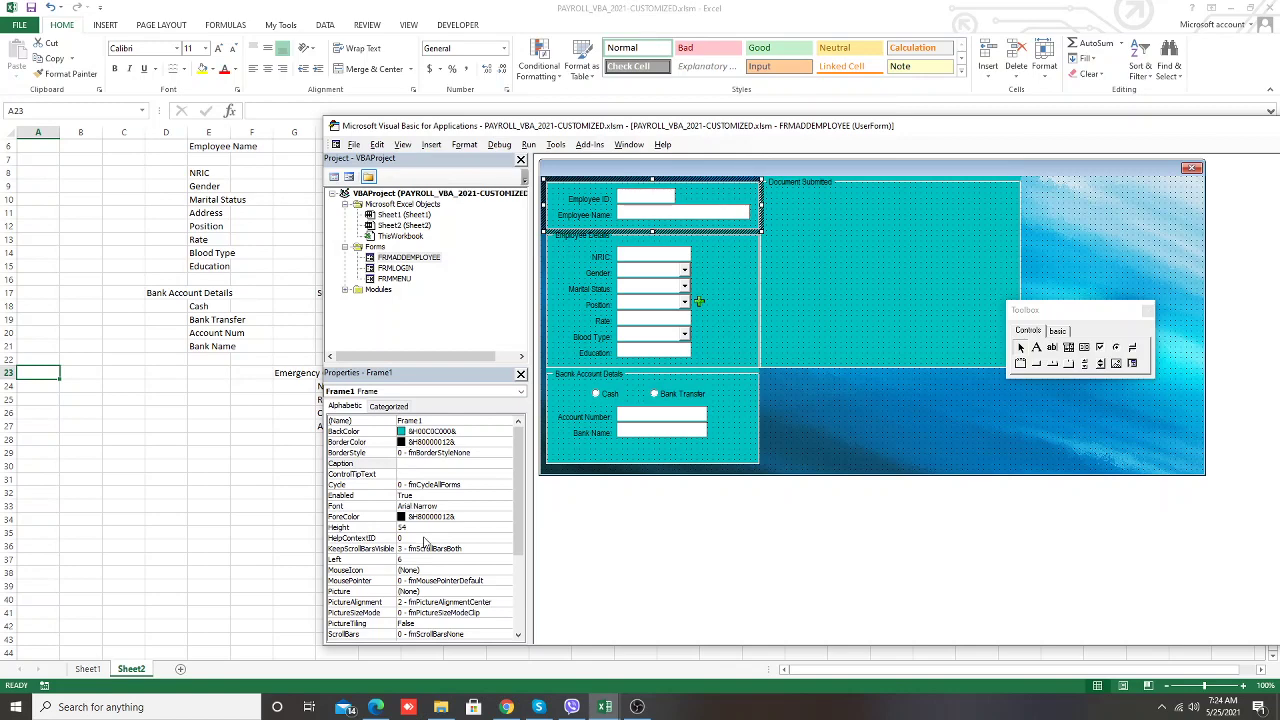
pyautogui.click(860, 400)
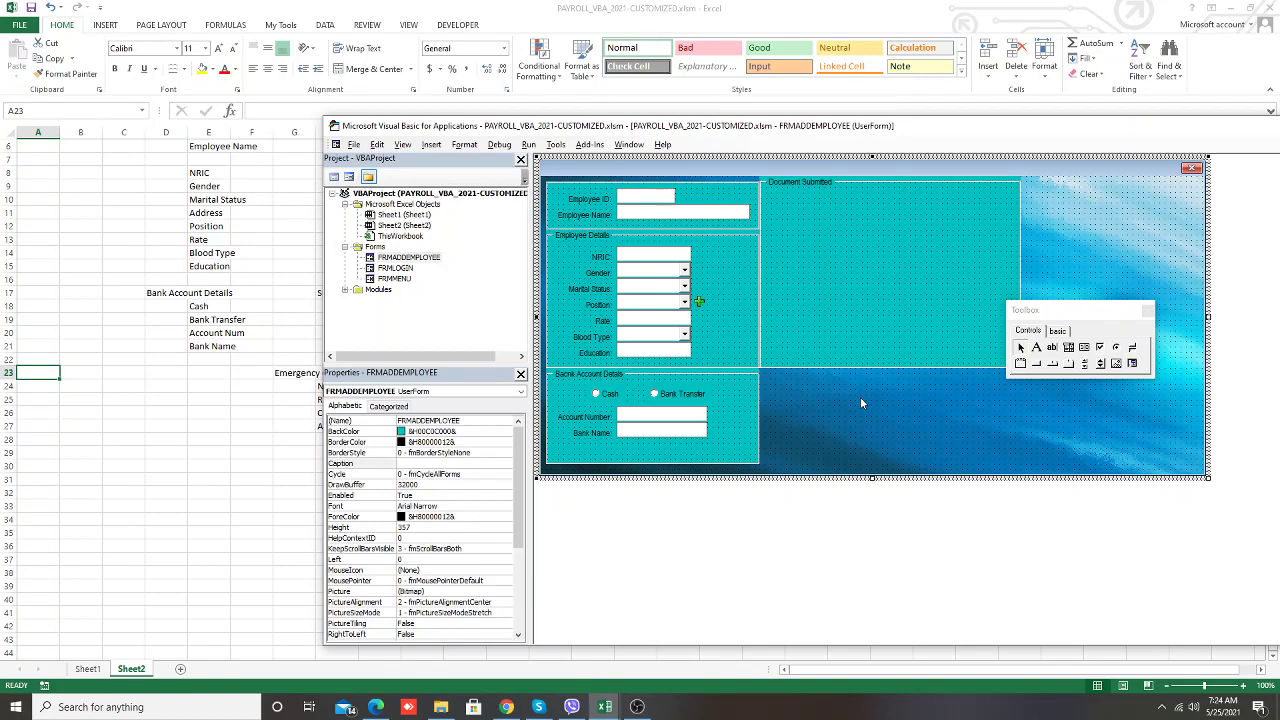
pyautogui.click(898, 192)
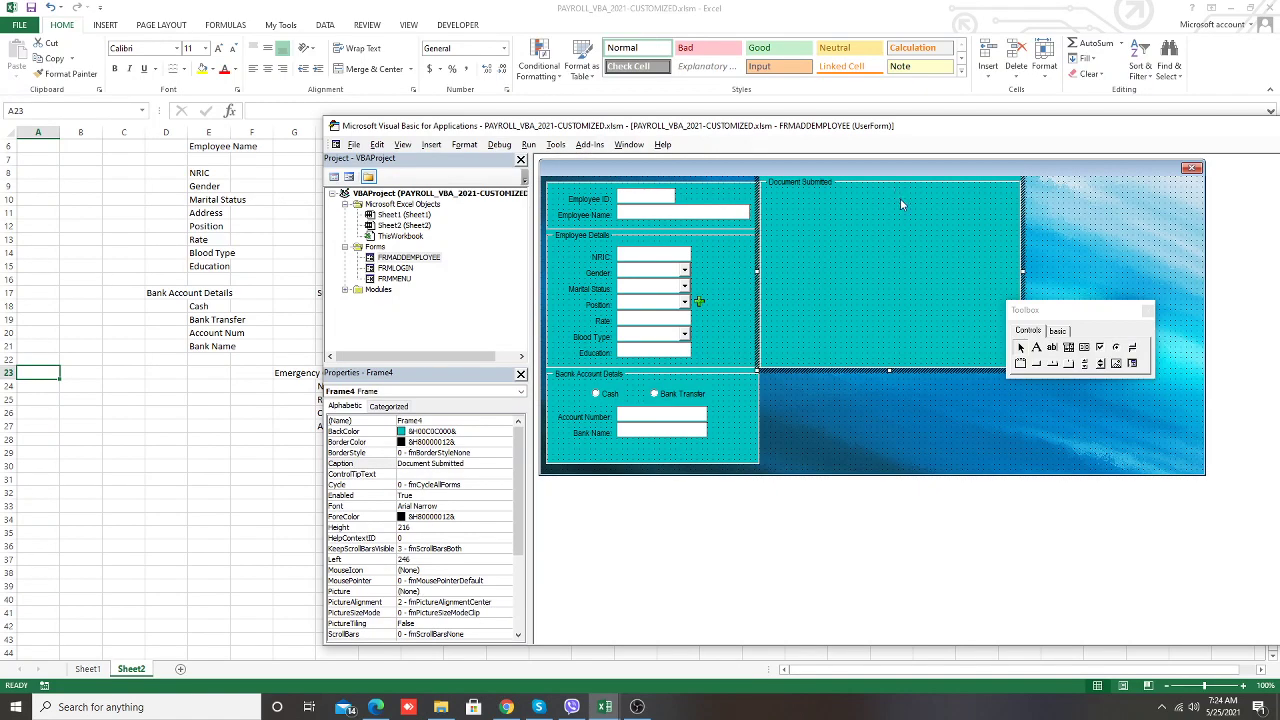
pyautogui.click(910, 410)
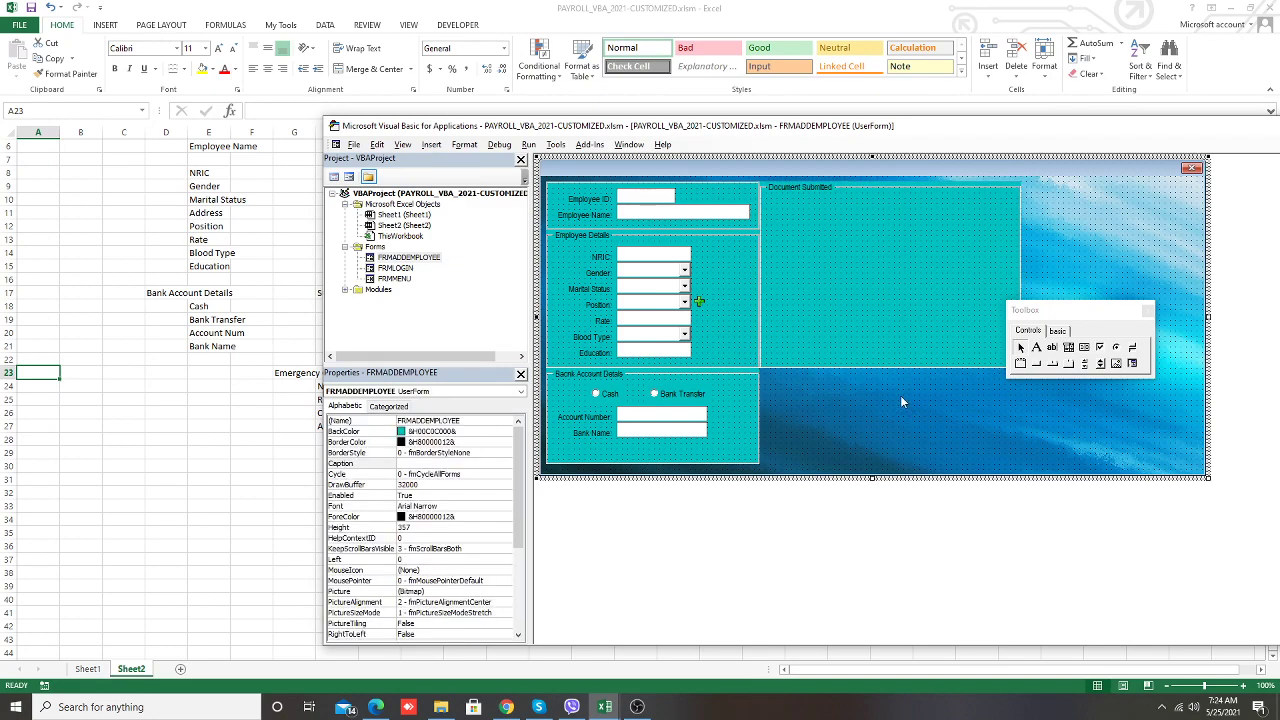
pyautogui.moveTo(822, 127); pyautogui.dragTo(1010, 106)
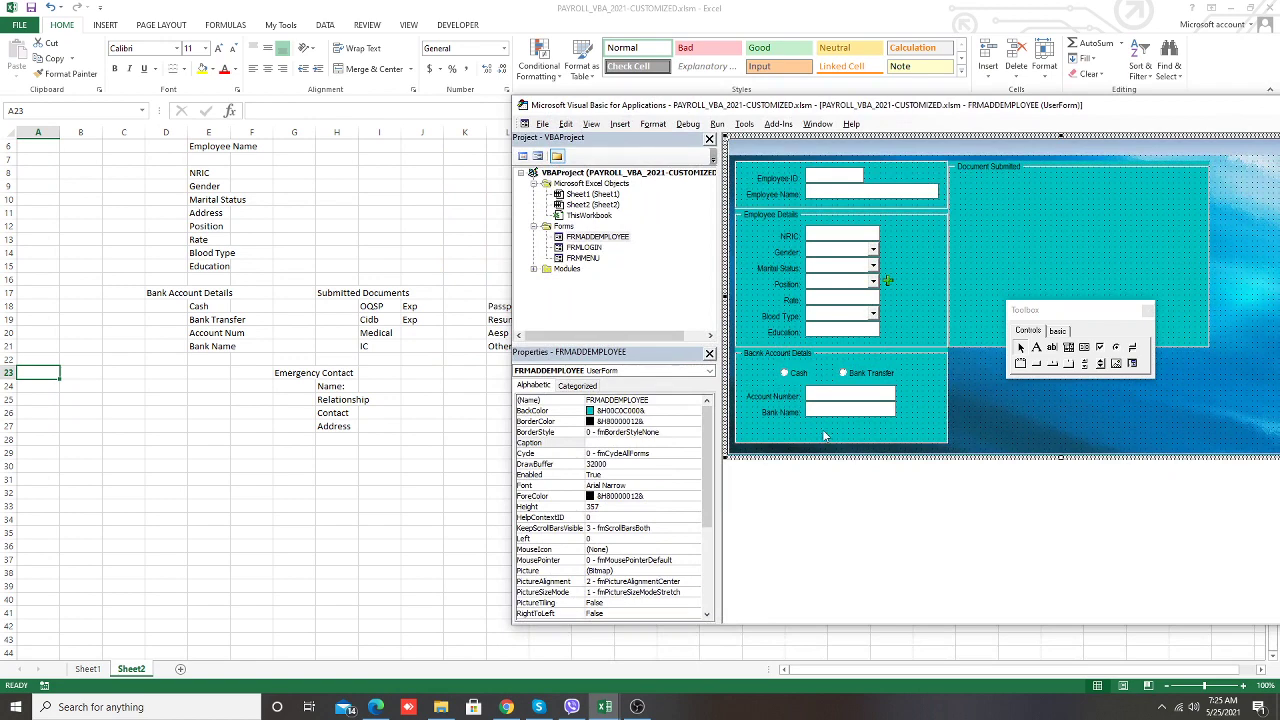
# Paste the copied Account Number label and text box into the Document Submitted frame
pyautogui.click(779, 412)
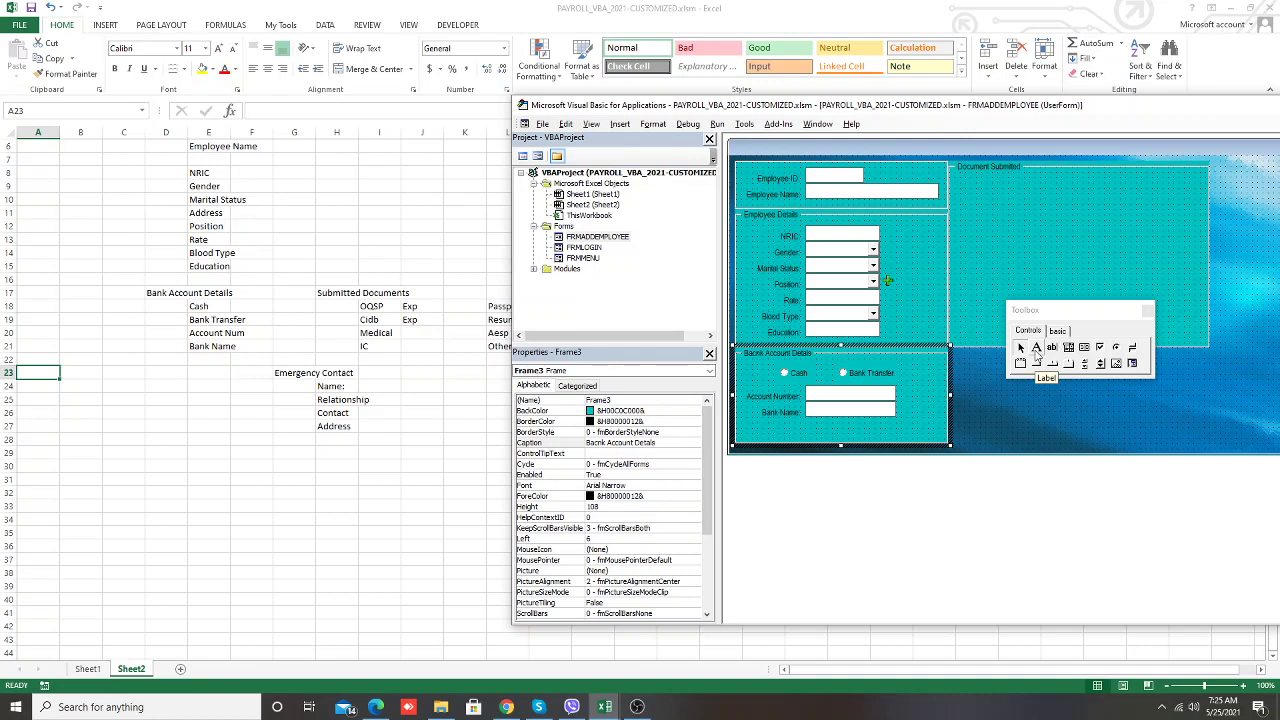
pyautogui.click(1036, 348)
pyautogui.moveTo(808, 391); pyautogui.dragTo(828, 399)
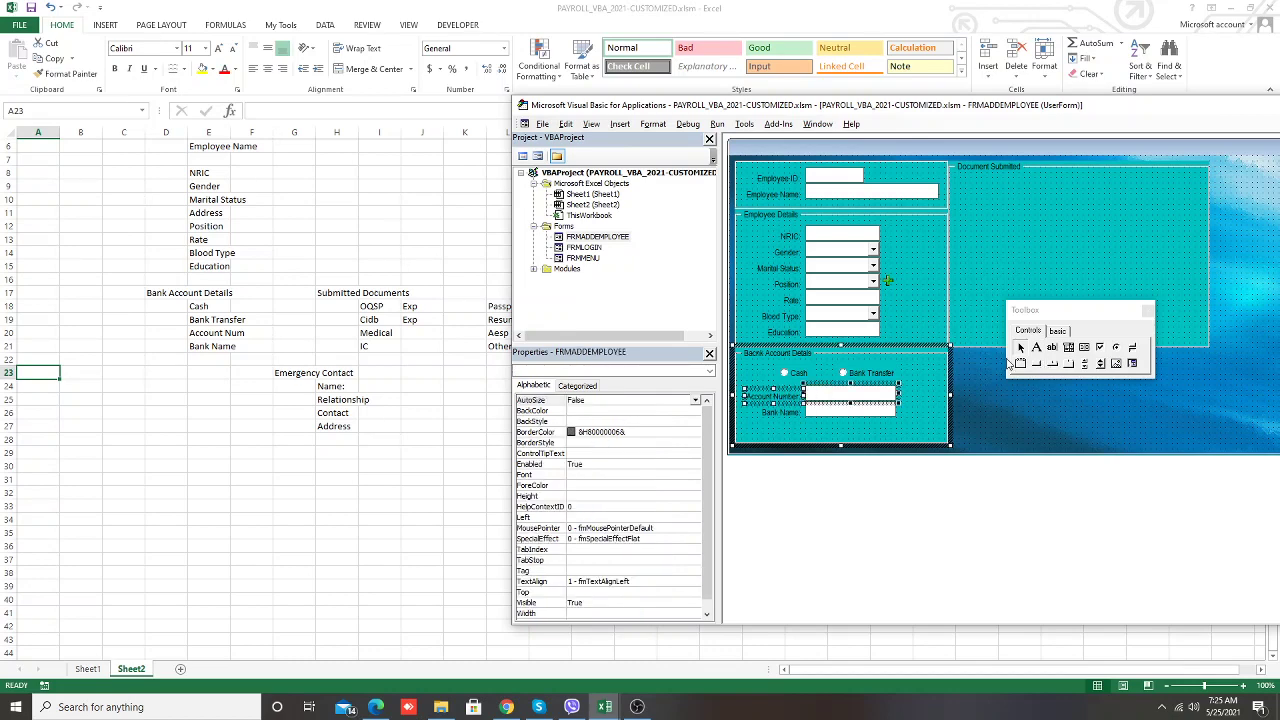
pyautogui.hotkey('ctrl', 'c')
pyautogui.click(1030, 203)
pyautogui.hotkey('ctrl', 'v')
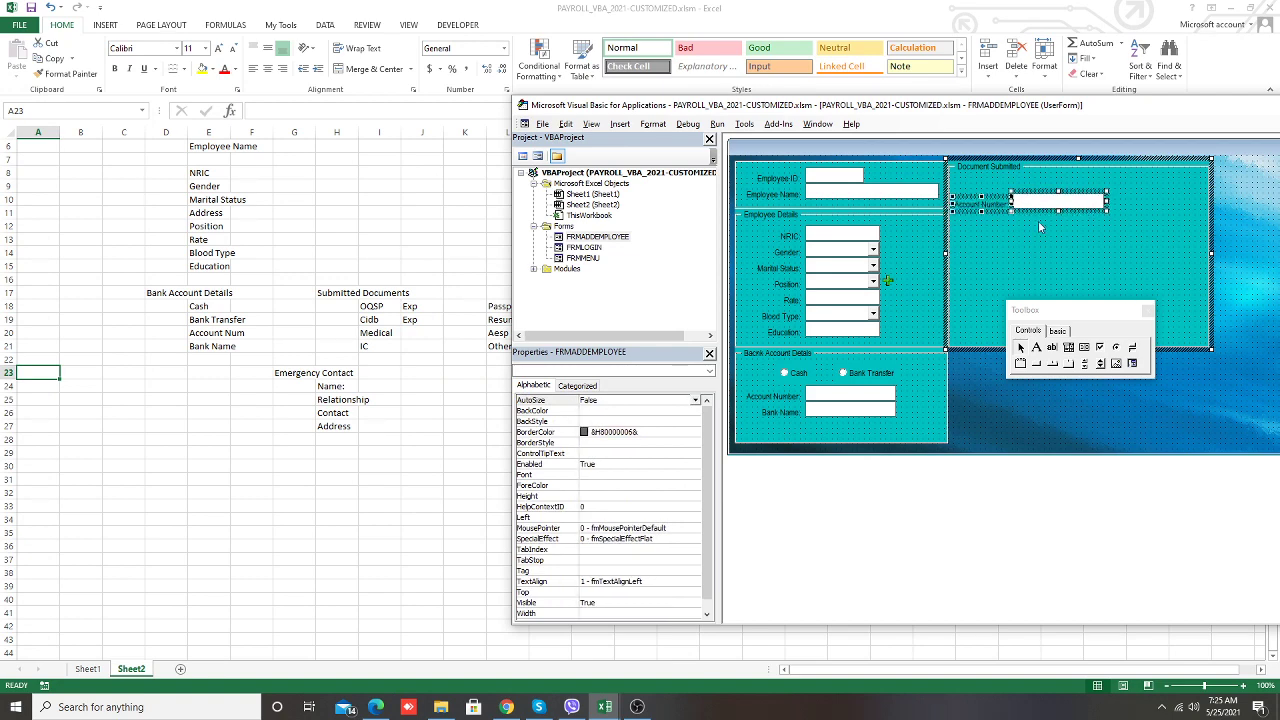
pyautogui.click(990, 220)
pyautogui.moveTo(986, 209); pyautogui.dragTo(1080, 258)
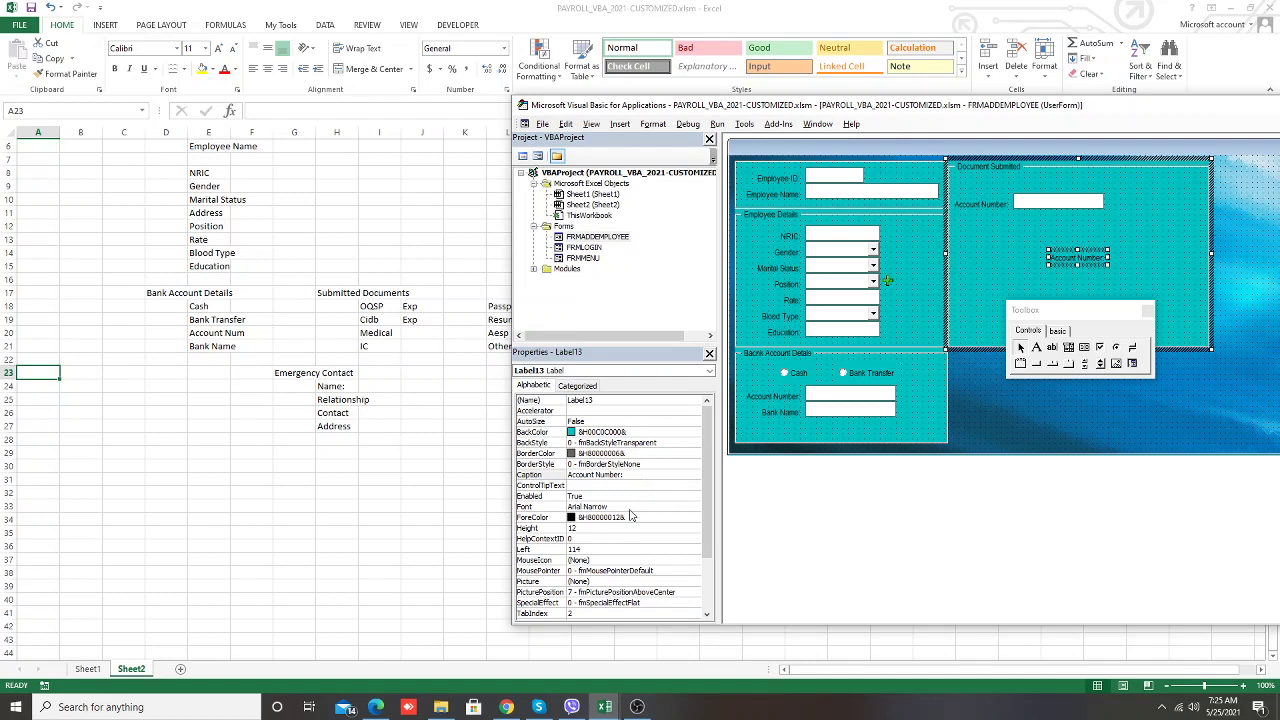
# Caption one pasted label OQSP and narrow it to fit the text
pyautogui.click(540, 474)
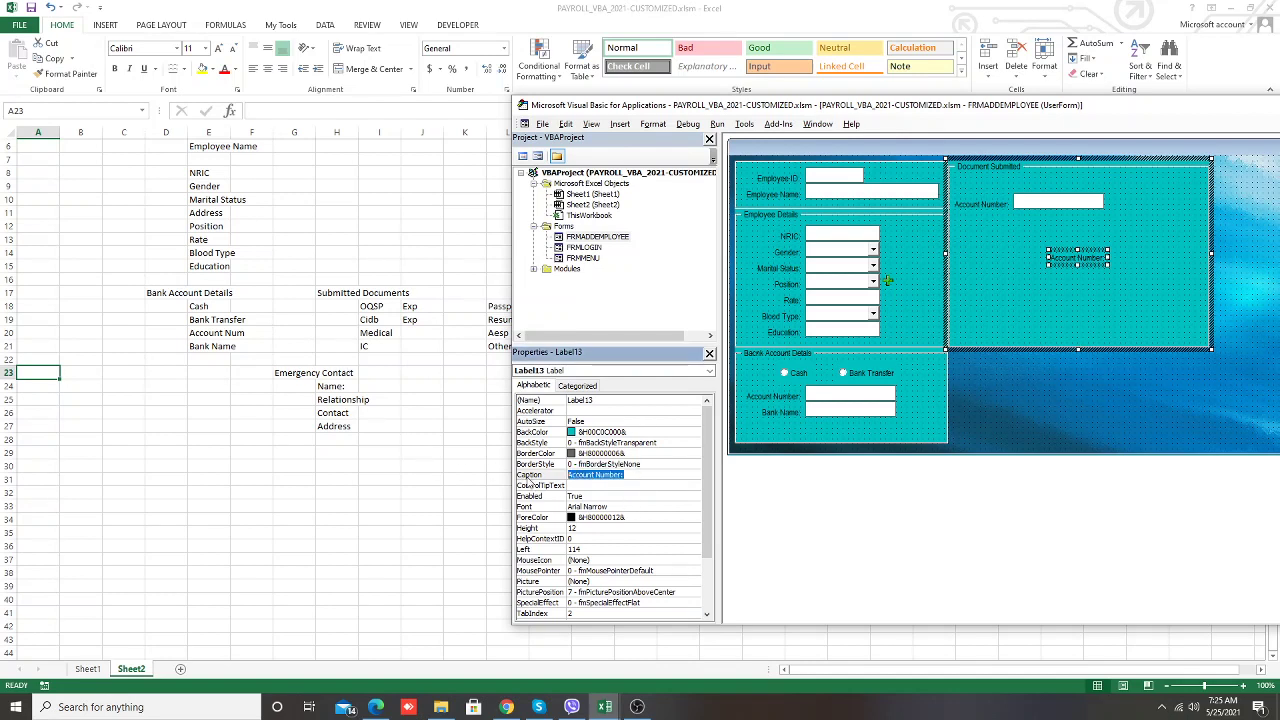
pyautogui.write('OQSP')
pyautogui.click(1108, 260)
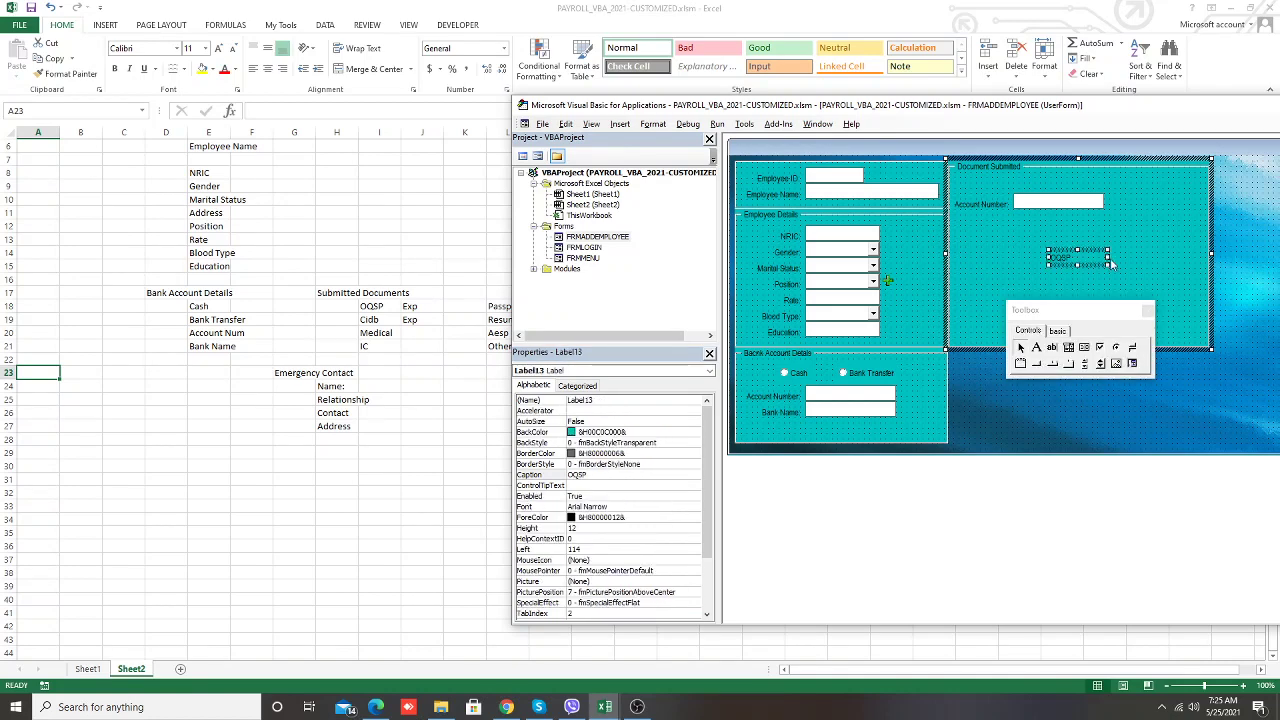
pyautogui.moveTo(1108, 258)
pyautogui.mouseDown()
pyautogui.moveTo(1072, 257)
pyautogui.moveTo(992, 182)
pyautogui.mouseUp()
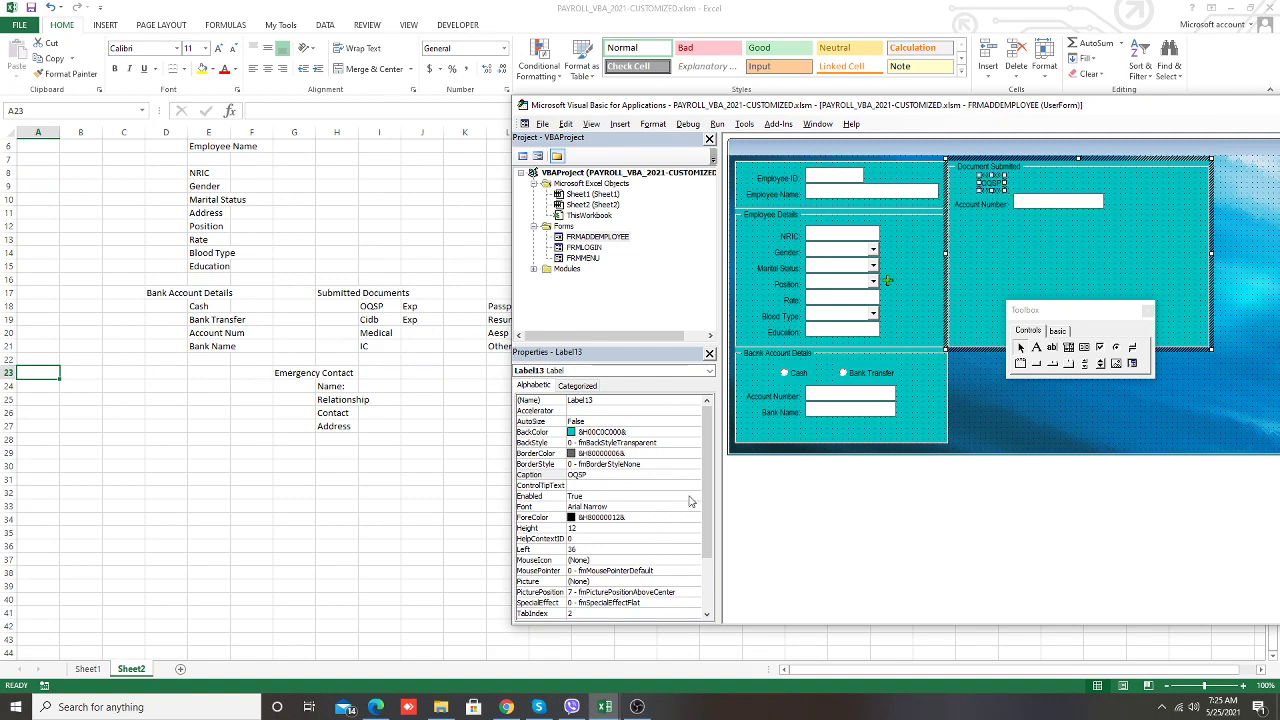
# Caption the other label Date Submitted: and nudge it right beside its text box
pyautogui.click(1026, 227)
pyautogui.click(1004, 207)
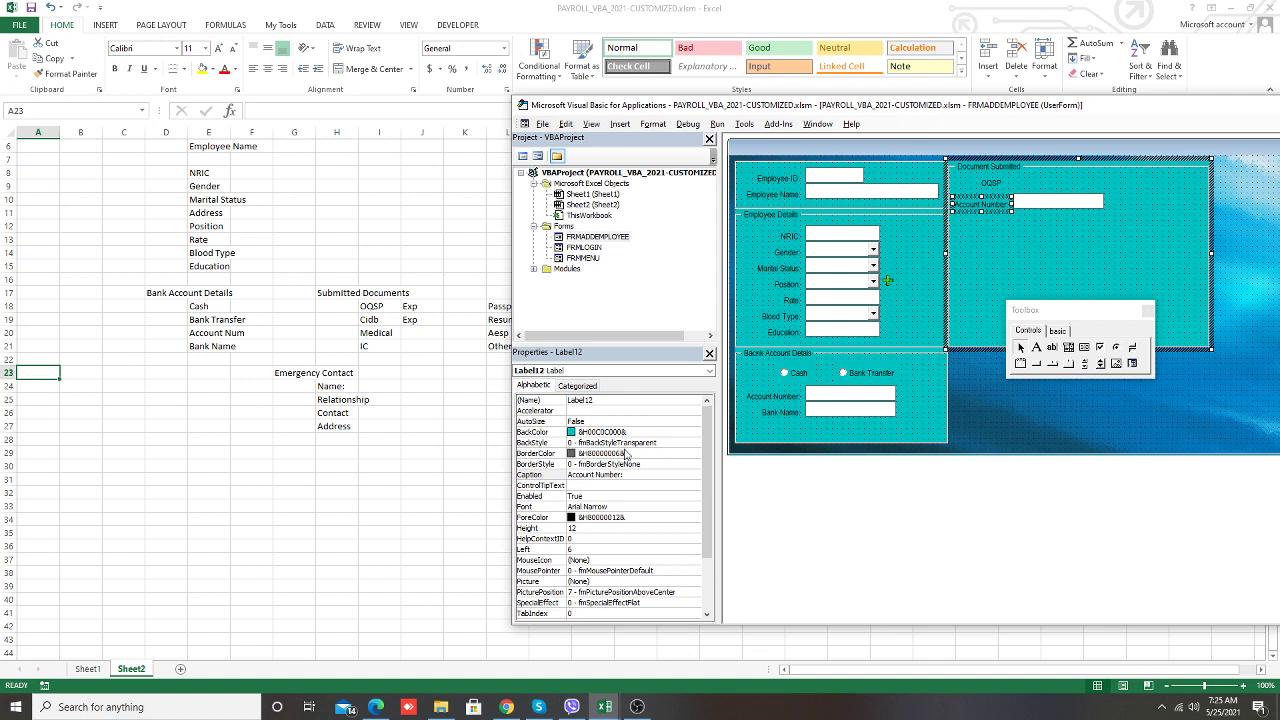
pyautogui.click(545, 475)
pyautogui.write('Date Submitted:')
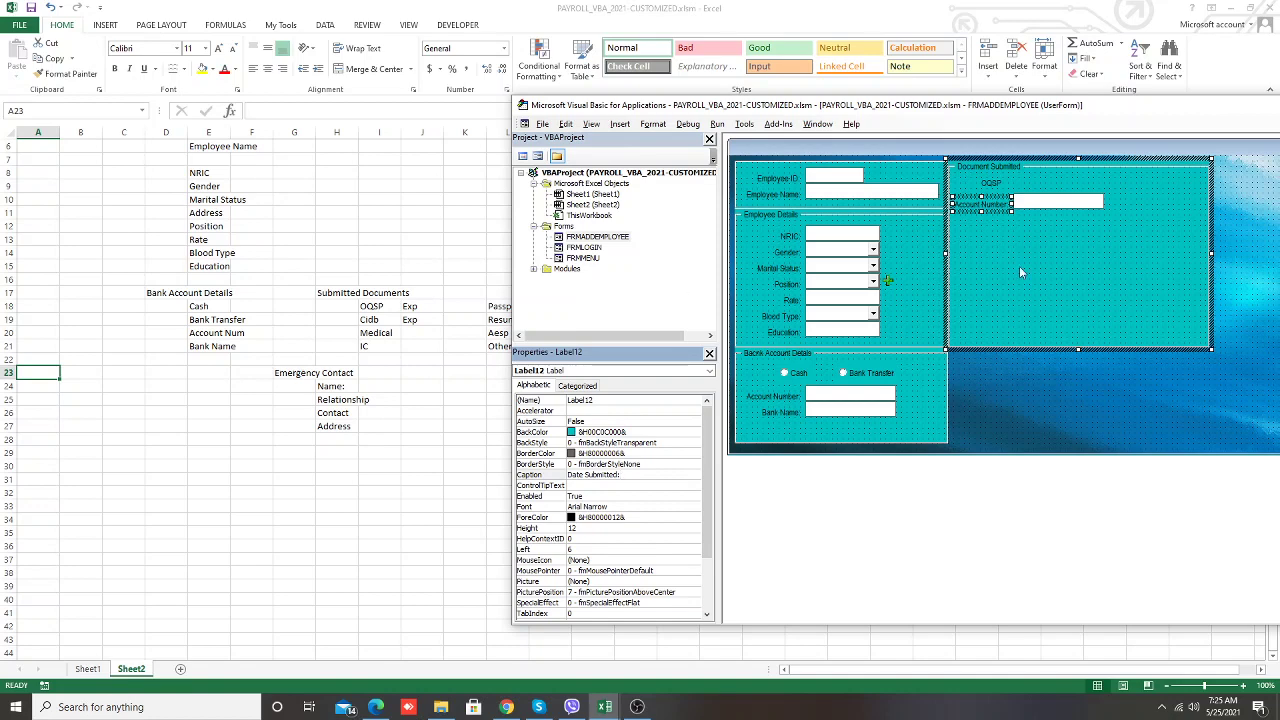
pyautogui.click(1052, 240)
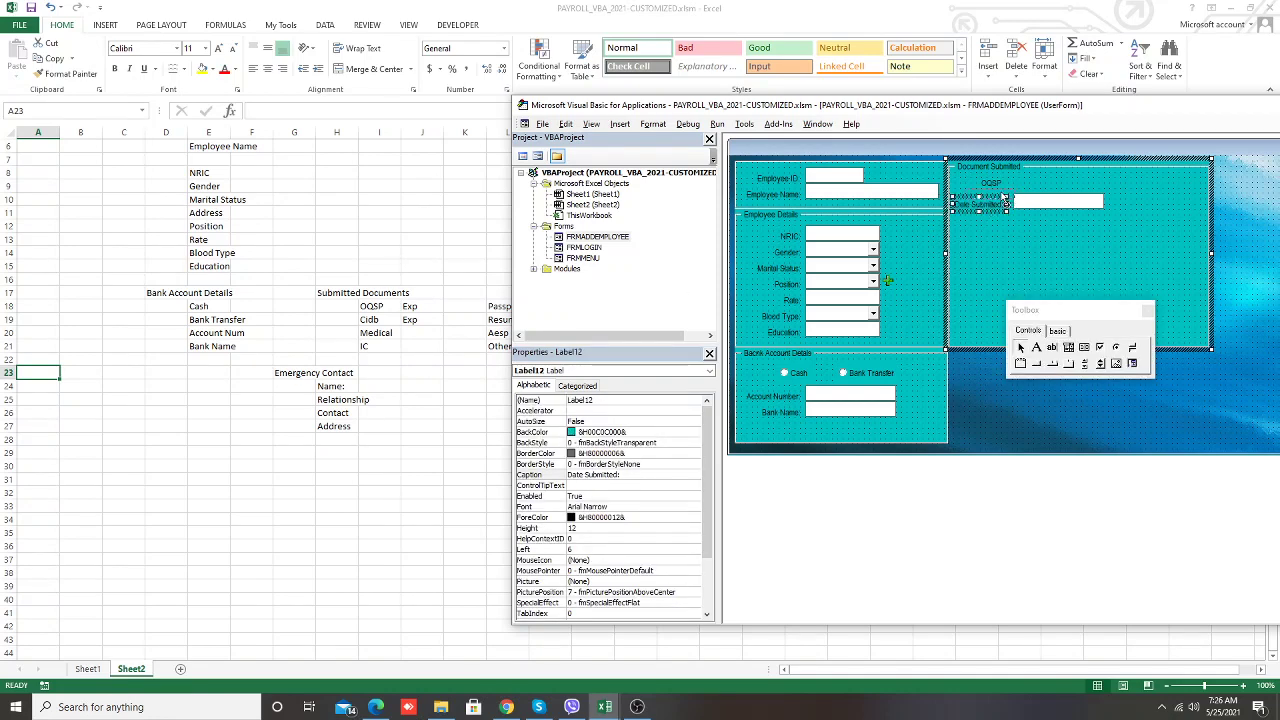
pyautogui.moveTo(1002, 200); pyautogui.dragTo(1037, 206)
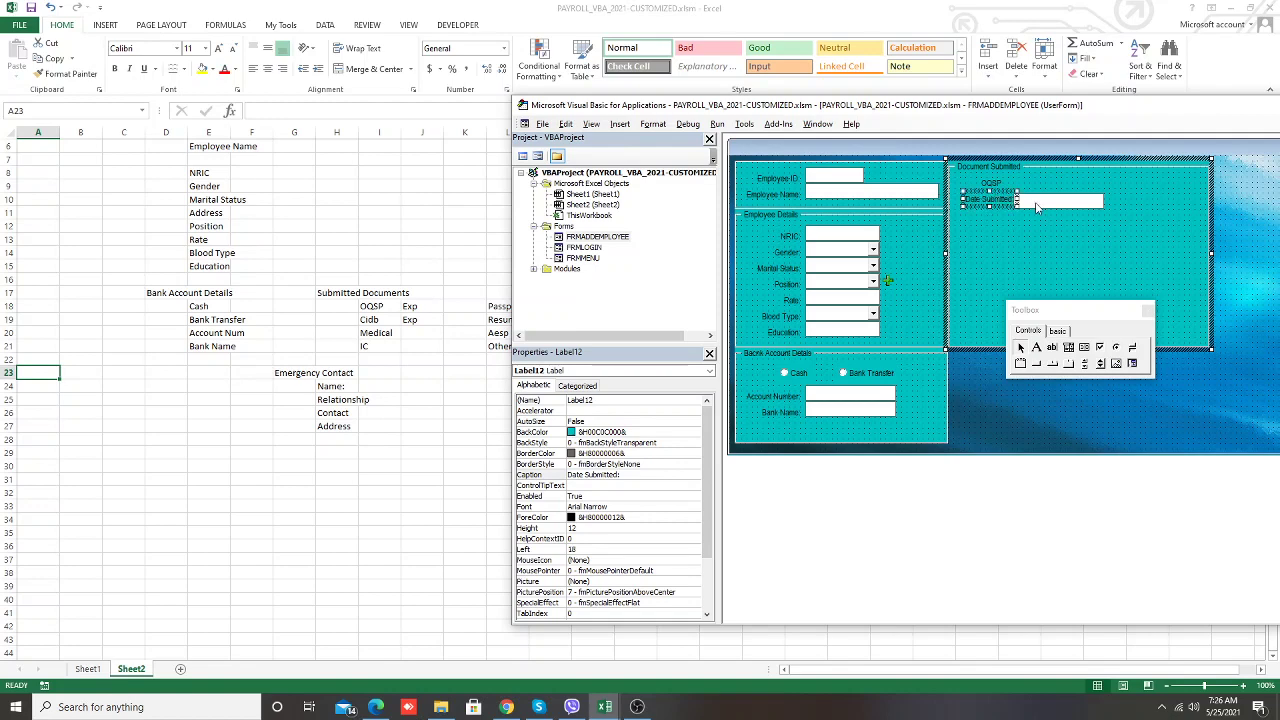
pyautogui.click(1037, 205)
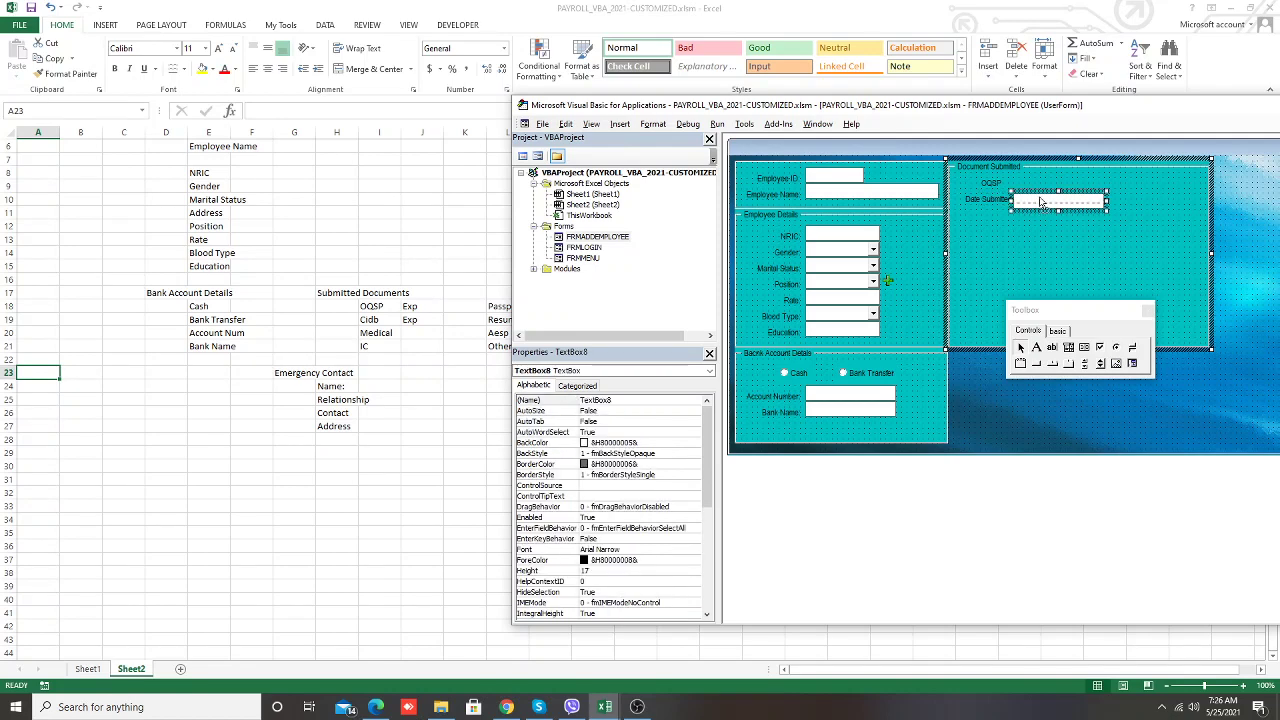
pyautogui.hotkey('ctrl', 'a')
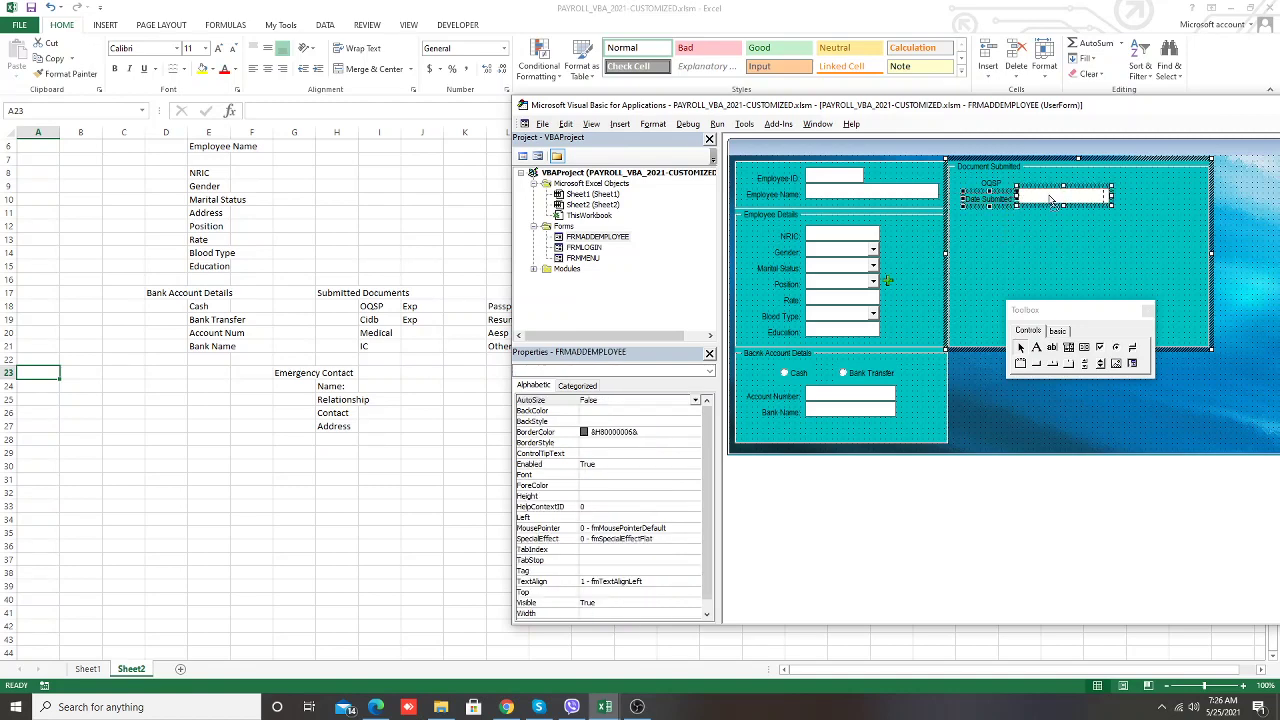
pyautogui.click(1064, 220)
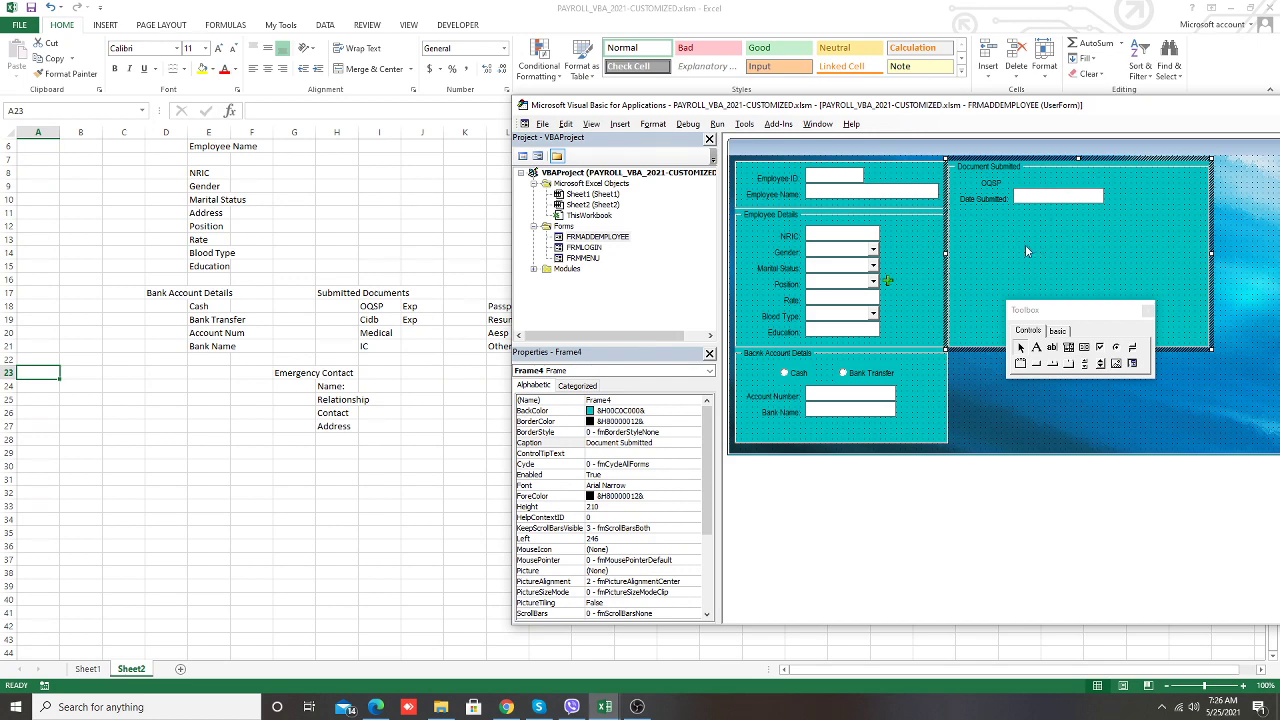
pyautogui.click(990, 183)
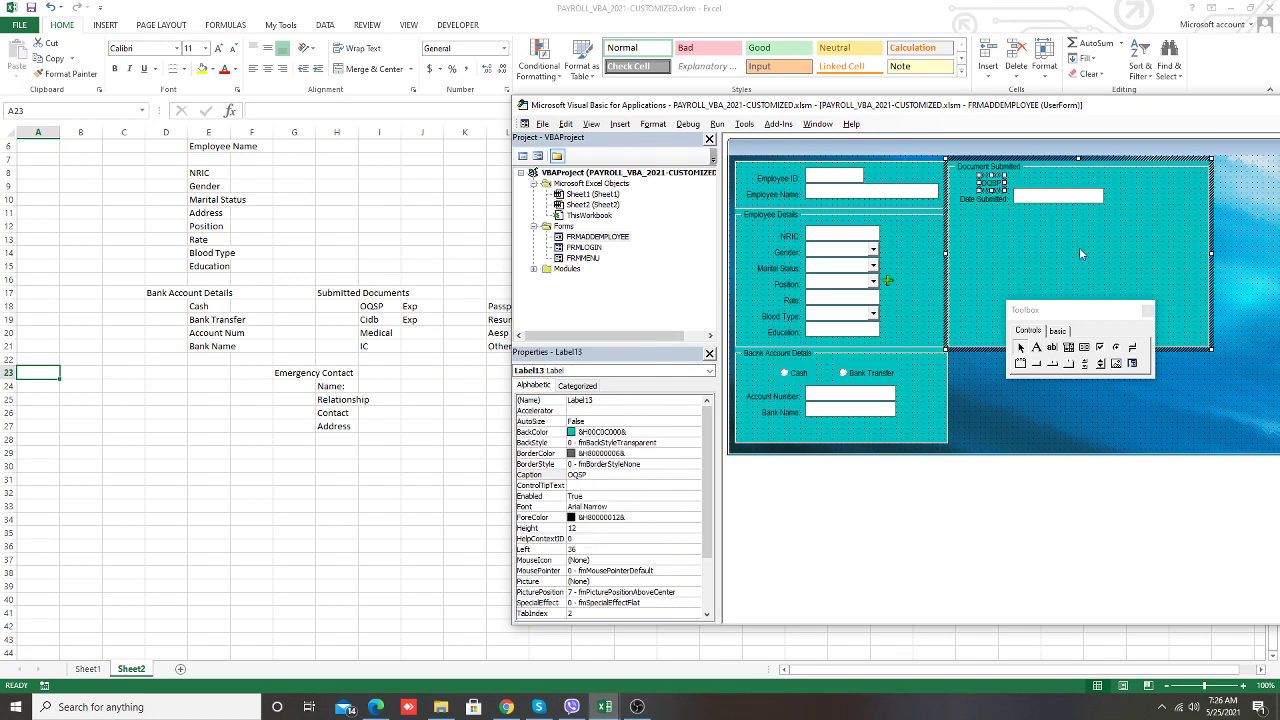
# Delete the OQSP label and draw a subframe in its place captioned OQSP
pyautogui.press('Delete')
pyautogui.click(1021, 363)
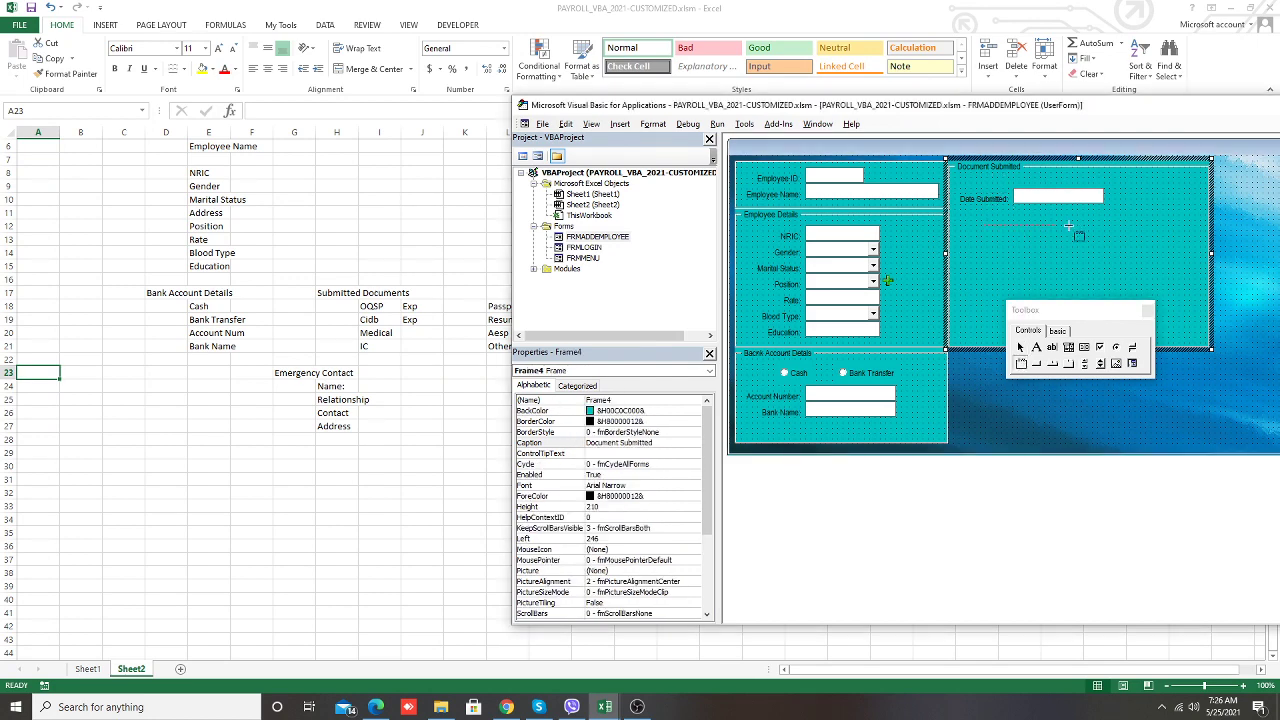
pyautogui.moveTo(981, 226)
pyautogui.mouseDown()
pyautogui.moveTo(1133, 268)
pyautogui.moveTo(1138, 291)
pyautogui.mouseUp()
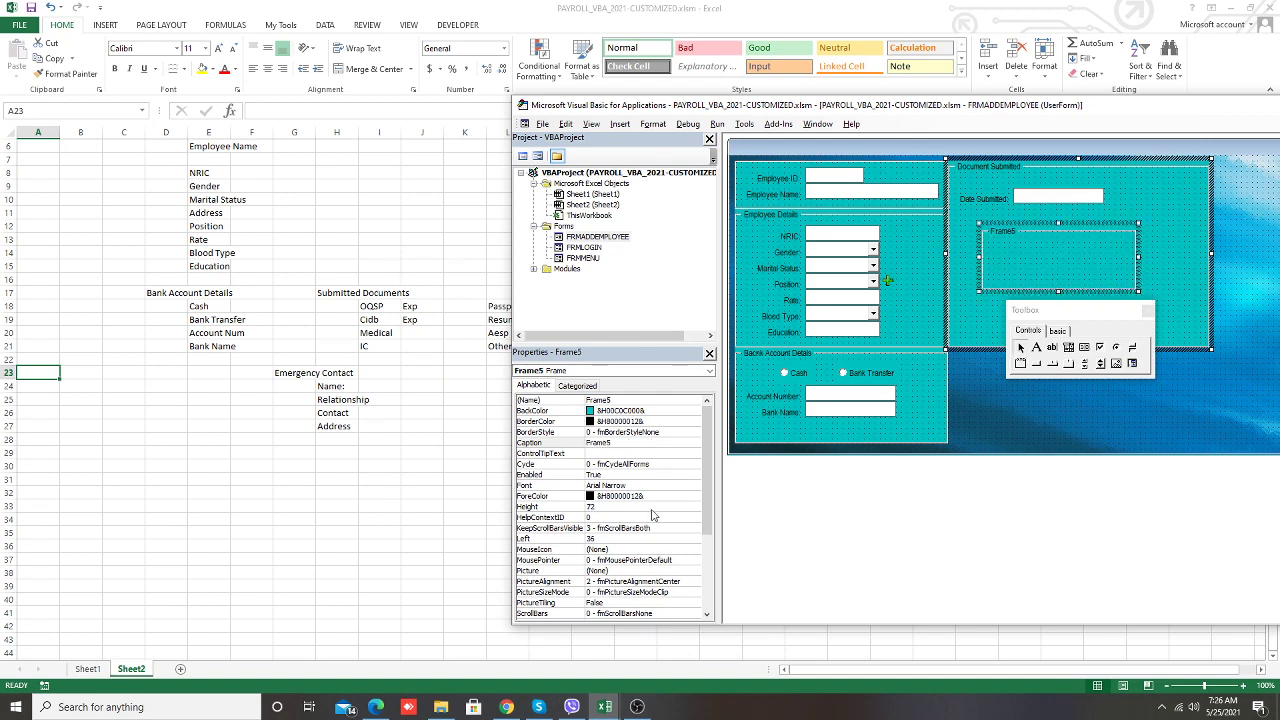
pyautogui.click(540, 442)
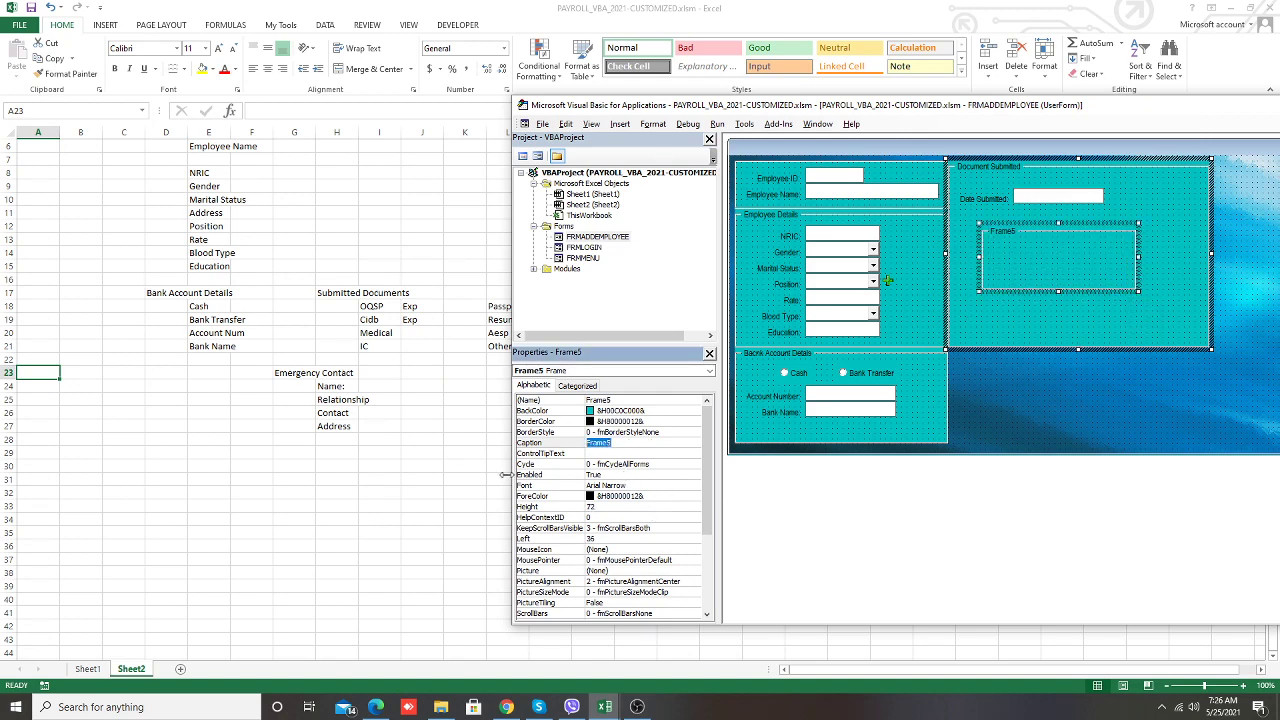
pyautogui.write('C')
pyautogui.write('QSP')
pyautogui.click(1166, 241)
# Move the Date Submitted label and text box into OQSP, plus a duplicate pair
pyautogui.moveTo(977, 182); pyautogui.dragTo(1039, 211)
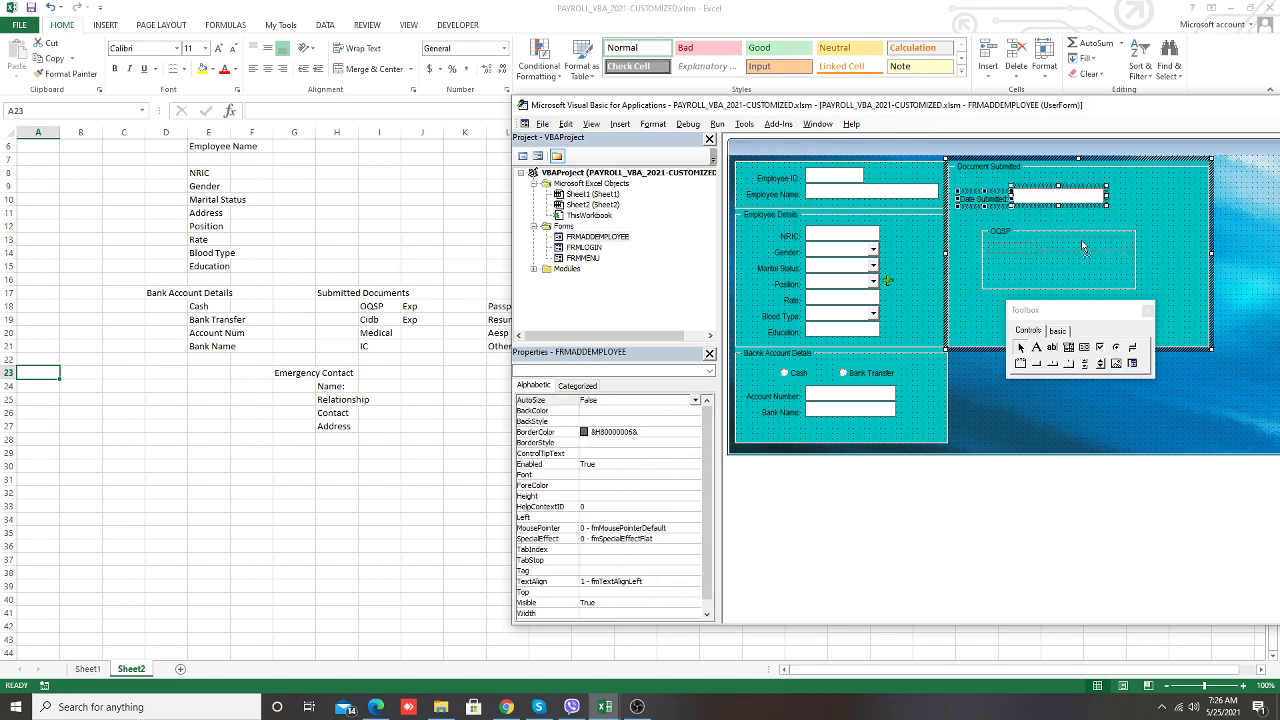
pyautogui.moveTo(1083, 245); pyautogui.dragTo(1083, 246)
pyautogui.click(1167, 265)
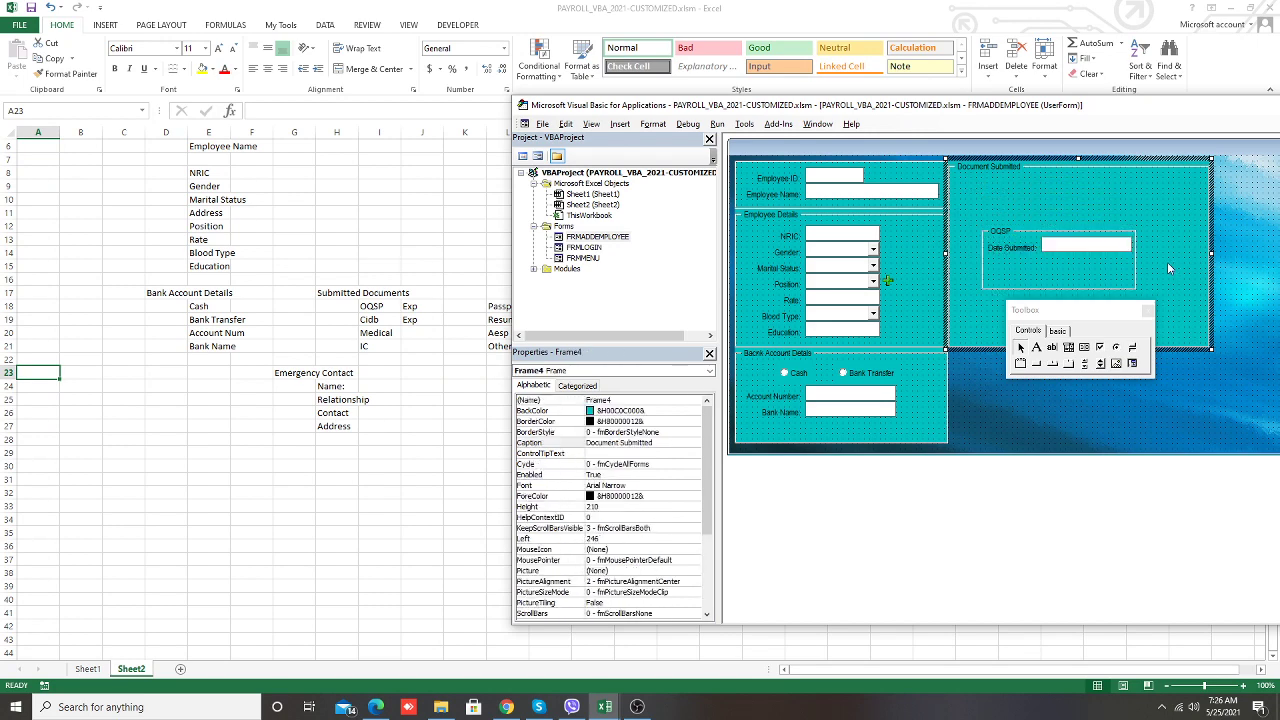
pyautogui.click(1097, 276)
pyautogui.press('Escape')
pyautogui.moveTo(1083, 274); pyautogui.dragTo(1140, 255)
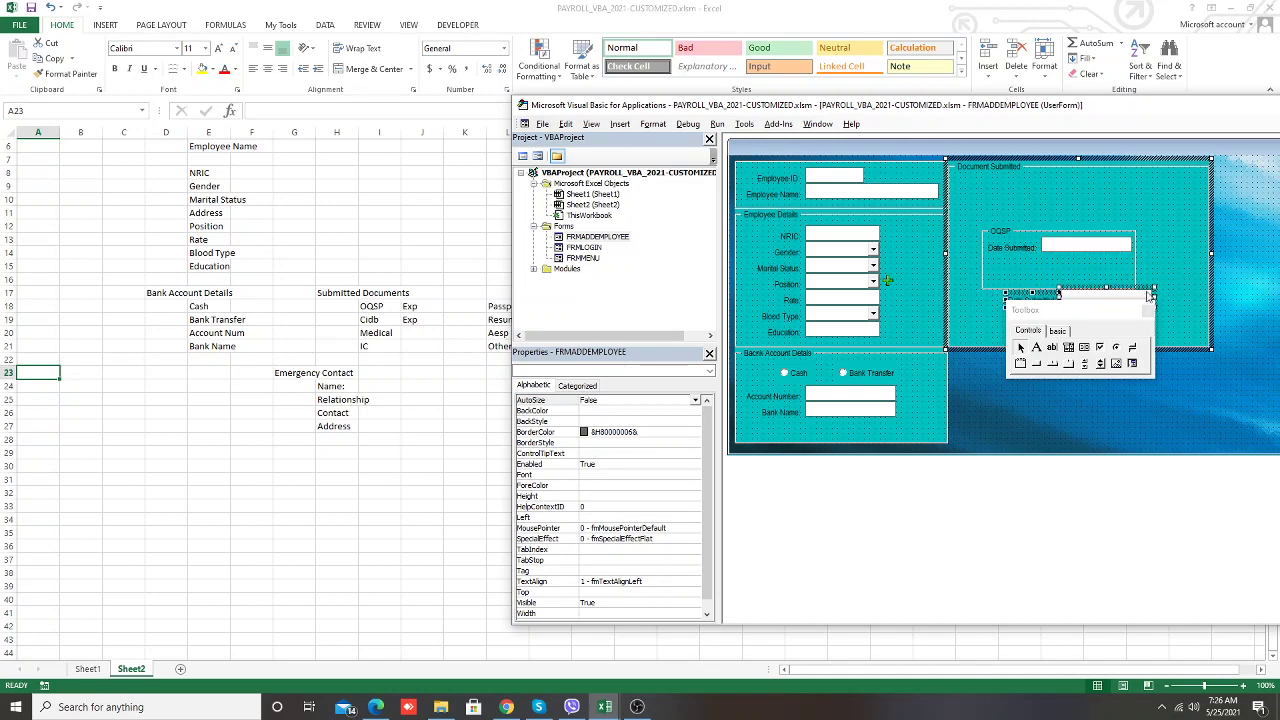
pyautogui.moveTo(1098, 265)
pyautogui.mouseDown()
pyautogui.moveTo(1150, 297)
pyautogui.moveTo(1130, 403)
pyautogui.mouseUp()
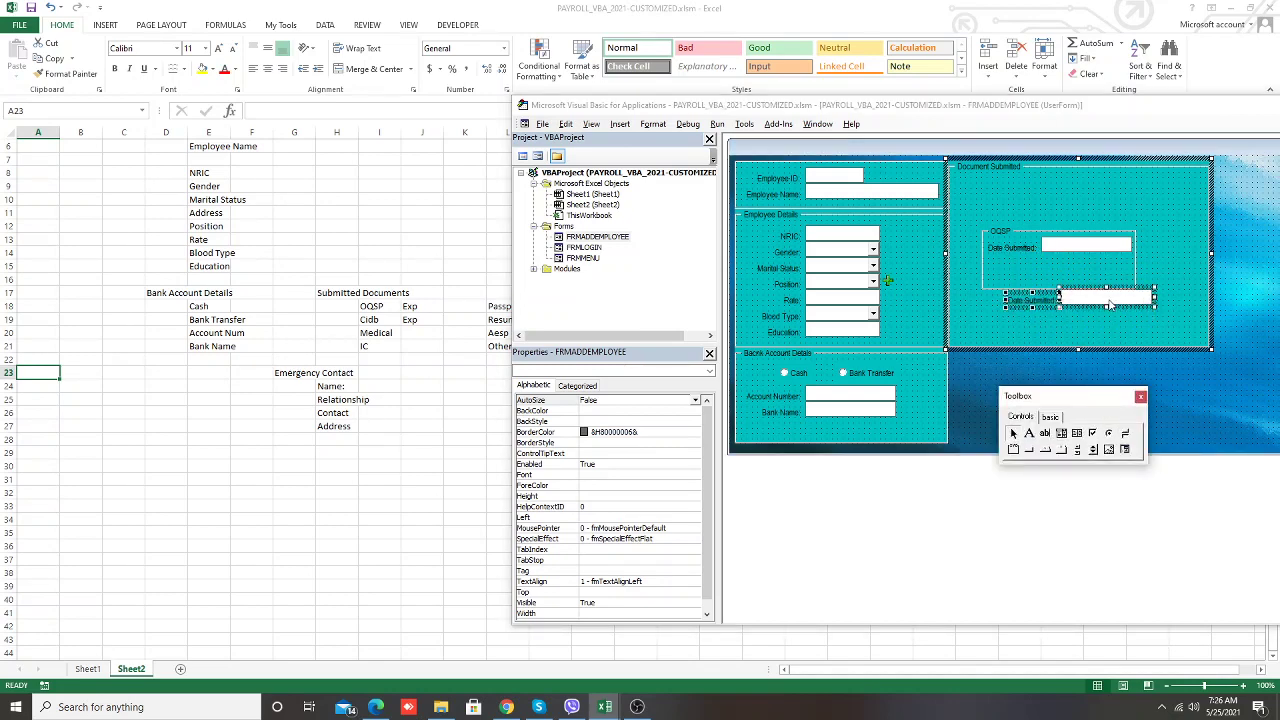
pyautogui.moveTo(1115, 298); pyautogui.dragTo(1090, 268)
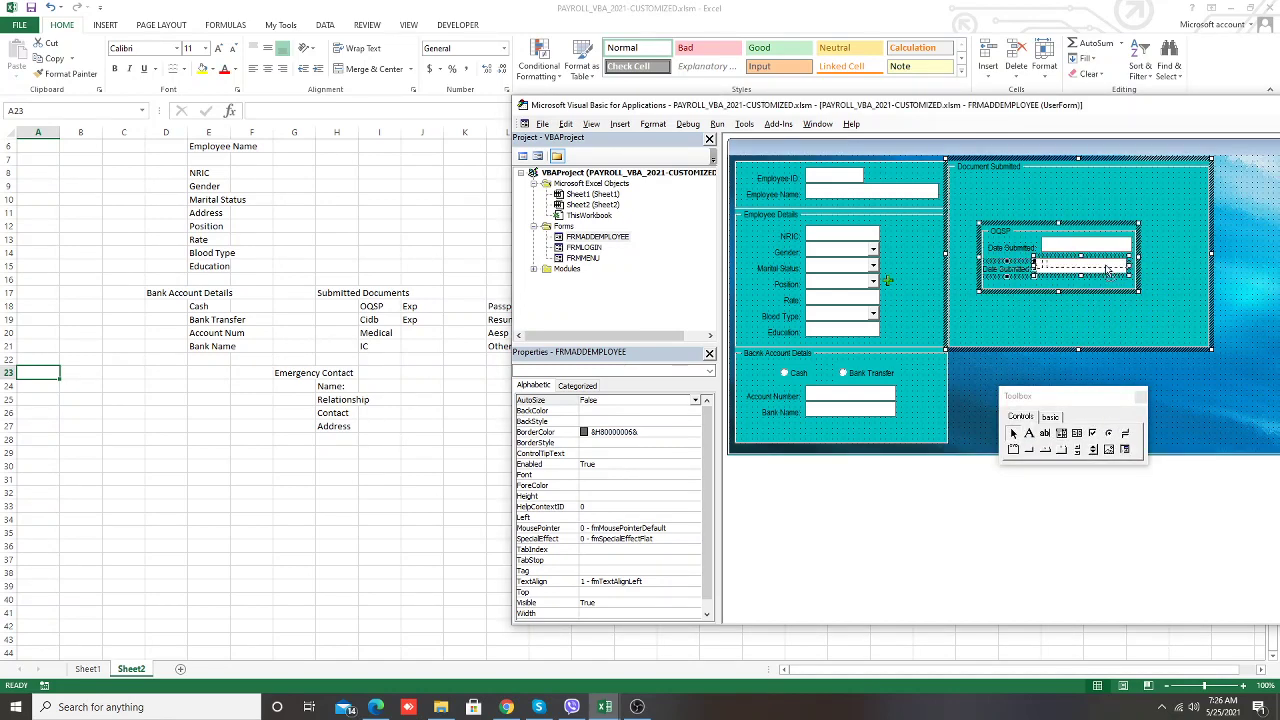
# Drop the duplicate row under the first and caption its label Date of Expiry
pyautogui.moveTo(1103, 270); pyautogui.dragTo(1100, 264)
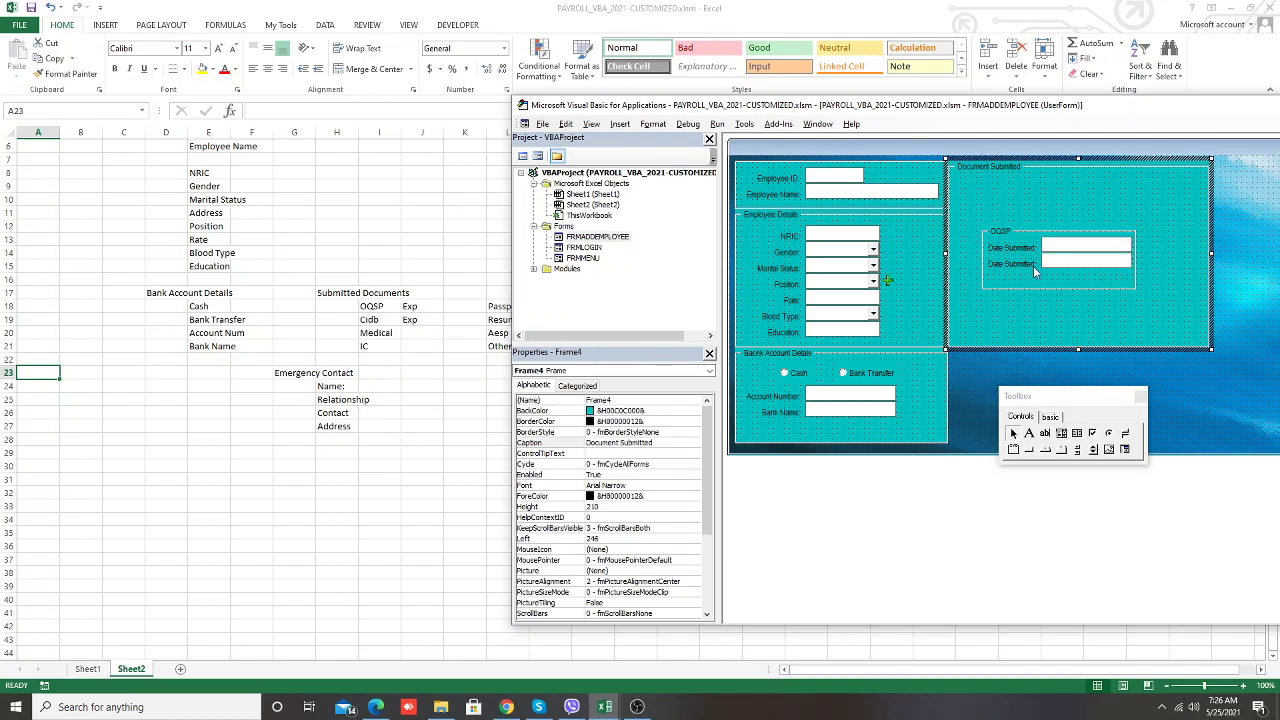
pyautogui.click(1025, 264)
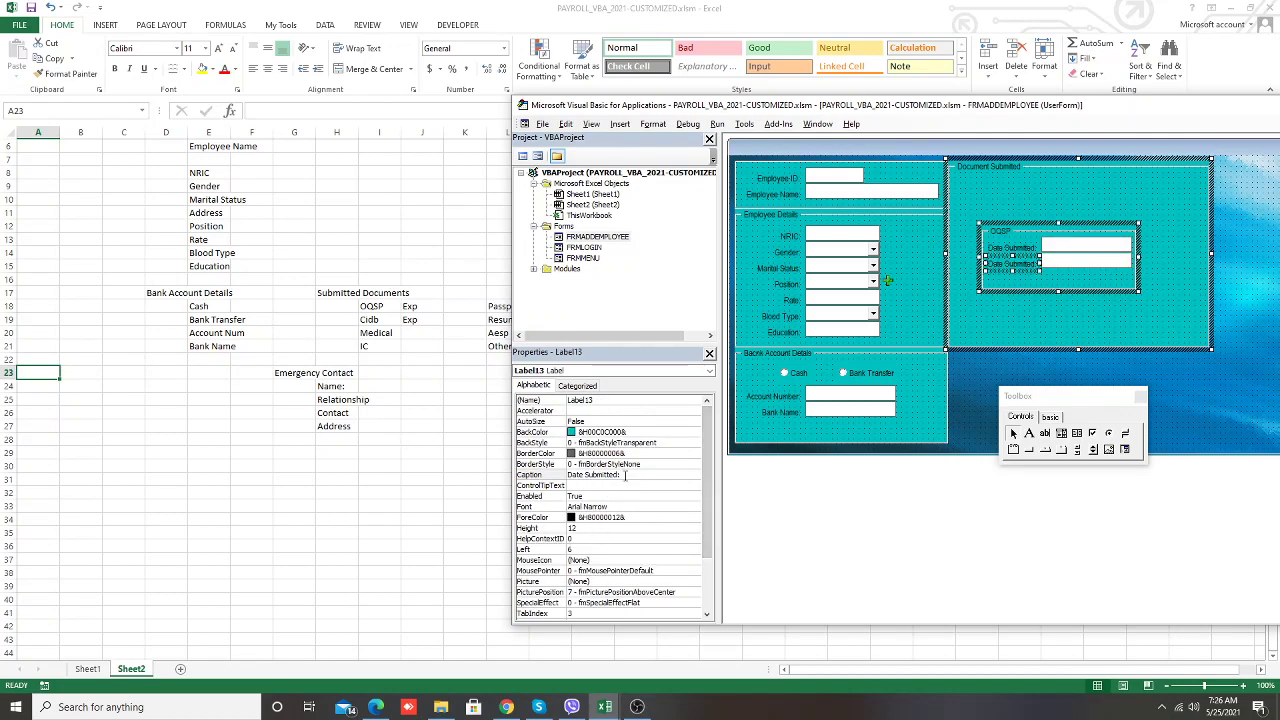
pyautogui.click(538, 474)
pyautogui.write('Date')
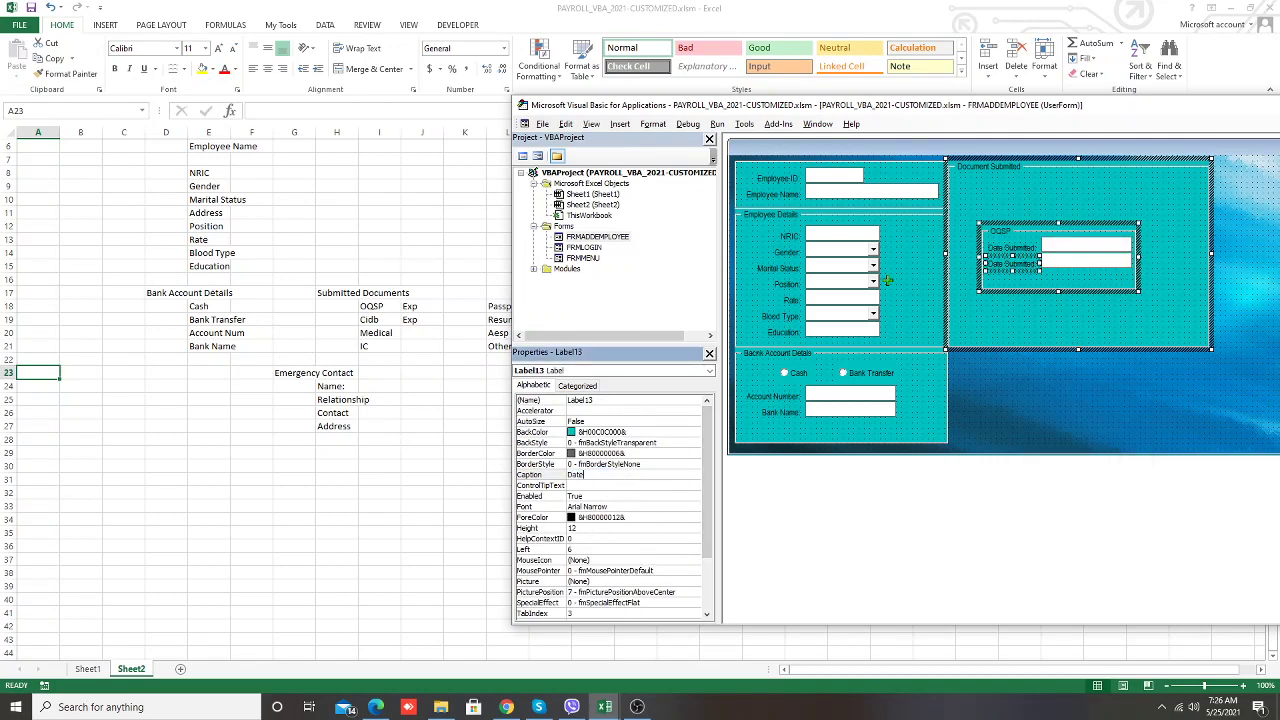
pyautogui.write(' of Expiry:')
pyautogui.click(1045, 325)
# Right-align the Date Submitted and Date of Expiry labels
pyautogui.click(1015, 265)
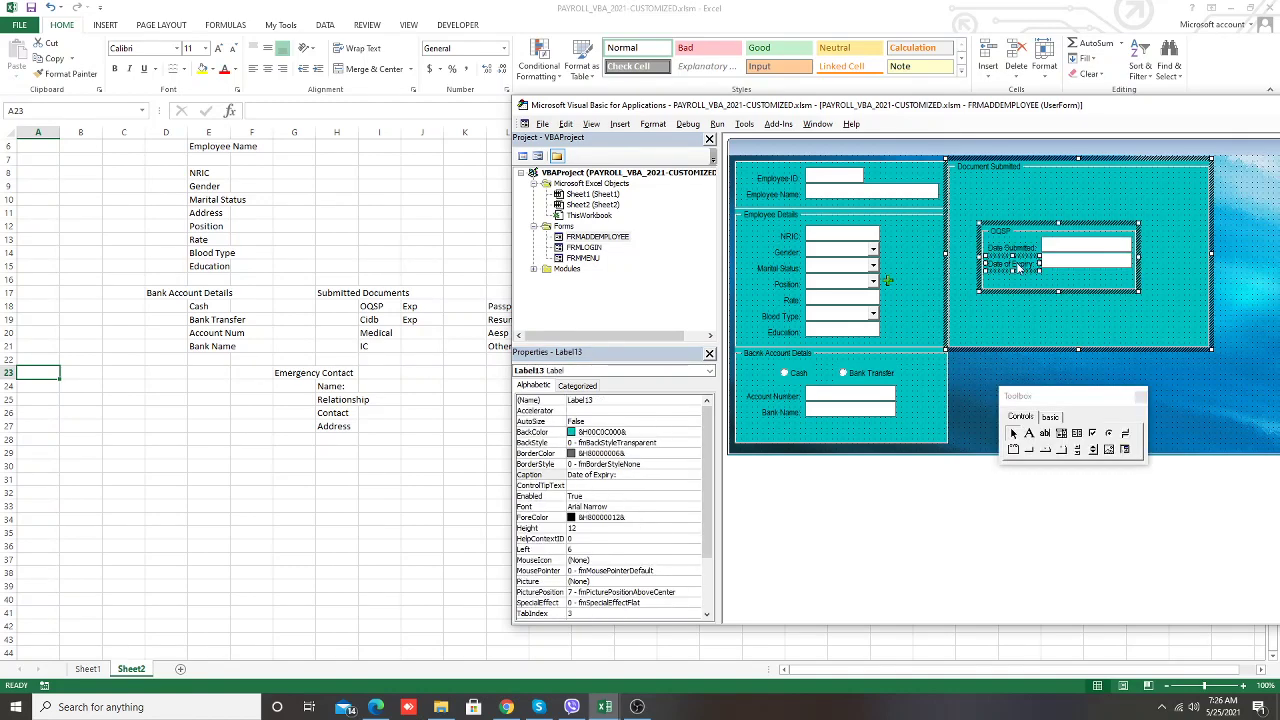
pyautogui.click(1037, 283)
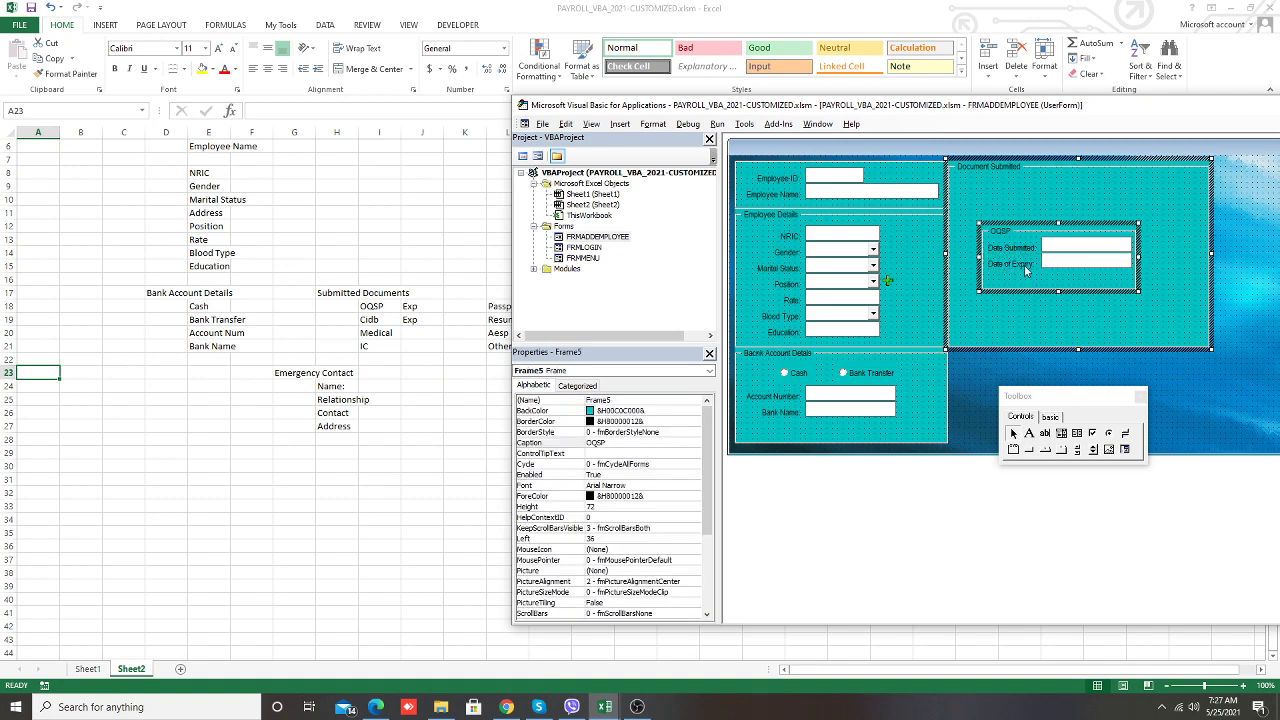
pyautogui.click(1034, 268)
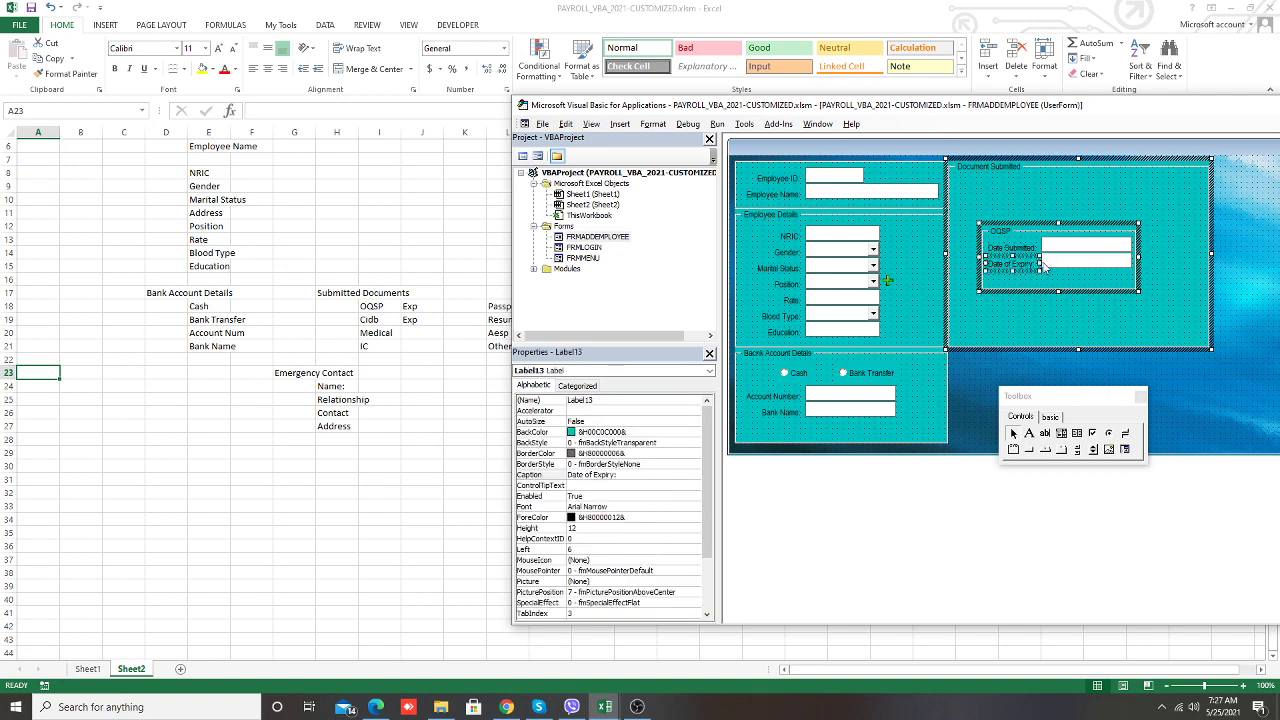
pyautogui.keyDown('ctrl'); pyautogui.click(1012, 250); pyautogui.keyUp('ctrl')
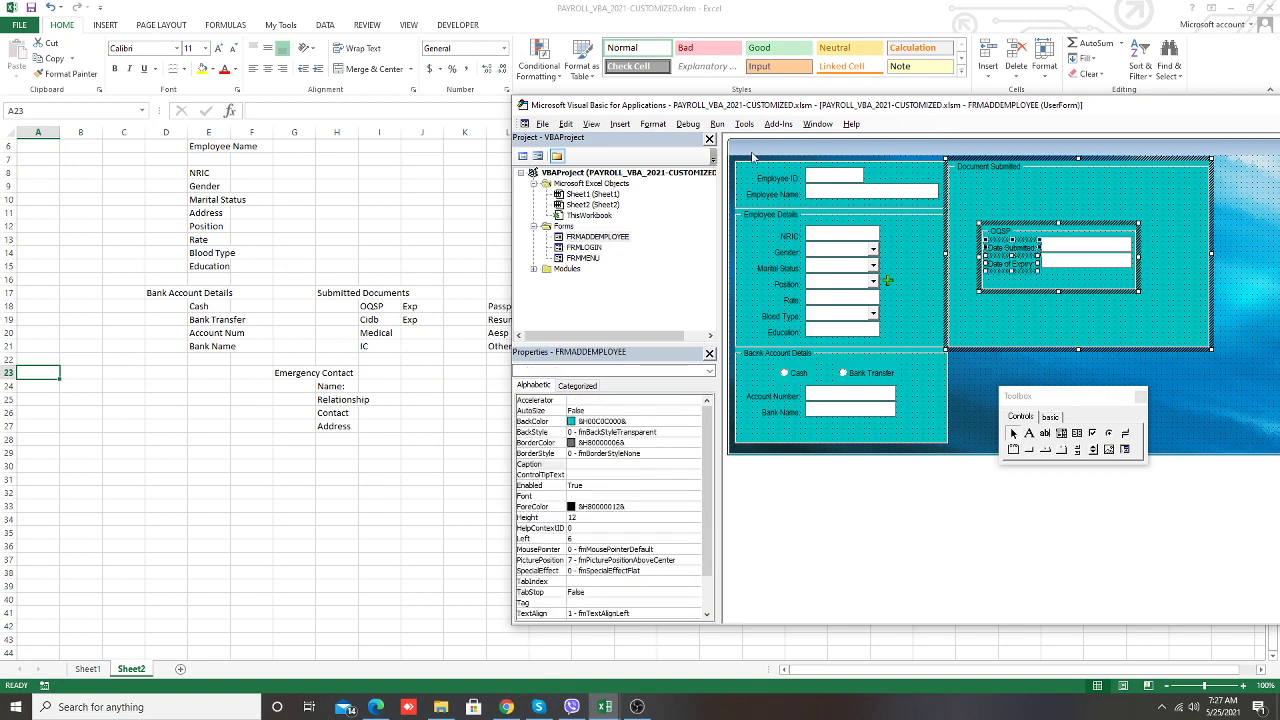
pyautogui.rightClick(1031, 250)
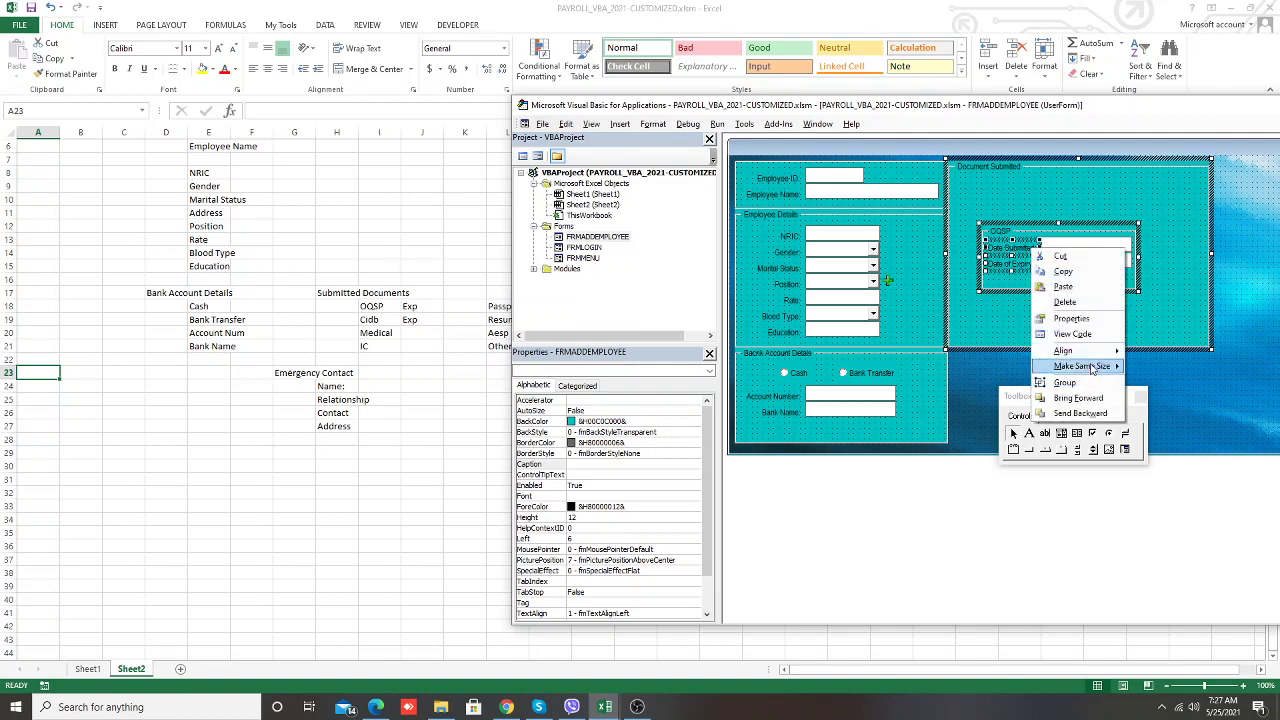
pyautogui.moveTo(1064, 350)
pyautogui.click(1158, 383)
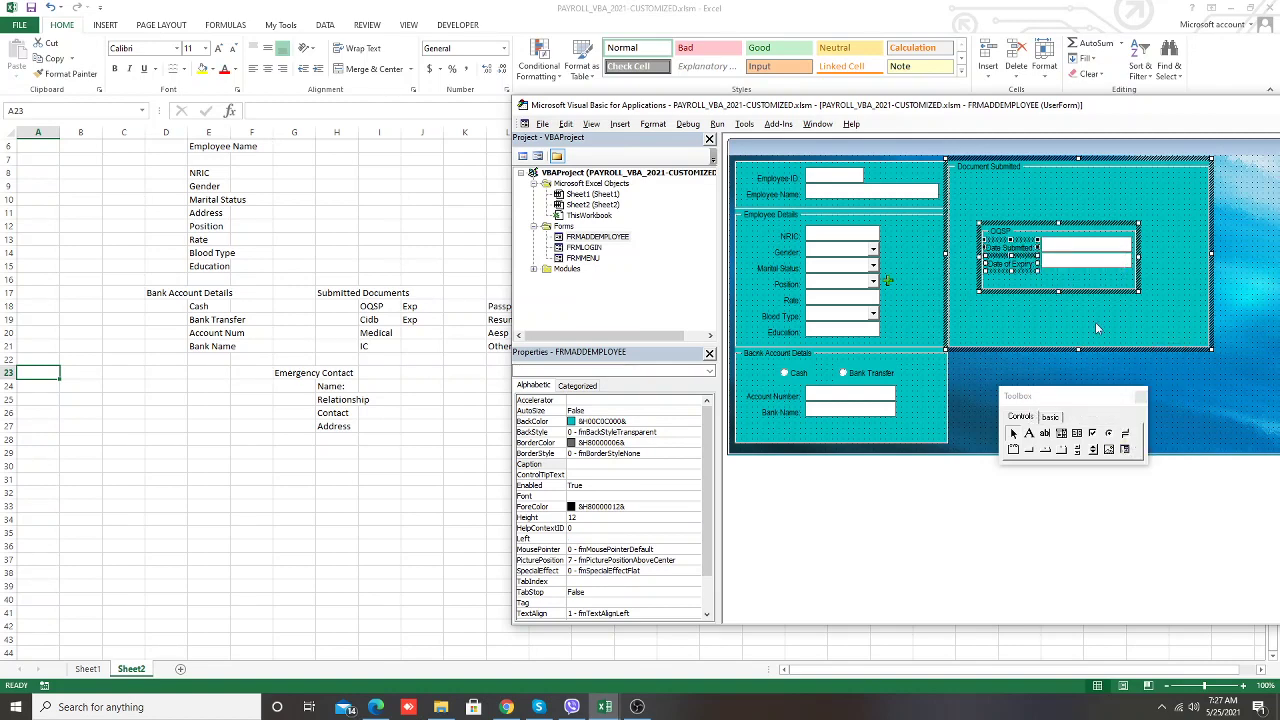
pyautogui.moveTo(1077, 281); pyautogui.dragTo(1060, 248)
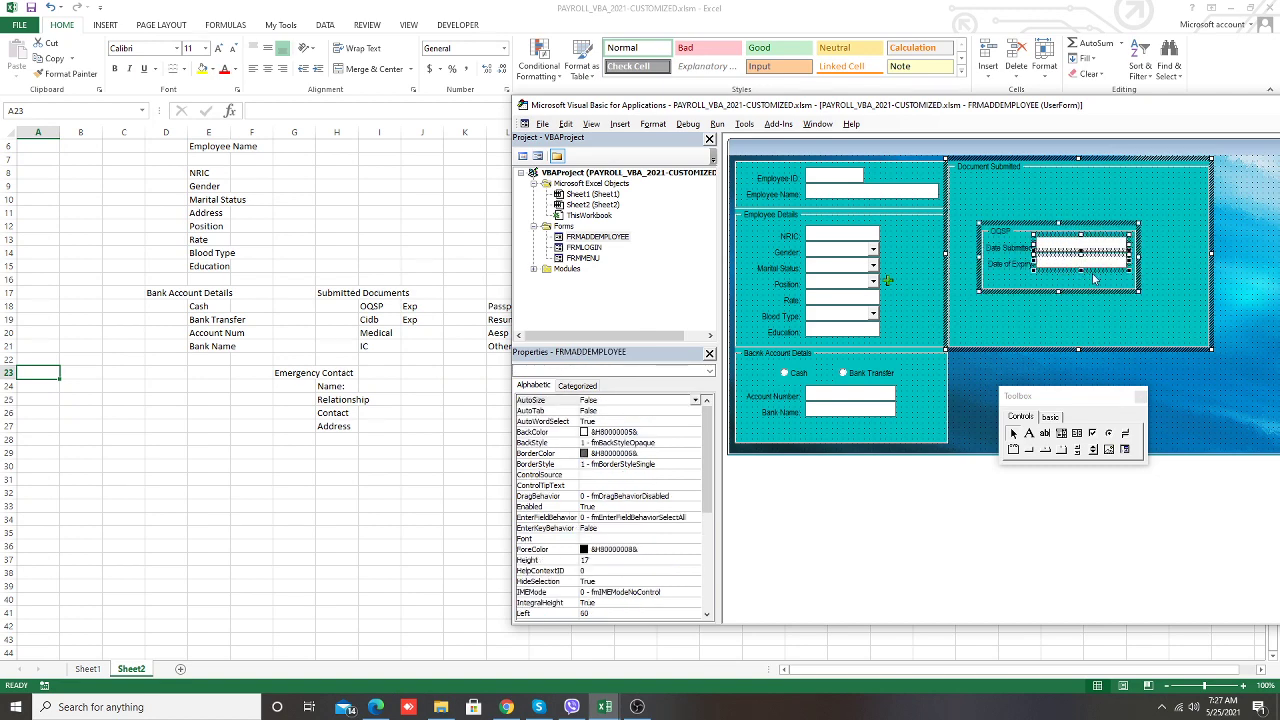
# Reduce the OQSP frame to height 54 and drag it to Document Submitted's top-left corner
pyautogui.click(1133, 276)
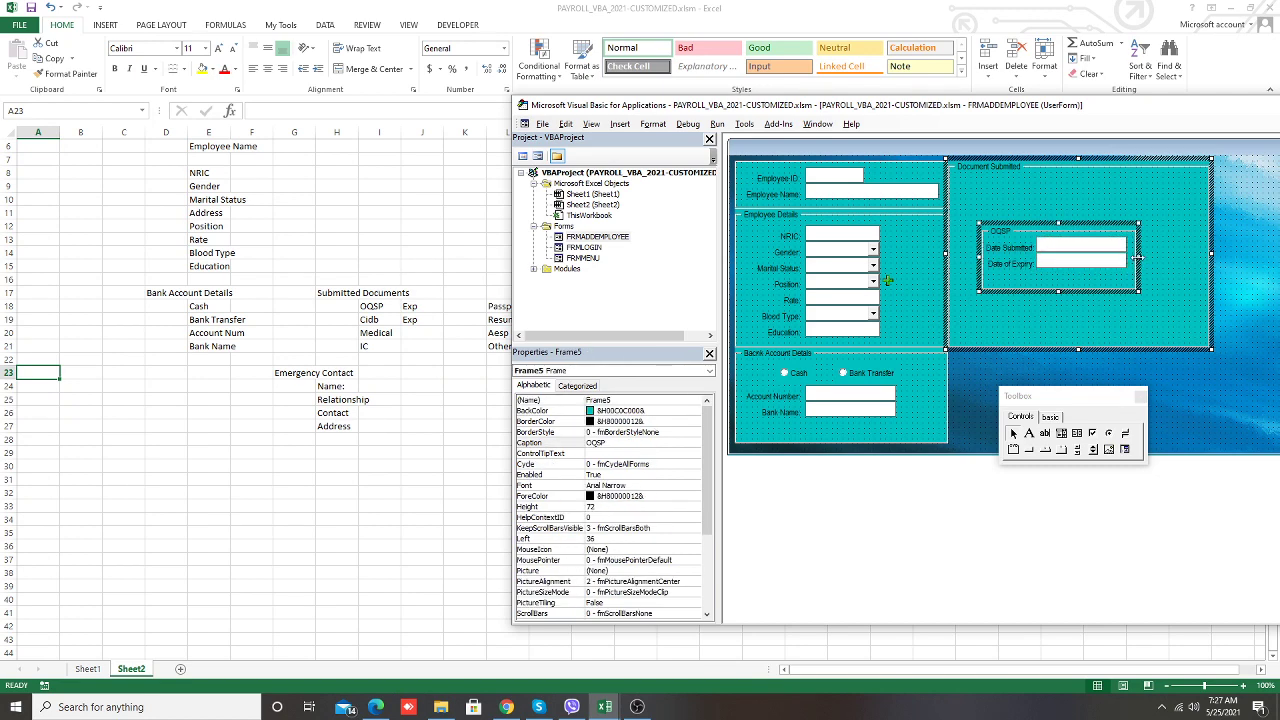
pyautogui.click(1133, 300)
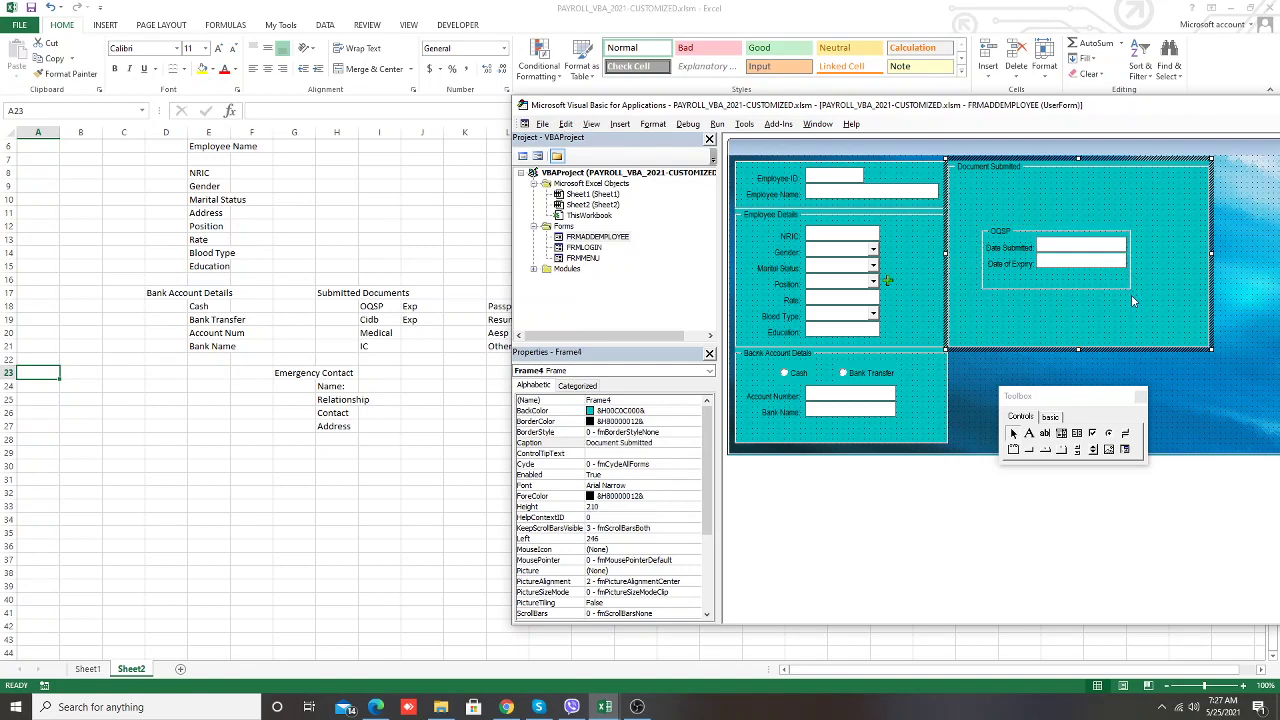
pyautogui.click(1089, 241)
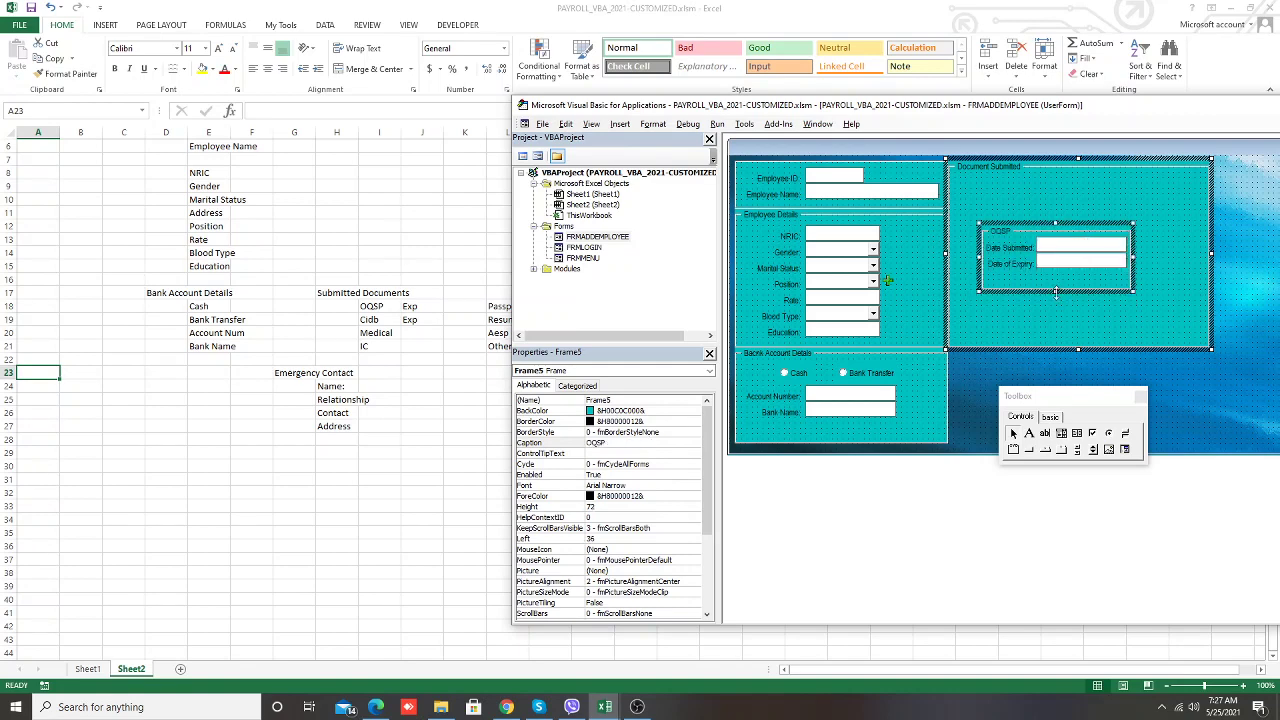
pyautogui.moveTo(1055, 292); pyautogui.dragTo(1055, 274)
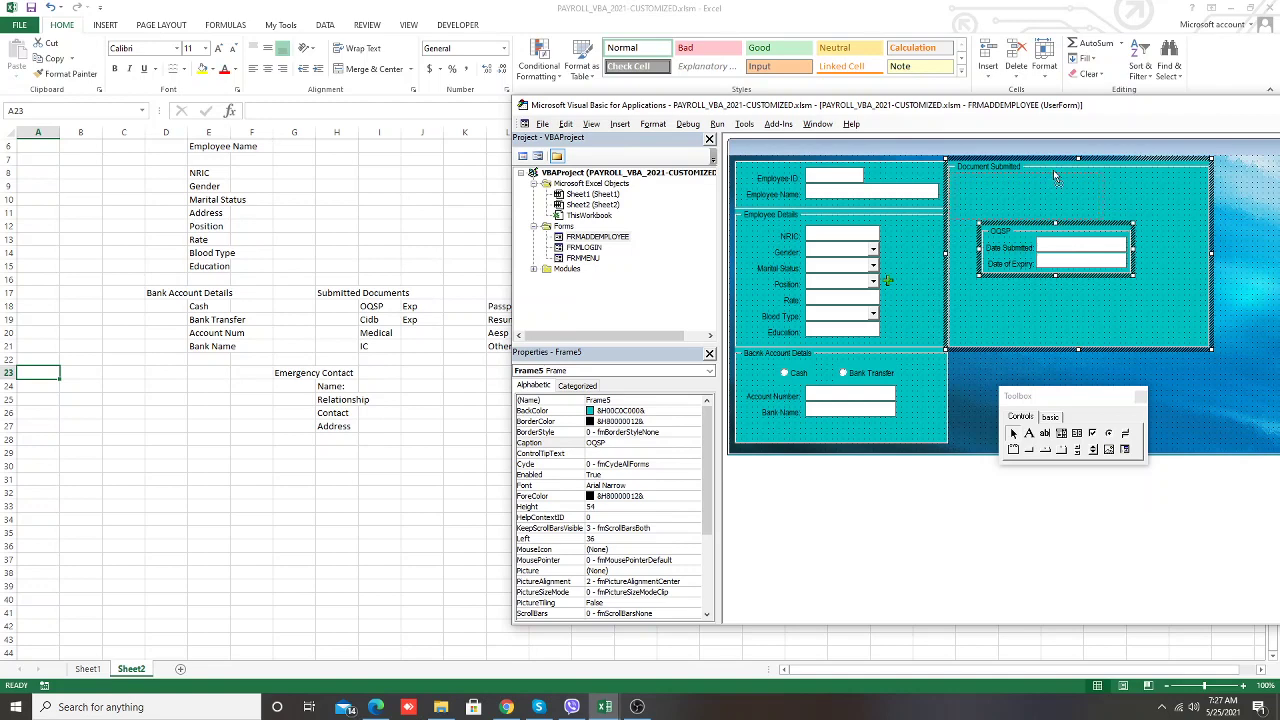
pyautogui.moveTo(1050, 175); pyautogui.dragTo(1056, 178)
# Duplicate the OQSP frame and place the copy directly beneath the original
pyautogui.click(1102, 284)
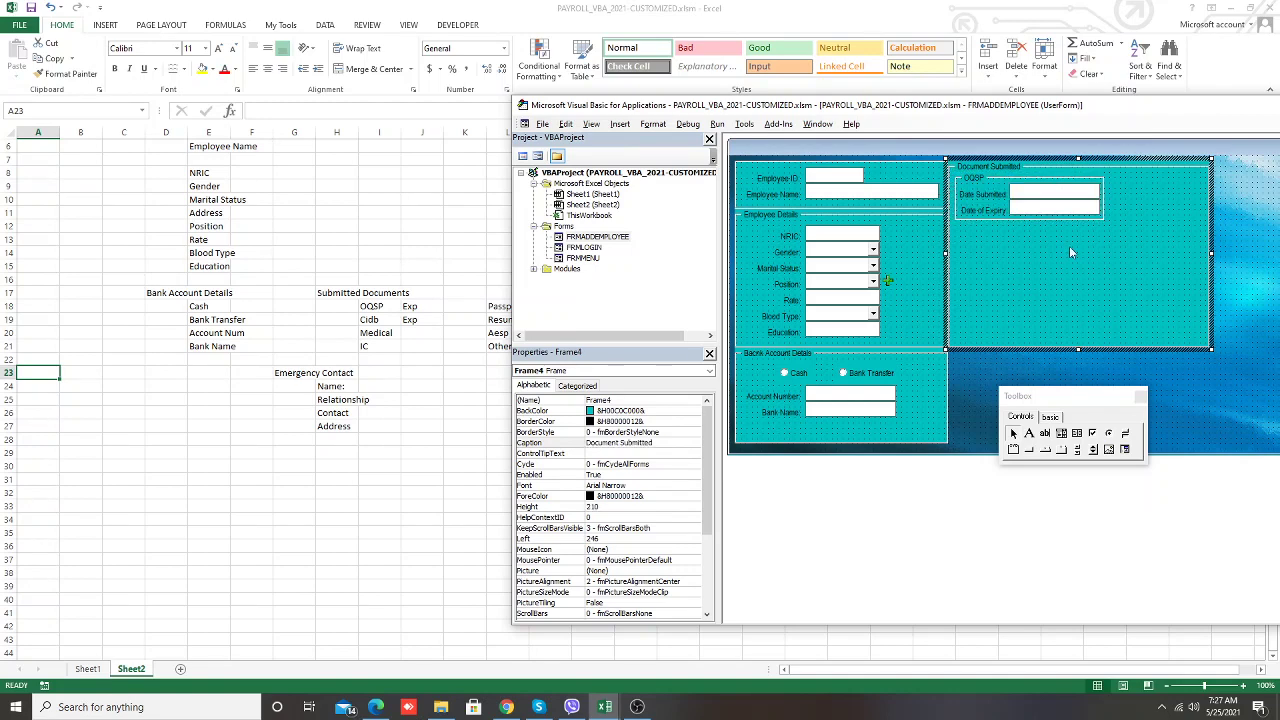
pyautogui.click(975, 185)
pyautogui.click(1031, 259)
pyautogui.hotkey('ctrl', 'v')
pyautogui.moveTo(1076, 230); pyautogui.dragTo(1020, 222)
pyautogui.click(1118, 306)
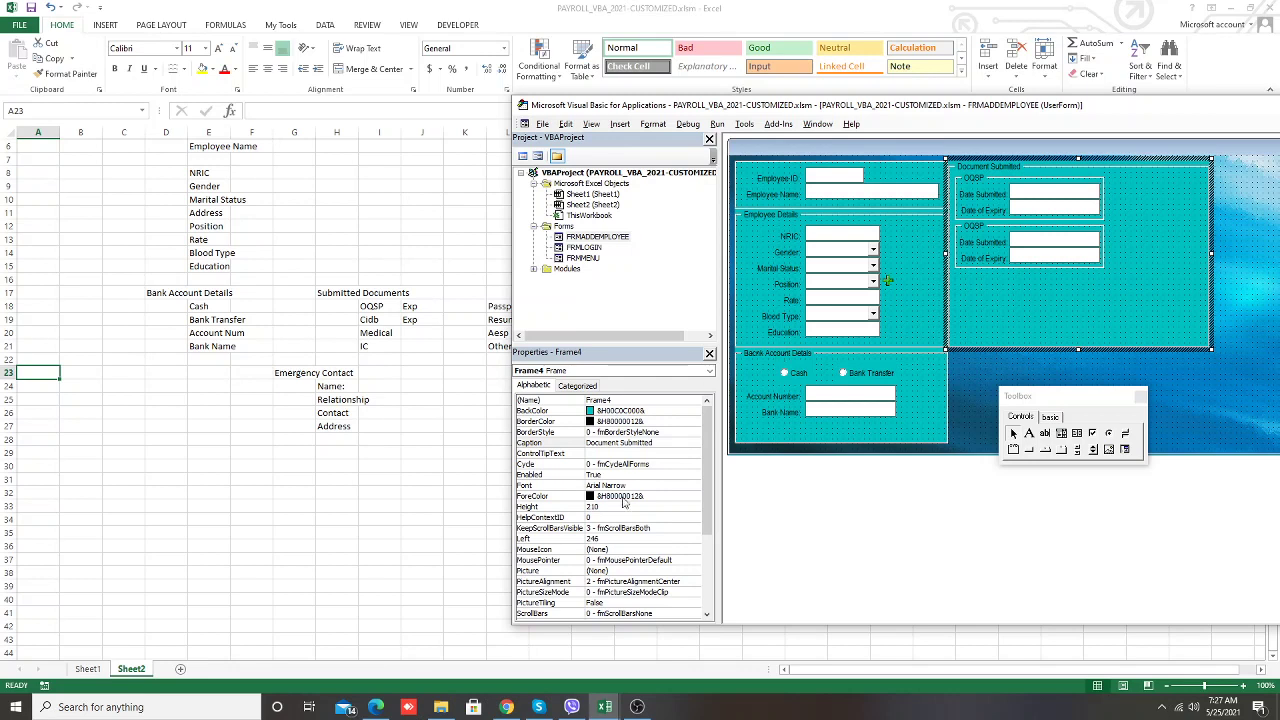
# Change the copied frame's caption to CIDB
pyautogui.click(988, 228)
pyautogui.click(616, 442)
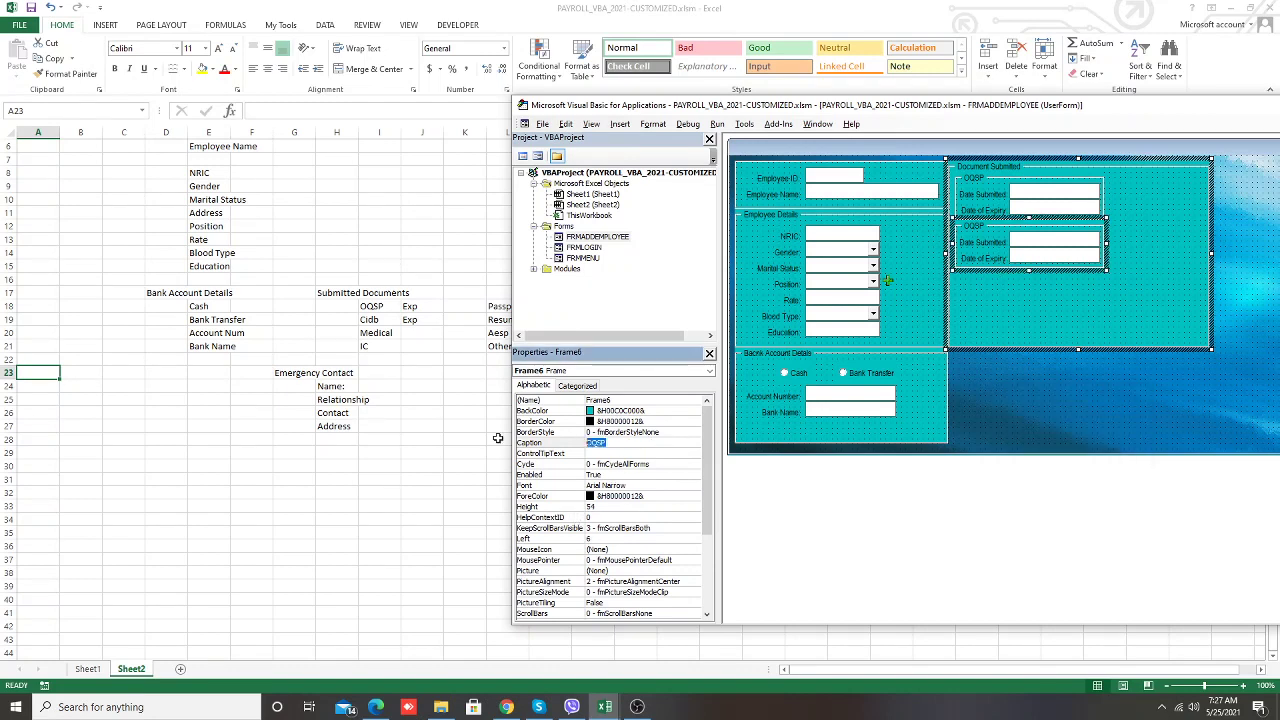
pyautogui.write('CIDB')
pyautogui.click(966, 316)
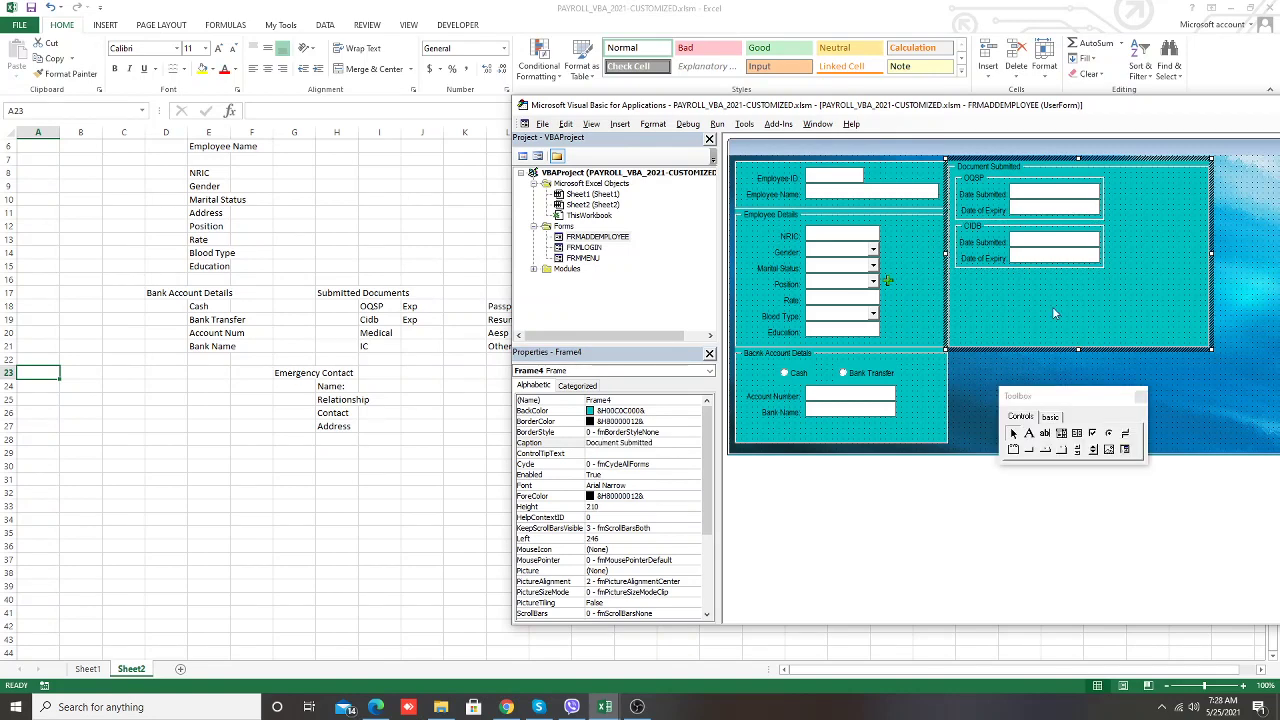
# Duplicate the CIDB frame with copy and paste, undoing a first misplaced move of the copy
pyautogui.click(968, 232)
pyautogui.hotkey('ctrl', 'c')
pyautogui.hotkey('ctrl', 'v')
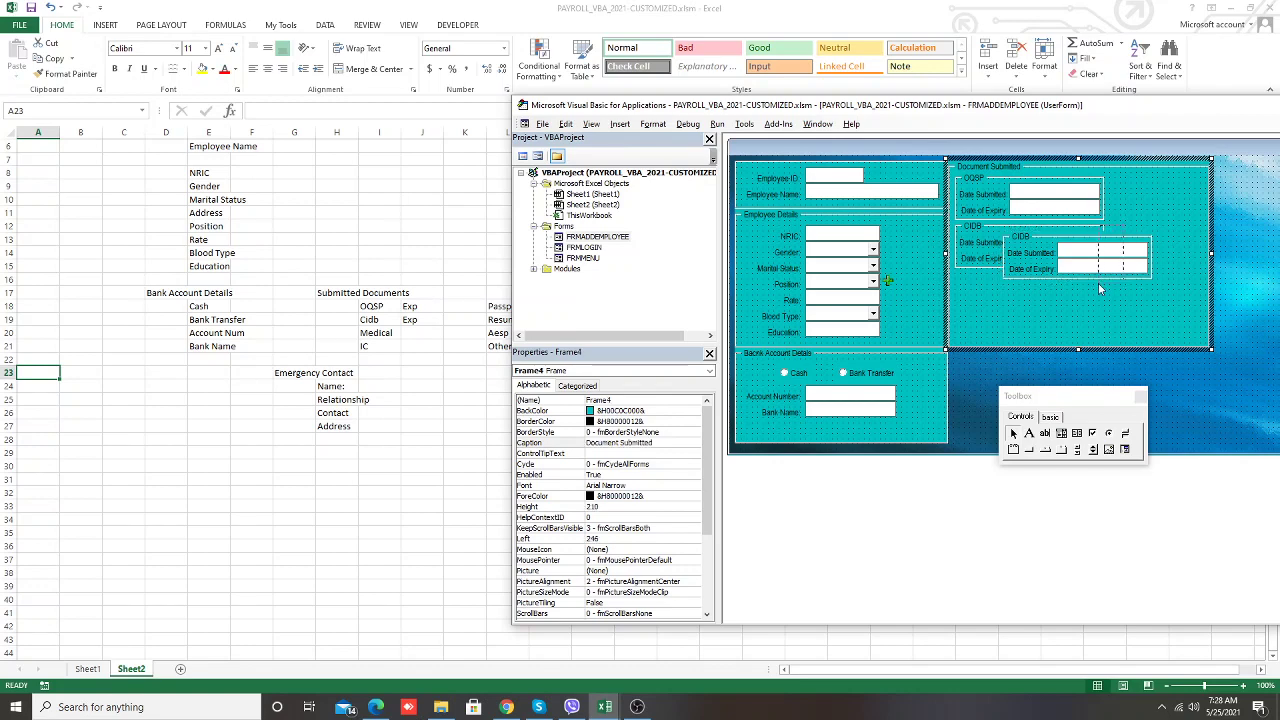
pyautogui.hotkey('ctrl', 'a')
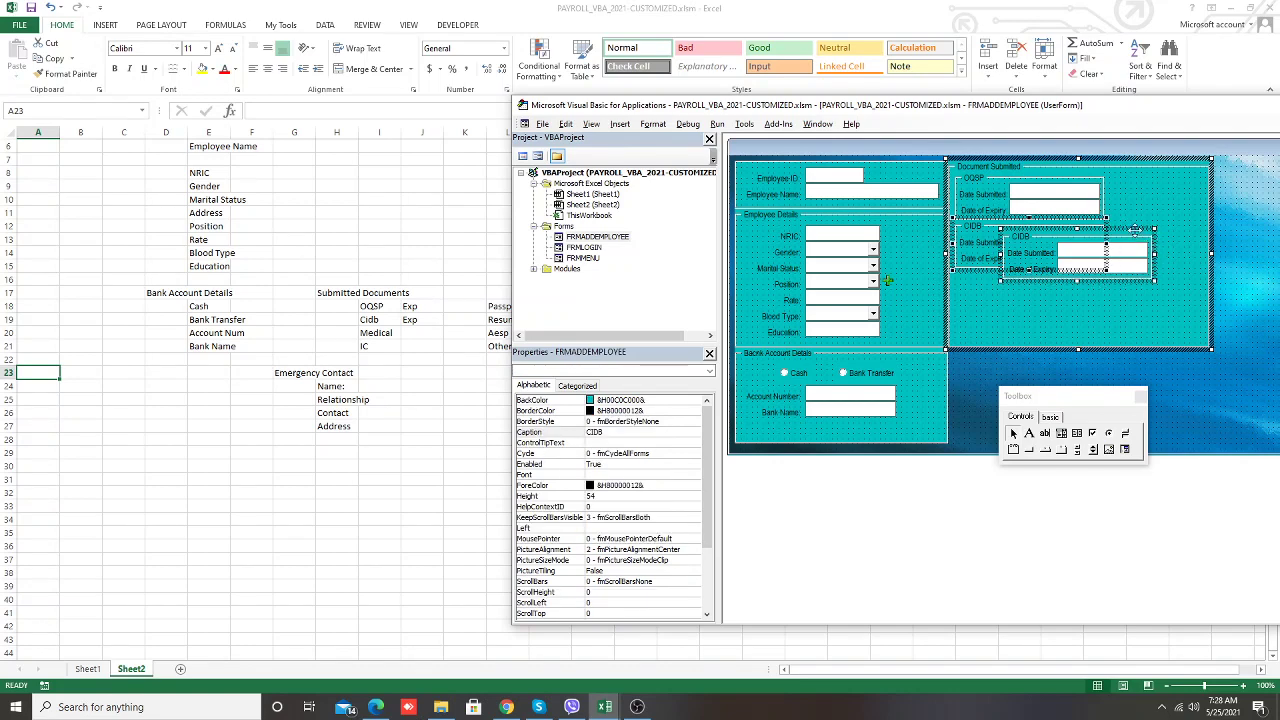
pyautogui.click(1136, 230)
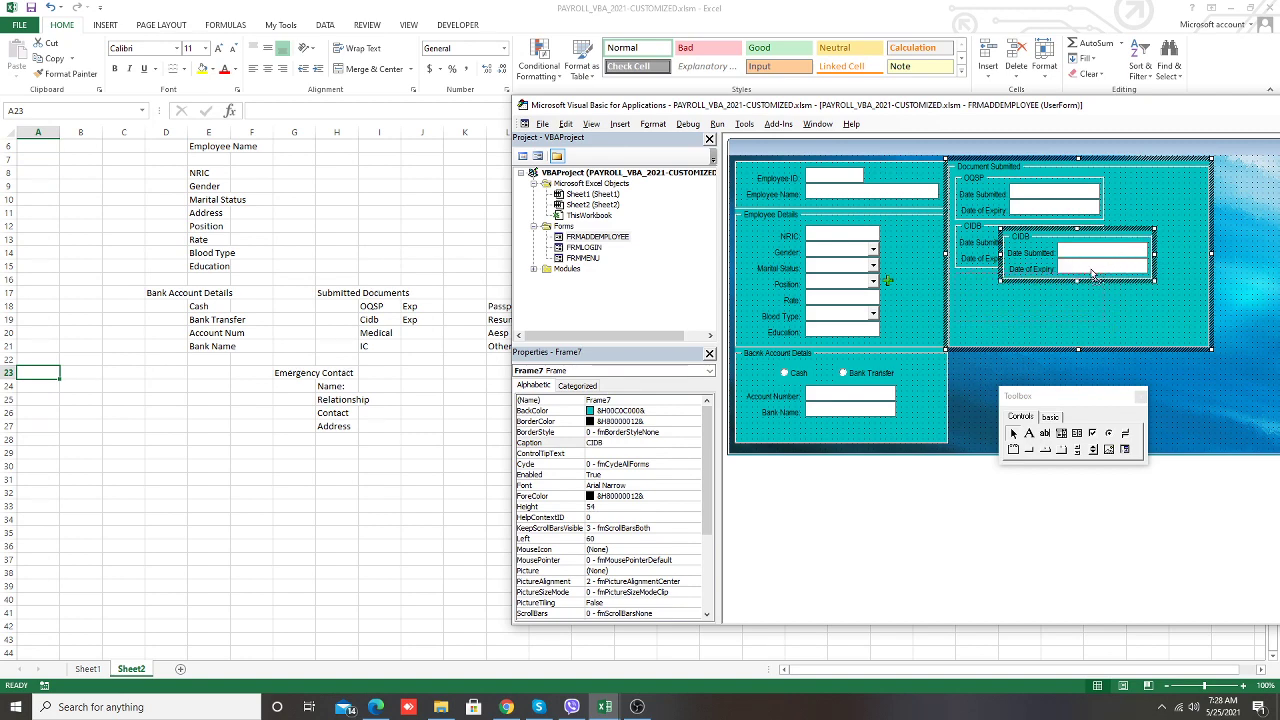
pyautogui.moveTo(1092, 272); pyautogui.dragTo(1045, 320)
pyautogui.click(1130, 305)
pyautogui.click(1081, 287)
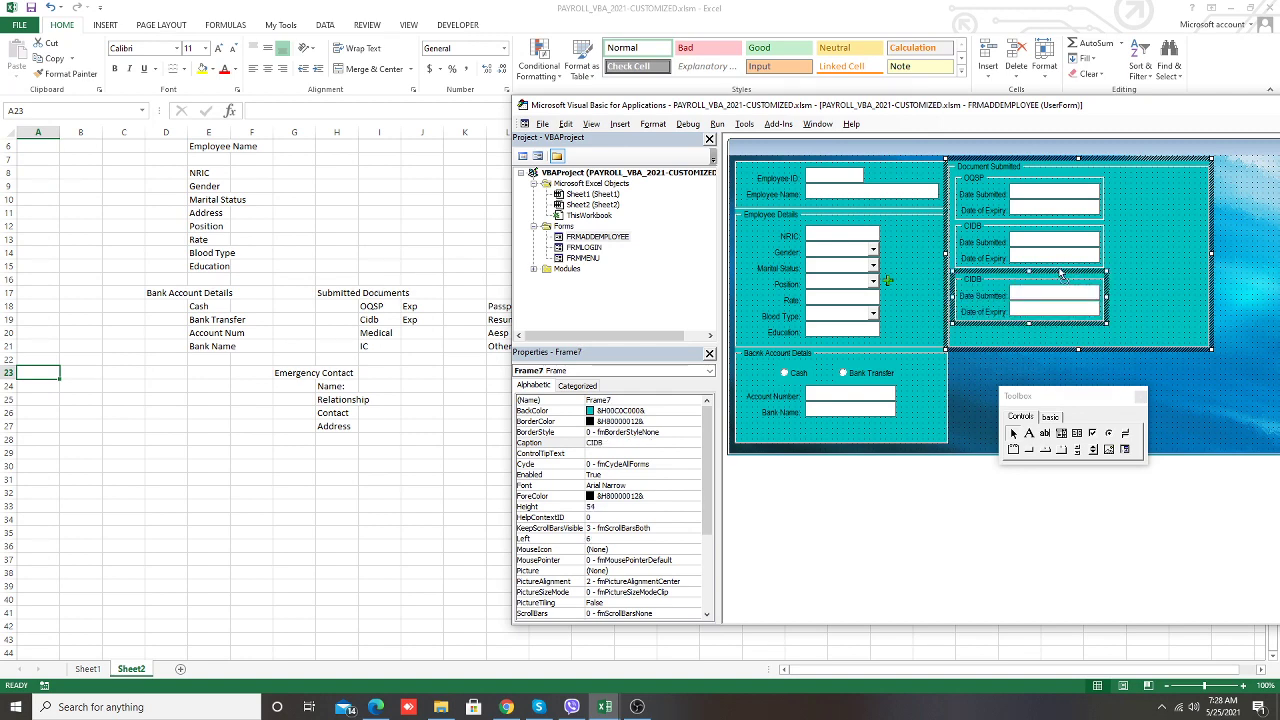
pyautogui.hotkey('ctrl', 'z')
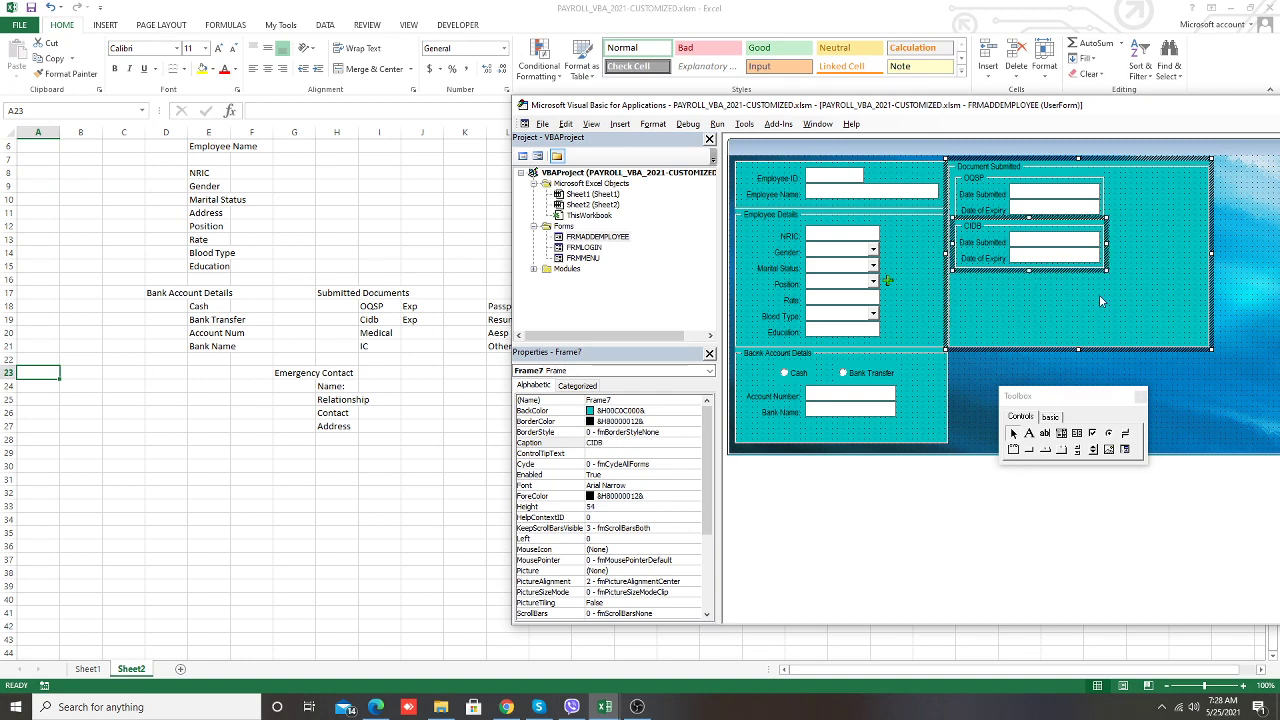
# Drag the third CIDB frame into place beneath the second CIDB frame, comparing against OQSP
pyautogui.moveTo(1029, 270); pyautogui.dragTo(1048, 307)
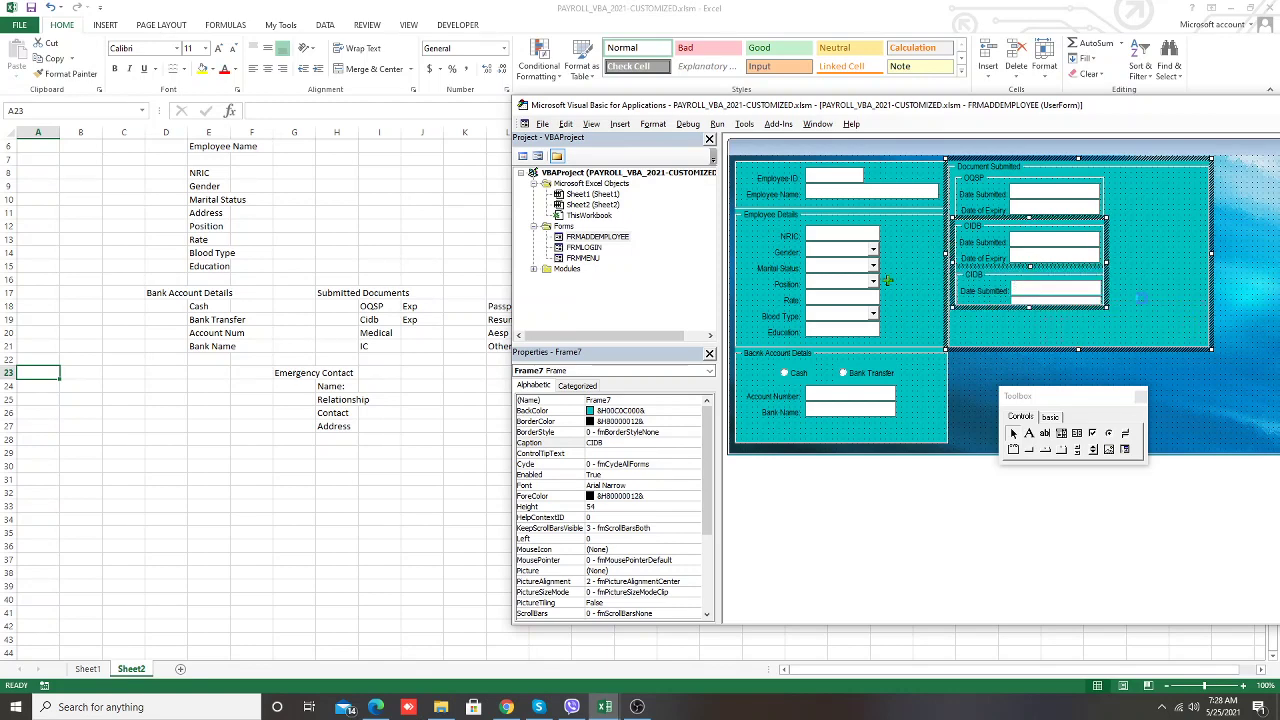
pyautogui.moveTo(1139, 305); pyautogui.dragTo(1143, 314)
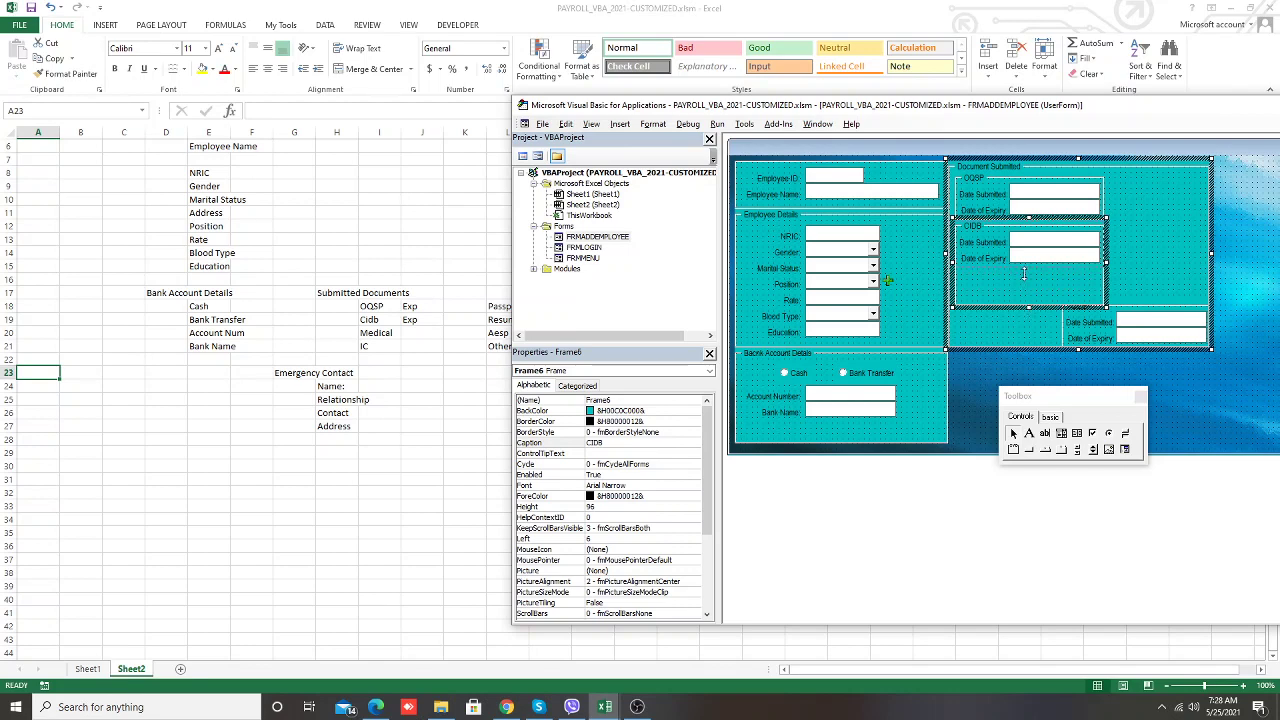
pyautogui.moveTo(1023, 273); pyautogui.dragTo(1034, 312)
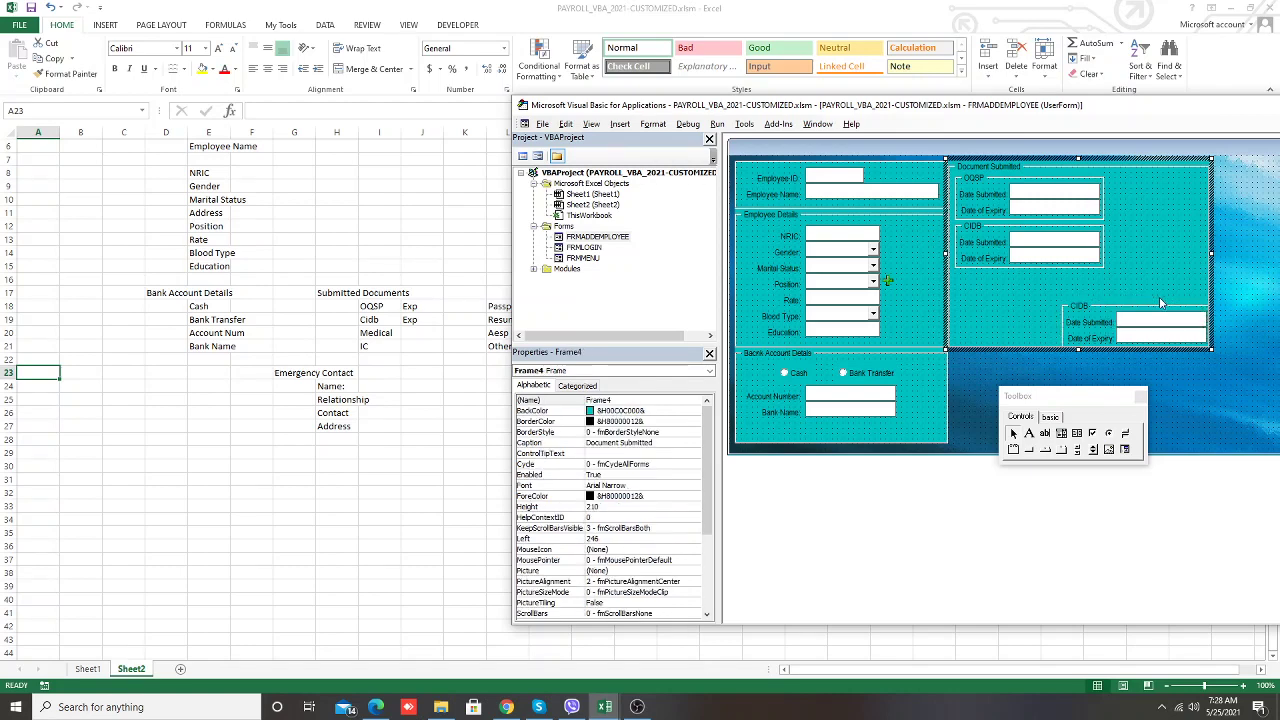
pyautogui.click(1160, 303)
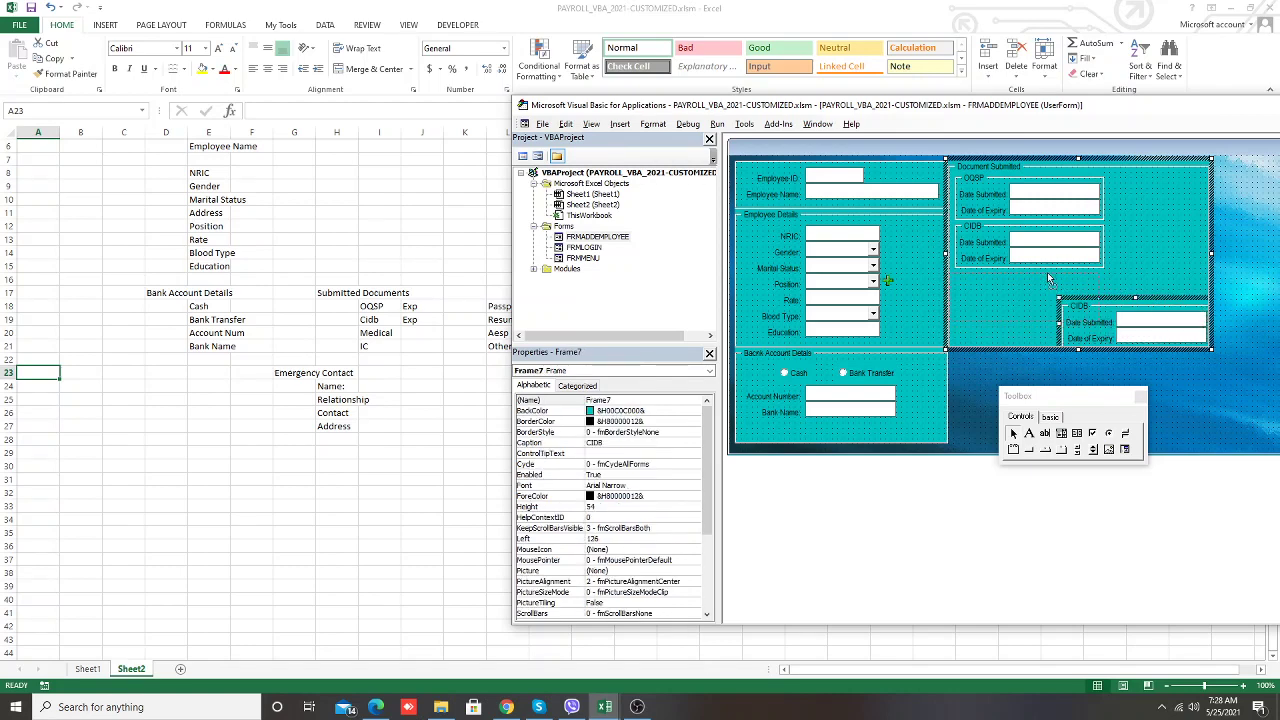
pyautogui.moveTo(1140, 300); pyautogui.dragTo(1036, 277)
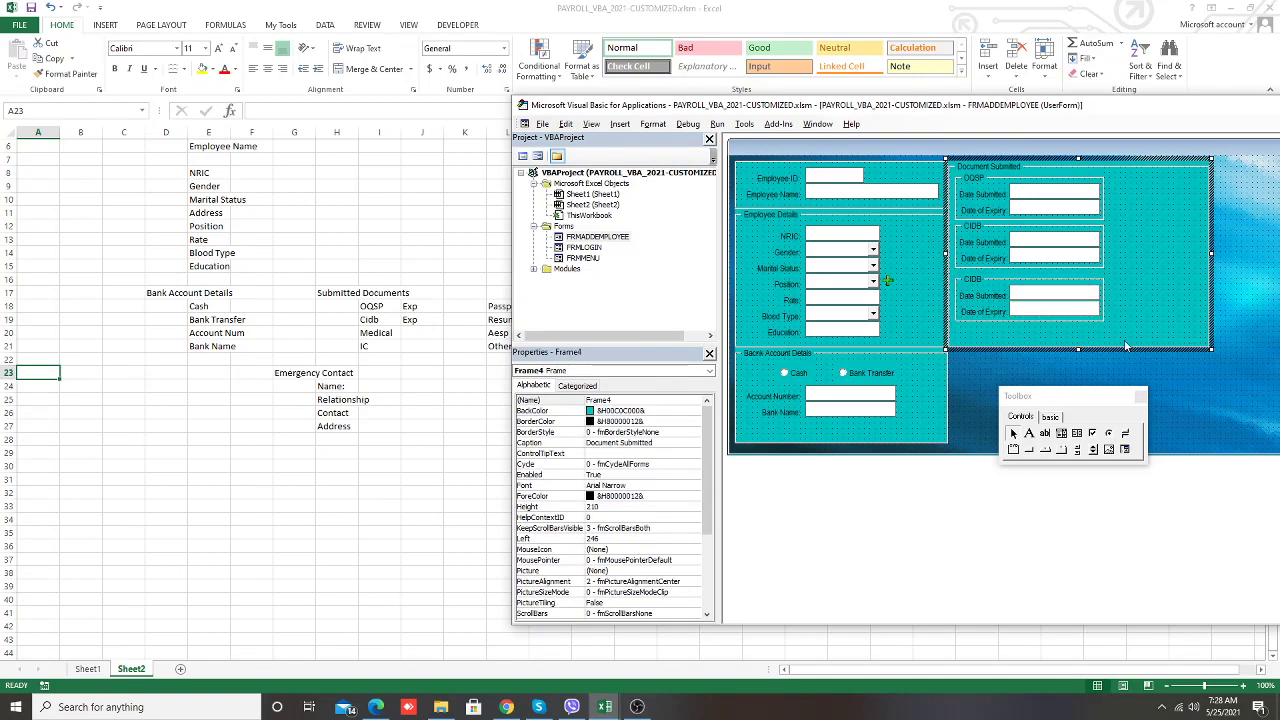
pyautogui.click(1080, 222)
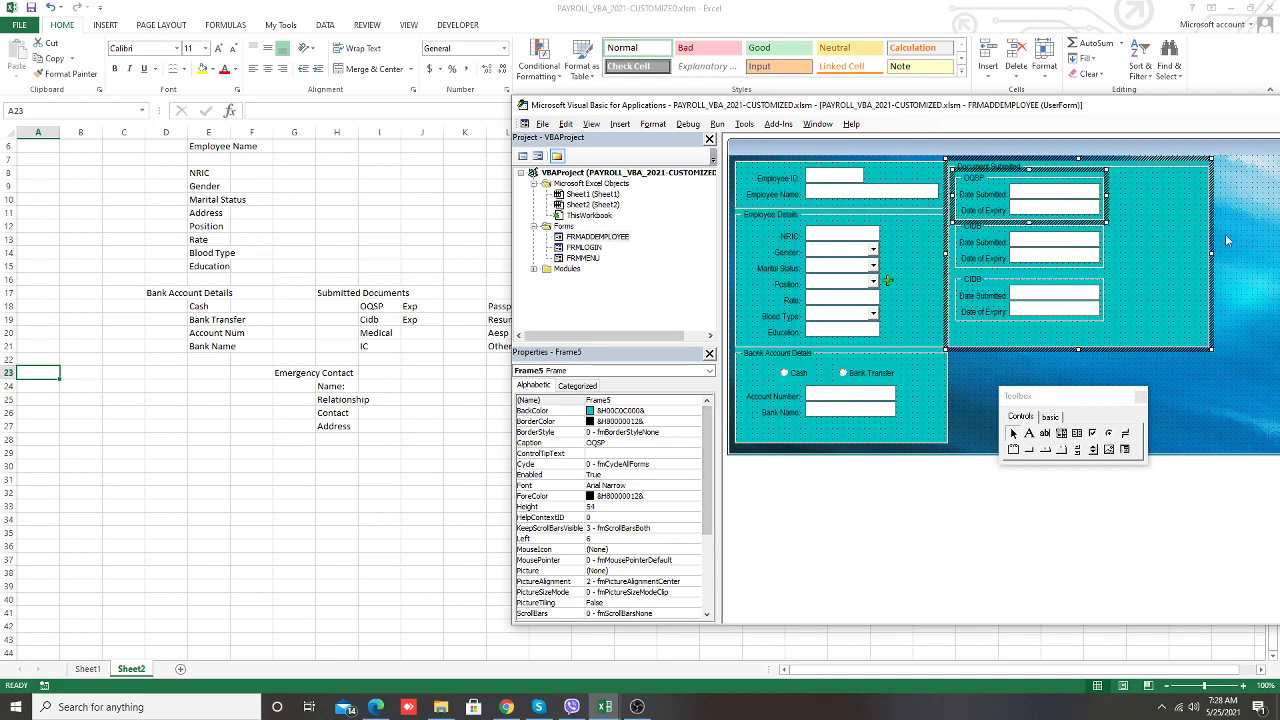
pyautogui.click(1120, 239)
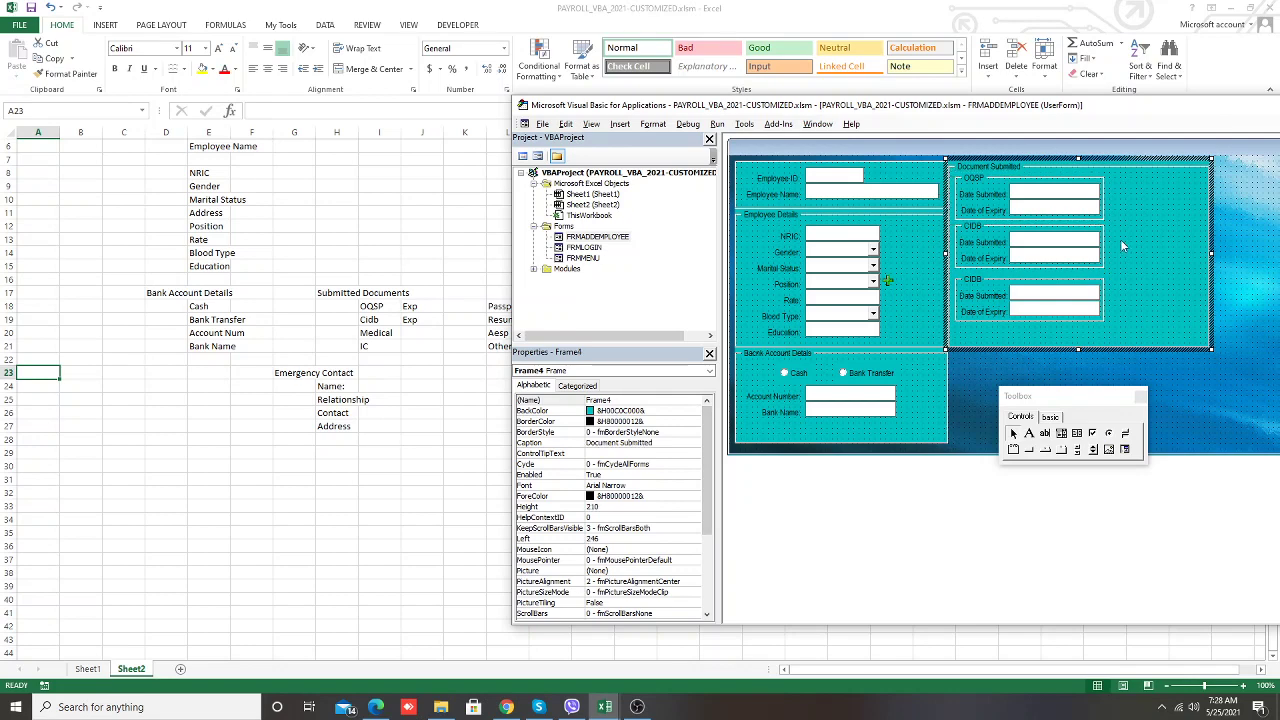
pyautogui.click(1062, 321)
# Set the third CIDB frame's Top property to 115 and confirm it lines up beneath the others
pyautogui.moveTo(708, 517); pyautogui.dragTo(704, 597)
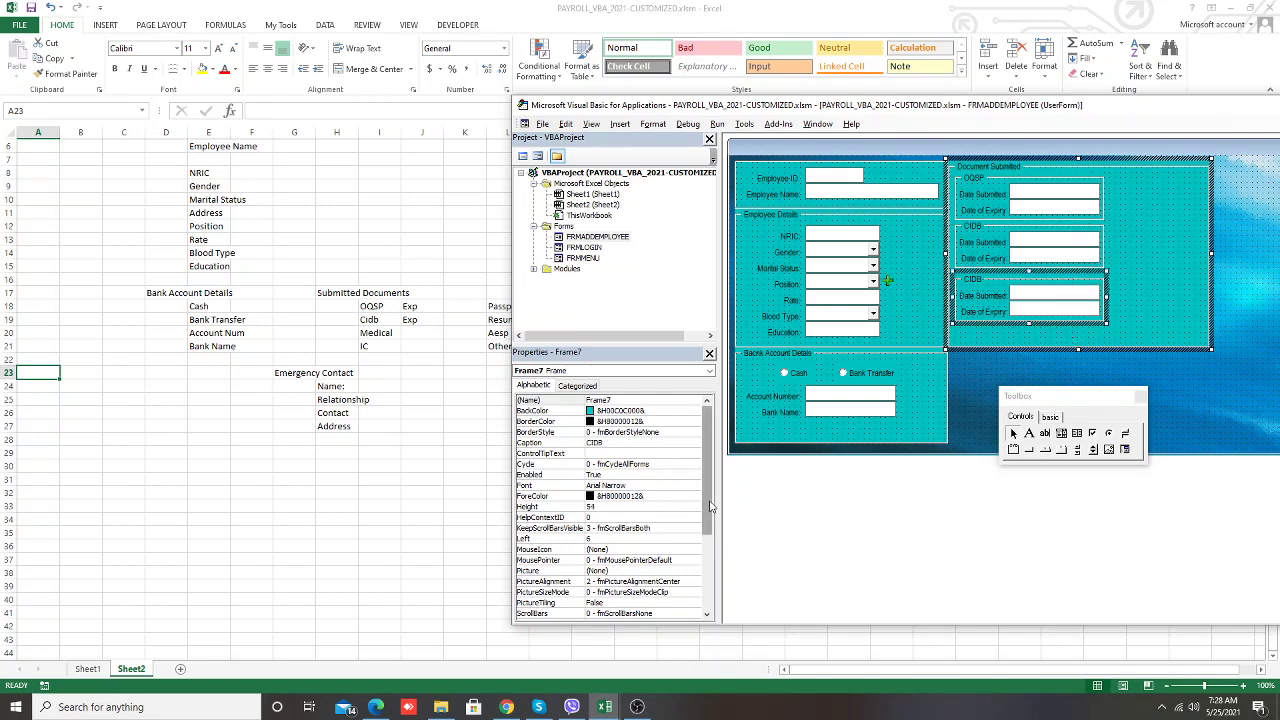
pyautogui.click(576, 582)
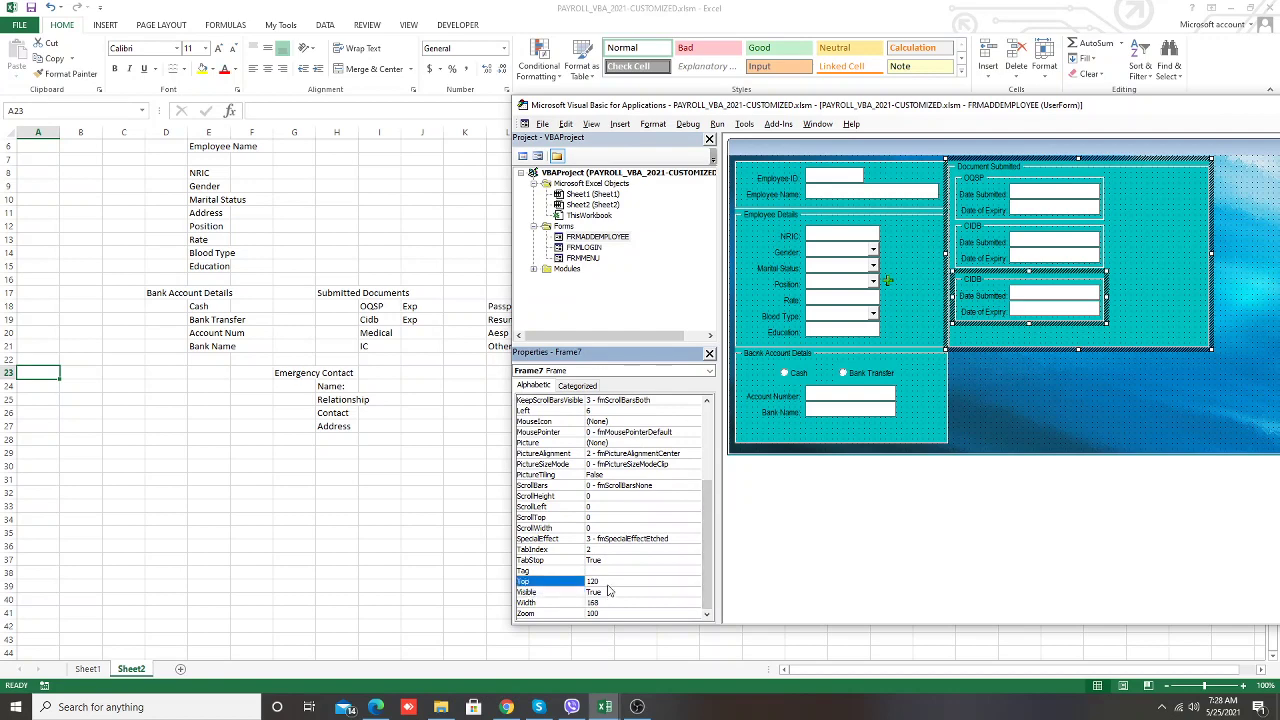
pyautogui.write('115')
pyautogui.press('Return')
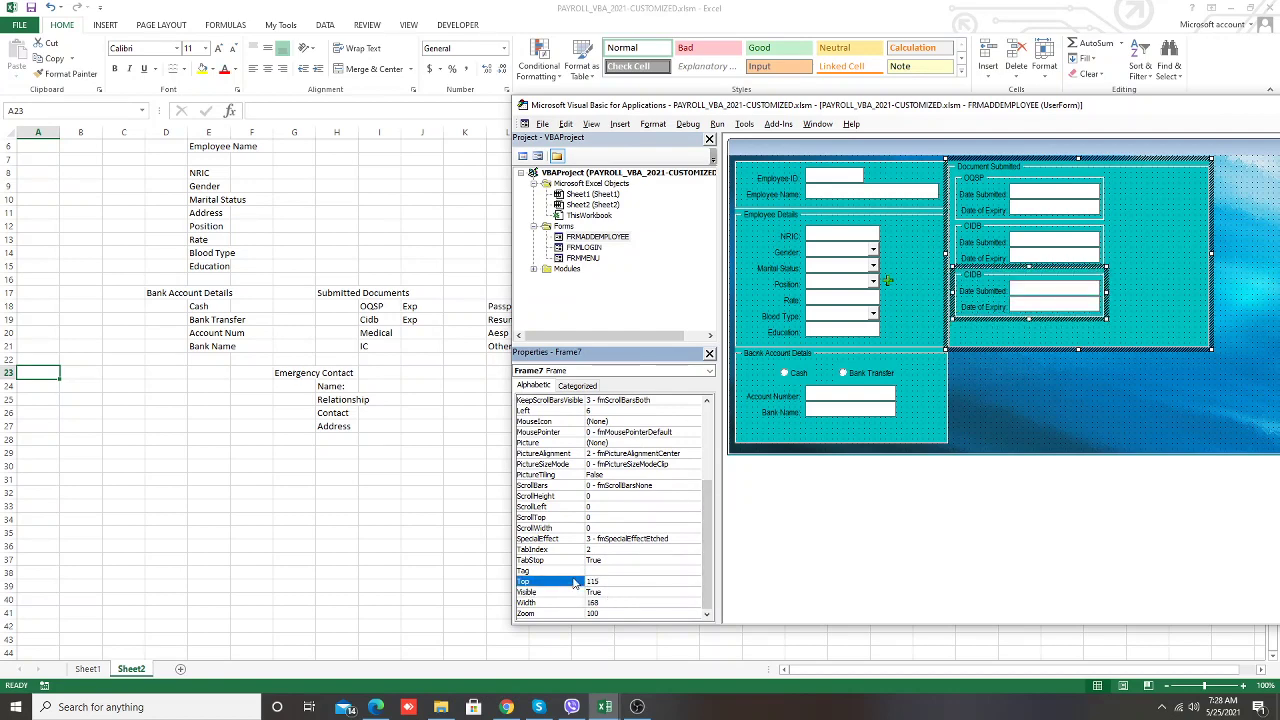
pyautogui.click(1160, 296)
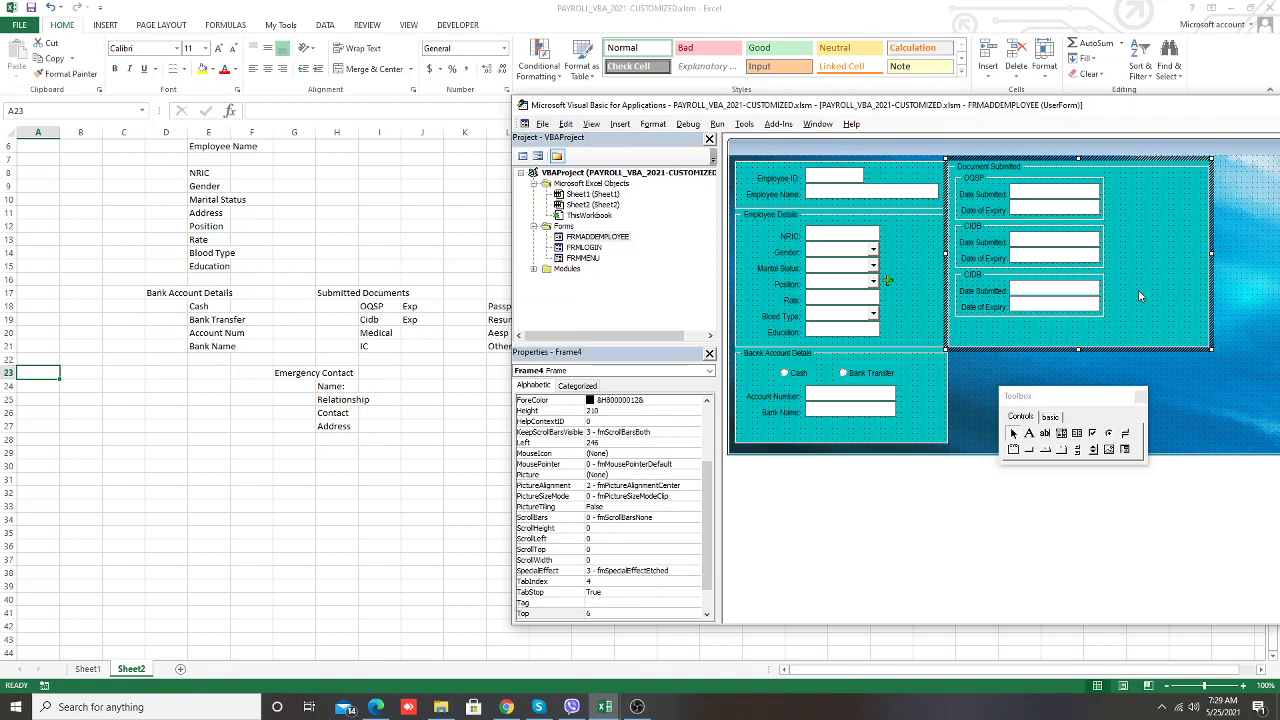
pyautogui.click(976, 281)
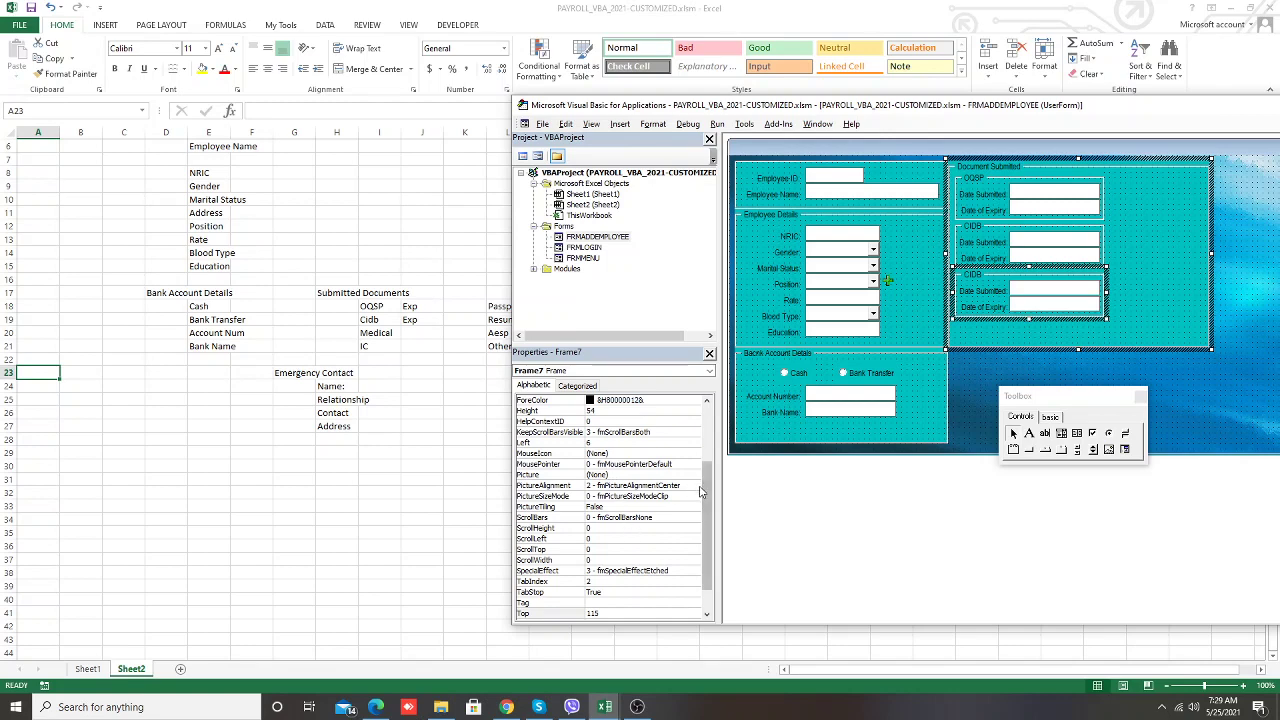
pyautogui.scroll(-1, 701, 492)
pyautogui.click(597, 581)
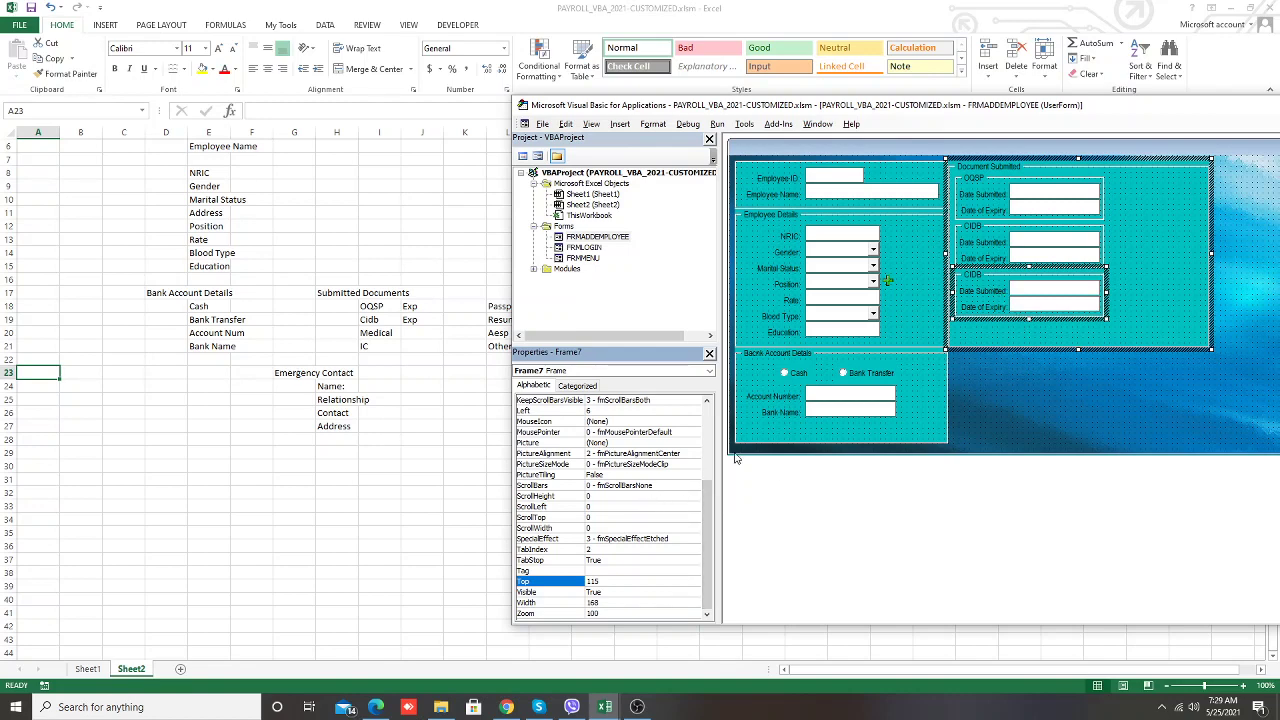
# Rename the third frame's caption to Medical
pyautogui.moveTo(703, 488); pyautogui.dragTo(707, 468)
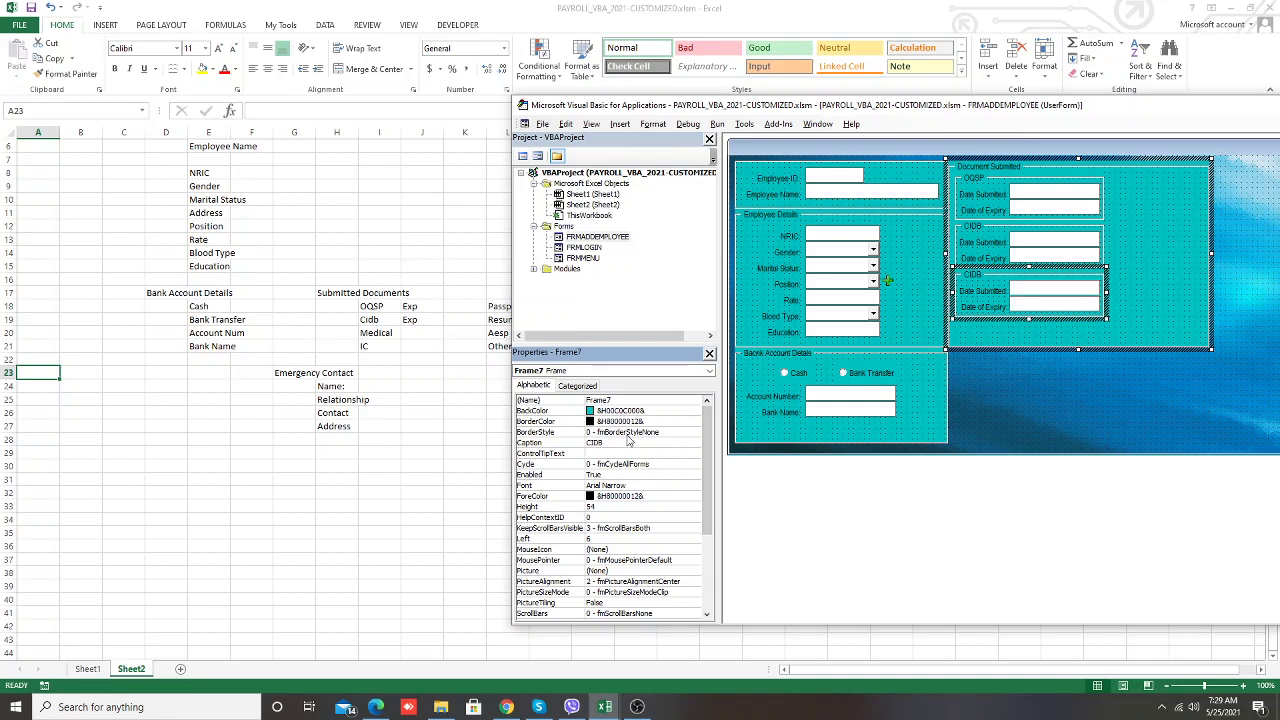
pyautogui.doubleClick(629, 441)
pyautogui.write('Medical')
pyautogui.click(1133, 309)
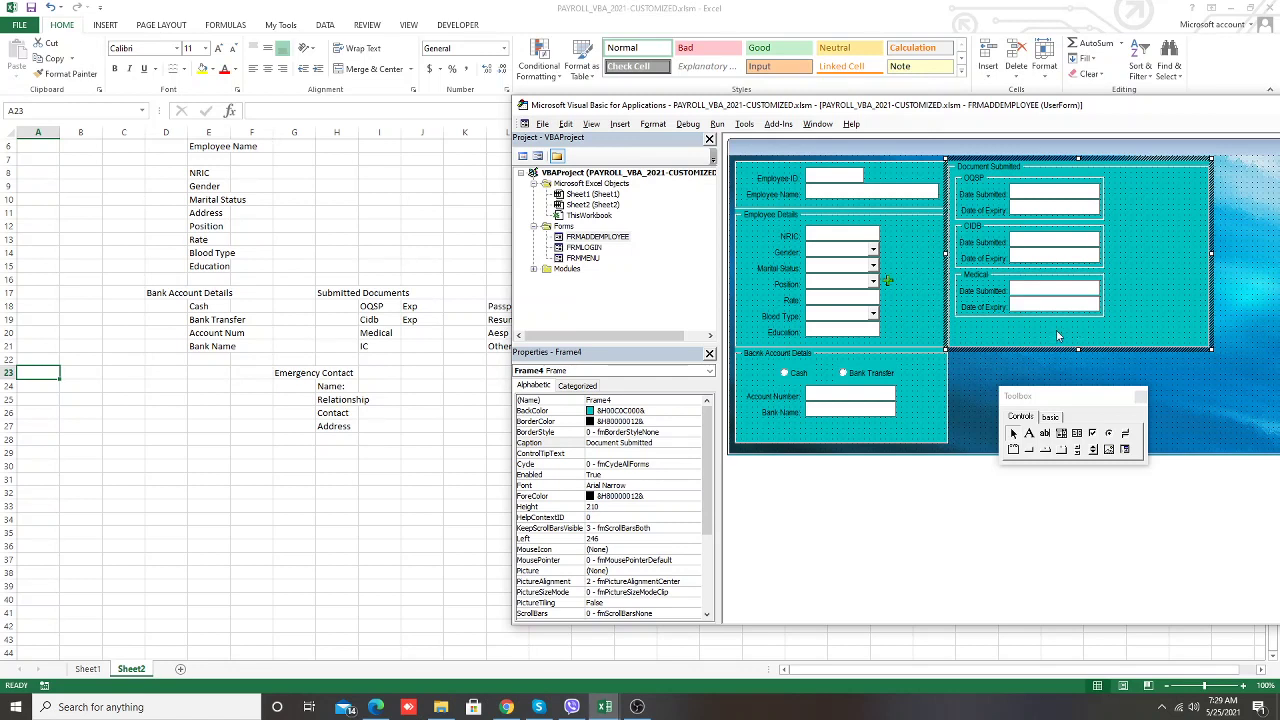
# Delete the extra date label and box from the Medical frame, undoing a trial enlargement
pyautogui.click(1077, 437)
pyautogui.moveTo(1068, 328)
pyautogui.mouseDown()
pyautogui.moveTo(970, 280)
pyautogui.moveTo(1016, 238)
pyautogui.mouseUp()
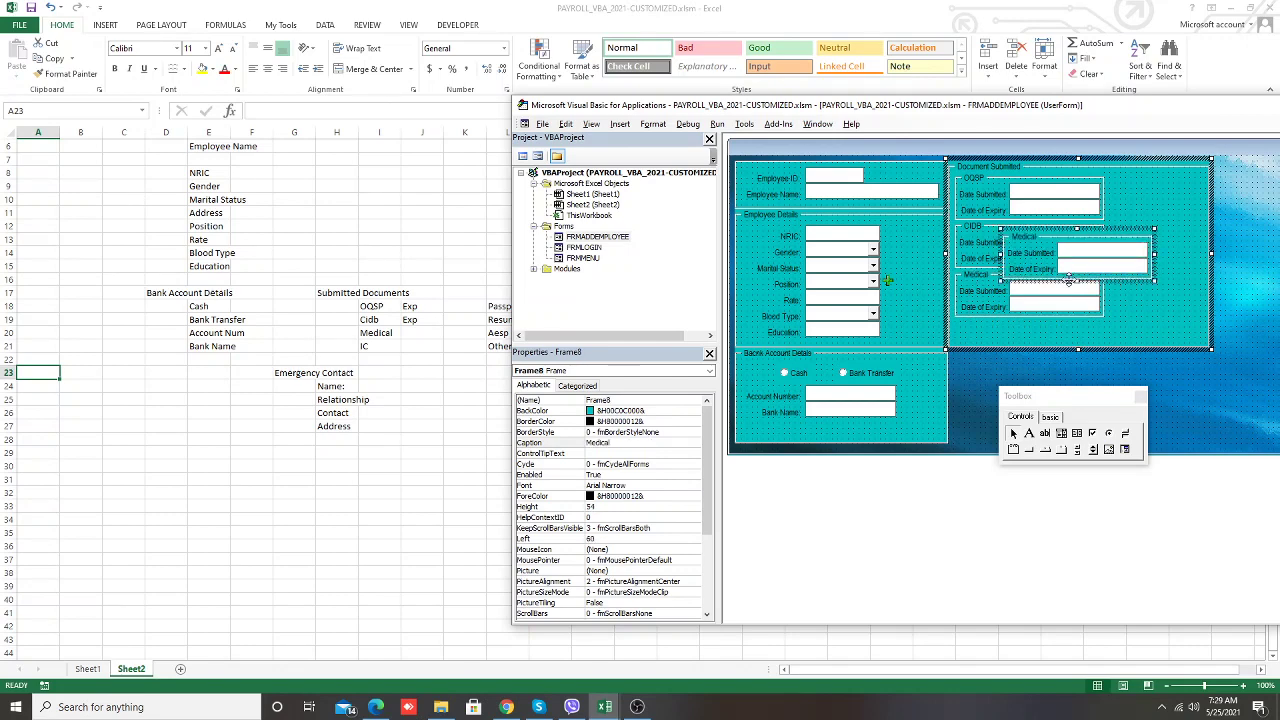
pyautogui.moveTo(1094, 278); pyautogui.dragTo(1030, 272)
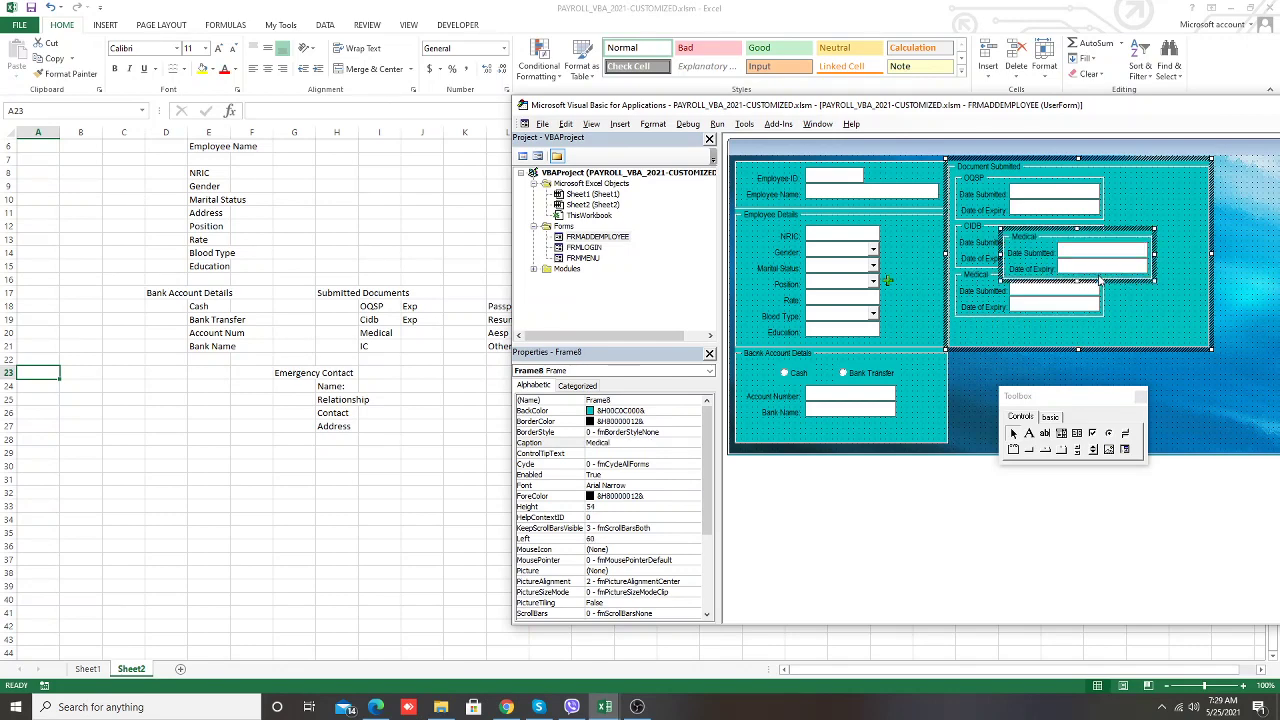
pyautogui.press('Delete')
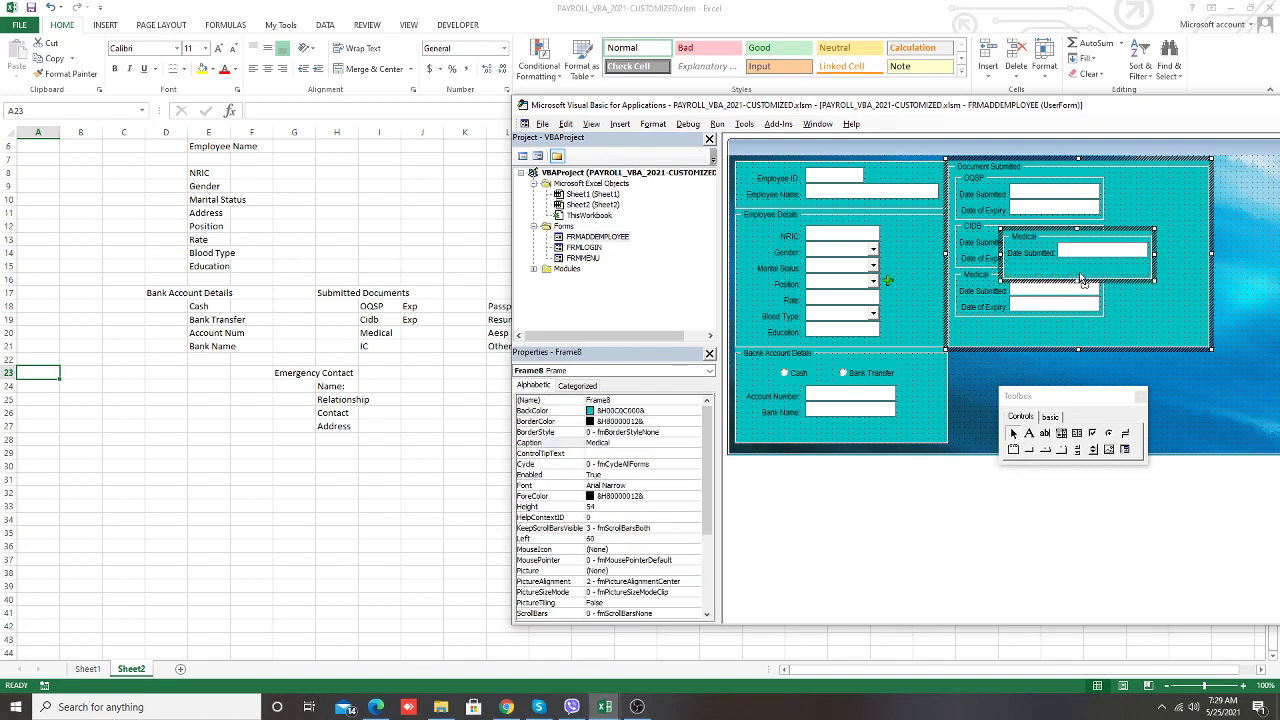
pyautogui.moveTo(1082, 279); pyautogui.dragTo(1093, 289)
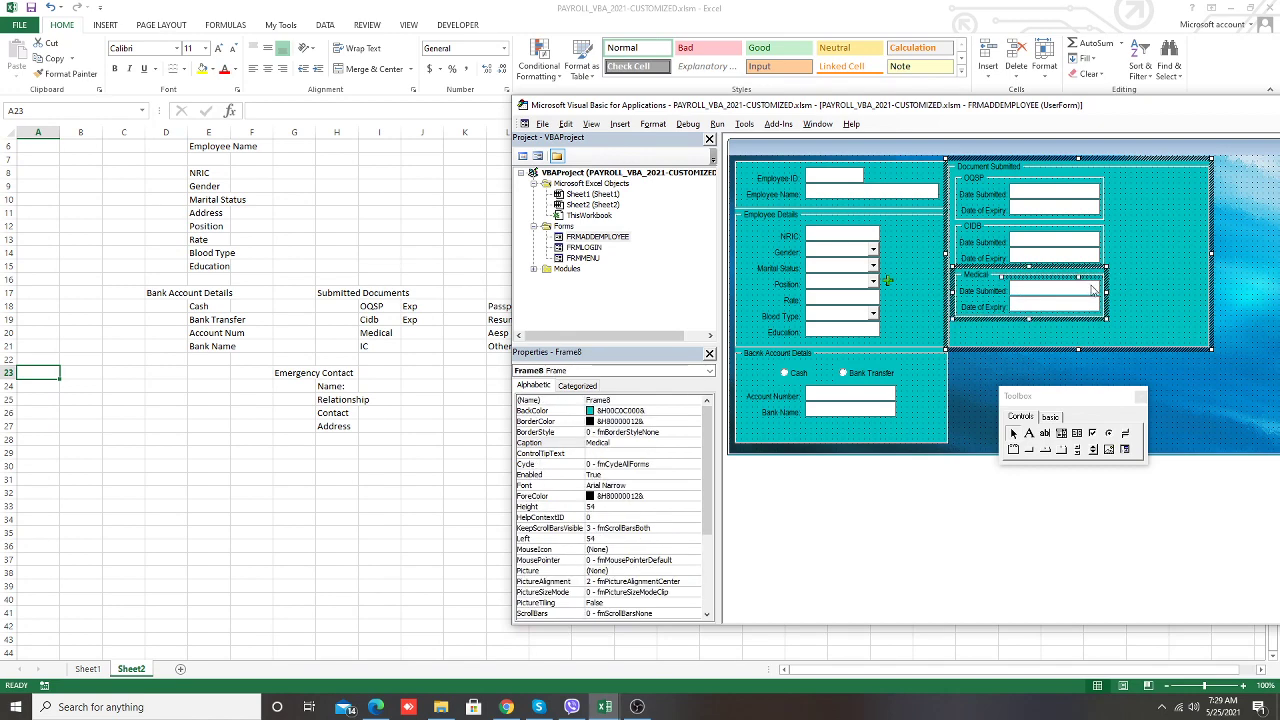
pyautogui.moveTo(1029, 319); pyautogui.dragTo(1030, 330)
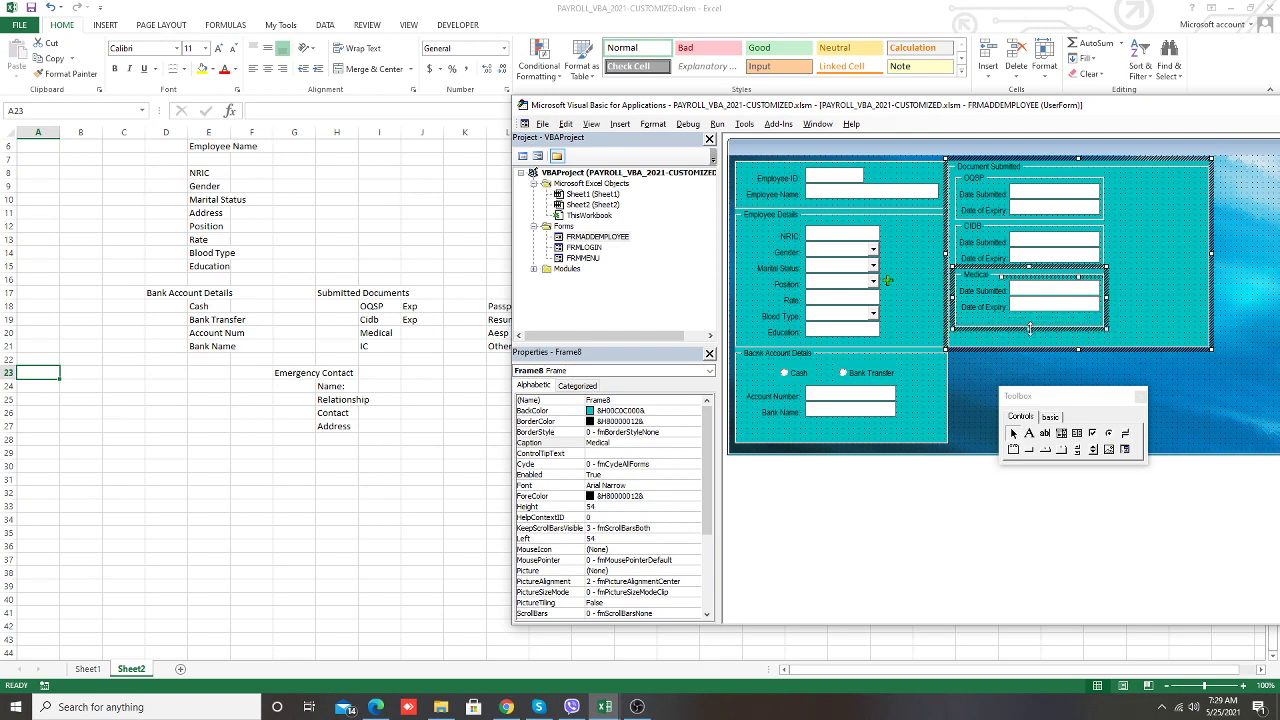
pyautogui.moveTo(1029, 265); pyautogui.dragTo(1029, 242)
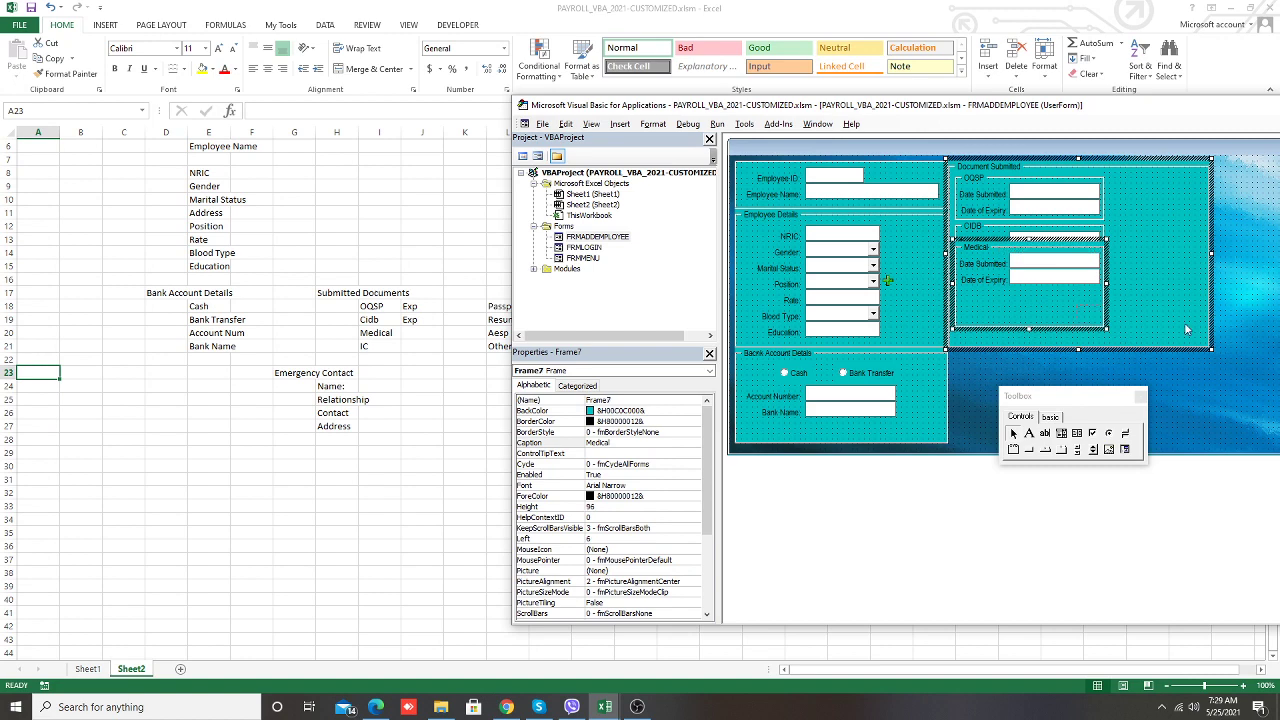
pyautogui.moveTo(1107, 287)
pyautogui.mouseDown()
pyautogui.moveTo(1150, 288)
pyautogui.moveTo(1105, 287)
pyautogui.mouseUp()
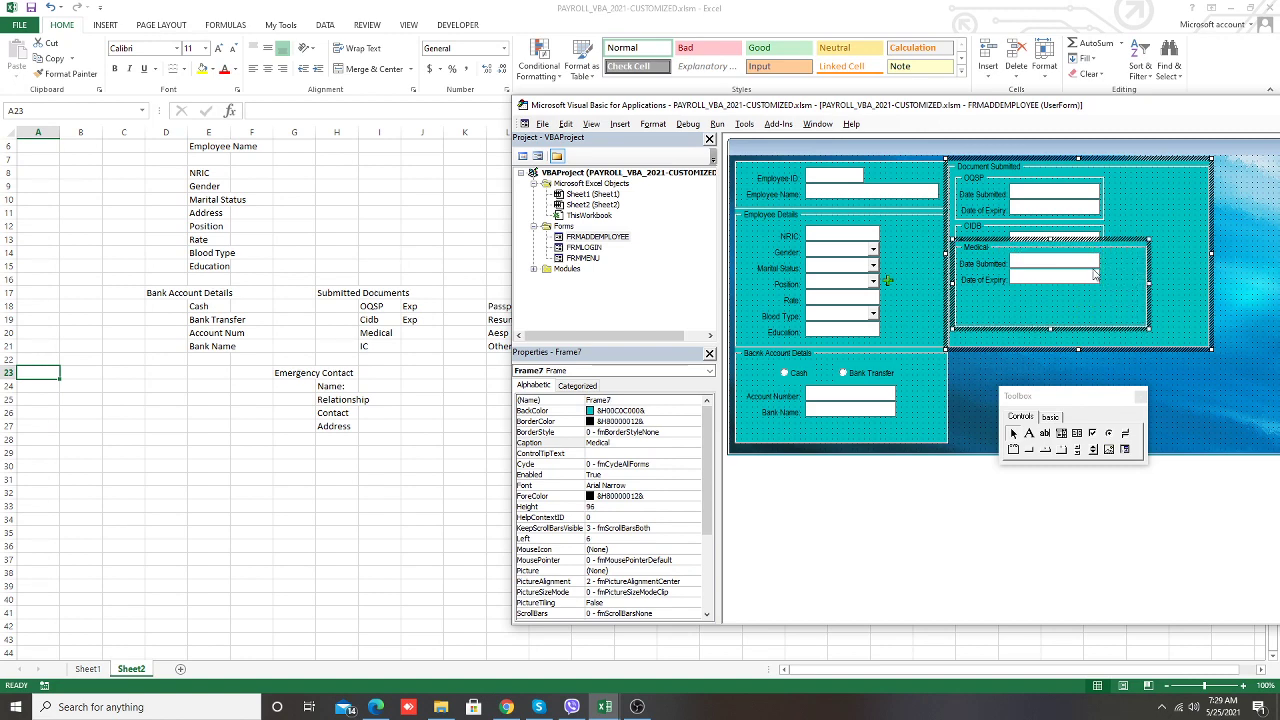
pyautogui.hotkey('ctrl', 'z')
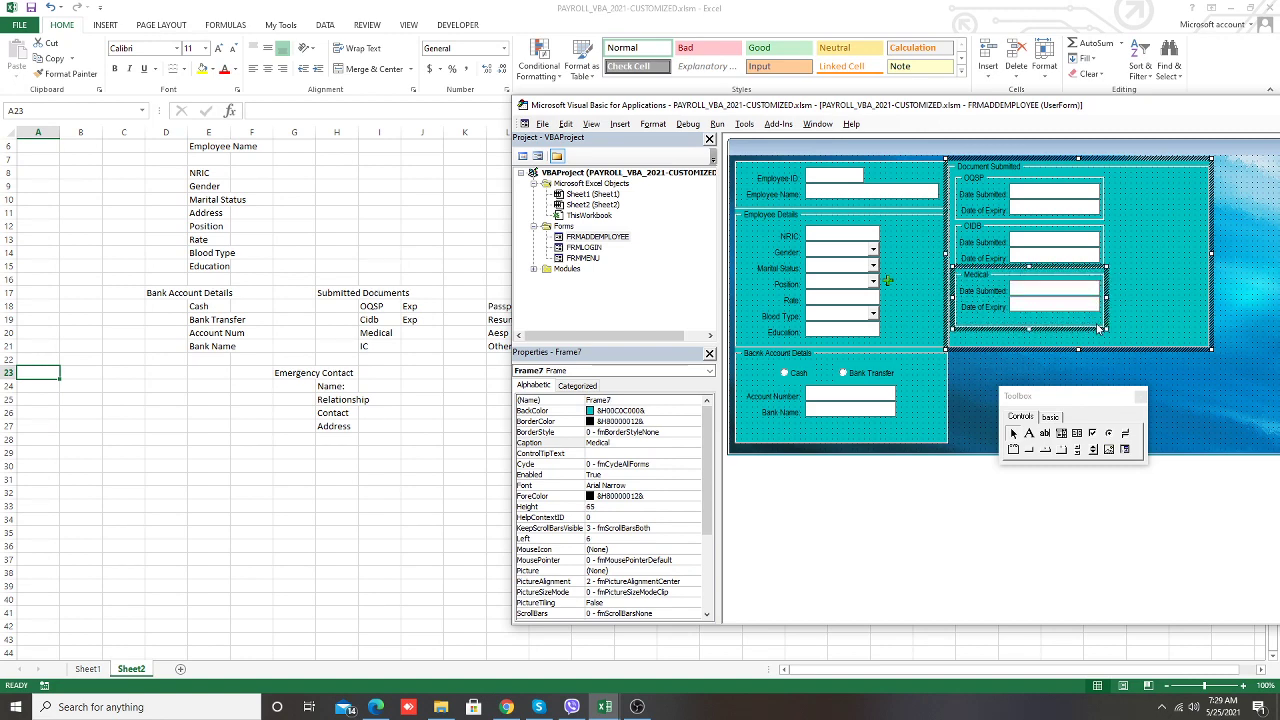
# Try resizing the CIDB and Medical frames, then undo back to the taller CIDB frame
pyautogui.click(1130, 271)
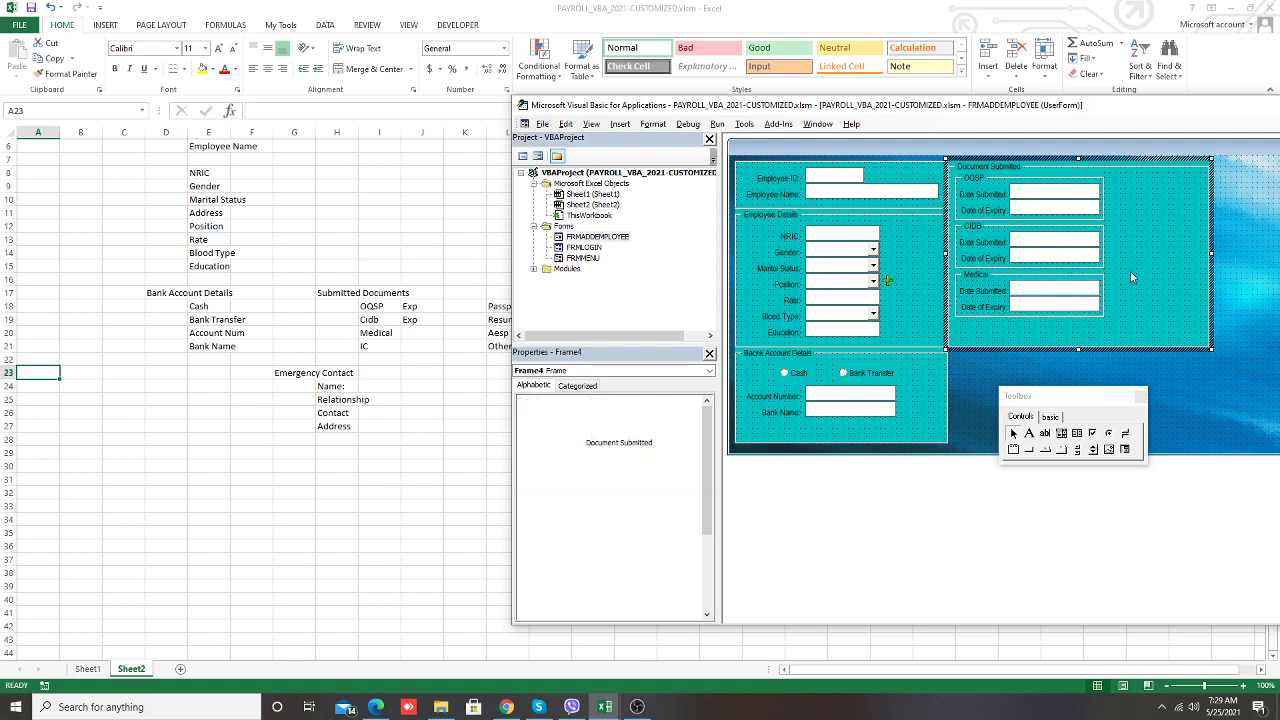
pyautogui.click(1005, 243)
pyautogui.click(1098, 271)
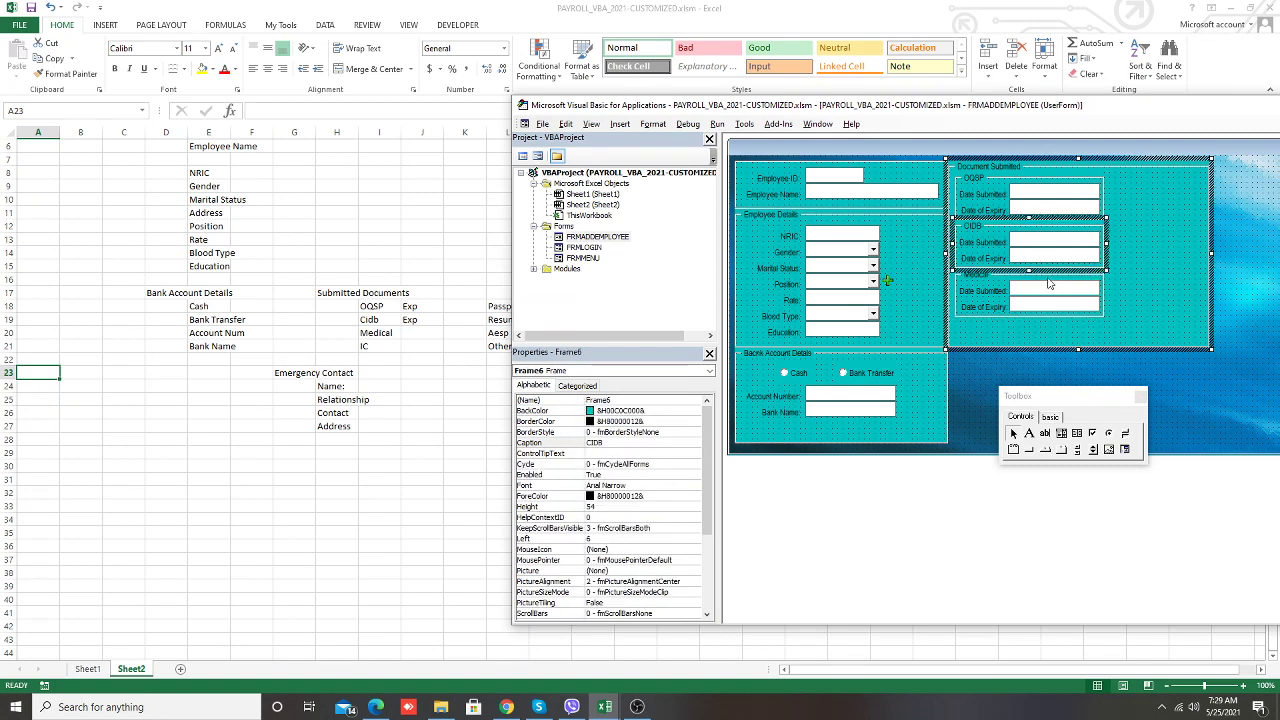
pyautogui.moveTo(1030, 270); pyautogui.dragTo(1045, 347)
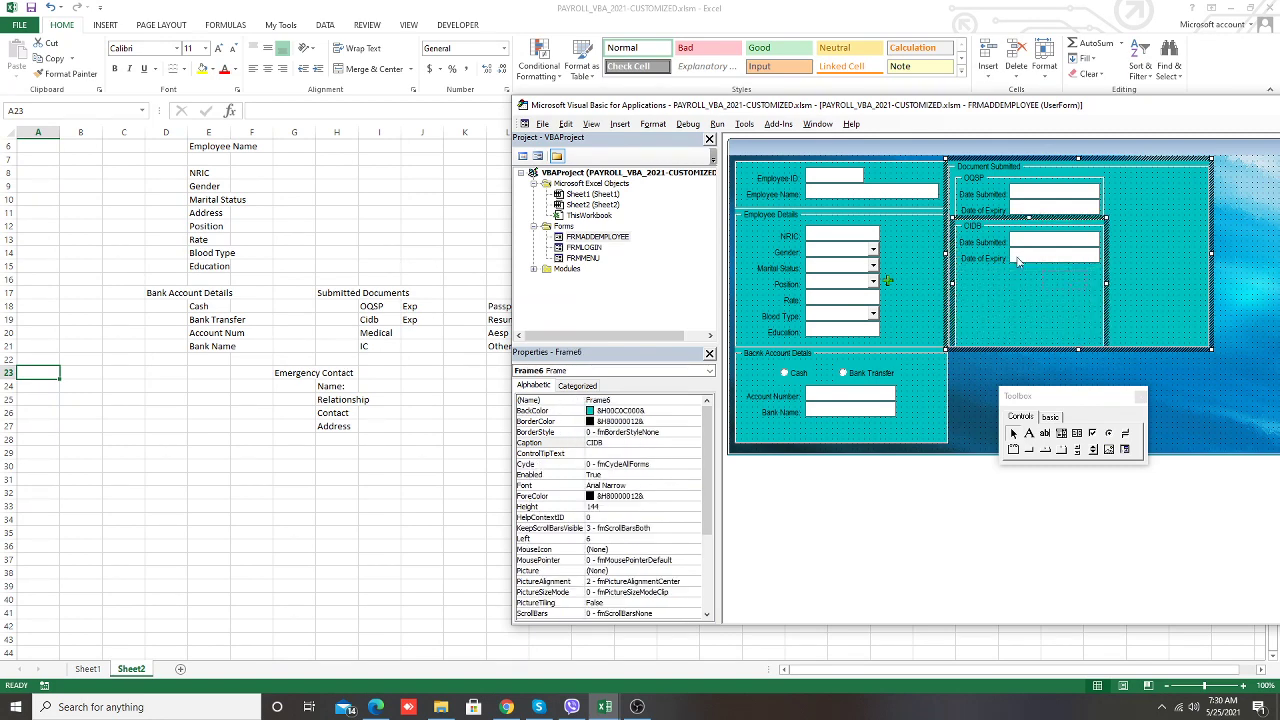
pyautogui.moveTo(1020, 266)
pyautogui.mouseDown()
pyautogui.moveTo(1100, 232)
pyautogui.moveTo(1184, 225)
pyautogui.mouseUp()
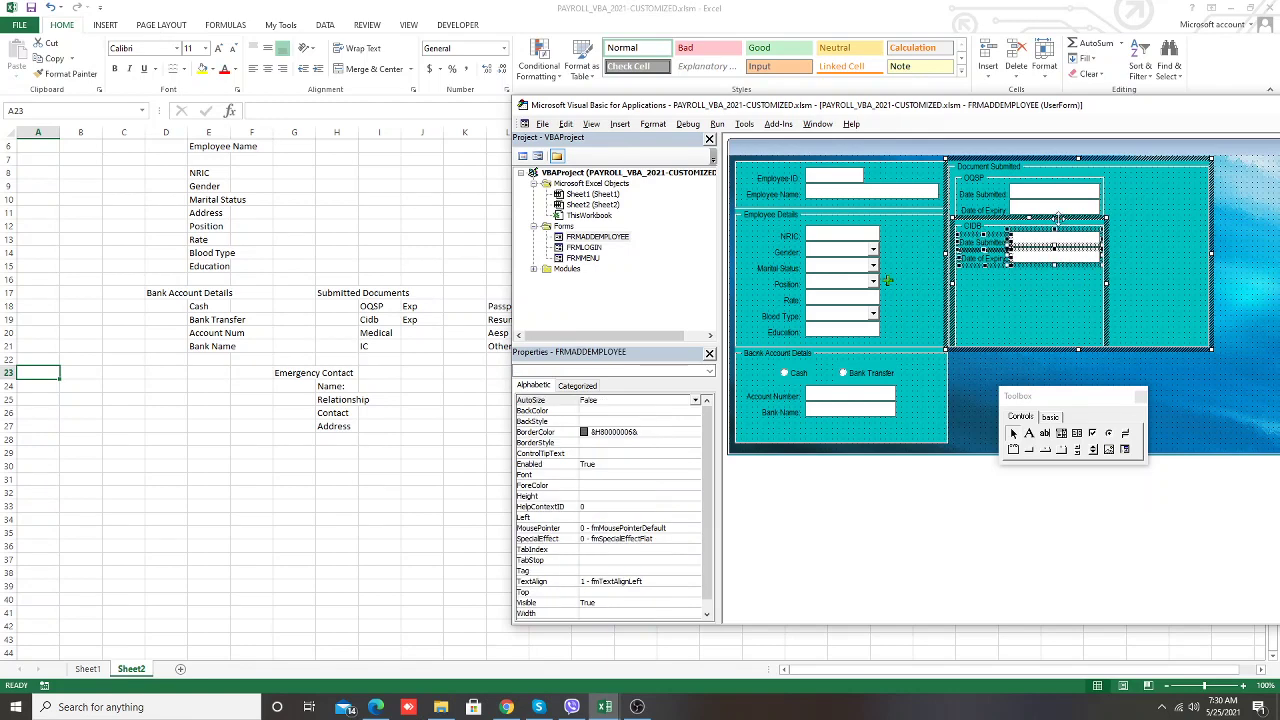
pyautogui.click(1011, 249)
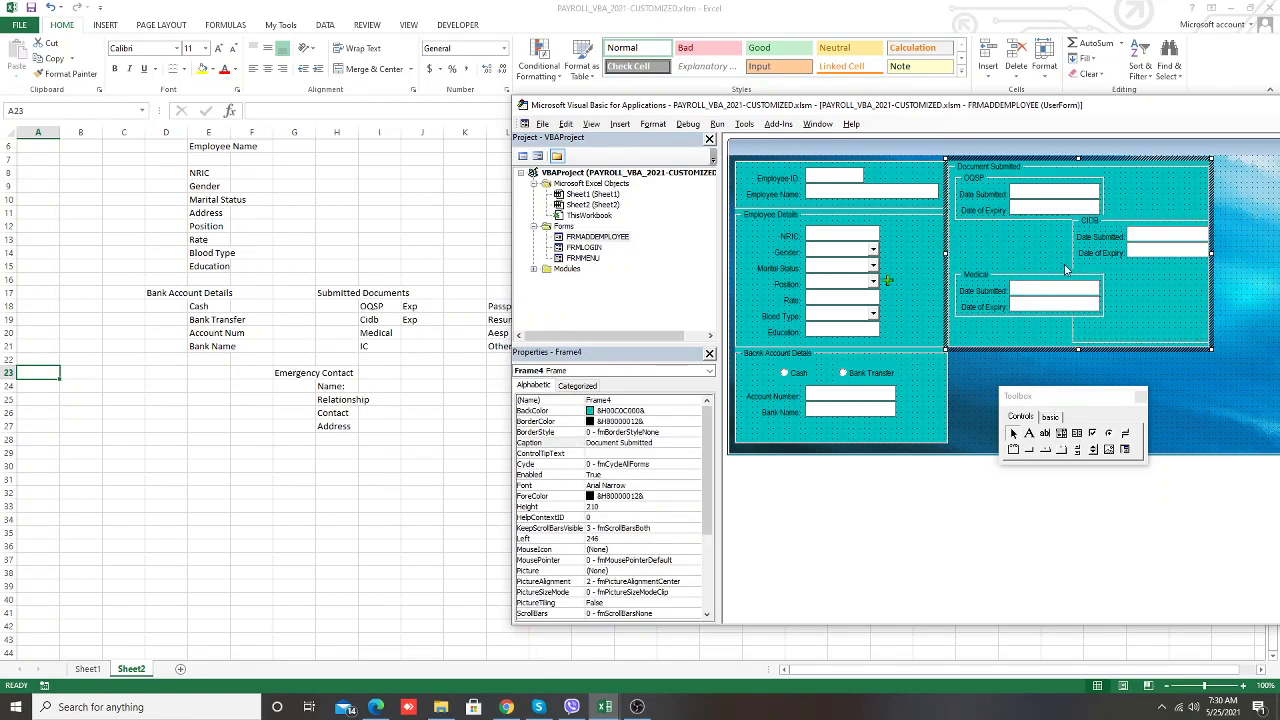
pyautogui.click(1034, 288)
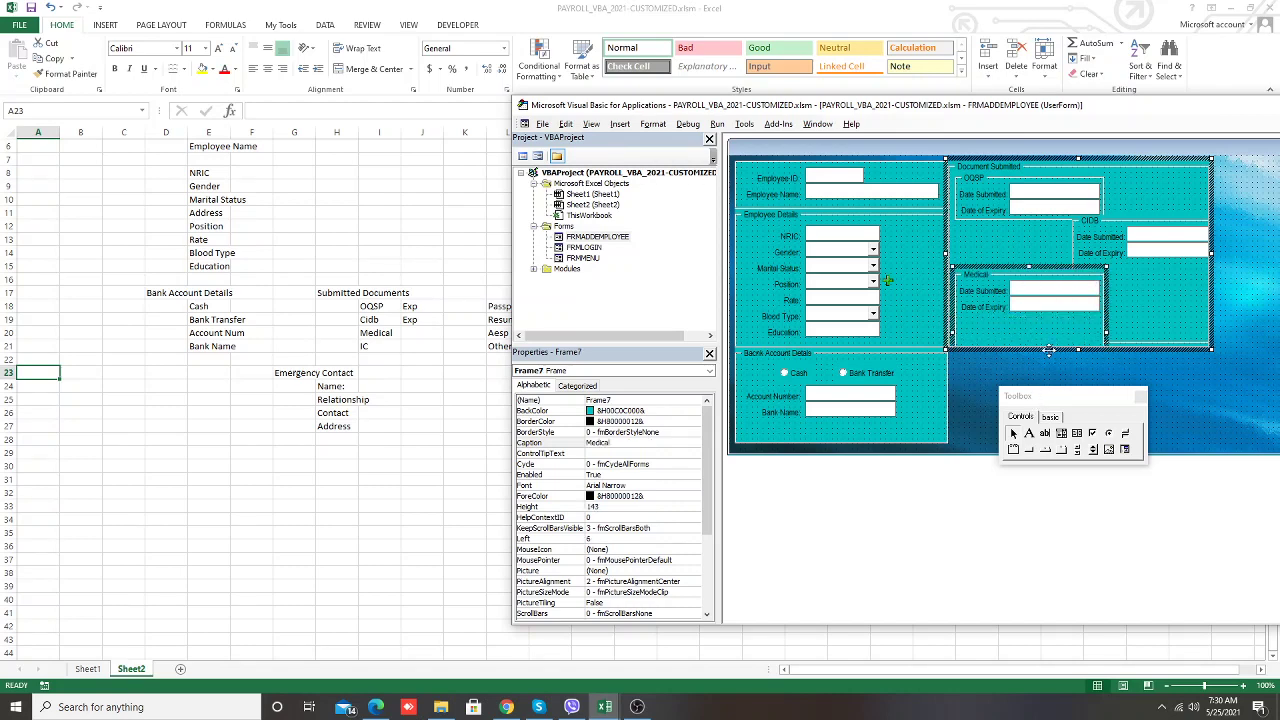
pyautogui.moveTo(1050, 314); pyautogui.dragTo(1036, 296)
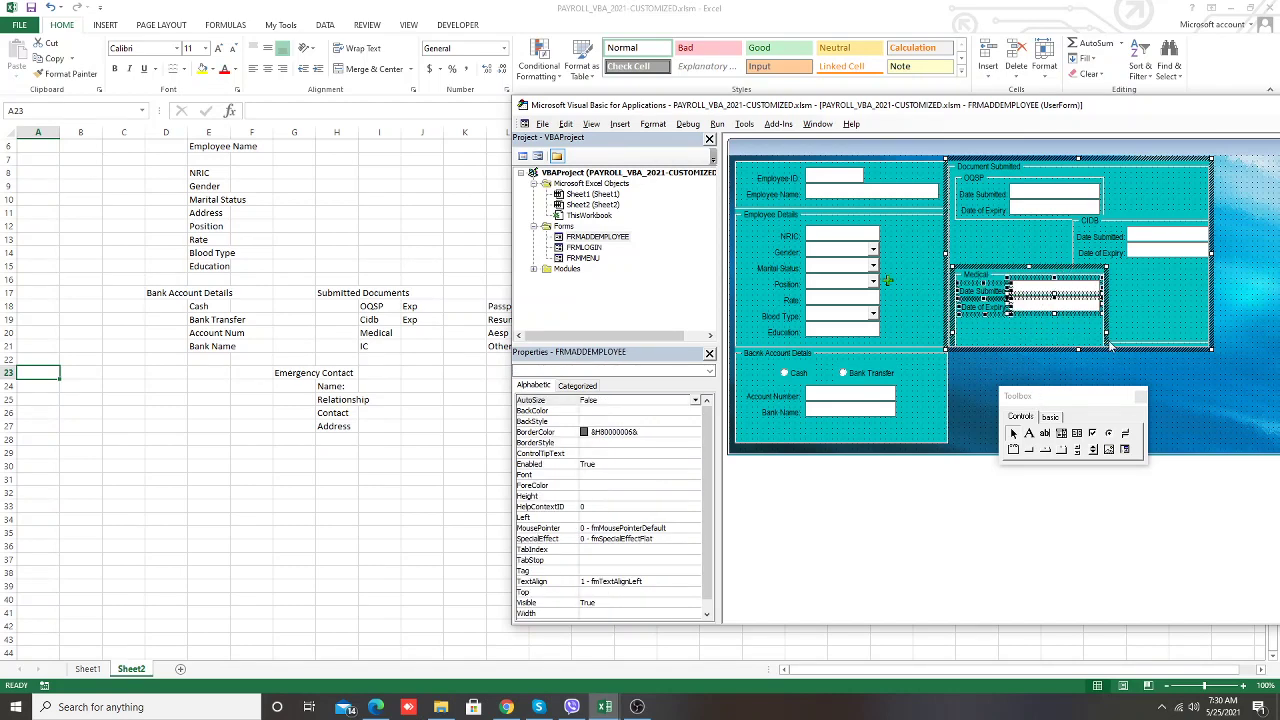
pyautogui.moveTo(1107, 344); pyautogui.dragTo(1166, 342)
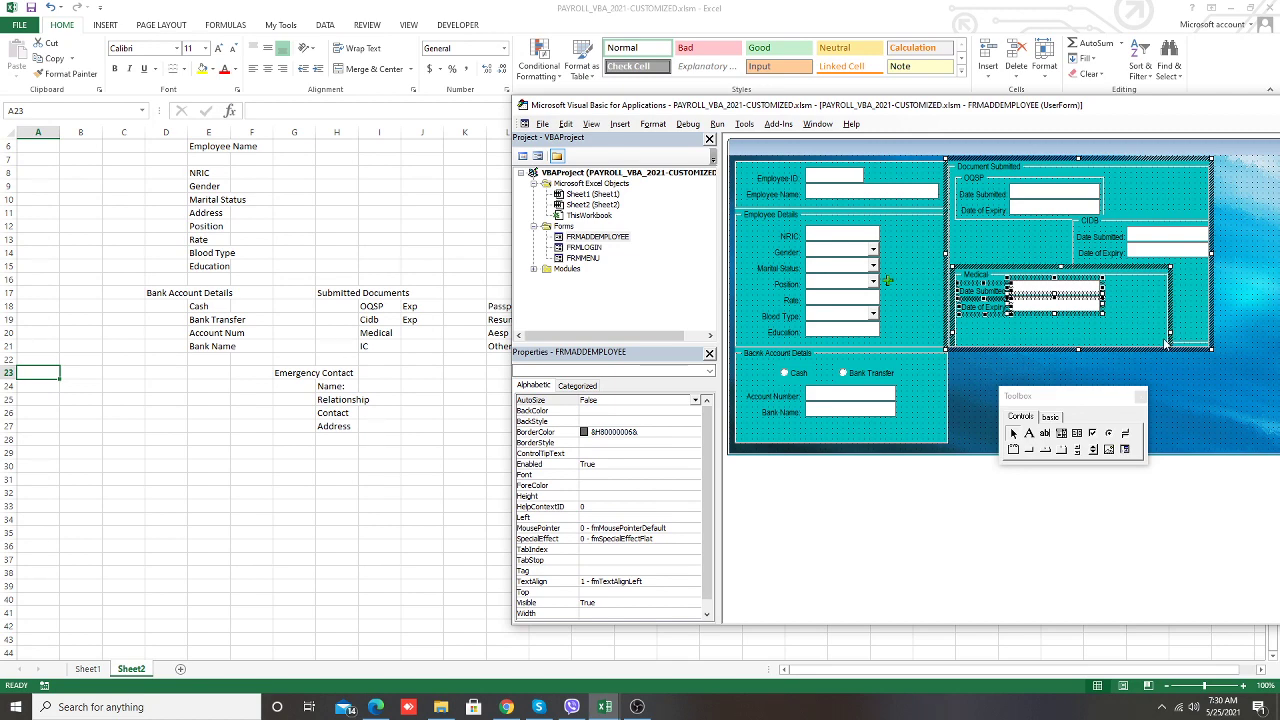
pyautogui.hotkey('ctrl', 'z')
pyautogui.hotkey('ctrl', 'z')
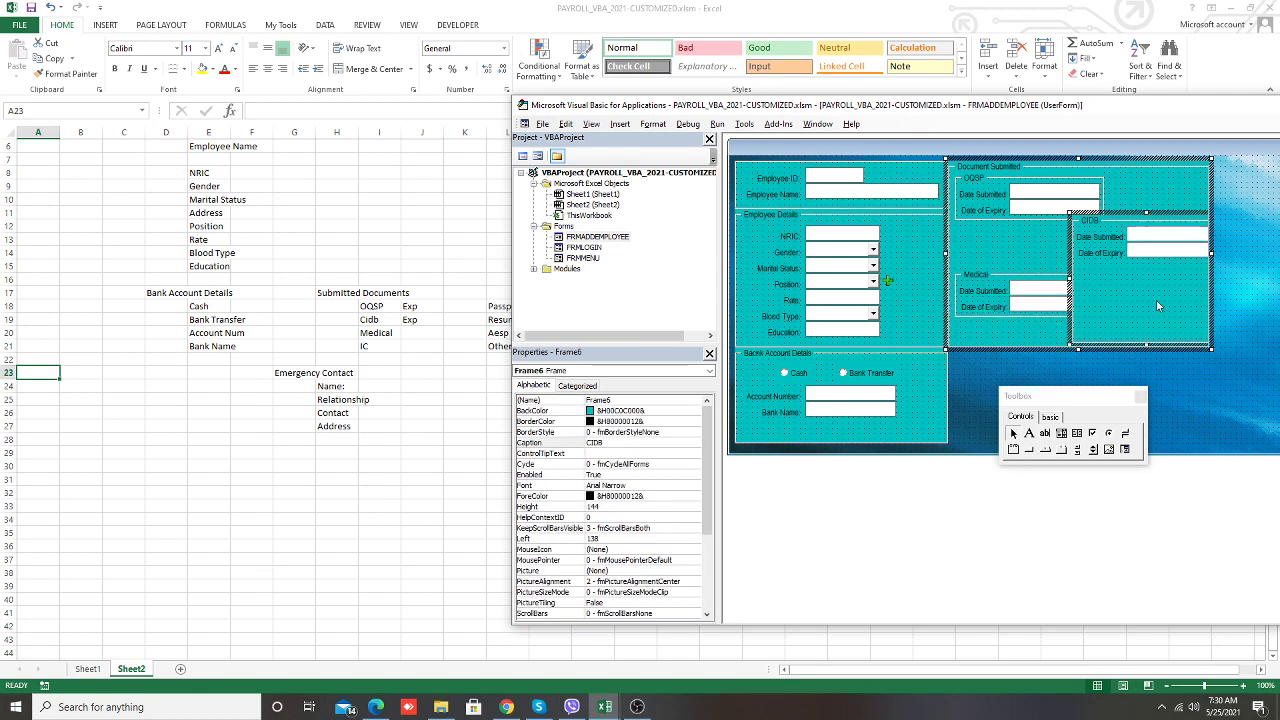
pyautogui.hotkey('ctrl', 'z')
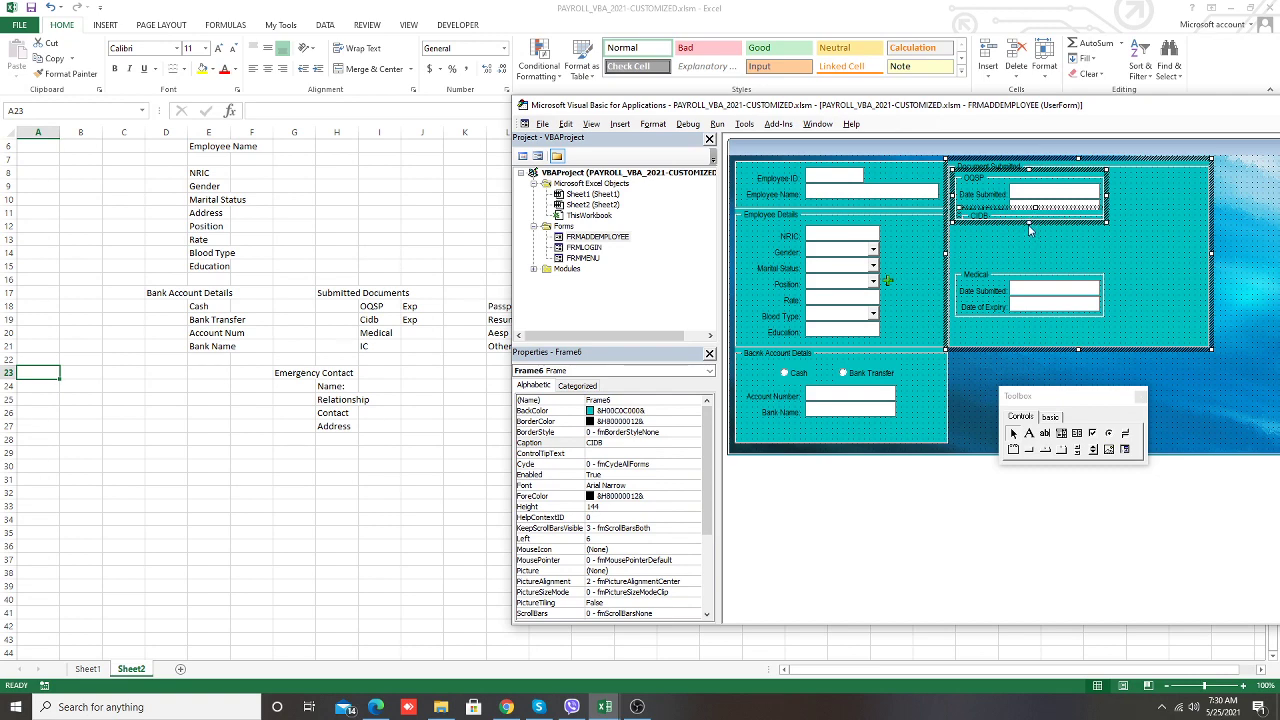
pyautogui.hotkey('ctrl', 'z')
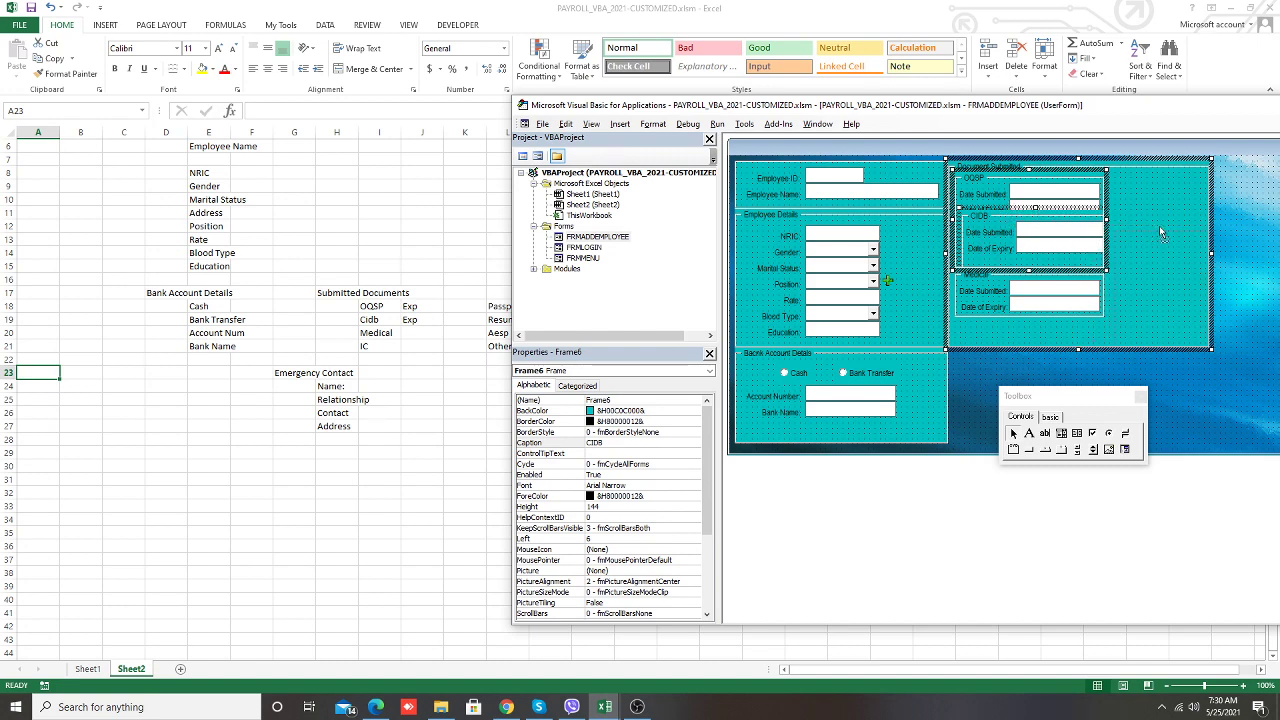
# Move CIDB to the right side and shorten OQSP back to height 54
pyautogui.moveTo(1160, 233); pyautogui.dragTo(1160, 235)
pyautogui.click(1048, 265)
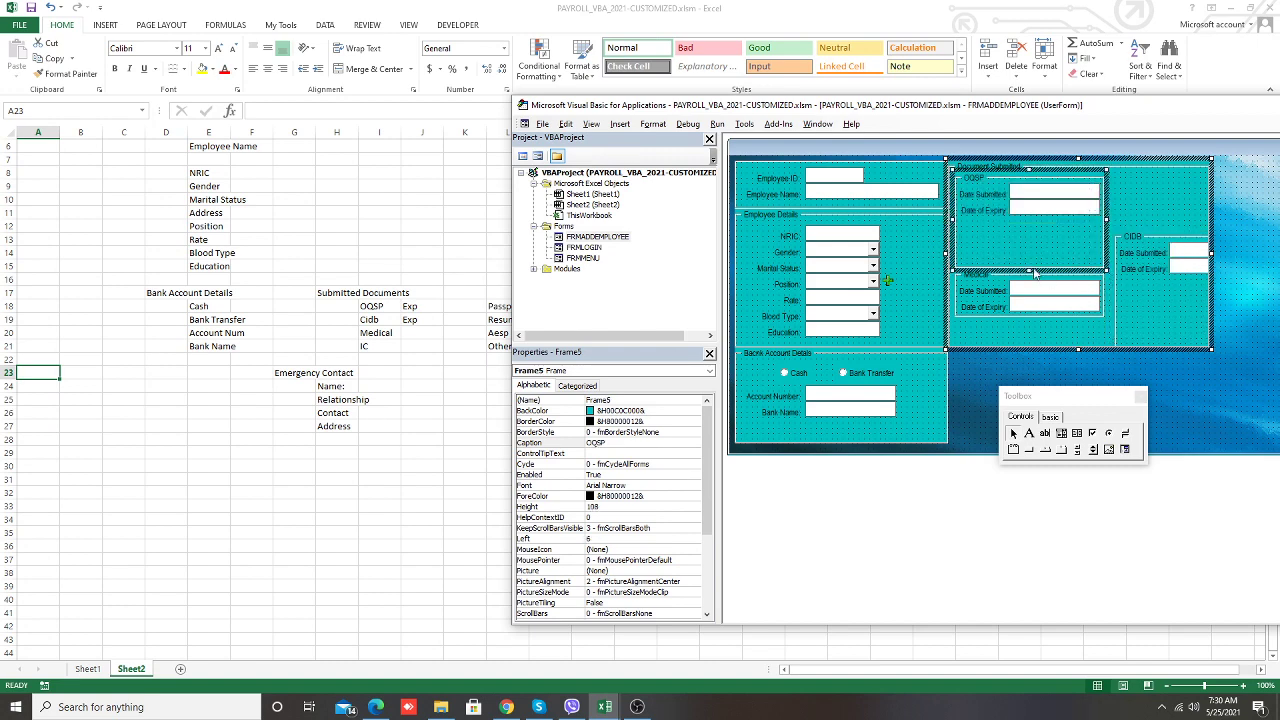
pyautogui.moveTo(1035, 271); pyautogui.dragTo(1028, 221)
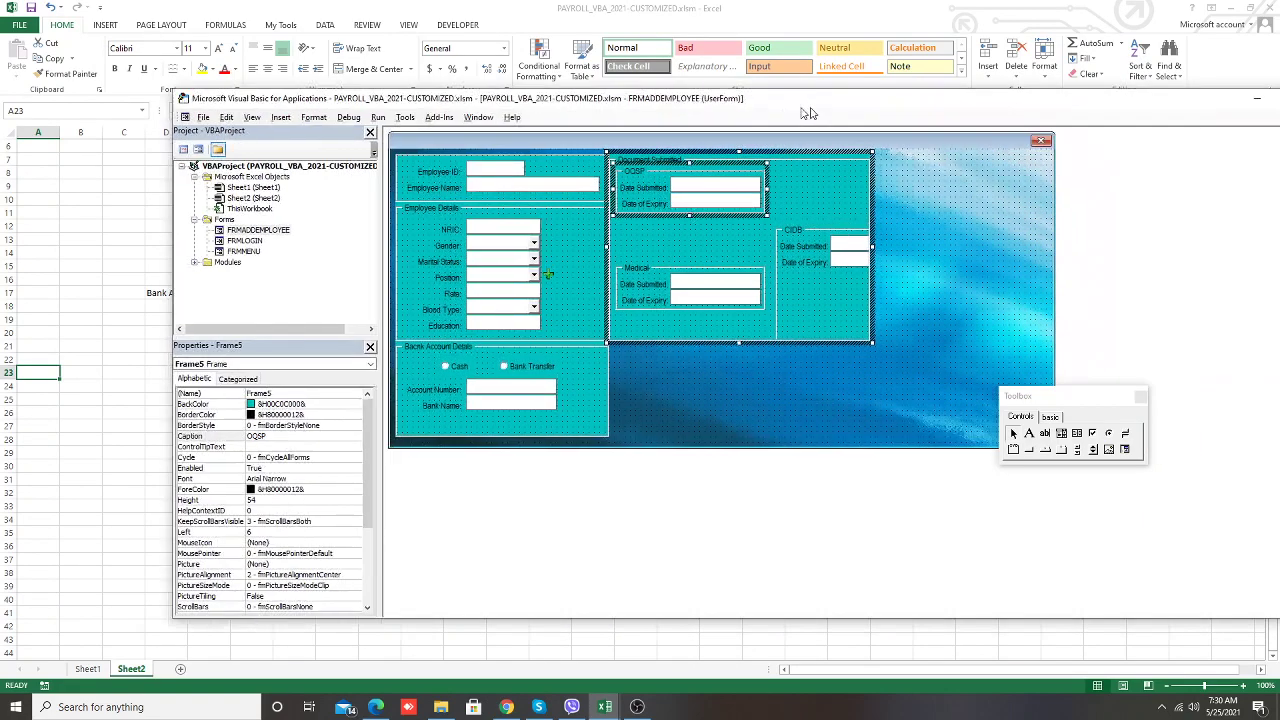
pyautogui.moveTo(1149, 112); pyautogui.dragTo(679, 103)
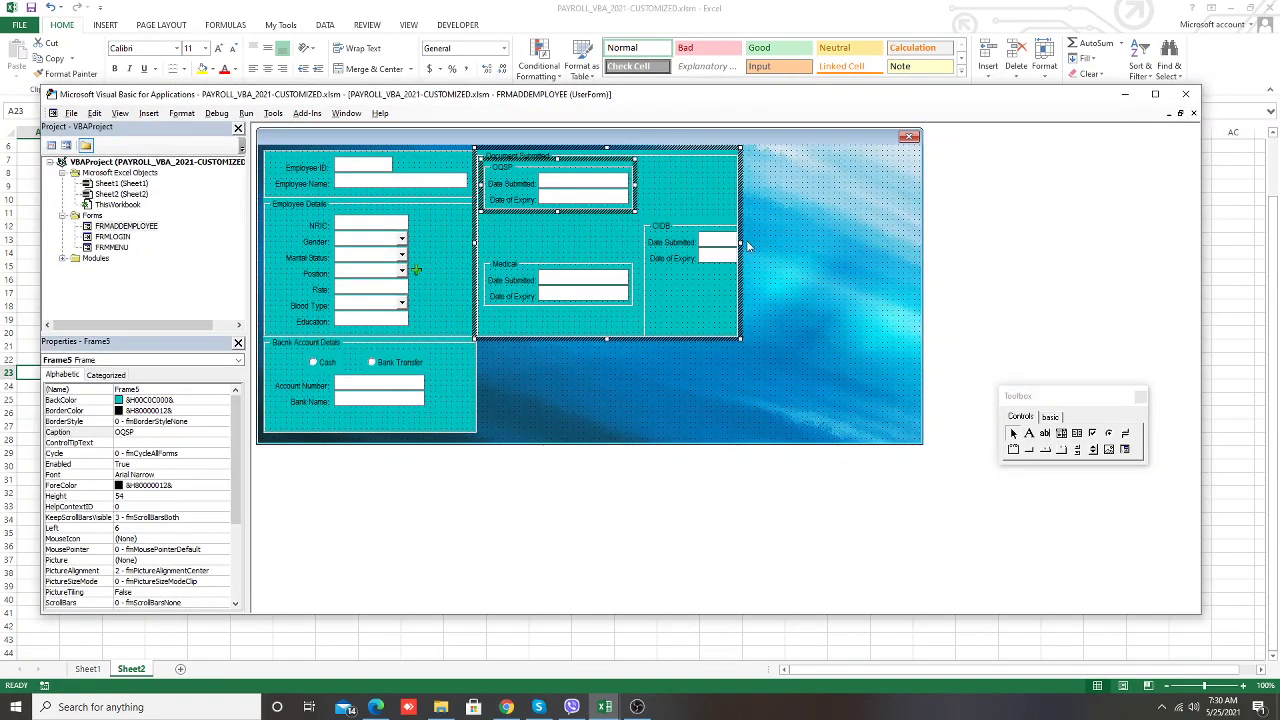
# Widen Document Submitted and place CIDB level with OQSP, wider and 84 high
pyautogui.moveTo(741, 243); pyautogui.dragTo(900, 288)
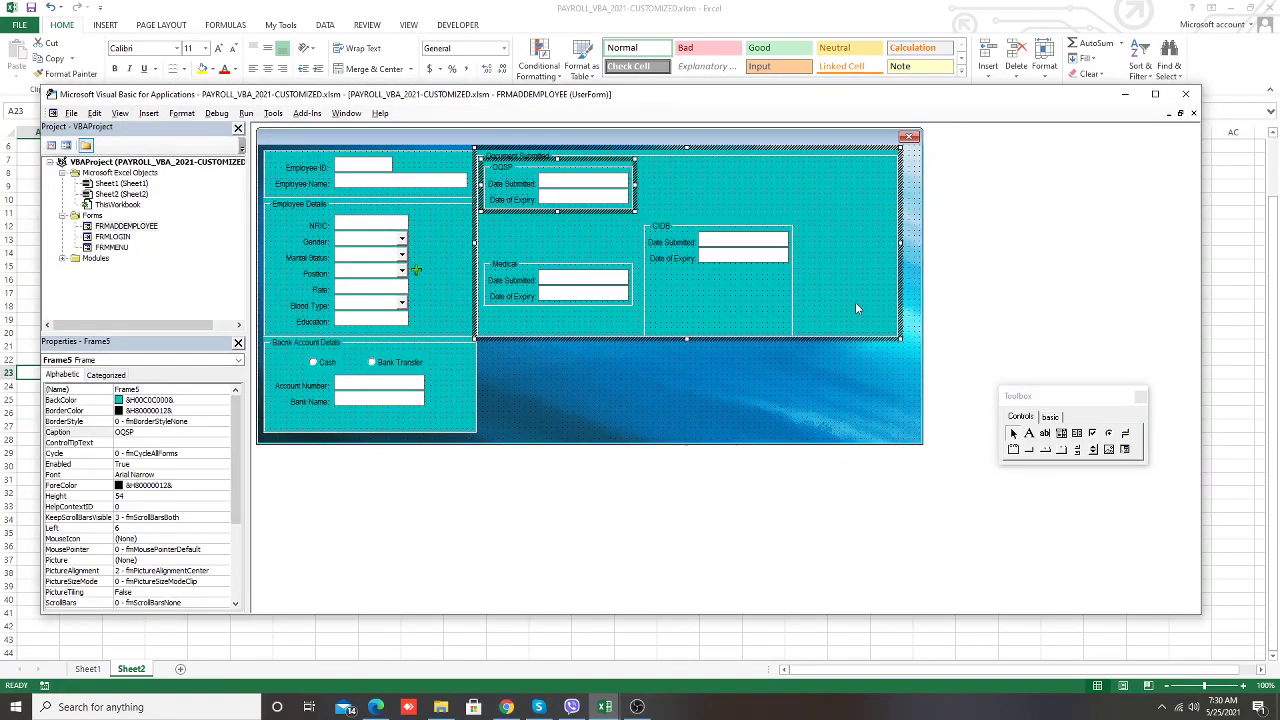
pyautogui.click(720, 232)
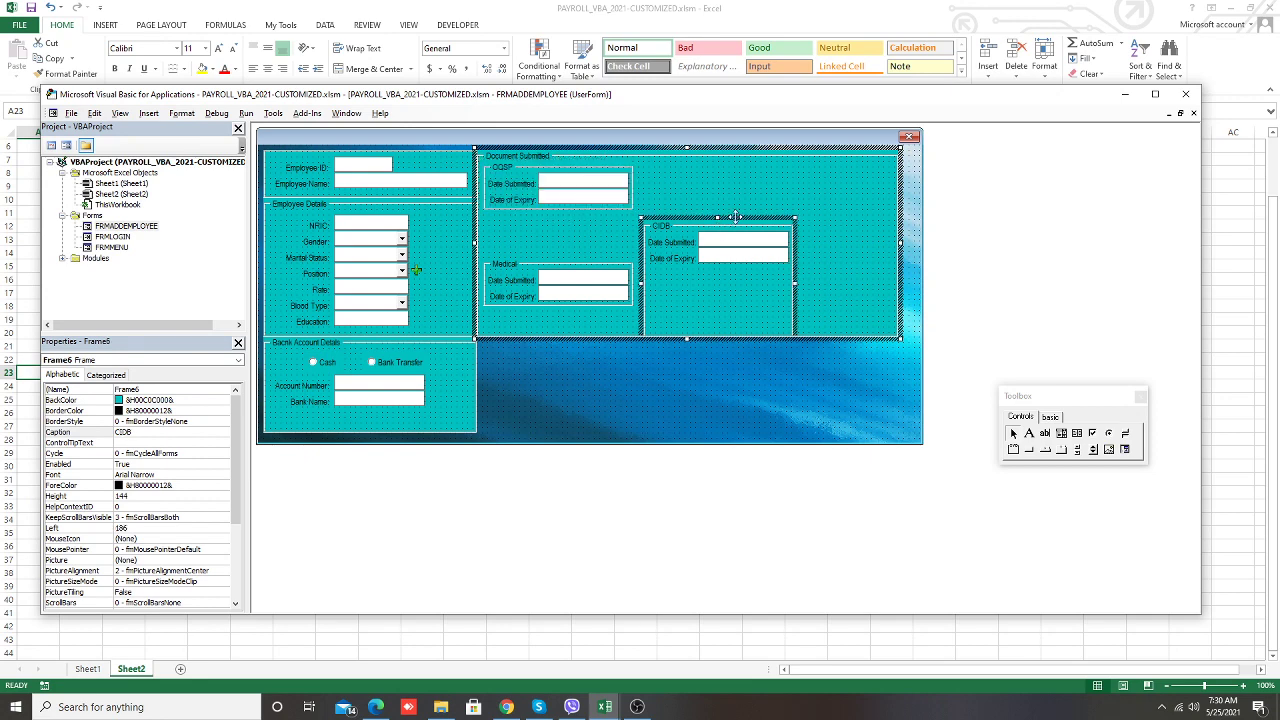
pyautogui.moveTo(743, 219); pyautogui.dragTo(749, 165)
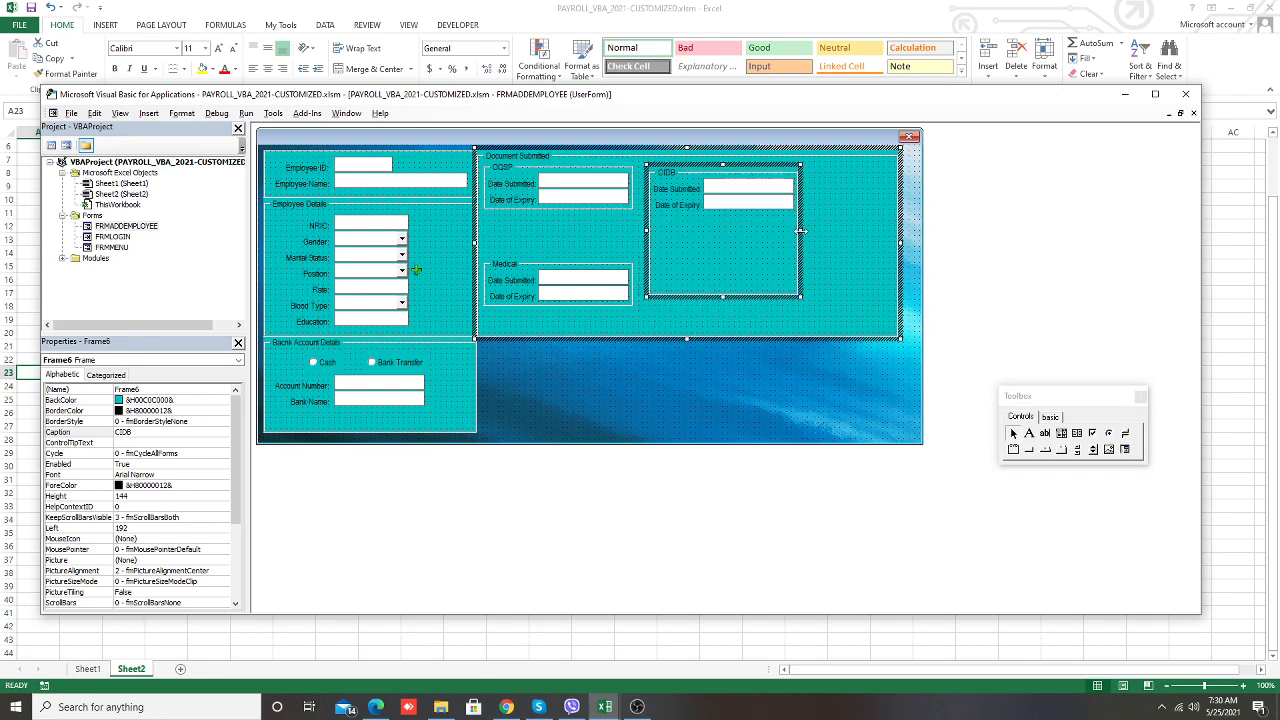
pyautogui.moveTo(801, 231); pyautogui.dragTo(880, 233)
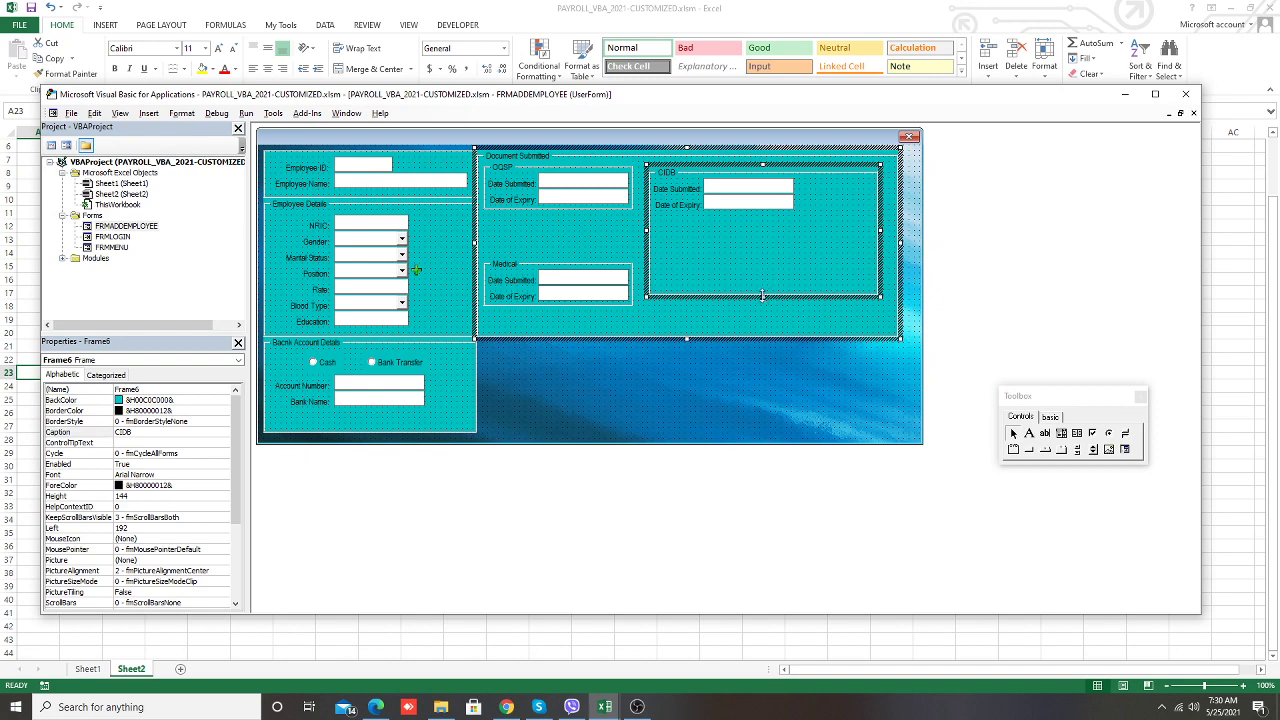
pyautogui.moveTo(763, 296); pyautogui.dragTo(763, 243)
# Delete the CIDB and Medical frames, leaving only OQSP
pyautogui.click(790, 318)
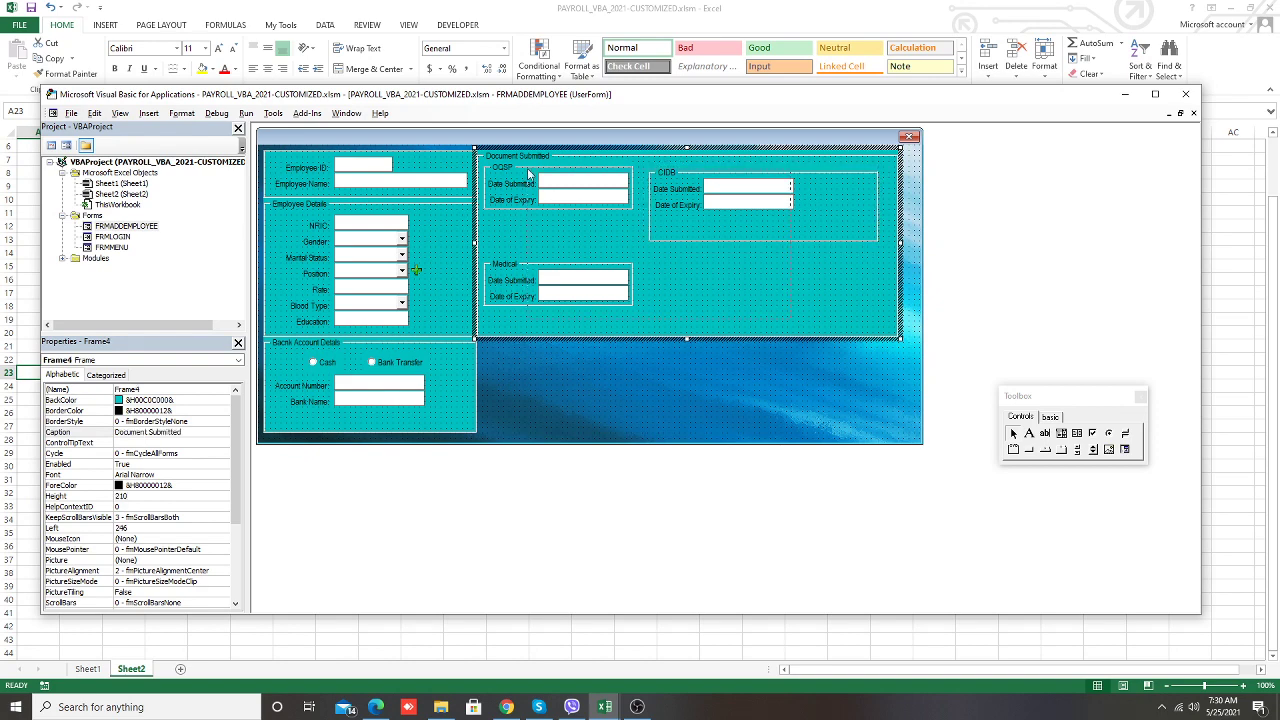
pyautogui.click(716, 207)
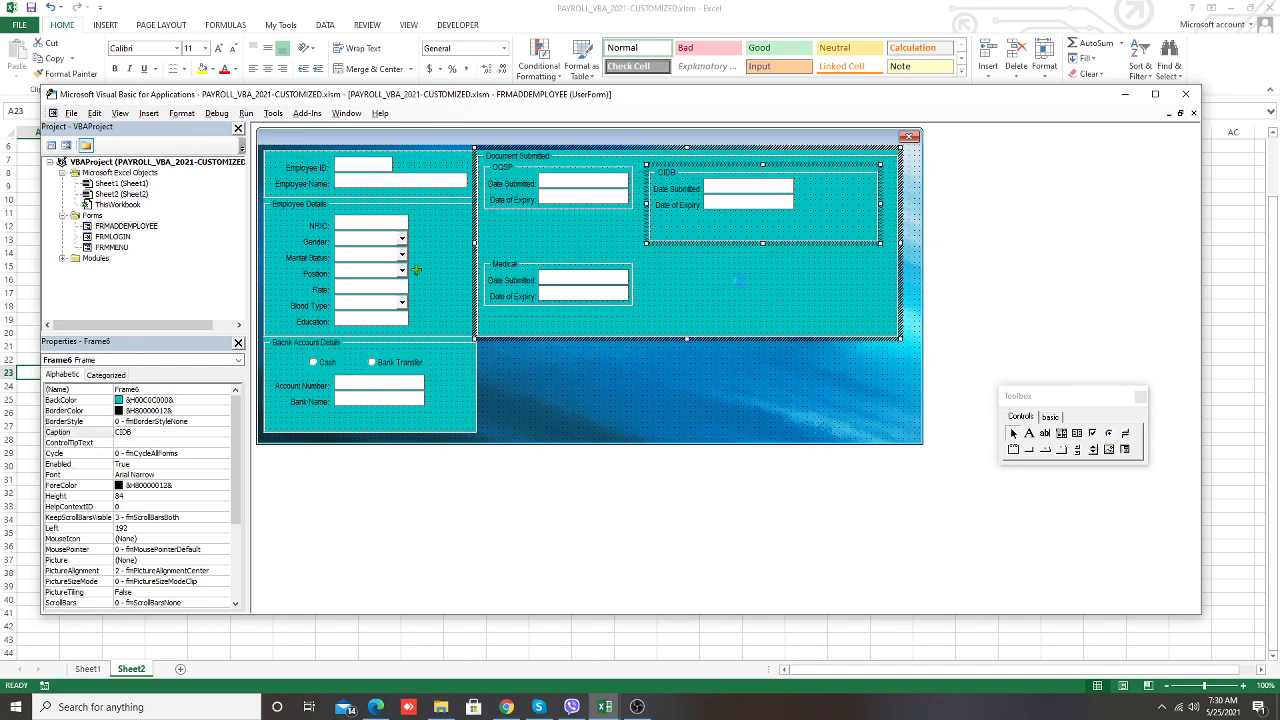
pyautogui.press('Delete')
pyautogui.click(505, 260)
pyautogui.press('Delete')
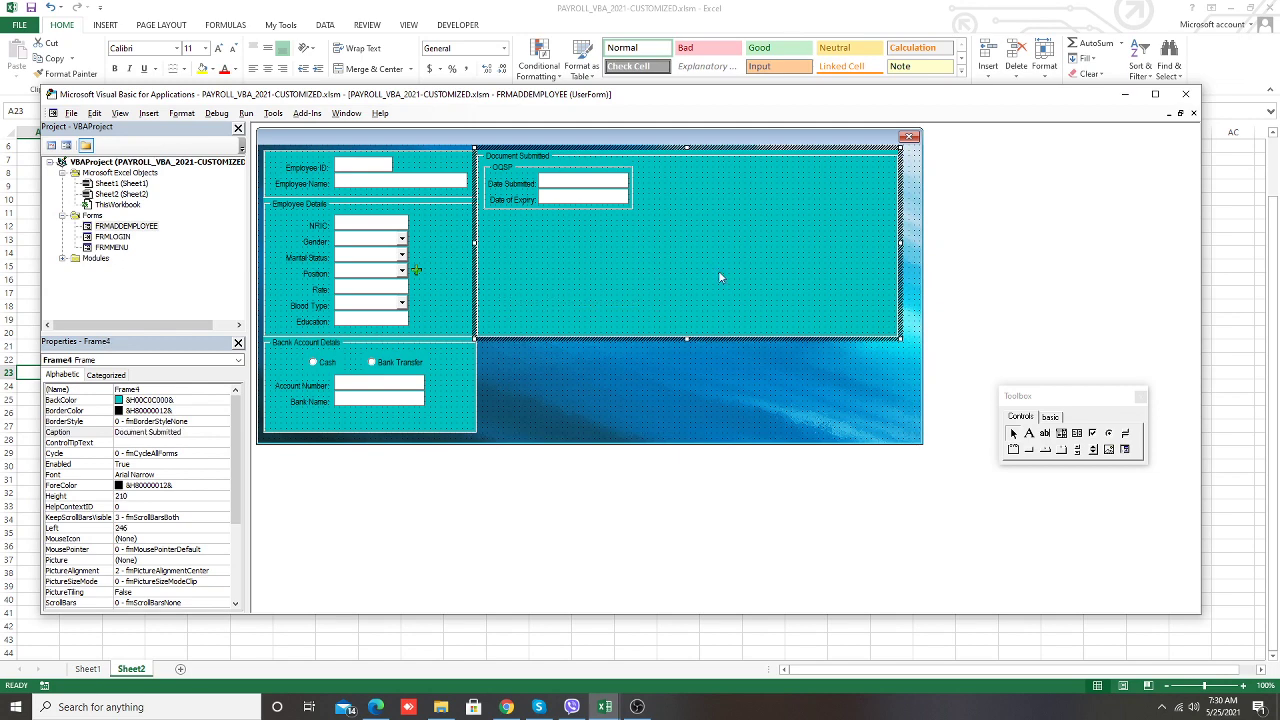
# Enlarge the OQSP frame taller and wider, undoing an accidental move of its date fields
pyautogui.click(560, 214)
pyautogui.moveTo(557, 211); pyautogui.dragTo(557, 270)
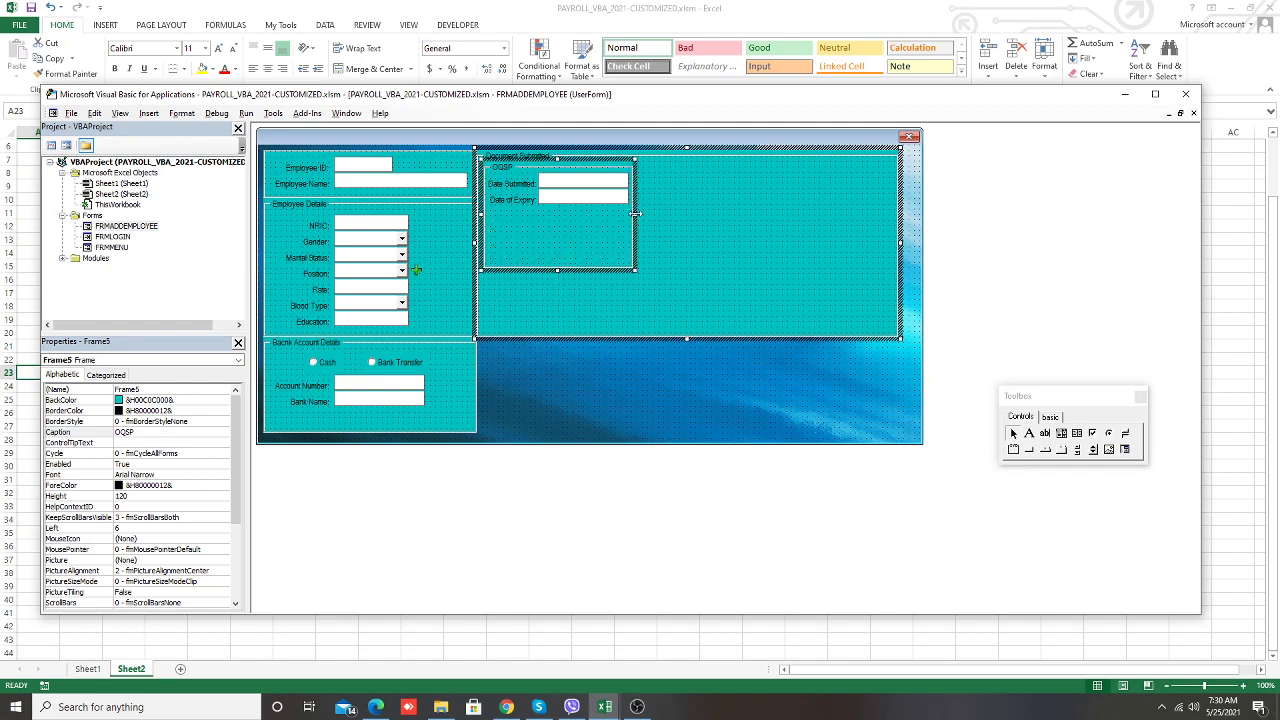
pyautogui.moveTo(634, 240); pyautogui.dragTo(773, 240)
pyautogui.hotkey('ctrl', 'a')
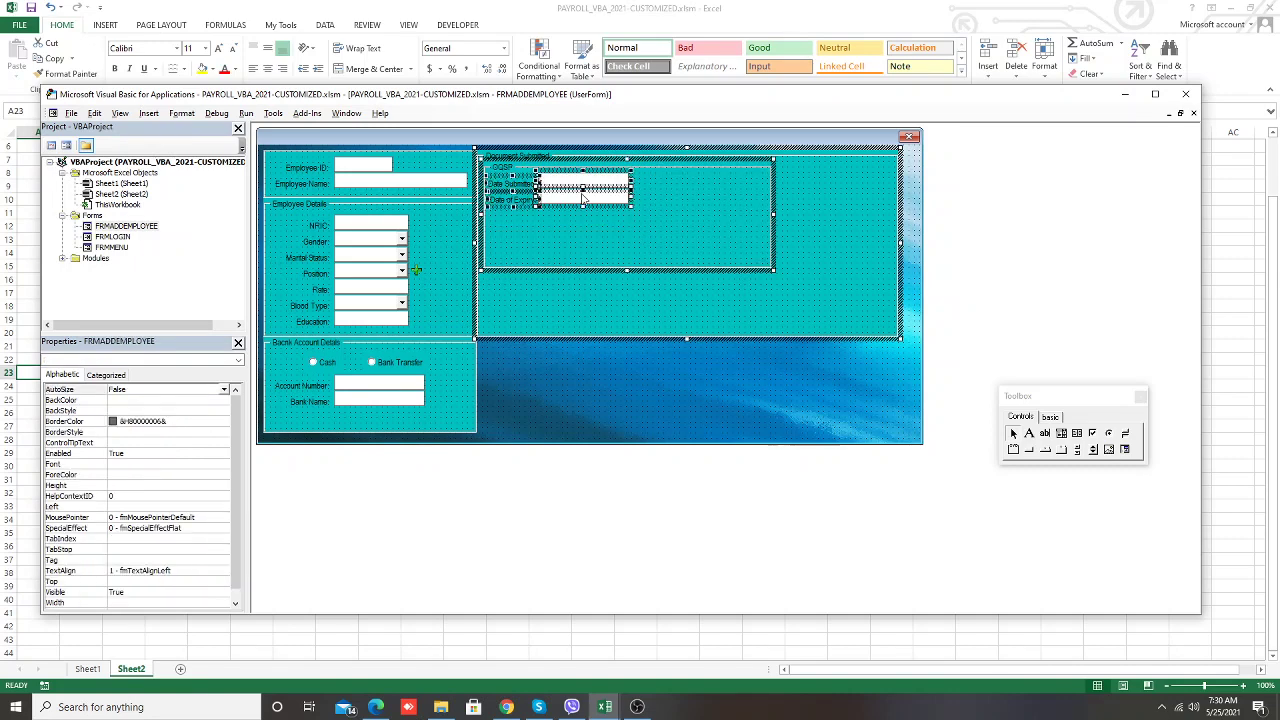
pyautogui.moveTo(602, 185); pyautogui.dragTo(650, 236)
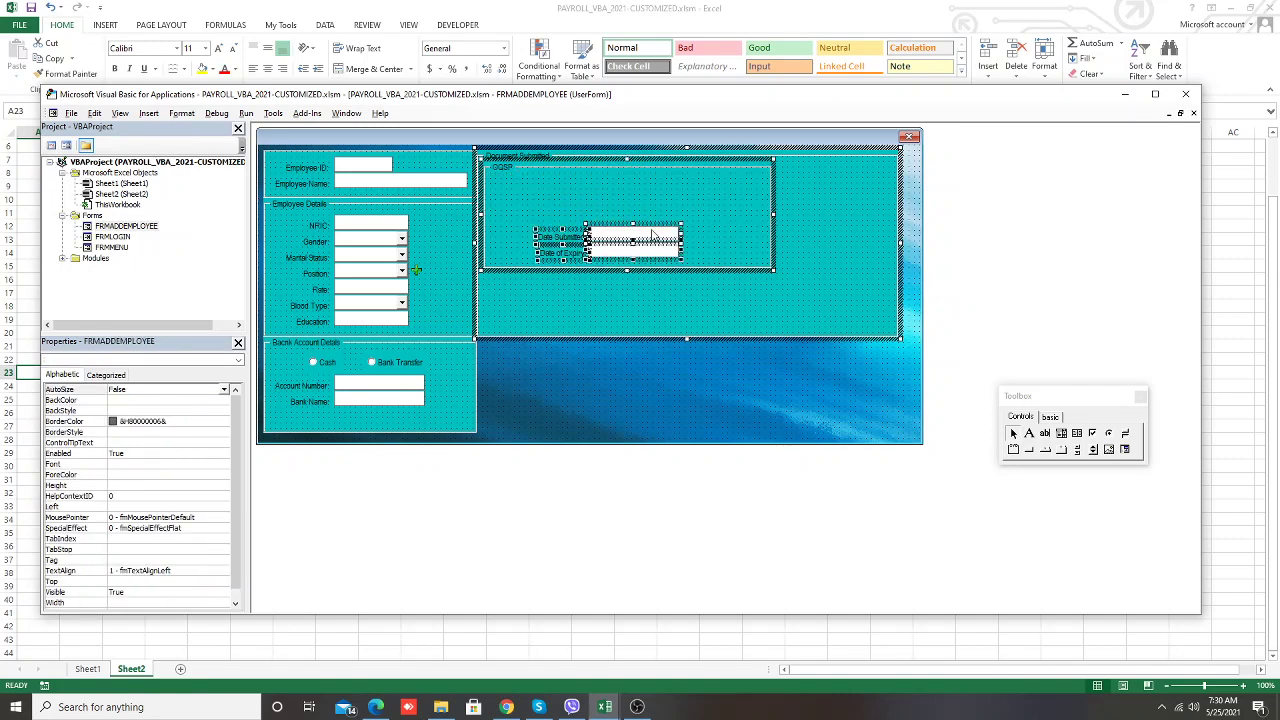
pyautogui.hotkey('ctrl', 'z')
pyautogui.hotkey('ctrl', 'z')
pyautogui.hotkey('ctrl', 'z')
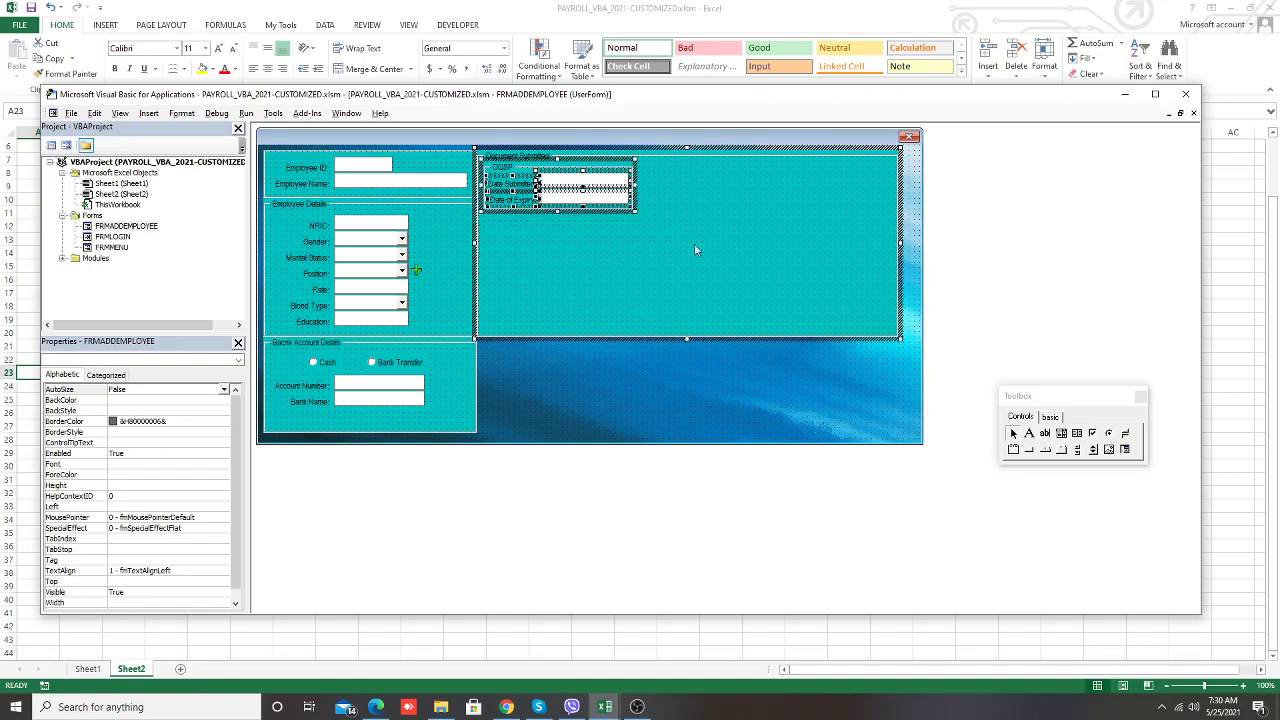
# Paste a copy of the OQSP frame into Document Submitted below the original
pyautogui.click(690, 250)
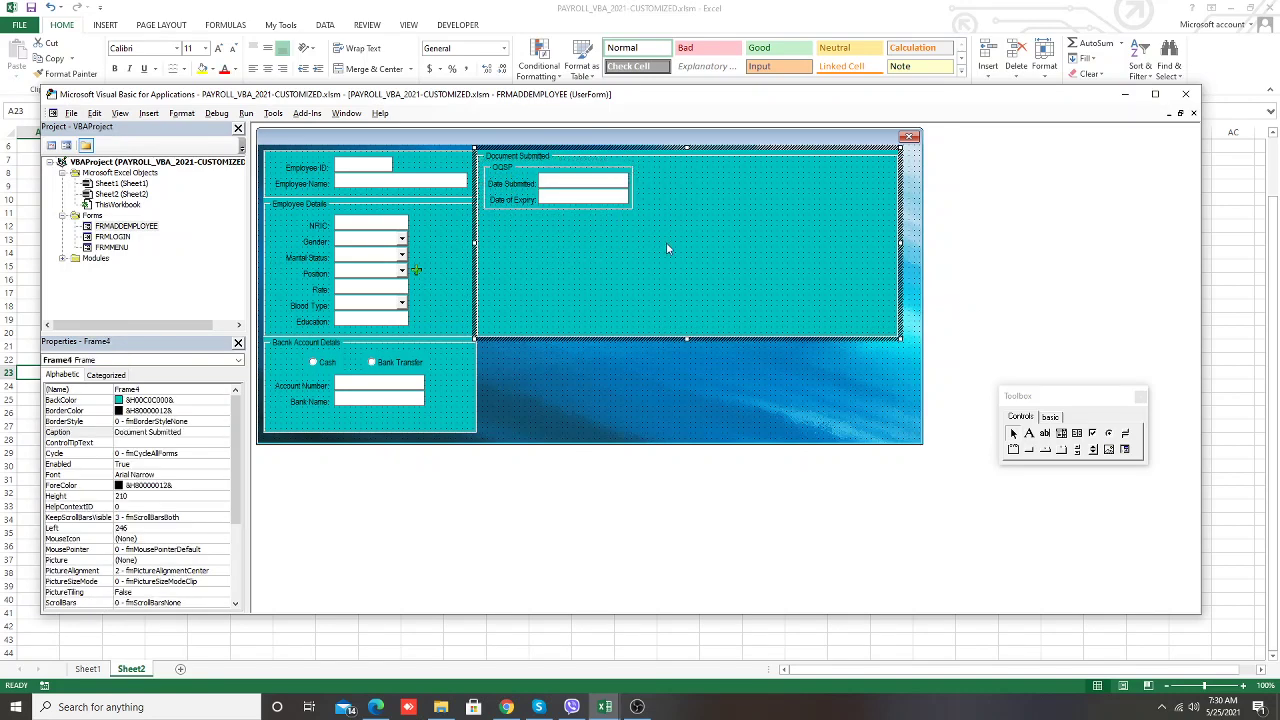
pyautogui.hotkey('ctrl', 'v')
pyautogui.moveTo(730, 220); pyautogui.dragTo(478, 217)
pyautogui.click(700, 258)
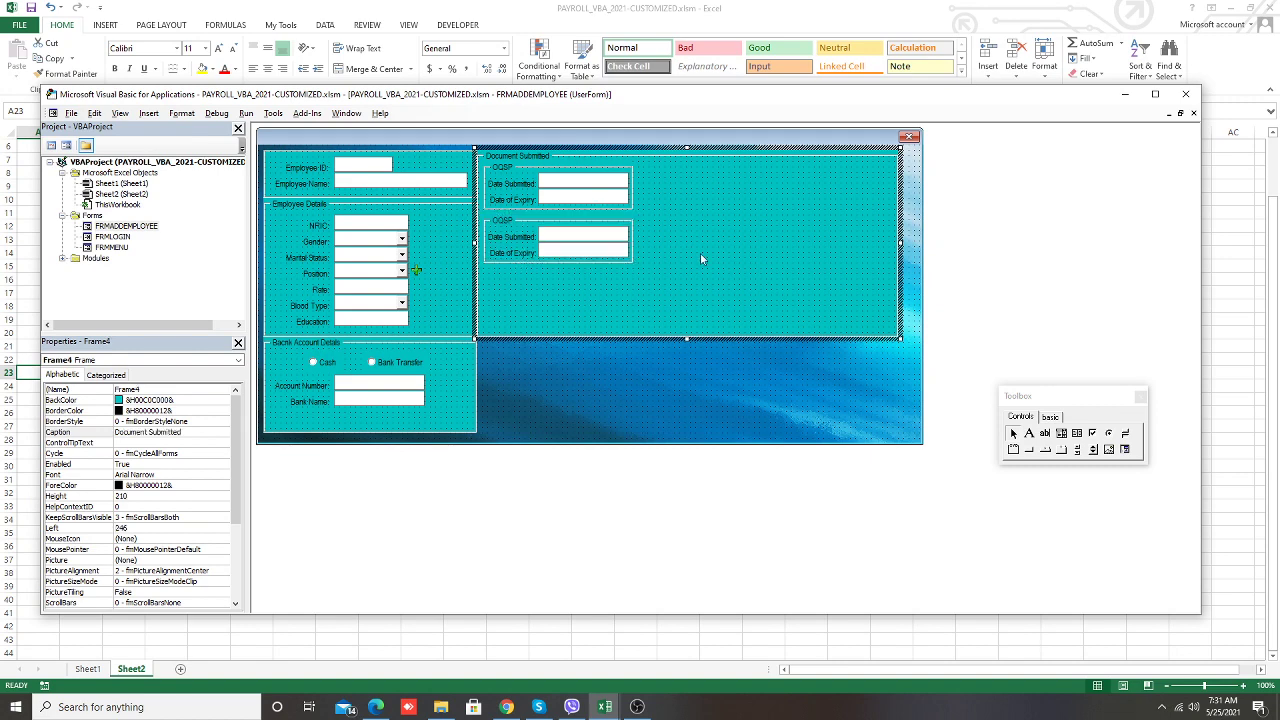
pyautogui.click(606, 228)
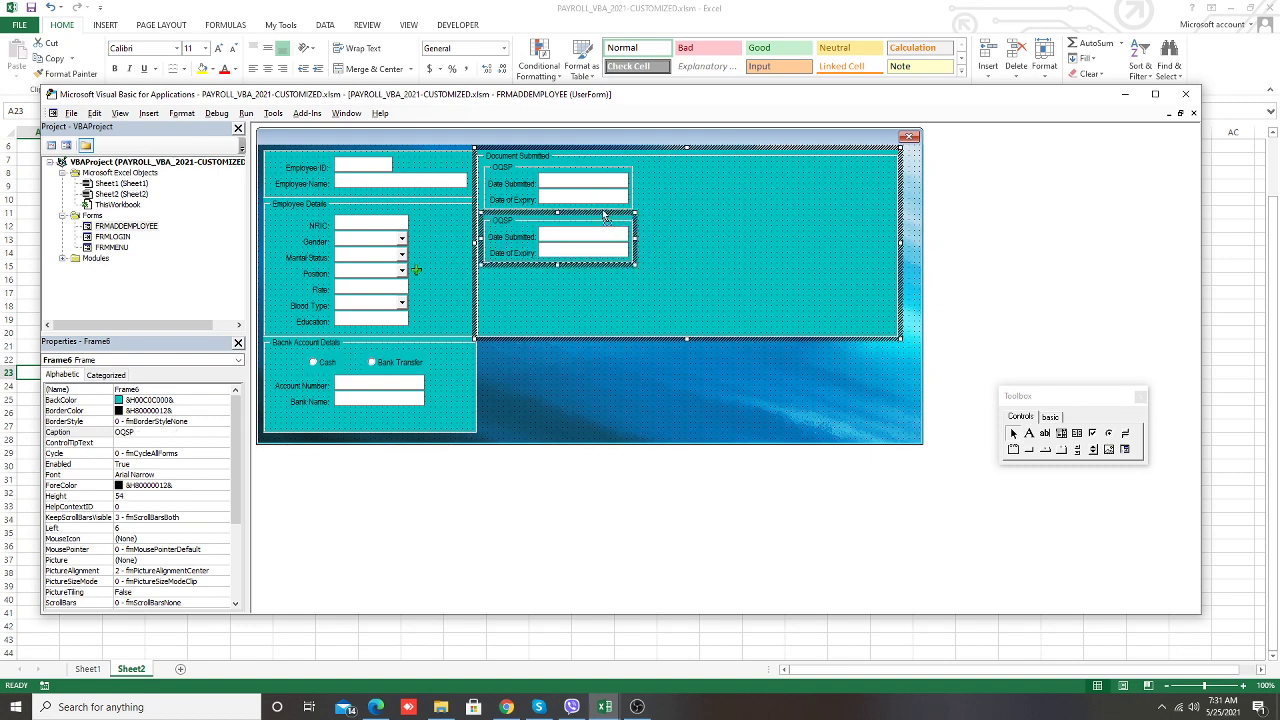
pyautogui.click(676, 253)
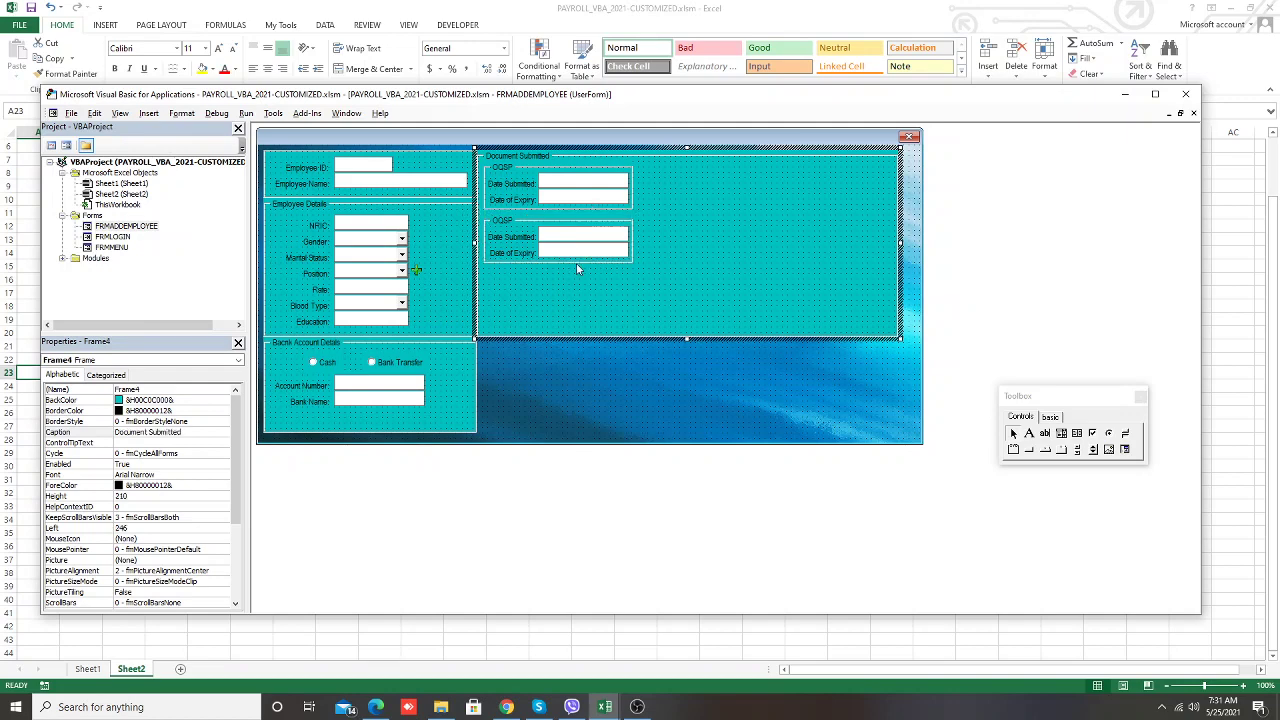
pyautogui.moveTo(576, 263); pyautogui.dragTo(545, 228)
pyautogui.click(590, 291)
pyautogui.click(512, 254)
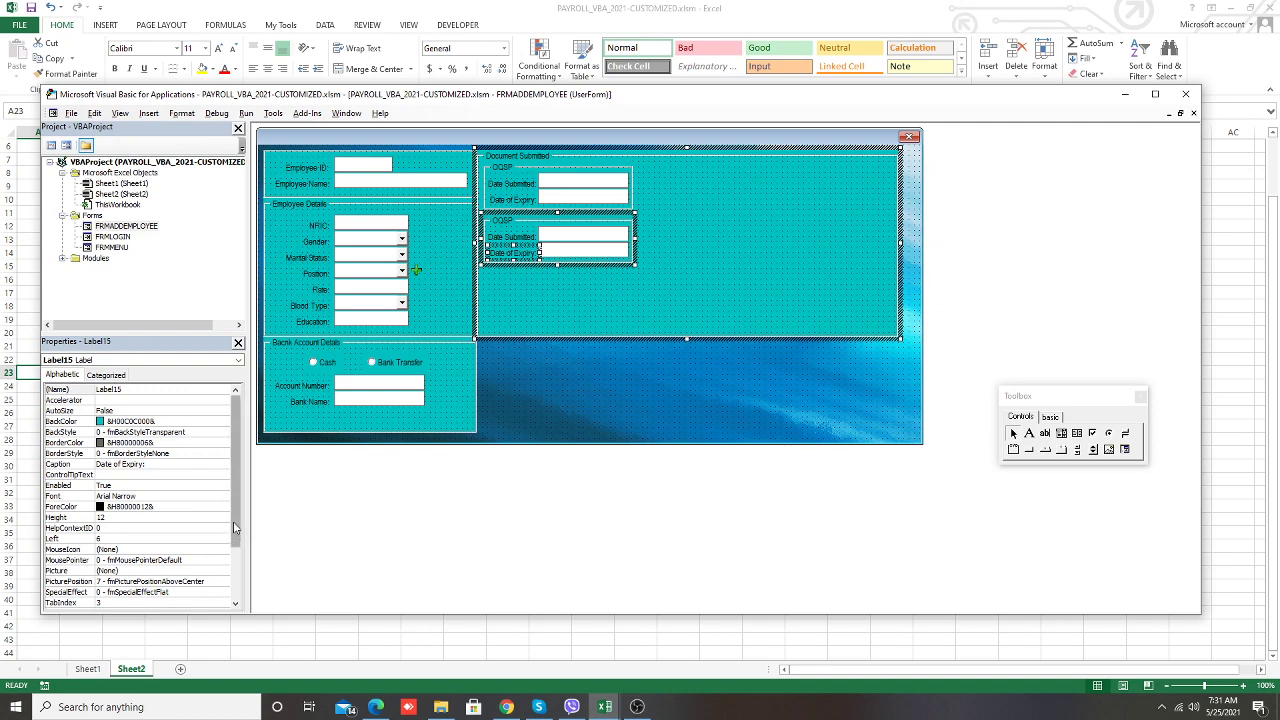
pyautogui.click(606, 213)
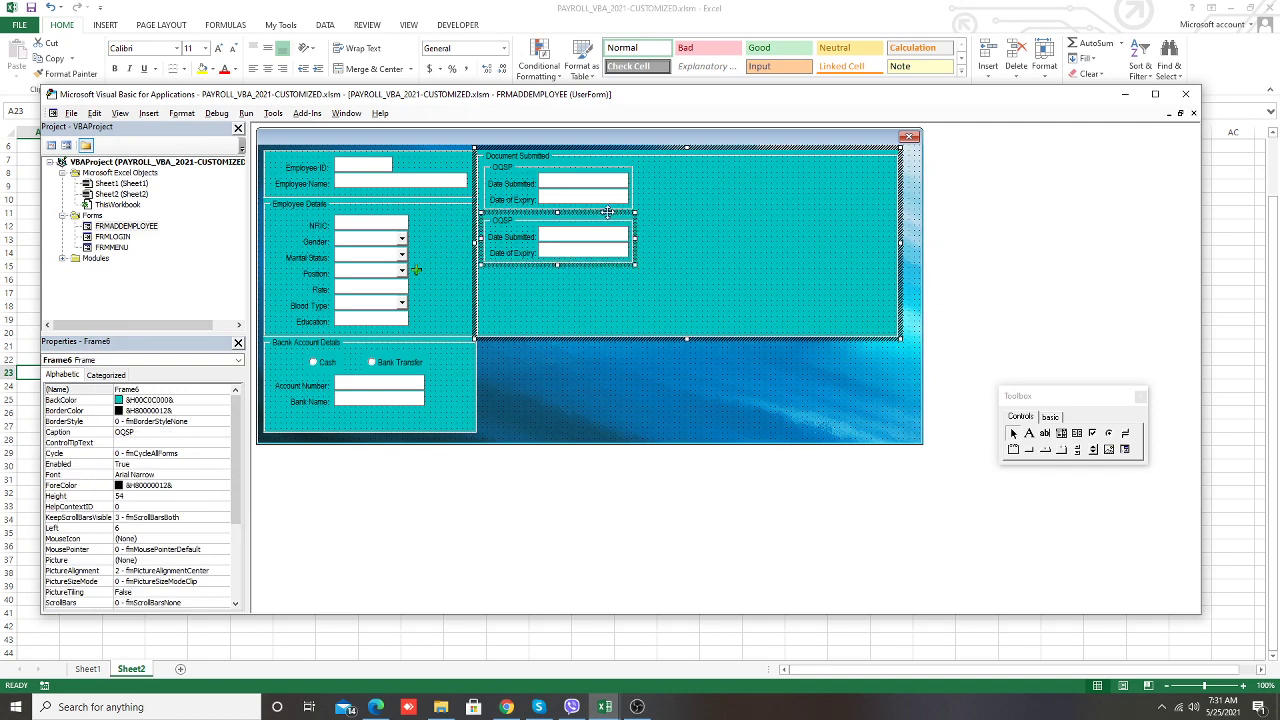
# Set the second OQSP frame's Top property to 60
pyautogui.click(238, 500)
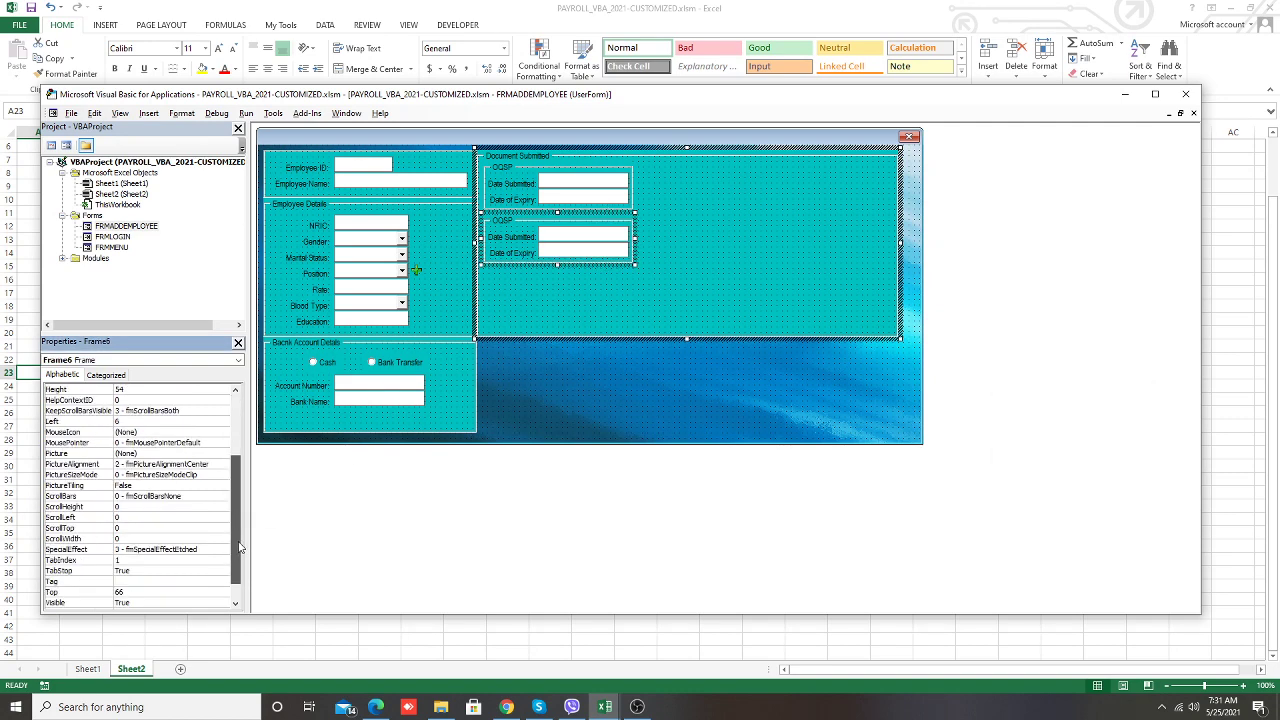
pyautogui.scroll(-4, 150, 530)
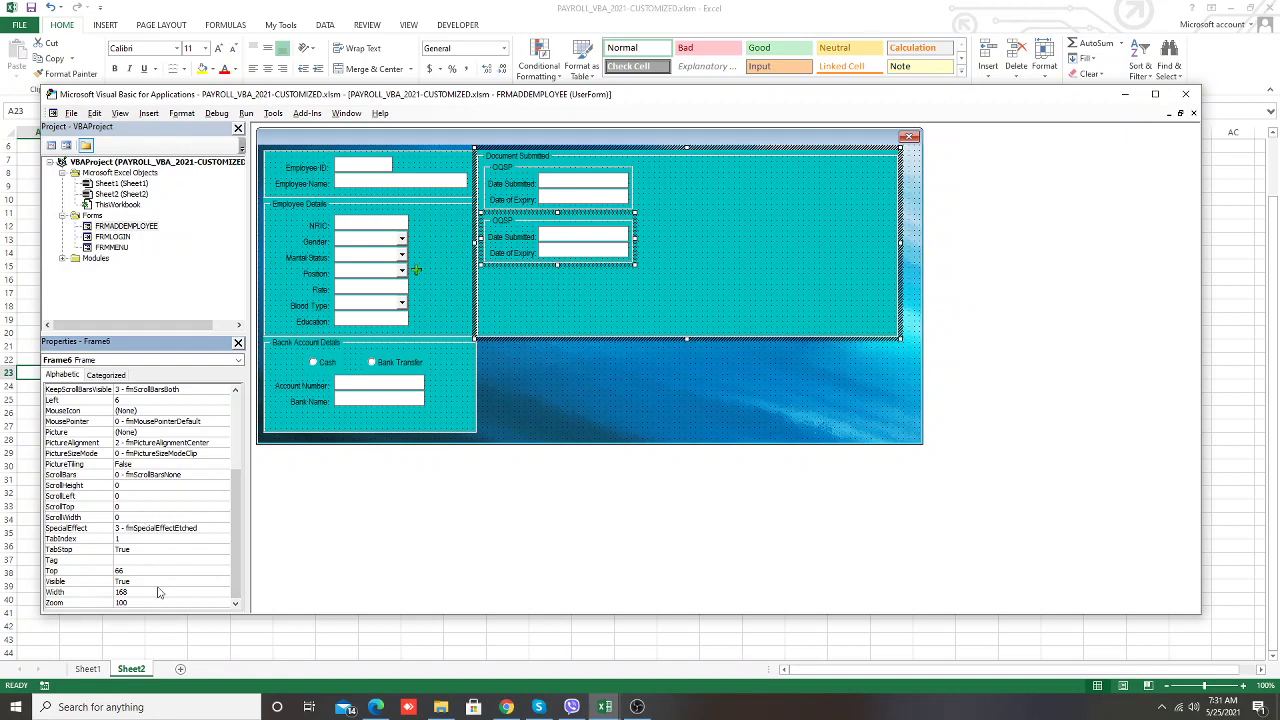
pyautogui.click(140, 570)
pyautogui.write('60')
pyautogui.press('Return')
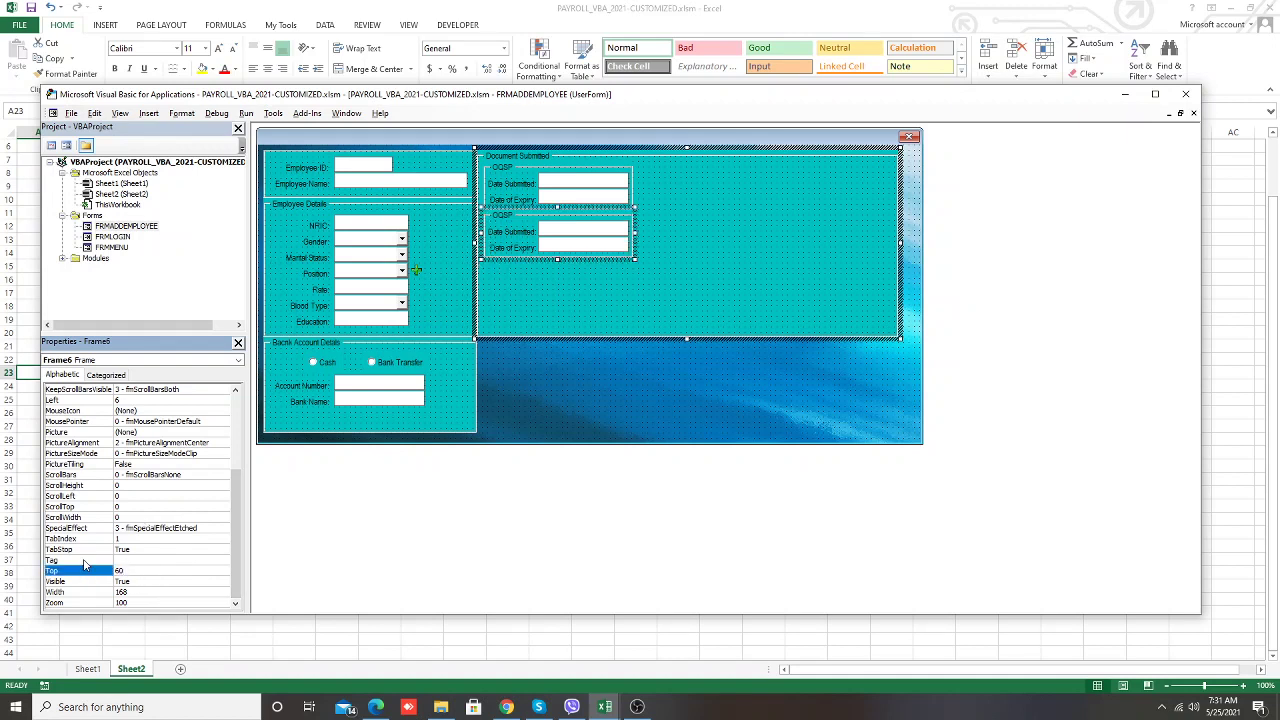
# Paste a third OQSP frame and set its Top to 115, keeping the worksheet visible
pyautogui.click(590, 310)
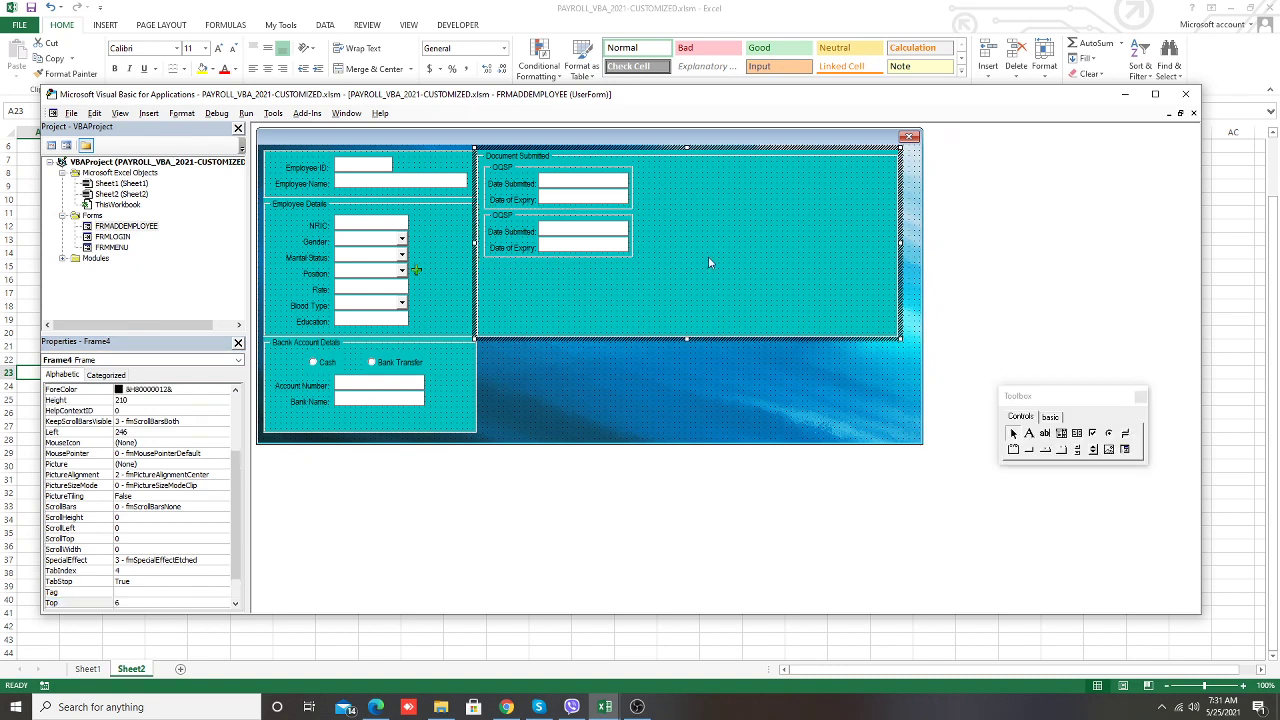
pyautogui.click(560, 256)
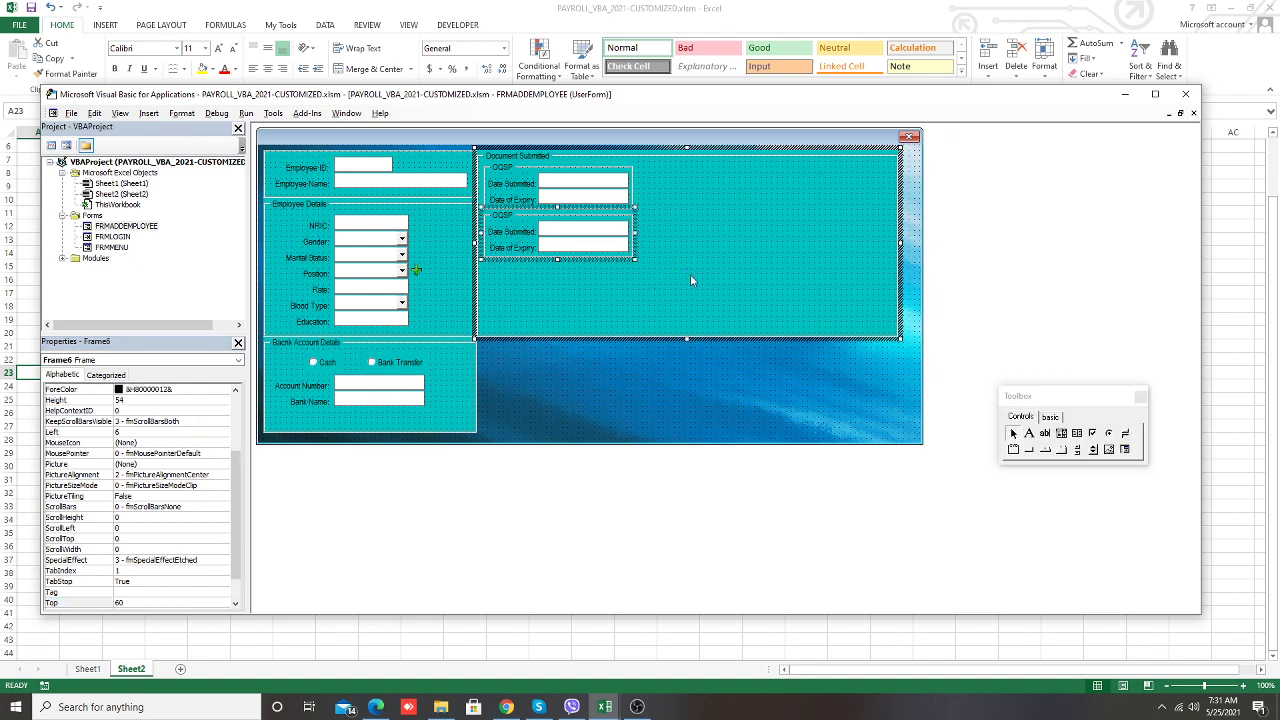
pyautogui.hotkey('ctrl', 'v')
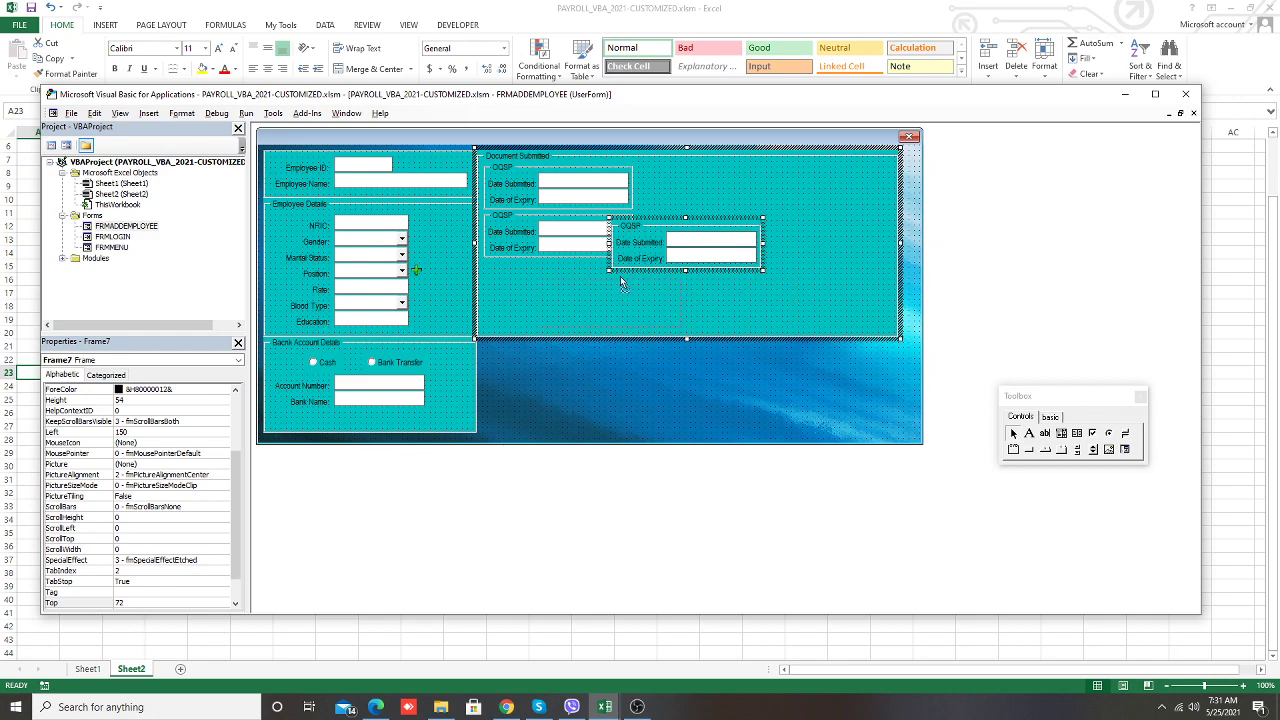
pyautogui.moveTo(606, 270); pyautogui.dragTo(573, 260)
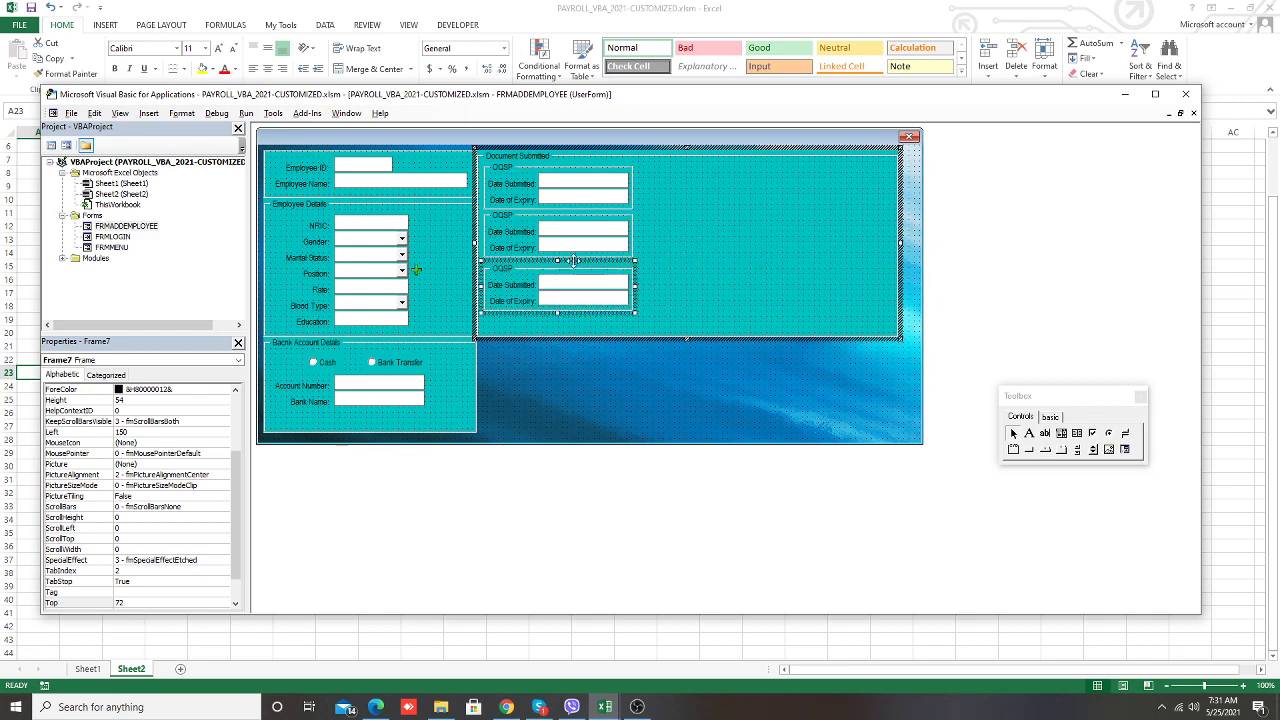
pyautogui.click(707, 290)
pyautogui.click(607, 308)
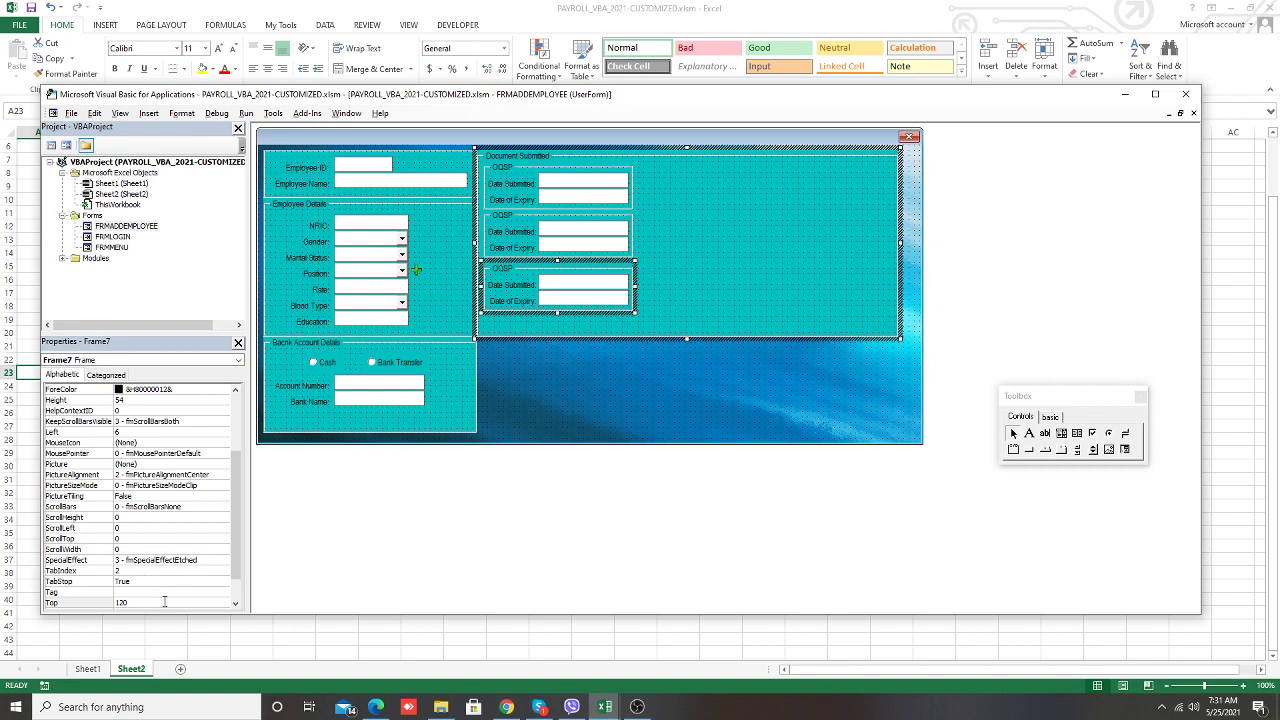
pyautogui.click(48, 601)
pyautogui.write('115')
pyautogui.press('Return')
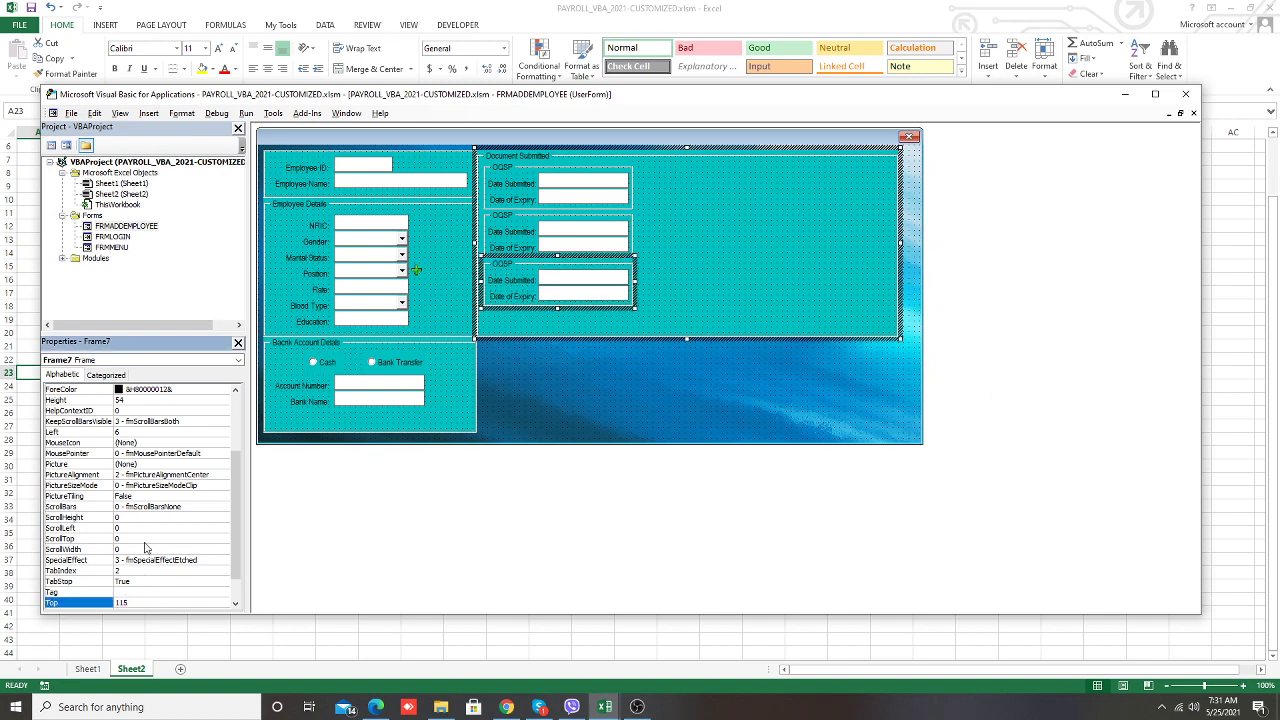
pyautogui.click(727, 226)
pyautogui.moveTo(661, 100); pyautogui.dragTo(1071, 106)
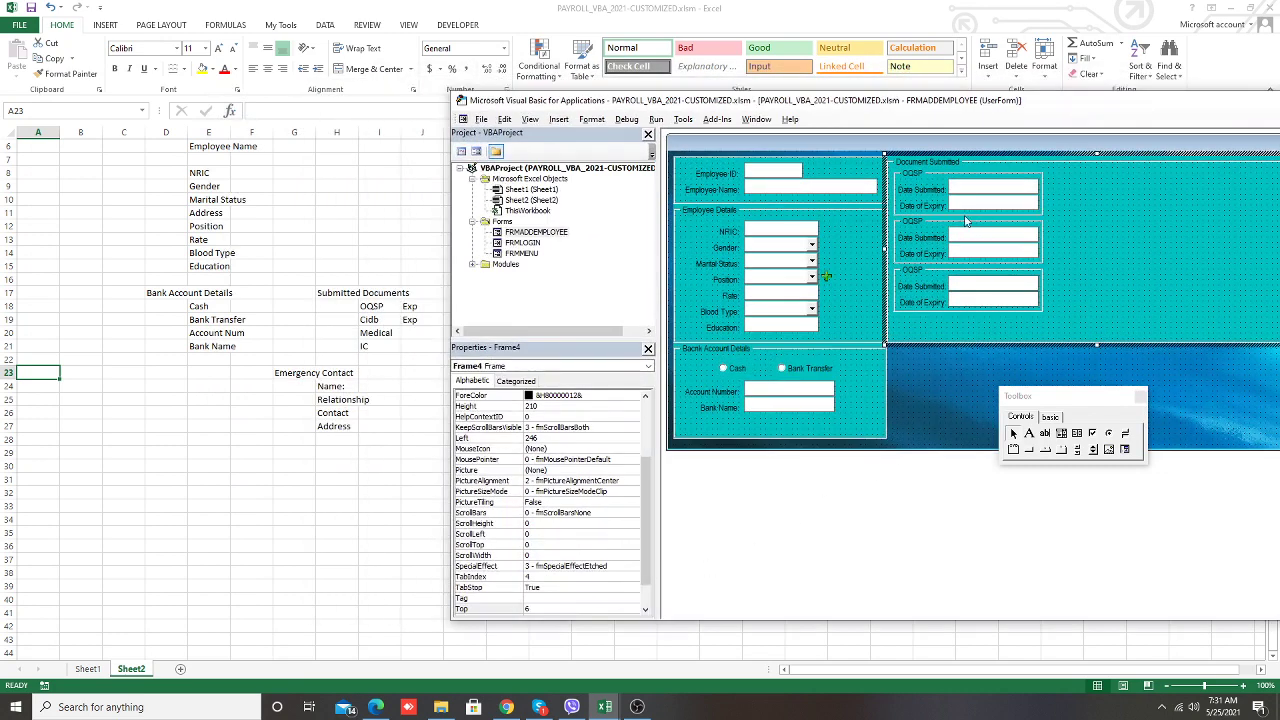
# Set the second frame's Caption property to CIDB
pyautogui.click(938, 228)
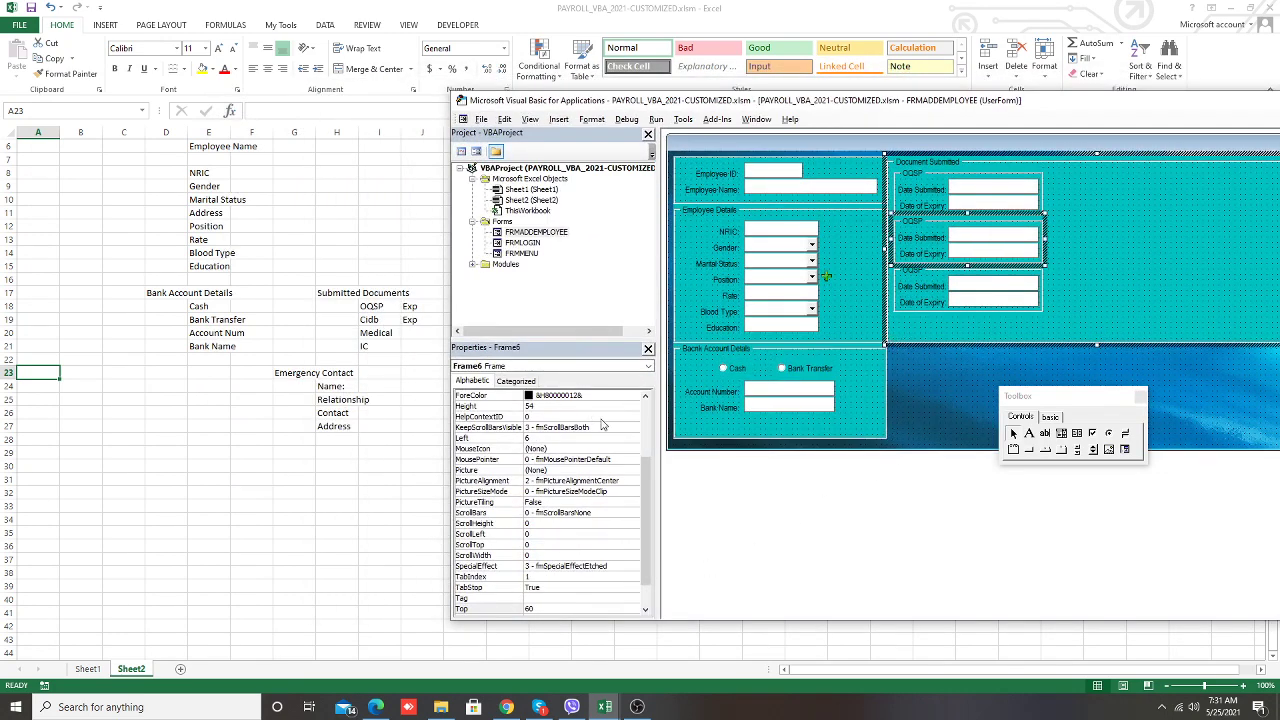
pyautogui.click(645, 480)
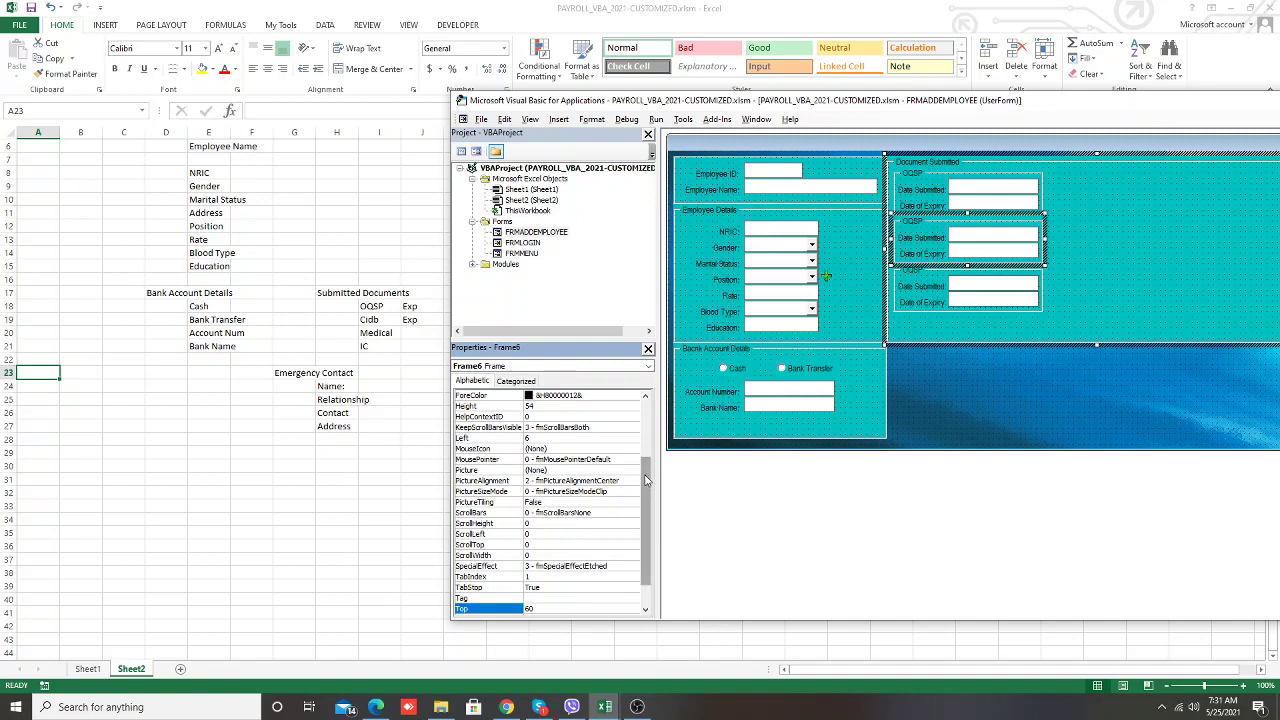
pyautogui.scroll(3, 645, 480)
pyautogui.click(512, 439)
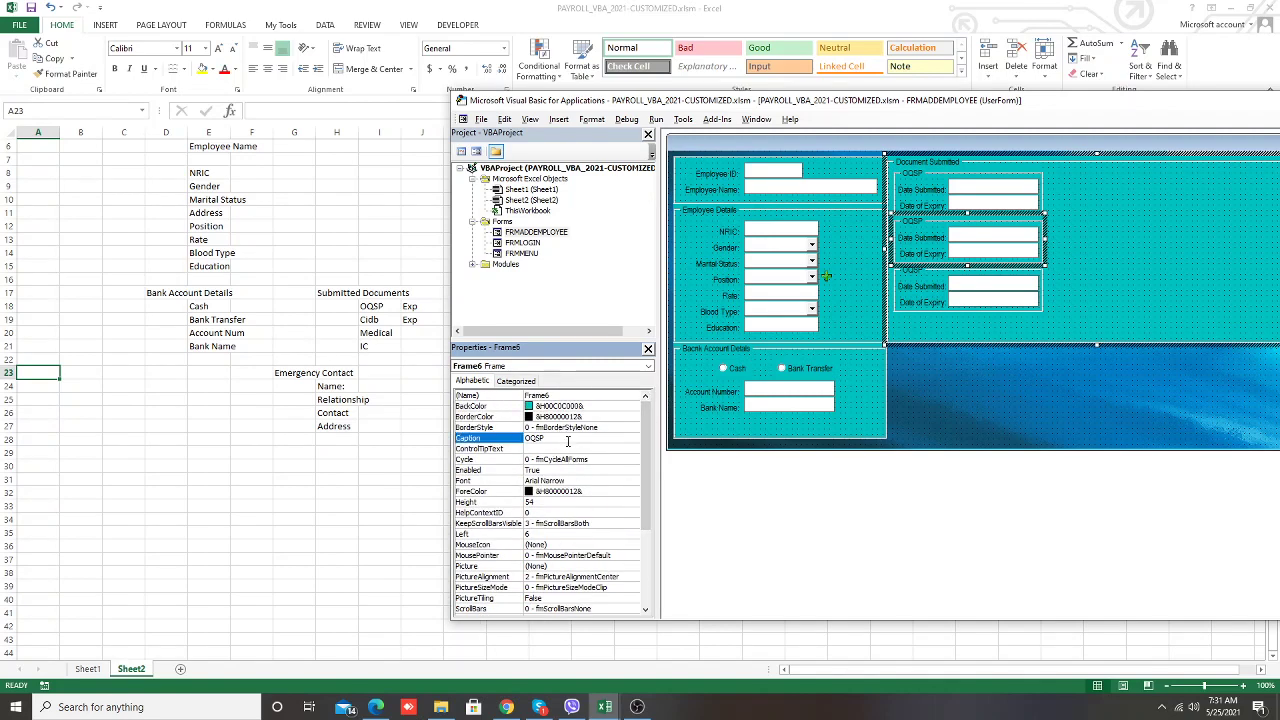
pyautogui.write('c')
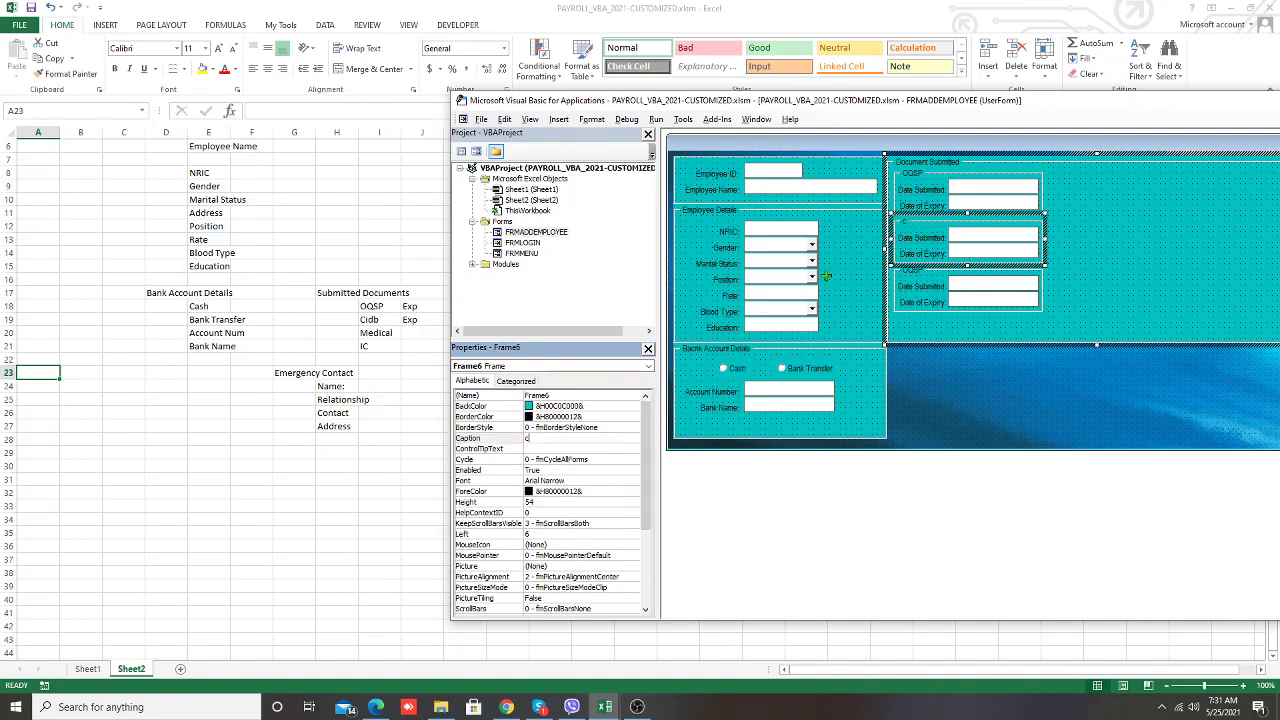
pyautogui.press('BackSpace')
pyautogui.press('BackSpace')
pyautogui.press('BackSpace')
pyautogui.write('C')
pyautogui.write('IDB')
# Set the third frame's Caption property to MEDICAL
pyautogui.click(1006, 246)
pyautogui.click(897, 297)
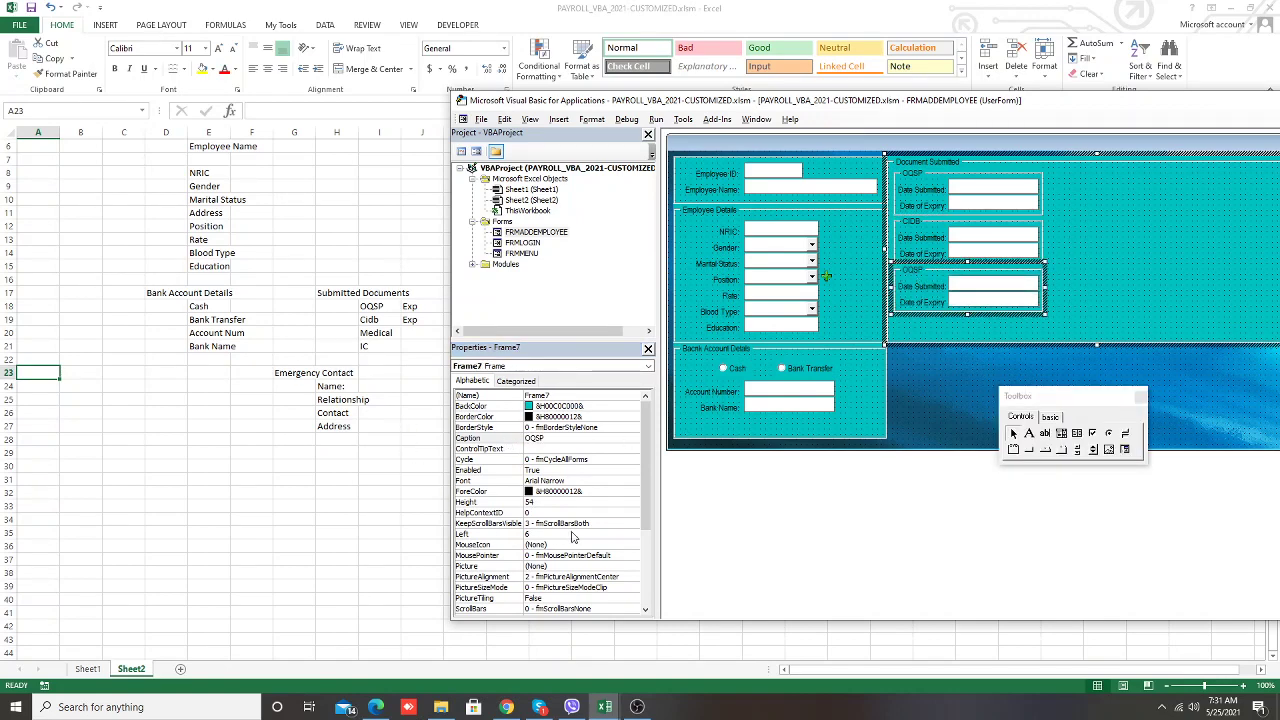
pyautogui.click(556, 440)
pyautogui.write('MEDICAL')
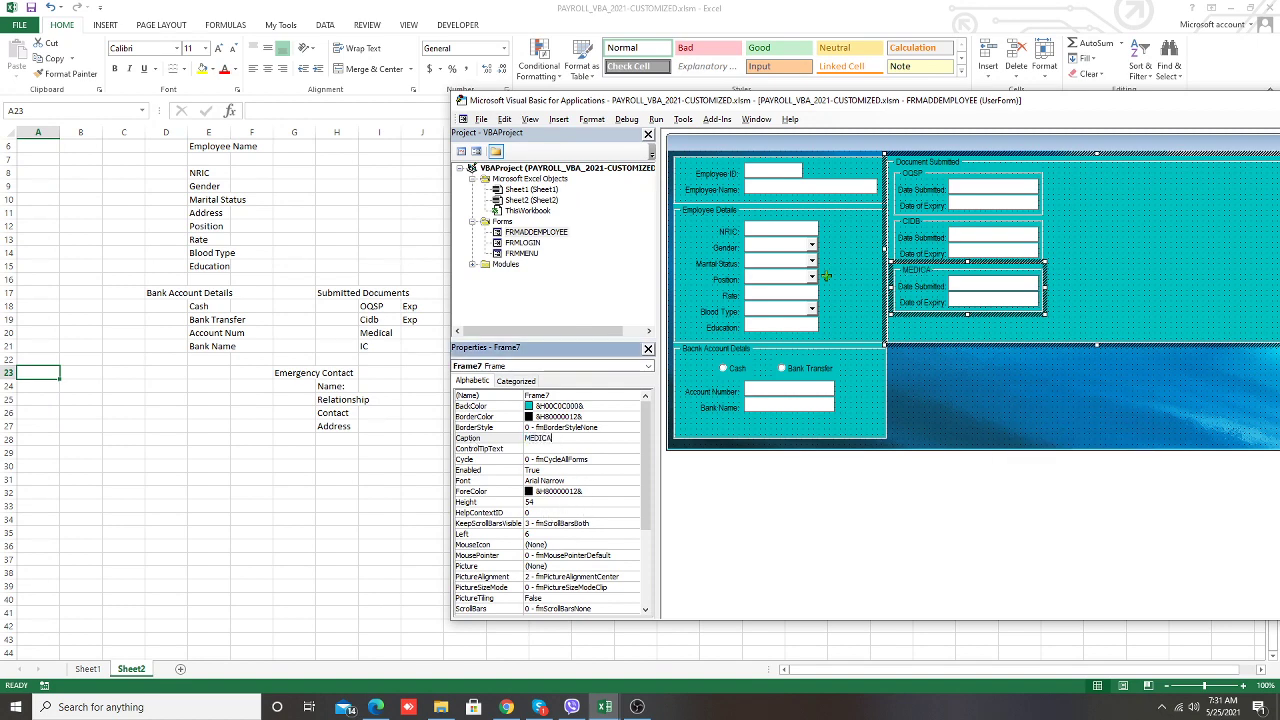
pyautogui.click(1117, 243)
pyautogui.click(540, 700)
pyautogui.click(540, 700)
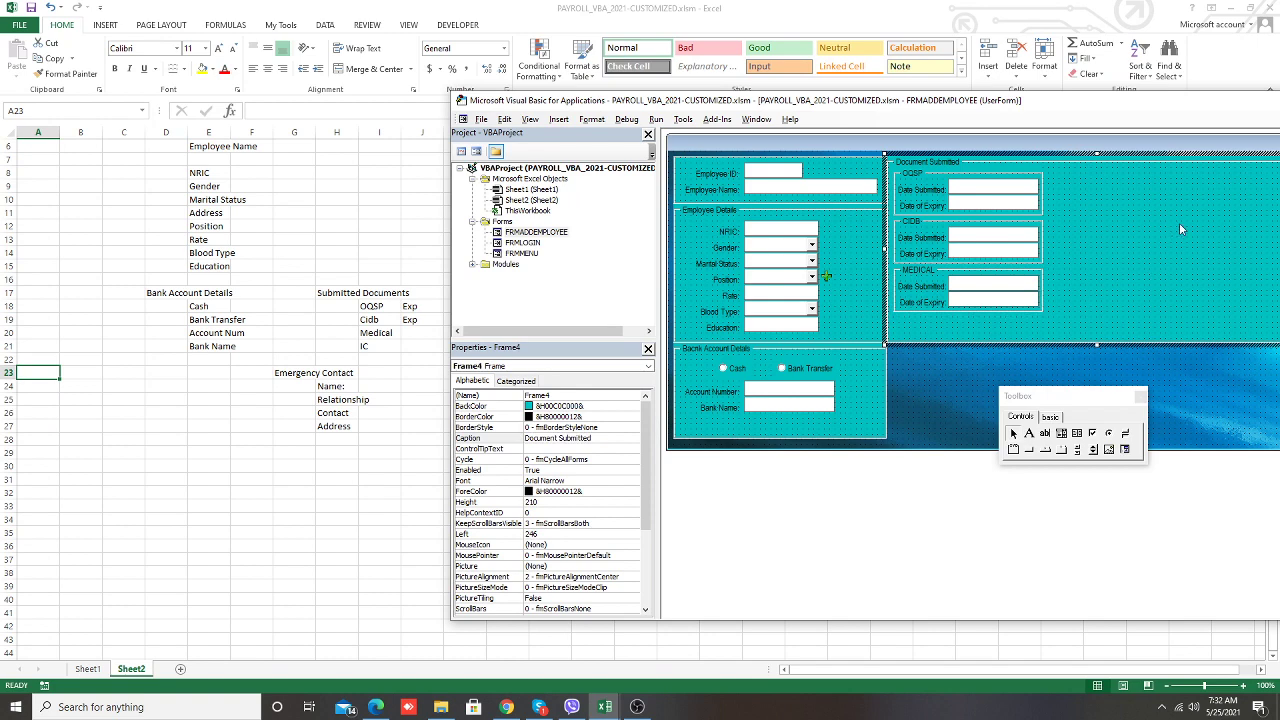
# Paste a copy of the MEDICAL frame, remove its Date of Expiry label and box, and shrink it
pyautogui.hotkey('ctrl', 'v')
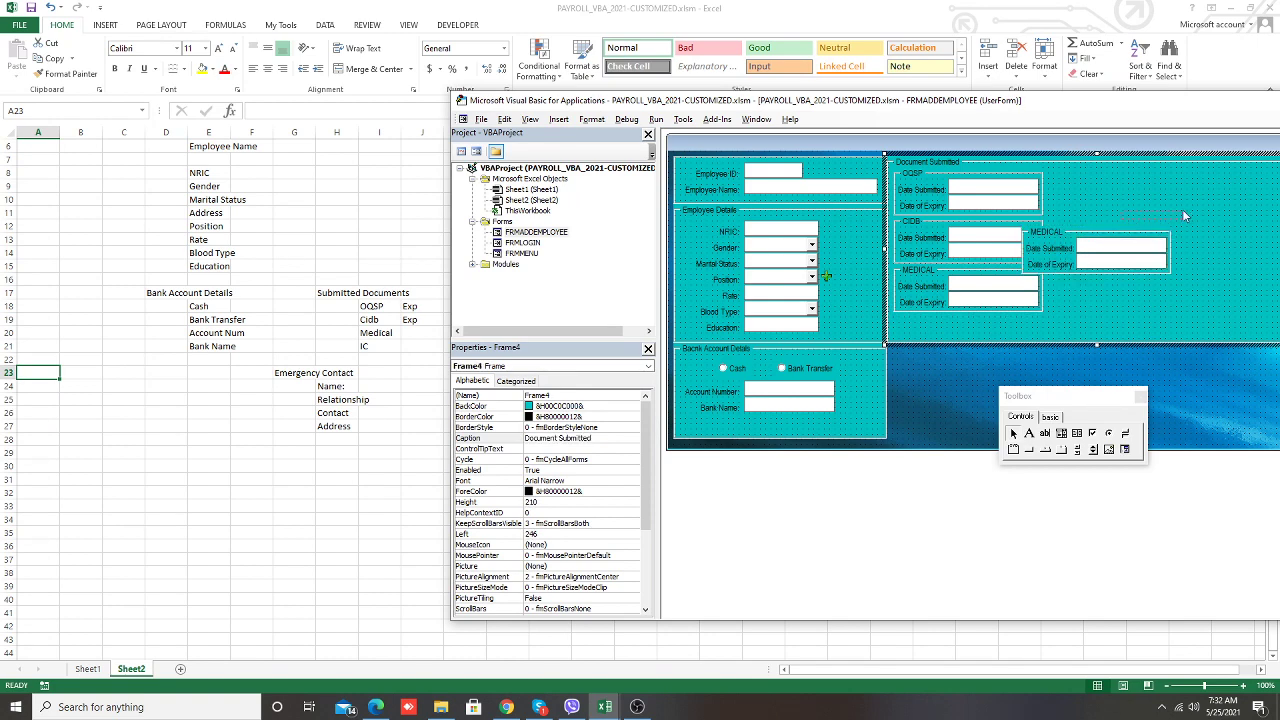
pyautogui.click(1130, 232)
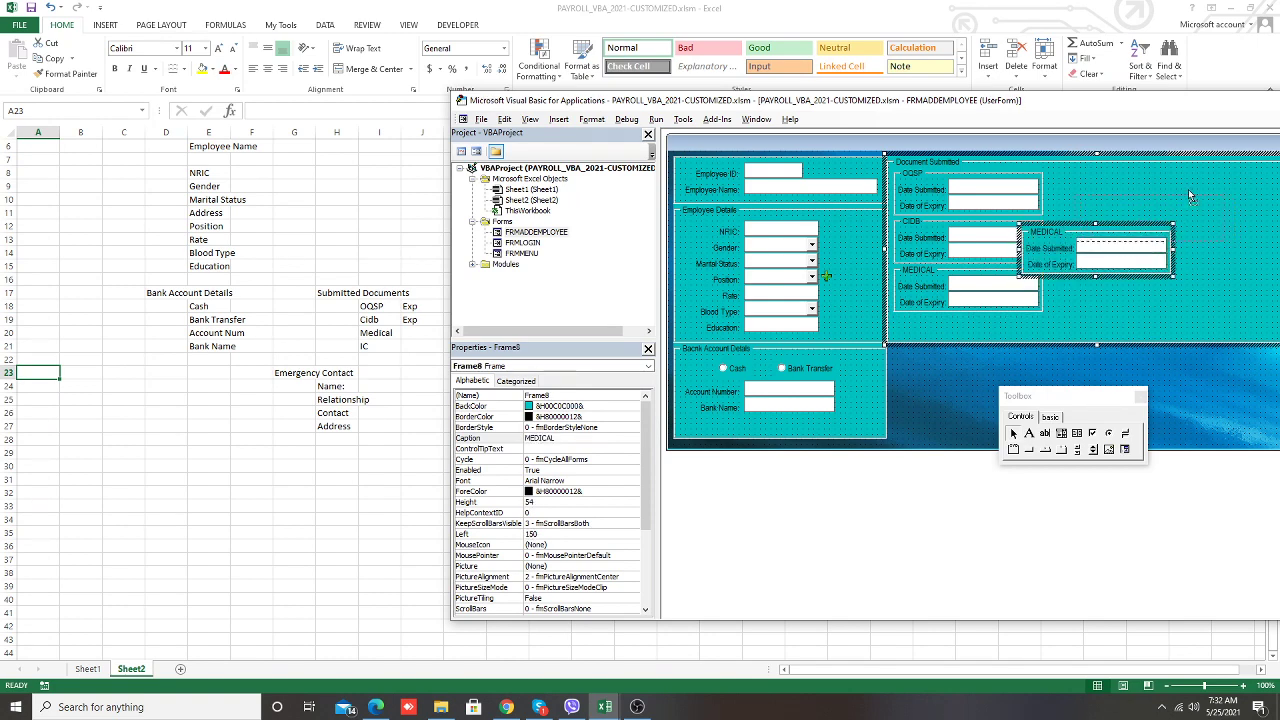
pyautogui.moveTo(1136, 277); pyautogui.dragTo(1183, 240)
pyautogui.click(1175, 236)
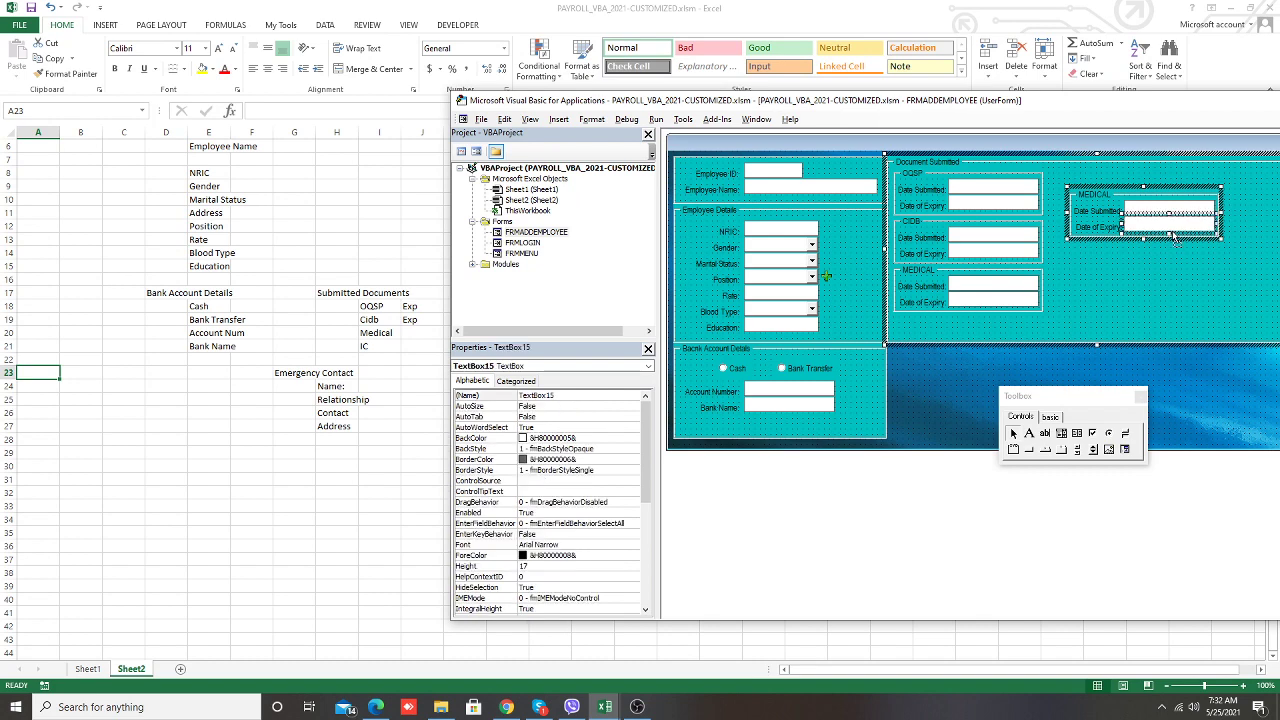
pyautogui.press('Delete')
pyautogui.click(1100, 227)
pyautogui.press('Delete')
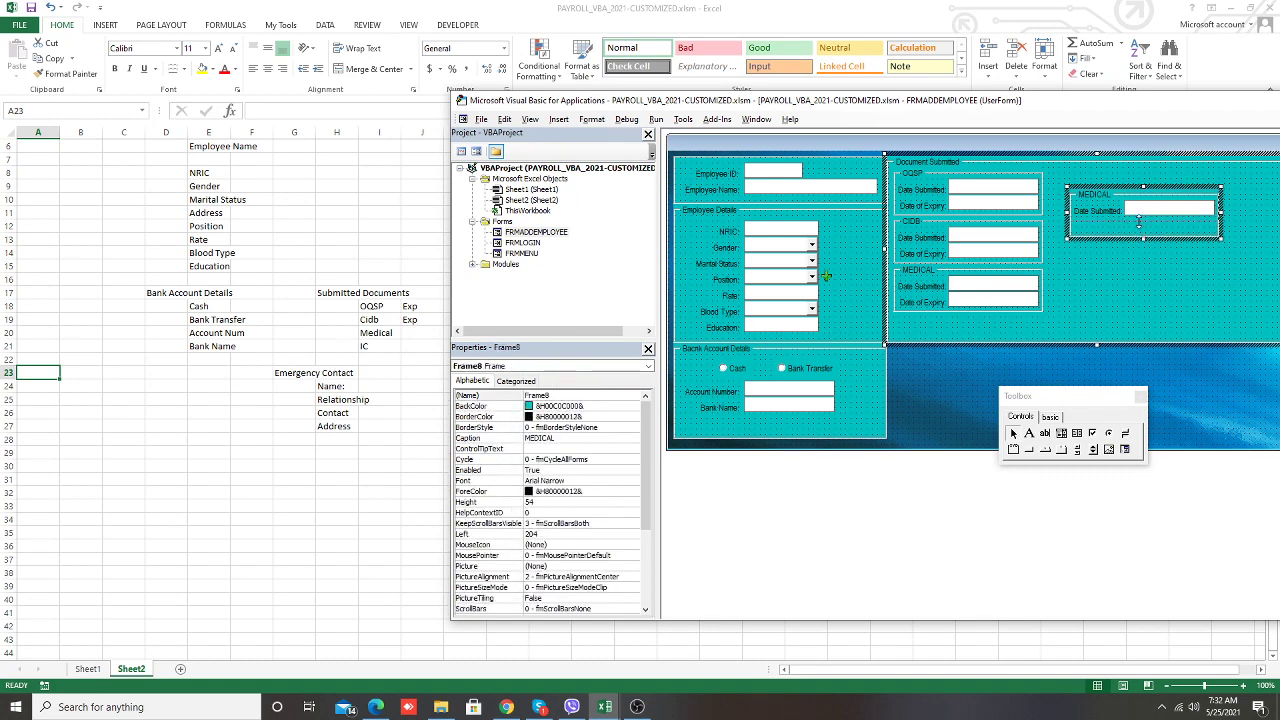
pyautogui.moveTo(1140, 224); pyautogui.dragTo(1142, 221)
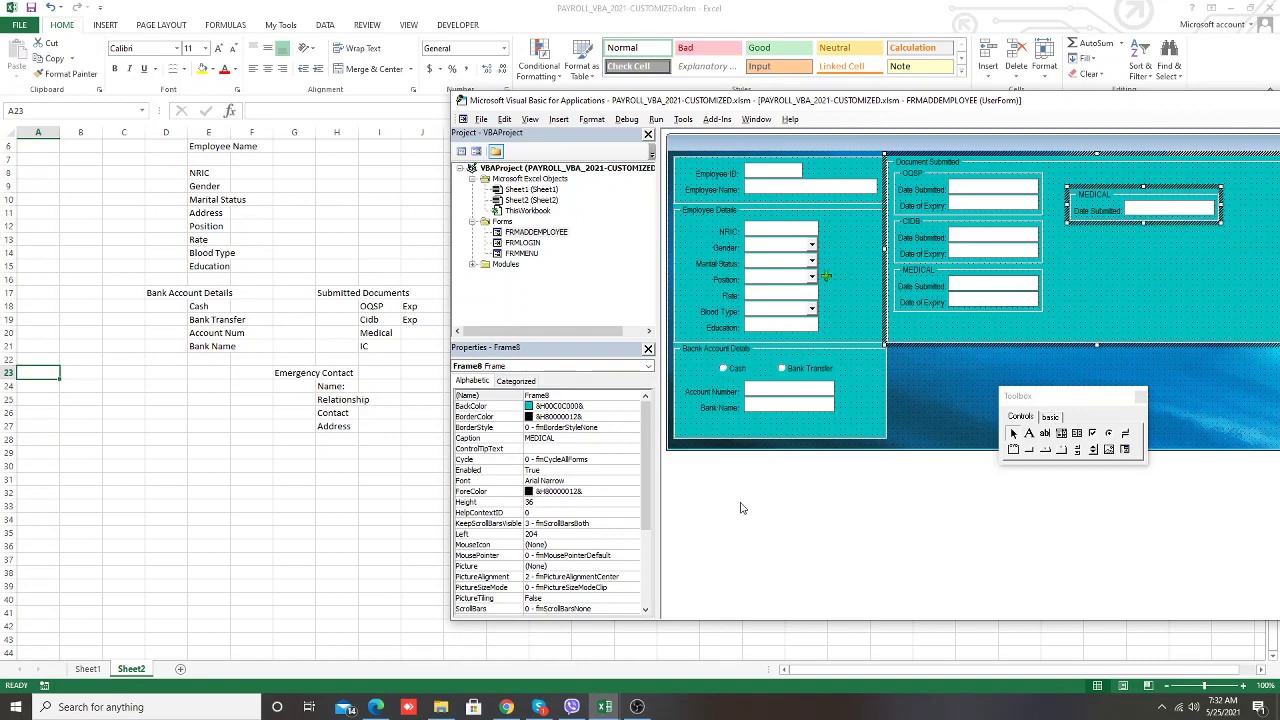
# Caption the copy IC, place it below MEDICAL, and extend Document Submitted to fit it
pyautogui.click(569, 440)
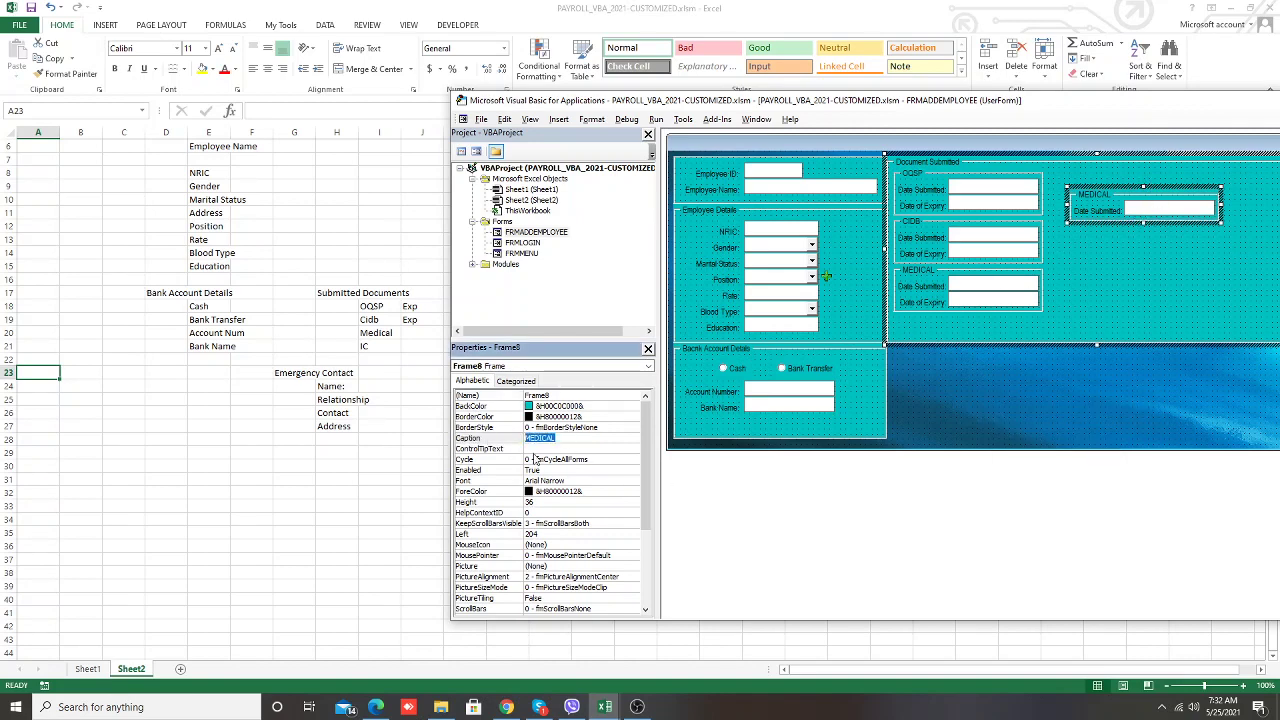
pyautogui.write('IC')
pyautogui.write('C')
pyautogui.click(1162, 241)
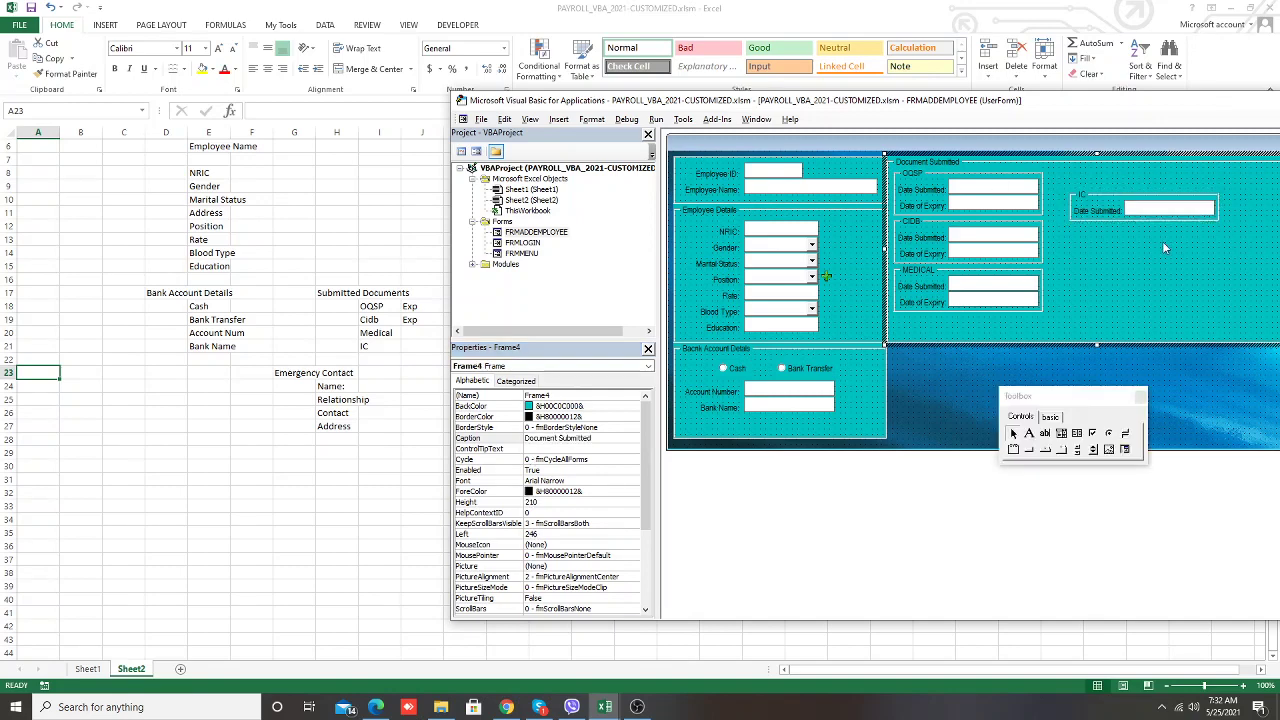
pyautogui.click(1160, 195)
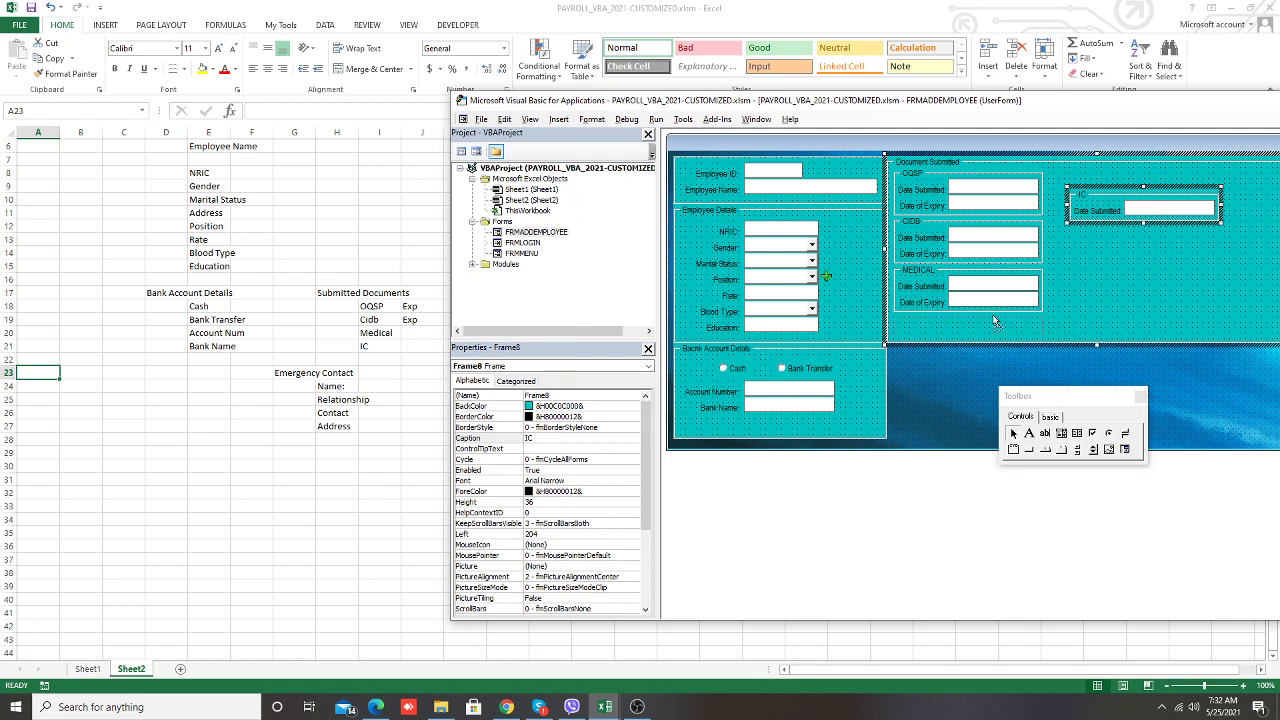
pyautogui.moveTo(1002, 320); pyautogui.dragTo(996, 326)
pyautogui.click(1100, 343)
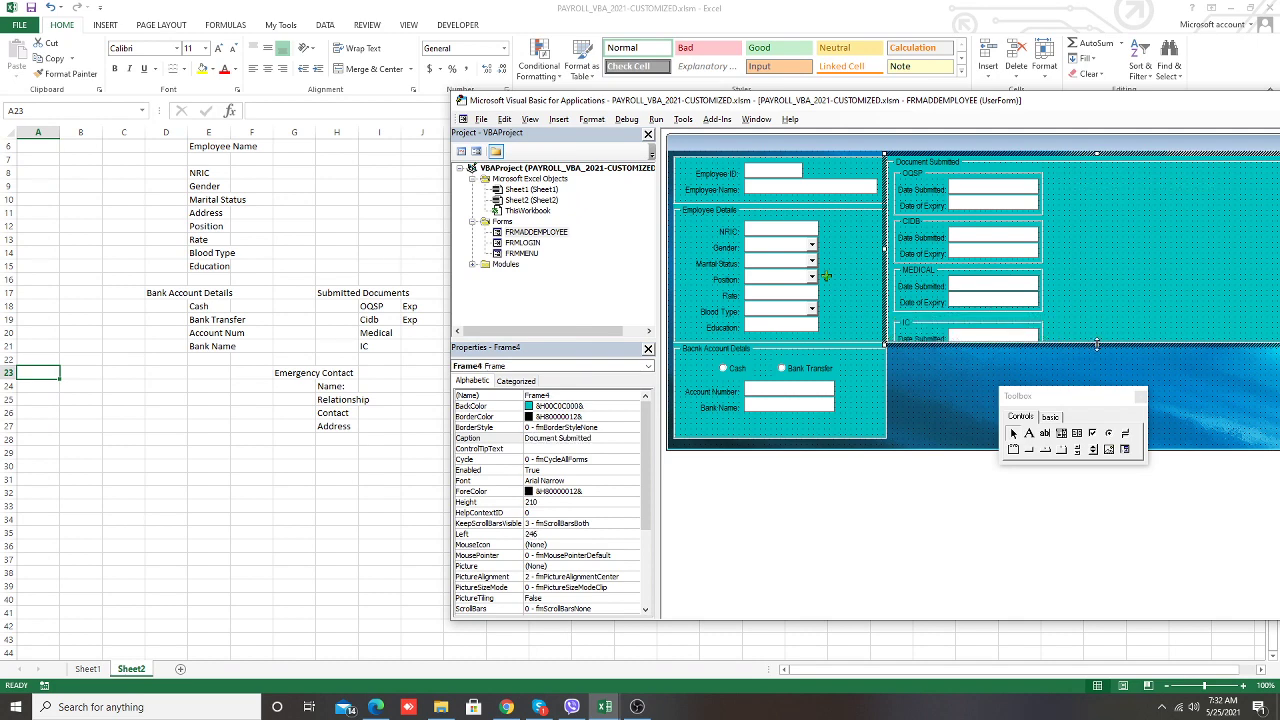
pyautogui.moveTo(1097, 343); pyautogui.dragTo(1098, 355)
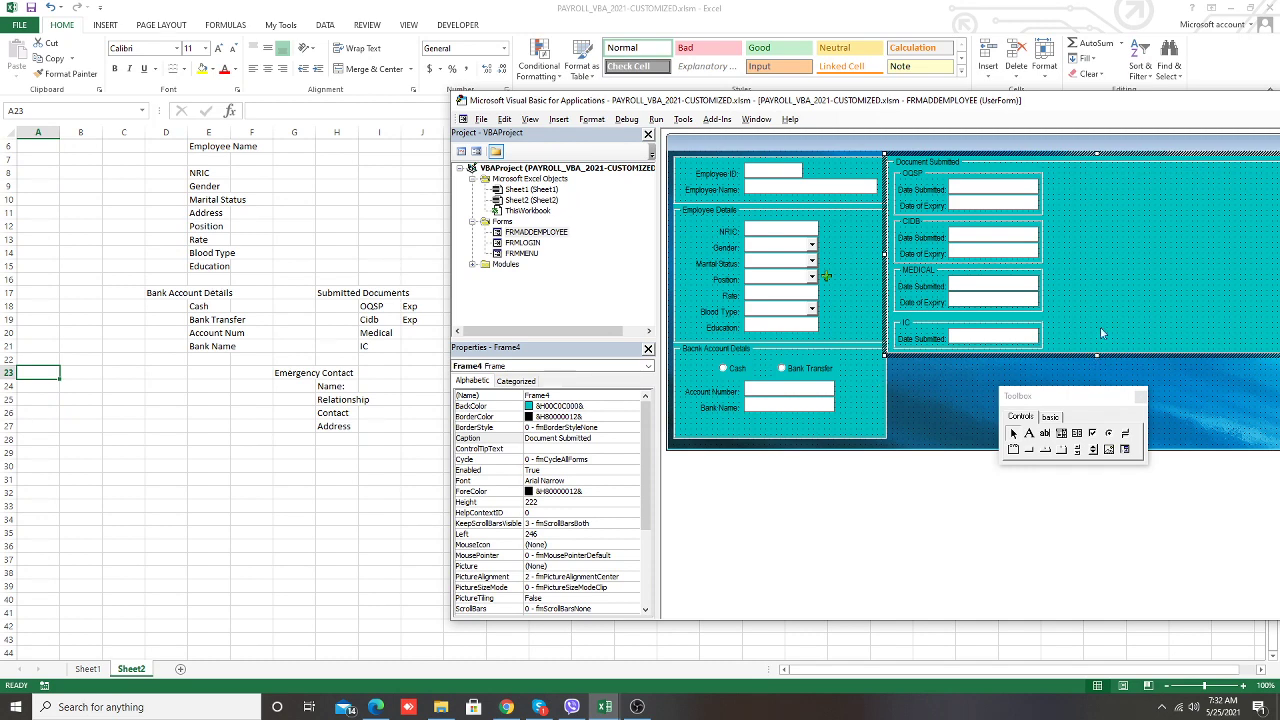
pyautogui.click(952, 384)
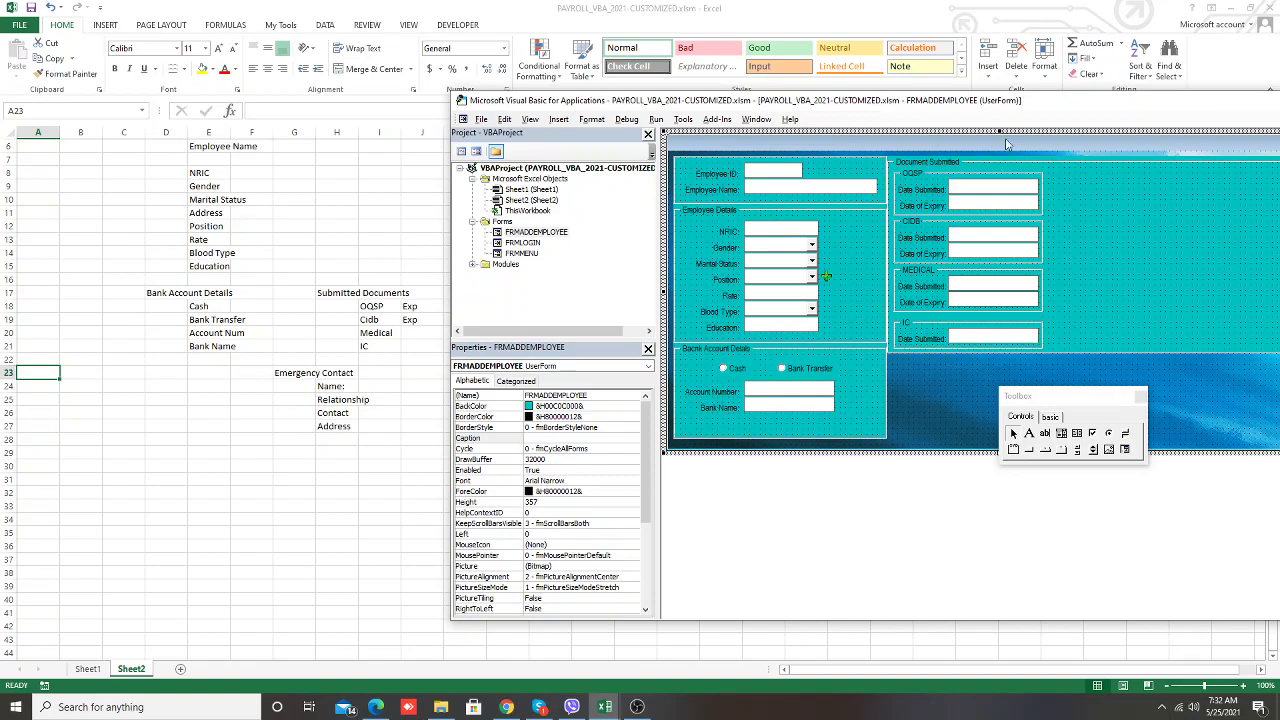
# Paste IC frames into Document Submitted and stack the first two in a right-hand column
pyautogui.moveTo(1071, 100)
pyautogui.mouseDown()
pyautogui.moveTo(933, 398)
pyautogui.moveTo(877, 389)
pyautogui.moveTo(878, 375)
pyautogui.mouseUp()
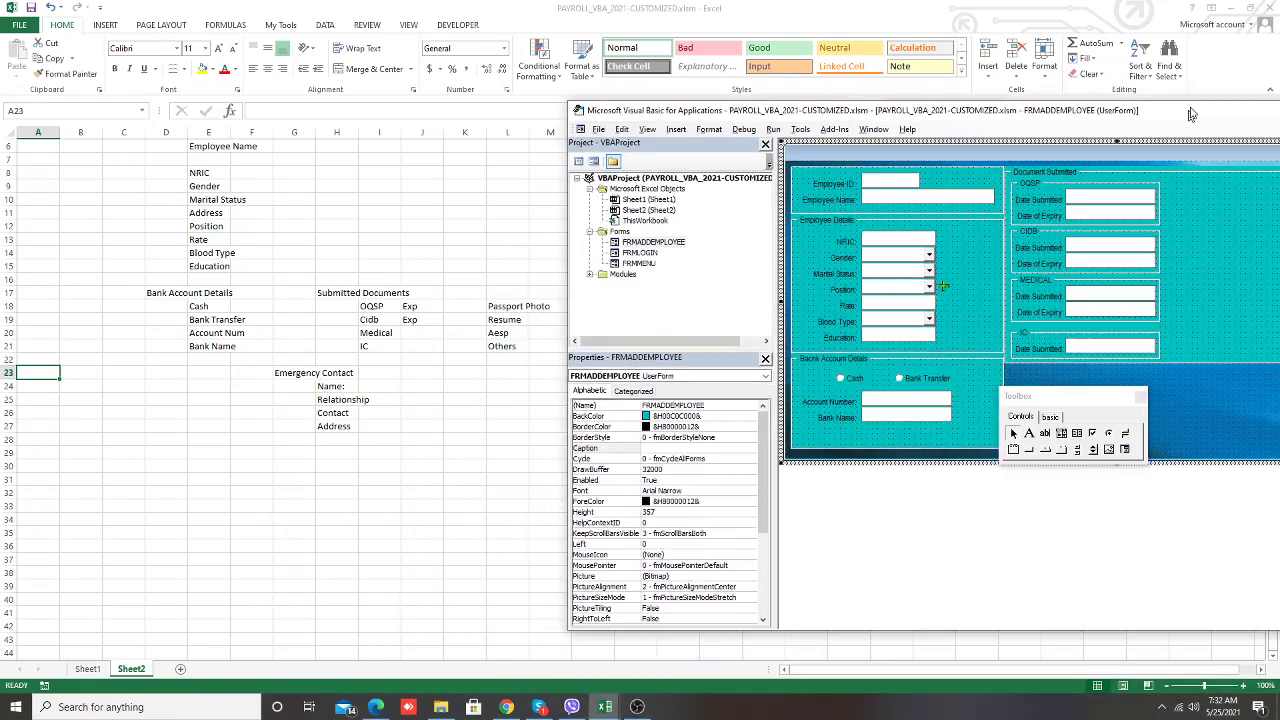
pyautogui.moveTo(878, 375)
pyautogui.mouseDown()
pyautogui.moveTo(1106, 113)
pyautogui.moveTo(1096, 106)
pyautogui.mouseUp()
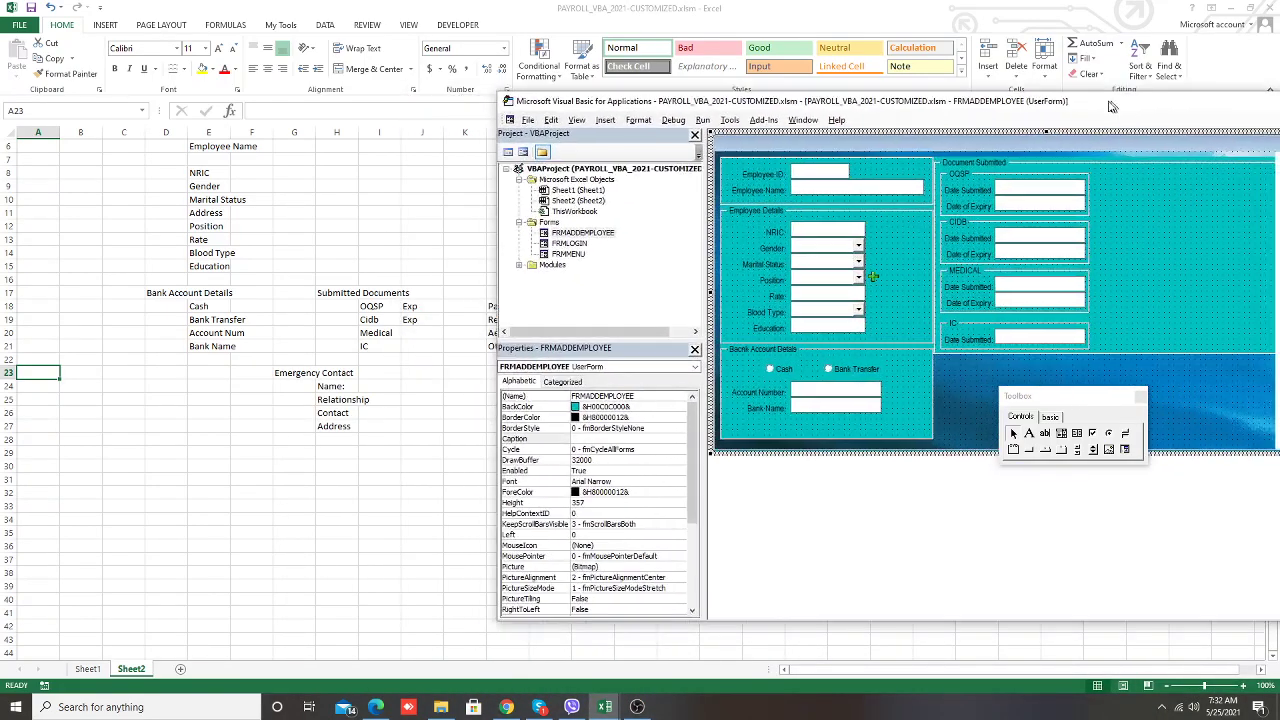
pyautogui.click(1101, 329)
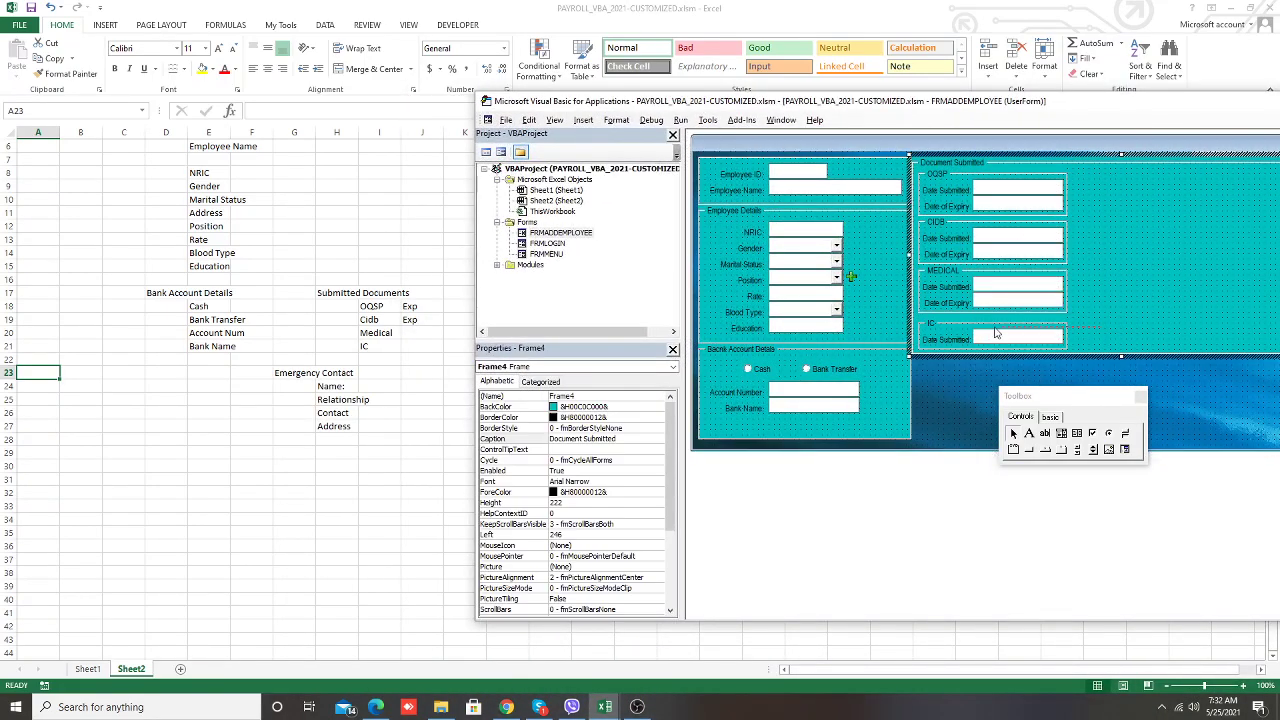
pyautogui.hotkey('ctrl', 'v')
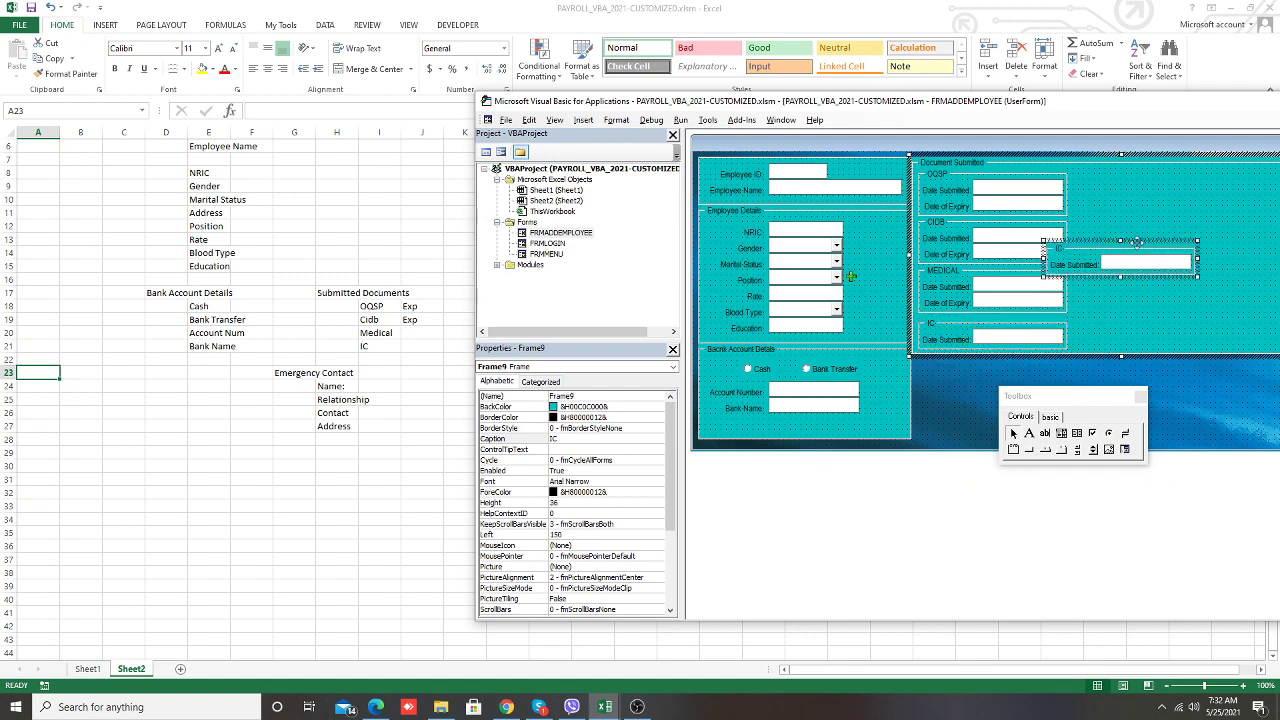
pyautogui.moveTo(1146, 236); pyautogui.dragTo(1176, 174)
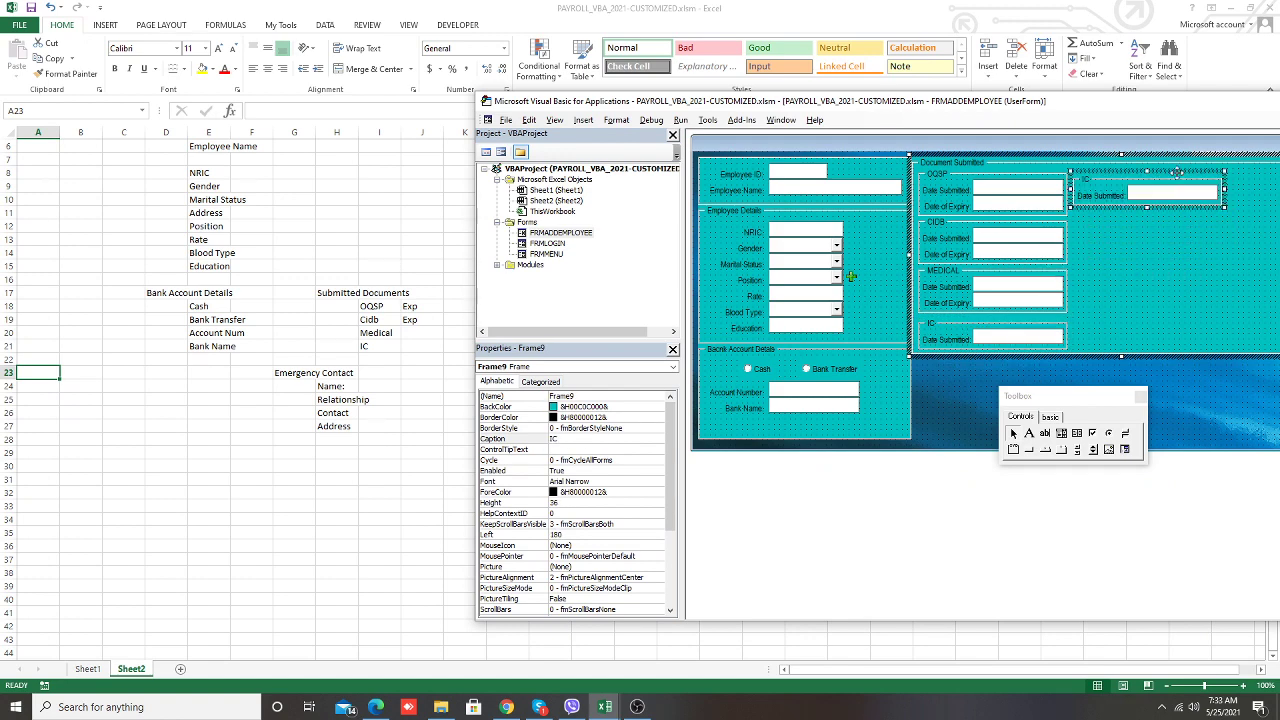
pyautogui.click(1206, 241)
pyautogui.click(1162, 192)
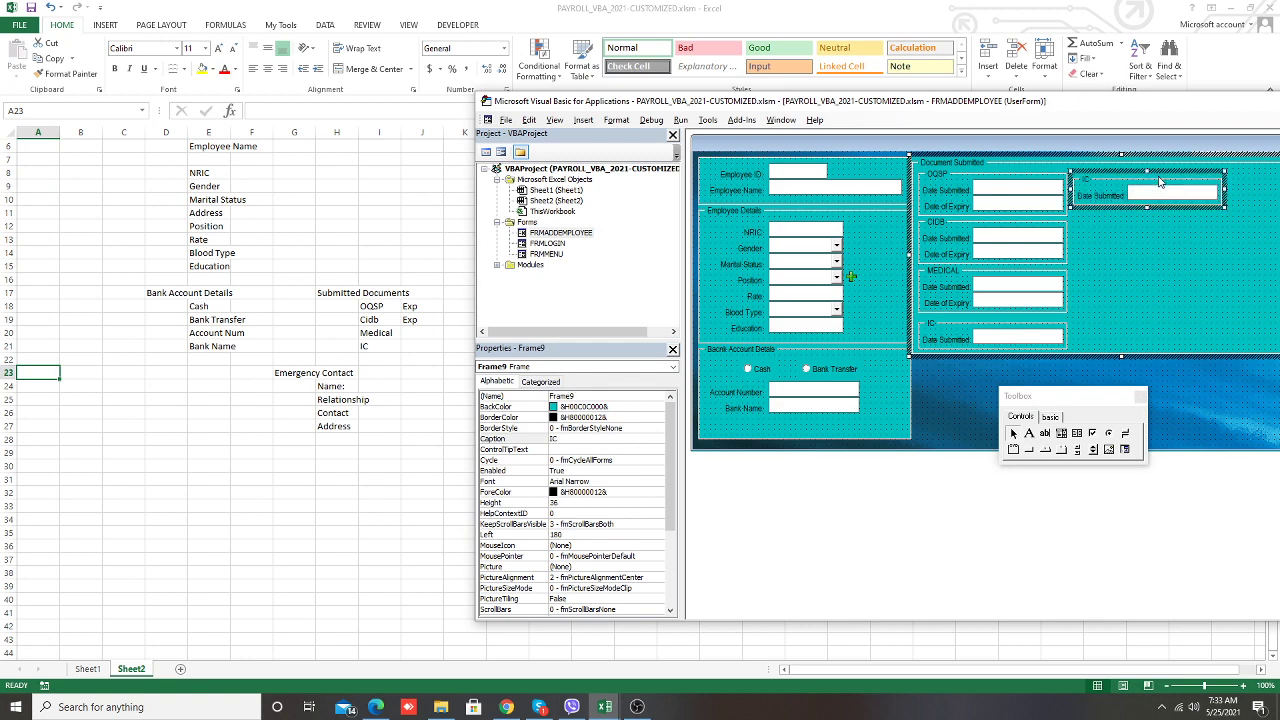
pyautogui.click(1158, 177)
pyautogui.click(1160, 176)
pyautogui.moveTo(1160, 168)
pyautogui.mouseDown()
pyautogui.moveTo(1151, 260)
pyautogui.moveTo(1184, 215)
pyautogui.mouseUp()
pyautogui.click(1197, 256)
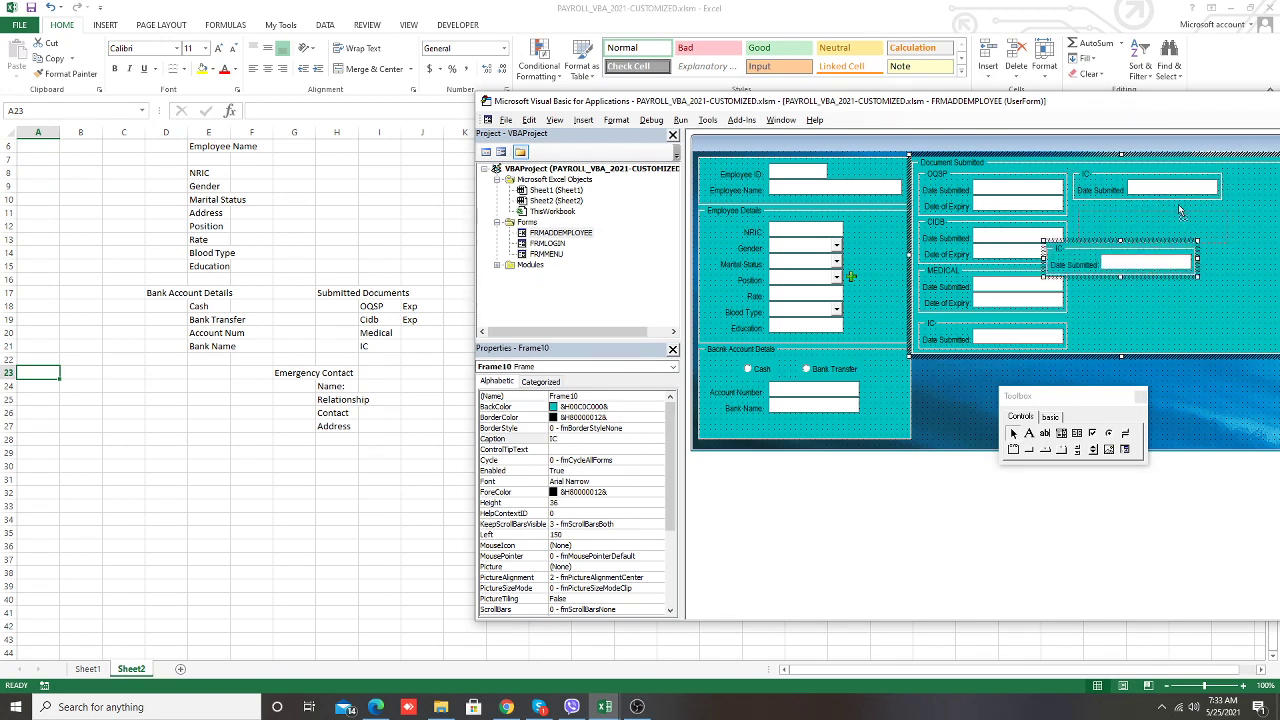
pyautogui.moveTo(1183, 214); pyautogui.dragTo(1180, 214)
pyautogui.click(1203, 312)
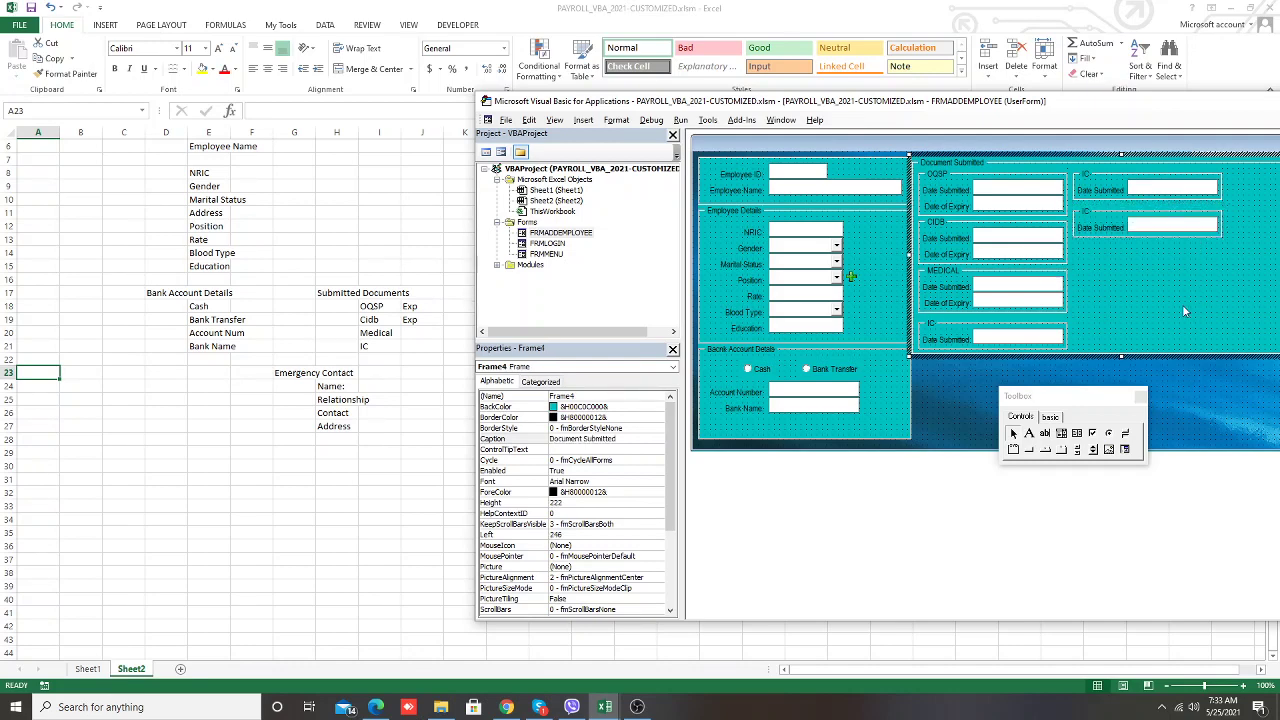
# Paste a third and fourth IC frame and align them under the others in that column
pyautogui.hotkey('ctrl', 'v')
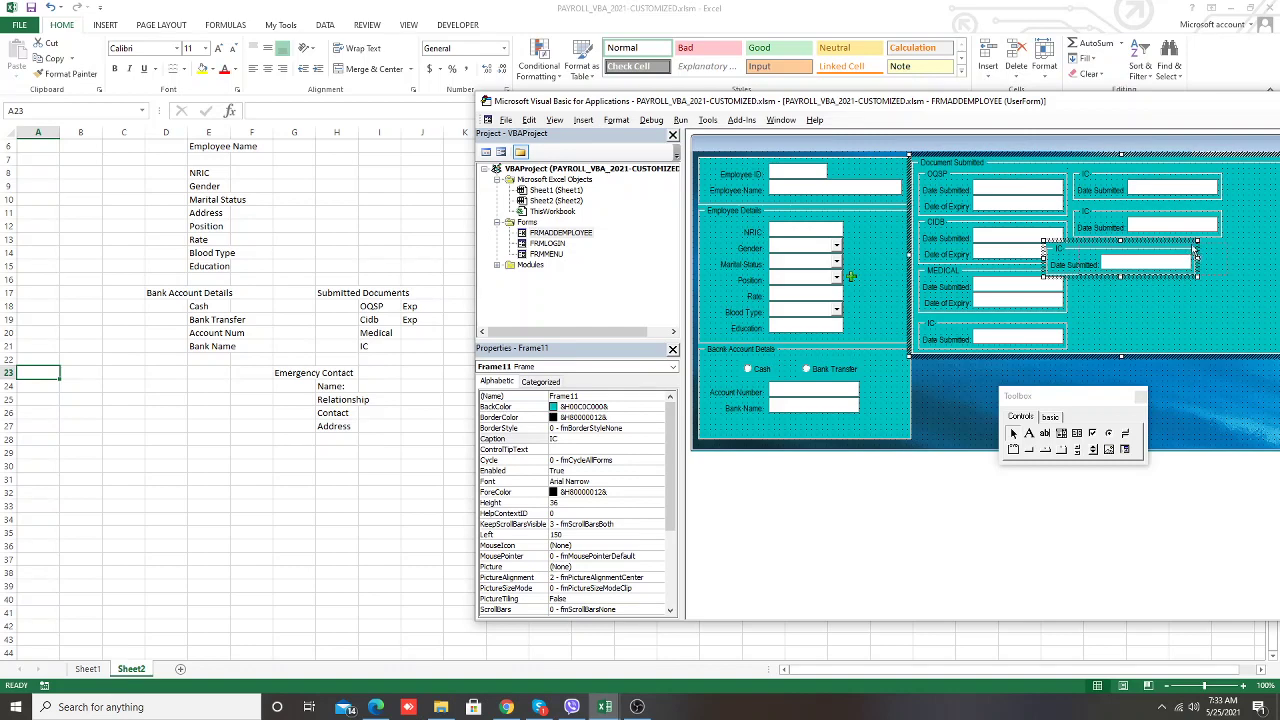
pyautogui.moveTo(1195, 252); pyautogui.dragTo(1218, 256)
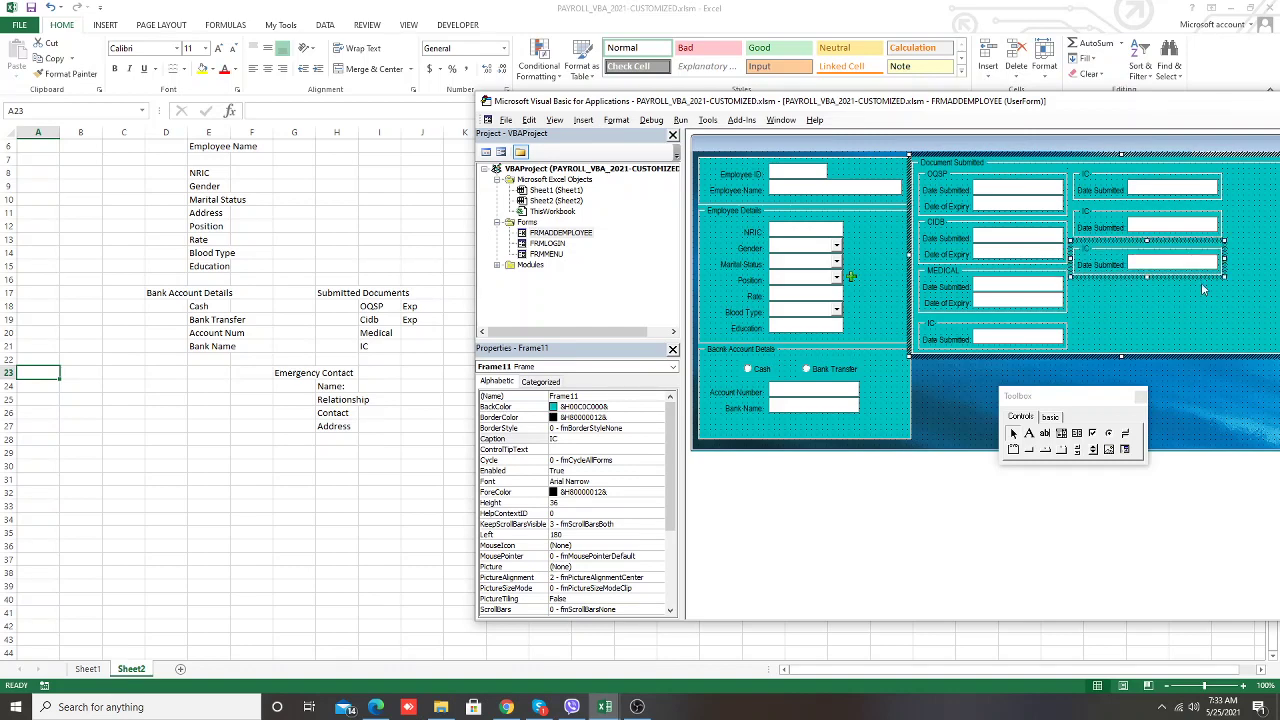
pyautogui.click(1207, 335)
pyautogui.hotkey('ctrl', 'v')
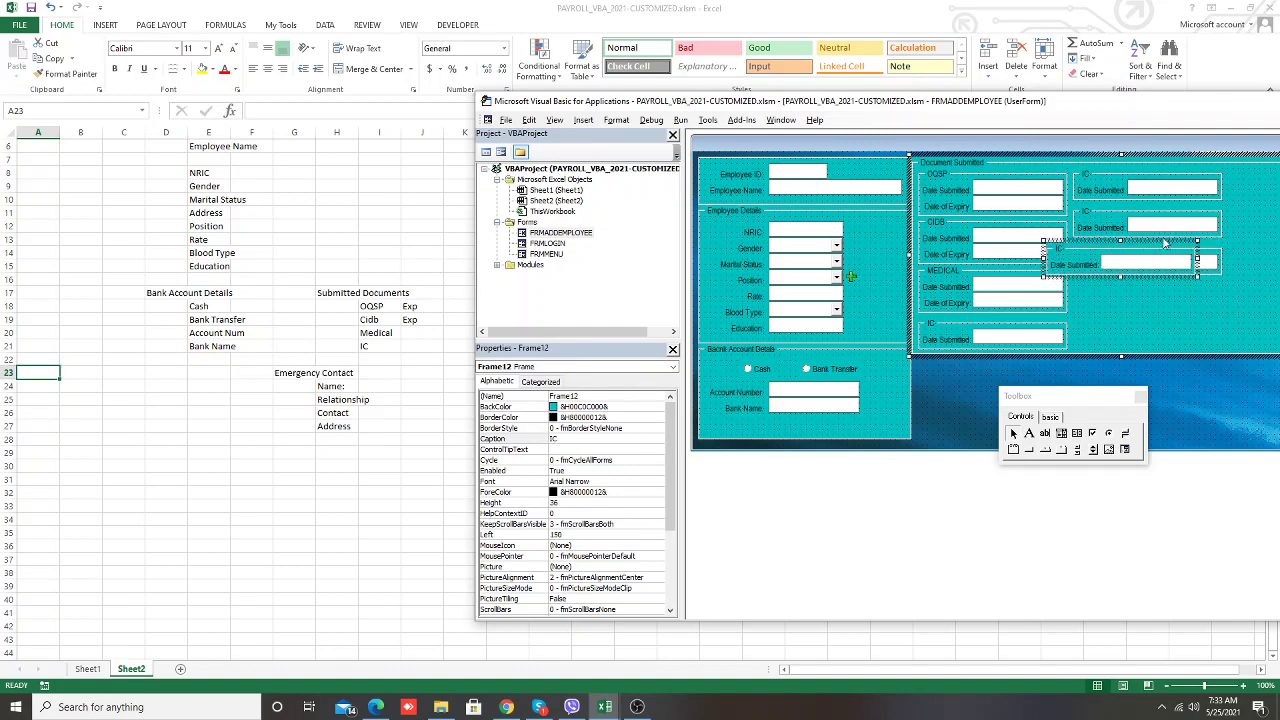
pyautogui.moveTo(1165, 240)
pyautogui.mouseDown()
pyautogui.moveTo(1195, 290)
pyautogui.moveTo(1186, 278)
pyautogui.mouseUp()
pyautogui.click(1193, 344)
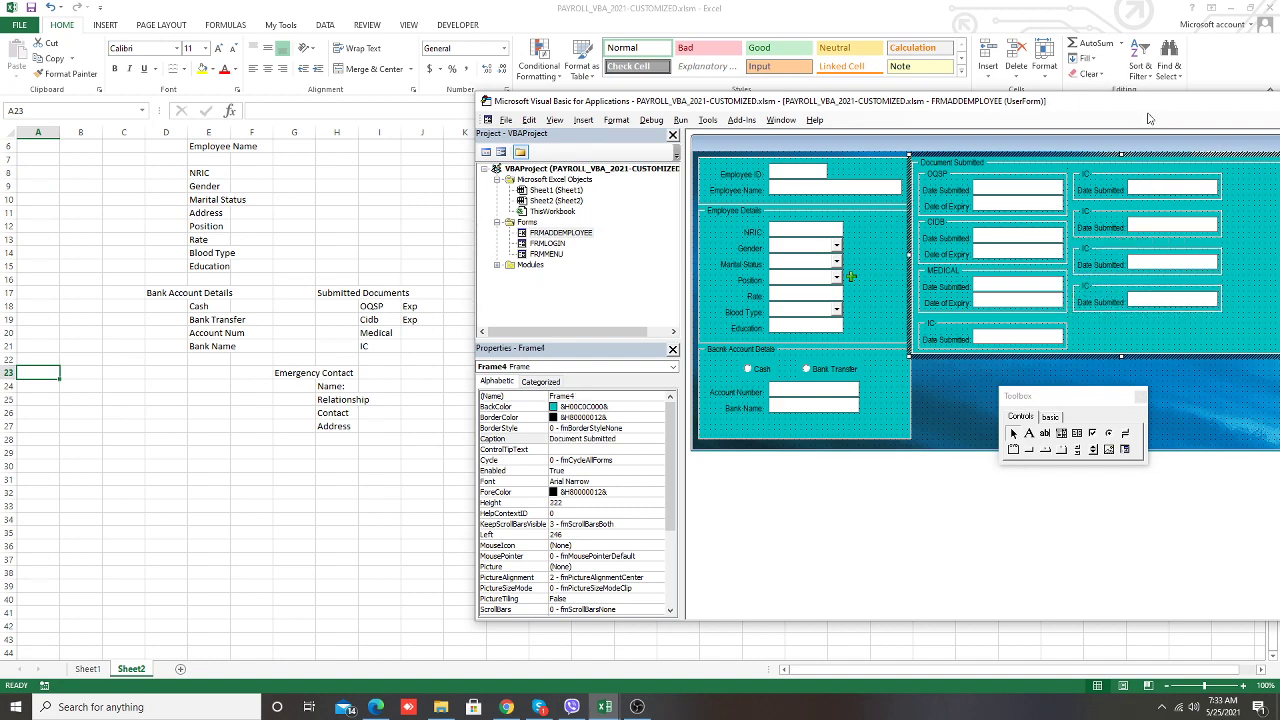
pyautogui.moveTo(1150, 112); pyautogui.dragTo(972, 124)
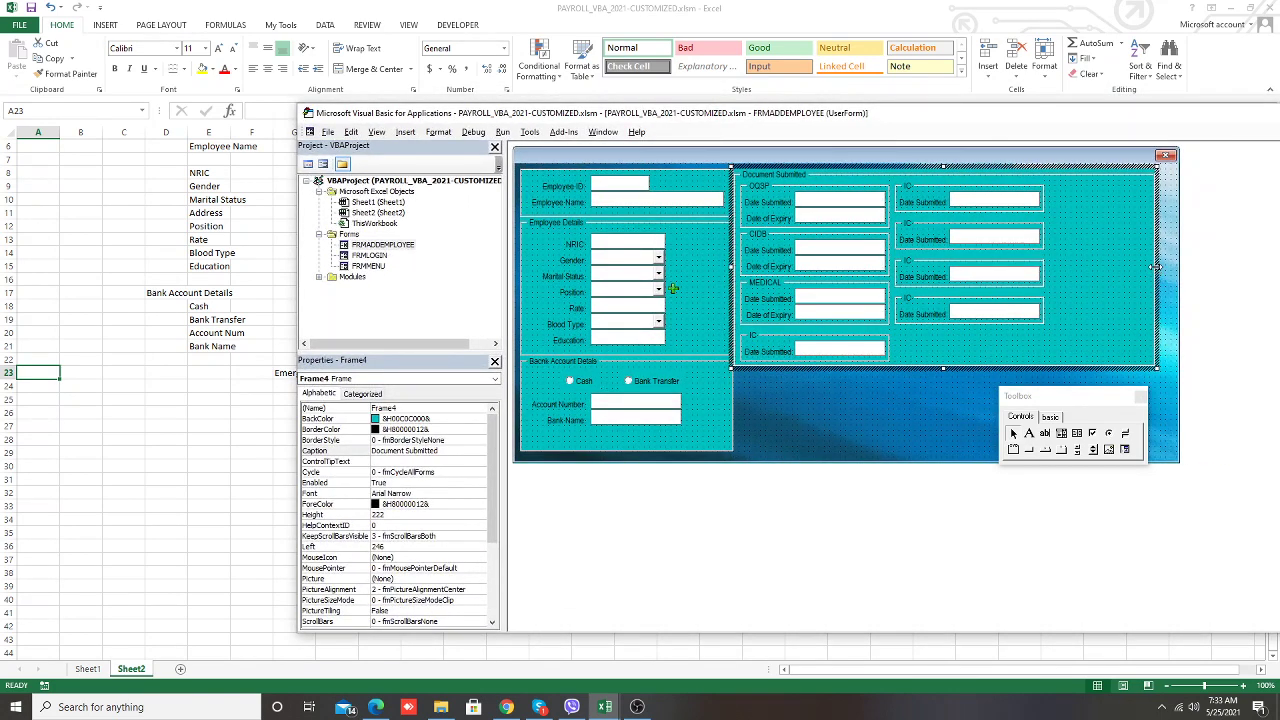
# Narrow the Document Submitted frame so it just fits its two columns
pyautogui.moveTo(1155, 270); pyautogui.dragTo(1052, 297)
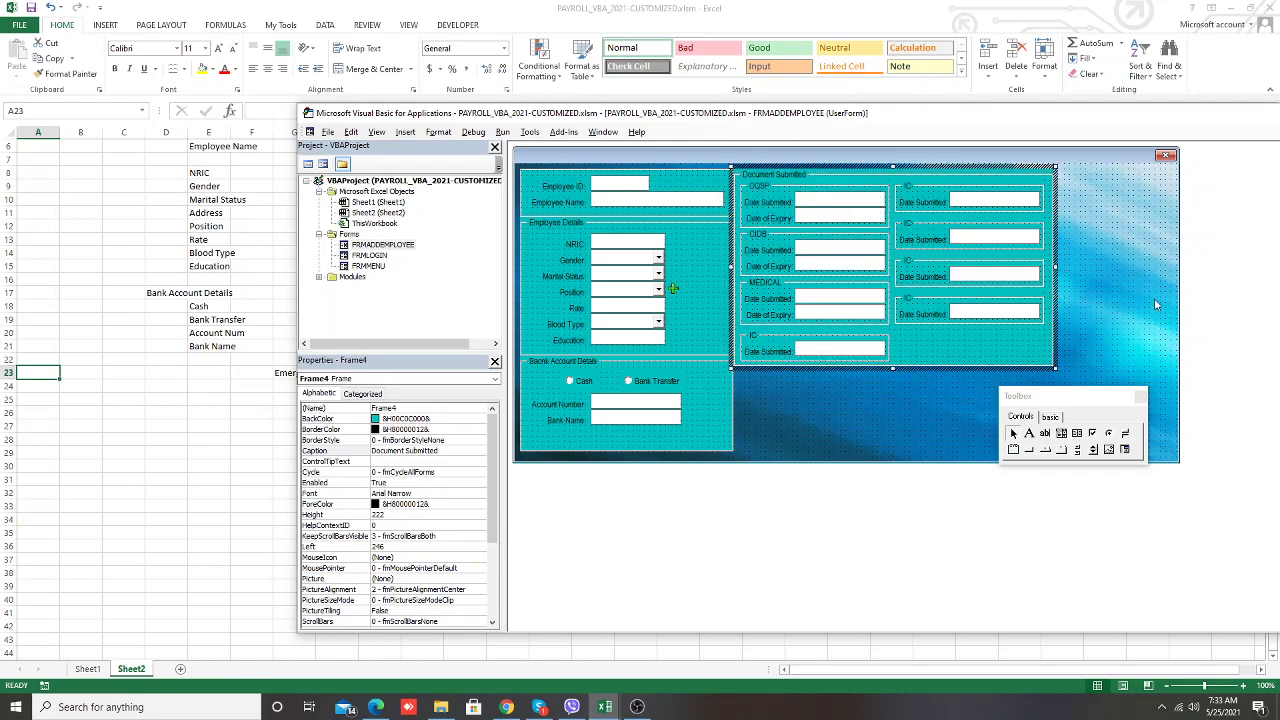
pyautogui.click(1154, 298)
pyautogui.moveTo(921, 121); pyautogui.dragTo(1163, 79)
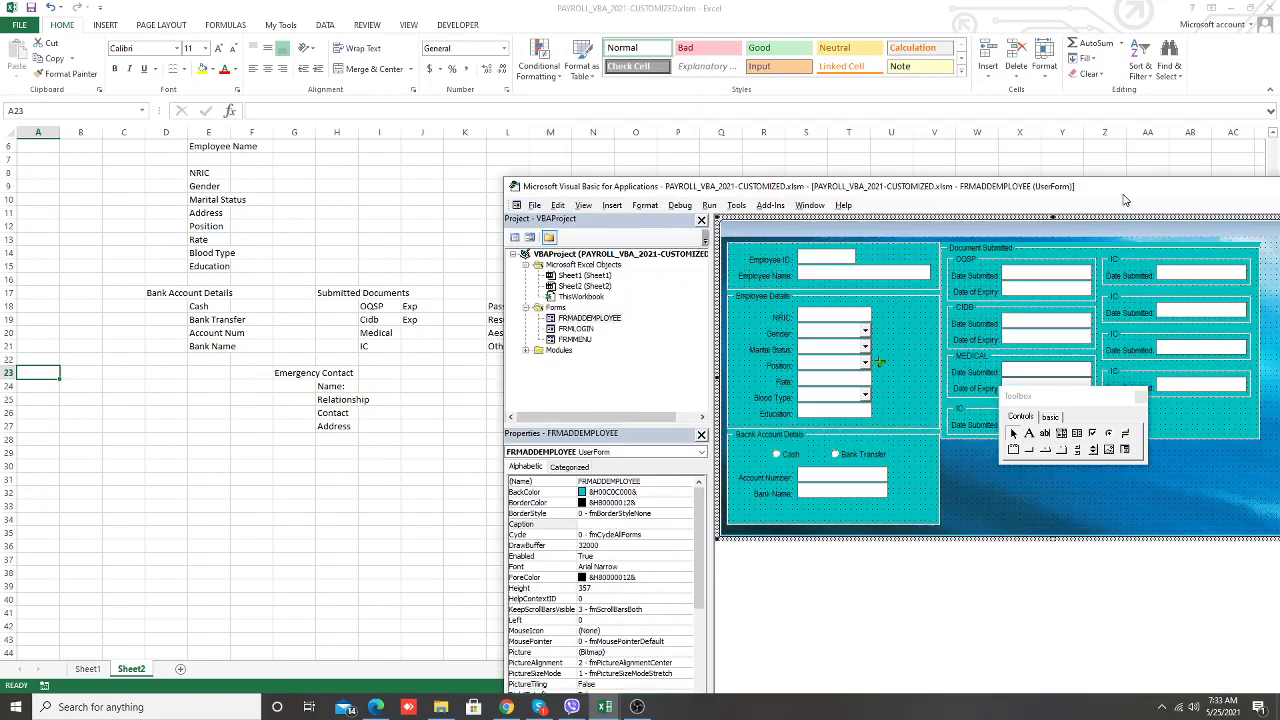
pyautogui.moveTo(1163, 79); pyautogui.dragTo(748, 342)
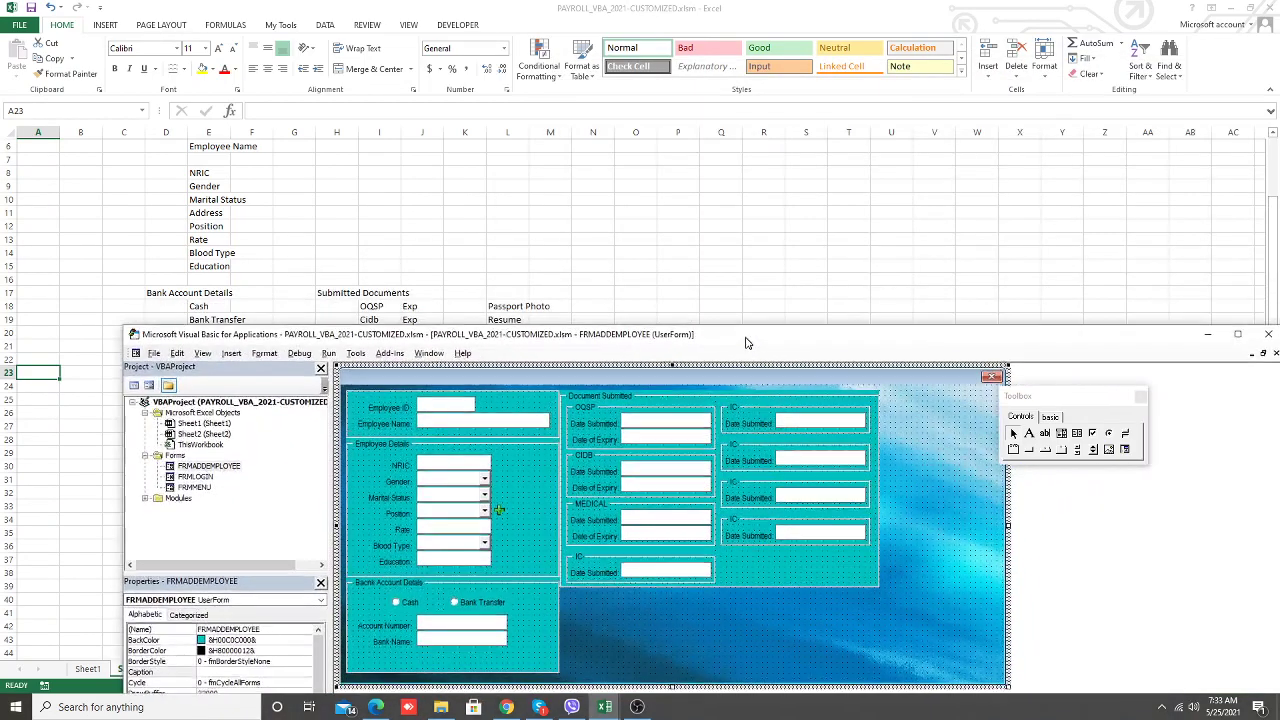
pyautogui.click(741, 413)
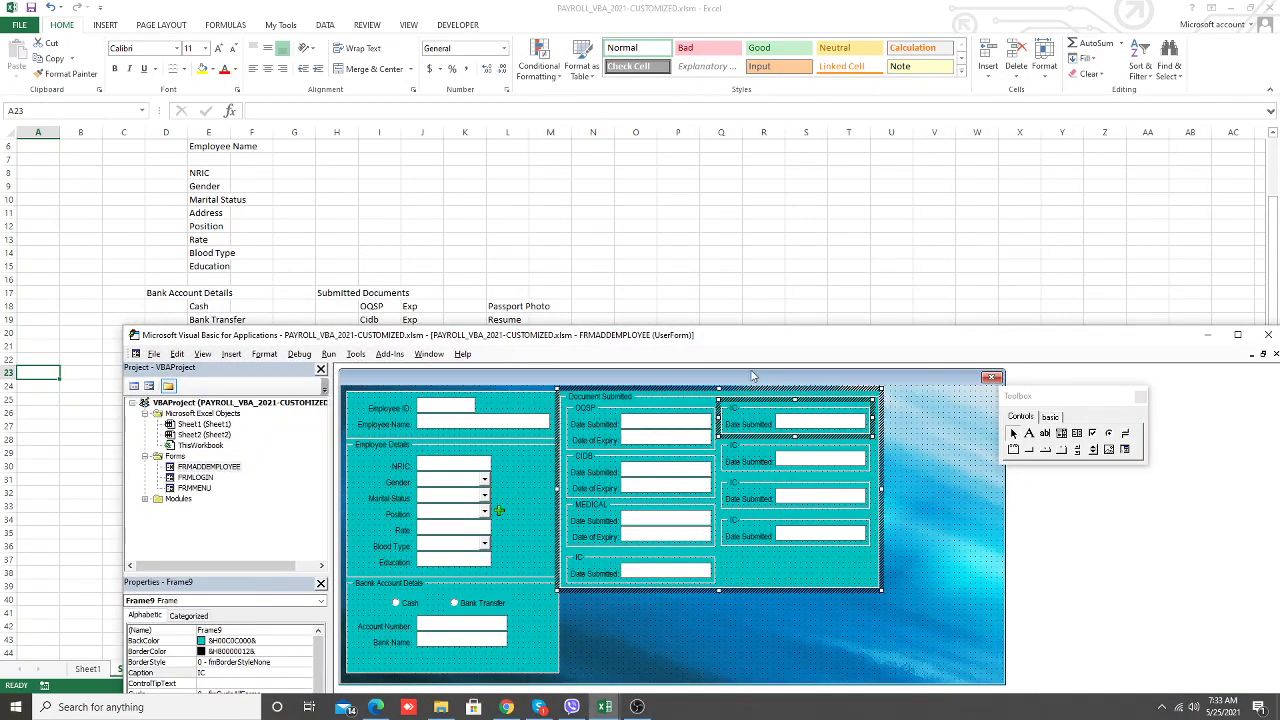
# Maximize, restore and resize the editor window so the form shows fully
pyautogui.moveTo(908, 336); pyautogui.dragTo(1090, 2)
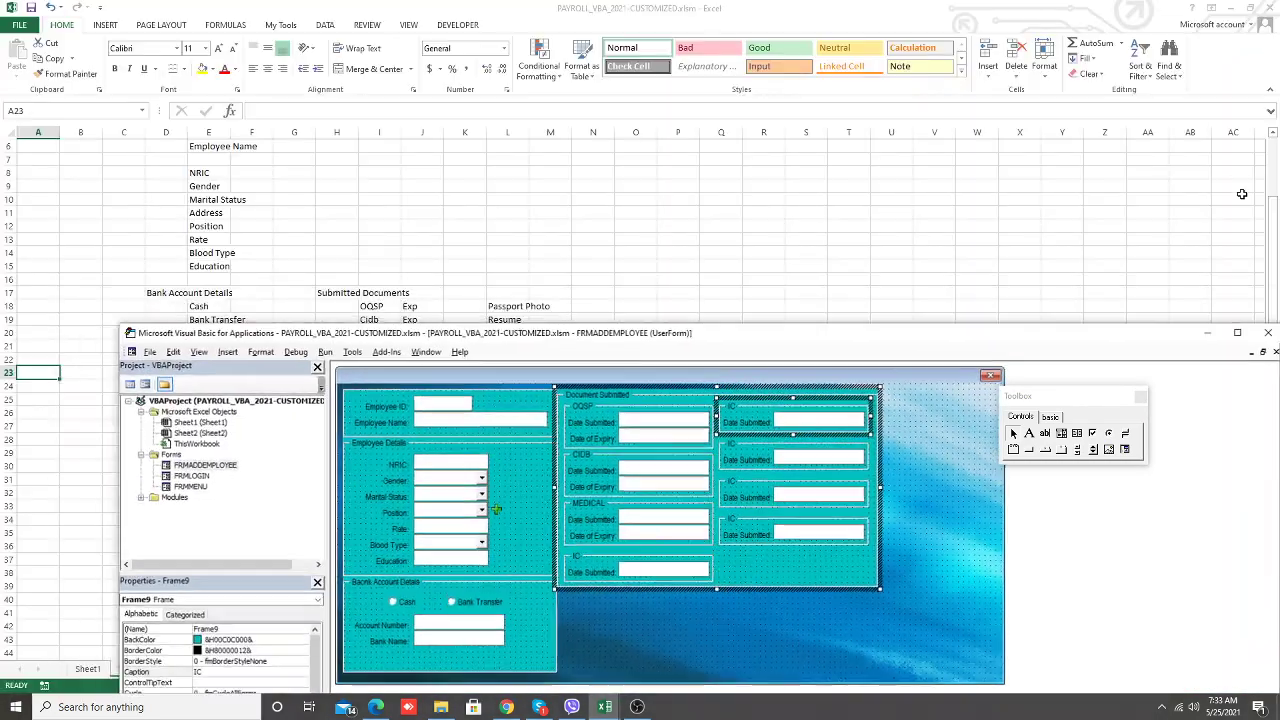
pyautogui.click(1232, 7)
pyautogui.moveTo(1090, 336); pyautogui.dragTo(1023, 121)
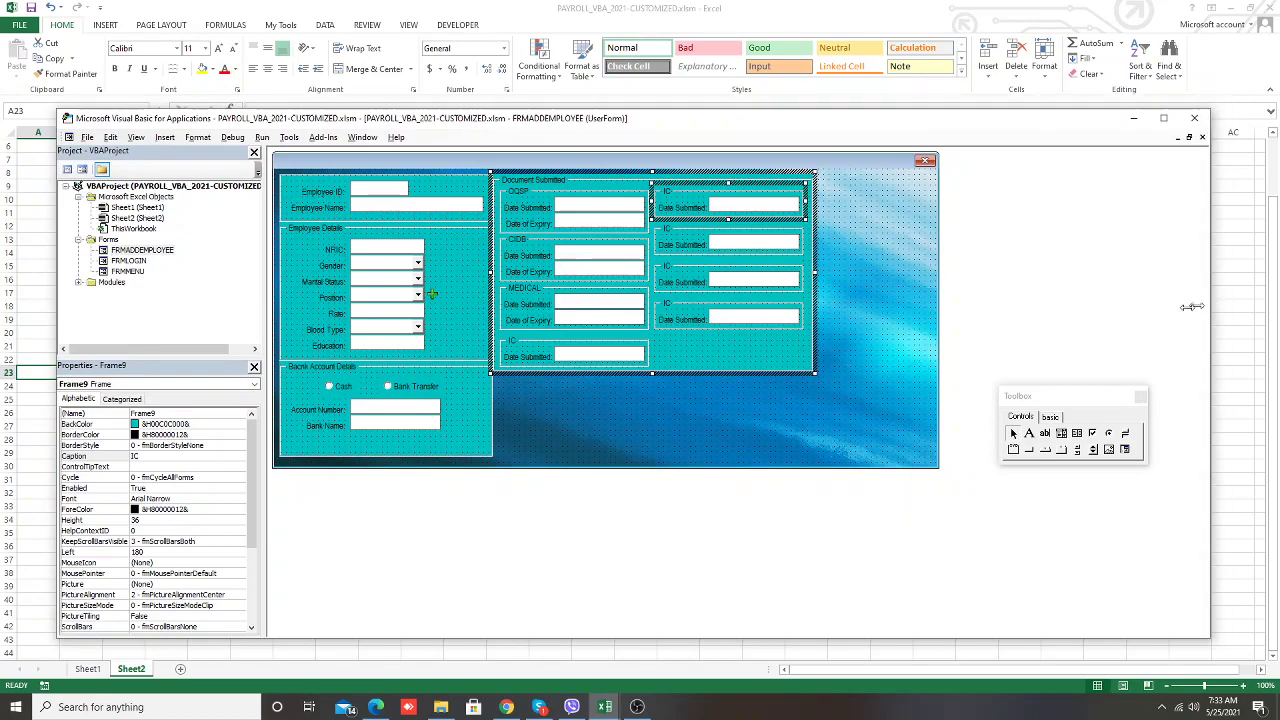
pyautogui.moveTo(1217, 306); pyautogui.dragTo(848, 396)
pyautogui.moveTo(635, 118); pyautogui.dragTo(1150, 132)
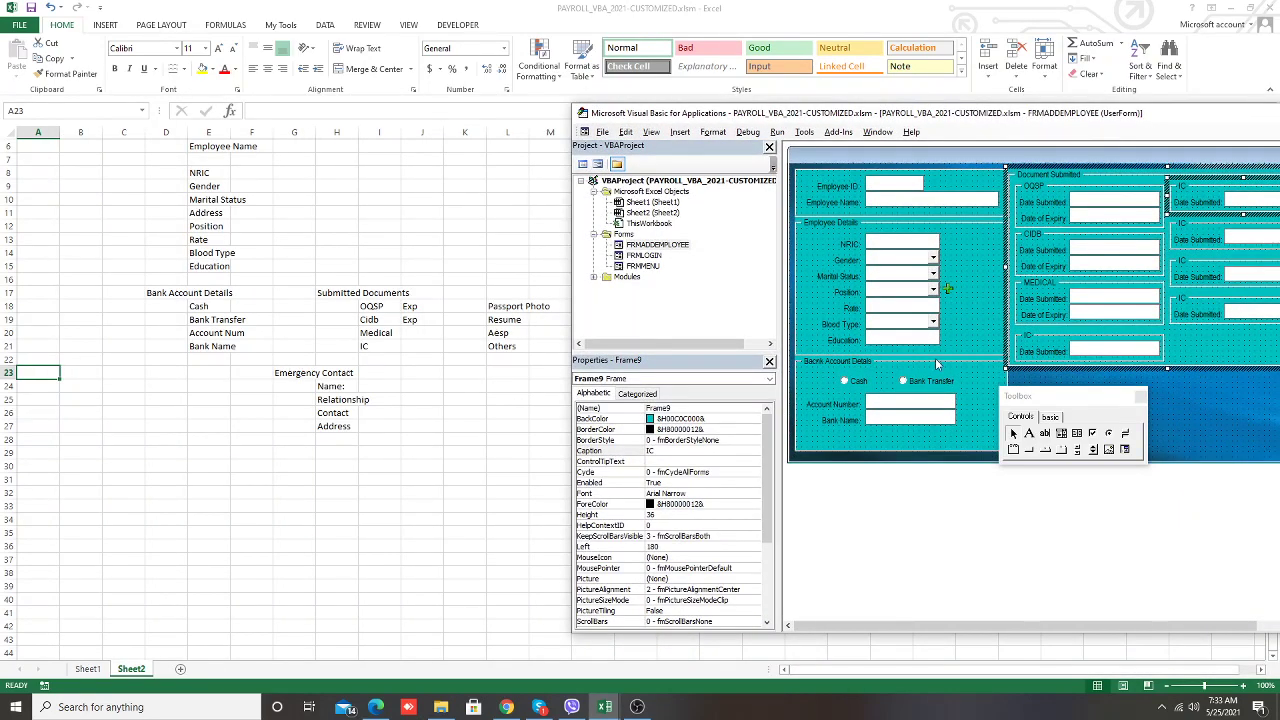
# Caption the right-column frames Passport, Resume, AESP and Others, top to bottom
pyautogui.click(670, 450)
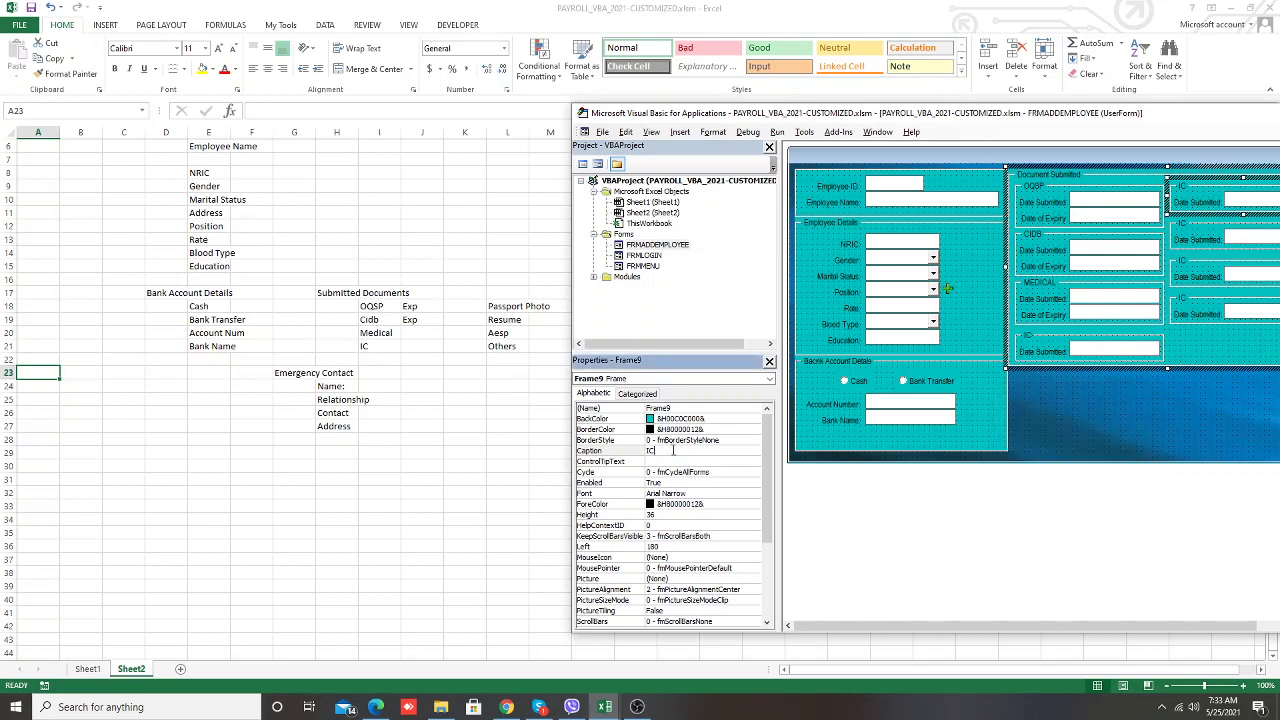
pyautogui.write('Passport')
pyautogui.click(1204, 234)
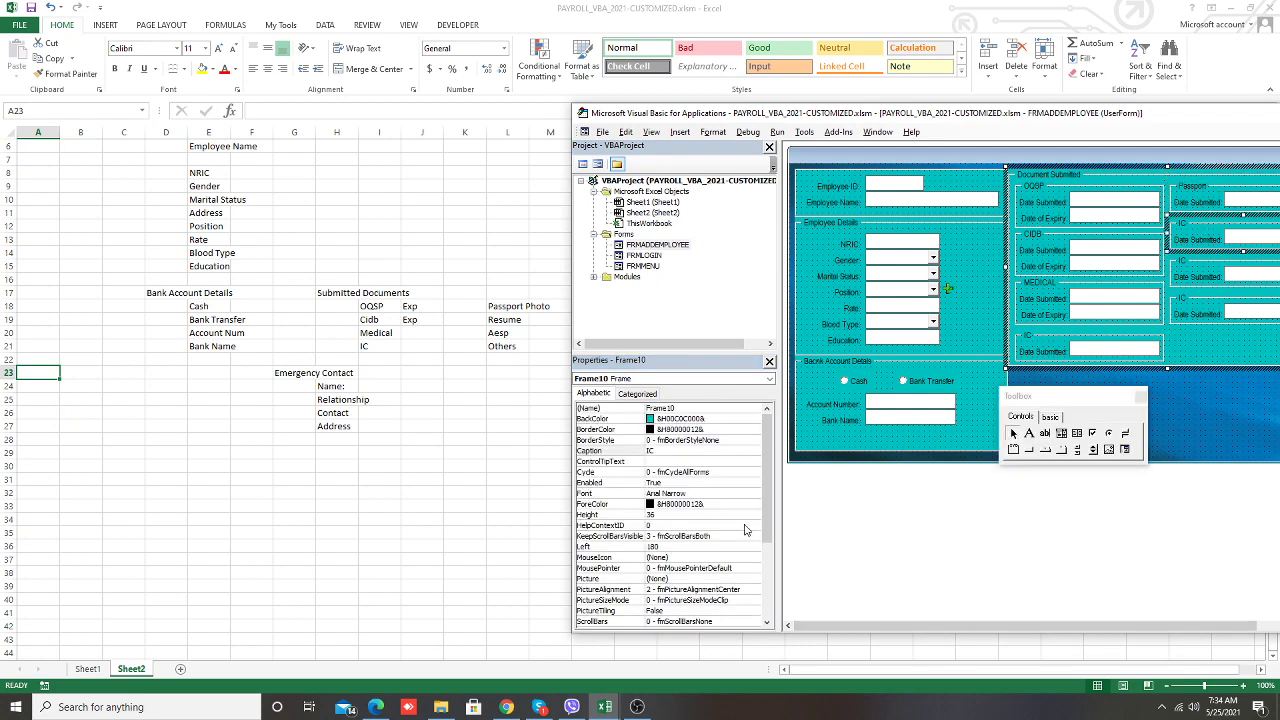
pyautogui.click(664, 451)
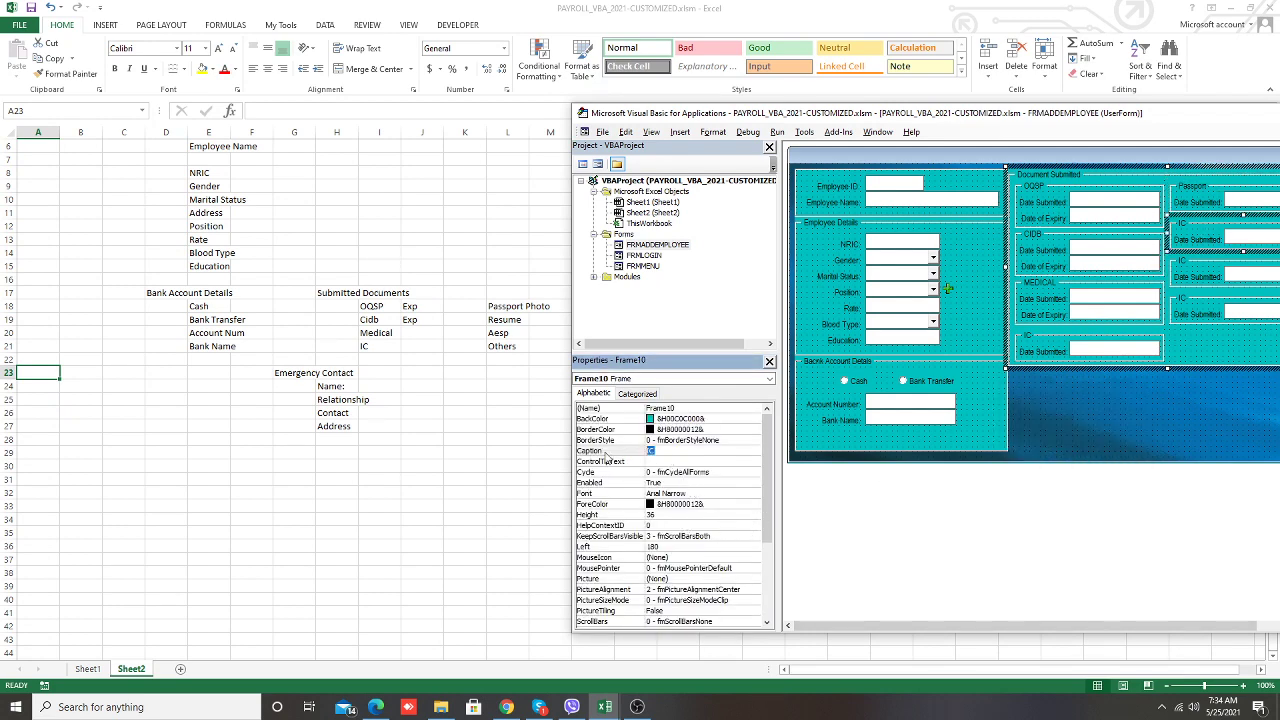
pyautogui.write('Res')
pyautogui.write('ume')
pyautogui.click(1173, 264)
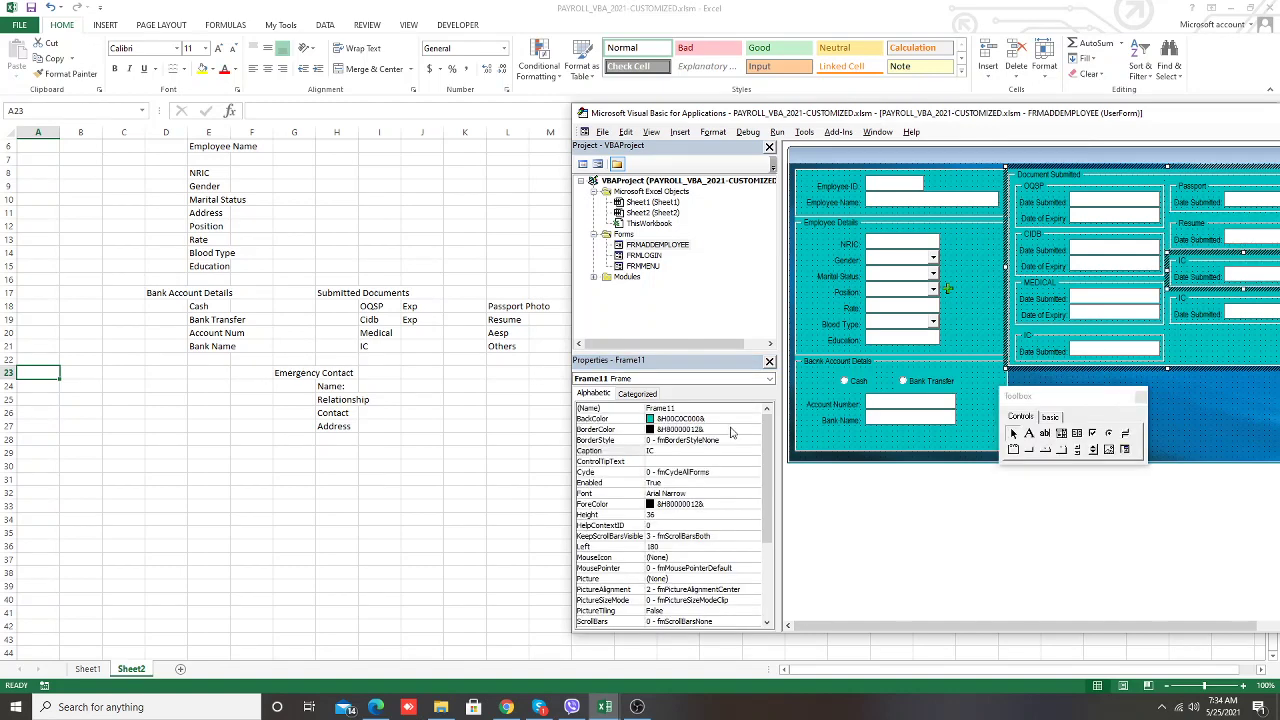
pyautogui.click(664, 451)
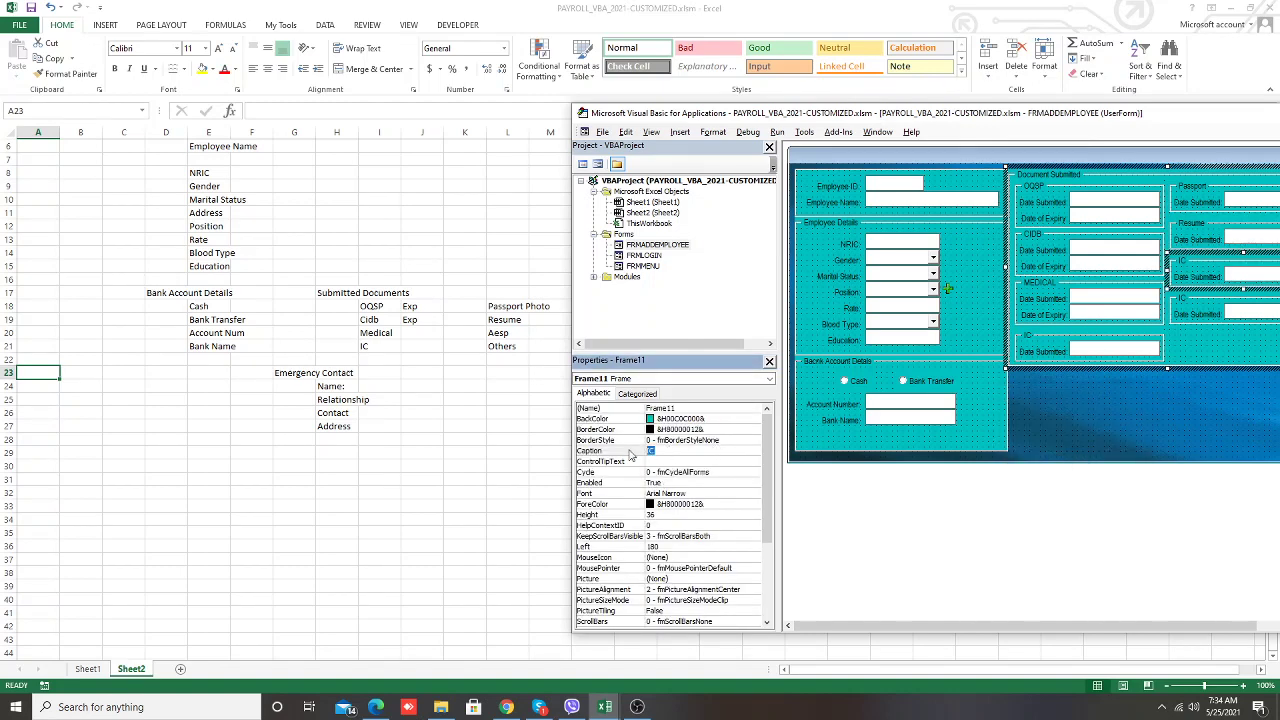
pyautogui.write('AESP')
pyautogui.click(1198, 332)
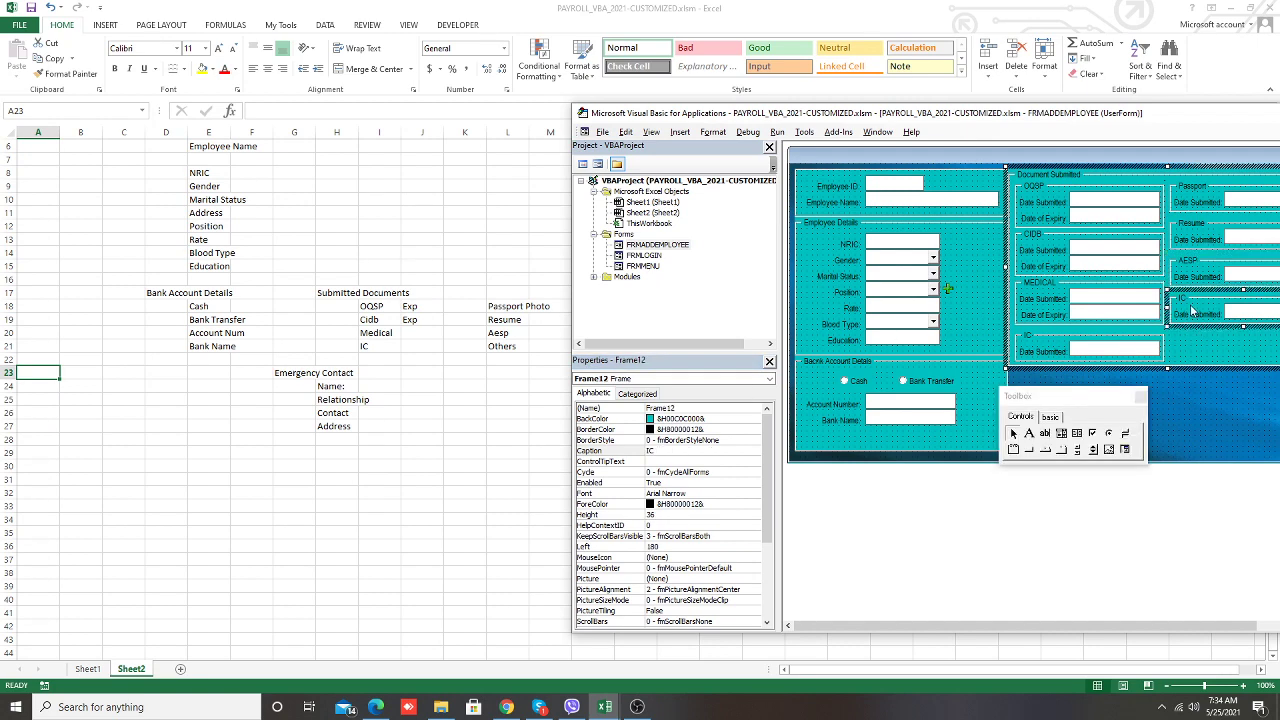
pyautogui.click(665, 451)
pyautogui.write('Others:')
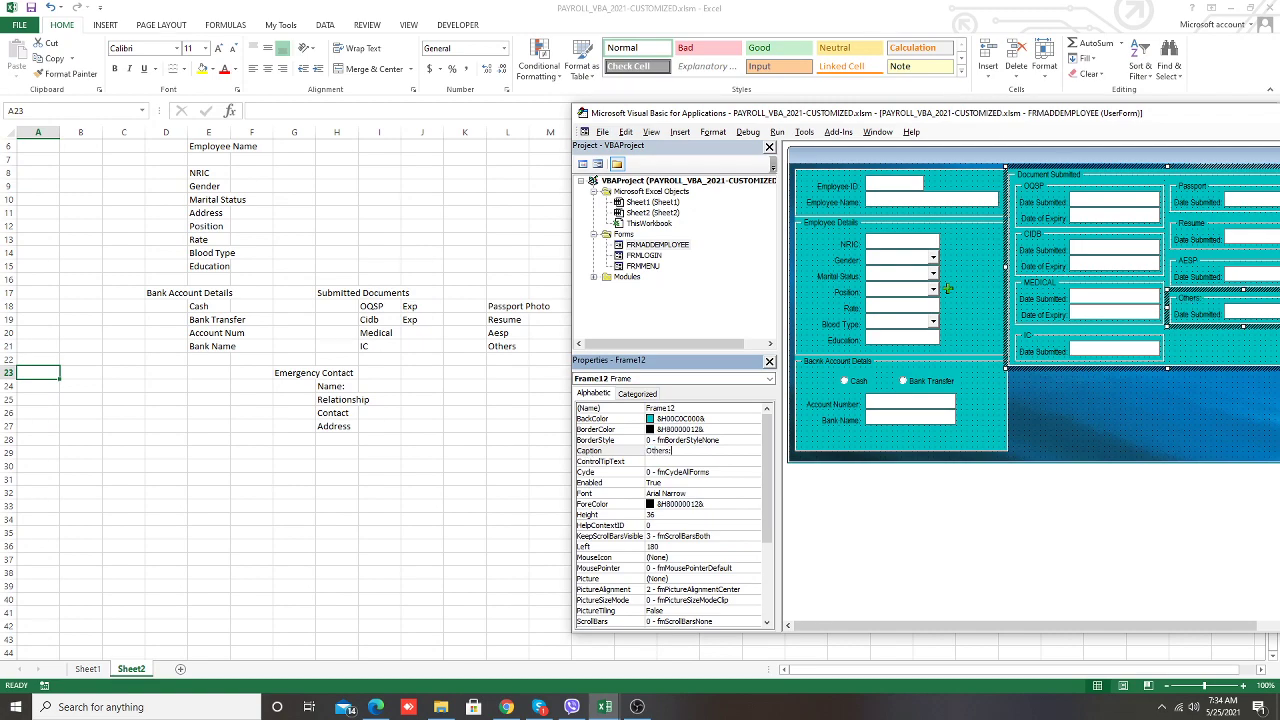
# Select the Caption text of the Date Submitted label in the Others frame
pyautogui.moveTo(1043, 112); pyautogui.dragTo(595, 109)
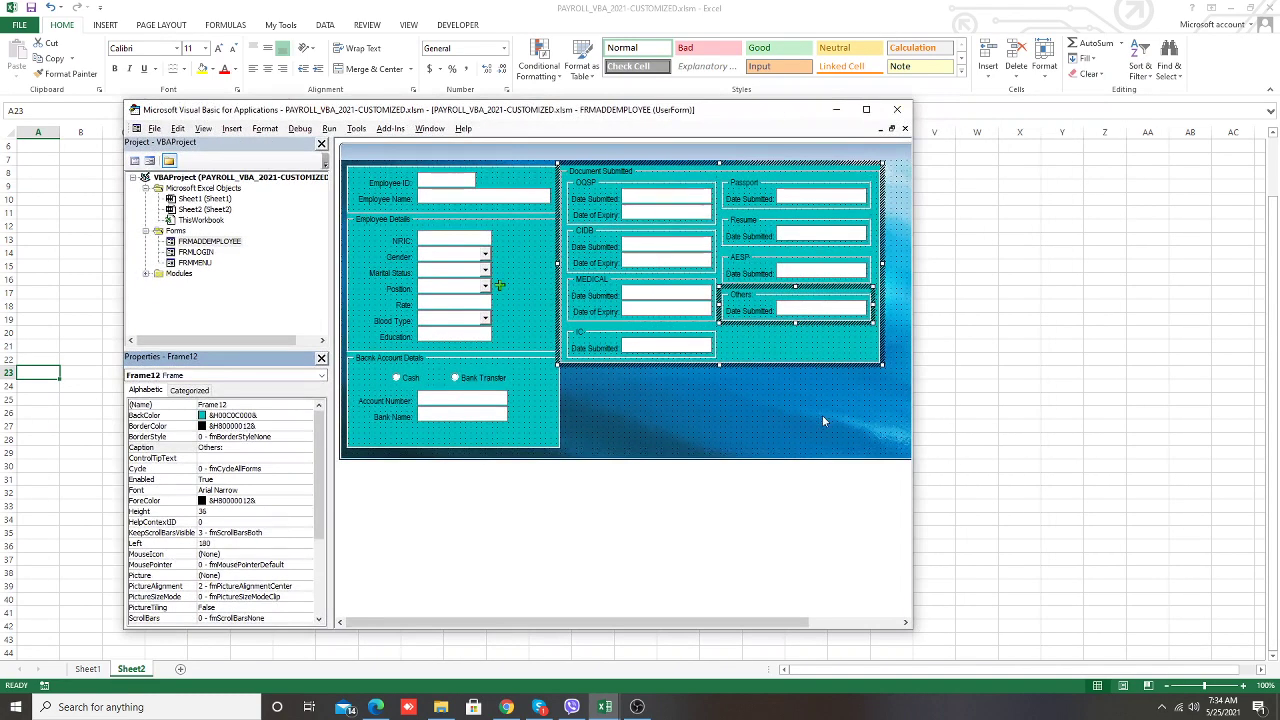
pyautogui.click(752, 310)
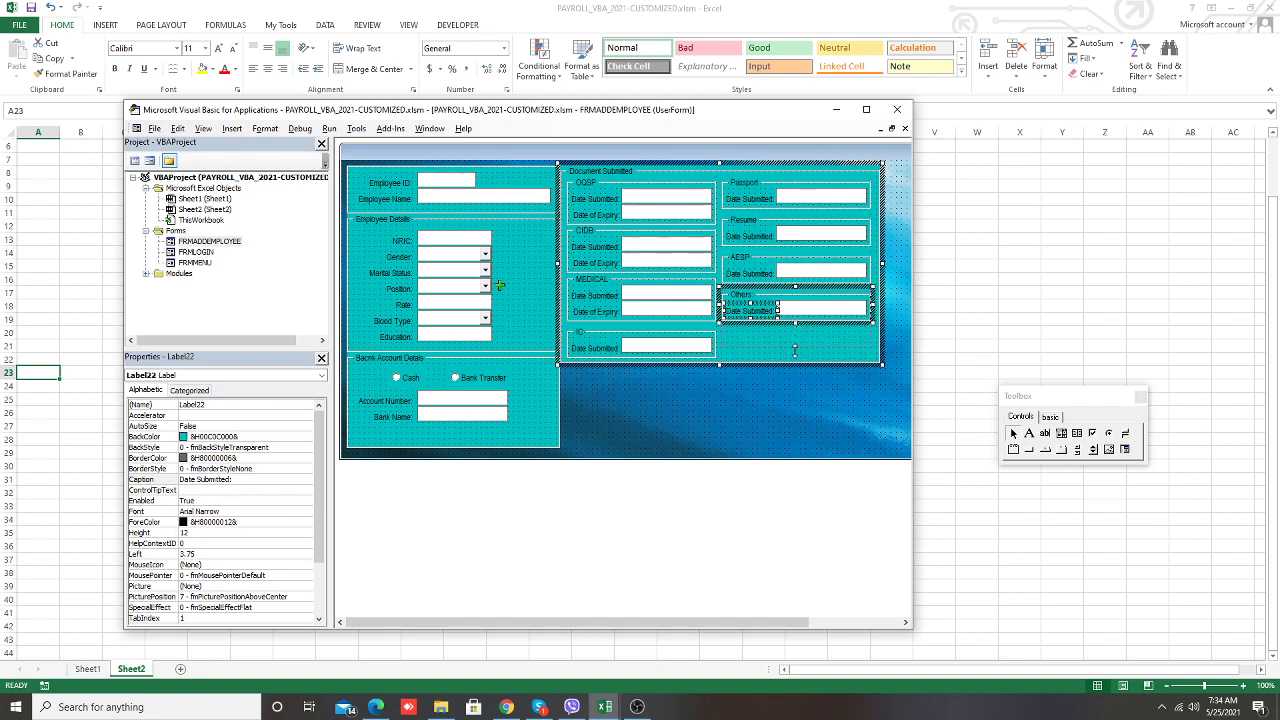
pyautogui.click(815, 410)
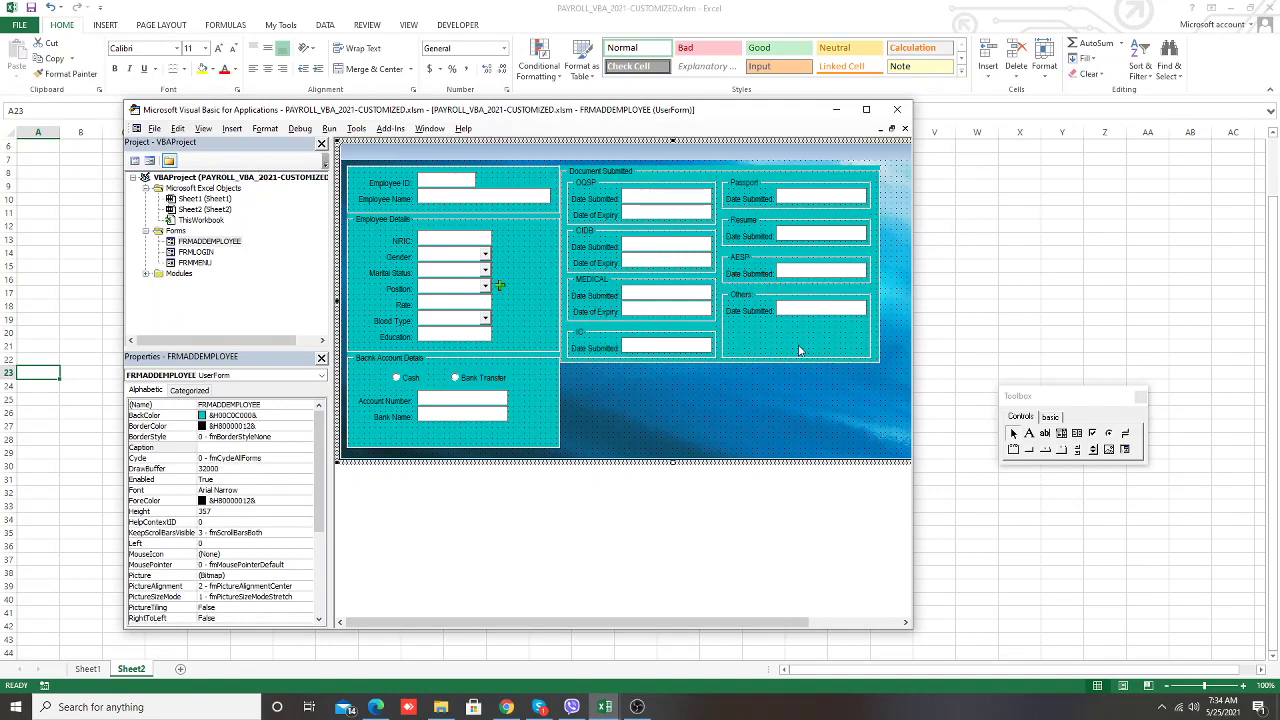
pyautogui.click(755, 312)
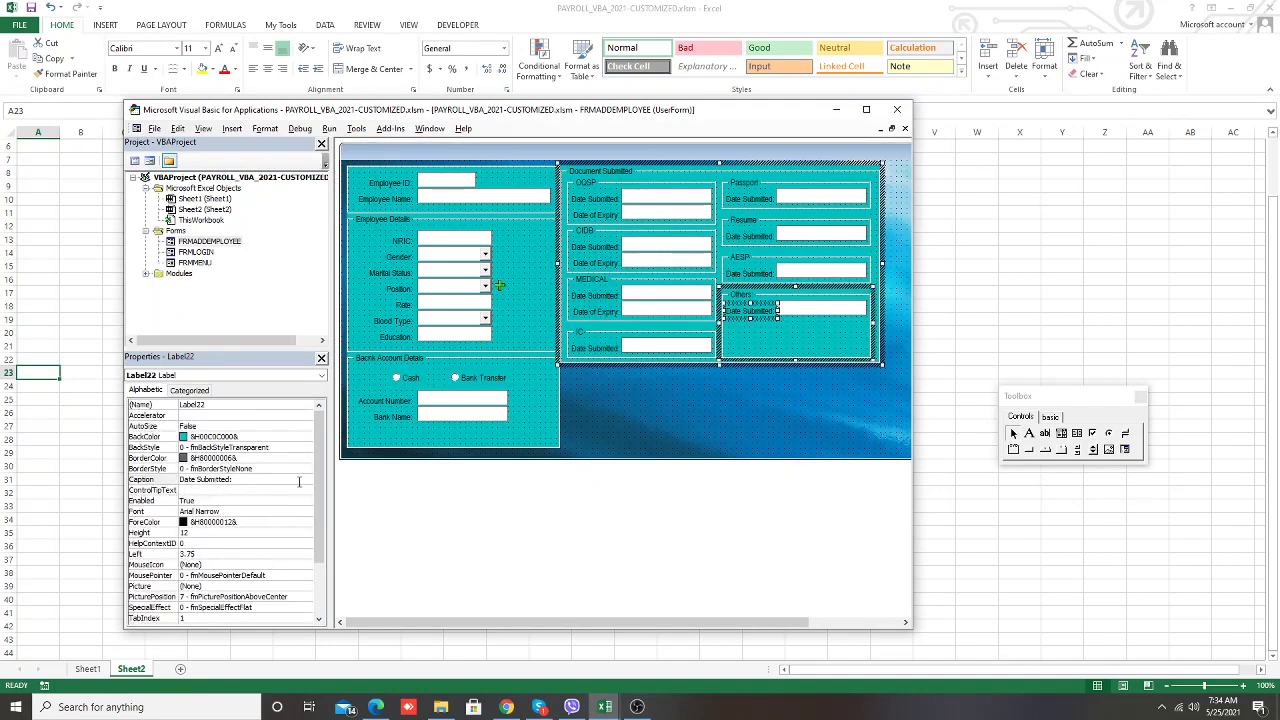
pyautogui.doubleClick(267, 479)
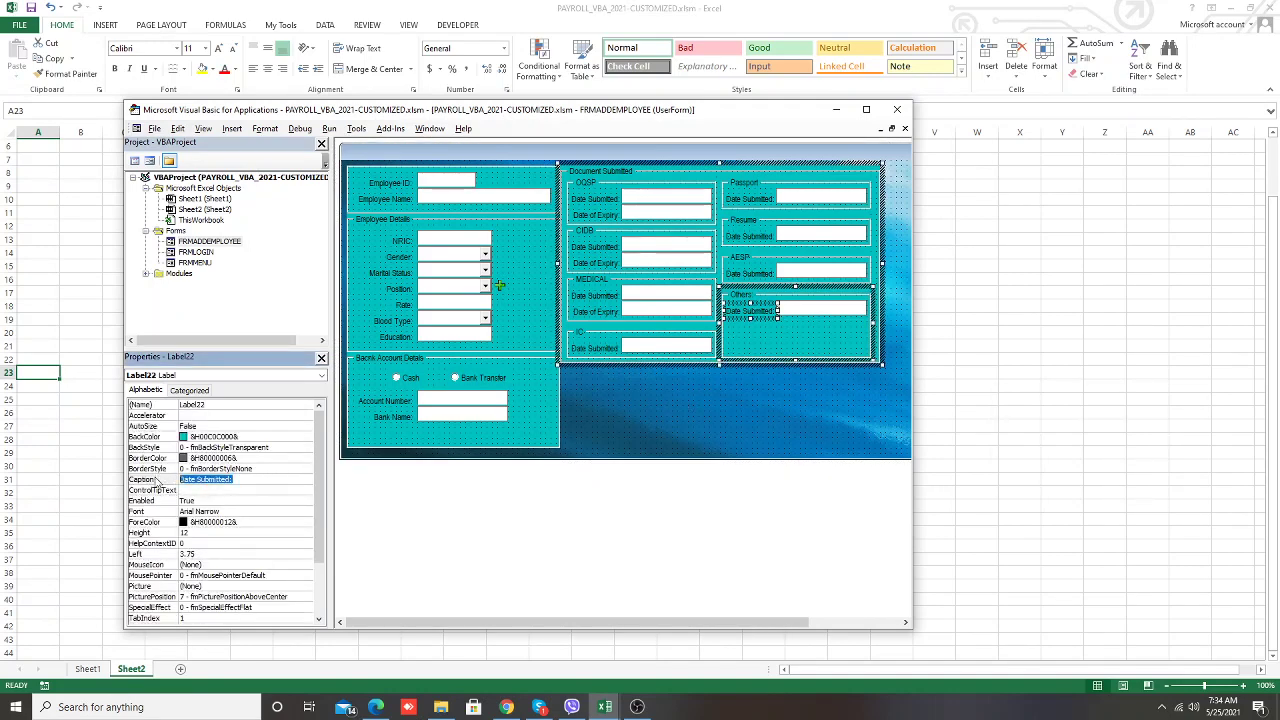
# Relabel the Others frame's Date Submitted label as 'Doc. Name:' and narrow it
pyautogui.write('Doc.')
pyautogui.write(' Name:')
pyautogui.click(776, 318)
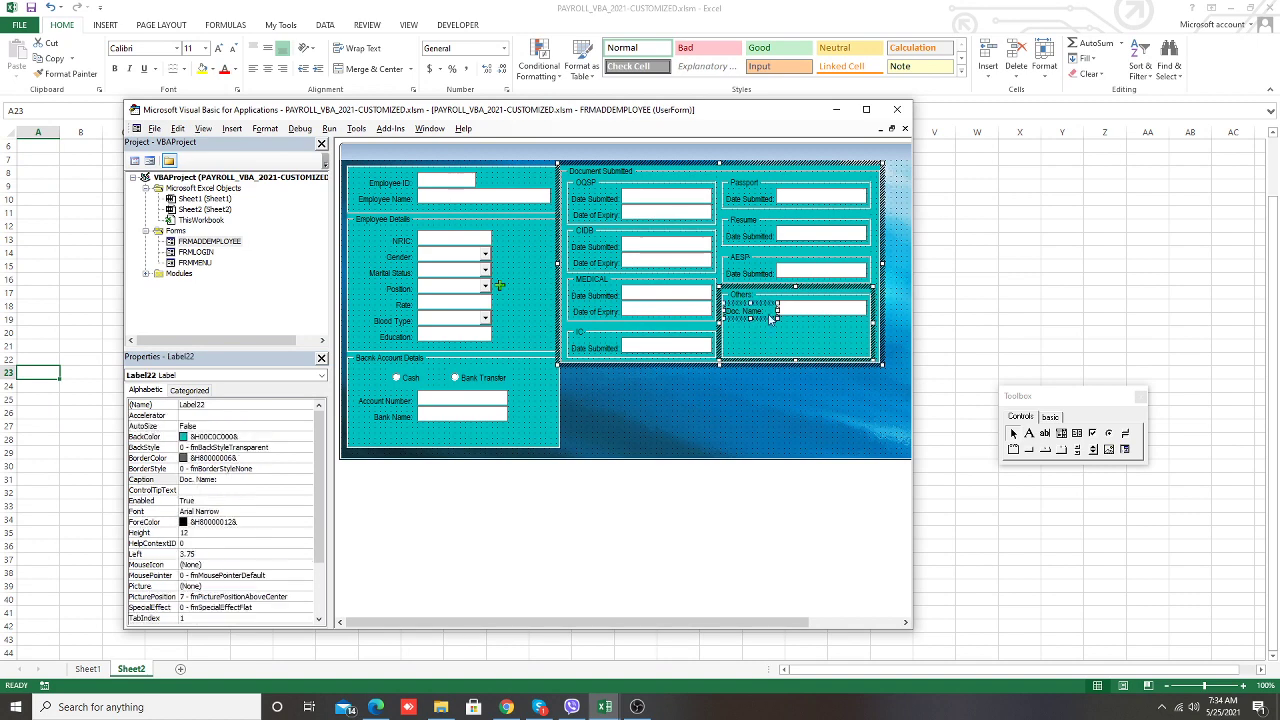
pyautogui.moveTo(779, 311); pyautogui.dragTo(766, 316)
# Duplicate the Doc. Name label and box into three rows within the Others frame
pyautogui.click(803, 340)
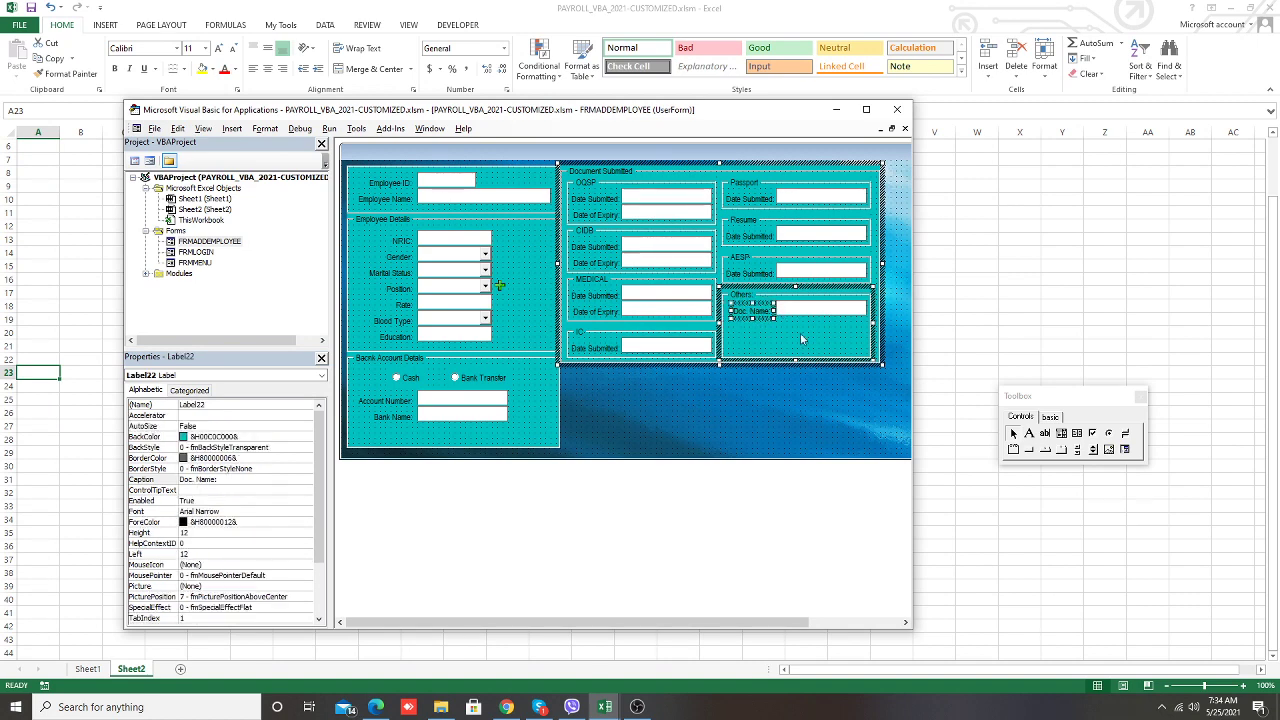
pyautogui.moveTo(754, 311); pyautogui.dragTo(816, 336)
pyautogui.hotkey('ctrl', 'c')
pyautogui.hotkey('ctrl', 'v')
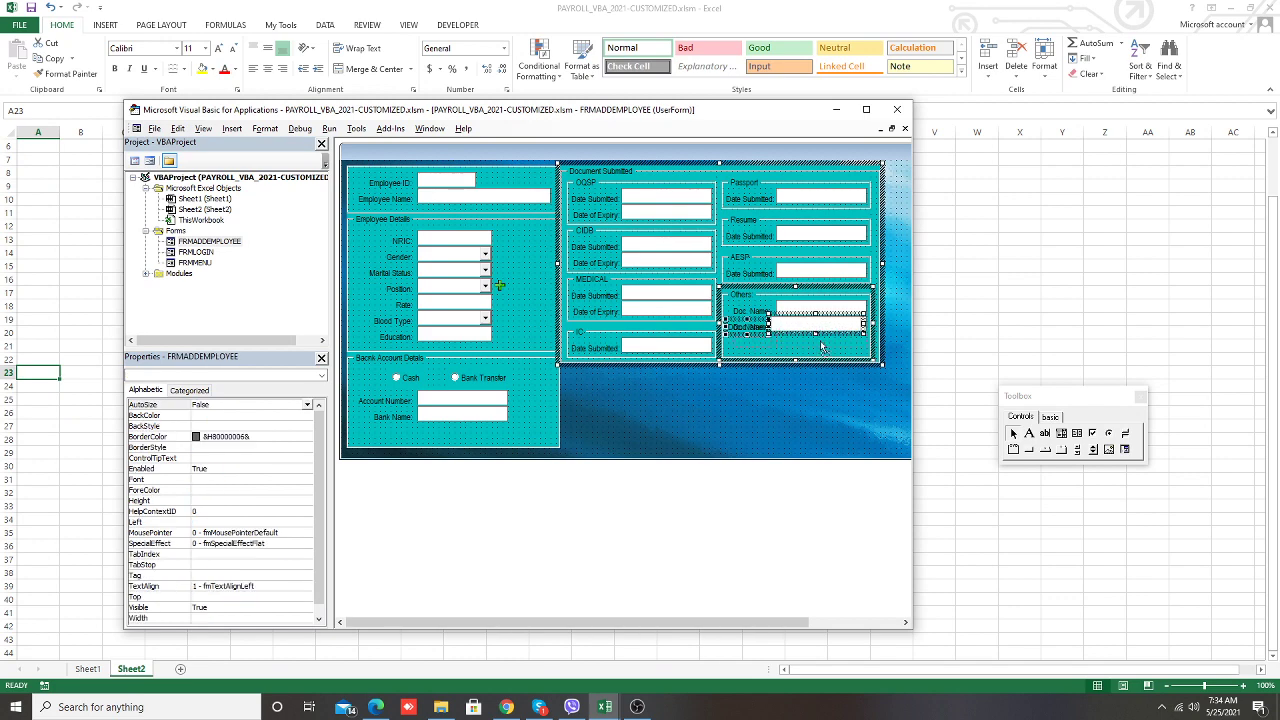
pyautogui.moveTo(821, 346); pyautogui.dragTo(835, 371)
pyautogui.click(835, 371)
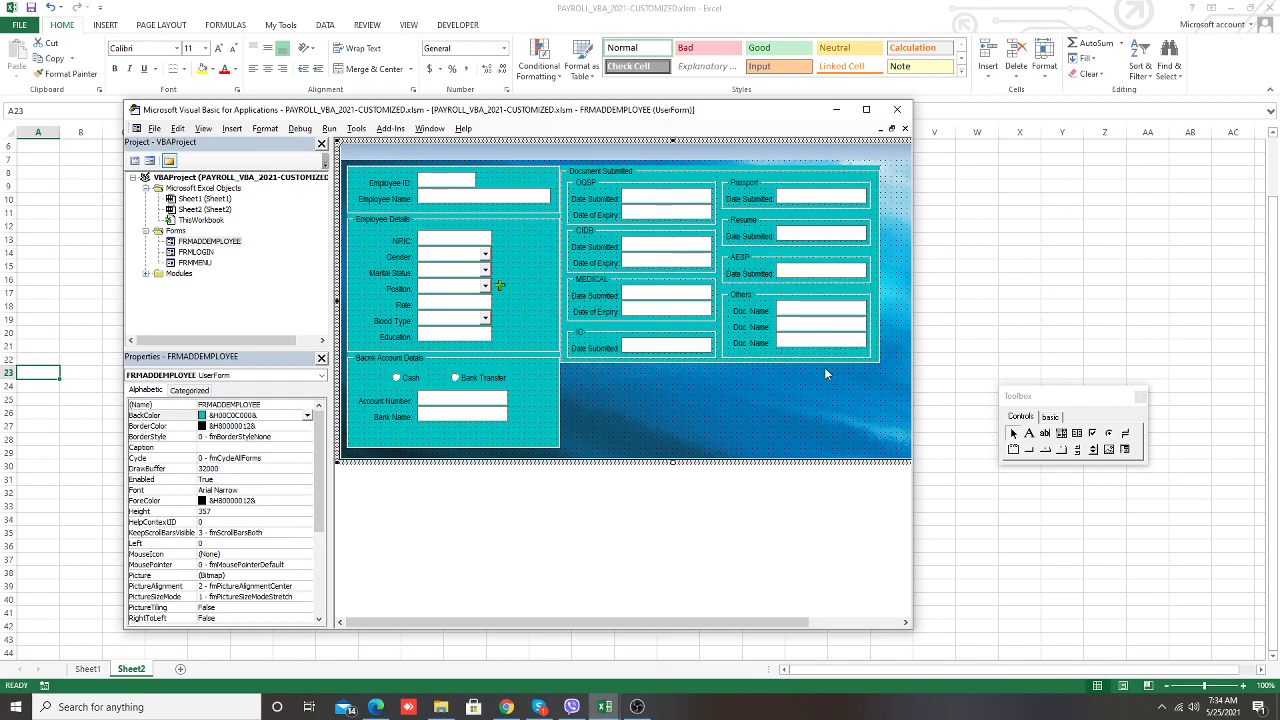
pyautogui.moveTo(721, 114)
pyautogui.mouseDown()
pyautogui.moveTo(912, 119)
pyautogui.moveTo(991, 101)
pyautogui.mouseUp()
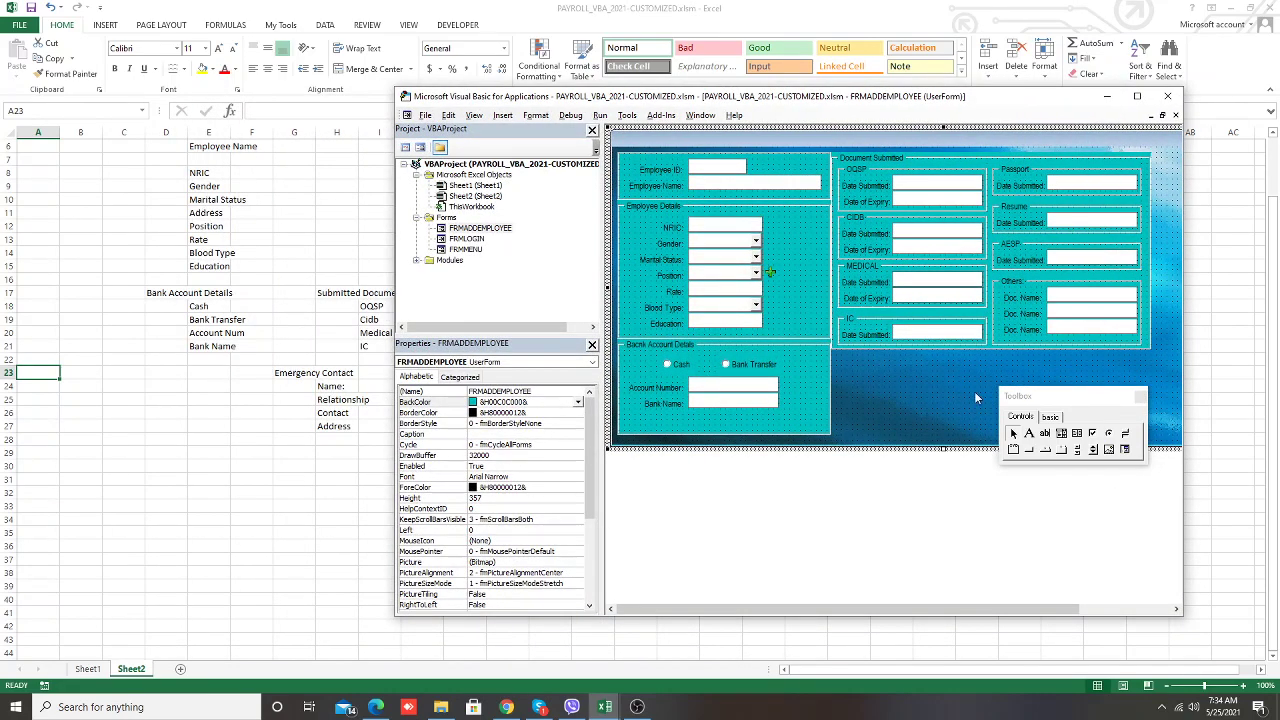
# Draw a new frame in the form's lower right beside the bank account details
pyautogui.moveTo(857, 97)
pyautogui.mouseDown()
pyautogui.moveTo(926, 121)
pyautogui.moveTo(908, 95)
pyautogui.mouseUp()
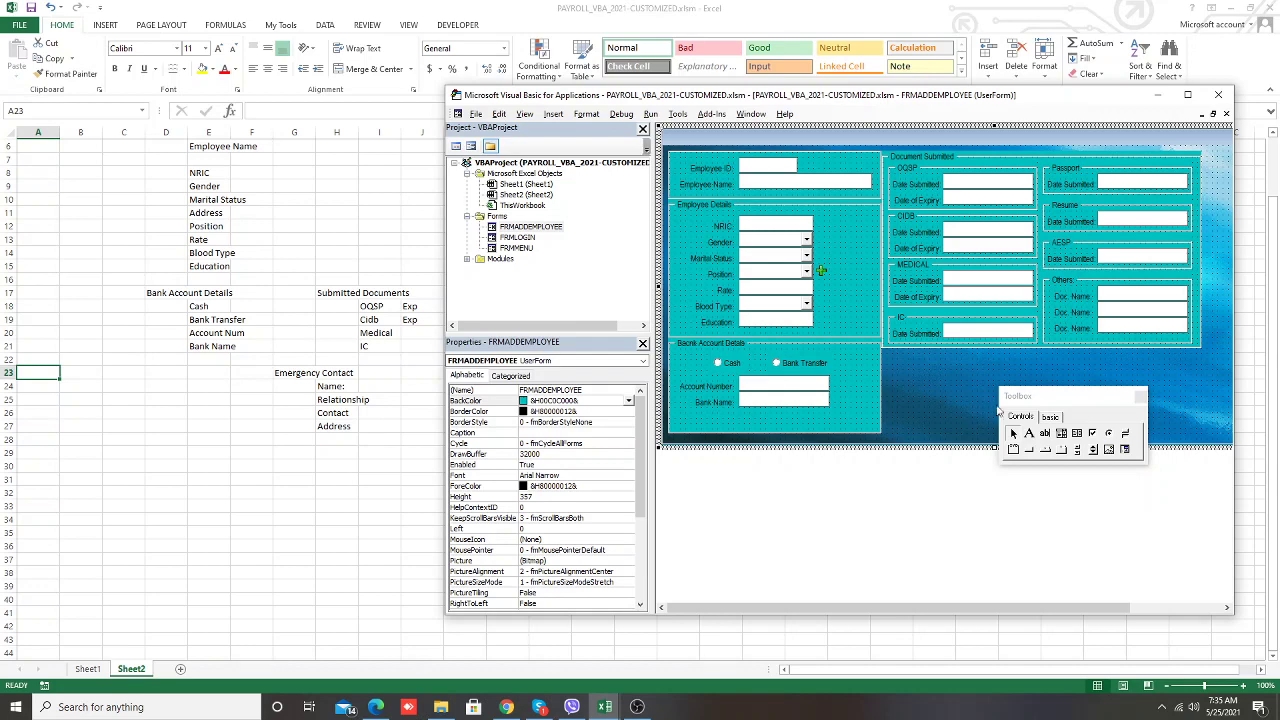
pyautogui.click(1013, 449)
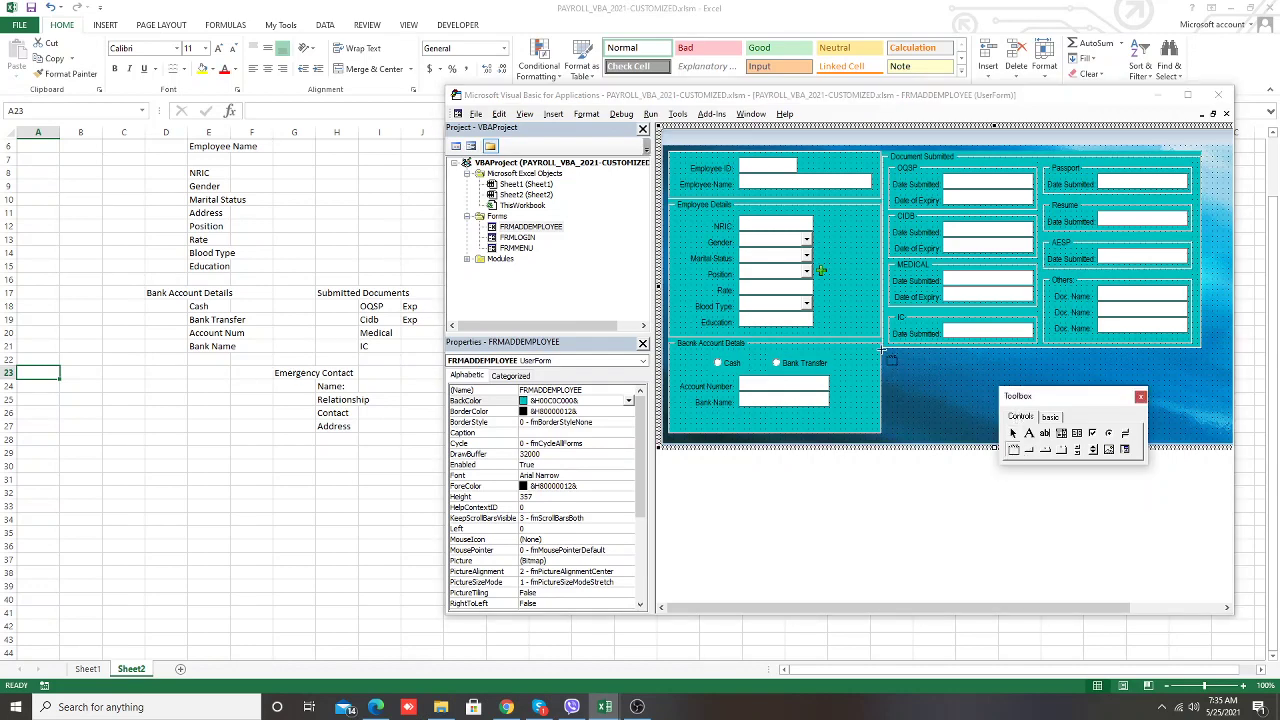
pyautogui.moveTo(883, 348); pyautogui.dragTo(1200, 414)
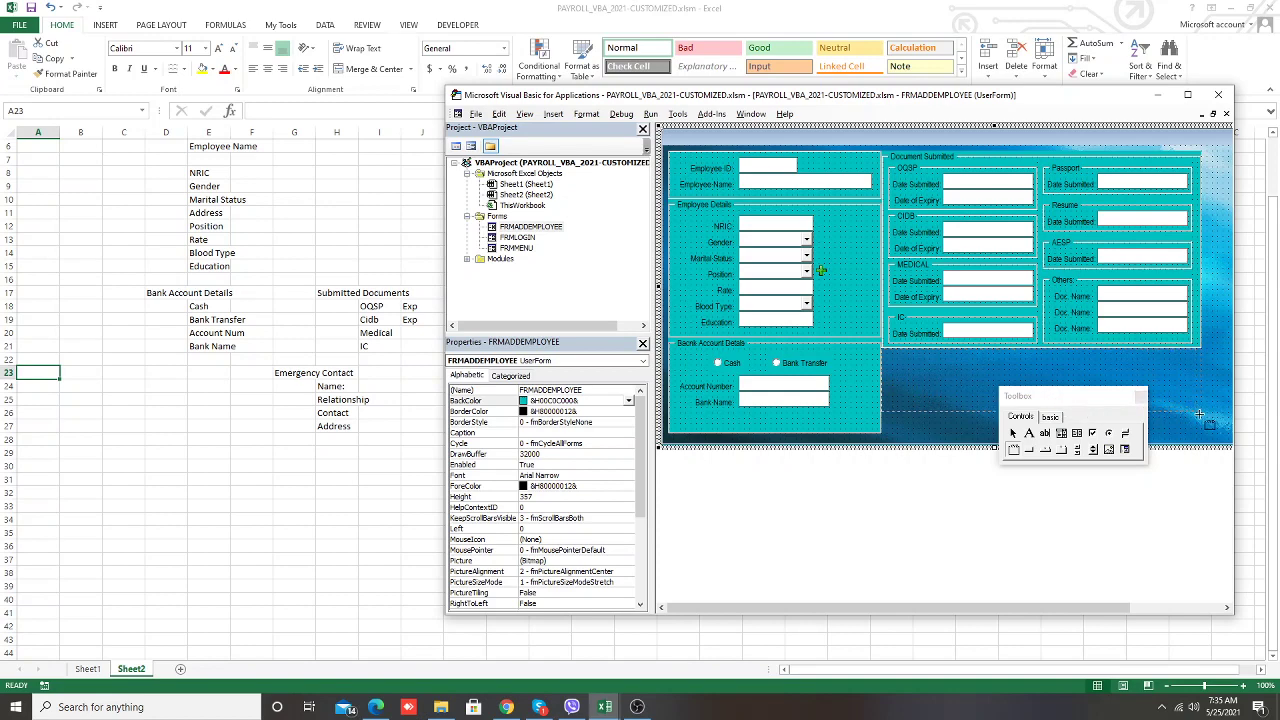
pyautogui.moveTo(1200, 414); pyautogui.dragTo(1209, 436)
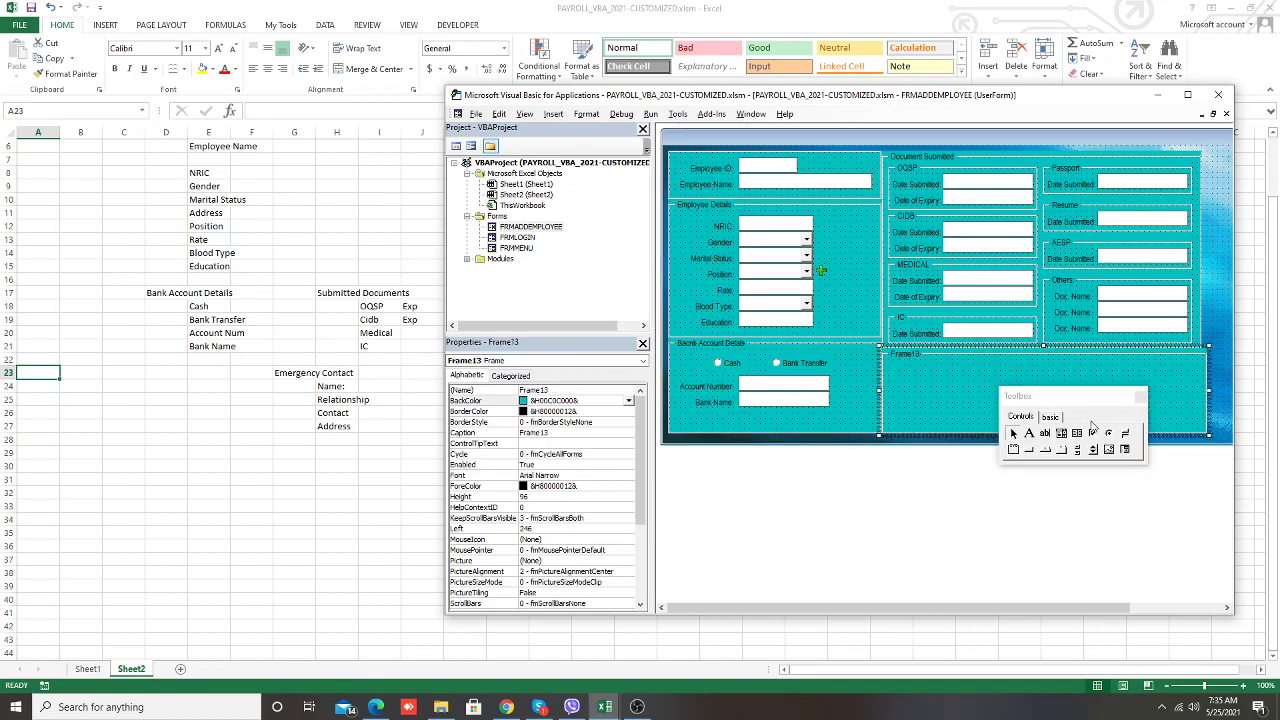
pyautogui.click(895, 446)
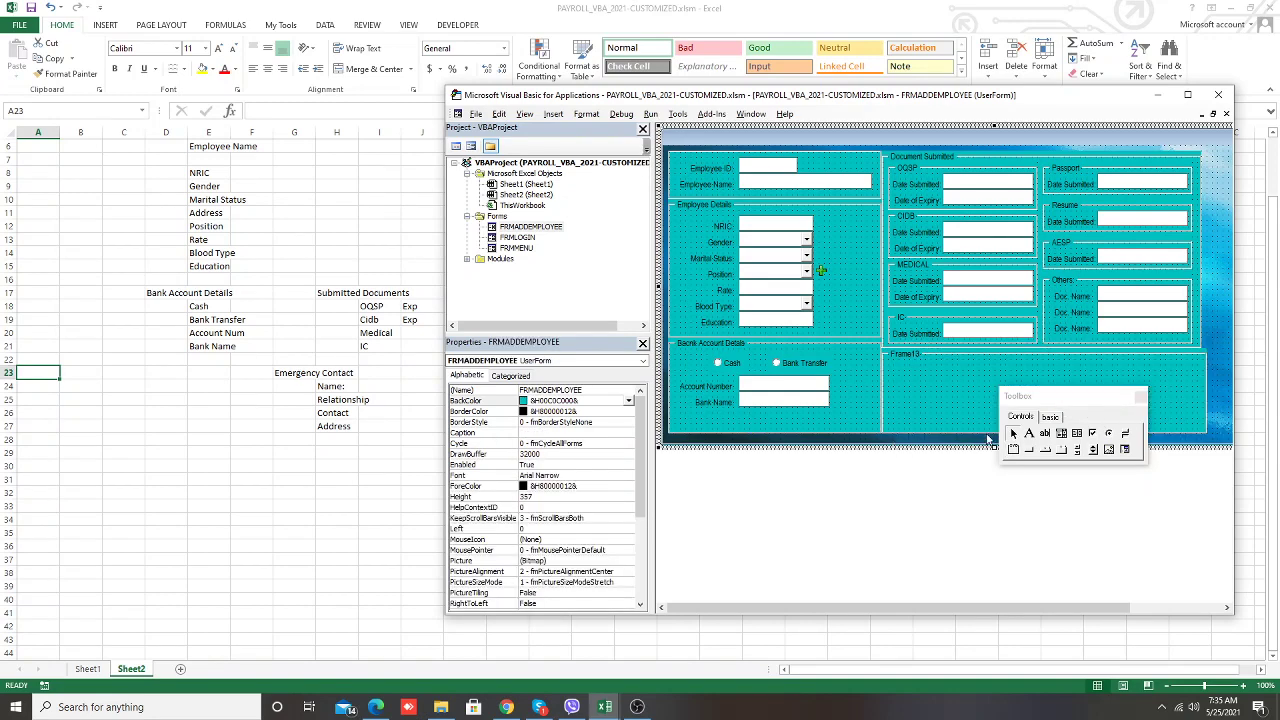
# Set the new frame's caption to 'Emergency Contact'
pyautogui.click(885, 395)
pyautogui.doubleClick(545, 432)
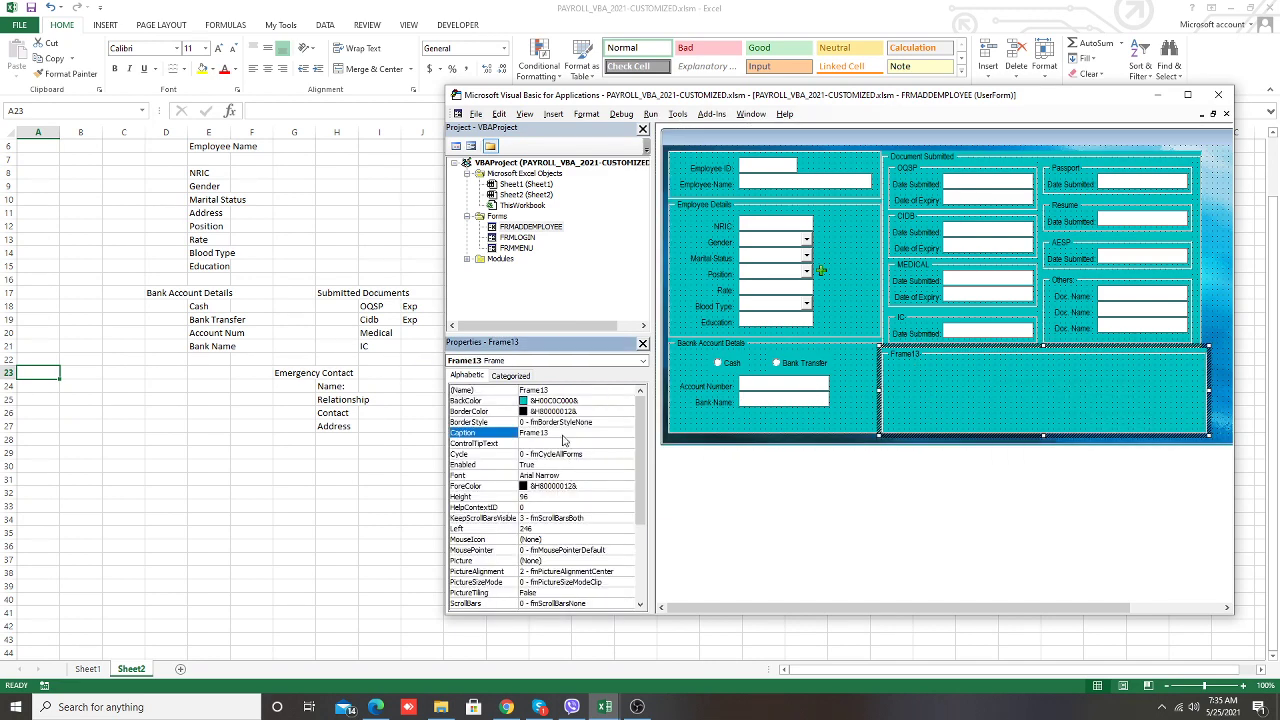
pyautogui.write('F')
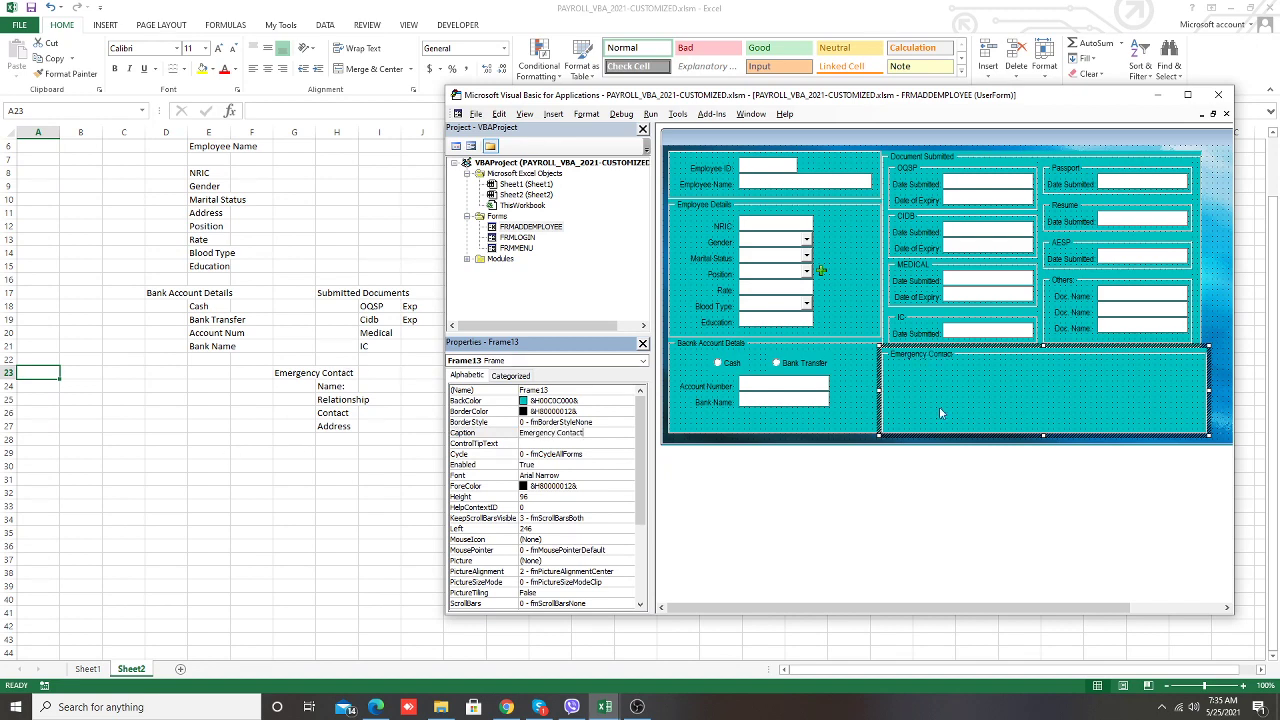
pyautogui.click(1003, 401)
pyautogui.click(1227, 416)
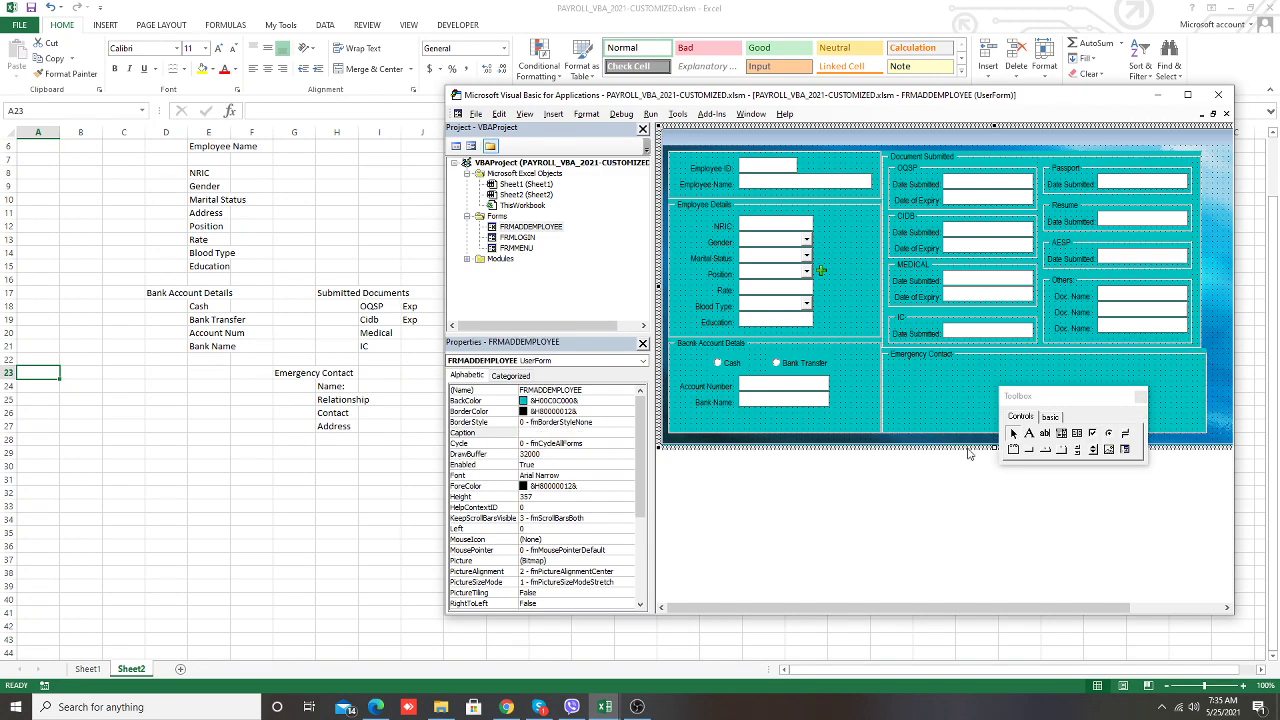
# Make the form taller and move the bank account controls down
pyautogui.moveTo(992, 448); pyautogui.dragTo(993, 506)
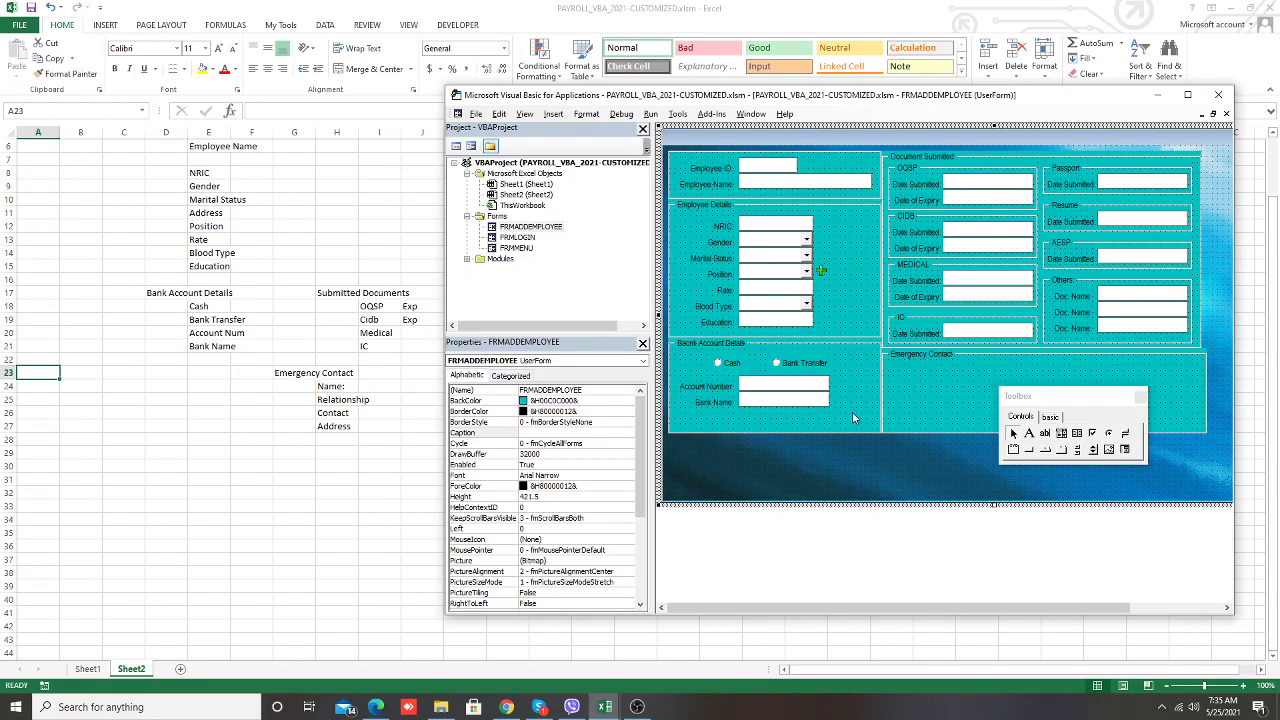
pyautogui.moveTo(853, 418); pyautogui.dragTo(700, 350)
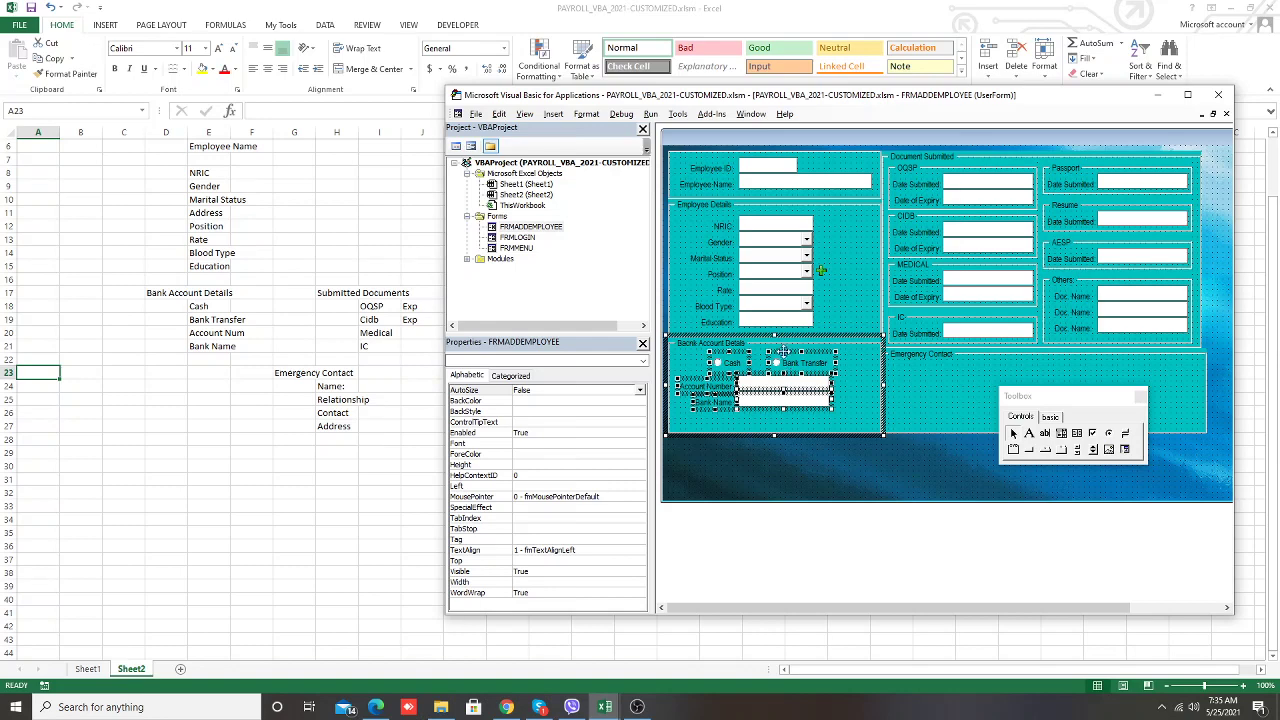
pyautogui.moveTo(783, 350); pyautogui.dragTo(783, 367)
pyautogui.click(790, 370)
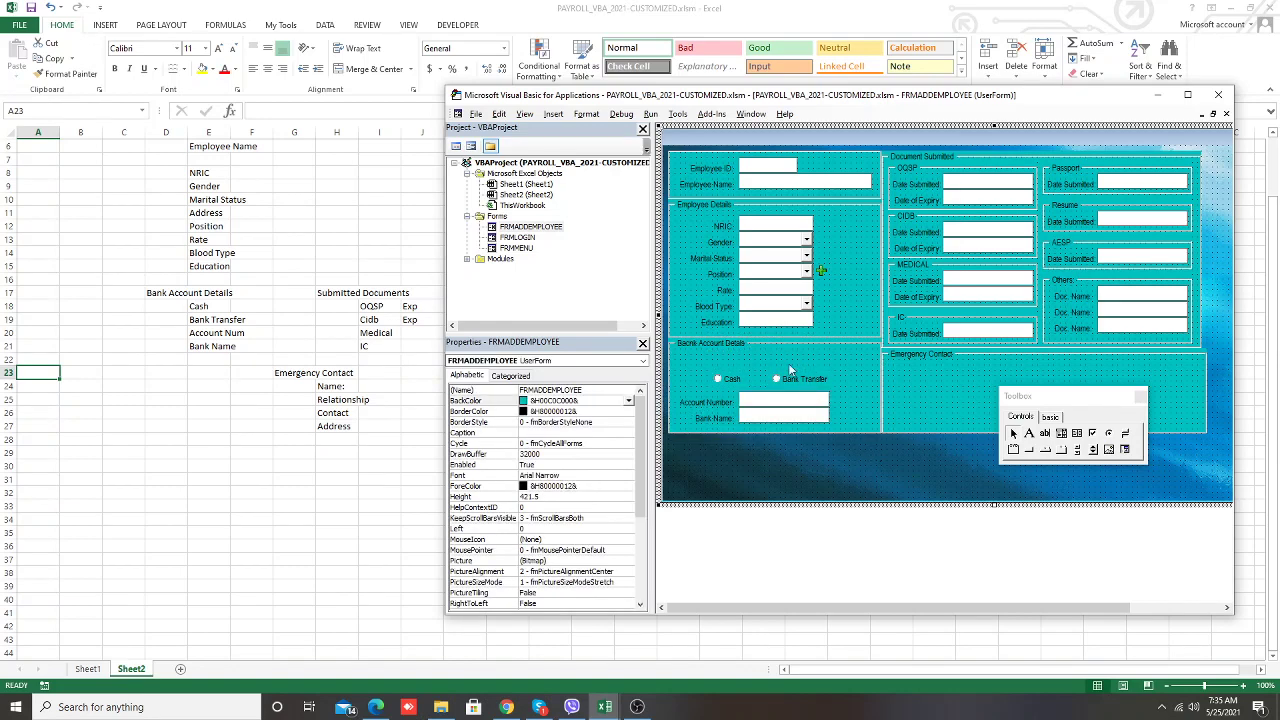
# Resize the Bank Account Details frame to height 96 so Bank Name shows fully
pyautogui.click(773, 343)
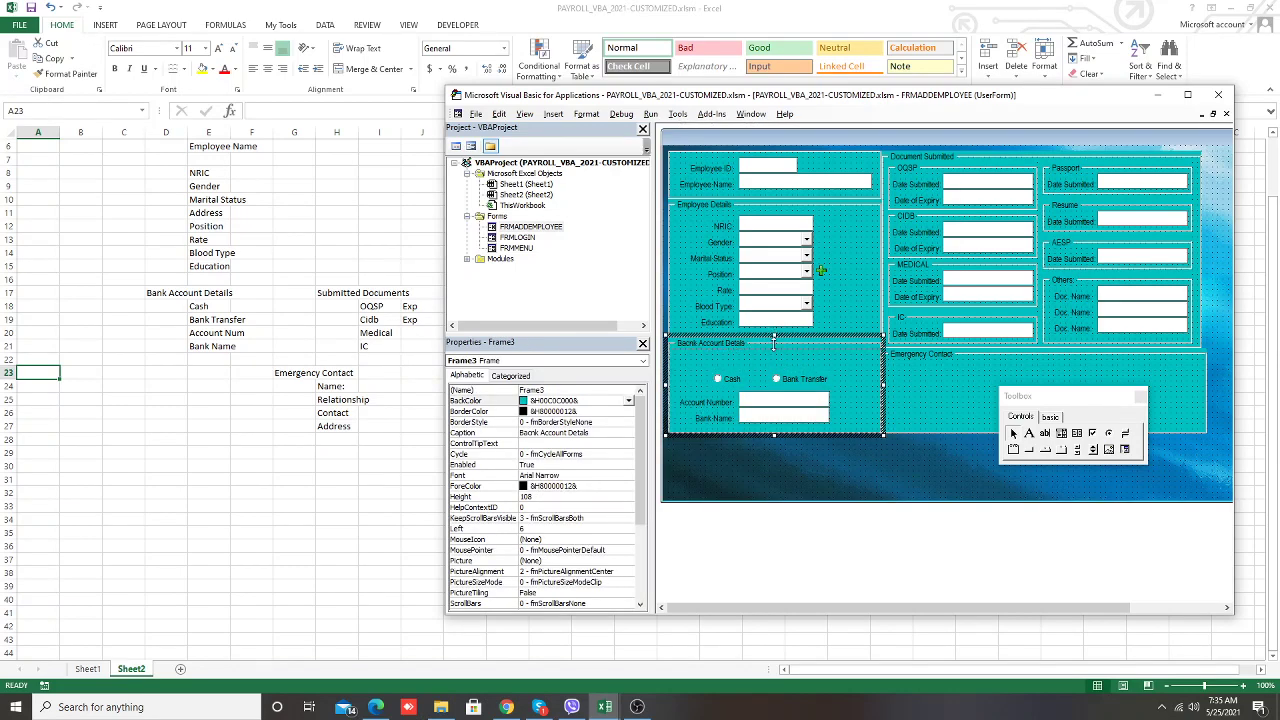
pyautogui.moveTo(773, 343); pyautogui.dragTo(773, 359)
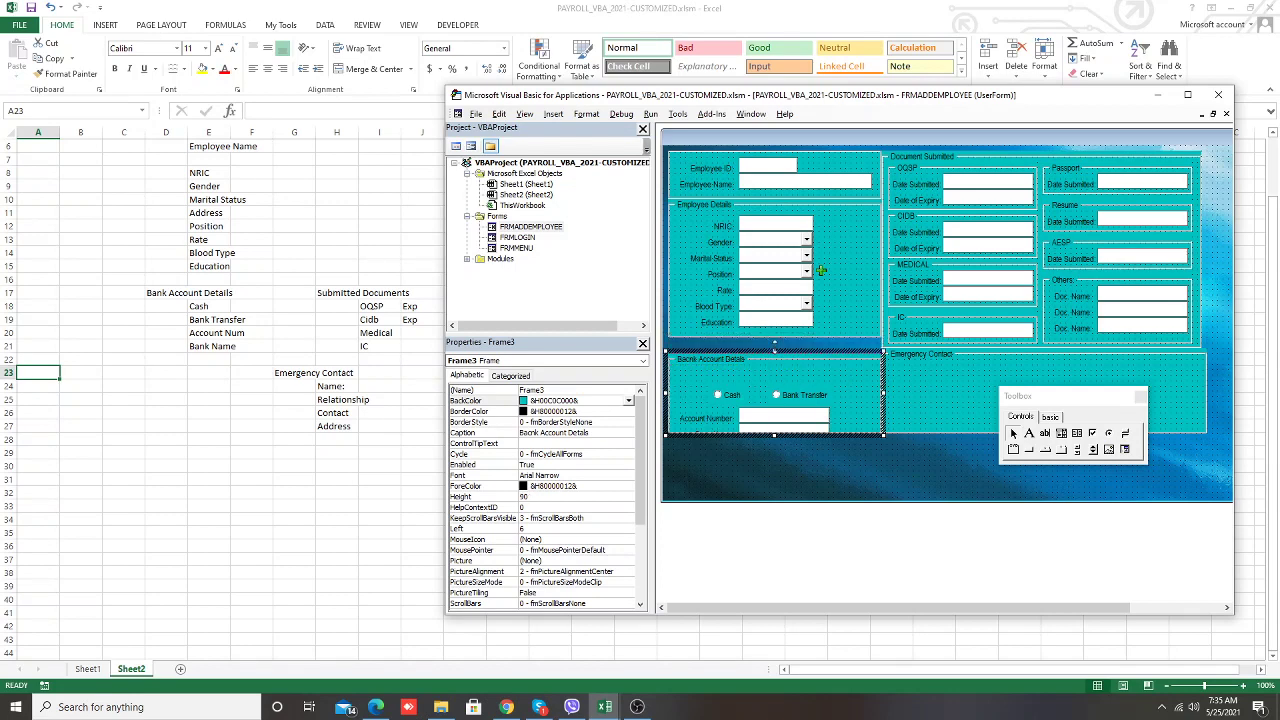
pyautogui.moveTo(773, 350); pyautogui.dragTo(773, 344)
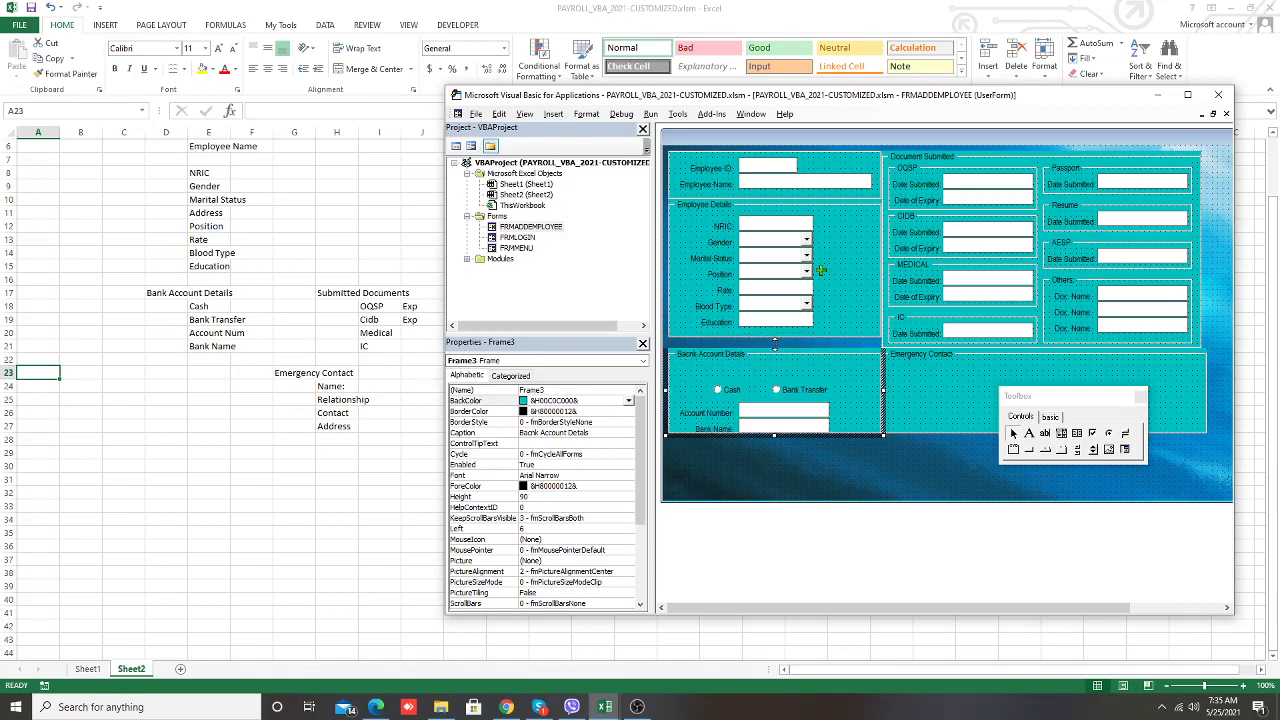
pyautogui.click(840, 469)
pyautogui.moveTo(832, 325); pyautogui.dragTo(757, 219)
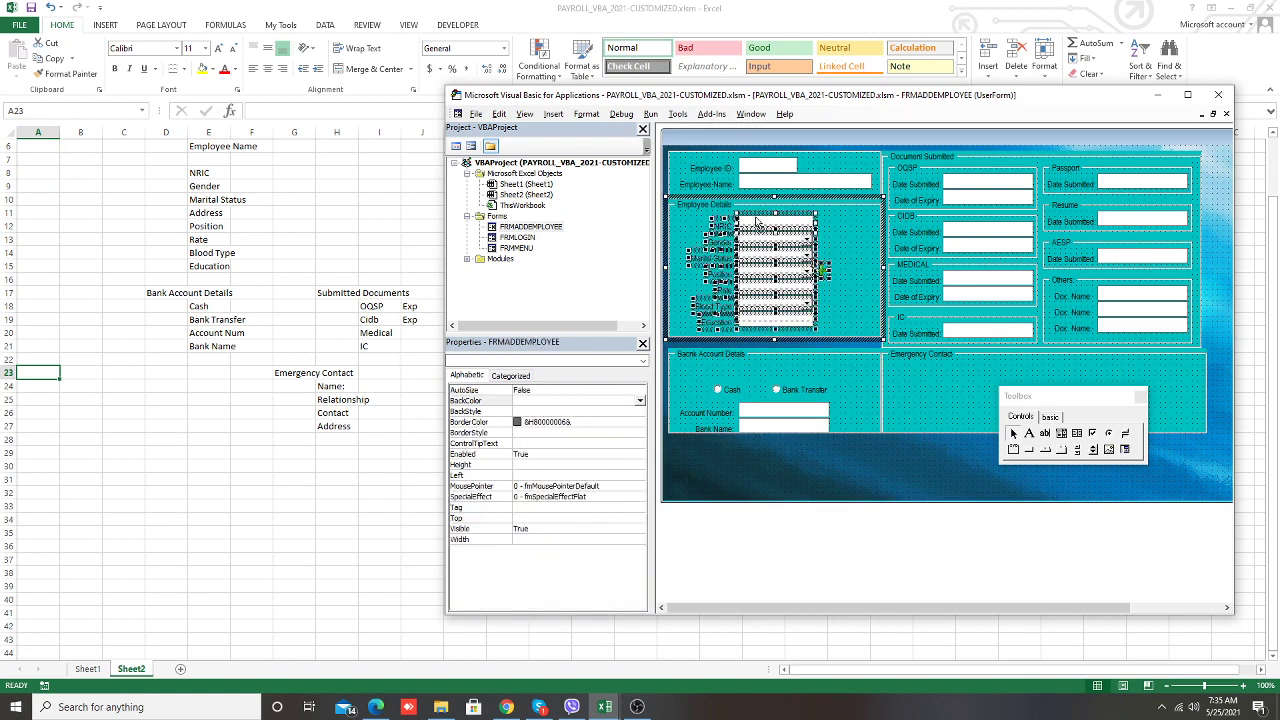
# Make Employee Details taller and paste a copy of the Education row beneath it
pyautogui.click(848, 293)
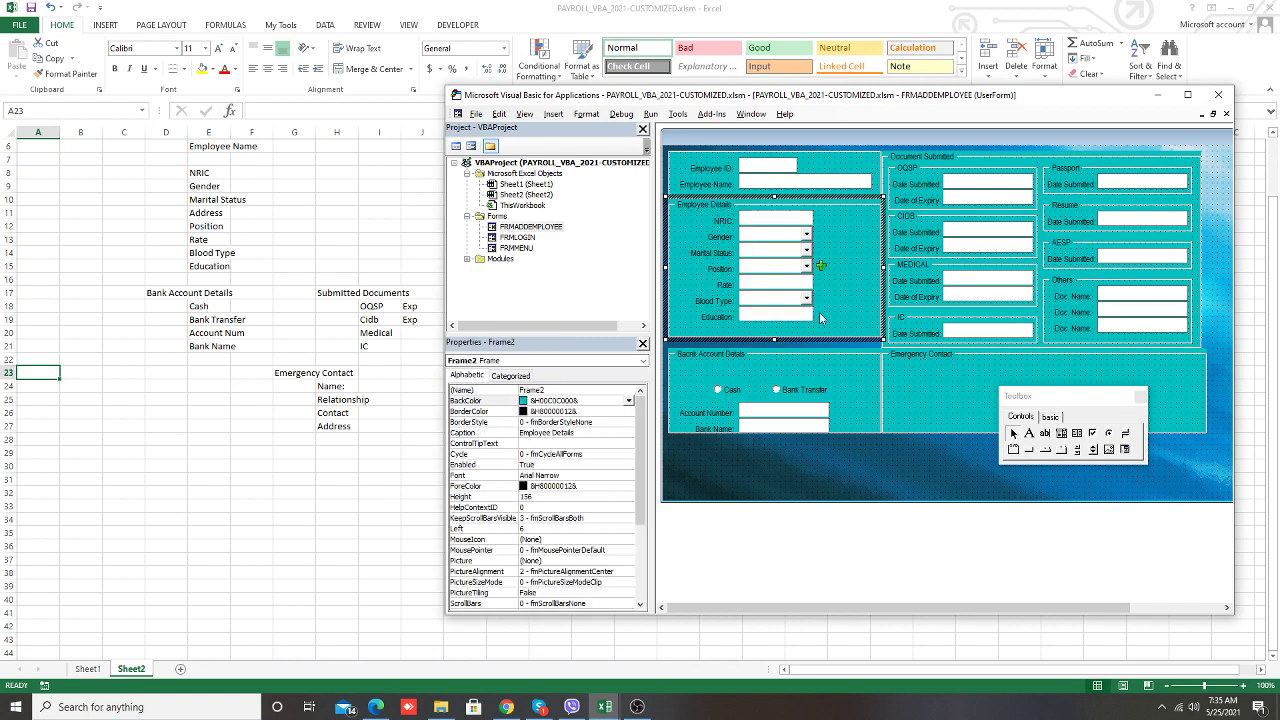
pyautogui.moveTo(775, 341); pyautogui.dragTo(775, 352)
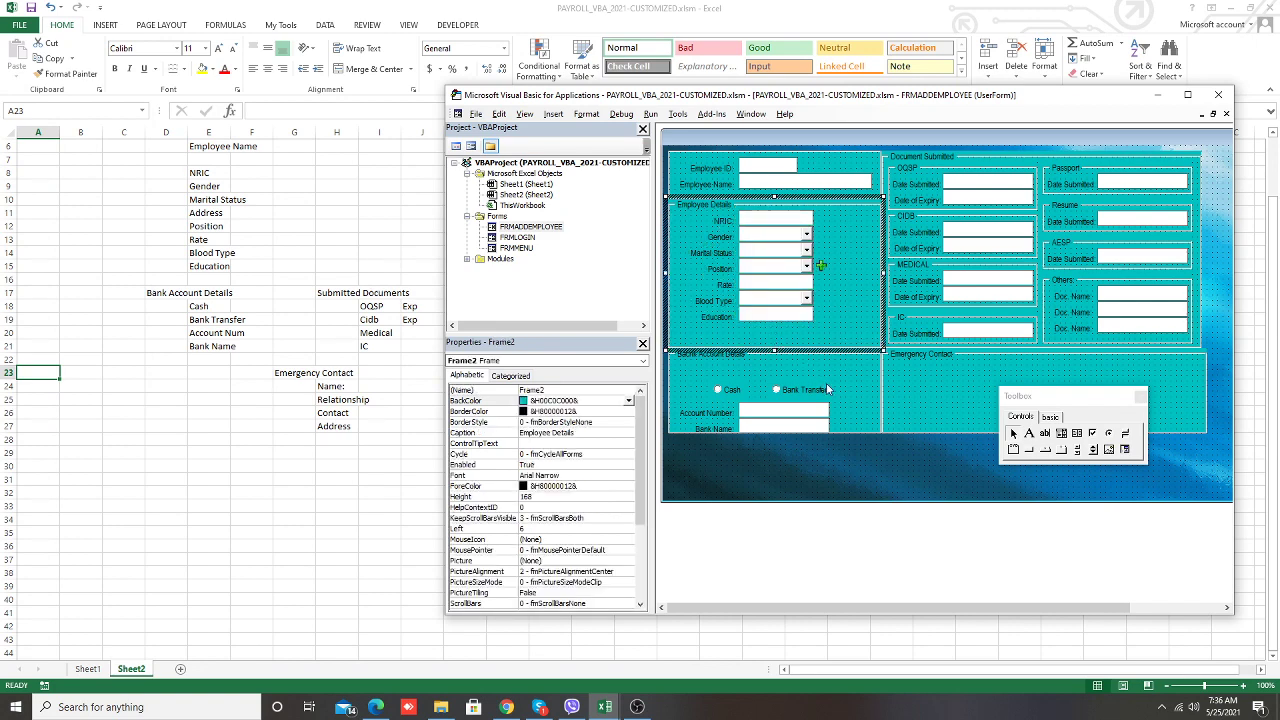
pyautogui.moveTo(701, 318); pyautogui.dragTo(811, 331)
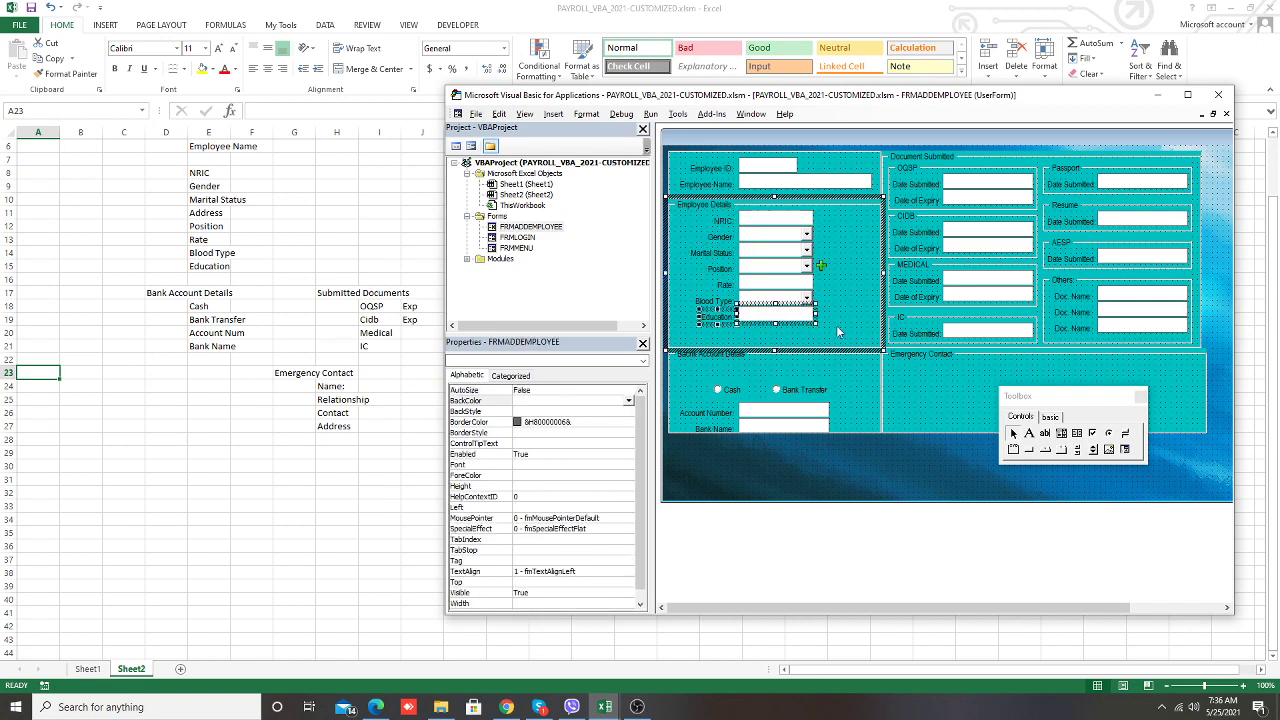
pyautogui.click(838, 329)
pyautogui.hotkey('ctrl', 'v')
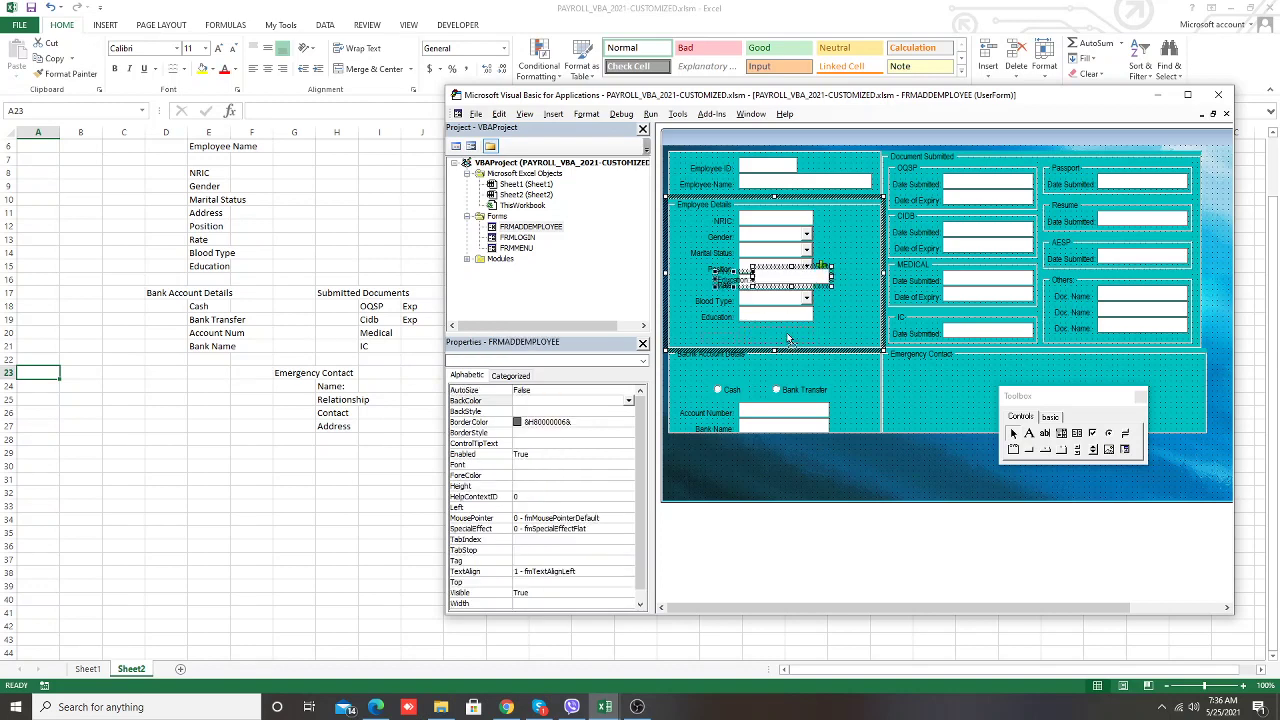
pyautogui.moveTo(795, 342); pyautogui.dragTo(868, 336)
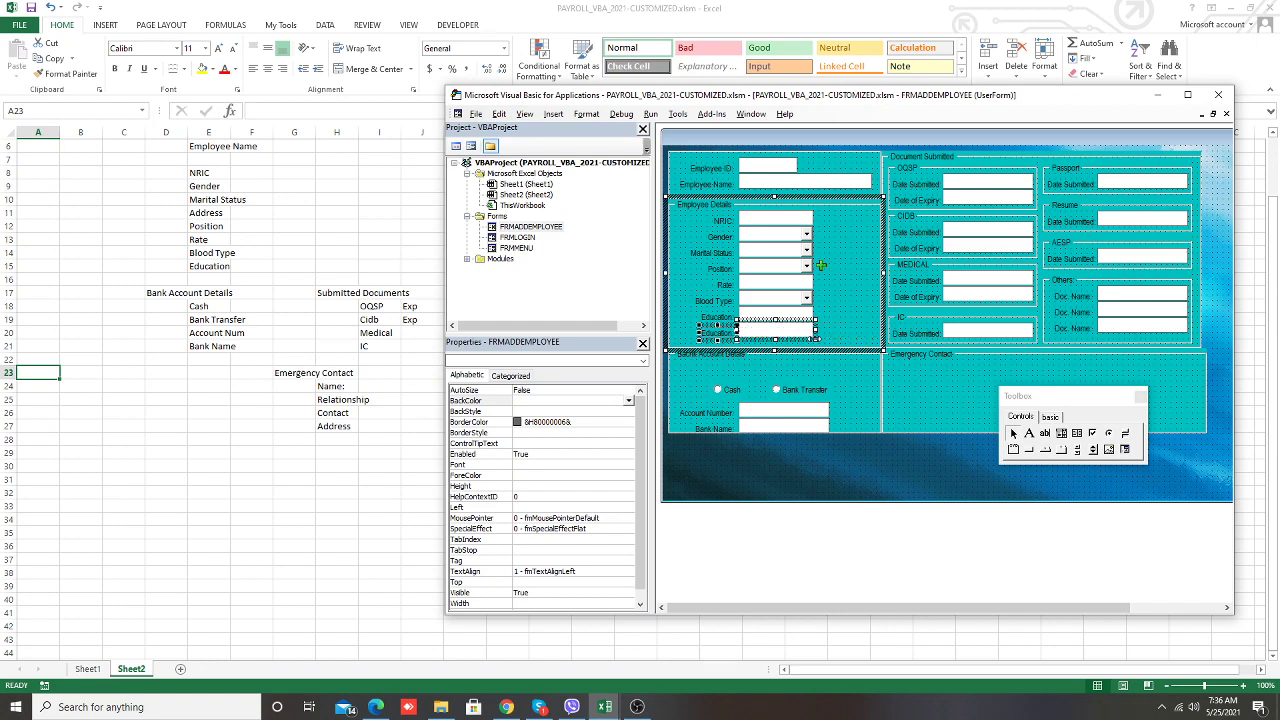
pyautogui.click(862, 340)
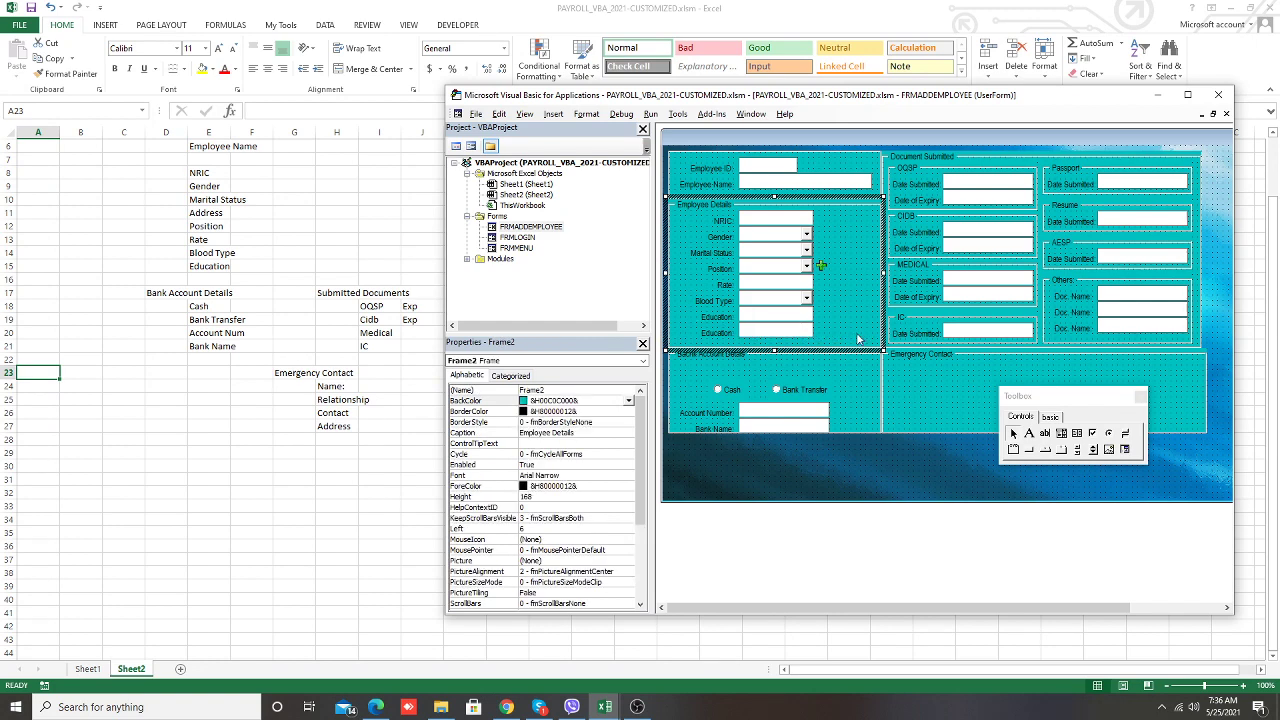
pyautogui.click(787, 336)
pyautogui.moveTo(818, 328); pyautogui.dragTo(882, 334)
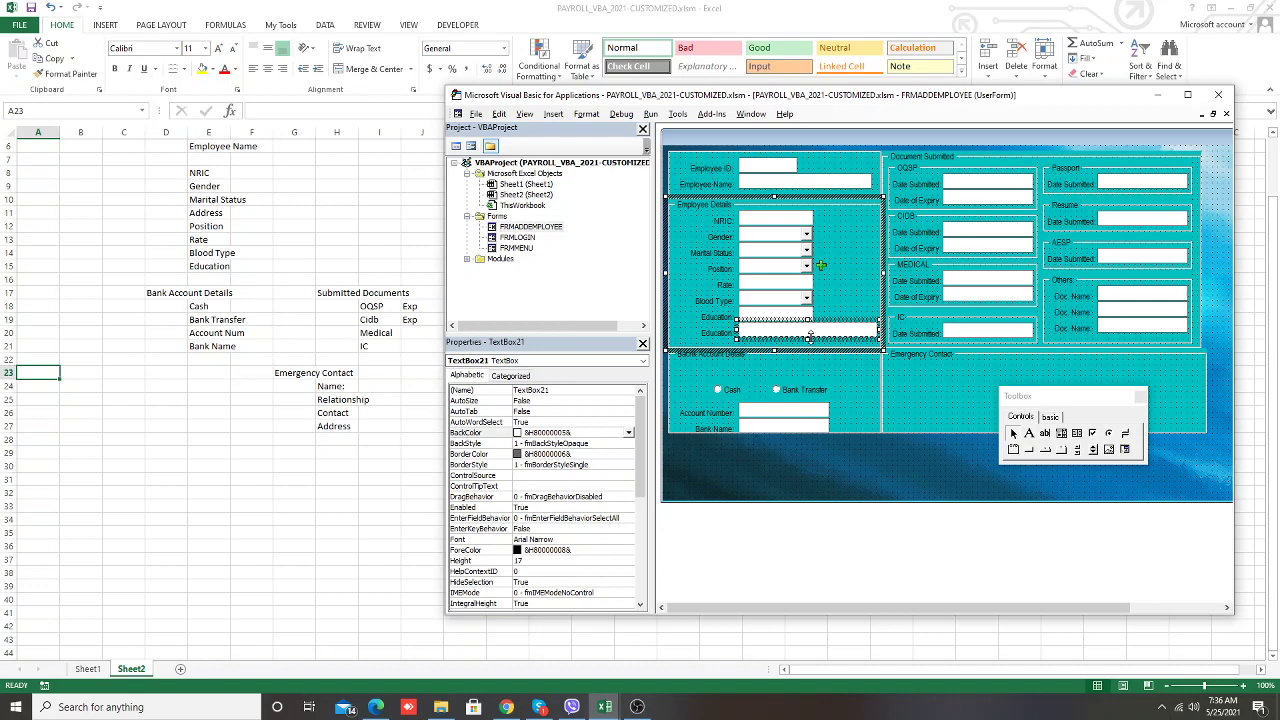
pyautogui.moveTo(808, 348); pyautogui.dragTo(808, 349)
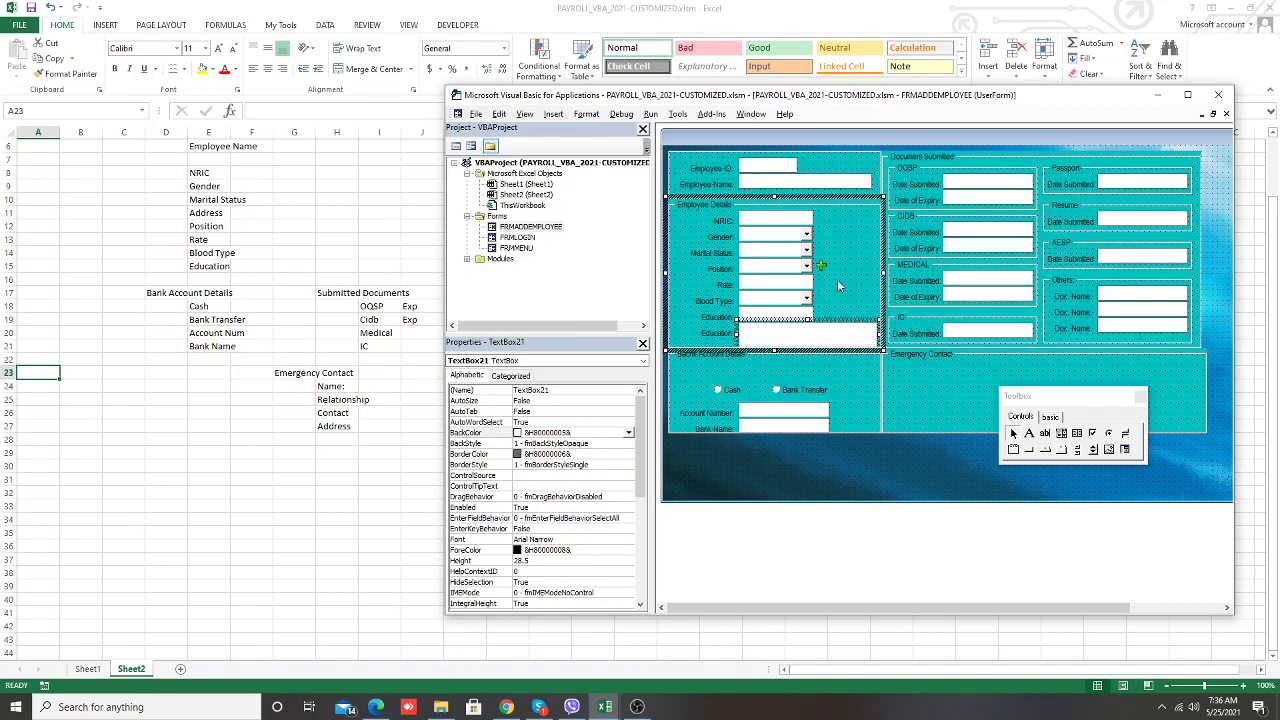
pyautogui.hotkey('ctrl', 'z')
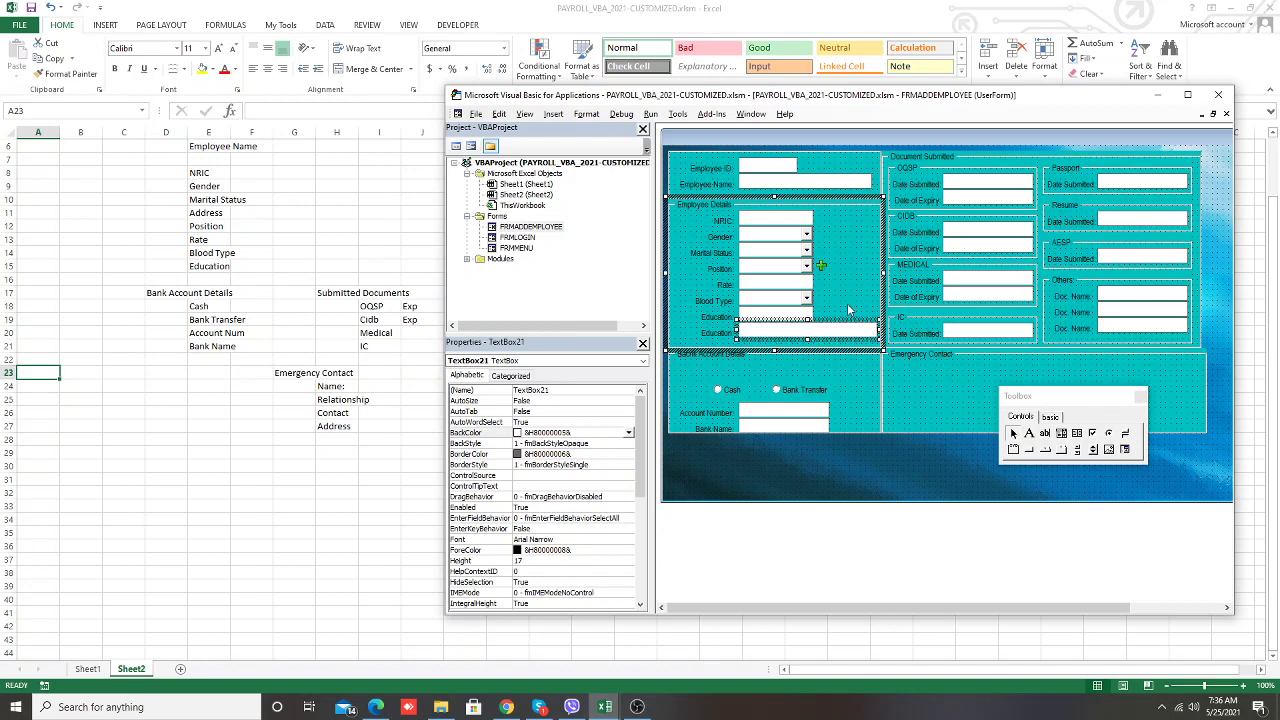
# Shift all Employee Details fields left and widen the new bottom text box
pyautogui.click(848, 310)
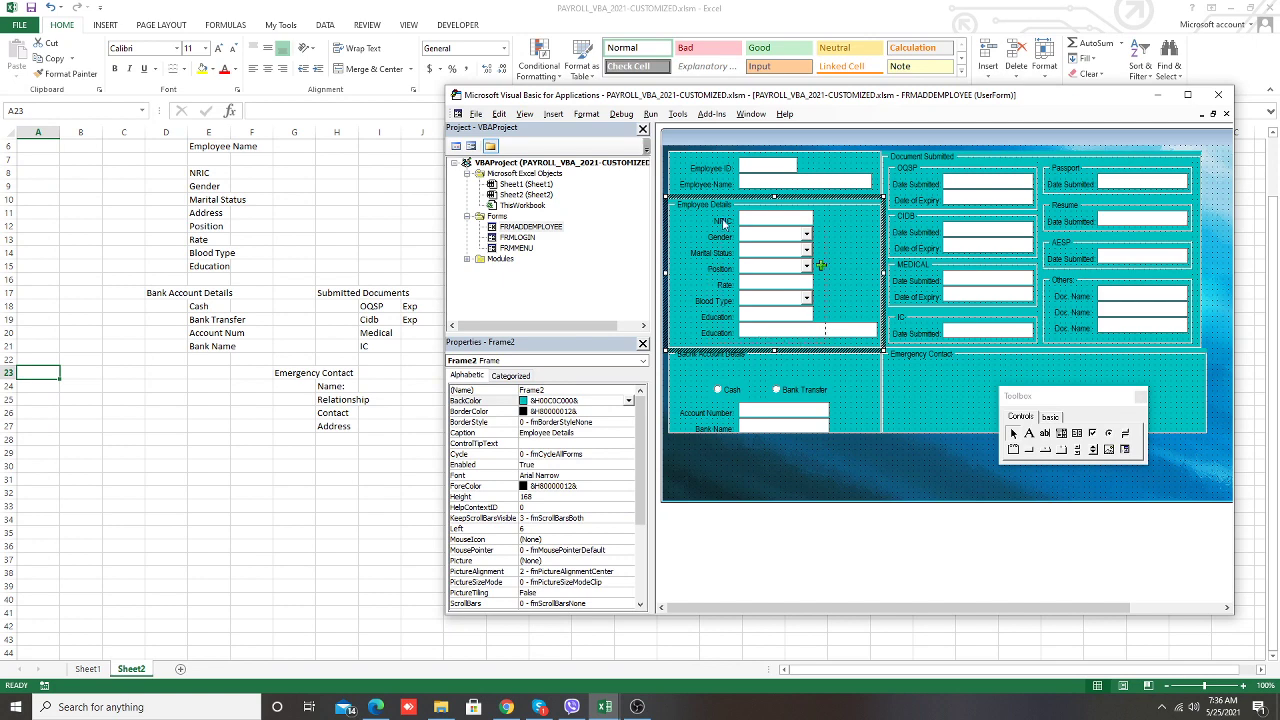
pyautogui.hotkey('ctrl', 'a')
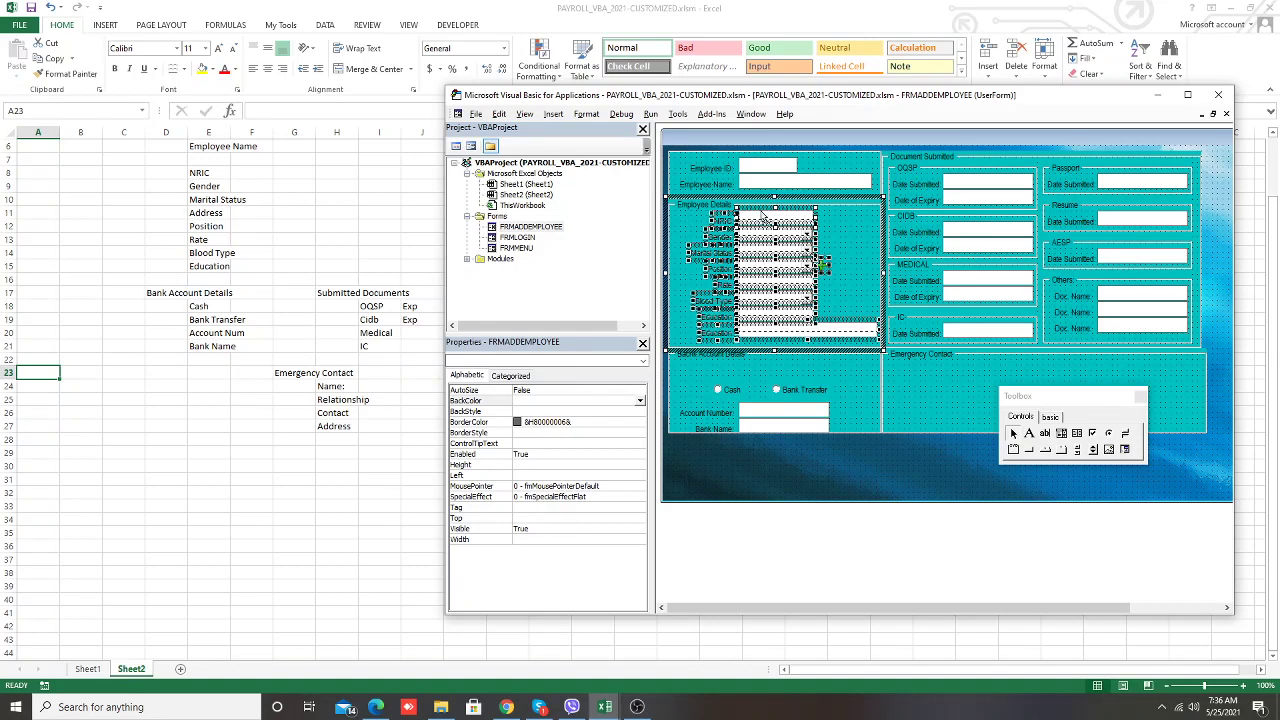
pyautogui.moveTo(762, 215); pyautogui.dragTo(744, 216)
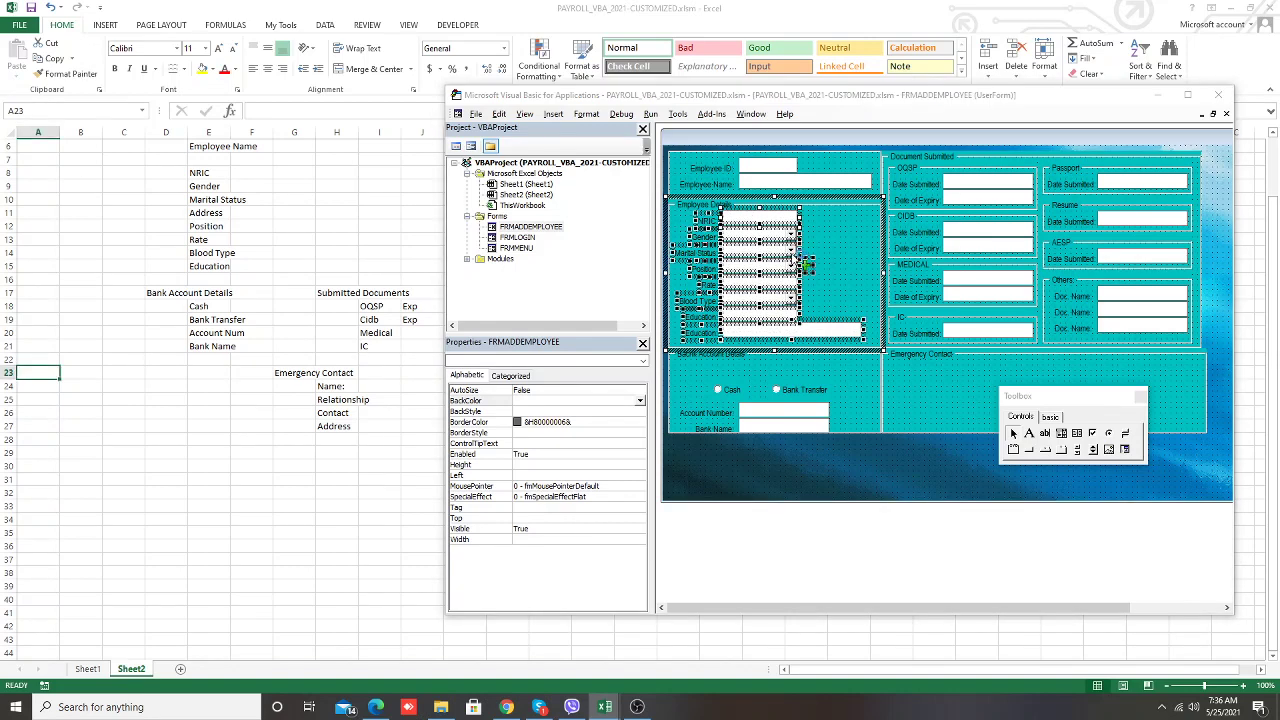
pyautogui.click(840, 344)
pyautogui.click(845, 331)
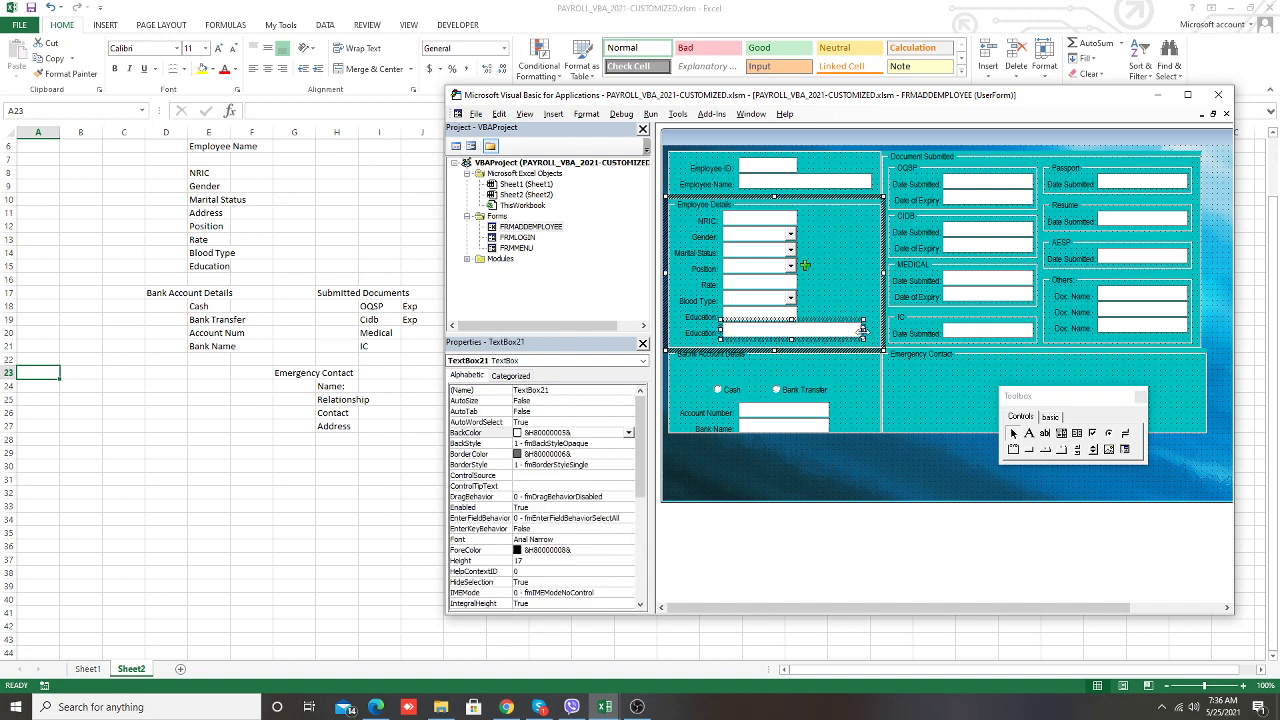
pyautogui.moveTo(862, 331); pyautogui.dragTo(876, 331)
pyautogui.click(849, 290)
pyautogui.click(702, 333)
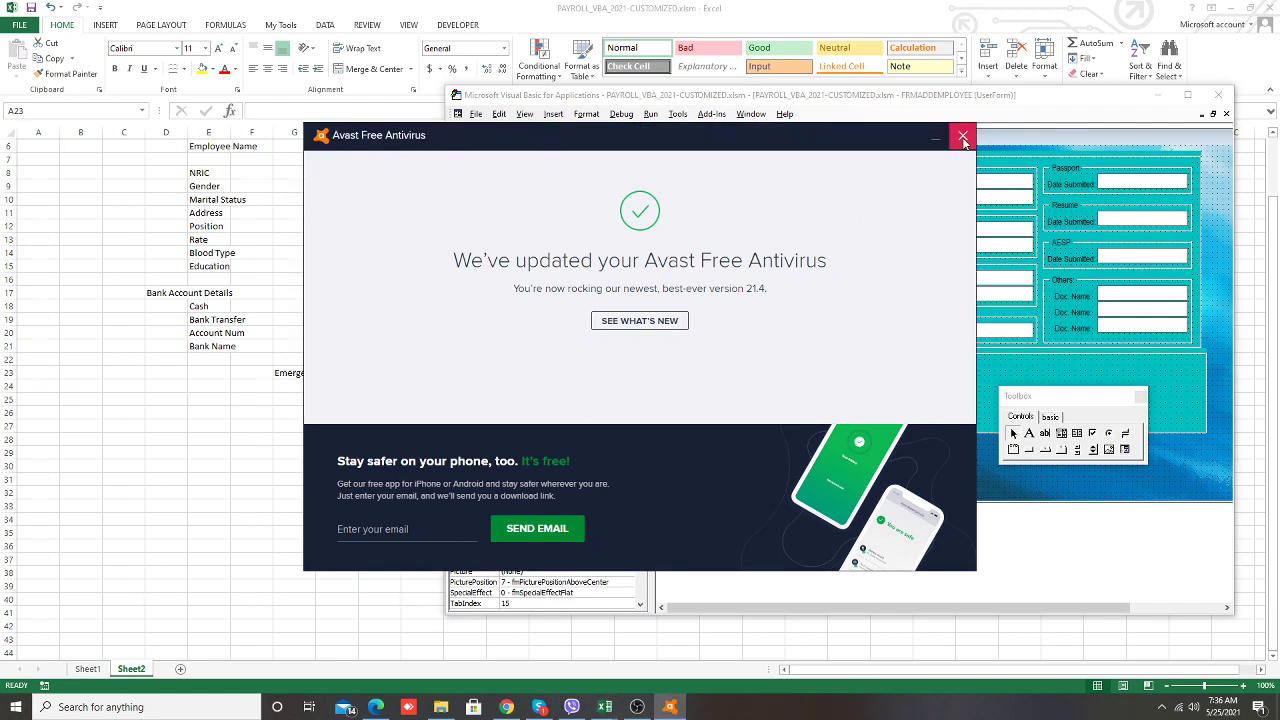
pyautogui.click(966, 137)
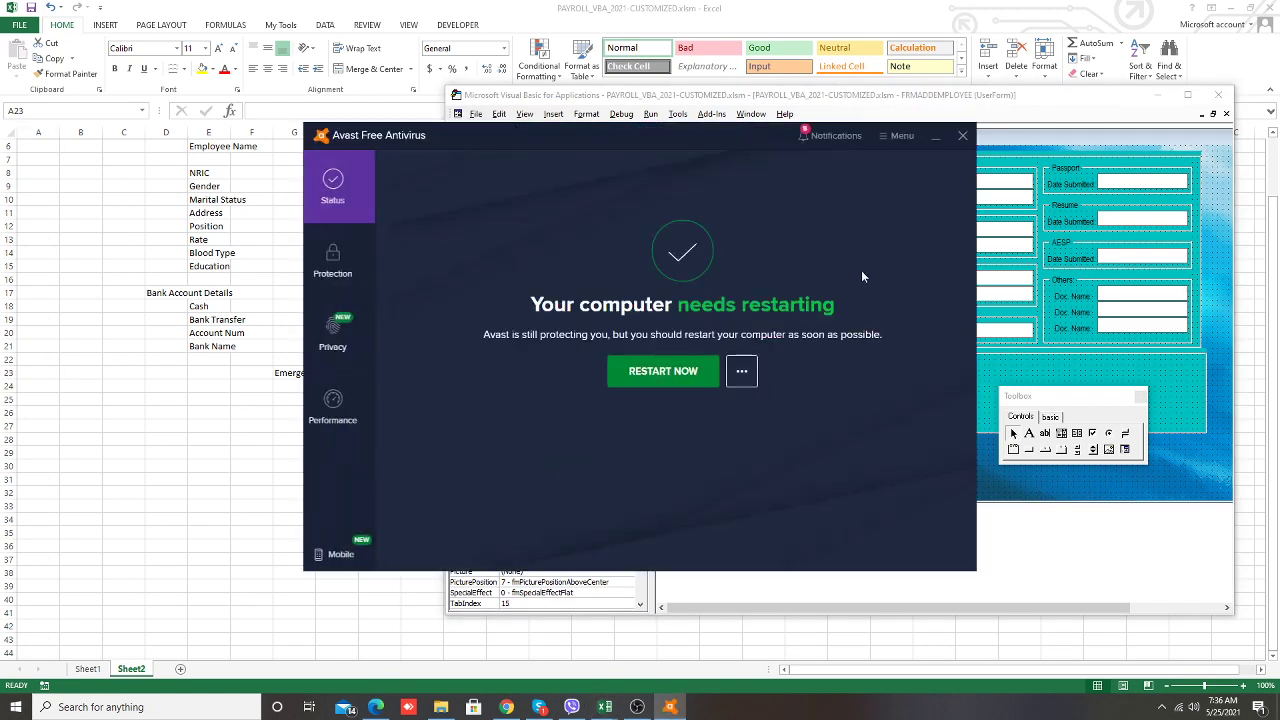
# Dismiss the antivirus popup and relabel the copied row 'Address:'
pyautogui.click(962, 135)
pyautogui.click(544, 476)
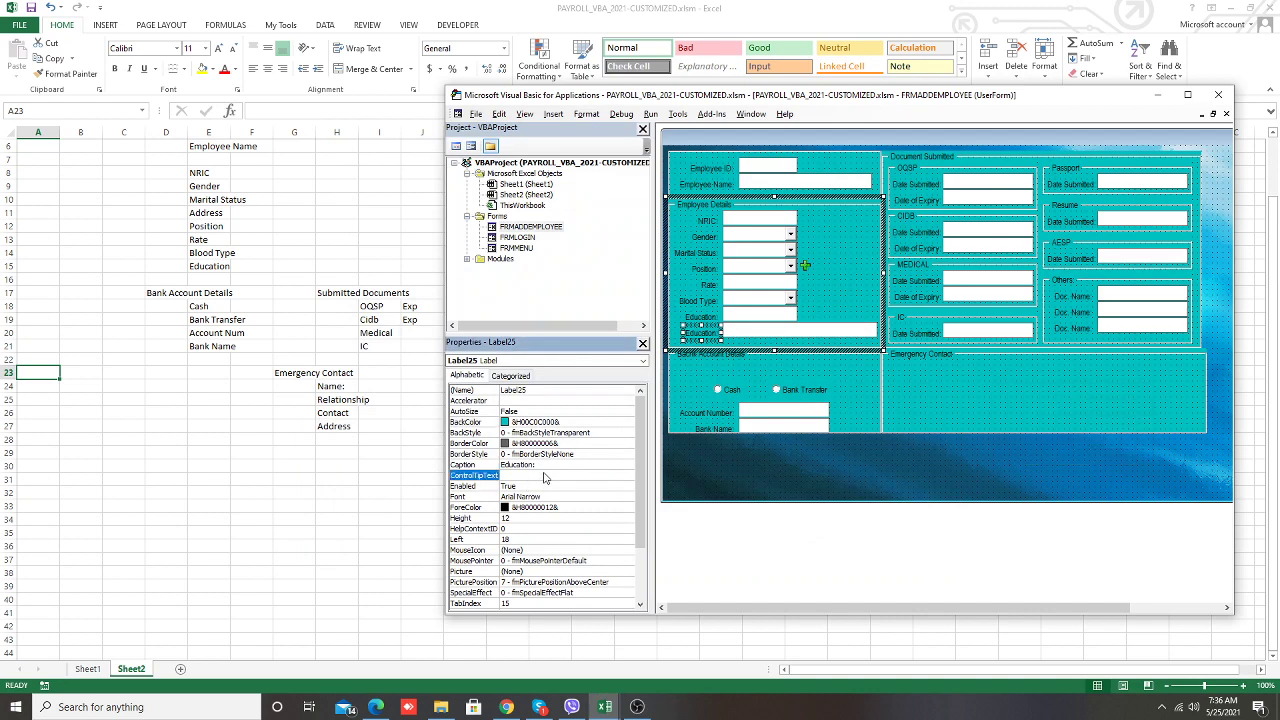
pyautogui.click(548, 465)
pyautogui.write('Address:')
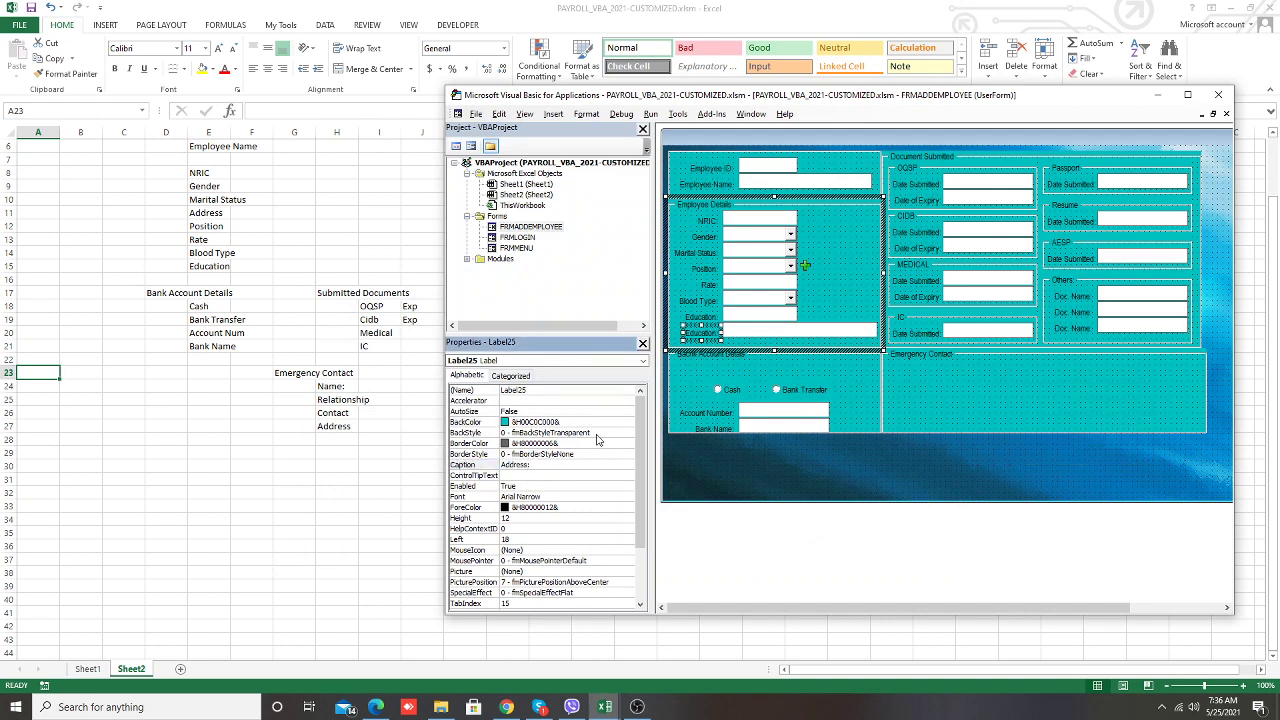
pyautogui.click(819, 300)
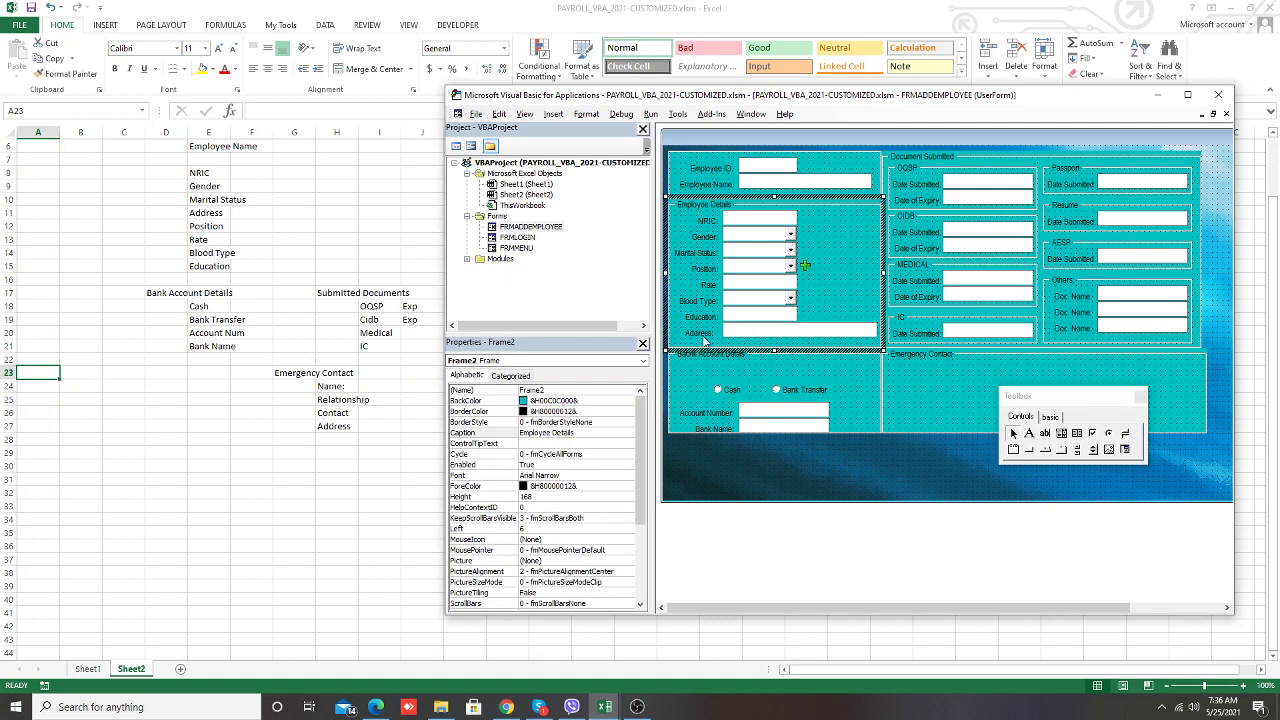
# Right-align all the labels in the Employee Details frame
pyautogui.click(704, 341)
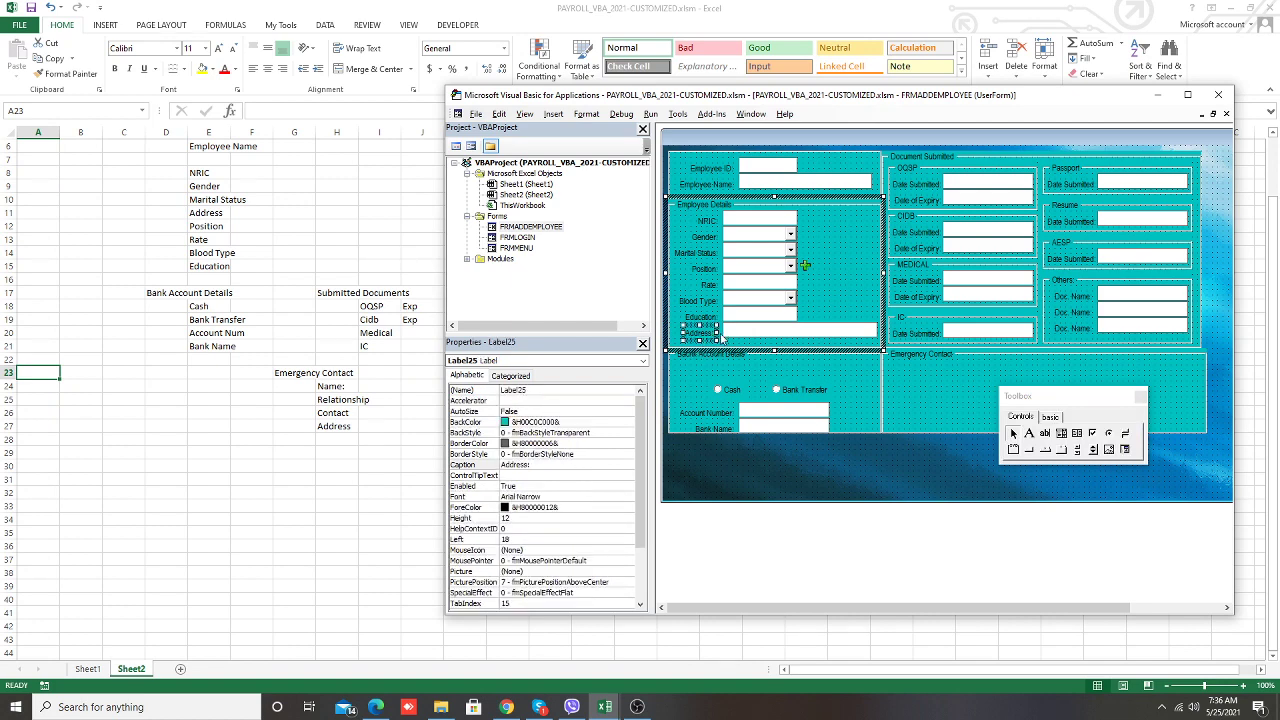
pyautogui.click(686, 224)
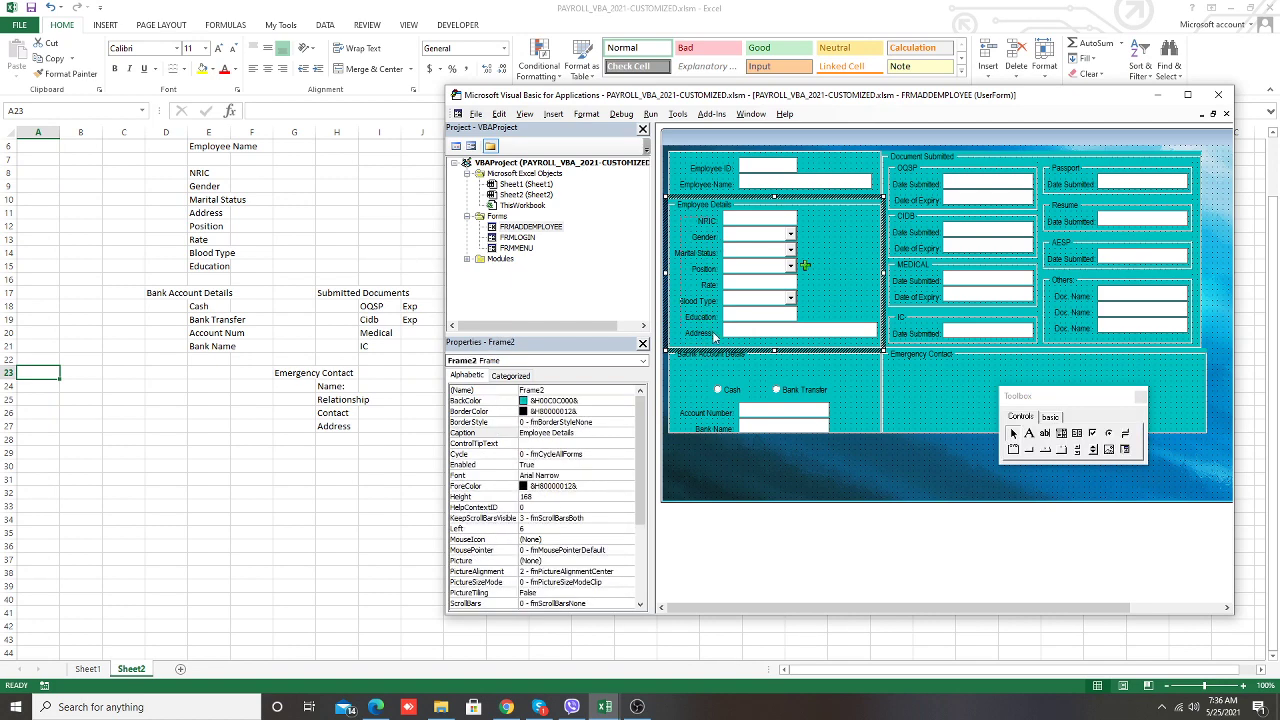
pyautogui.moveTo(718, 350); pyautogui.dragTo(702, 212)
pyautogui.rightClick(703, 290)
pyautogui.moveTo(737, 393)
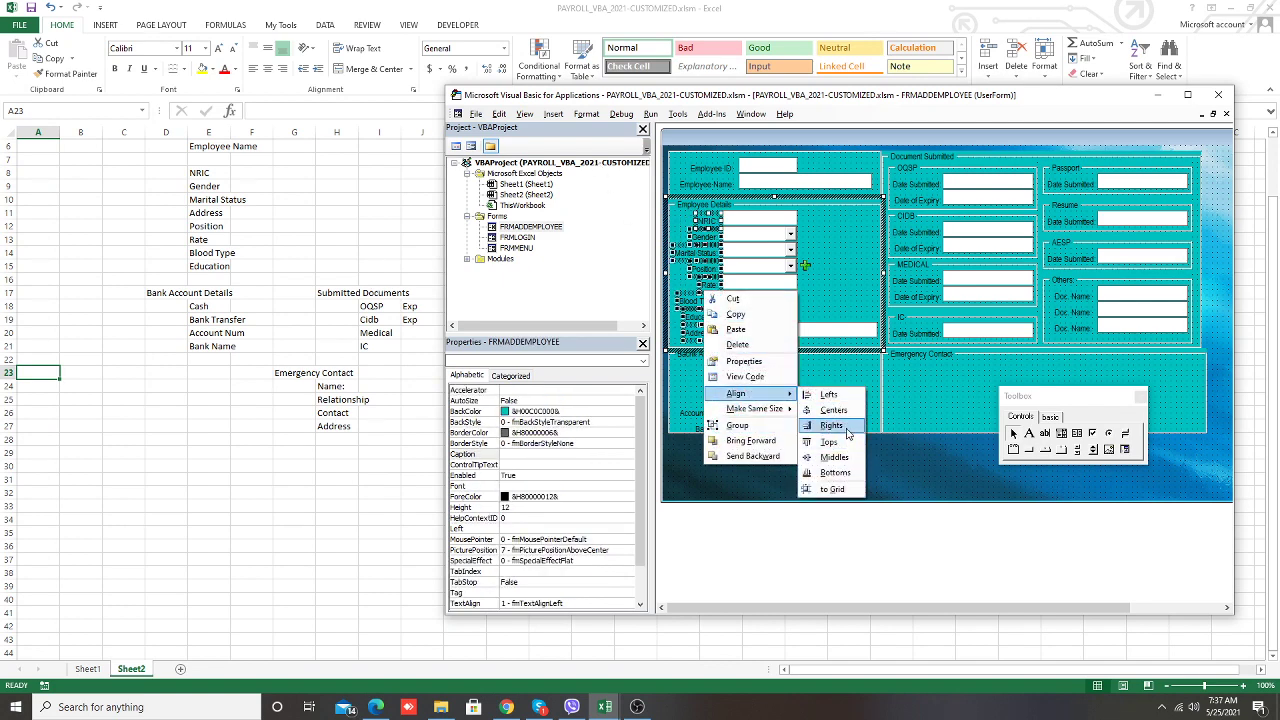
pyautogui.click(833, 426)
pyautogui.click(841, 260)
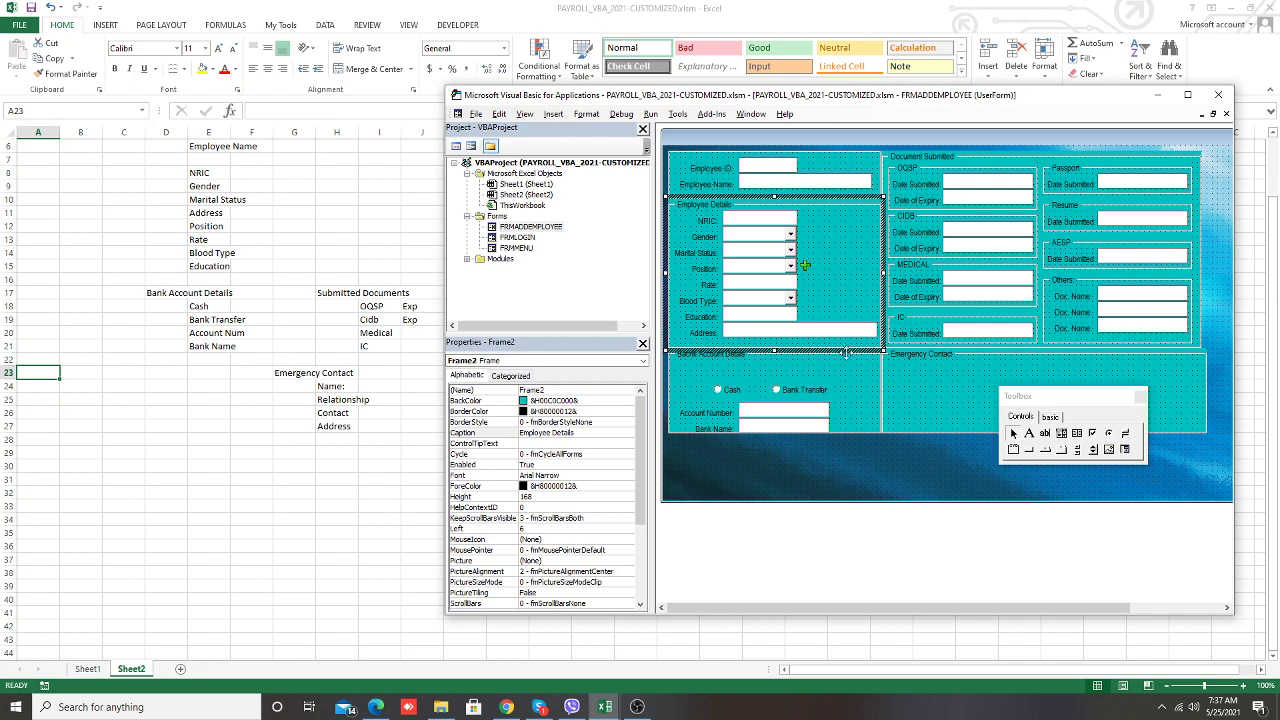
pyautogui.click(846, 424)
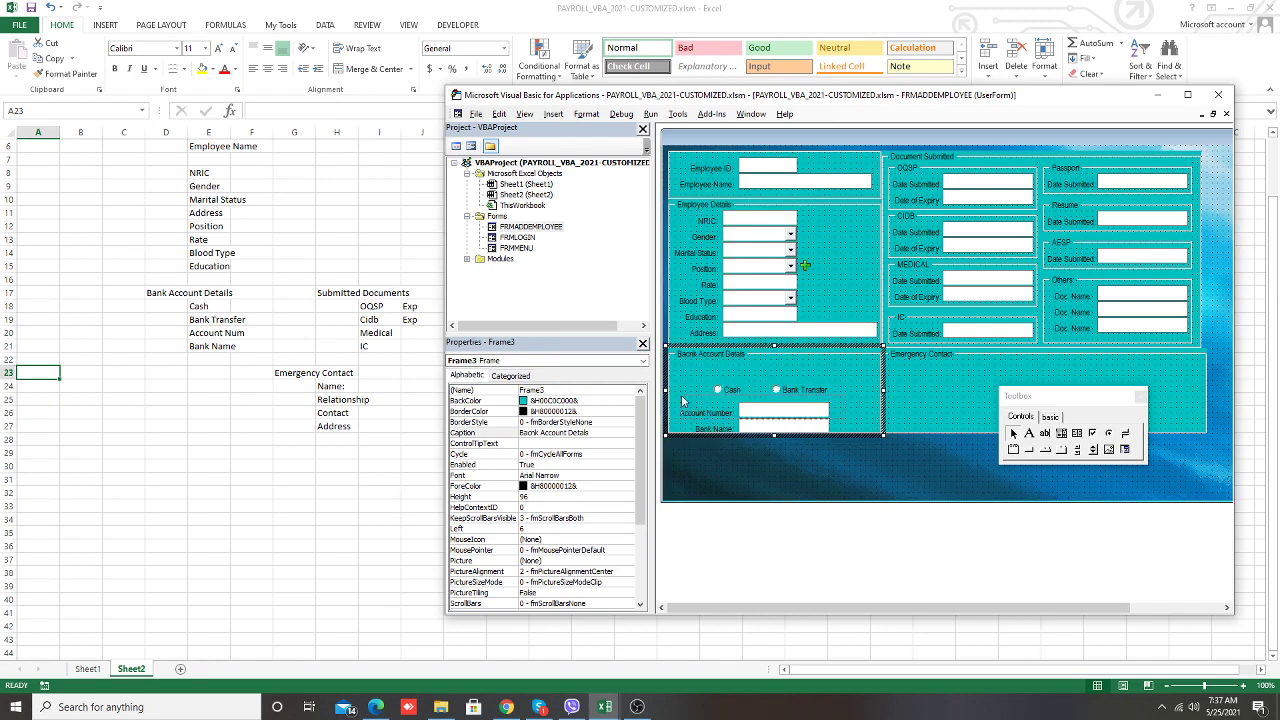
# Move the Cash, Bank Transfer, Account Number and Bank Name controls higher within their frame
pyautogui.moveTo(838, 430)
pyautogui.mouseDown()
pyautogui.moveTo(749, 434)
pyautogui.moveTo(677, 418)
pyautogui.mouseUp()
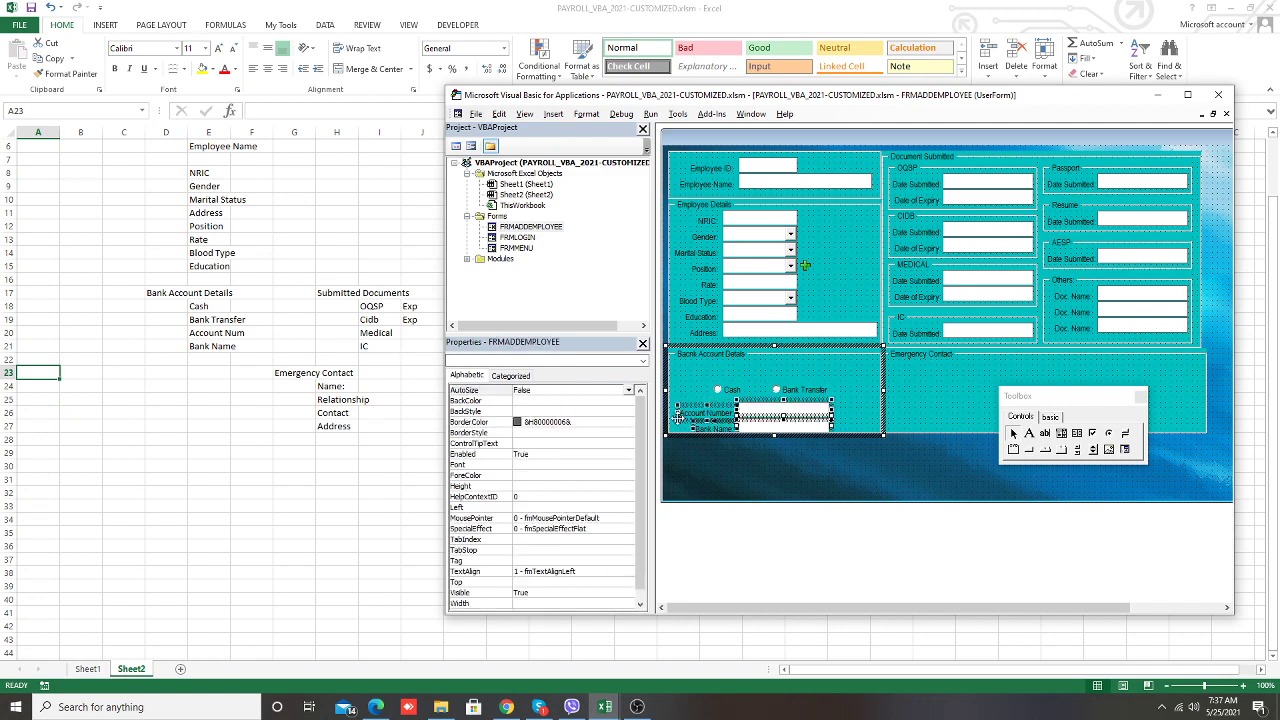
pyautogui.click(840, 430)
pyautogui.moveTo(687, 432)
pyautogui.mouseDown()
pyautogui.moveTo(805, 385)
pyautogui.moveTo(787, 358)
pyautogui.mouseUp()
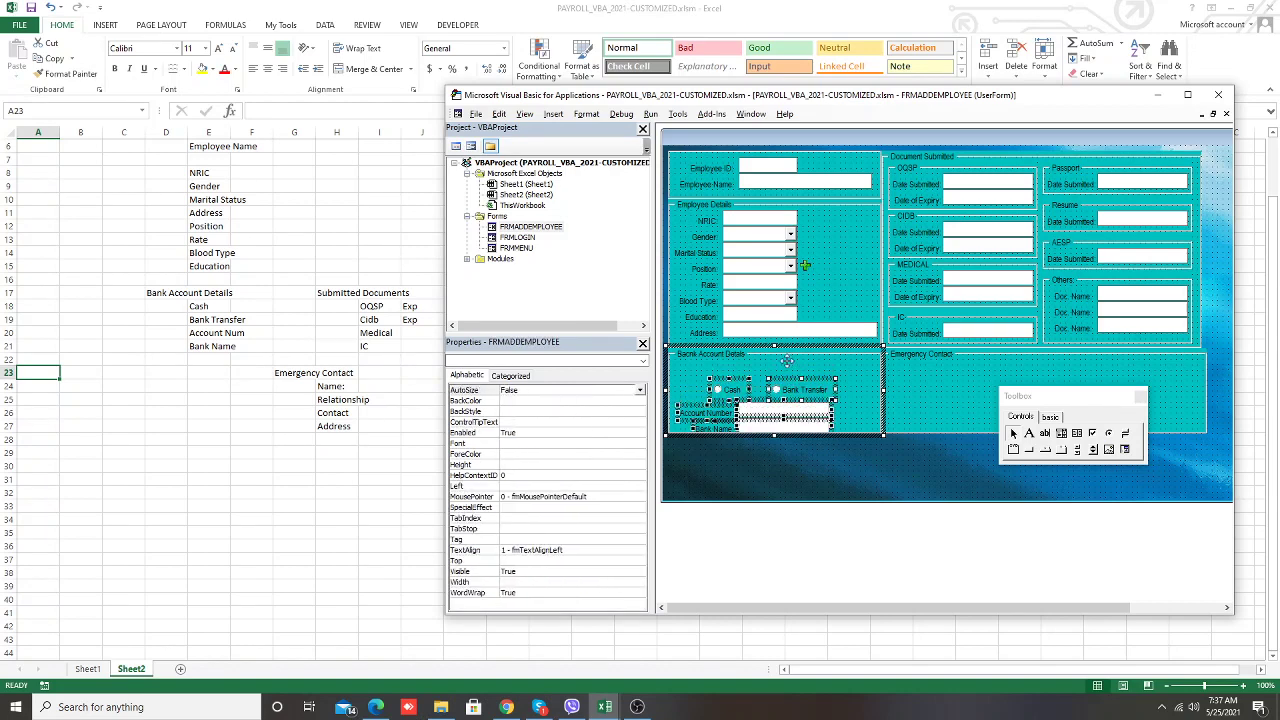
pyautogui.click(846, 411)
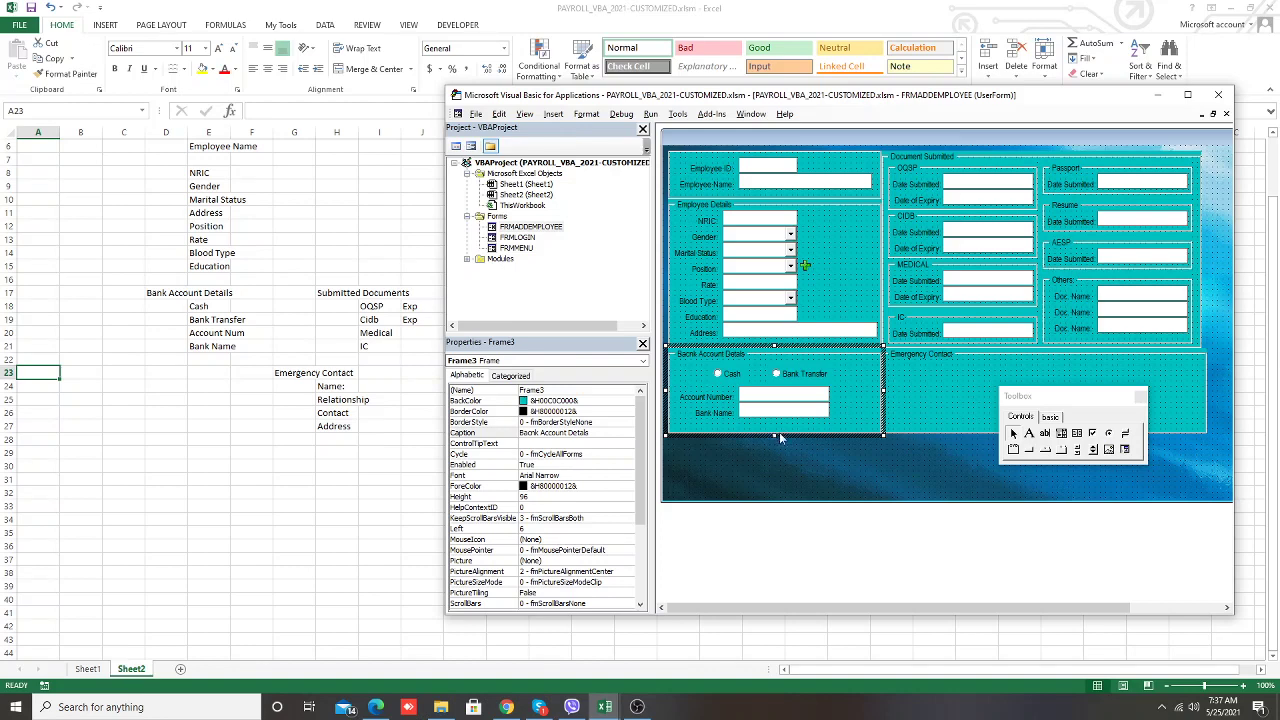
pyautogui.moveTo(847, 421); pyautogui.dragTo(716, 378)
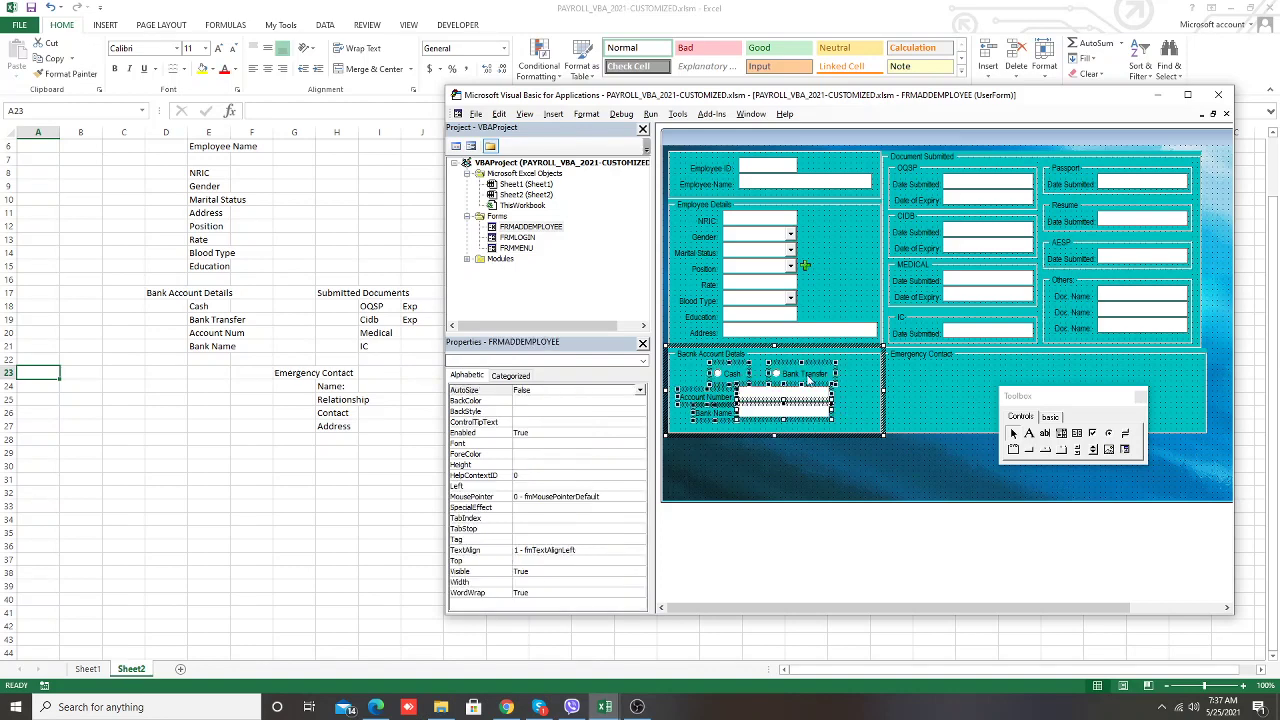
pyautogui.moveTo(810, 383); pyautogui.dragTo(812, 378)
pyautogui.click(850, 420)
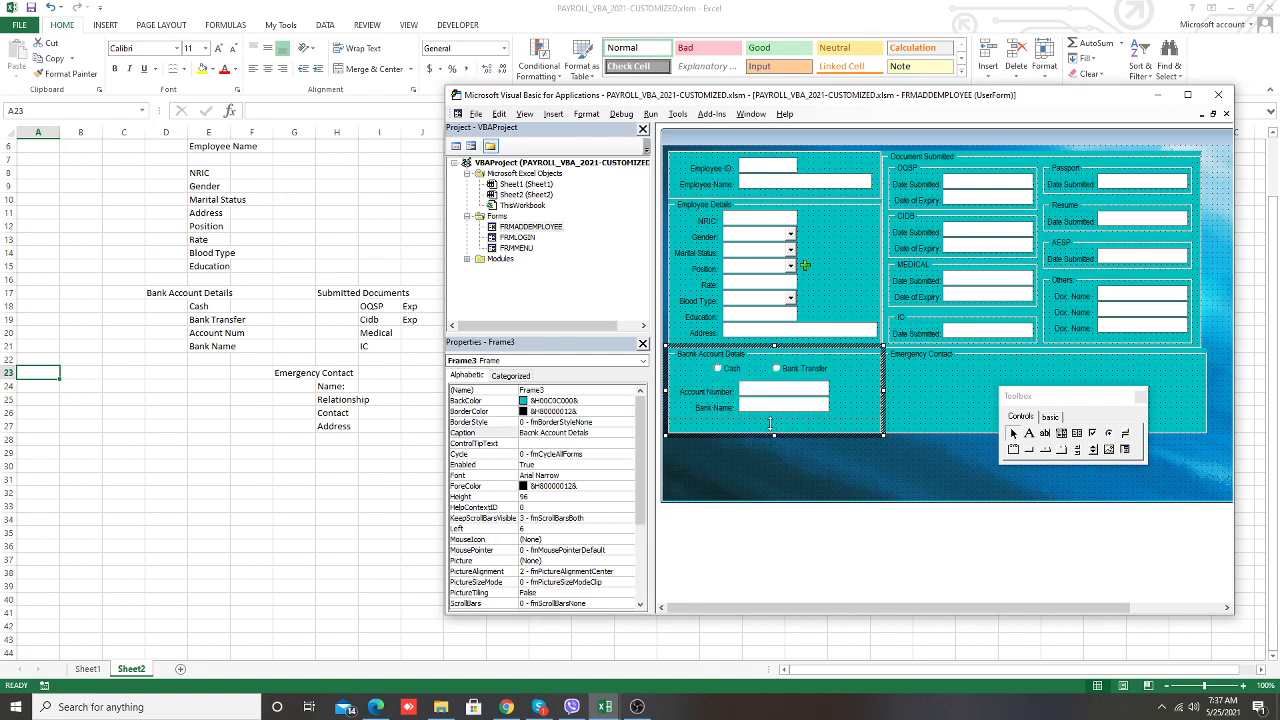
# Shorten and narrow the Emergency Contact frame by resizing its bottom and right edges
pyautogui.click(931, 404)
pyautogui.moveTo(1083, 403); pyautogui.dragTo(980, 481)
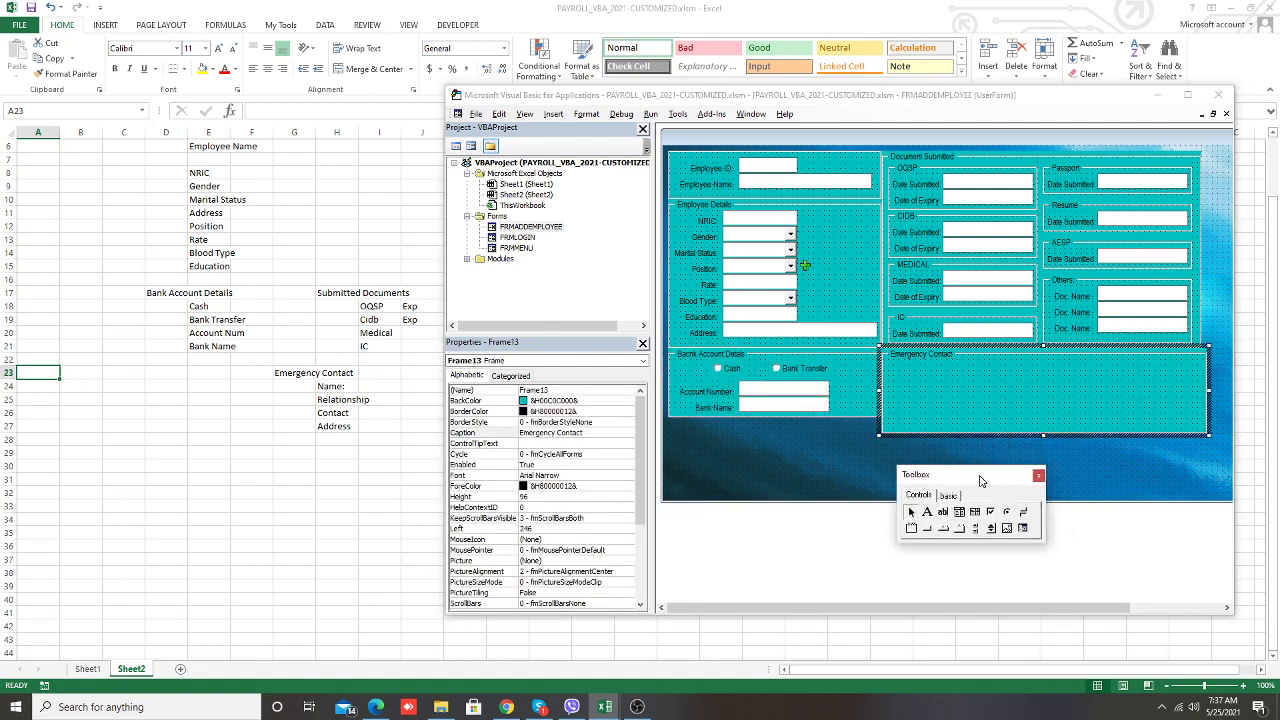
pyautogui.moveTo(1043, 433); pyautogui.dragTo(1038, 416)
pyautogui.click(1080, 445)
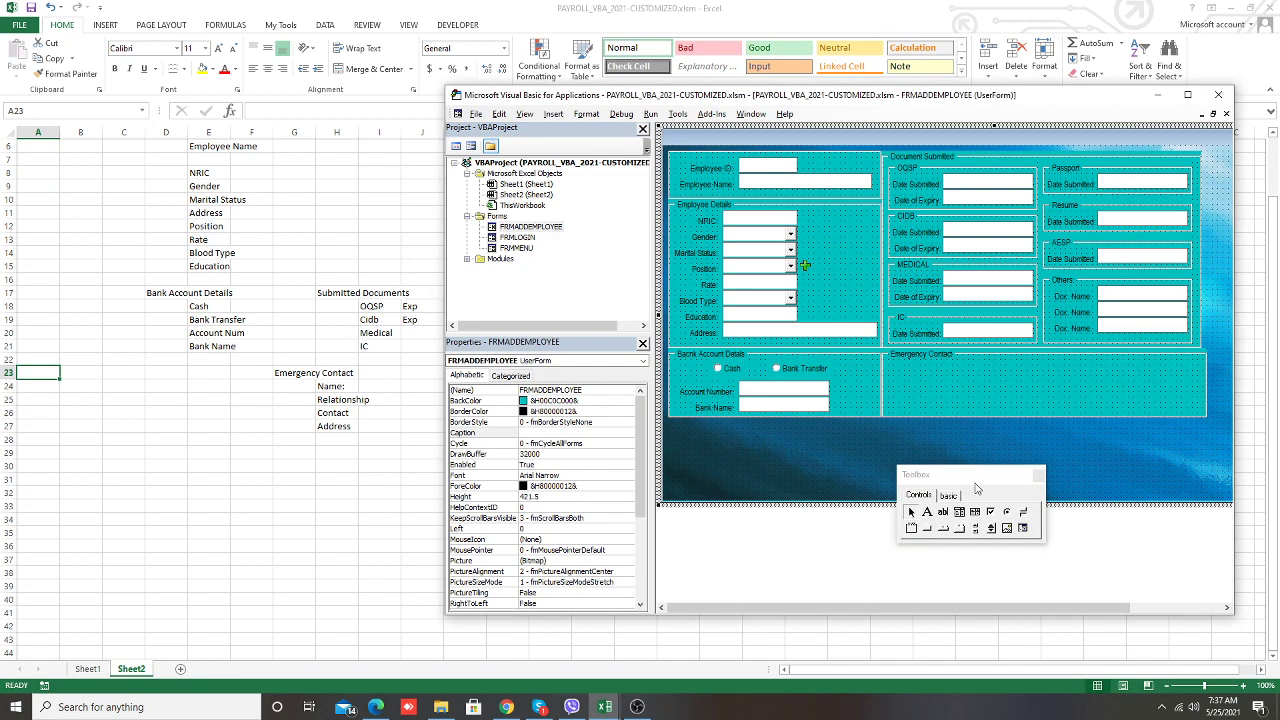
pyautogui.click(1153, 405)
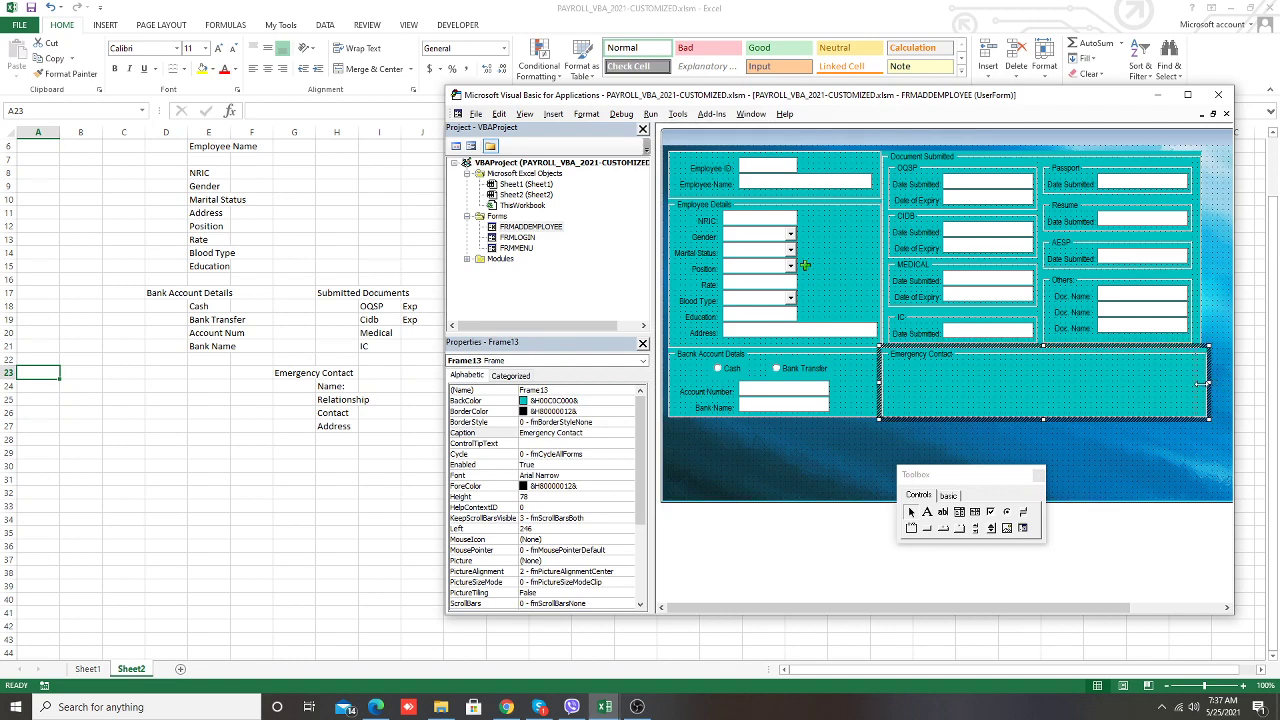
pyautogui.moveTo(1207, 384); pyautogui.dragTo(1200, 384)
pyautogui.click(1183, 466)
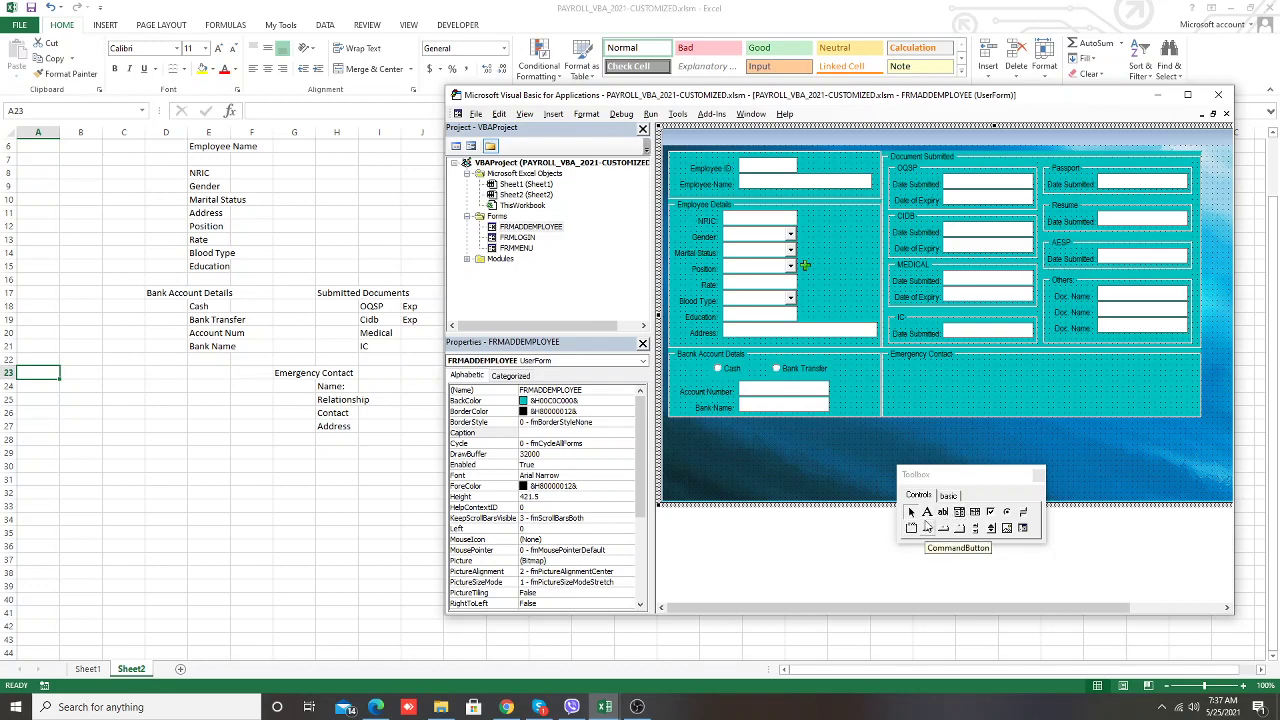
# Paste a copy of the Account Number label and textbox into the frame and caption the label Name:
pyautogui.moveTo(838, 402); pyautogui.dragTo(675, 378)
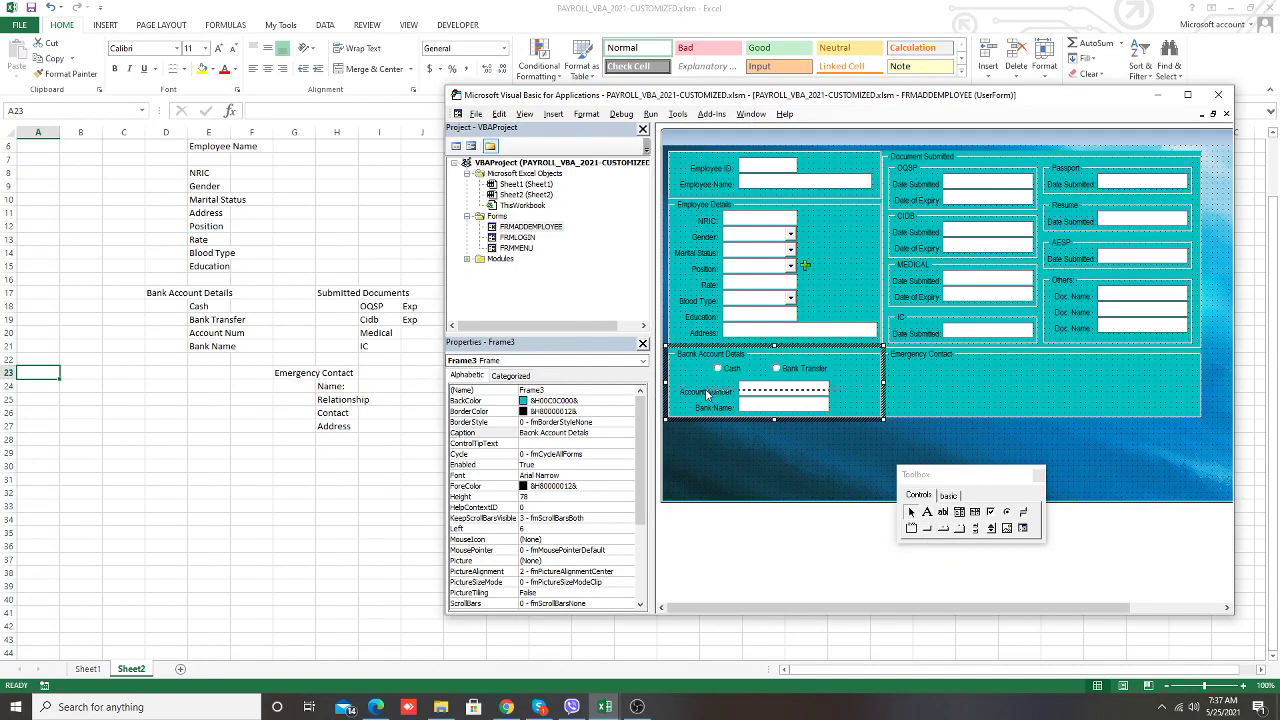
pyautogui.click(980, 395)
pyautogui.hotkey('ctrl', 'v')
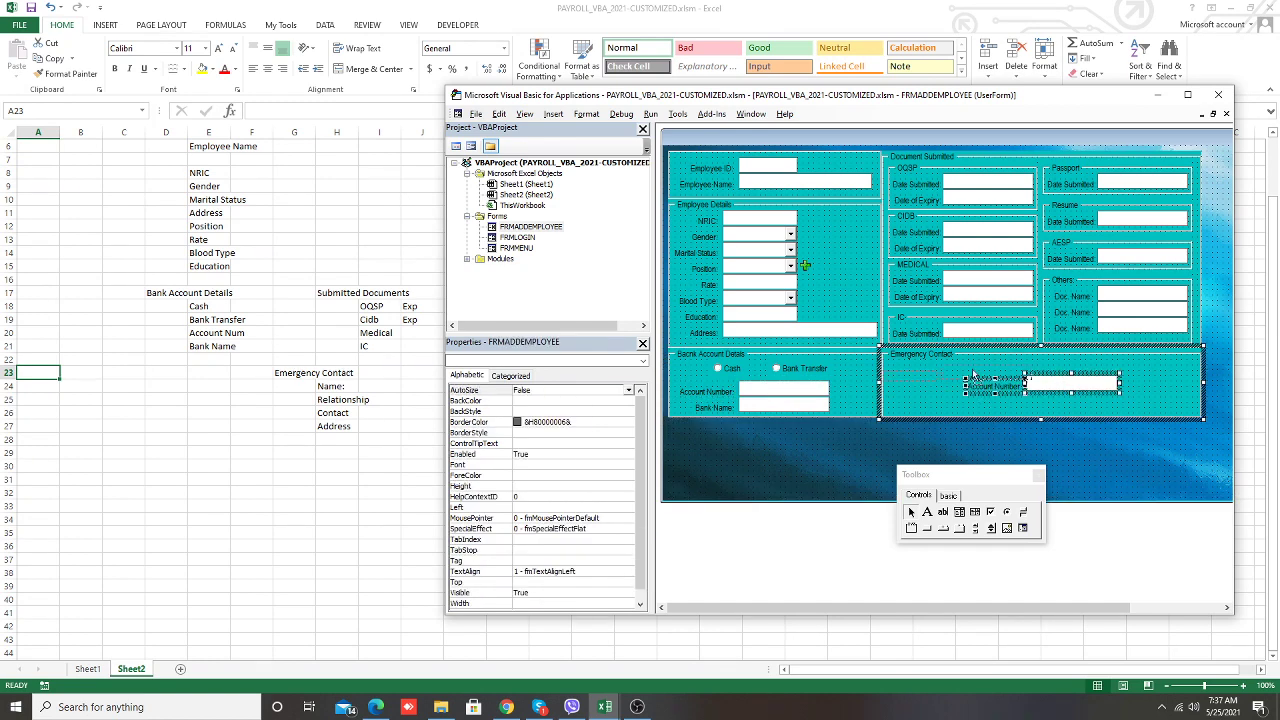
pyautogui.click(1091, 388)
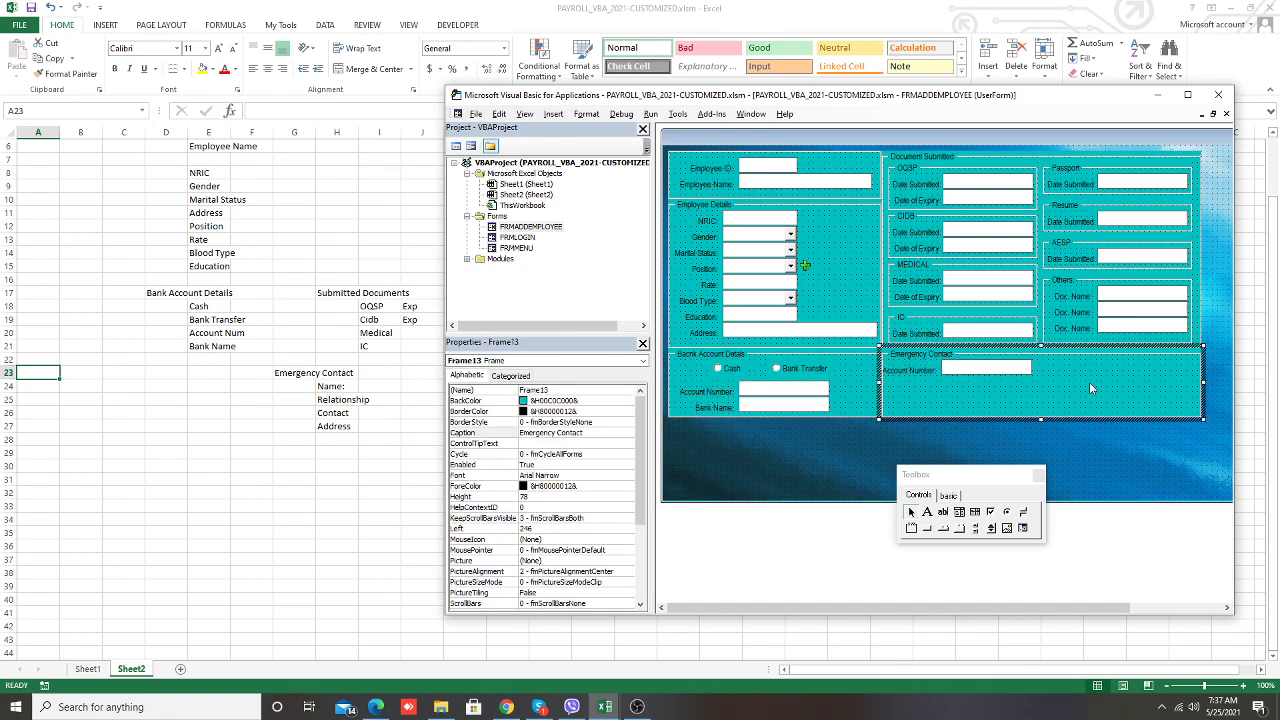
pyautogui.click(922, 370)
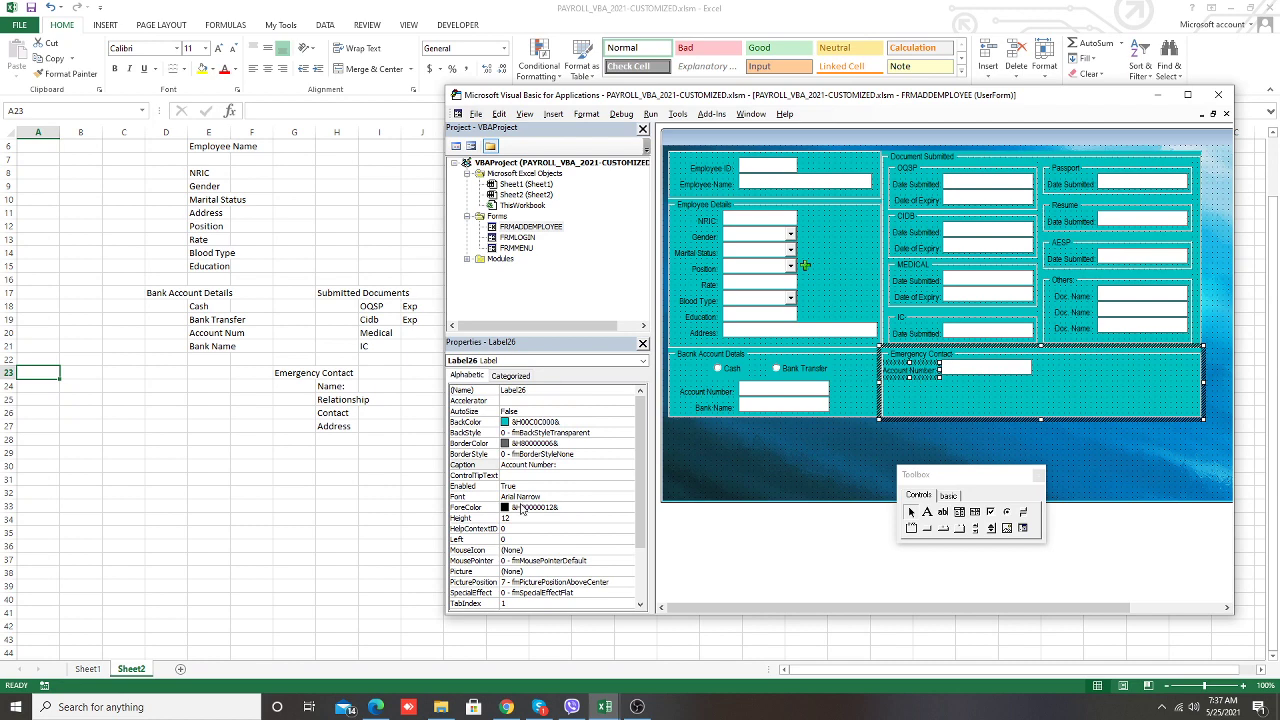
pyautogui.click(565, 466)
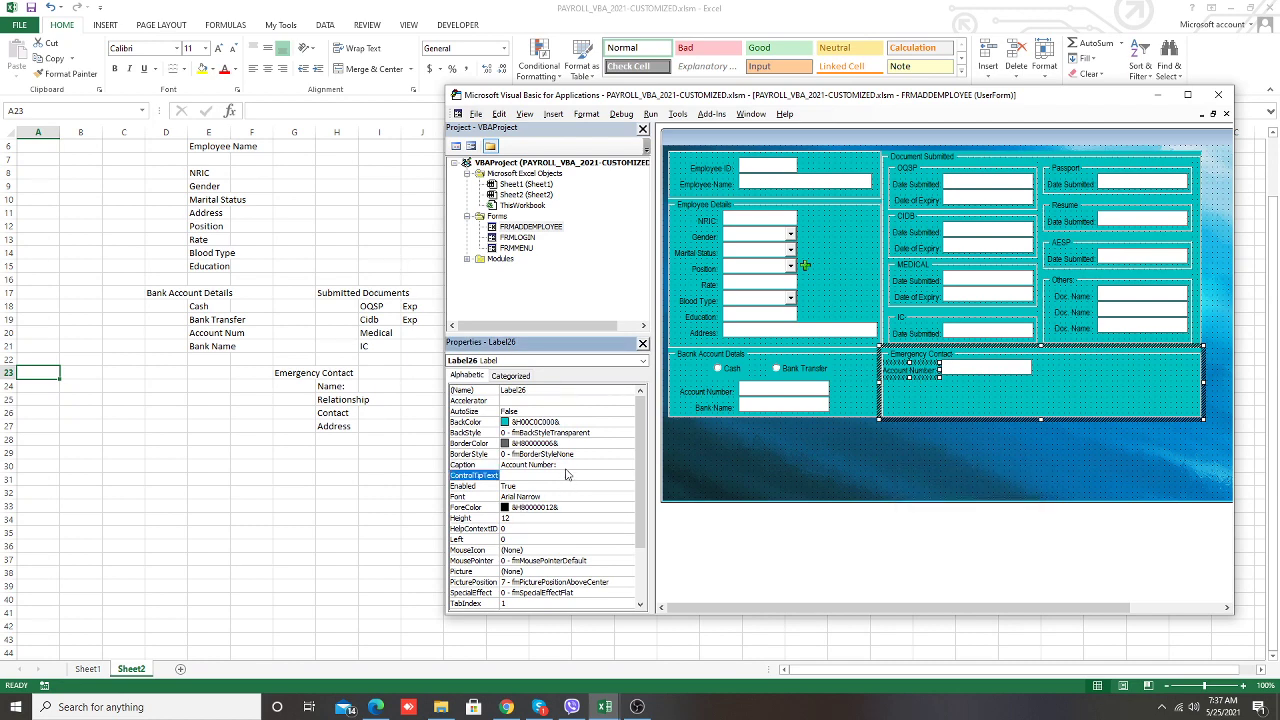
pyautogui.moveTo(565, 466); pyautogui.dragTo(408, 458)
pyautogui.write('Name:')
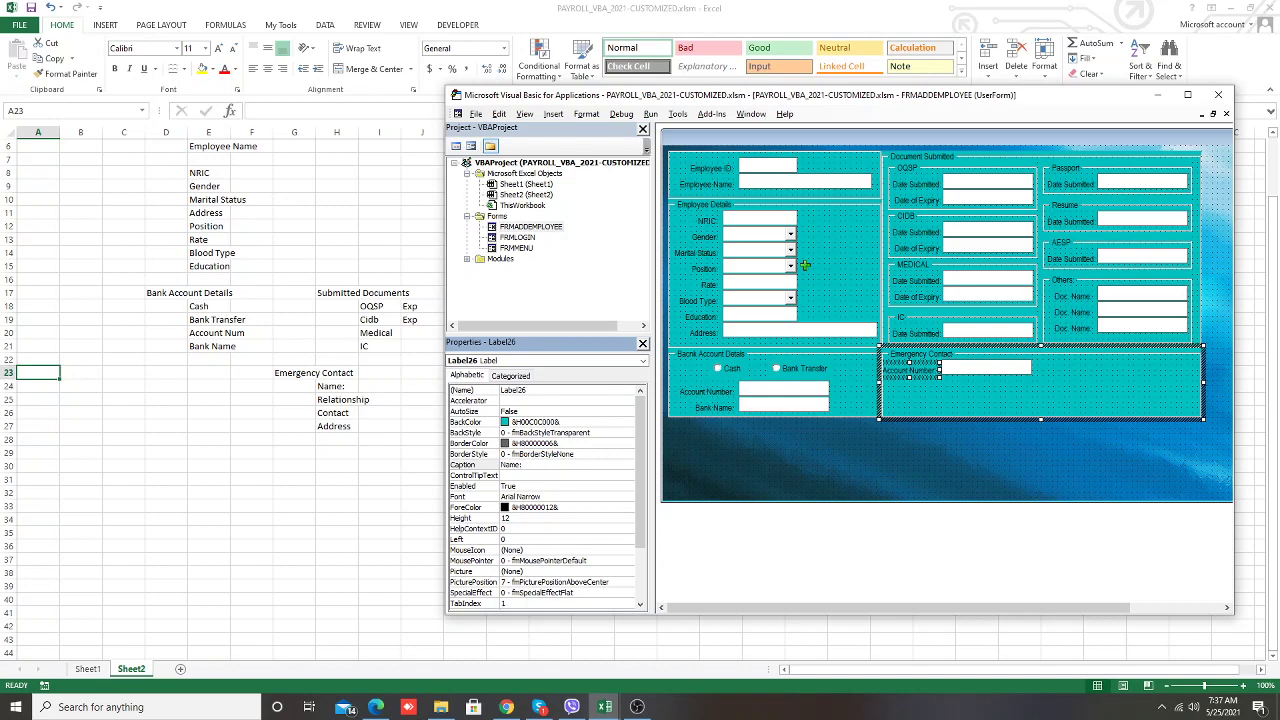
pyautogui.click(899, 372)
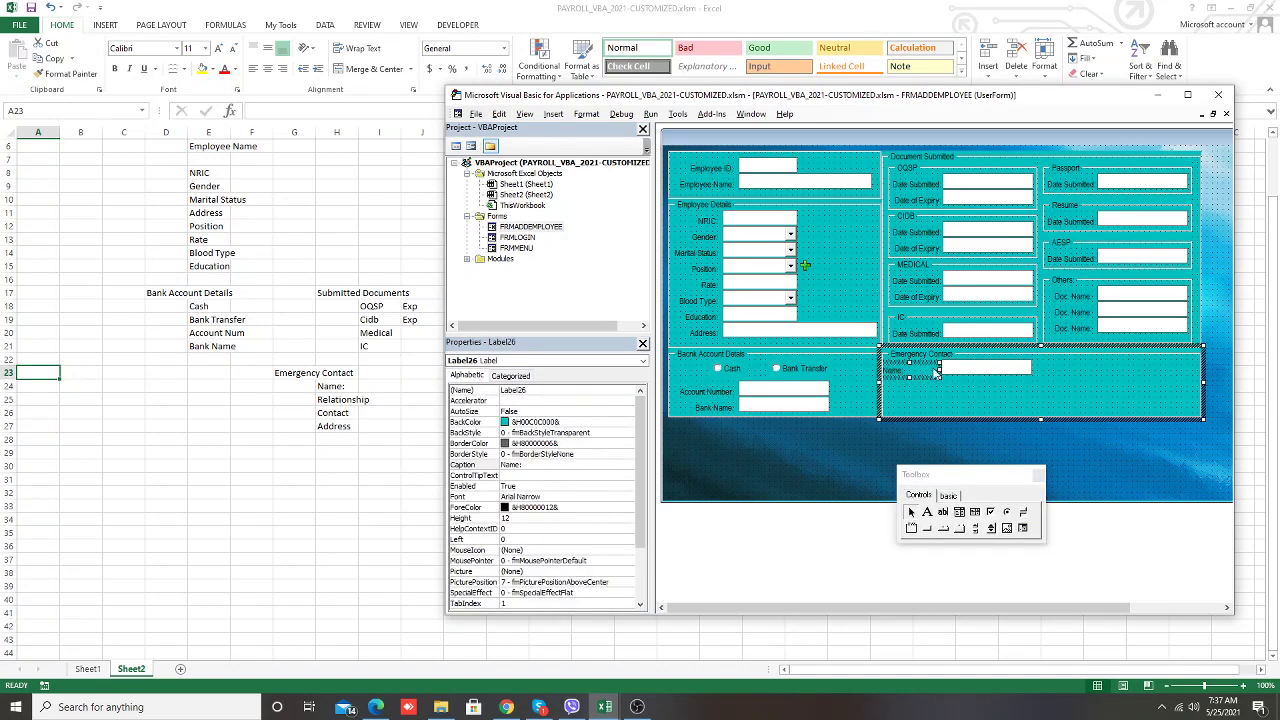
pyautogui.moveTo(940, 369)
pyautogui.mouseDown()
pyautogui.moveTo(906, 370)
pyautogui.moveTo(996, 401)
pyautogui.mouseUp()
# Duplicate the Name row below itself and change the copy's caption to Contact:
pyautogui.hotkey('ctrl', 'c')
pyautogui.hotkey('ctrl', 'v')
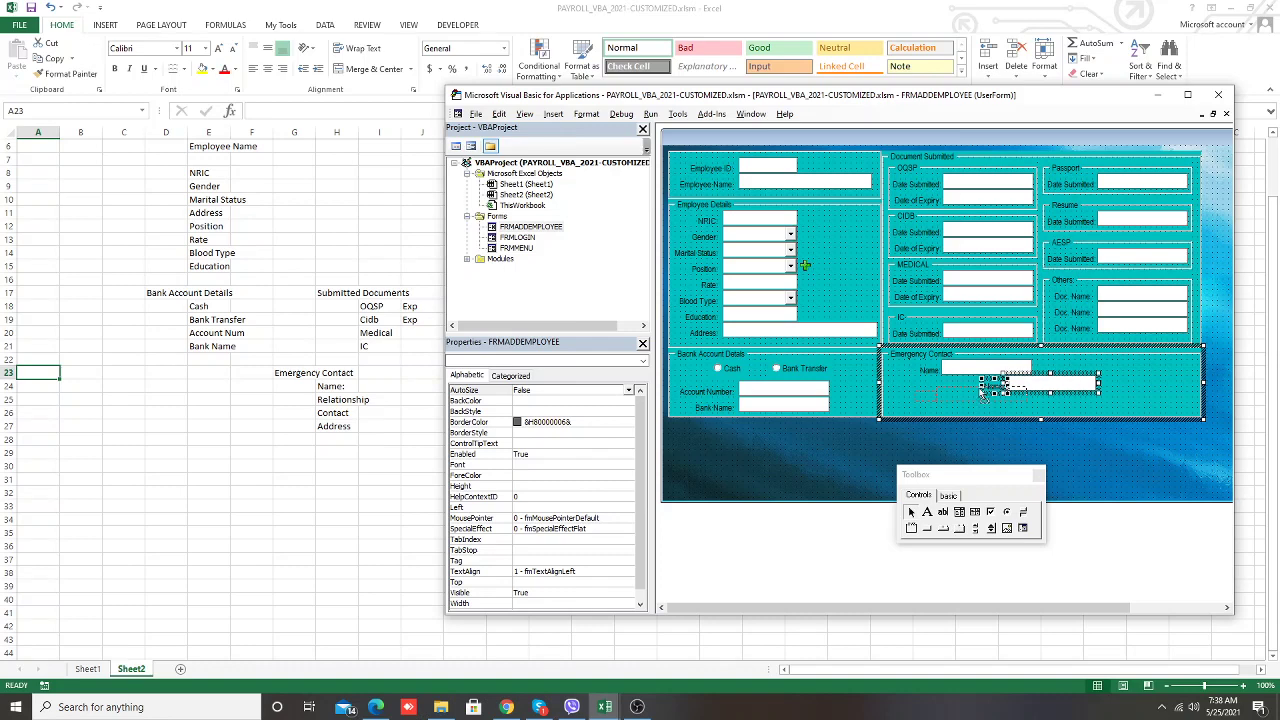
pyautogui.moveTo(982, 395); pyautogui.dragTo(1103, 372)
pyautogui.moveTo(1103, 372); pyautogui.dragTo(925, 391)
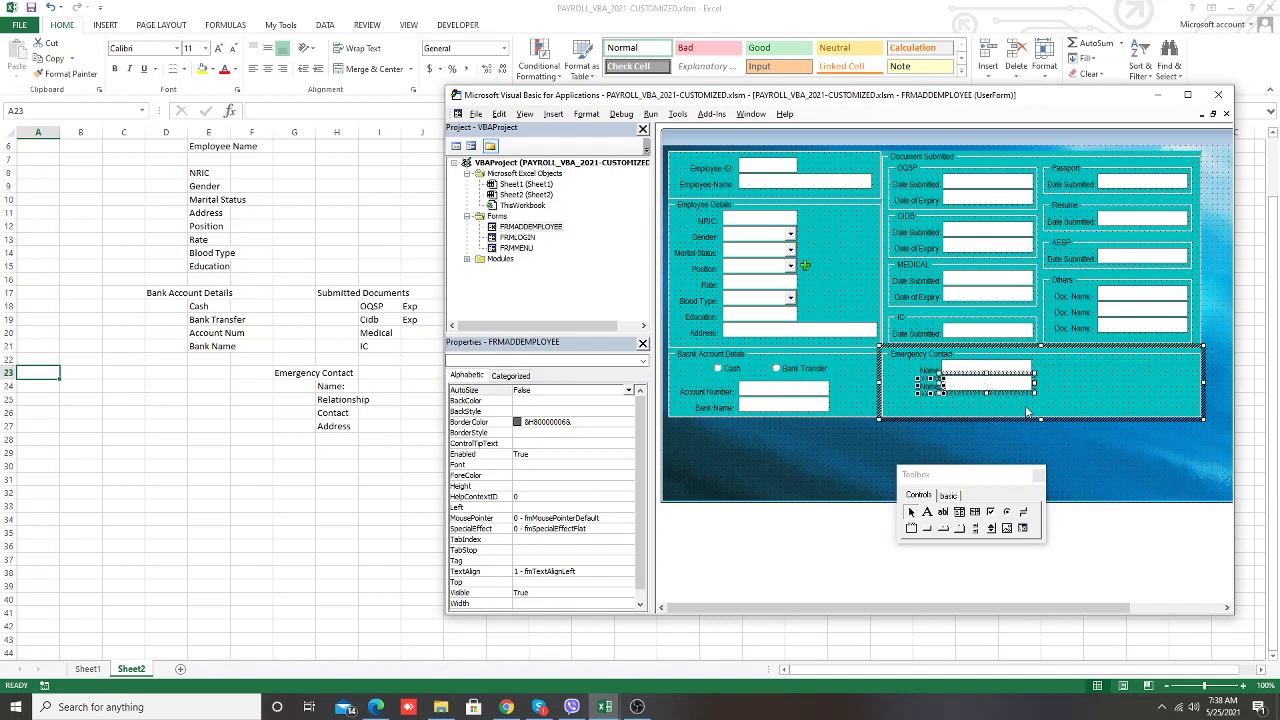
pyautogui.click(1051, 395)
pyautogui.click(935, 386)
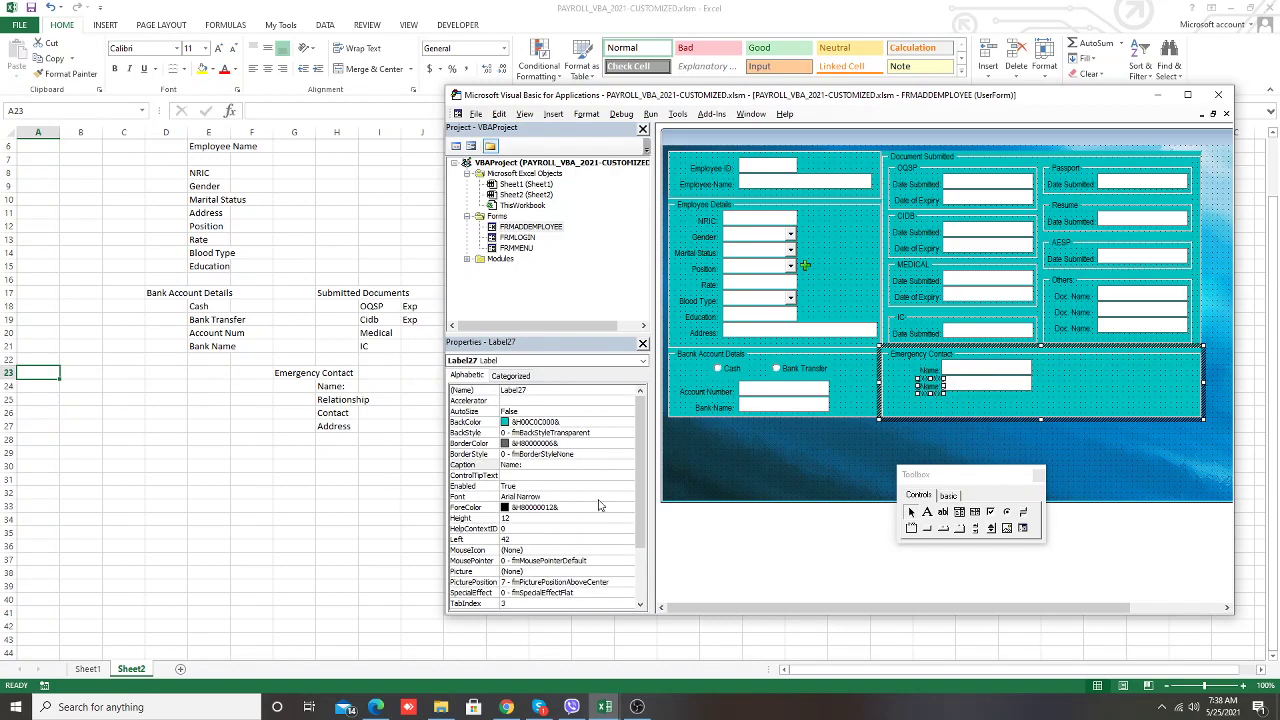
pyautogui.press('F4')
pyautogui.write('Contact:')
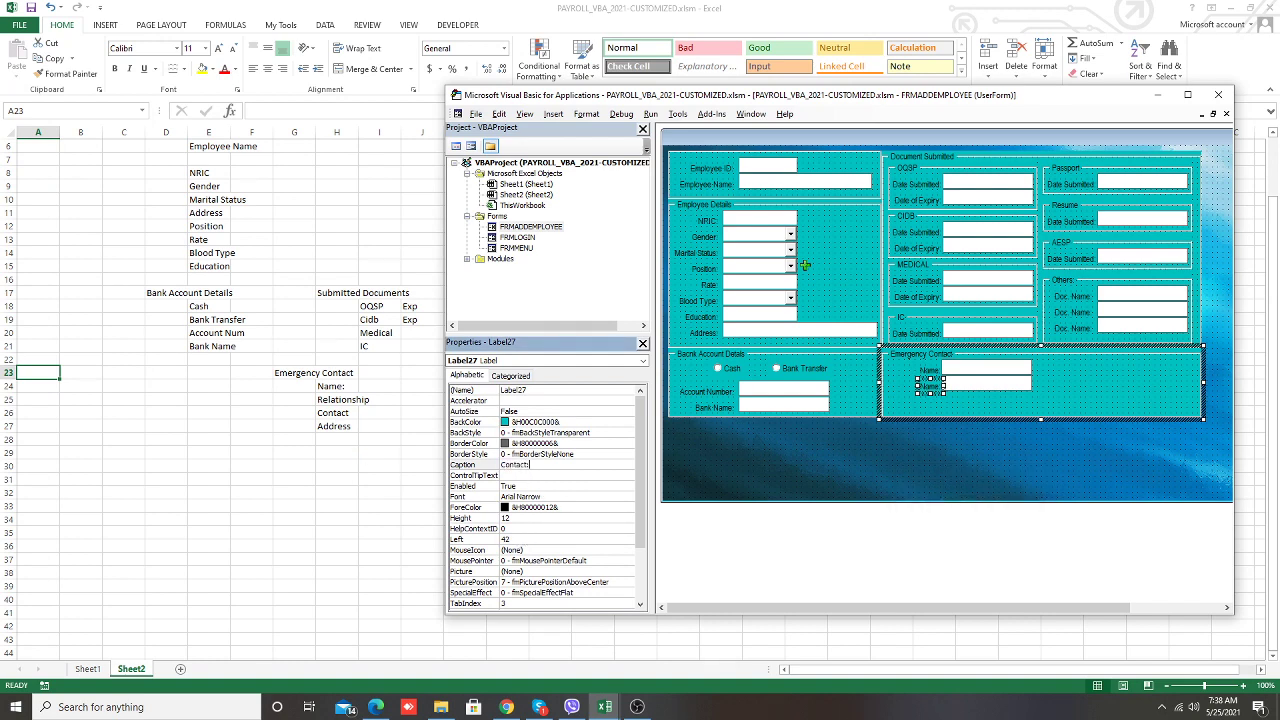
pyautogui.click(1040, 395)
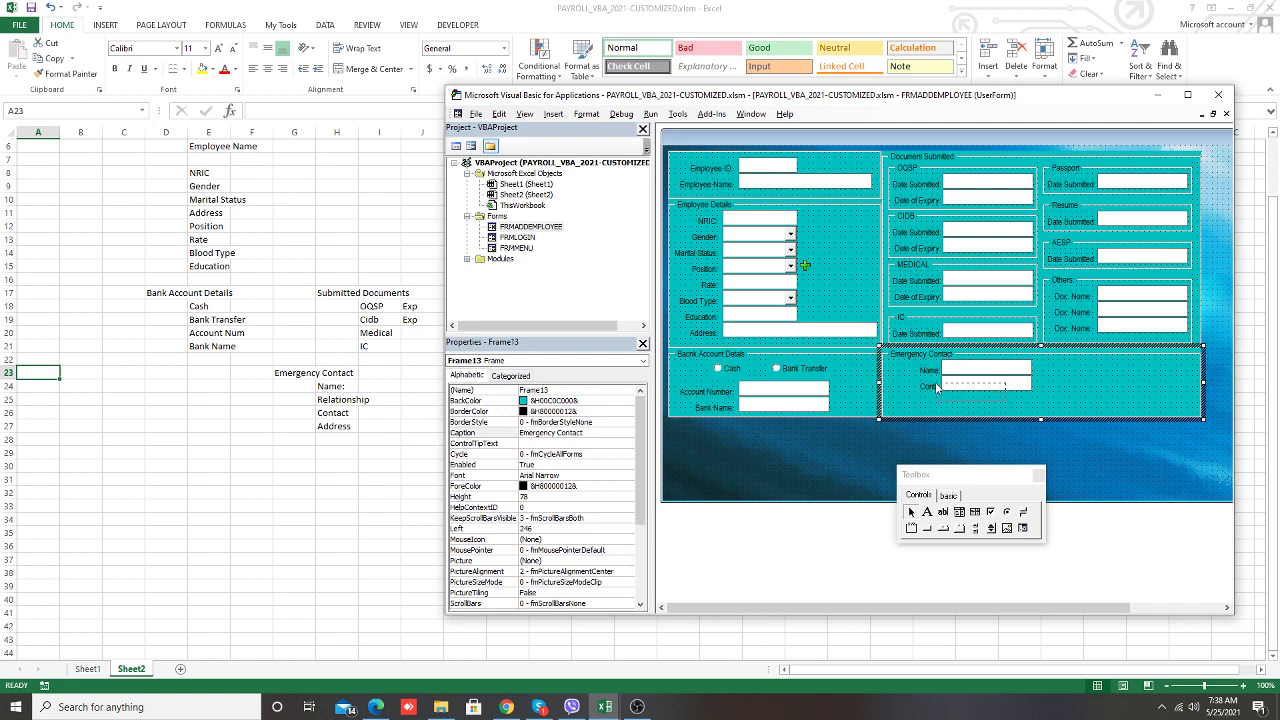
# Move the Contact row to the frame's right side and relabel the lower-left label Relationship:
pyautogui.moveTo(1087, 377); pyautogui.dragTo(1045, 392)
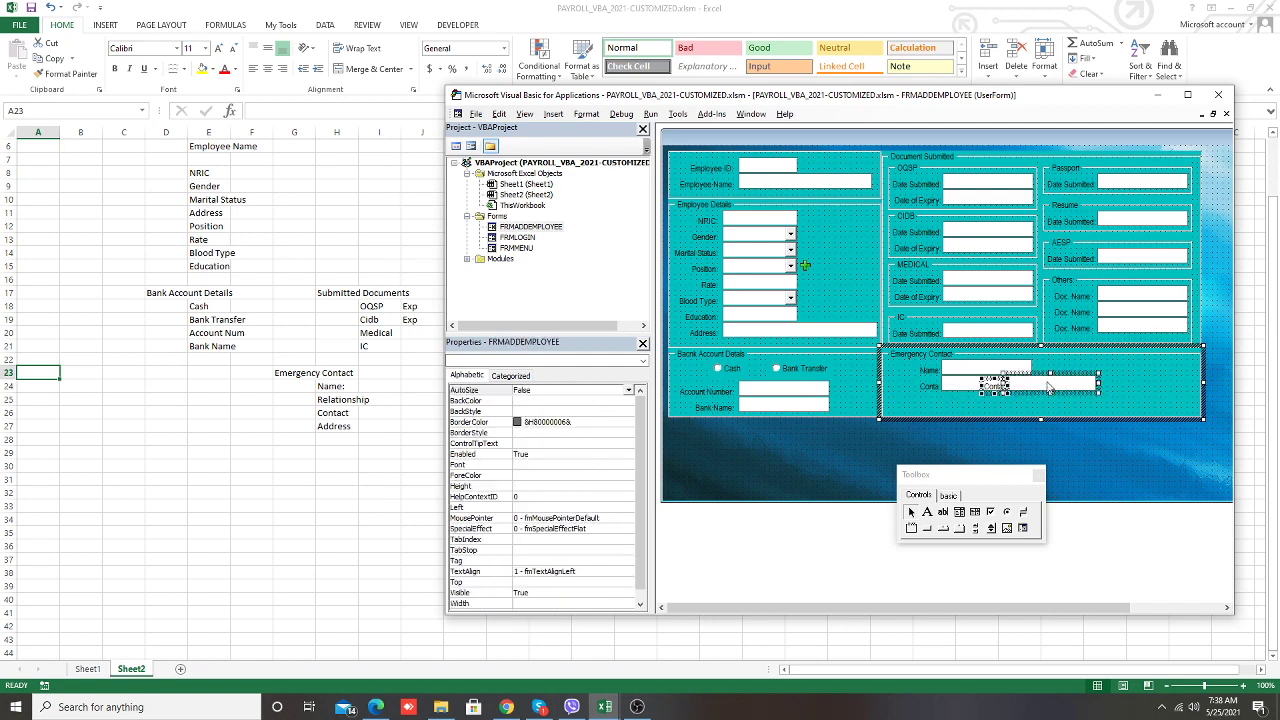
pyautogui.moveTo(1048, 388)
pyautogui.mouseDown()
pyautogui.moveTo(1111, 373)
pyautogui.moveTo(1117, 392)
pyautogui.moveTo(1114, 374)
pyautogui.mouseUp()
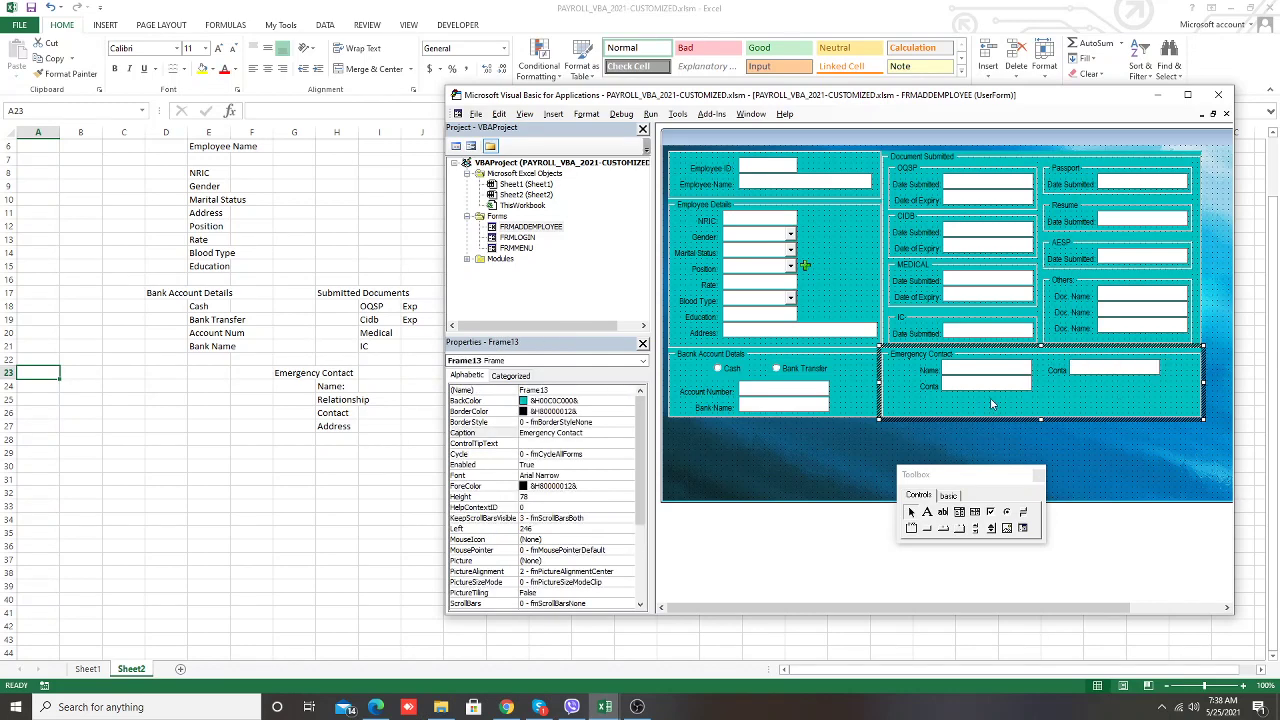
pyautogui.click(935, 388)
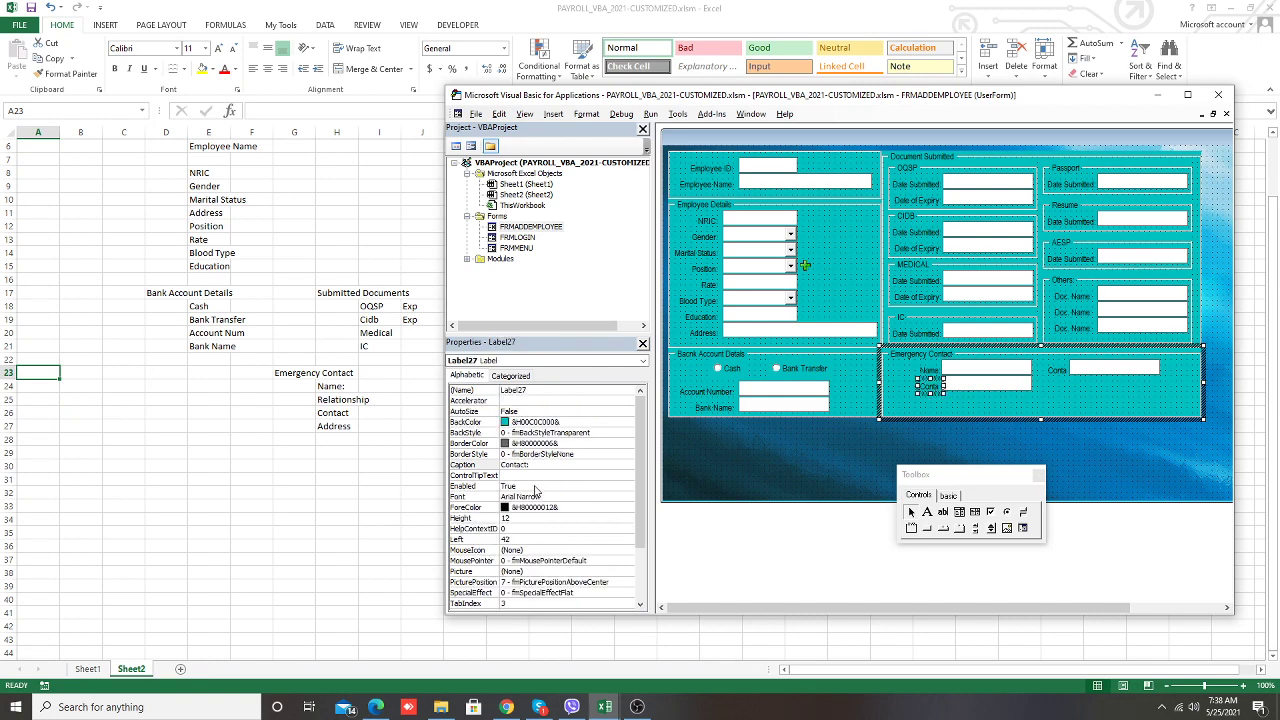
pyautogui.click(494, 465)
pyautogui.write('Relationship:')
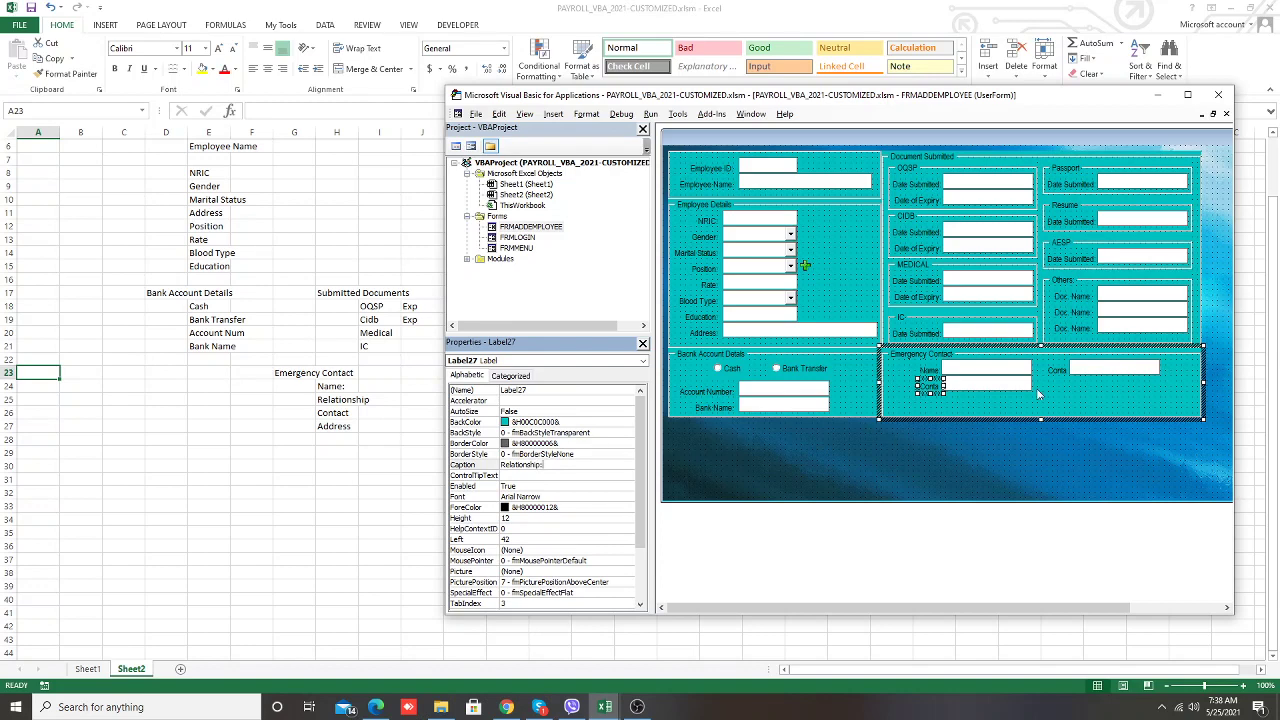
pyautogui.click(938, 390)
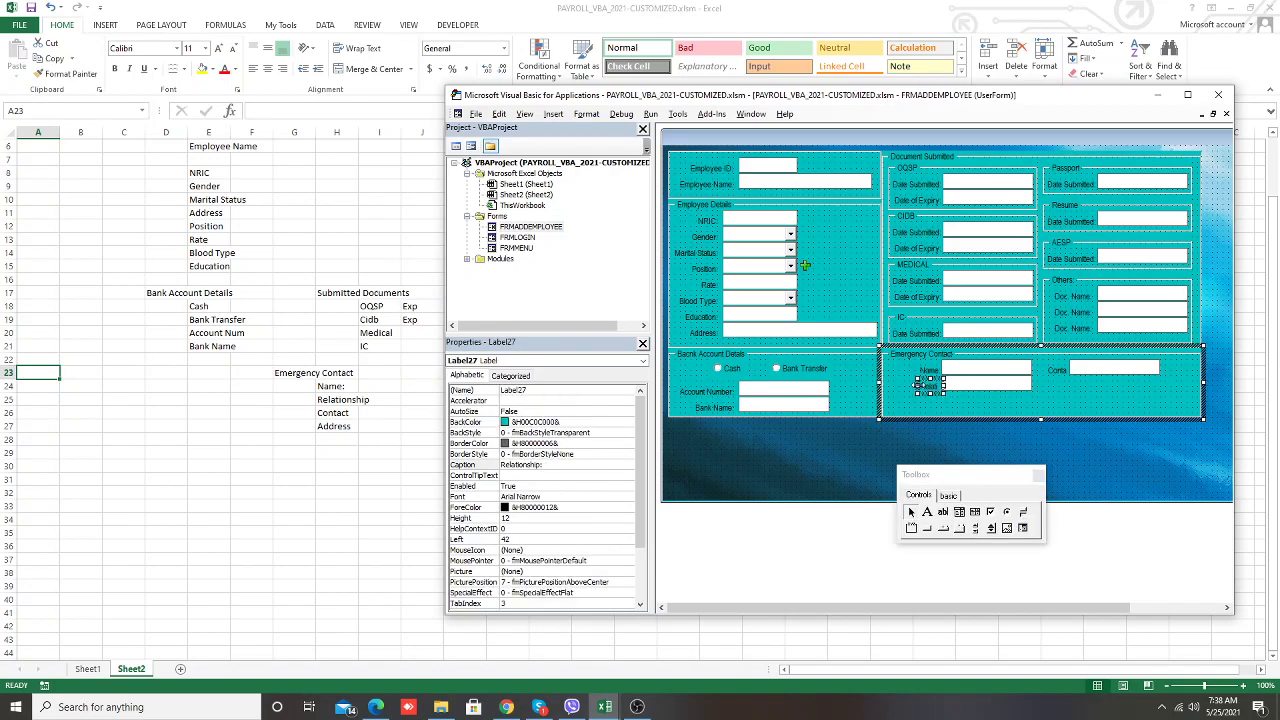
pyautogui.moveTo(917, 384); pyautogui.dragTo(897, 384)
# Place a copy of the Contact row below the first one
pyautogui.click(1066, 374)
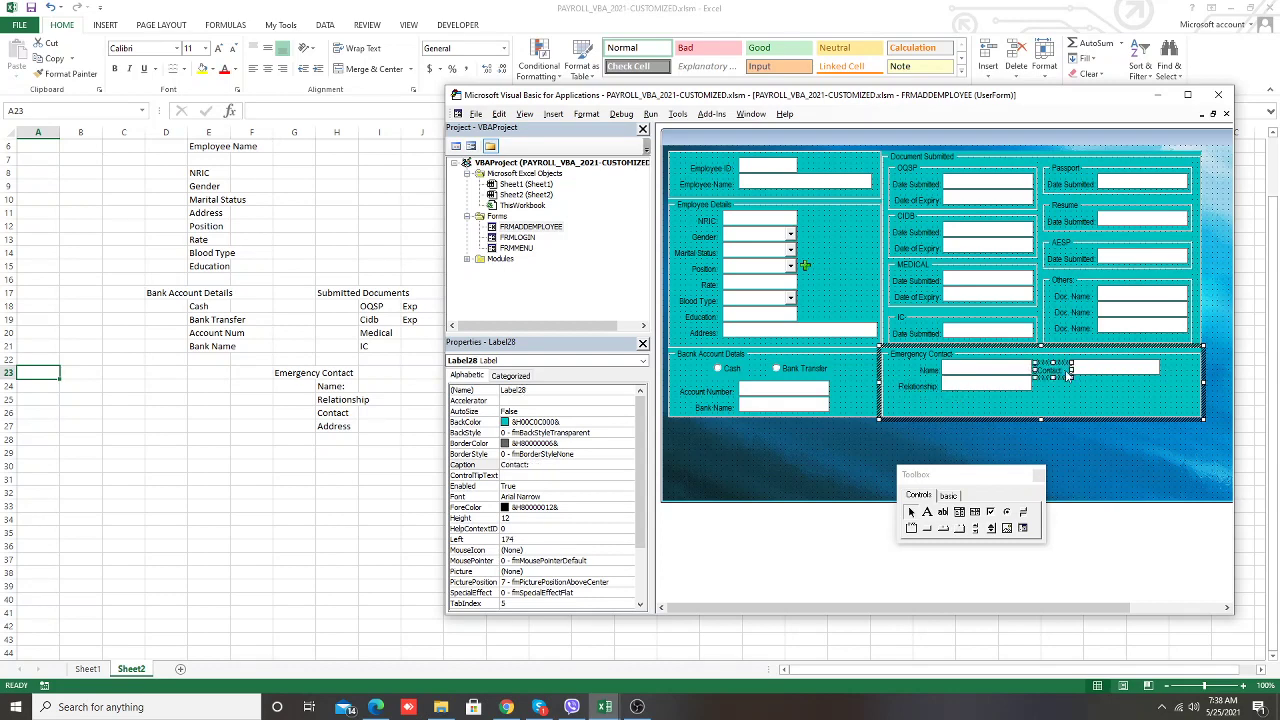
pyautogui.click(1088, 391)
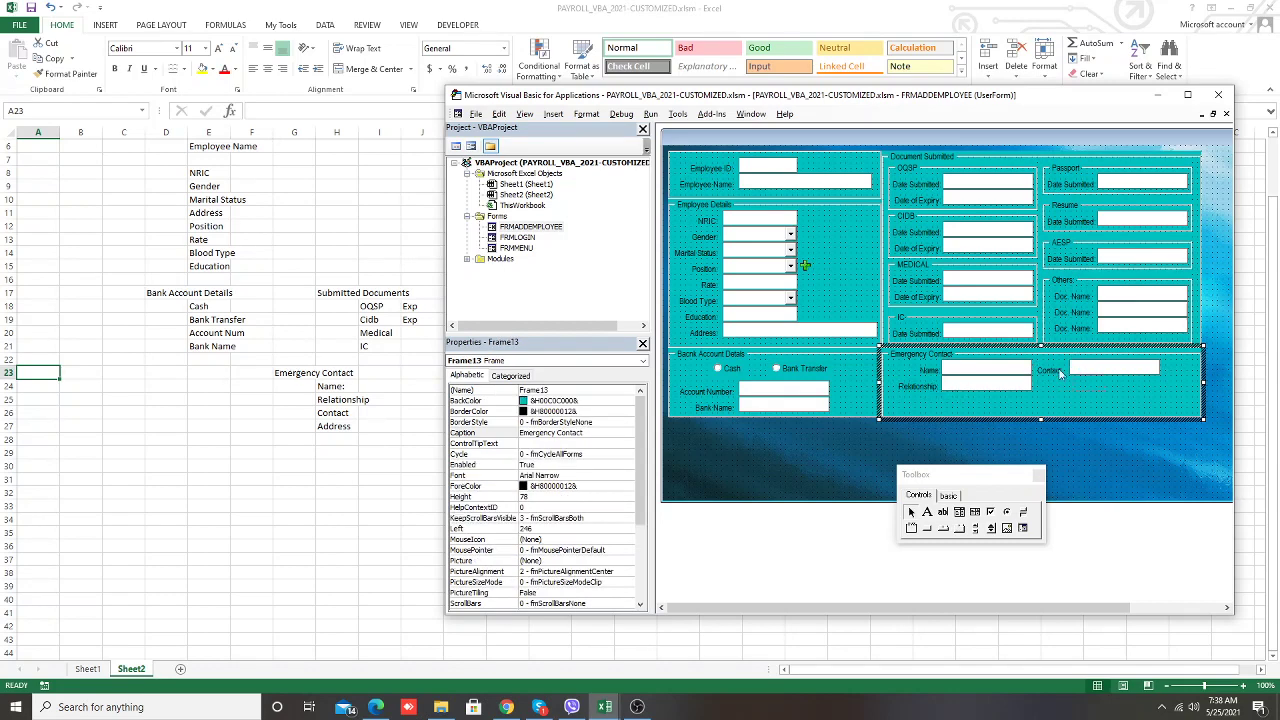
pyautogui.click(1058, 372)
pyautogui.moveTo(1058, 372); pyautogui.dragTo(1060, 392)
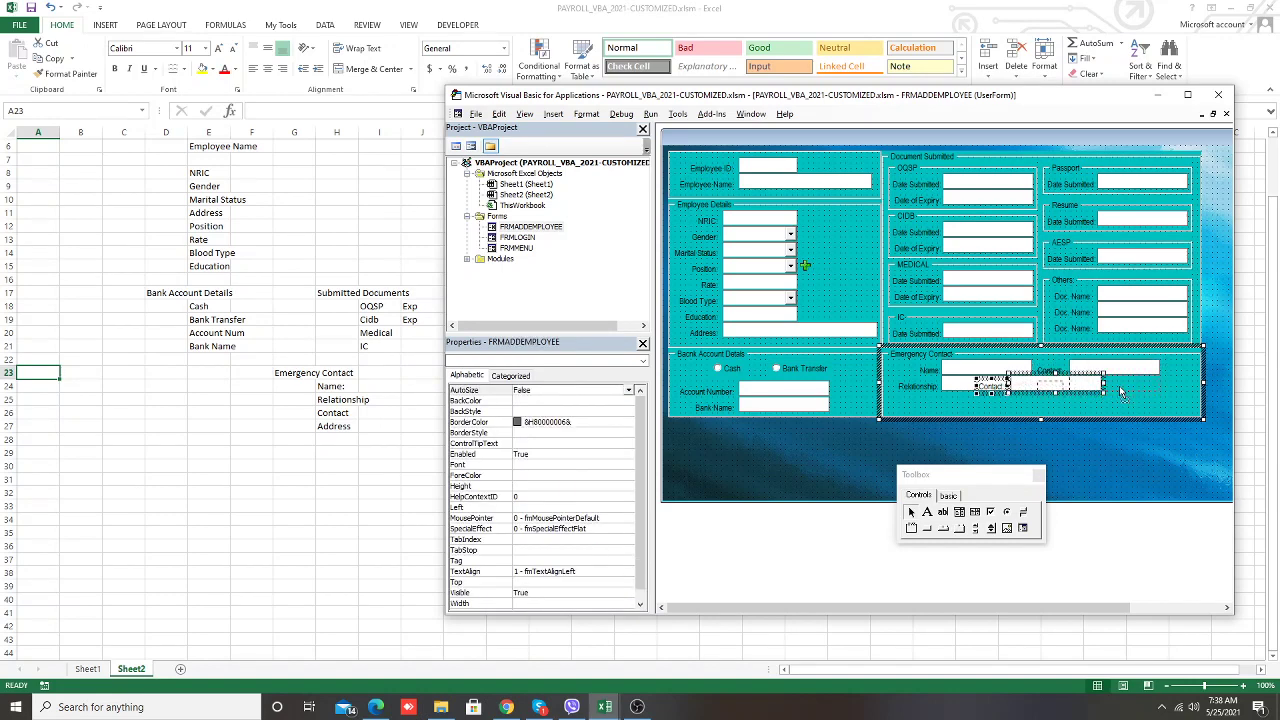
pyautogui.moveTo(1121, 393); pyautogui.dragTo(1121, 393)
# Enlarge the lower Contact textbox (TextBox25) and set its MultiLine property to True
pyautogui.click(1115, 388)
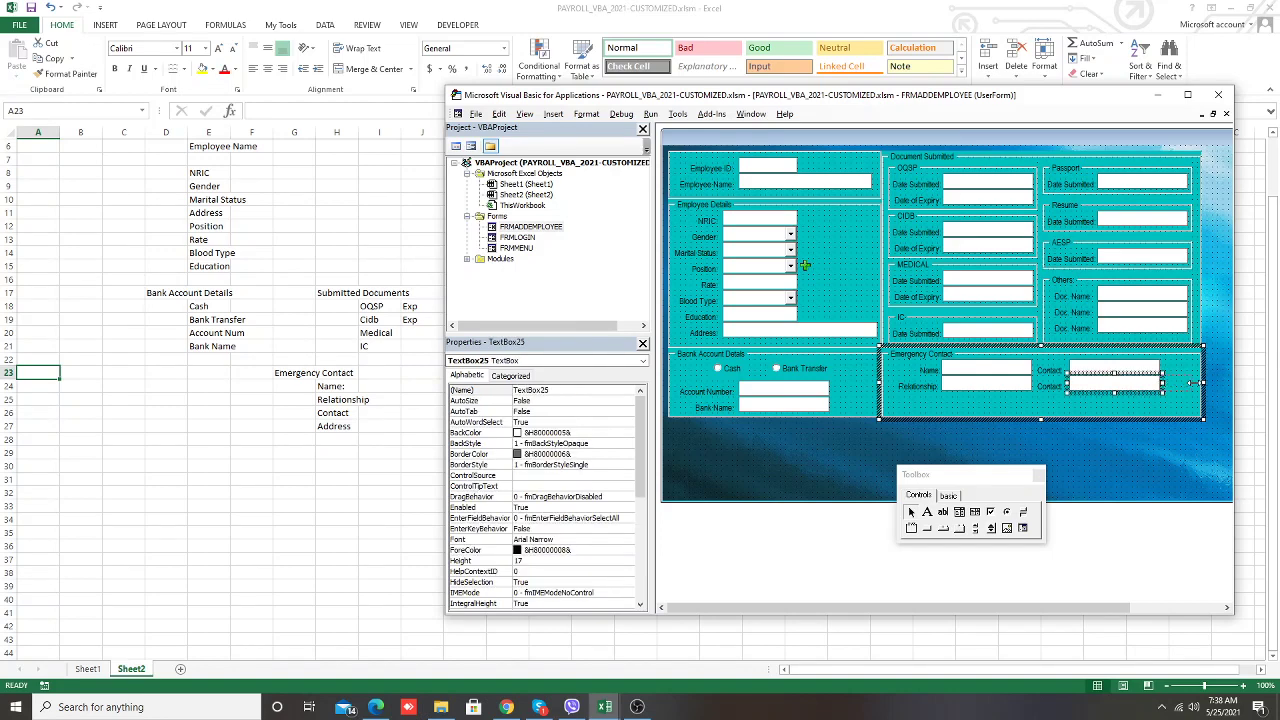
pyautogui.moveTo(1192, 383); pyautogui.dragTo(1195, 383)
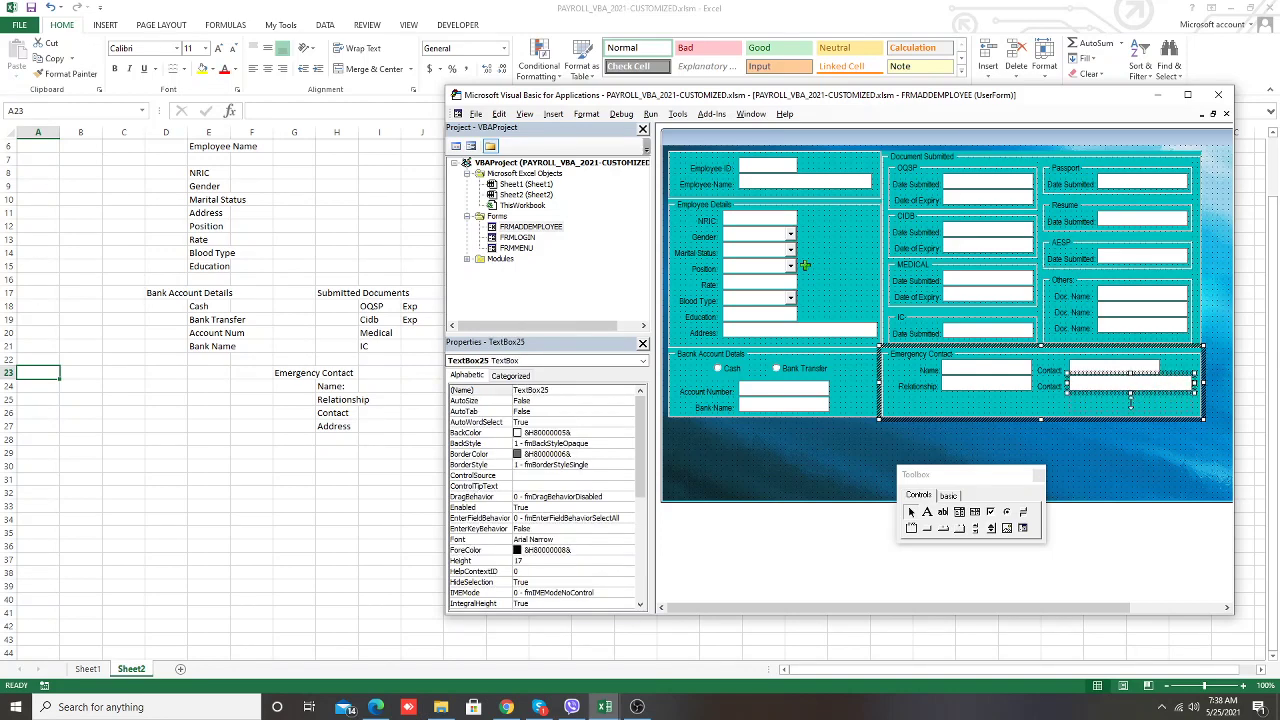
pyautogui.moveTo(1131, 397); pyautogui.dragTo(1131, 410)
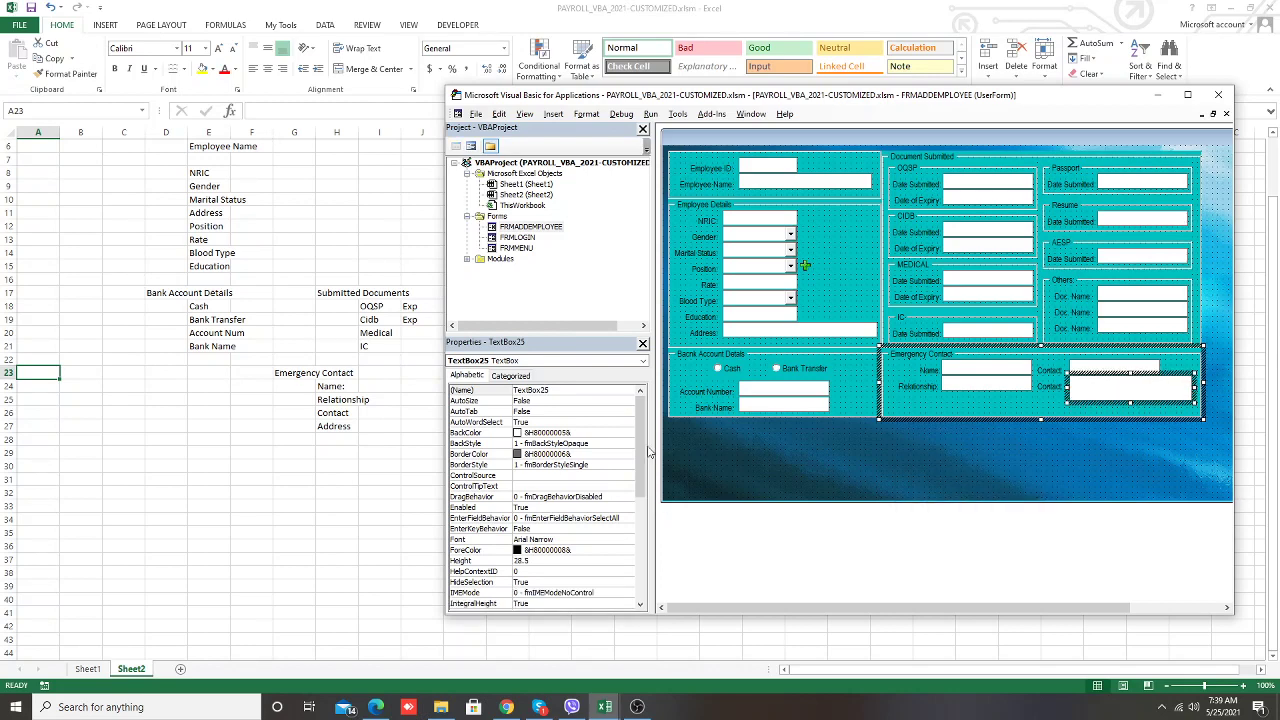
pyautogui.scroll(-6, 577, 528)
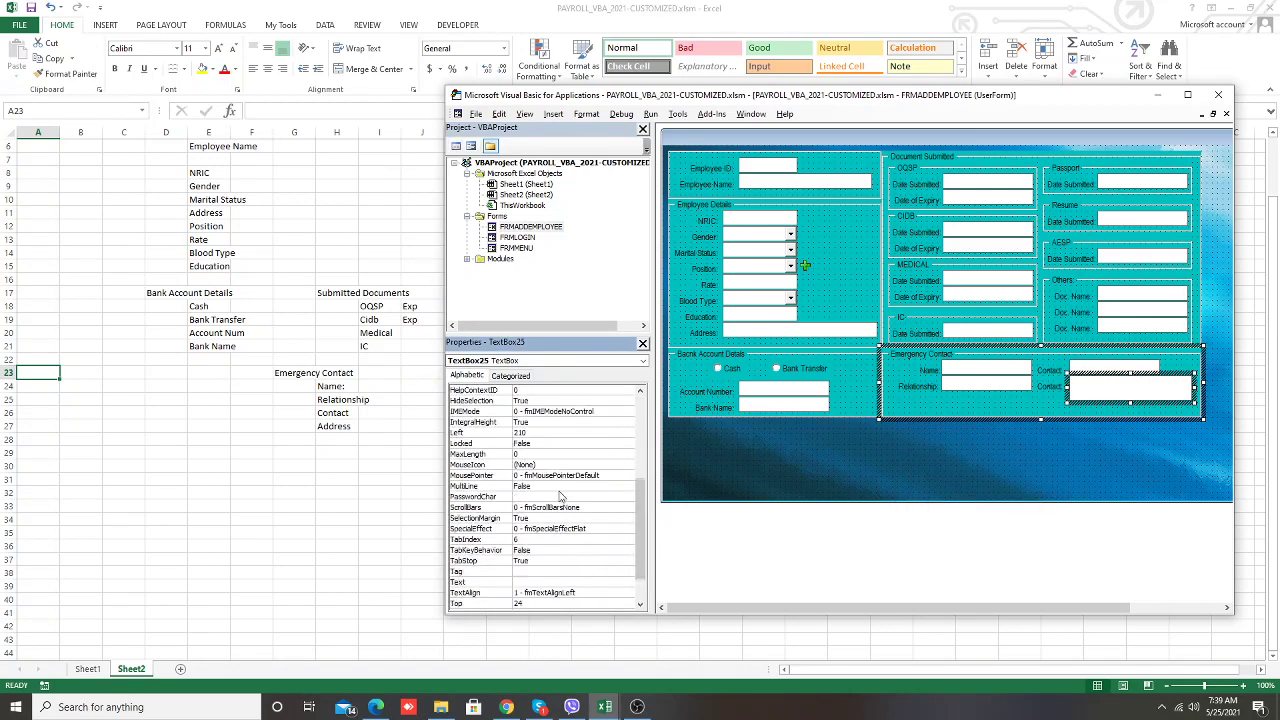
pyautogui.click(566, 485)
pyautogui.click(629, 487)
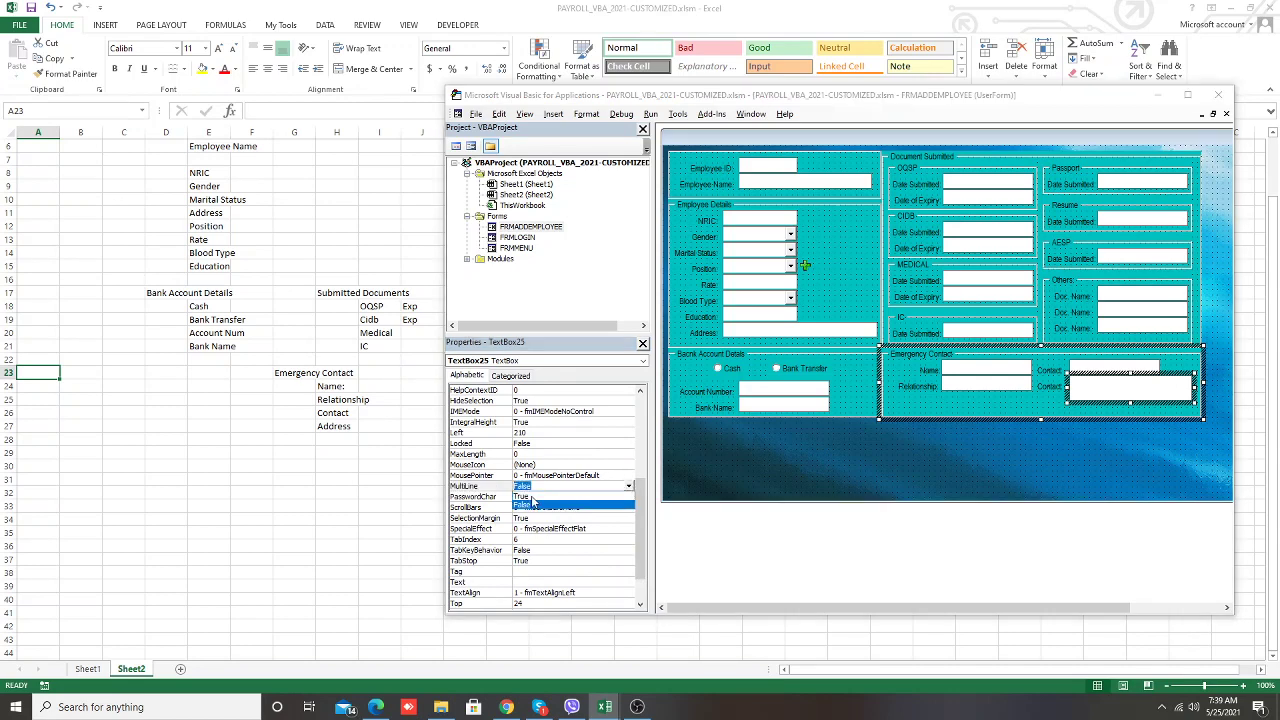
pyautogui.click(560, 497)
pyautogui.click(987, 405)
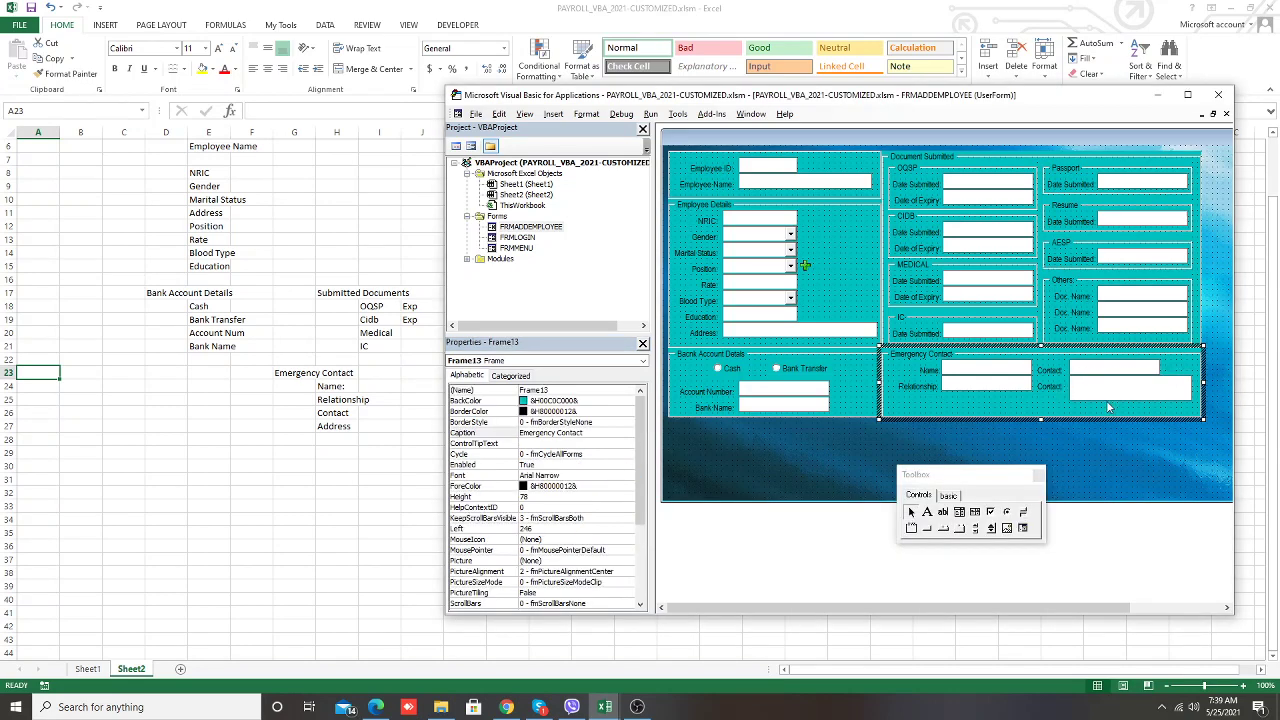
# Run the form, type a long test string into the lower Contact box to confirm it wraps, then close it
pyautogui.press('F5')
pyautogui.click(765, 425)
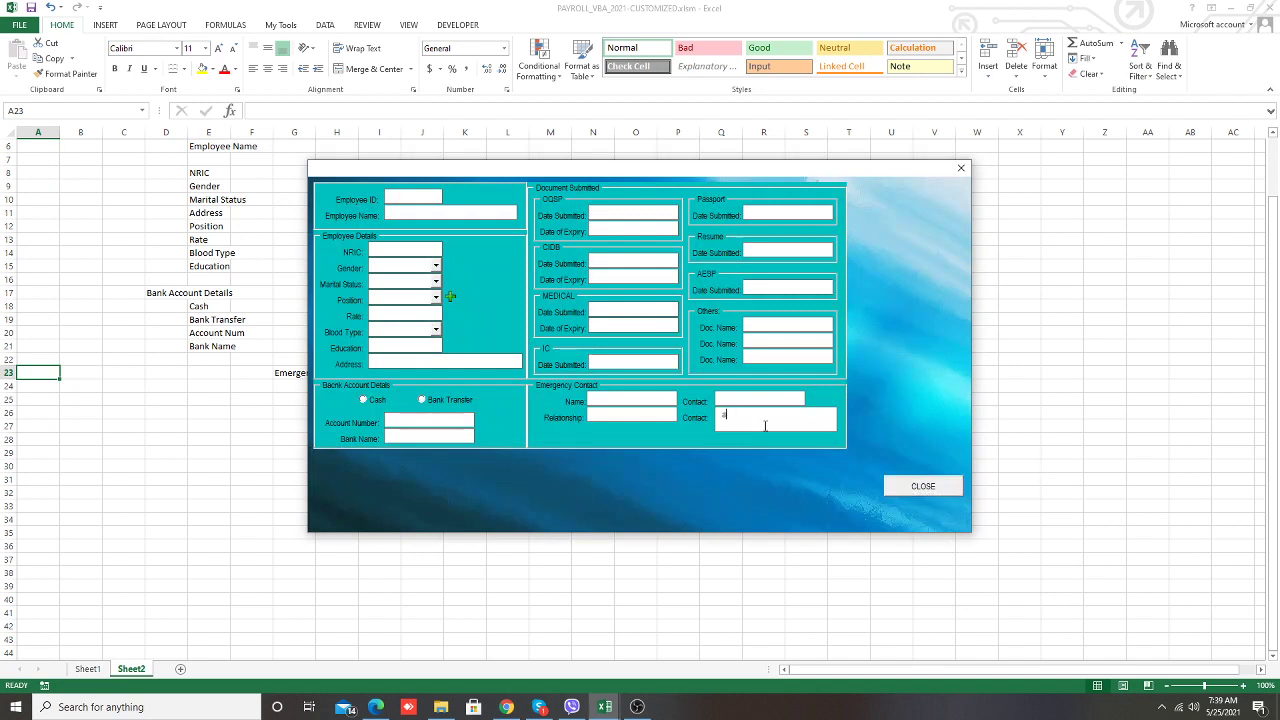
pyautogui.write('sdasdasdasda')
pyautogui.write('sdasdasdasdasdasdasdasda')
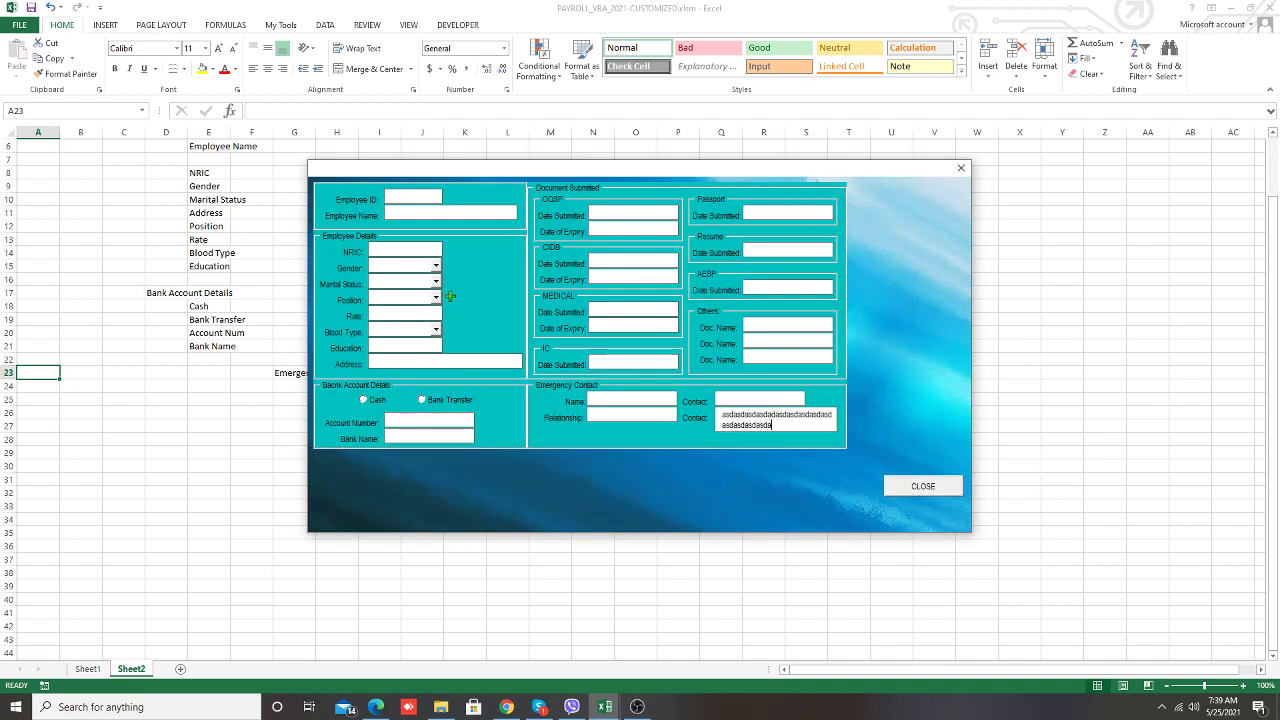
pyautogui.write('sdasdasdasd')
pyautogui.click(961, 167)
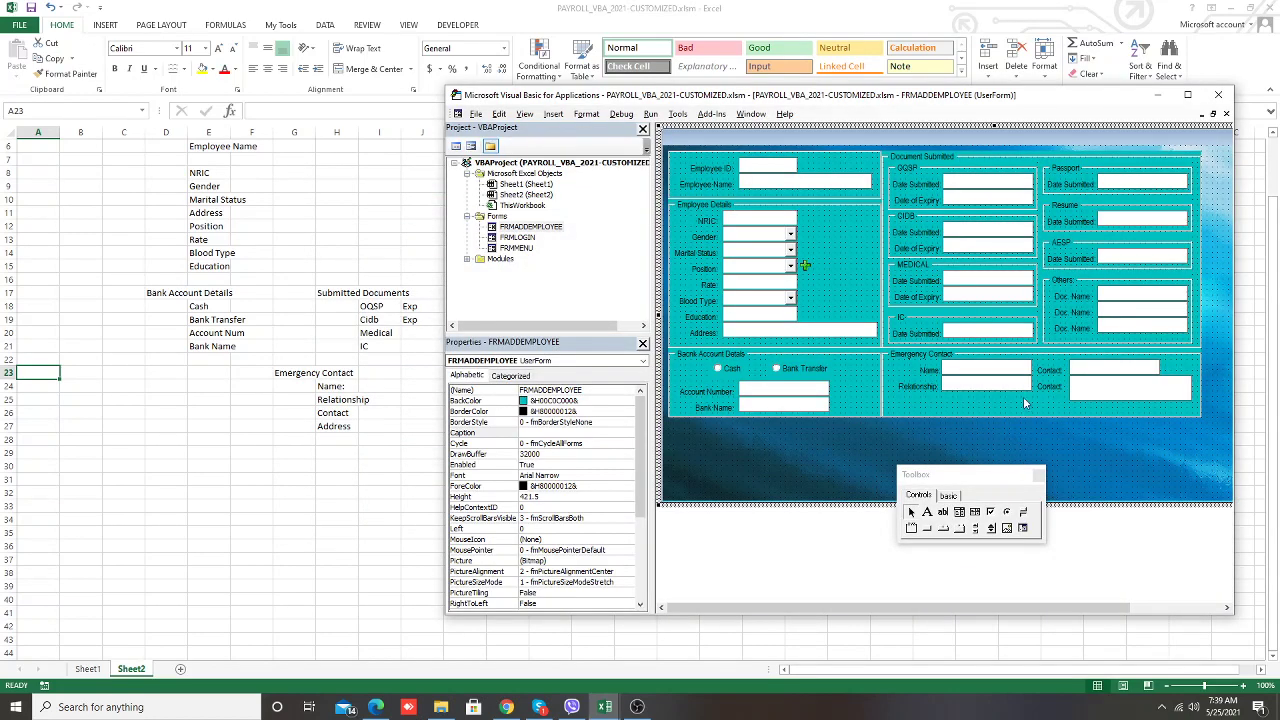
# Draw Frame14 across the bottom of FRMADDEMPLOYEE and clear its caption
pyautogui.click(1015, 394)
pyautogui.click(1005, 445)
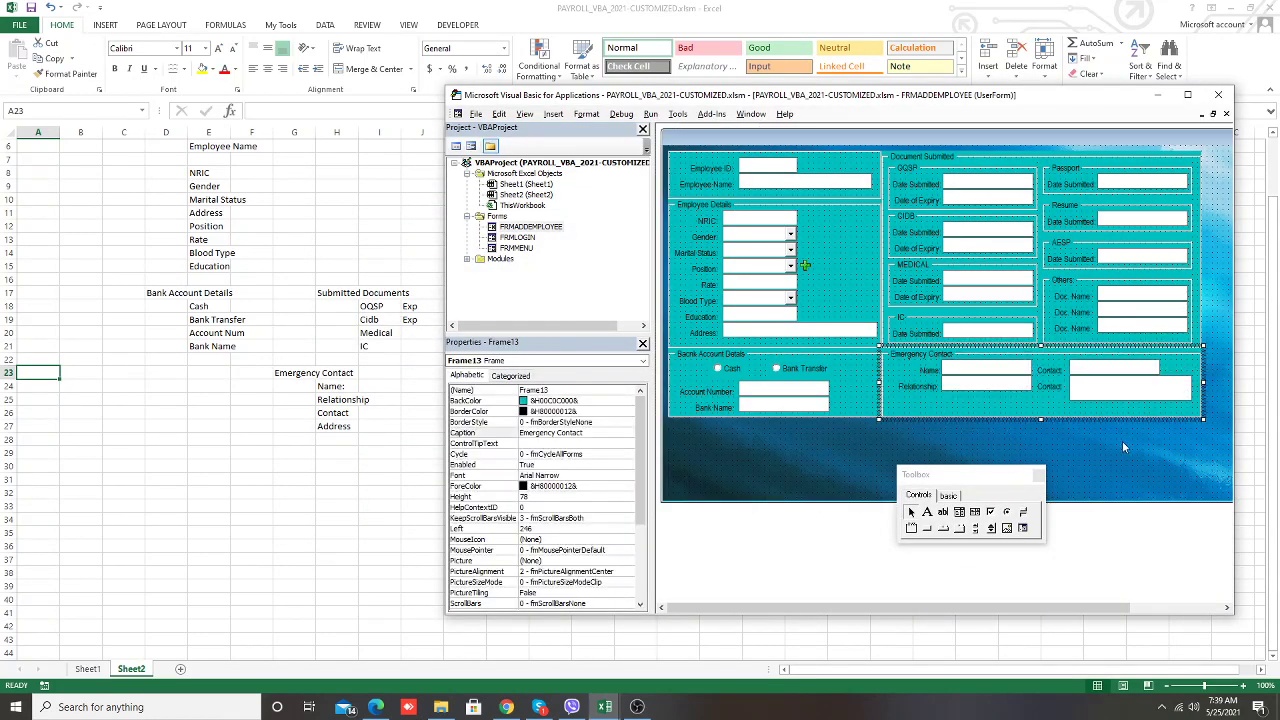
pyautogui.moveTo(980, 476); pyautogui.dragTo(917, 508)
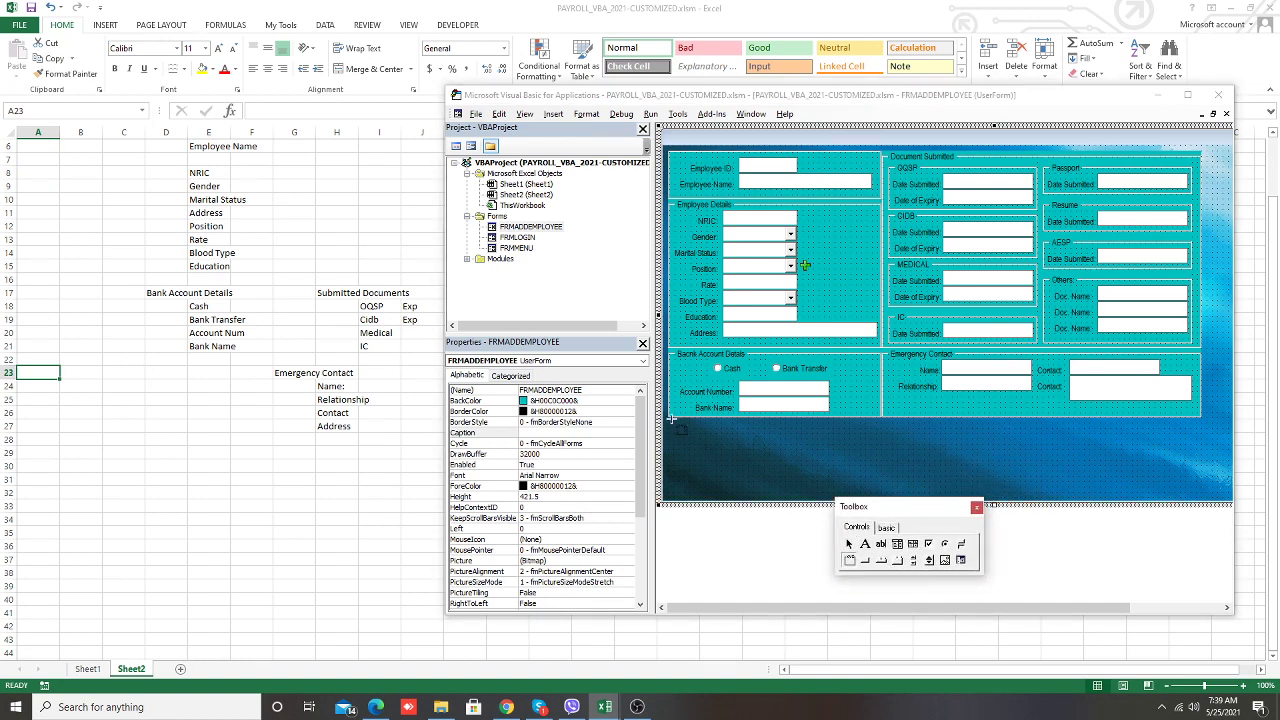
pyautogui.moveTo(672, 420); pyautogui.dragTo(1202, 456)
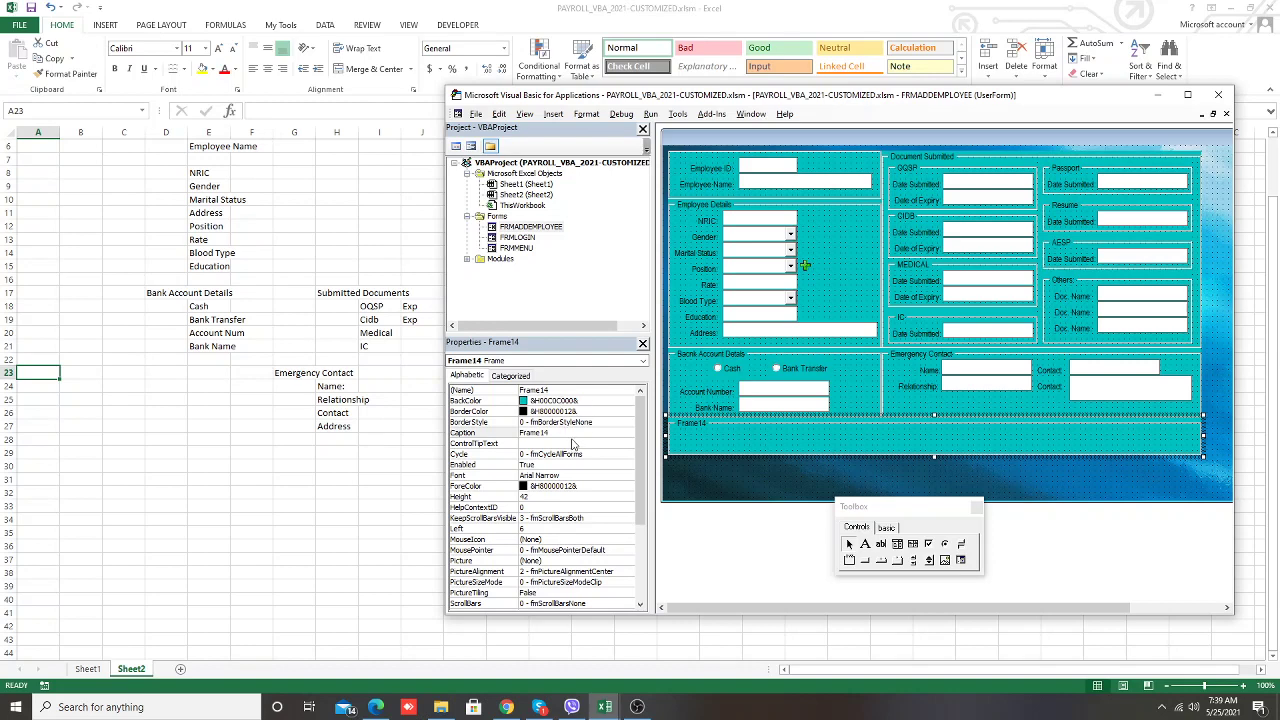
pyautogui.click(496, 432)
pyautogui.press('BackSpace')
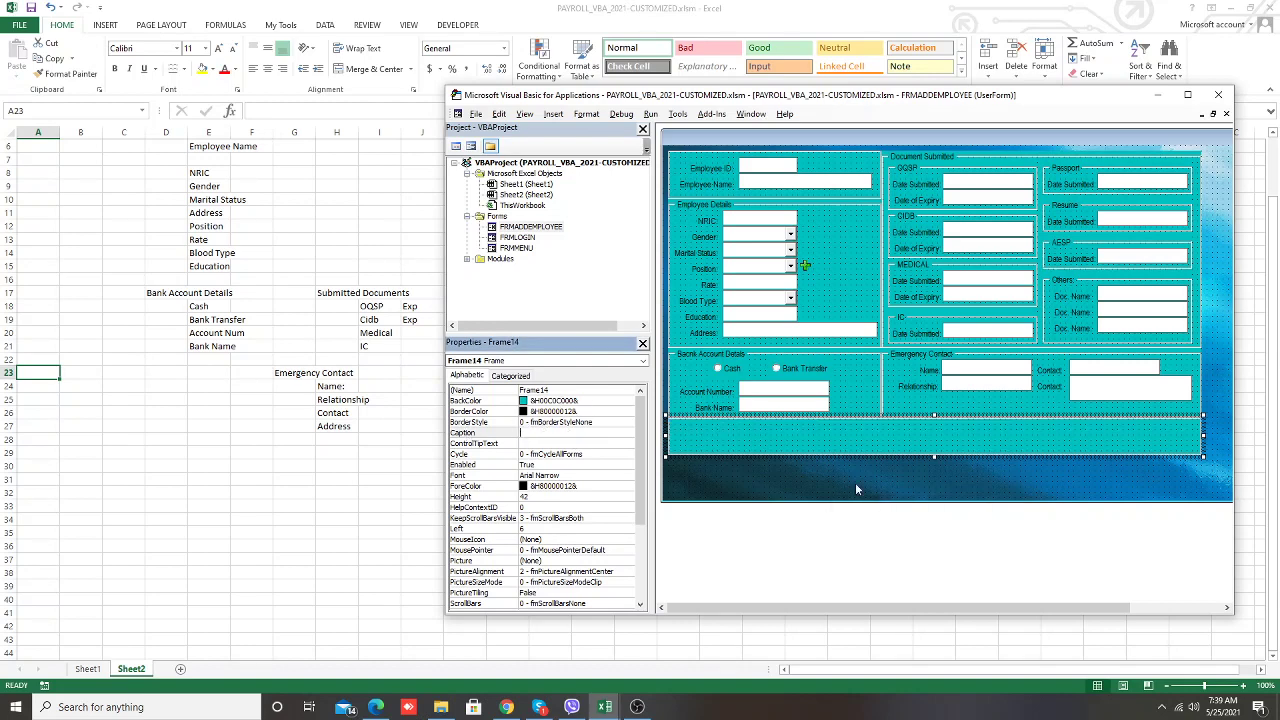
pyautogui.click(862, 462)
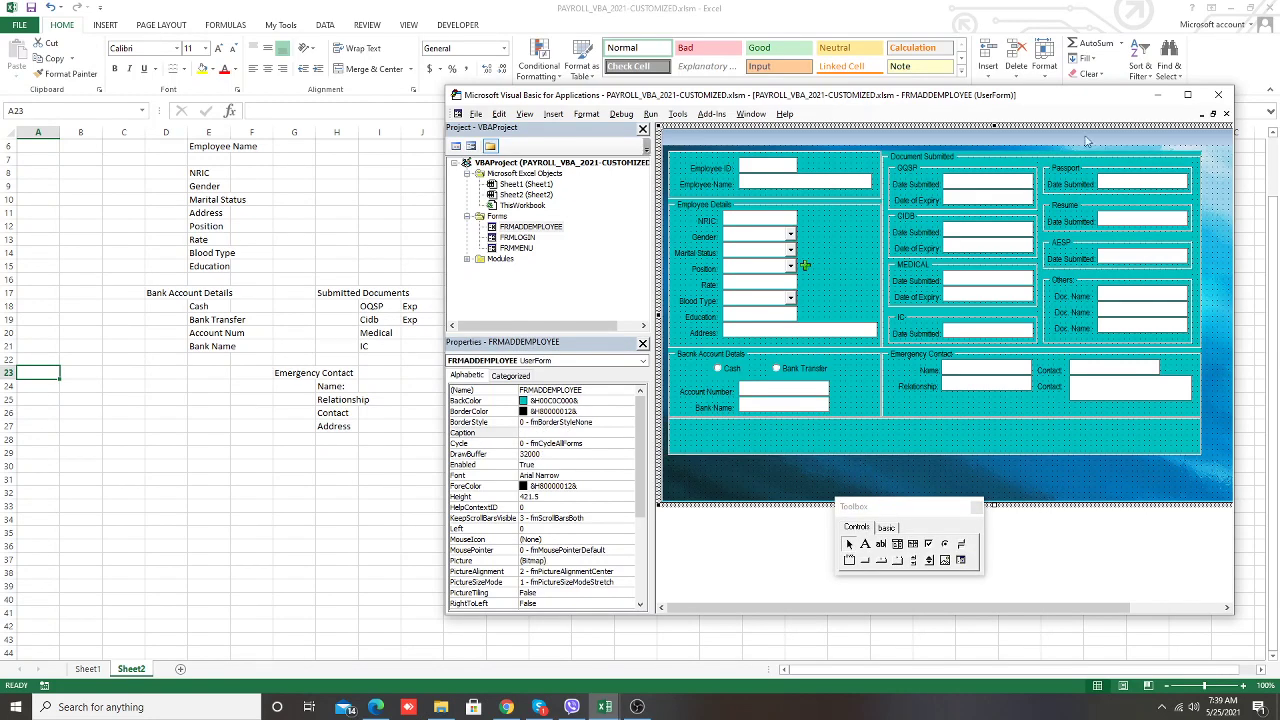
# Maximize the editor and move the CLOSE button into the new bottom frame
pyautogui.moveTo(1056, 97); pyautogui.dragTo(766, 111)
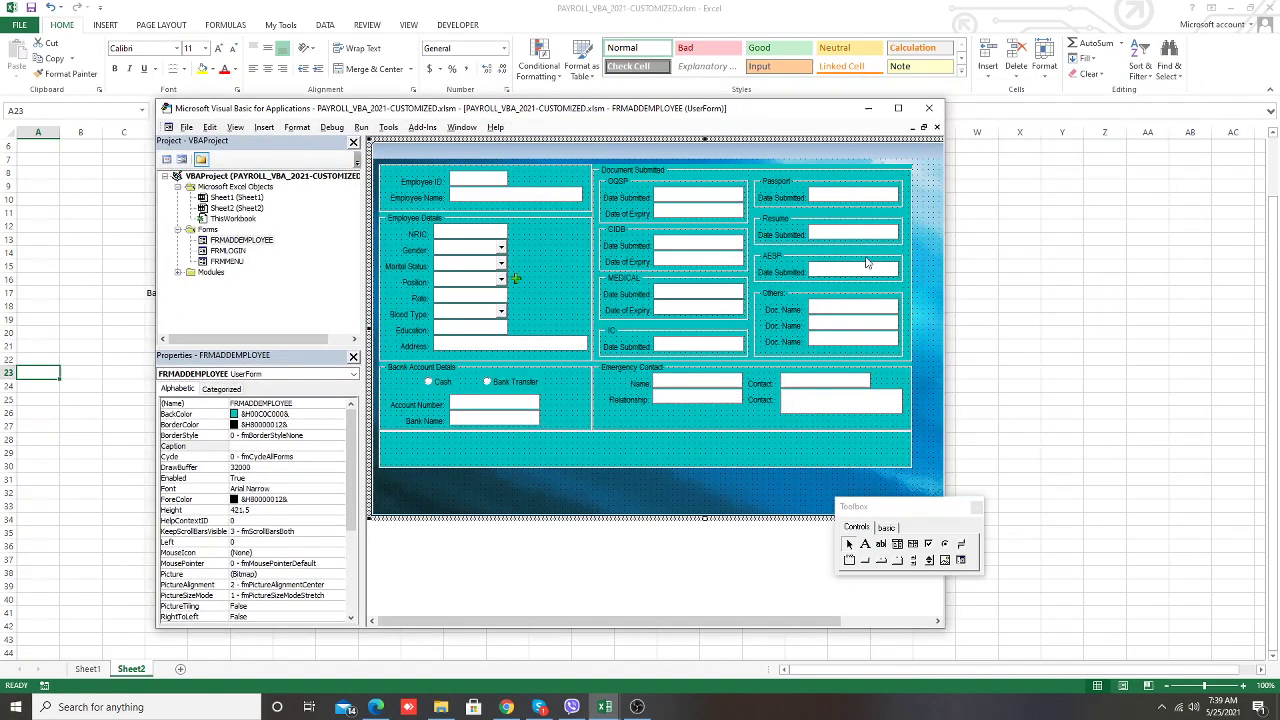
pyautogui.click(899, 109)
pyautogui.moveTo(886, 226); pyautogui.dragTo(766, 244)
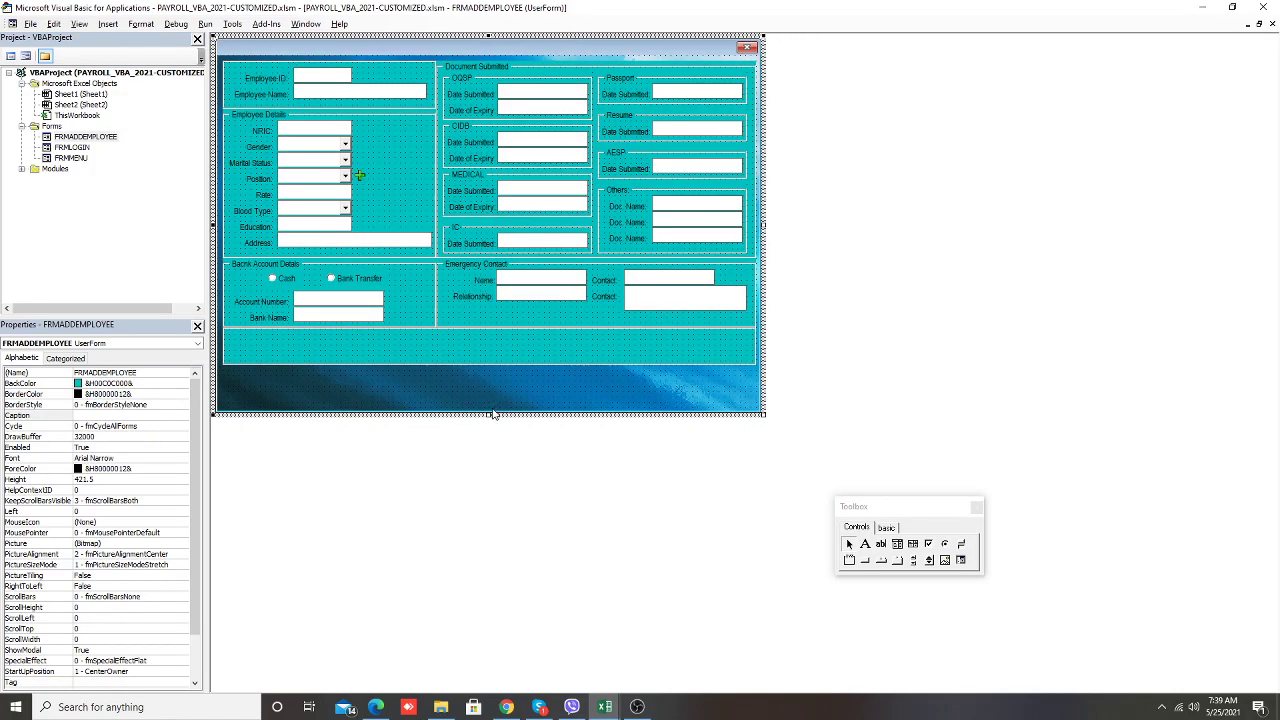
pyautogui.moveTo(492, 413); pyautogui.dragTo(490, 422)
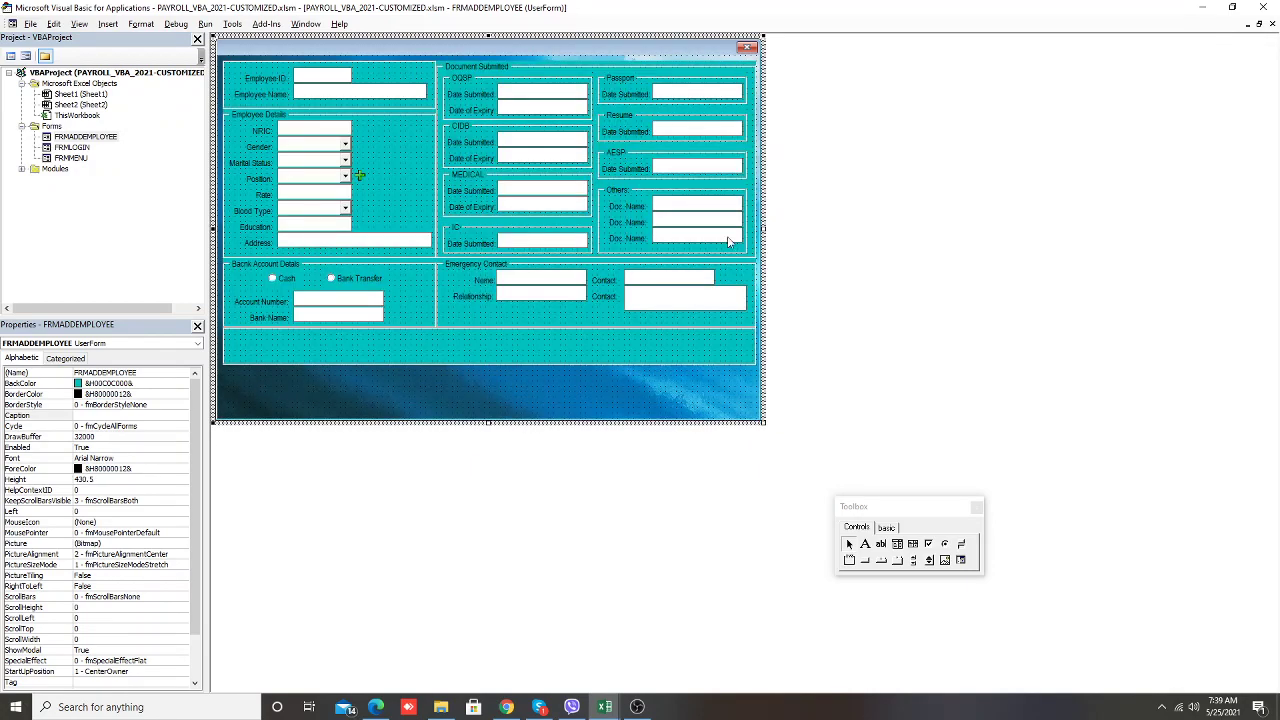
pyautogui.moveTo(765, 236); pyautogui.dragTo(972, 240)
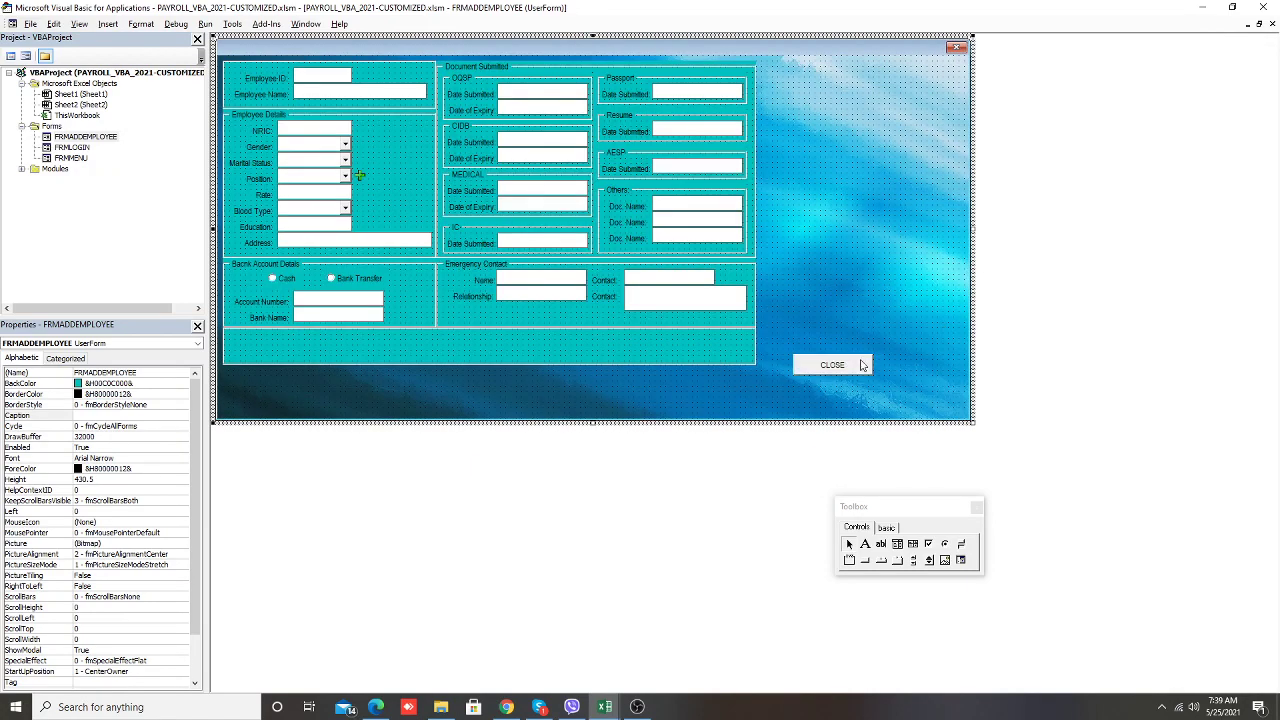
pyautogui.click(840, 366)
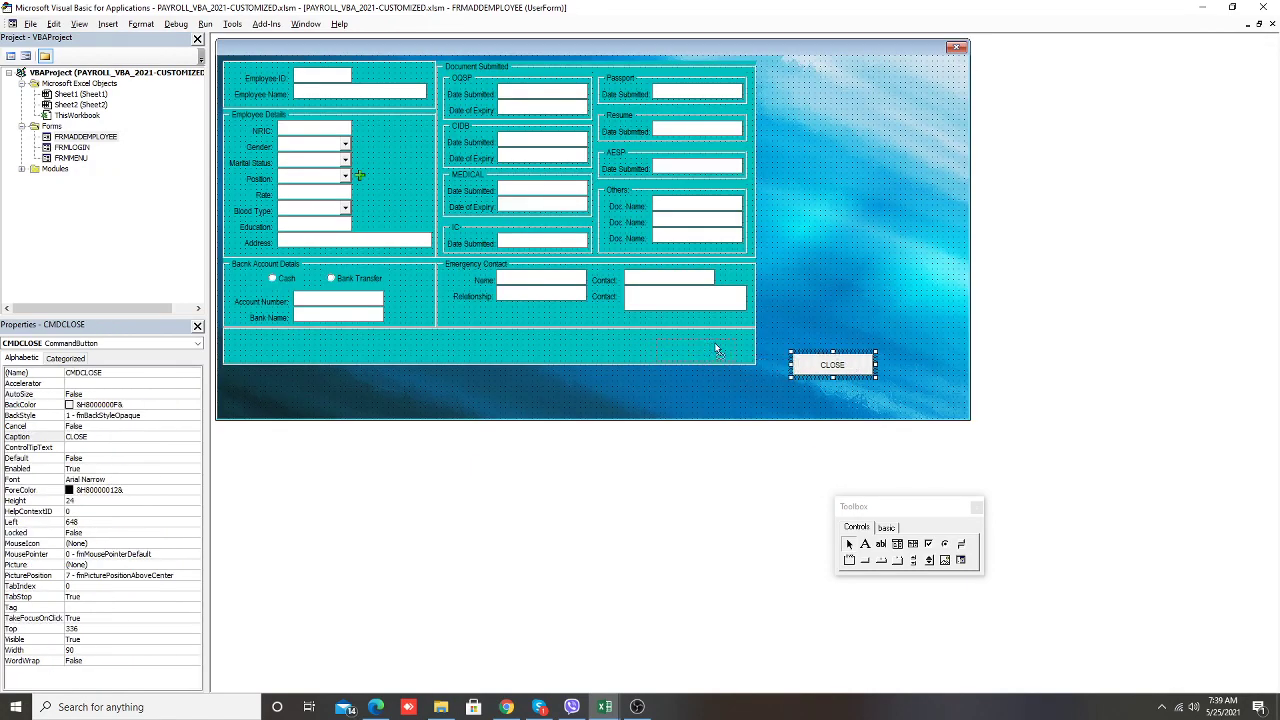
pyautogui.moveTo(702, 360); pyautogui.dragTo(712, 345)
# Trim the form's width and height to fit its frames (height 378.75), then restore the editor window
pyautogui.click(845, 332)
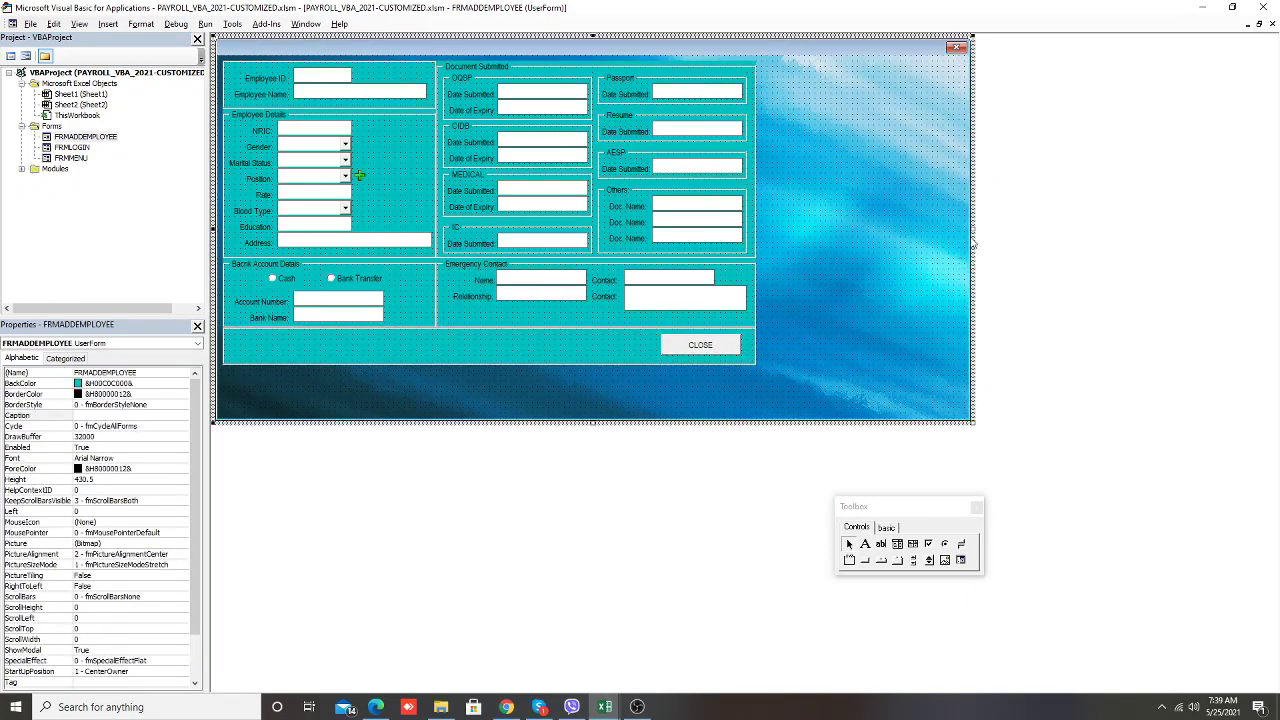
pyautogui.moveTo(976, 229); pyautogui.dragTo(766, 290)
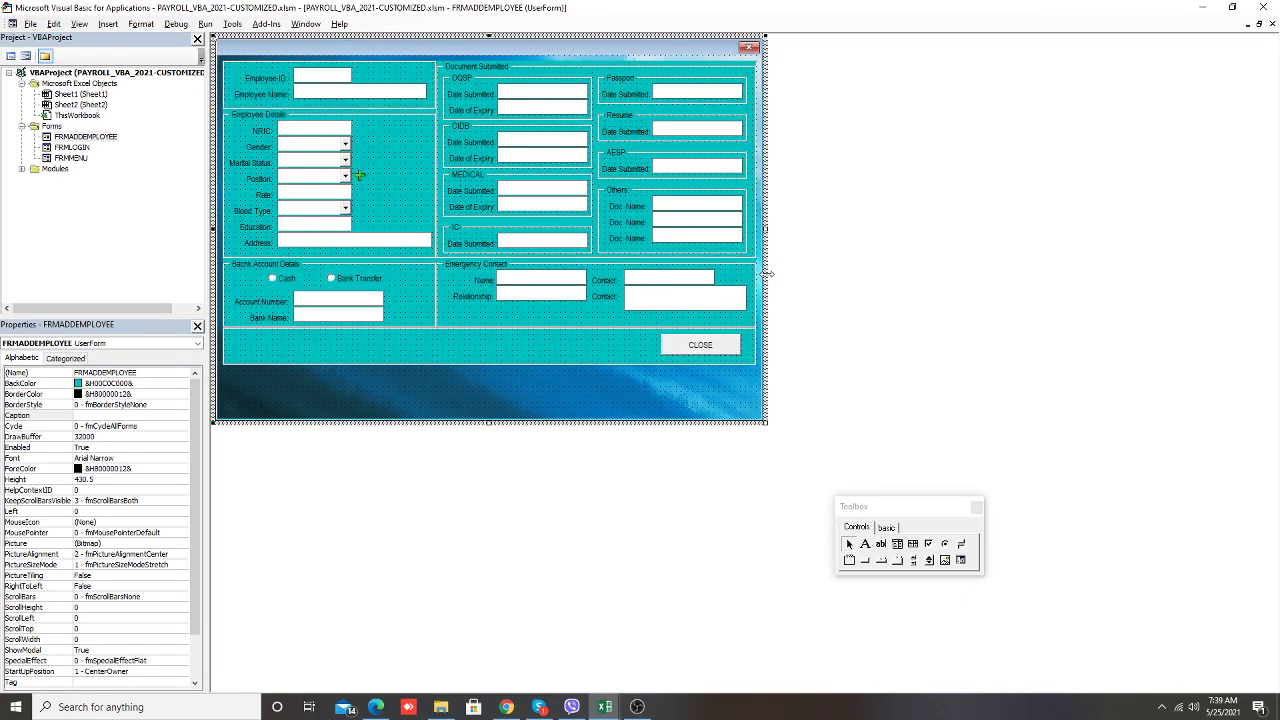
pyautogui.moveTo(487, 423); pyautogui.dragTo(488, 377)
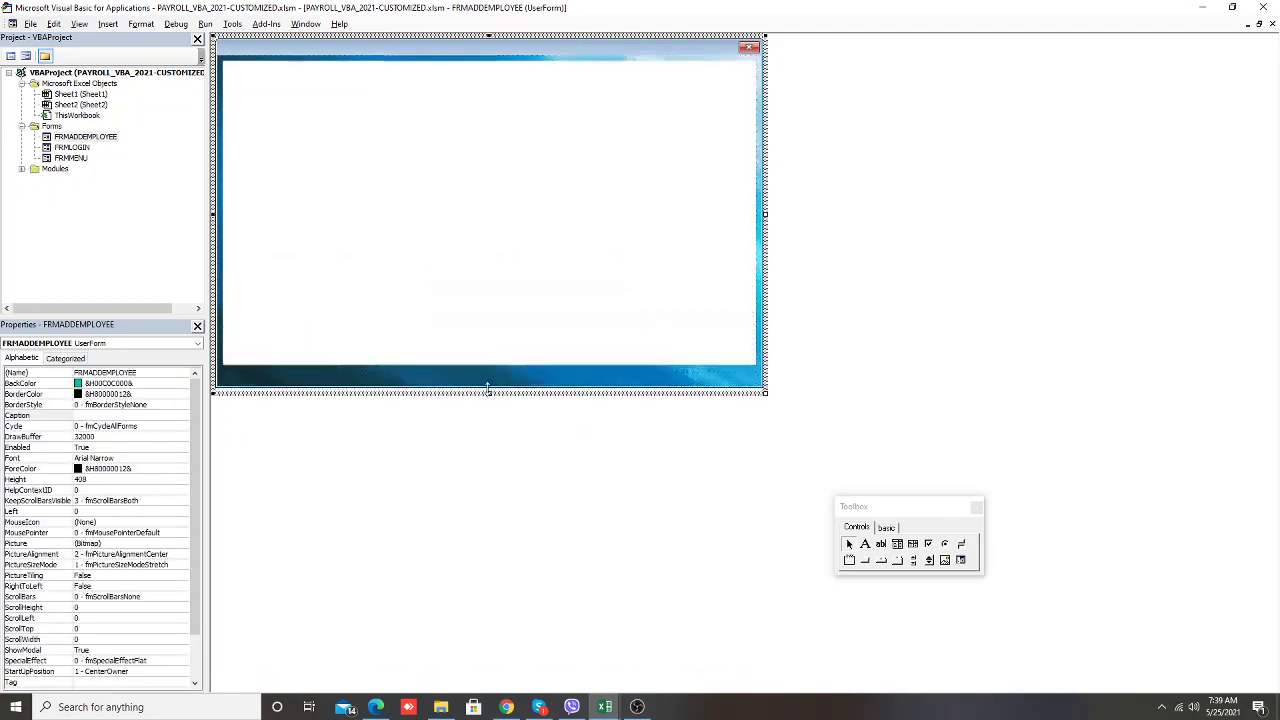
pyautogui.click(1232, 7)
pyautogui.moveTo(715, 150); pyautogui.dragTo(980, 99)
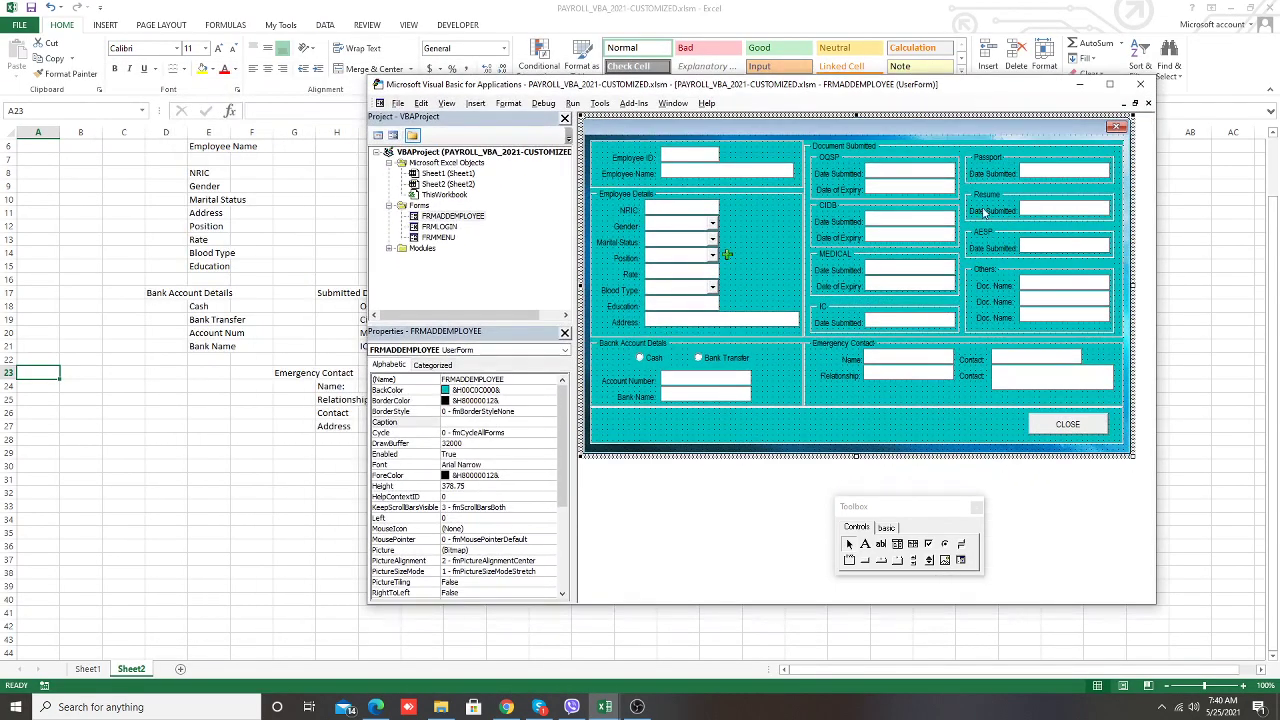
# Run FRMADDEMPLOYEE, move it aside, and toggle the Cash and Bank Transfer options, ending on Bank Transfer
pyautogui.press('F5')
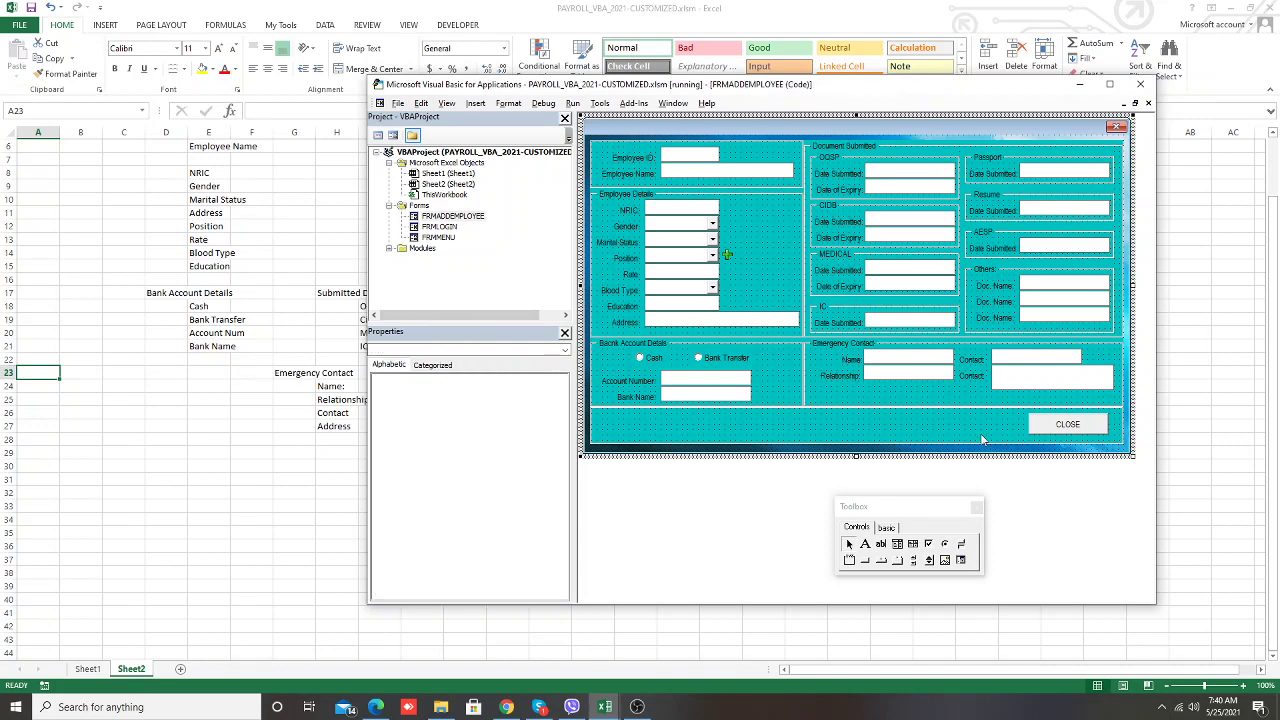
pyautogui.moveTo(739, 189); pyautogui.dragTo(978, 148)
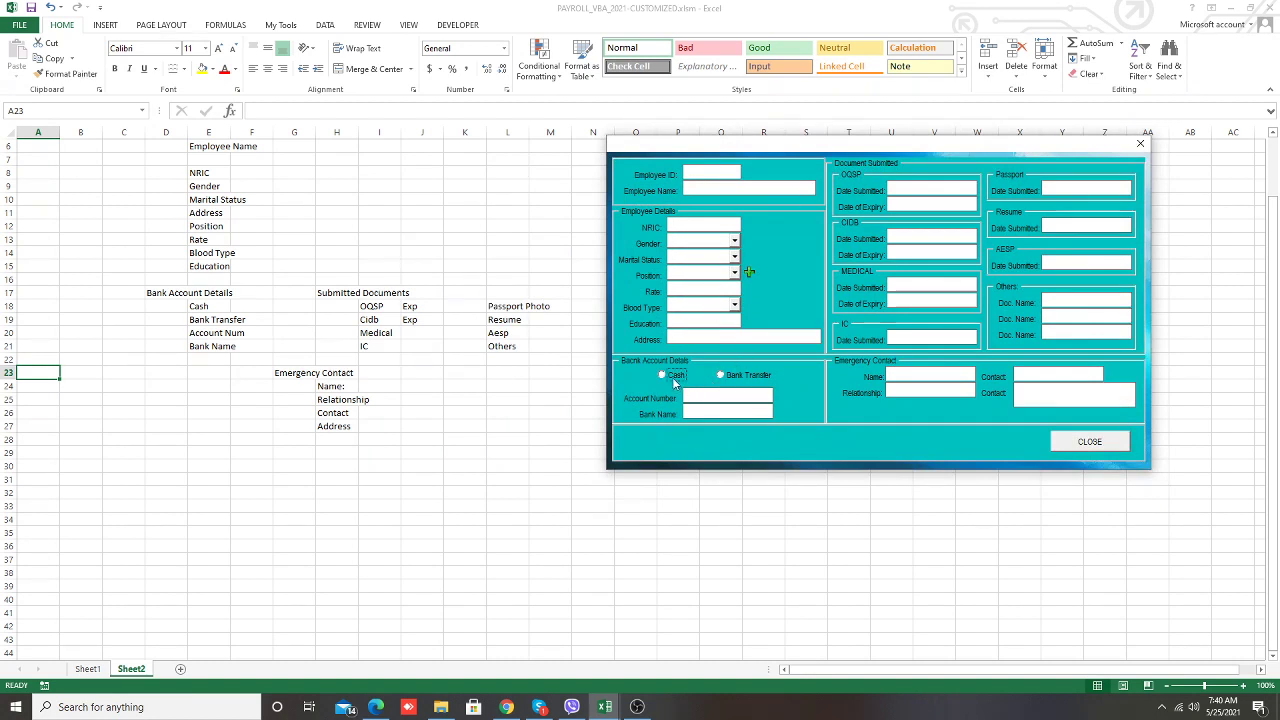
pyautogui.click(722, 377)
pyautogui.click(661, 375)
pyautogui.click(719, 376)
pyautogui.click(724, 377)
# Close the test run and give the Employee ID, Employee Name (TXTEMPNAME) and NRIC textboxes TXT names
pyautogui.click(1140, 143)
pyautogui.click(690, 156)
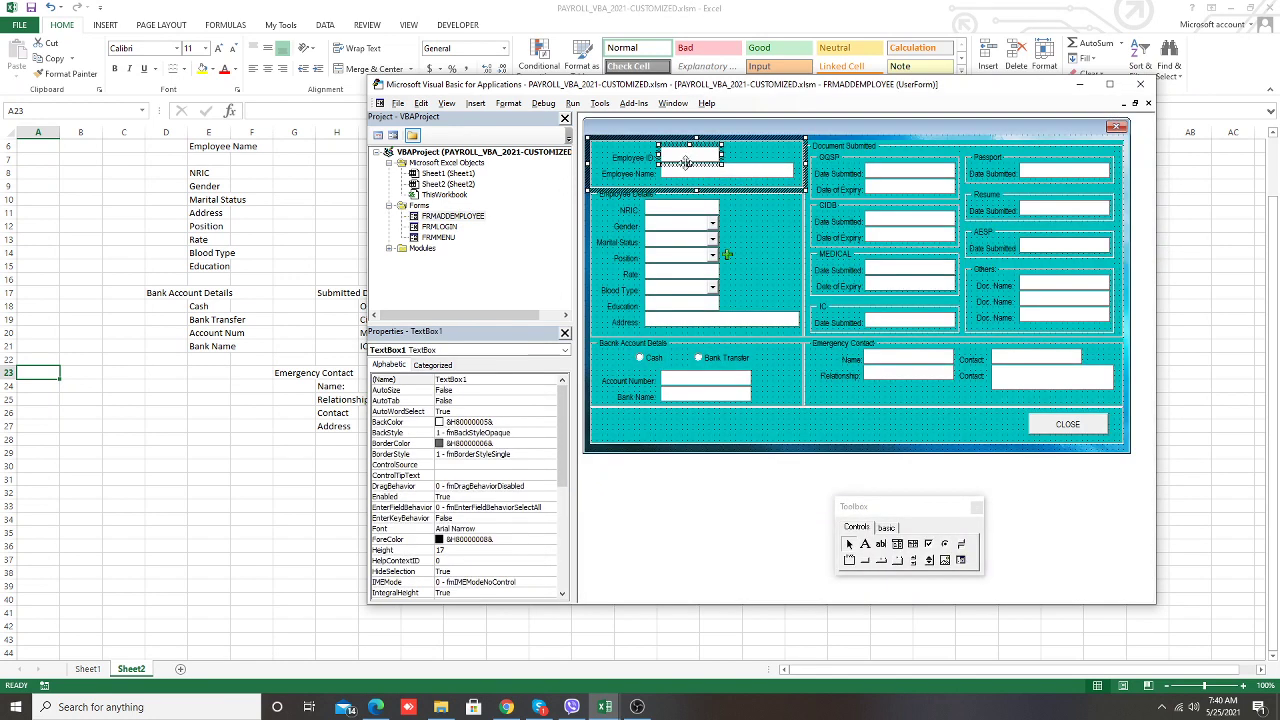
pyautogui.doubleClick(452, 379)
pyautogui.write('tx')
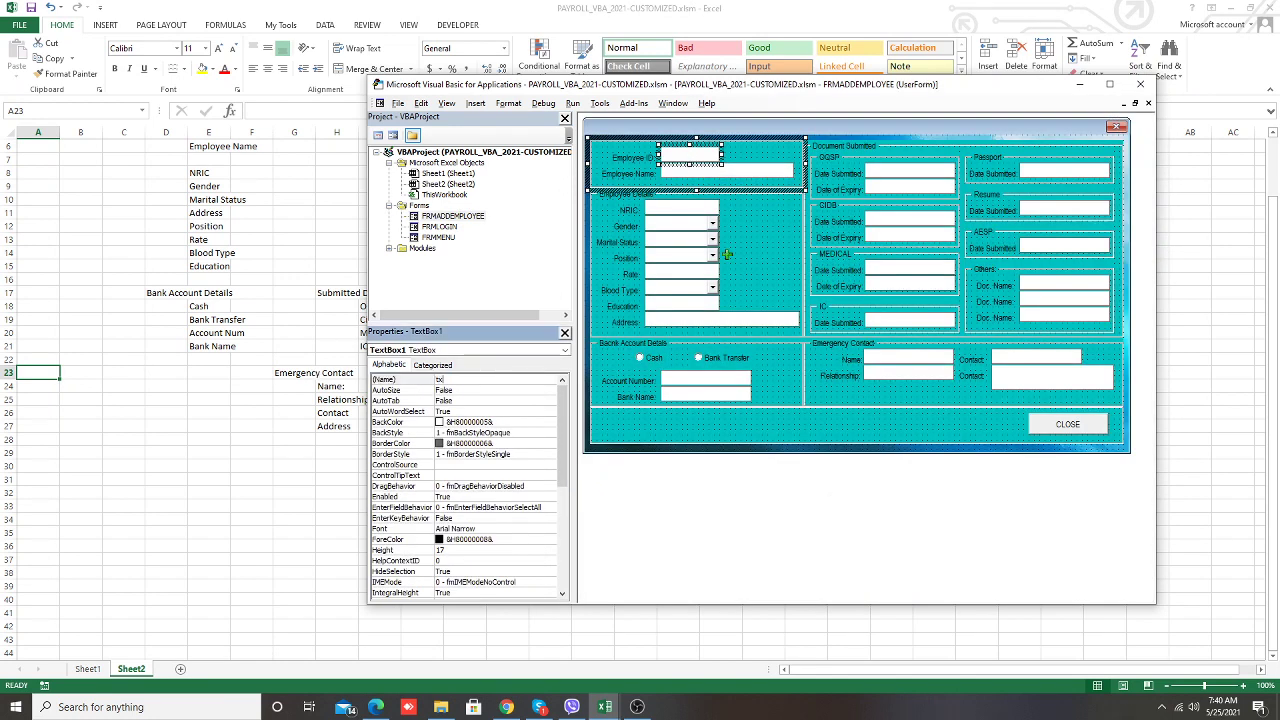
pyautogui.write('TXTEMPID')
pyautogui.click(749, 172)
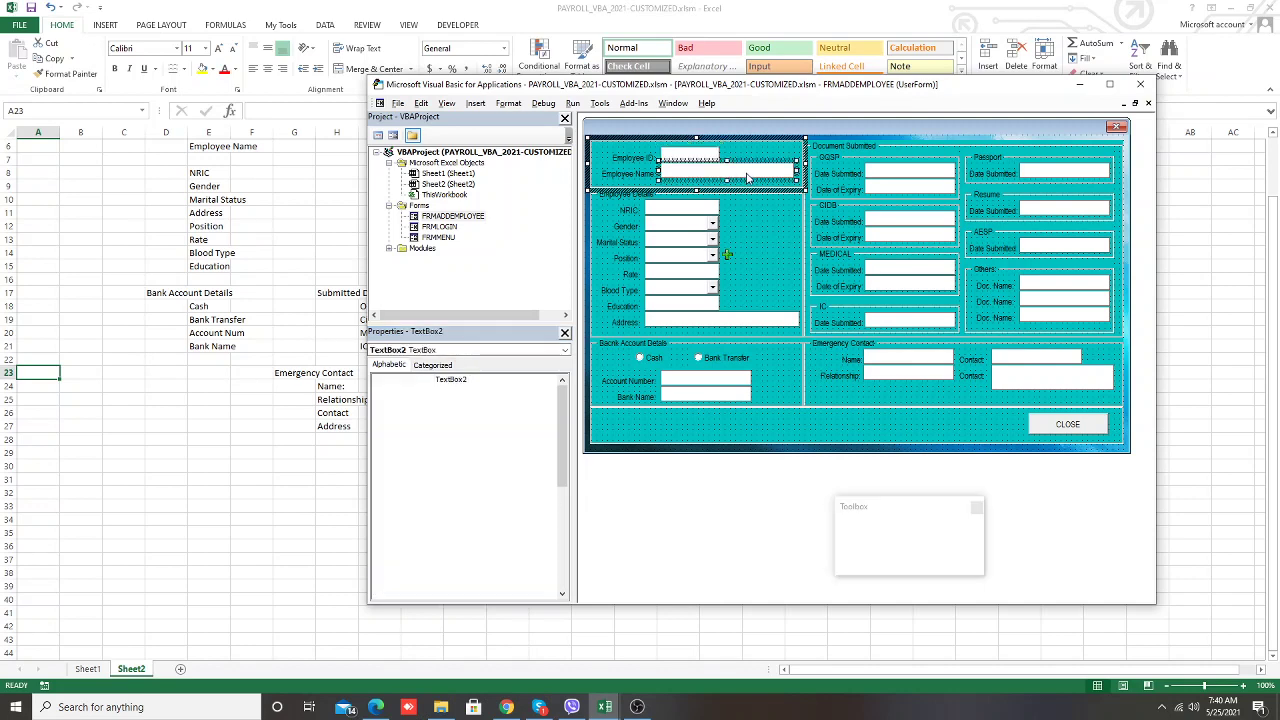
pyautogui.doubleClick(483, 382)
pyautogui.press('BackSpace')
pyautogui.write('TXTEMP')
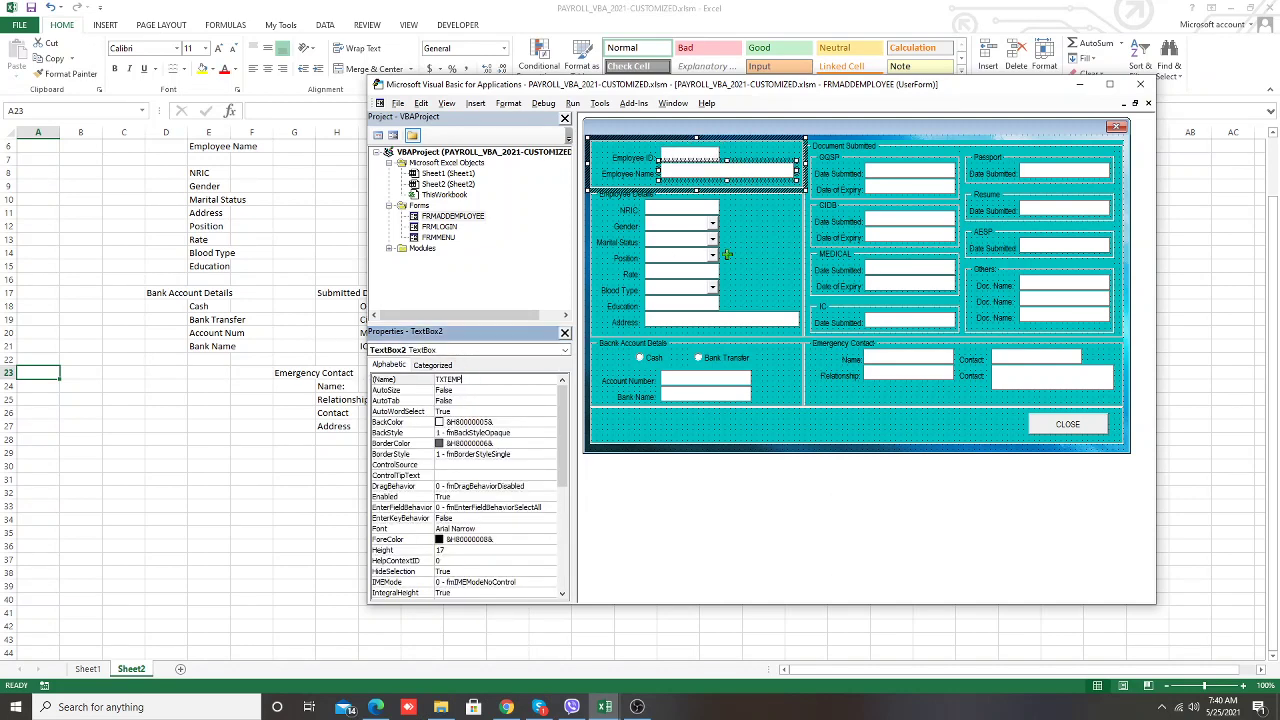
pyautogui.write('NAME')
pyautogui.click(690, 207)
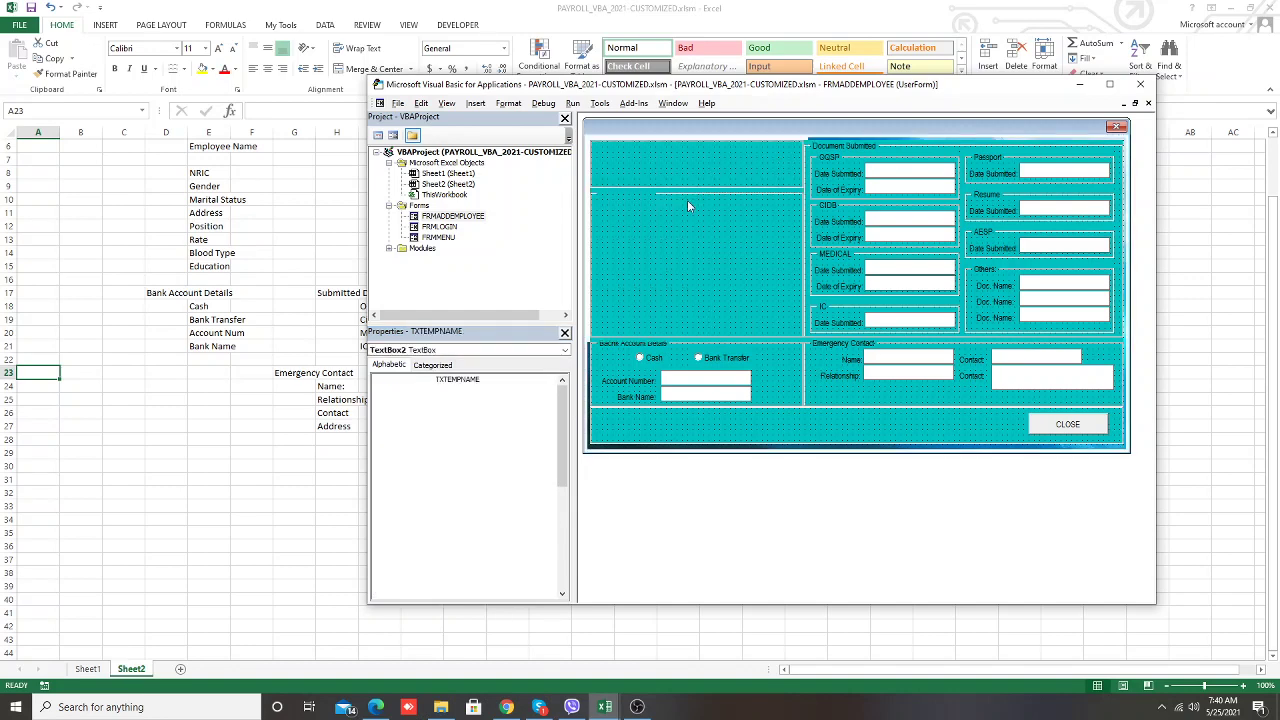
pyautogui.doubleClick(486, 379)
pyautogui.write('TXTNIRC')
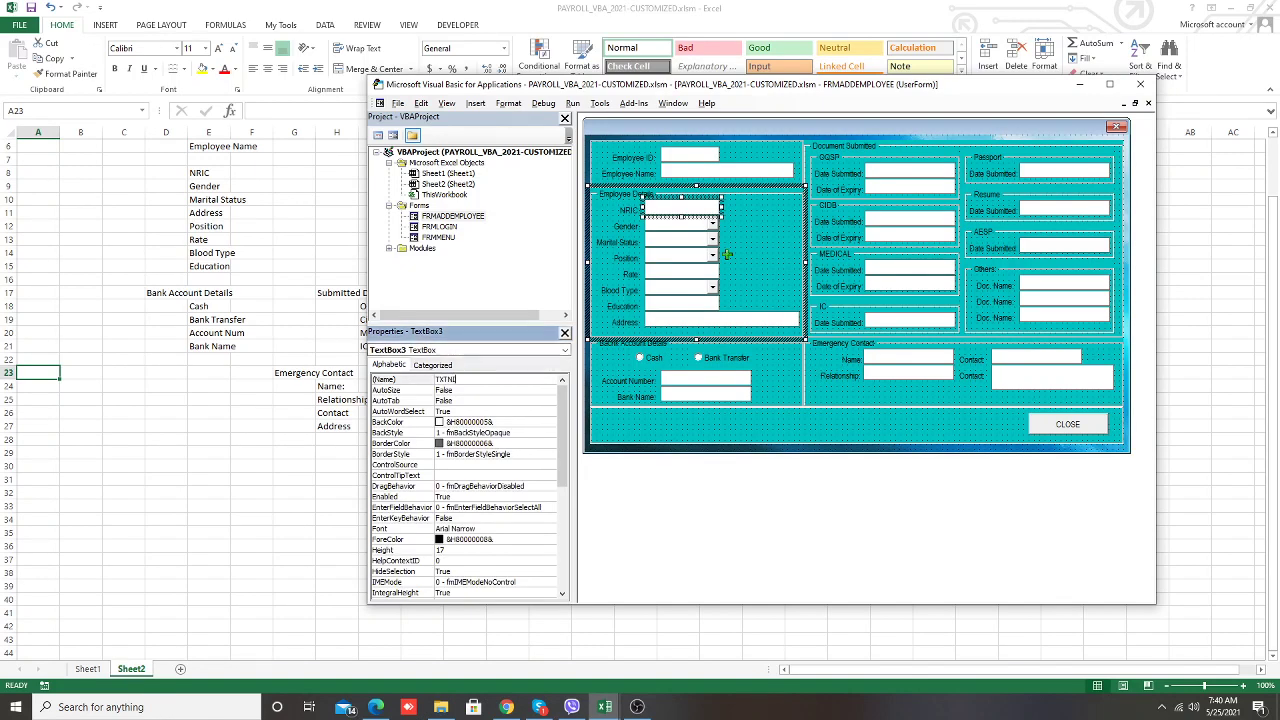
# Give the Gender, Marital Status and Position drop-downs CB names, including CBGENDER and CBPOSITION
pyautogui.click(682, 226)
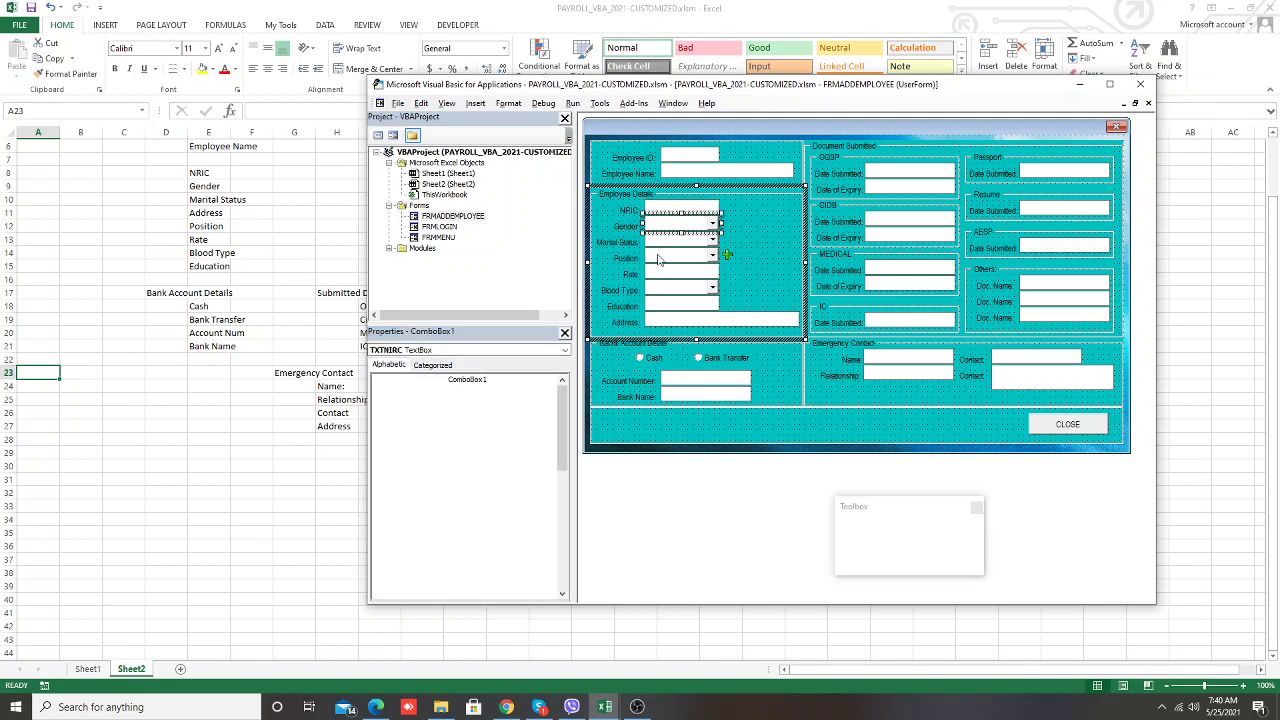
pyautogui.doubleClick(502, 381)
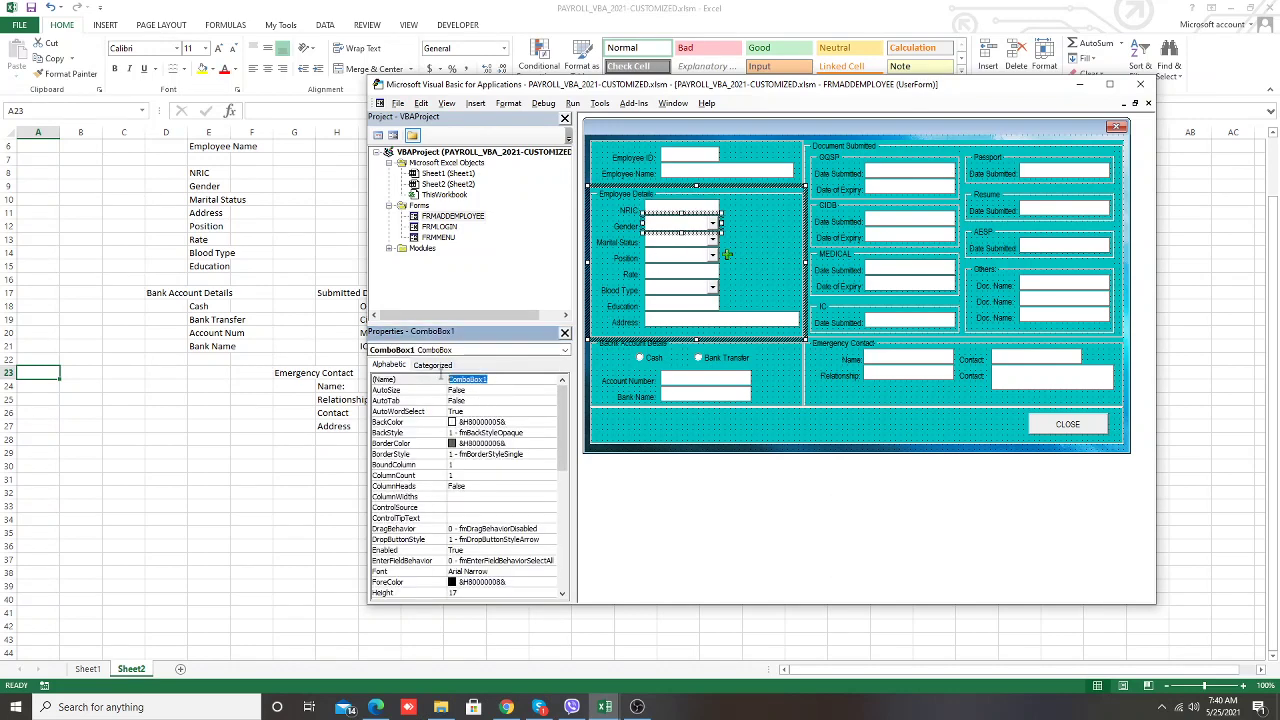
pyautogui.write('CBSTATUS')
pyautogui.click(690, 245)
pyautogui.click(502, 379)
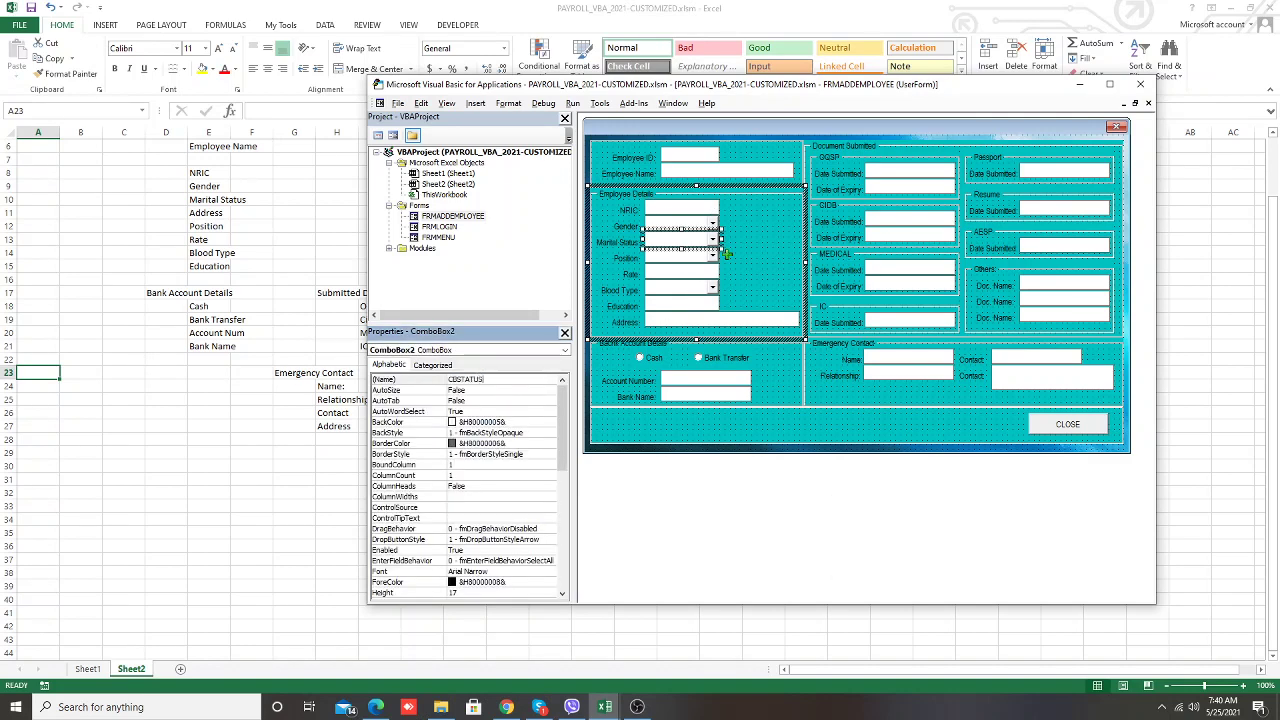
pyautogui.click(694, 258)
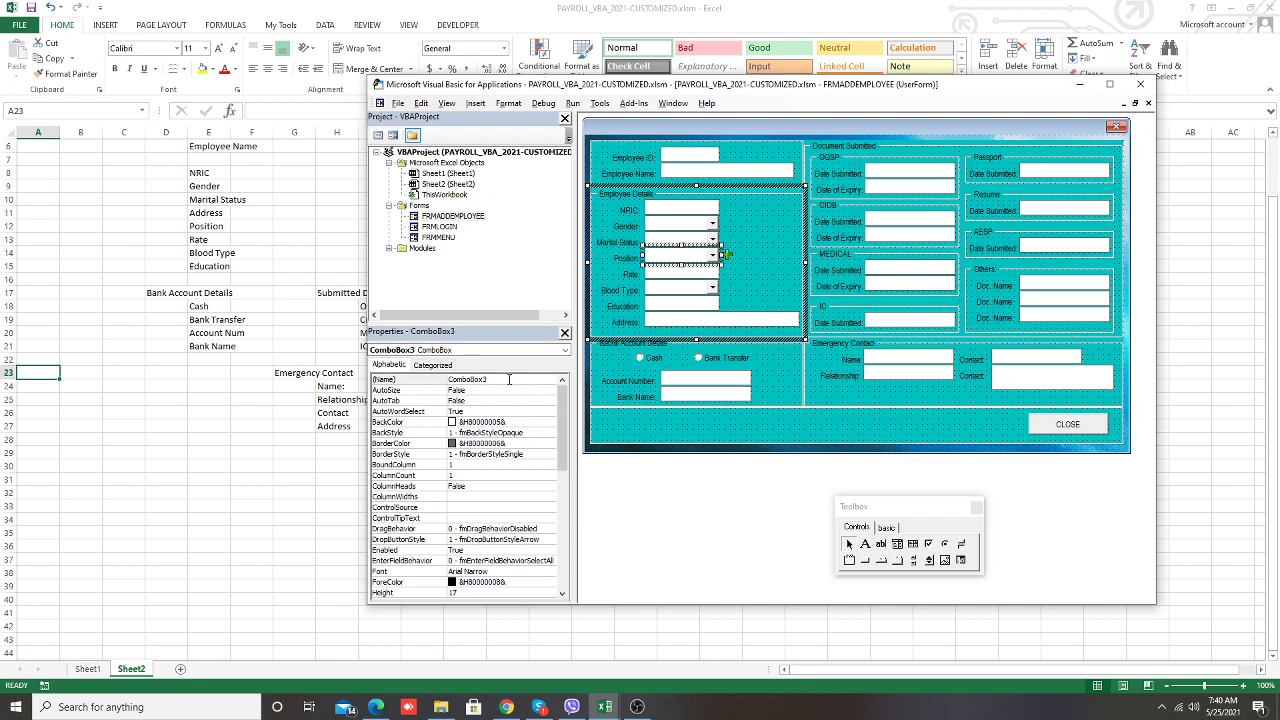
pyautogui.press('F4')
pyautogui.write('CBPOSITION')
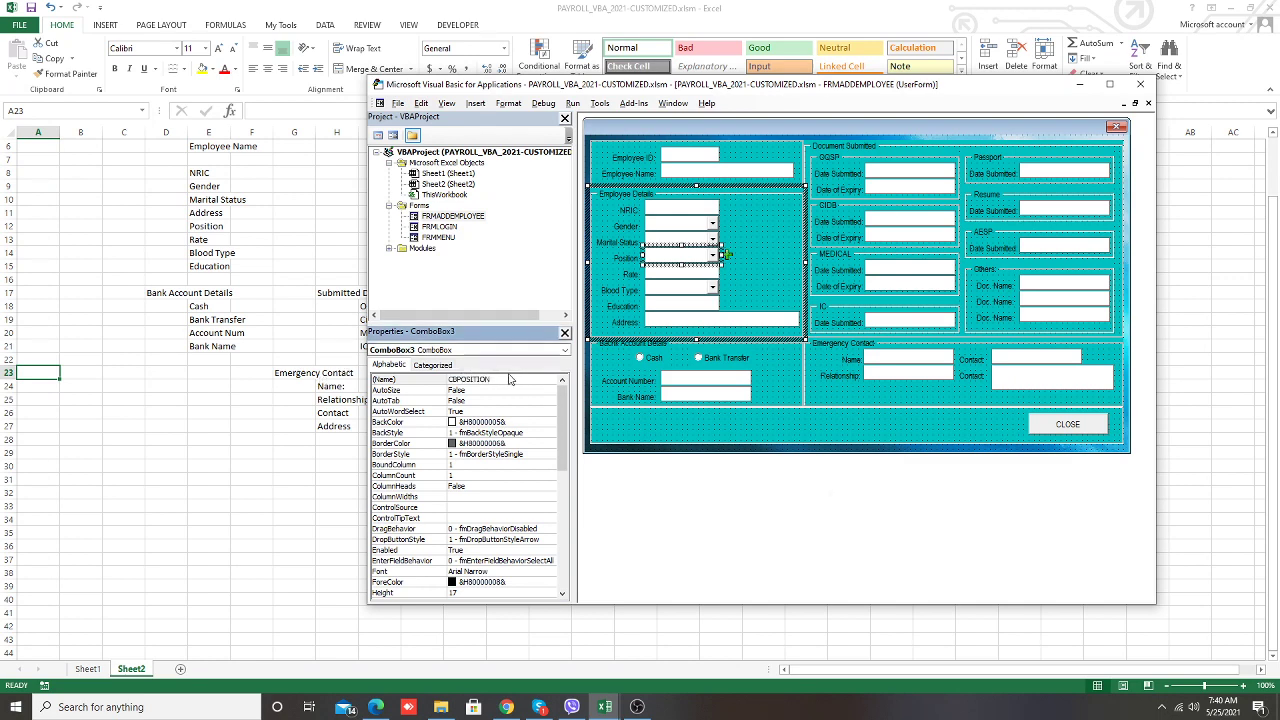
pyautogui.click(676, 274)
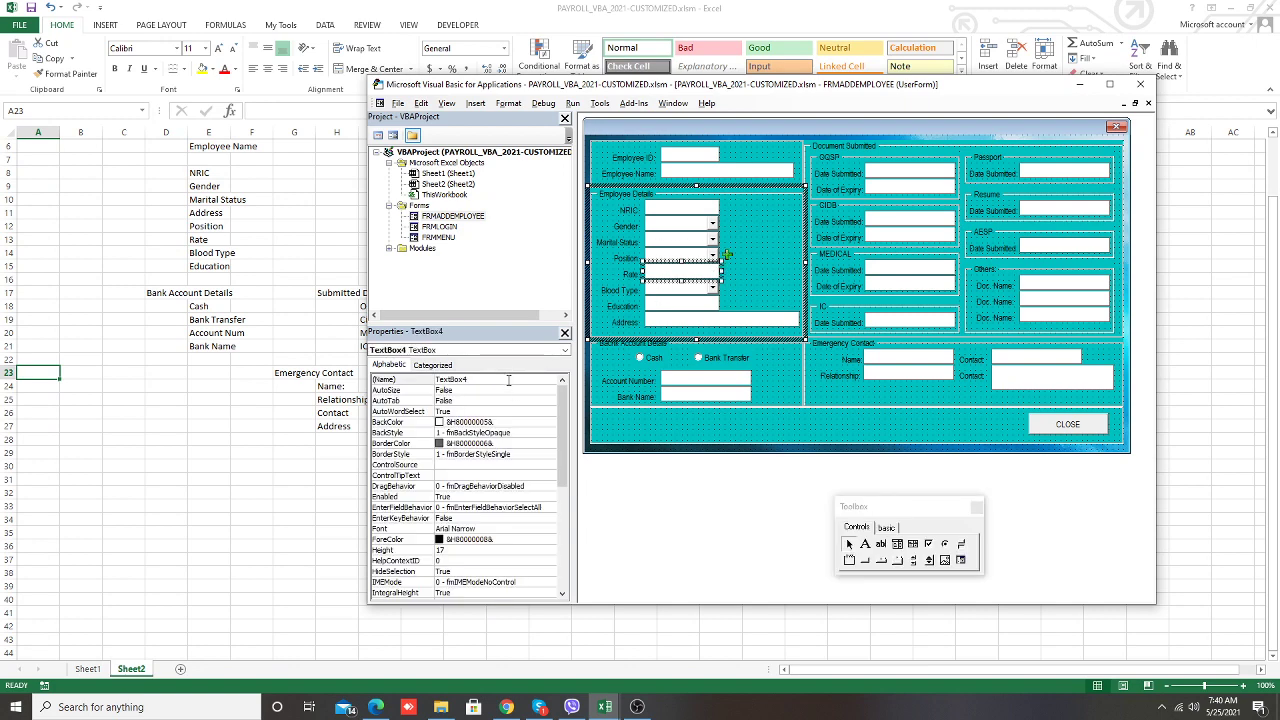
# Rename the Rate box and the Blood Type drop-down with CB names
pyautogui.press('F4')
pyautogui.write('CB')
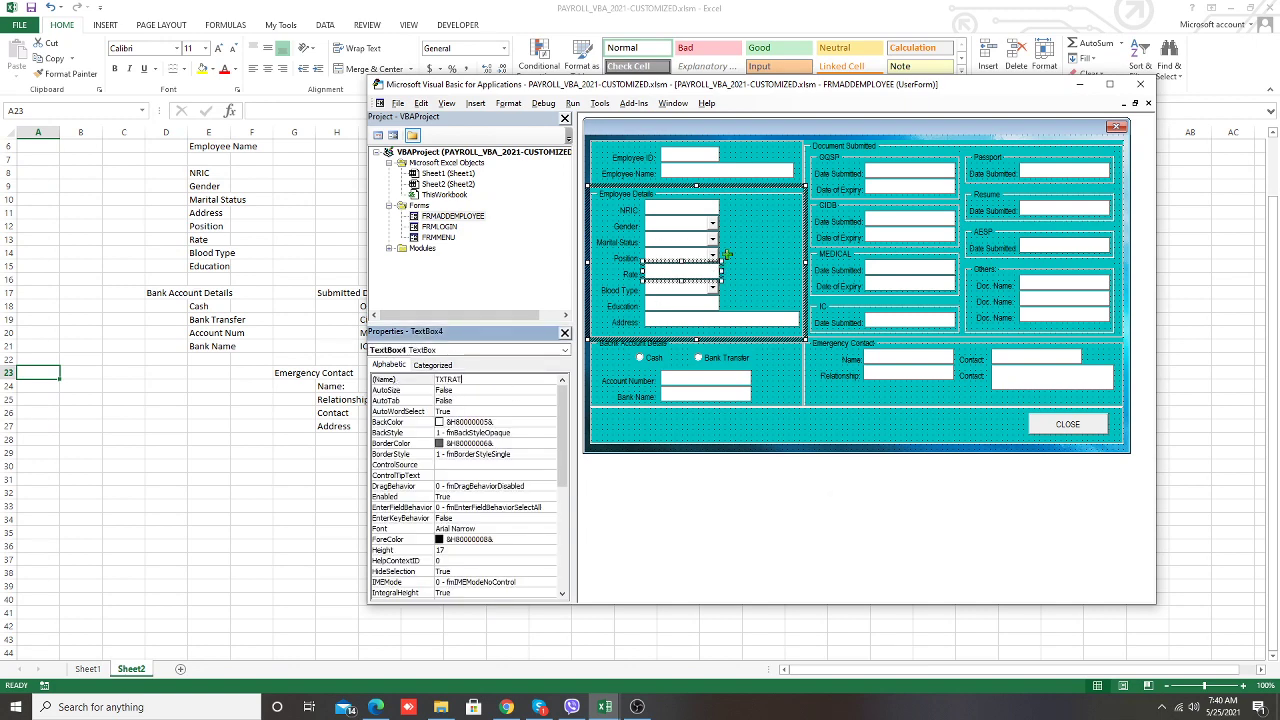
pyautogui.click(683, 289)
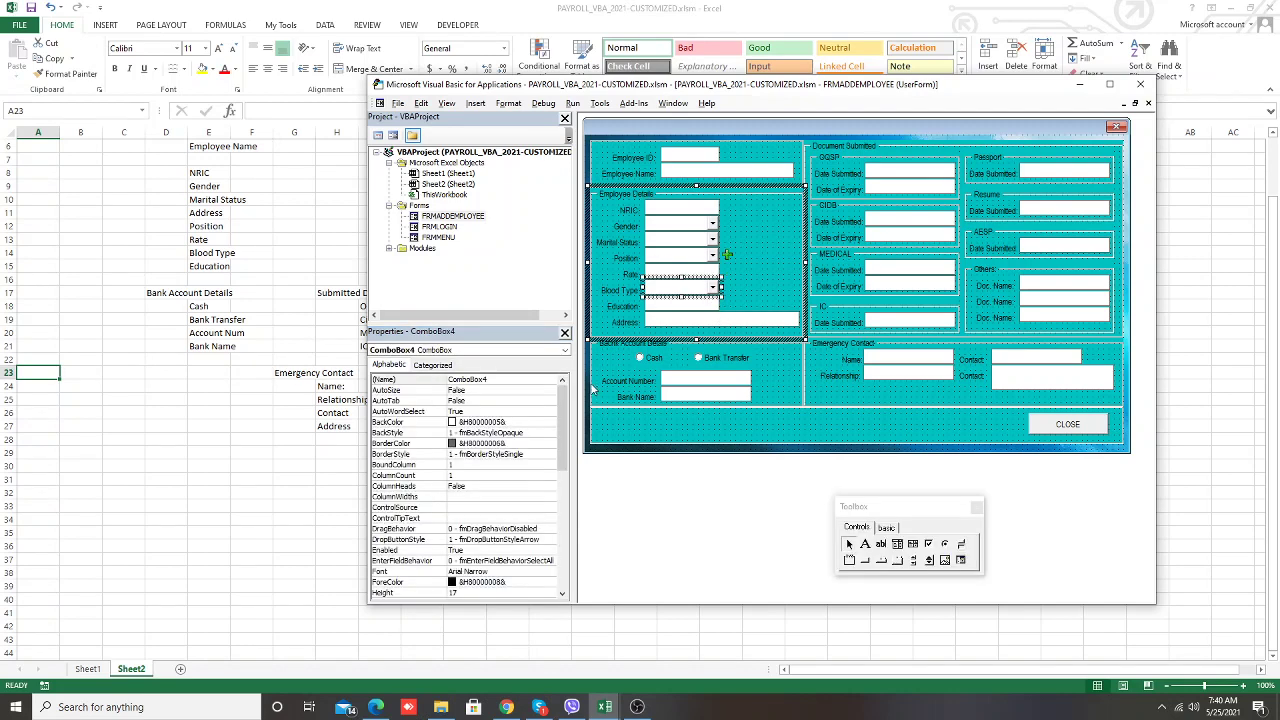
pyautogui.press('F4')
pyautogui.write('CBBLOOD')
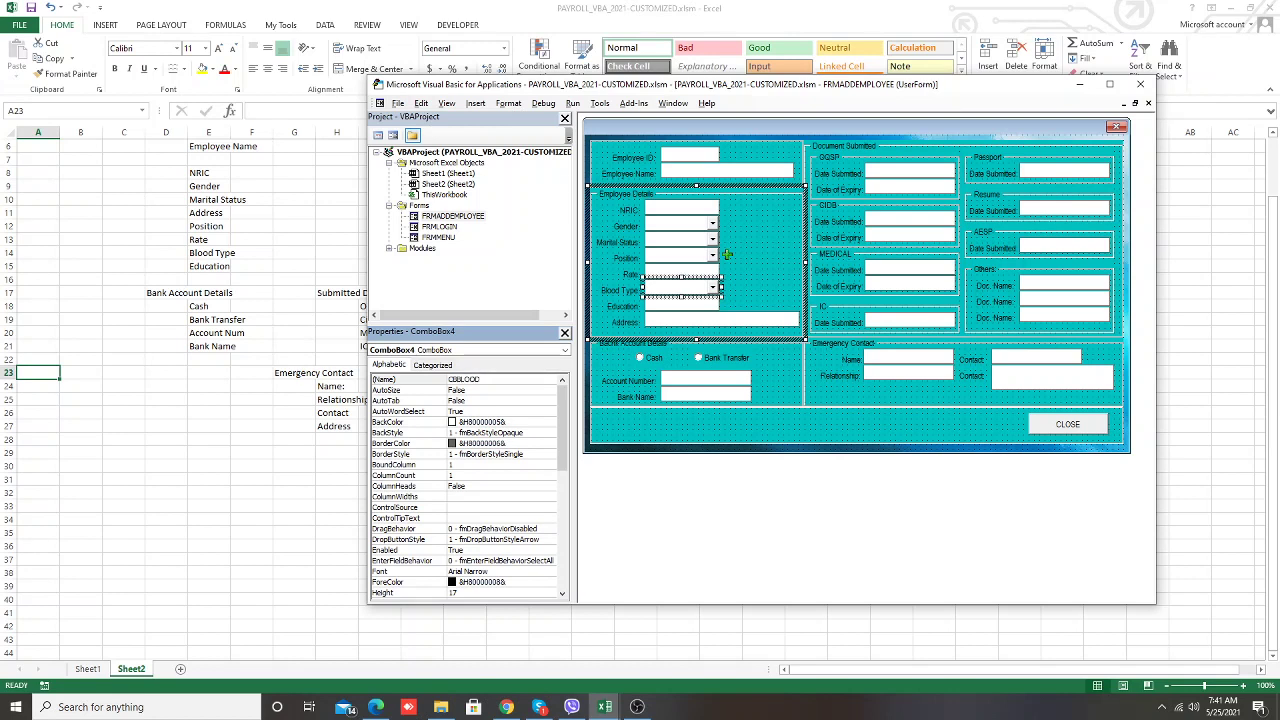
pyautogui.write('YPE')
# Name the Education and Address textboxes, then clear Education's mistaken CBEDUCATION name
pyautogui.click(665, 307)
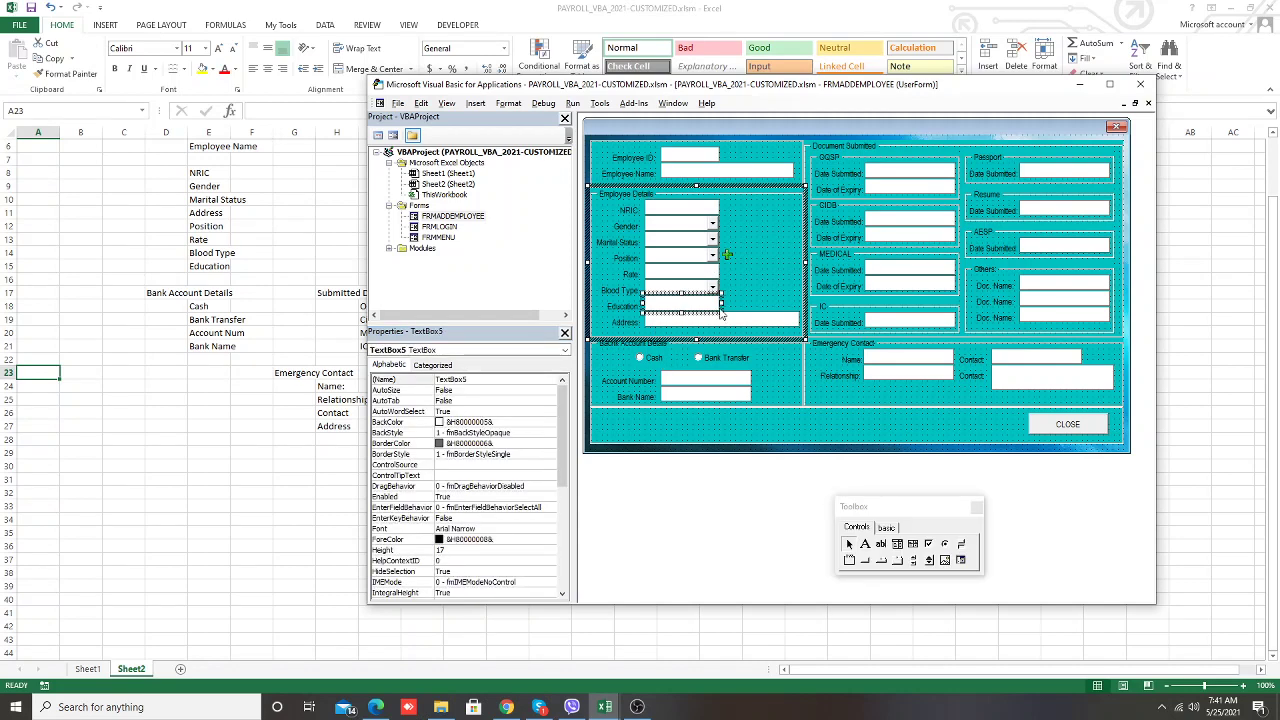
pyautogui.press('F4')
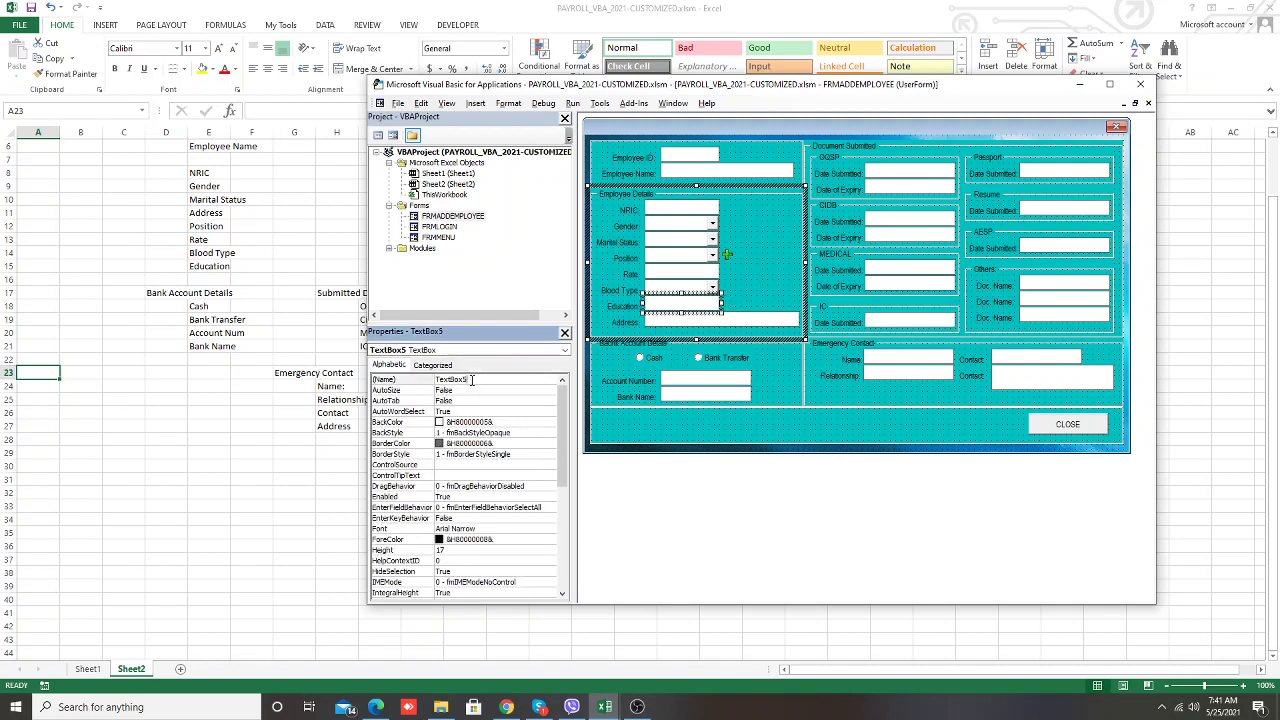
pyautogui.write('CBEDUCATION')
pyautogui.click(784, 320)
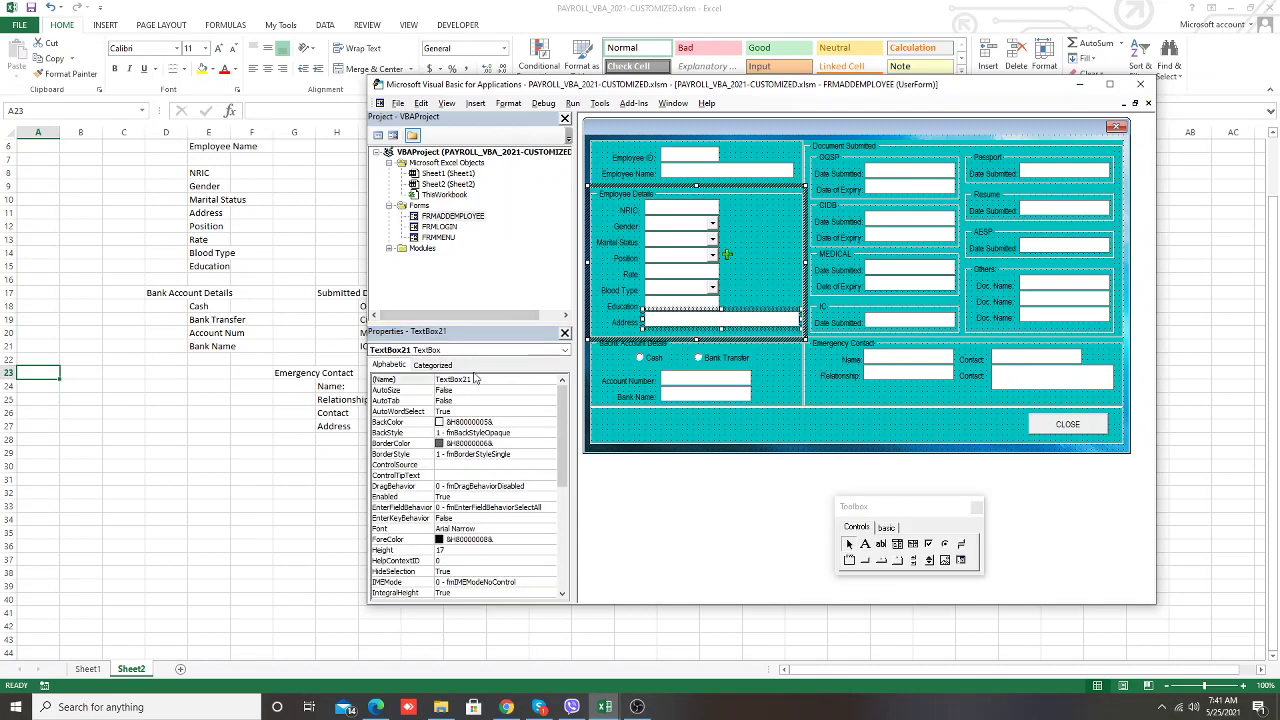
pyautogui.press('F4')
pyautogui.write('TX')
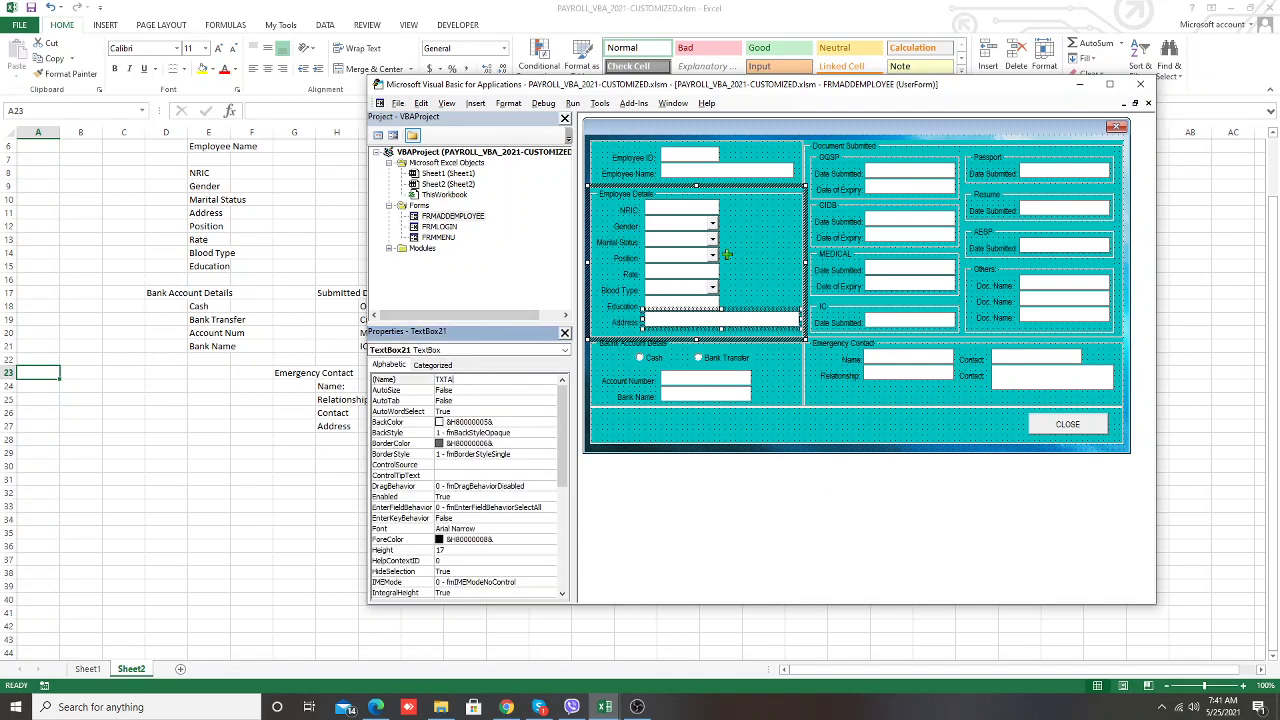
pyautogui.click(703, 308)
pyautogui.press('F4')
pyautogui.press('BackSpace')
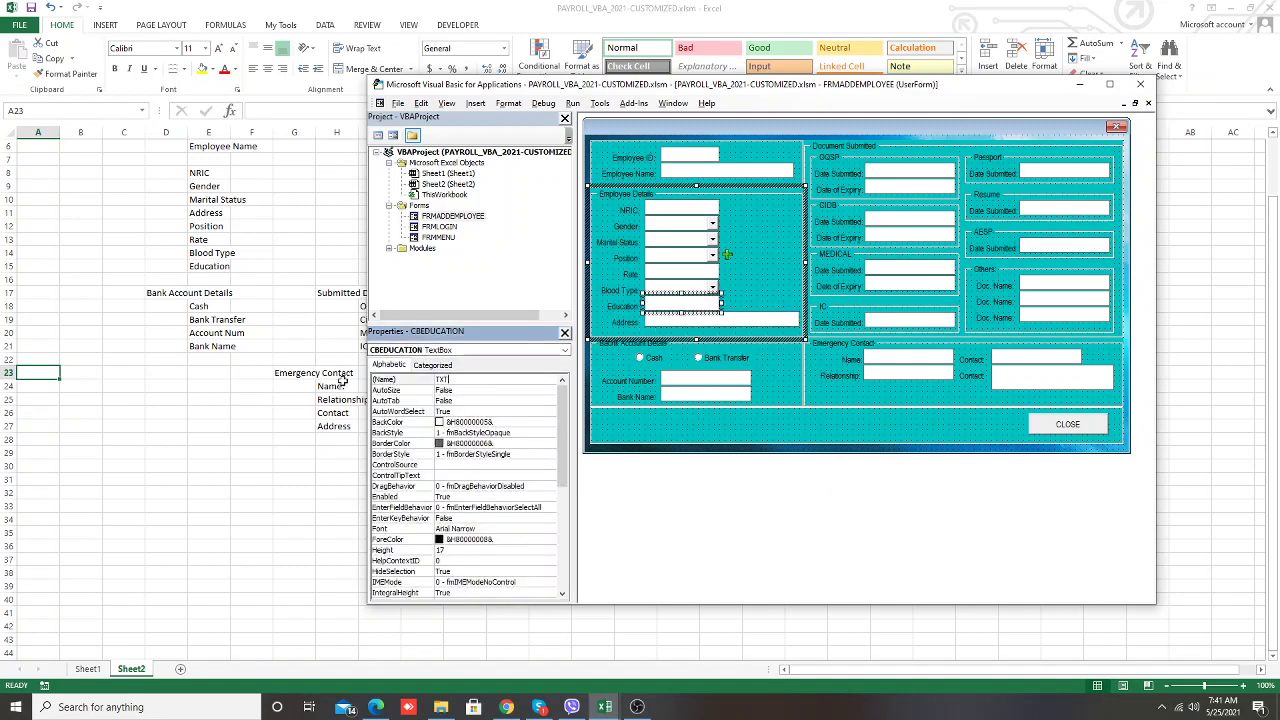
# Finish TXTEDUCATION and give the Account Number and Bank Name (TXTACCOUNTNAME) textboxes TXT names
pyautogui.write('UCATION')
pyautogui.click(650, 360)
pyautogui.click(376, 378)
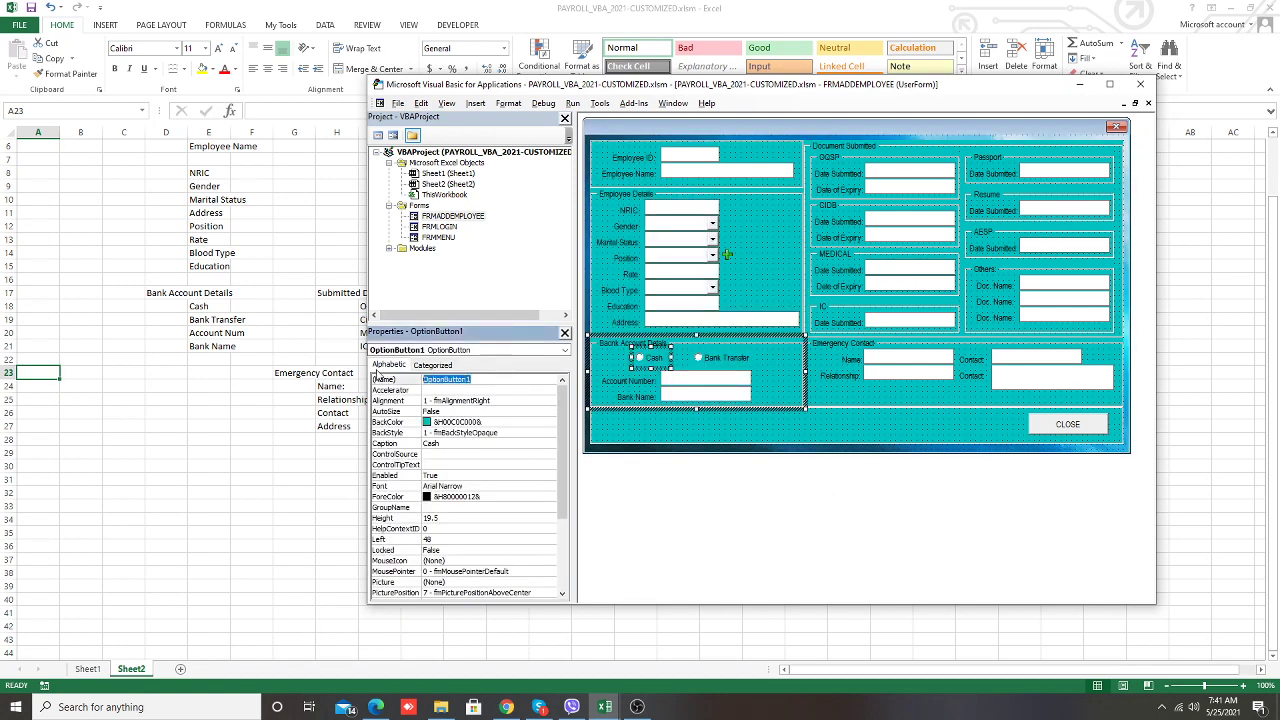
pyautogui.click(718, 378)
pyautogui.press('F4')
pyautogui.write('TXTACCOUNTNUM')
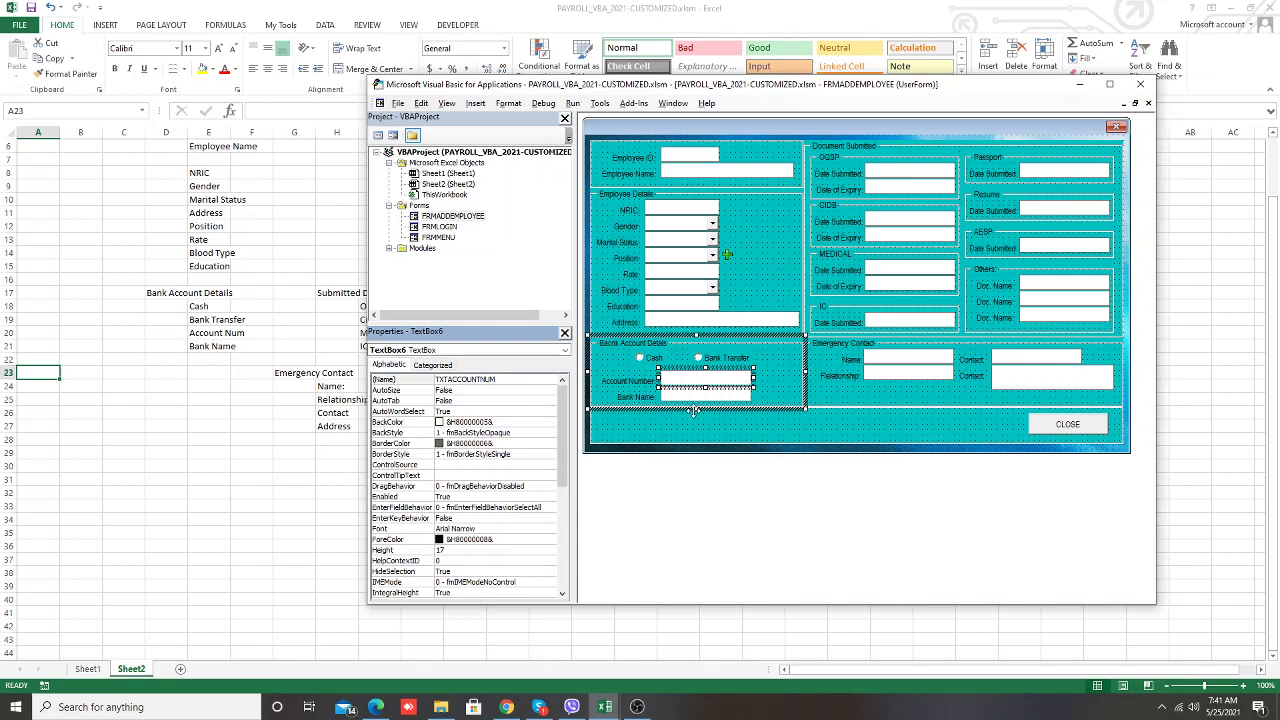
pyautogui.click(697, 396)
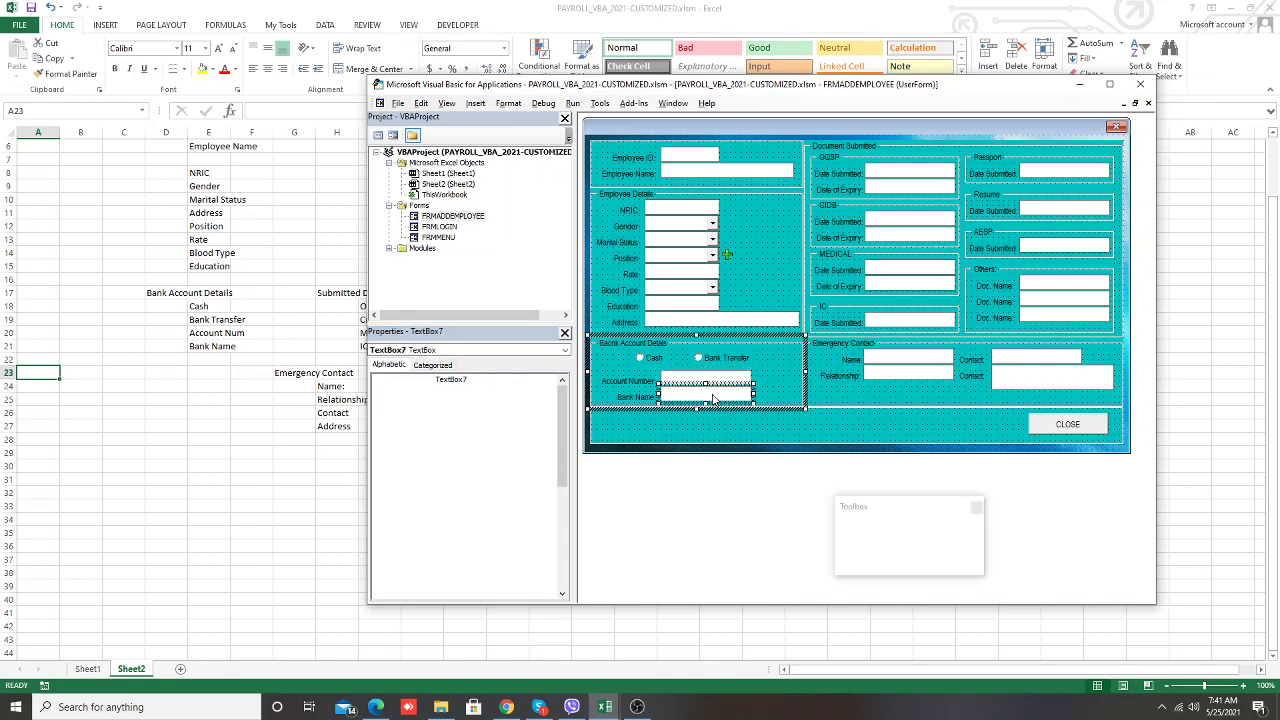
pyautogui.doubleClick(497, 378)
pyautogui.write('TXTACCOUNTNAME')
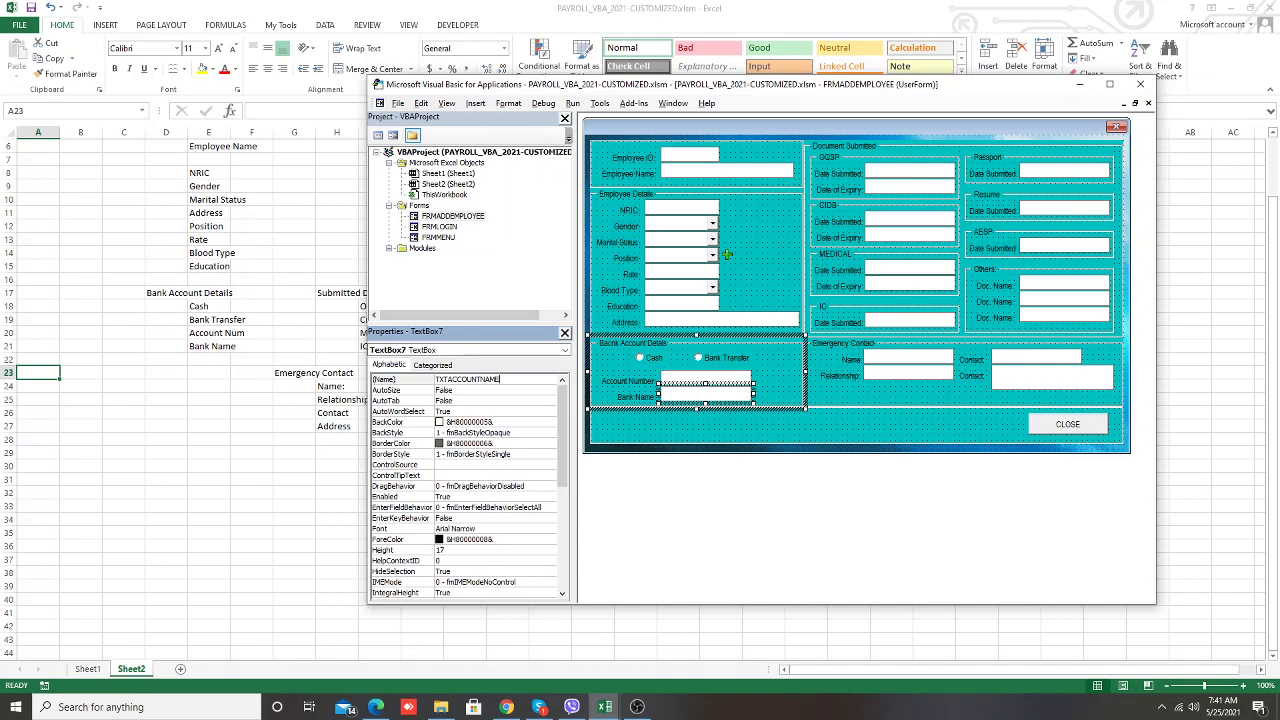
# Rename the OQSP date boxes to TXTOQSPDATESUB and TXTOQSPDATEEXP
pyautogui.click(893, 174)
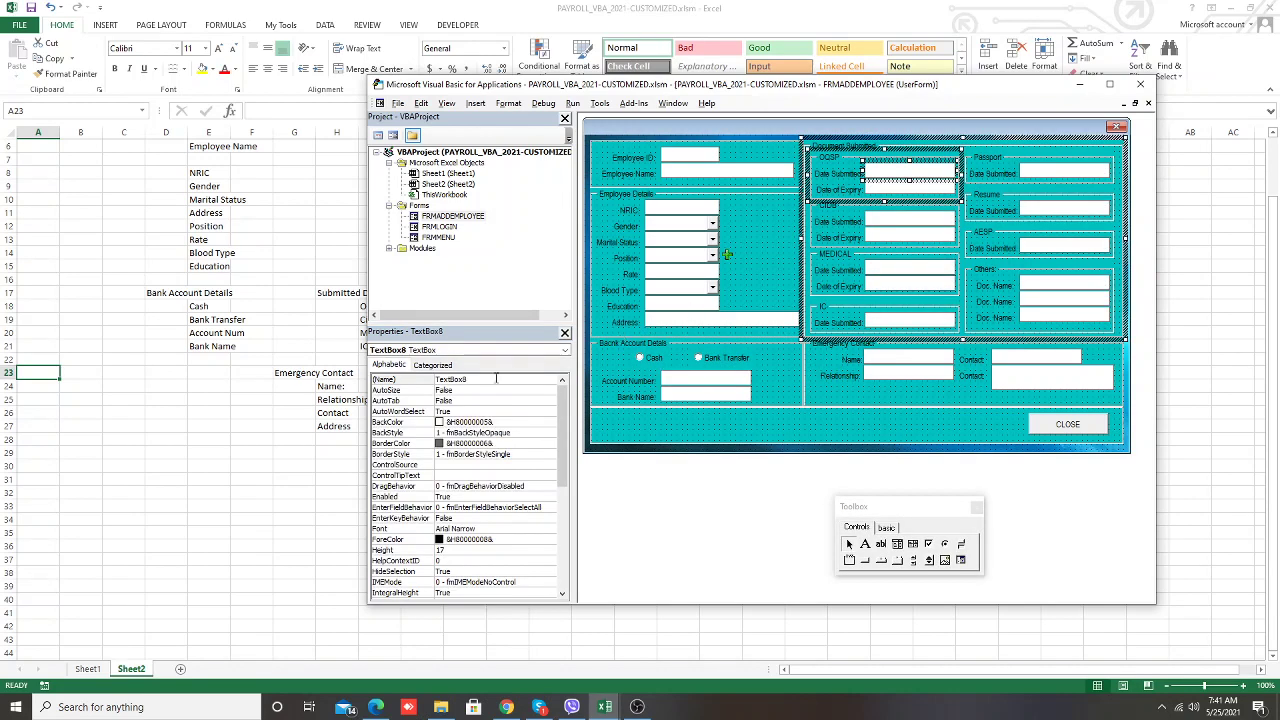
pyautogui.doubleClick(450, 379)
pyautogui.write('TX')
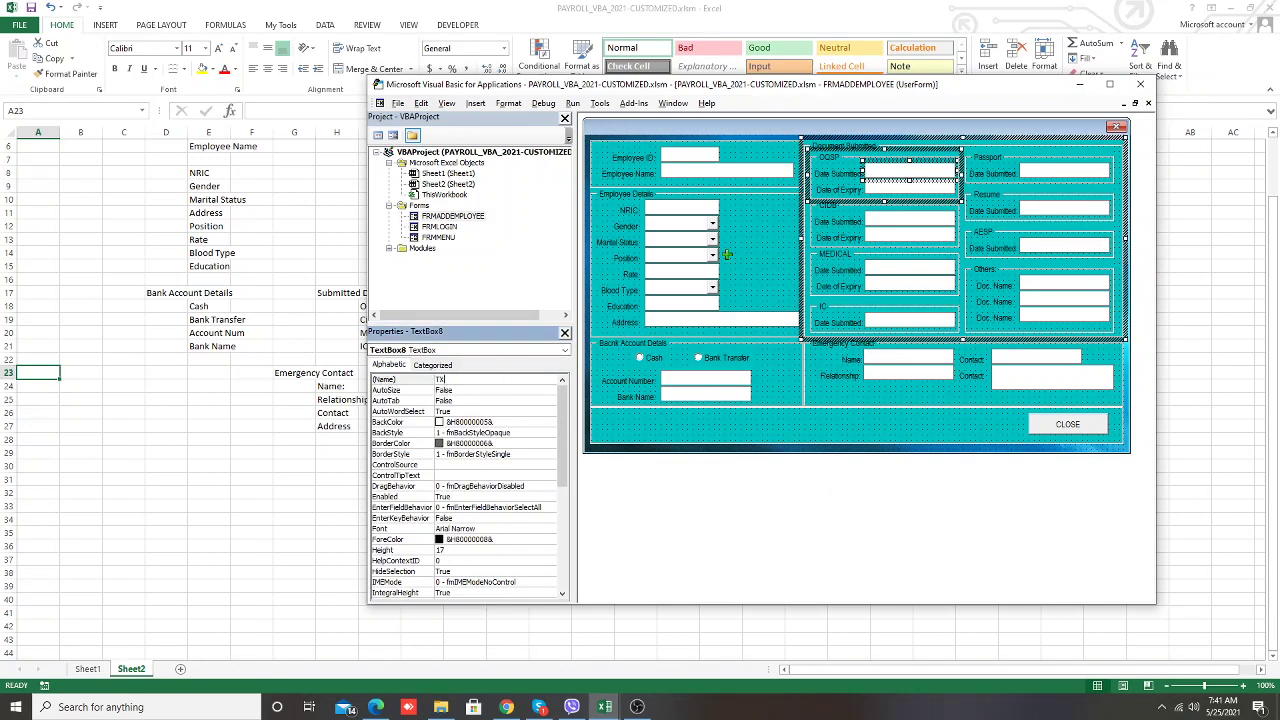
pyautogui.write('TOQSPDATESUB')
pyautogui.click(887, 190)
pyautogui.moveTo(480, 381); pyautogui.dragTo(456, 381)
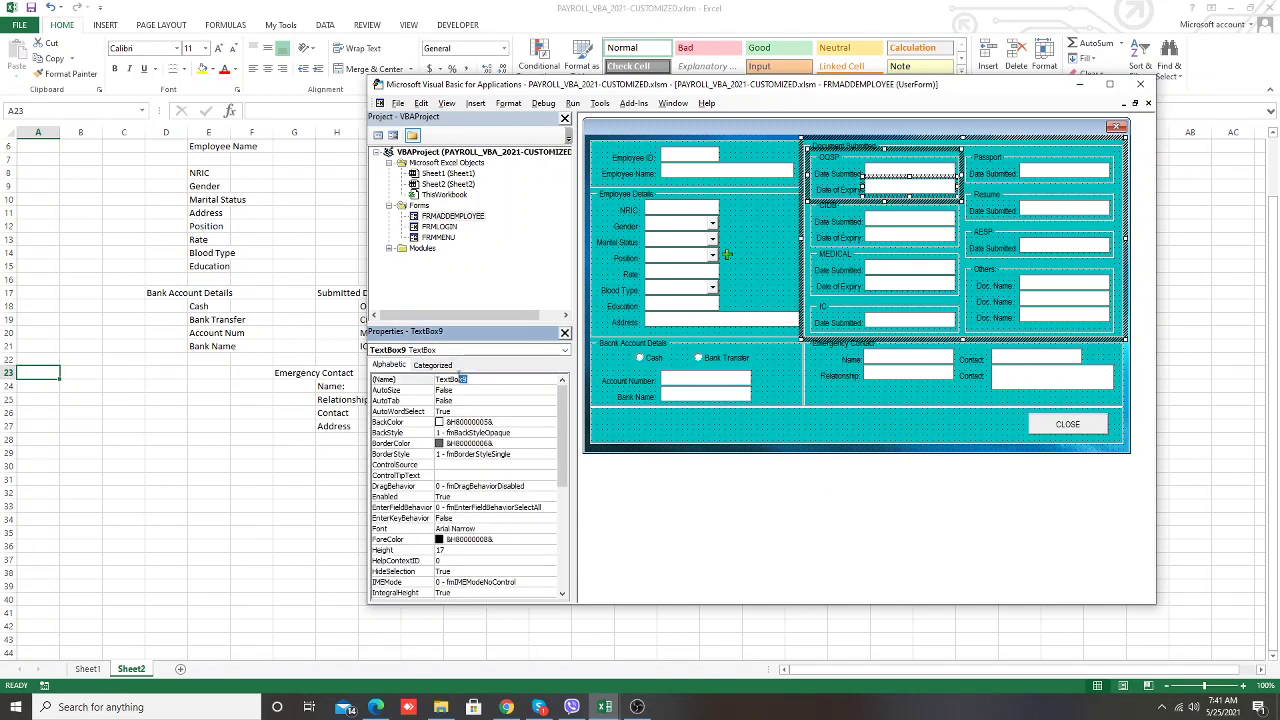
pyautogui.press('BackSpace')
pyautogui.press('BackSpace')
pyautogui.press('BackSpace')
pyautogui.write('XT')
pyautogui.click(929, 436)
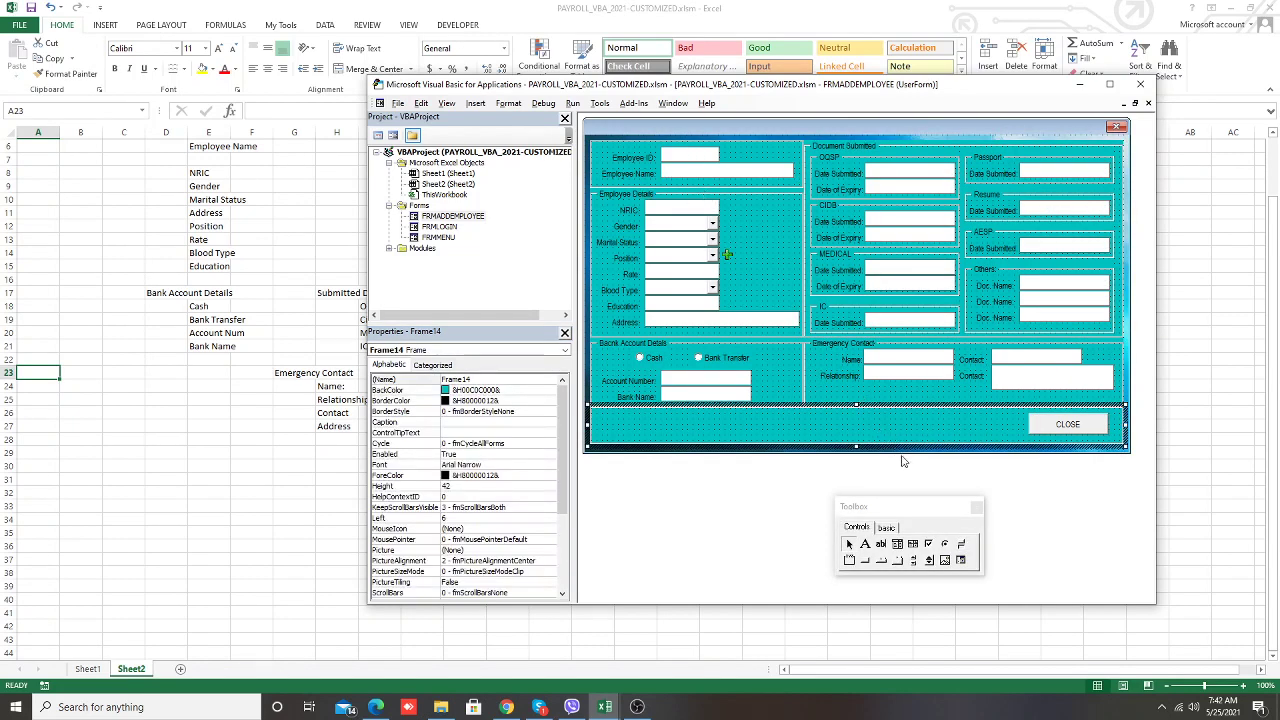
# Delete the draft field labels in Sheet2's C6:M33, then select the whole sheet to change its font
pyautogui.click(166, 545)
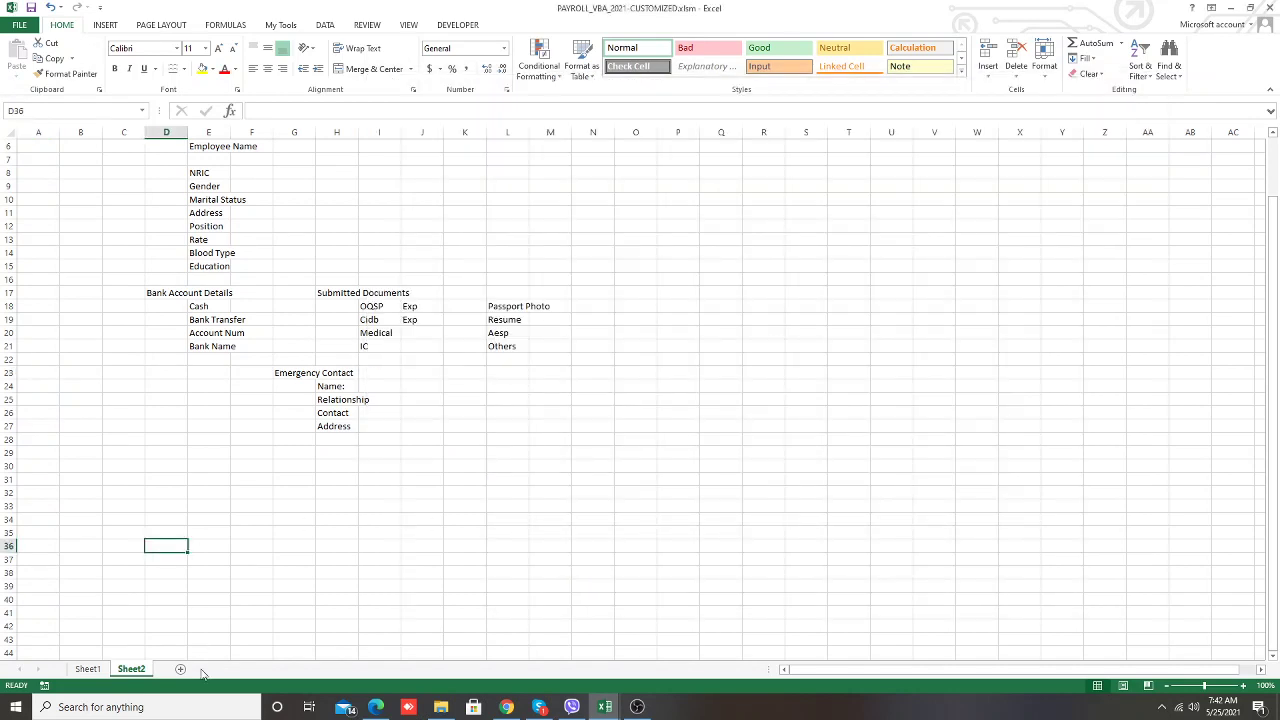
pyautogui.moveTo(550, 505); pyautogui.dragTo(124, 148)
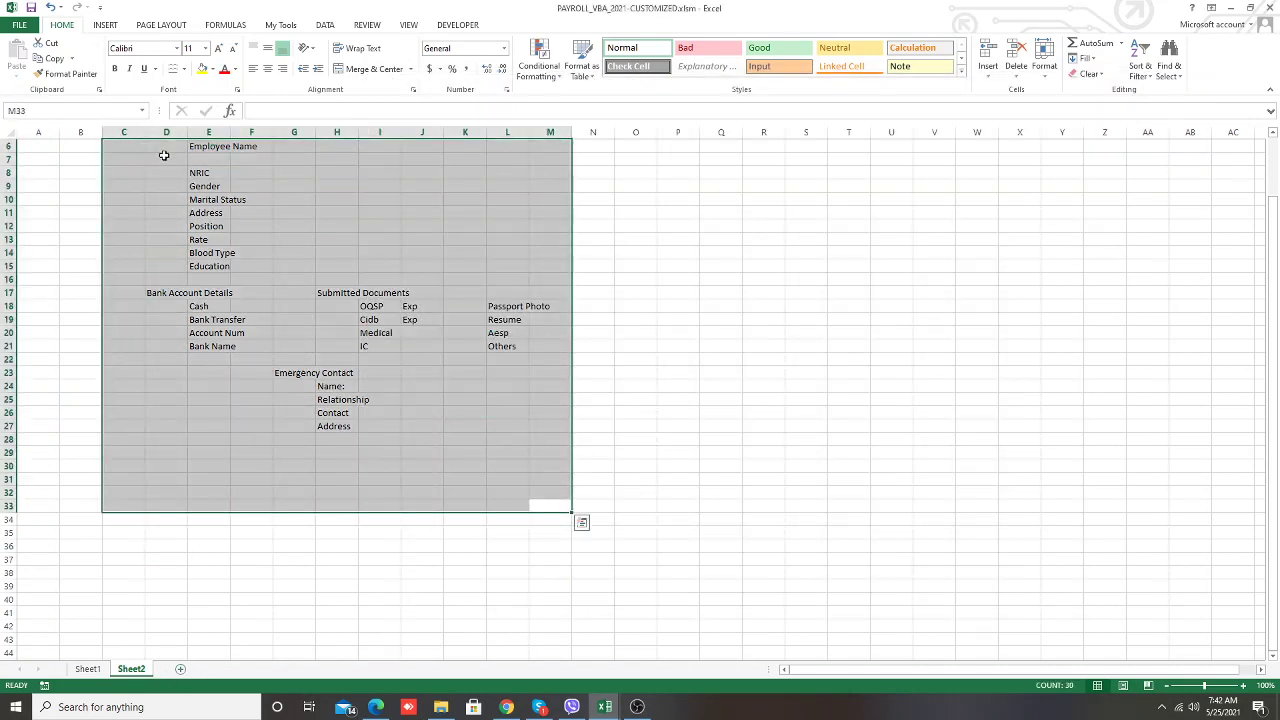
pyautogui.press('Delete')
pyautogui.click(677, 264)
pyautogui.click(40, 146)
pyautogui.scroll(2, 122, 193)
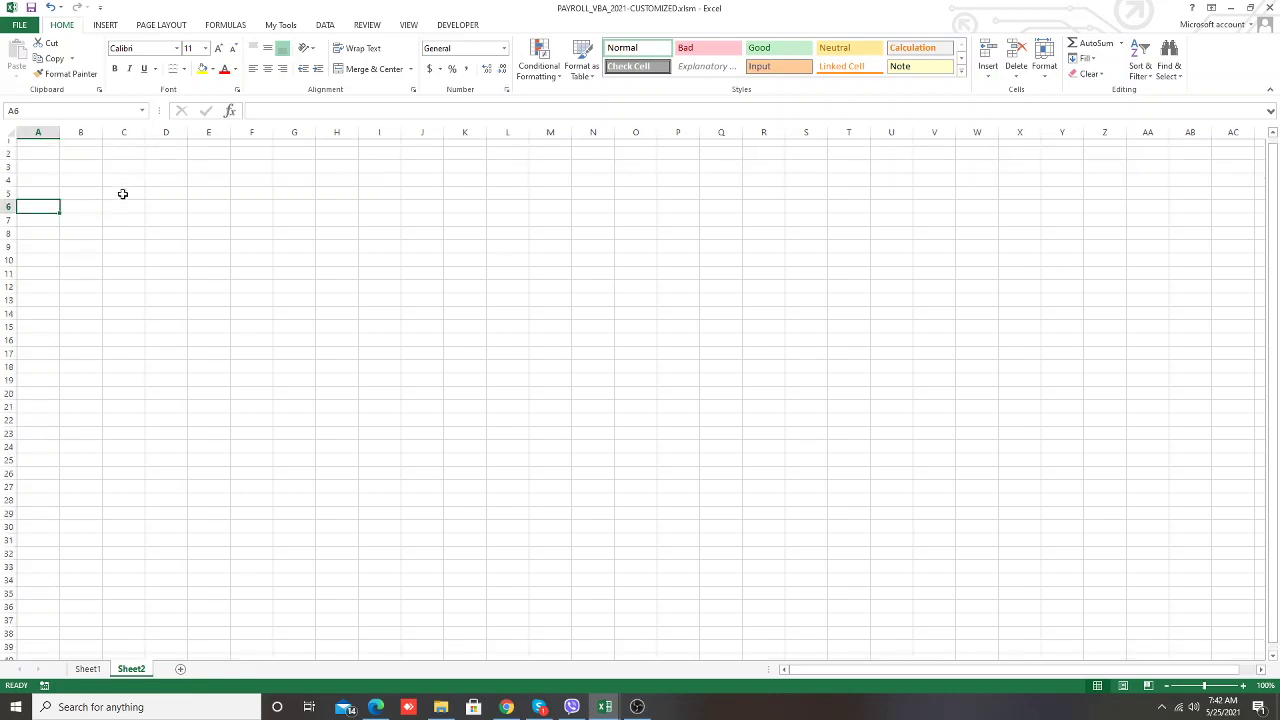
pyautogui.scroll(1, 122, 193)
pyautogui.click(40, 146)
pyautogui.hotkey('ctrl', 'a')
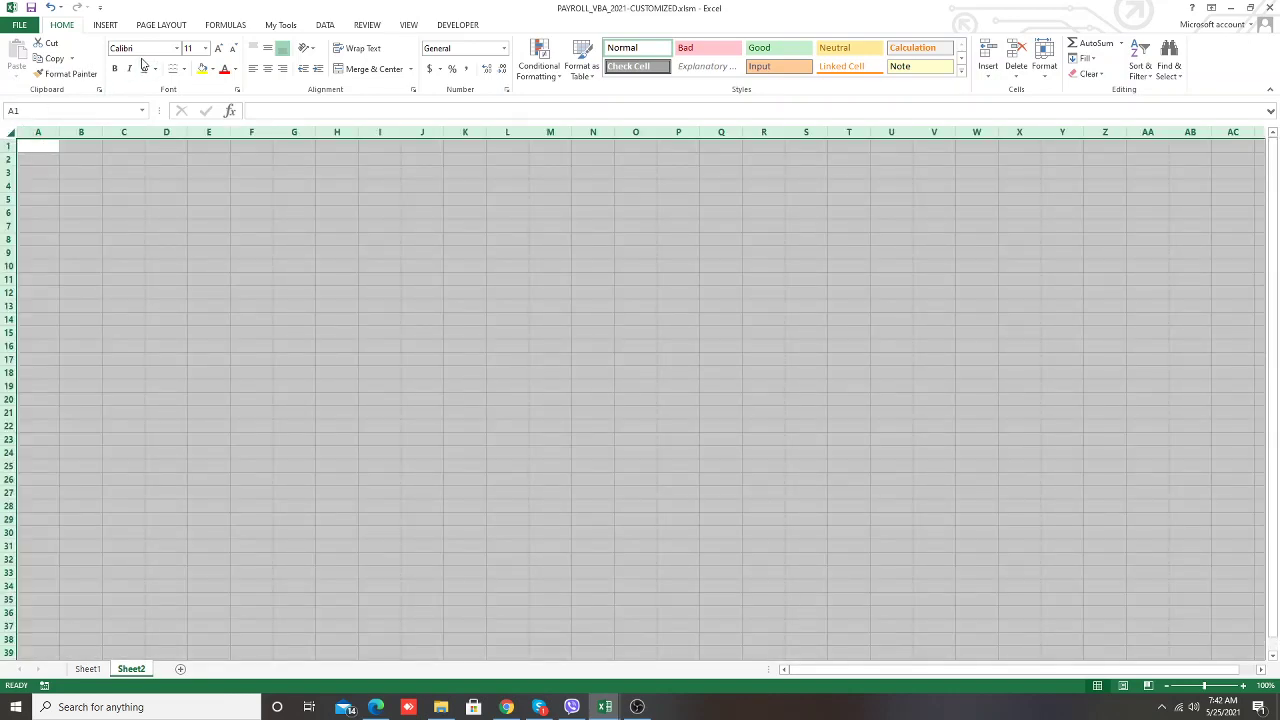
pyautogui.click(143, 49)
# Set Sheet2's font to Arial Narrow, size 10
pyautogui.write('Arial Na')
pyautogui.press('Tab')
pyautogui.write('10')
pyautogui.press('Return')
pyautogui.click(197, 234)
# Enter the headers Employee ID in A1 and Employee Name in B1
pyautogui.click(36, 144)
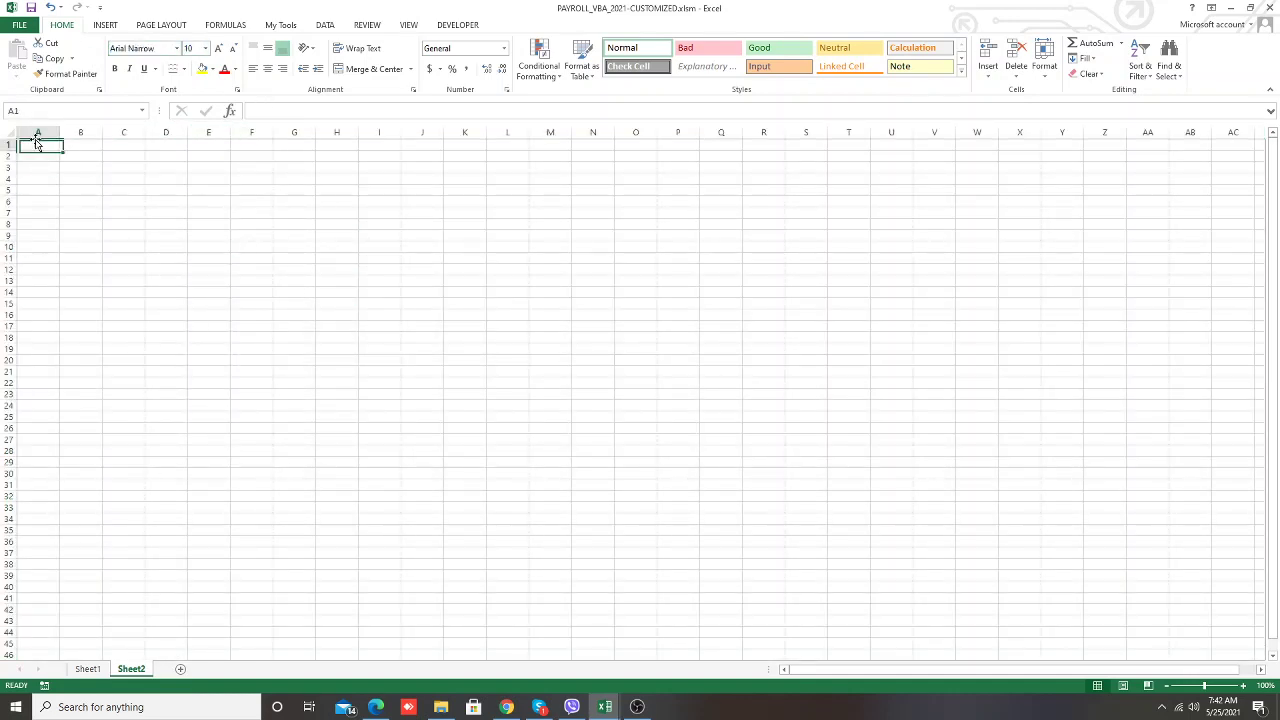
pyautogui.write('emp')
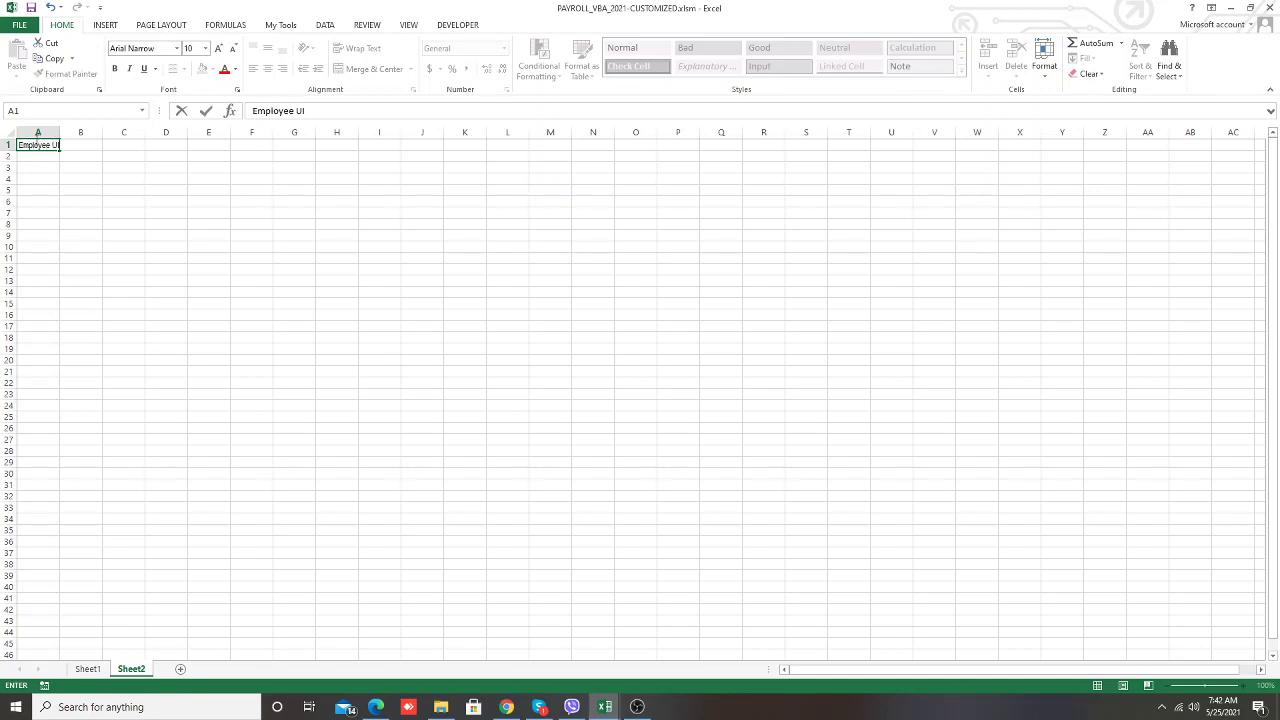
pyautogui.write(' ID')
pyautogui.press('Tab')
pyautogui.write('E')
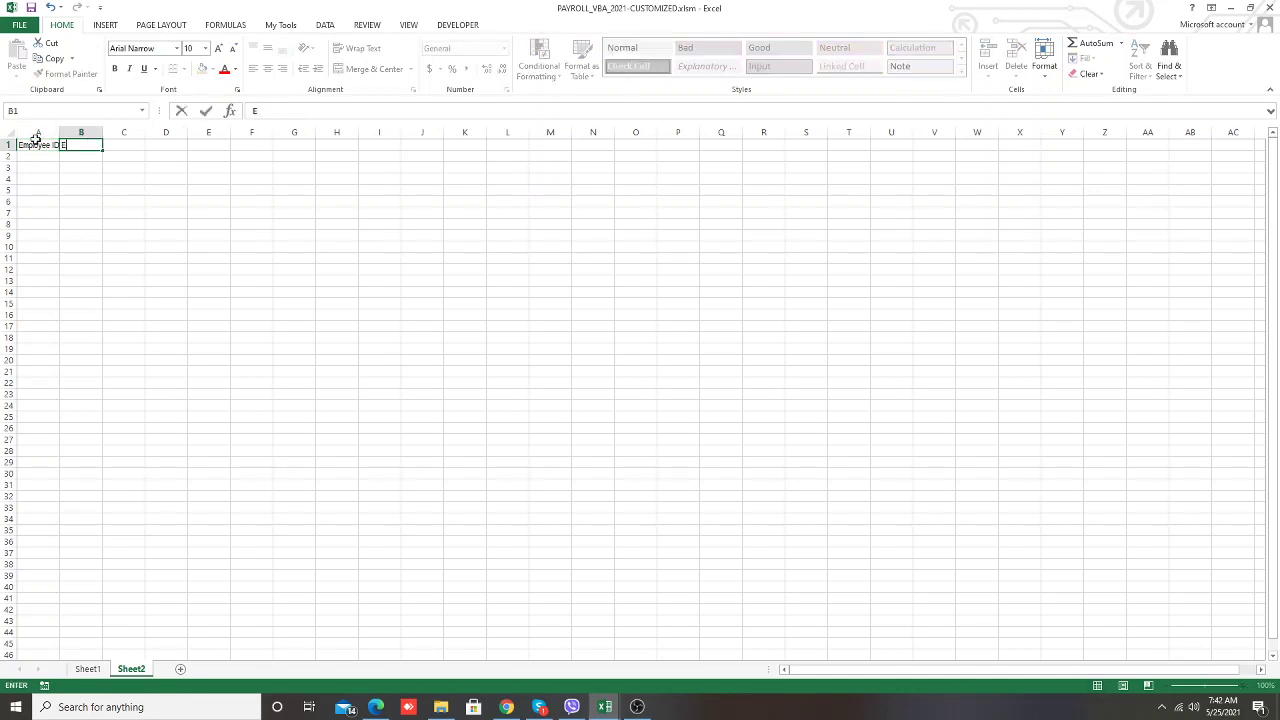
pyautogui.write('mployee Name')
pyautogui.press('Tab')
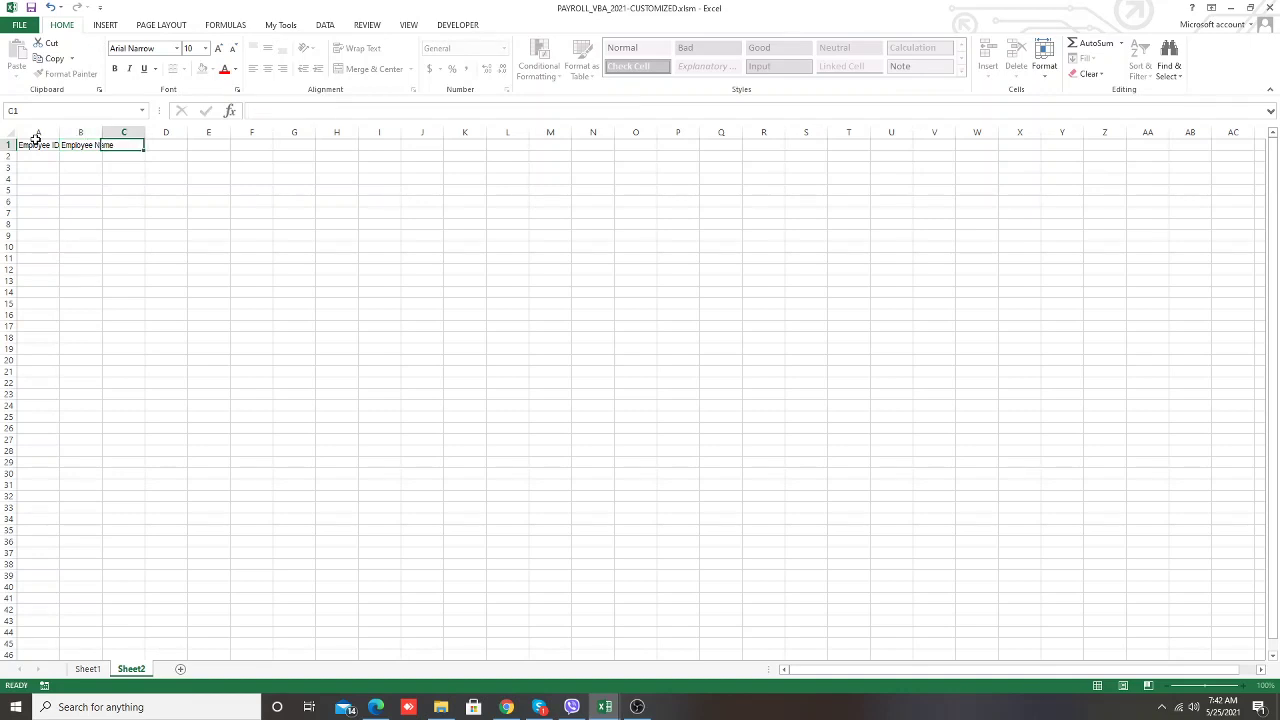
# AutoFit columns A and B to their headers and restore the Excel window from full screen
pyautogui.click(100, 131)
pyautogui.doubleClick(102, 131)
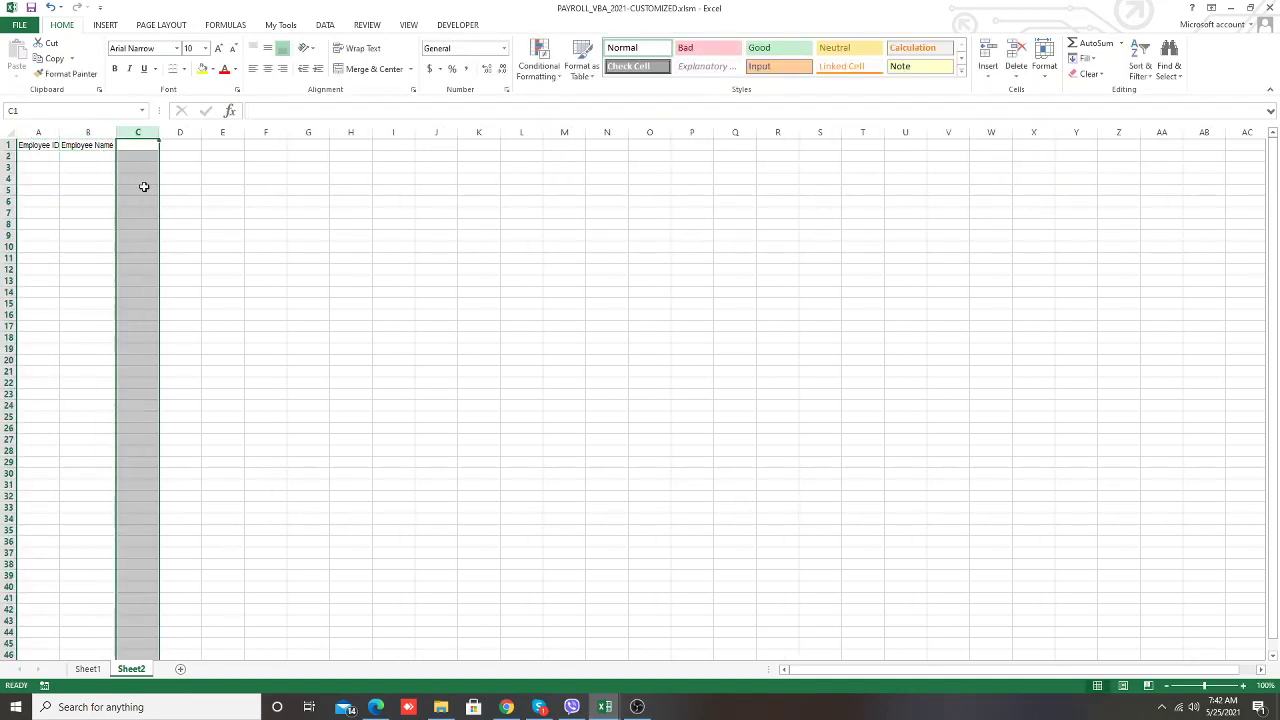
pyautogui.click(74, 165)
pyautogui.doubleClick(59, 137)
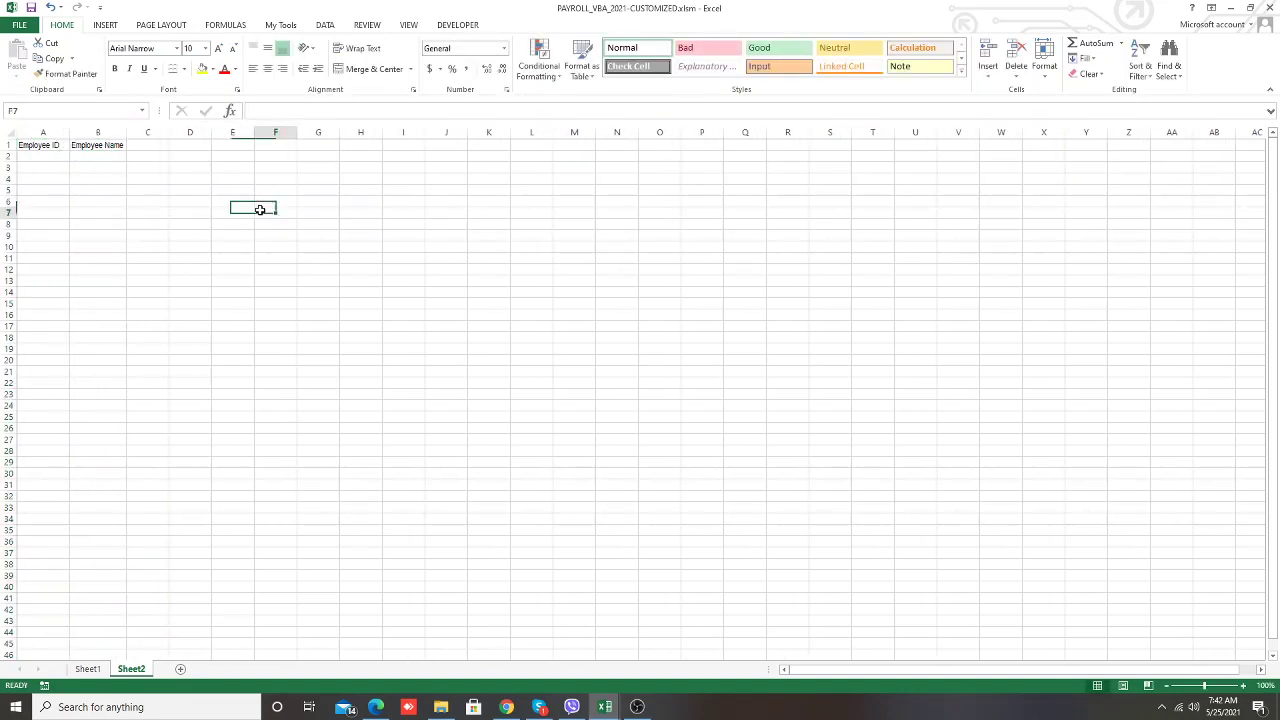
pyautogui.click(262, 212)
pyautogui.click(1250, 7)
# Place Excel beside the form designer and add headers NRIC, Gender, Marital Status, Position in C1:F1
pyautogui.moveTo(803, 22); pyautogui.dragTo(561, 27)
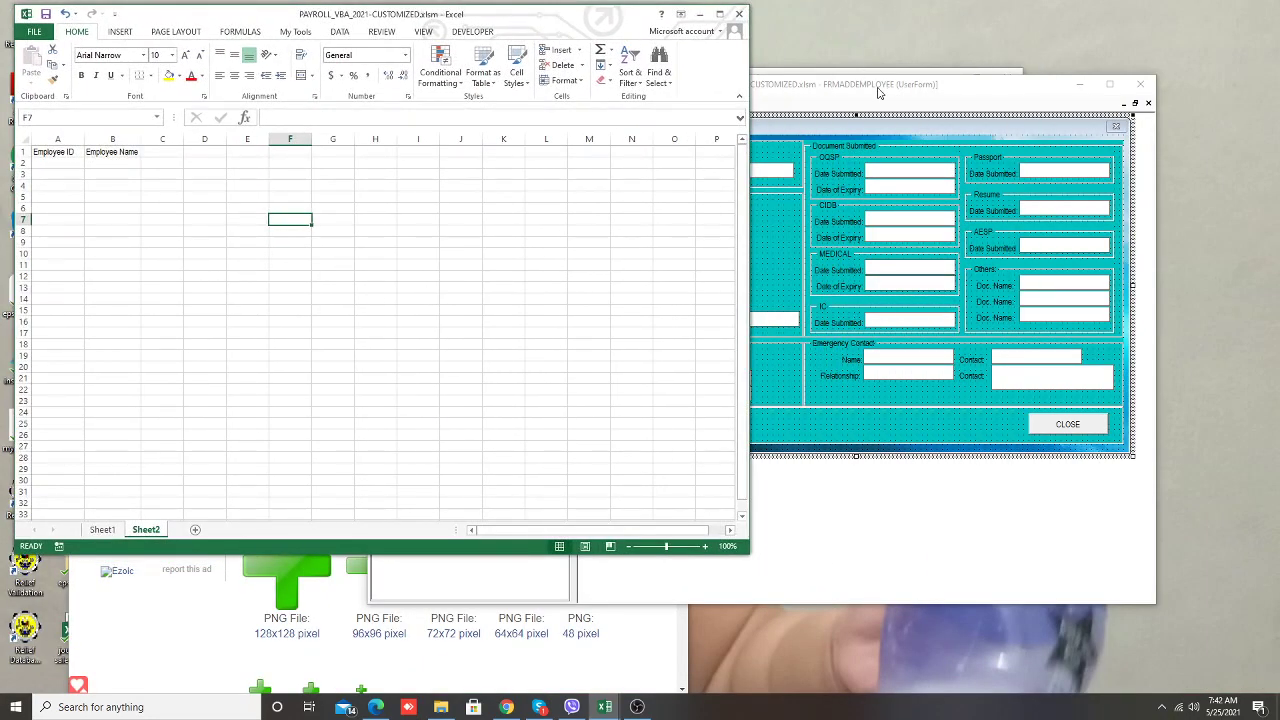
pyautogui.moveTo(878, 90)
pyautogui.mouseDown()
pyautogui.moveTo(1075, 91)
pyautogui.moveTo(1090, 62)
pyautogui.mouseUp()
pyautogui.click(164, 151)
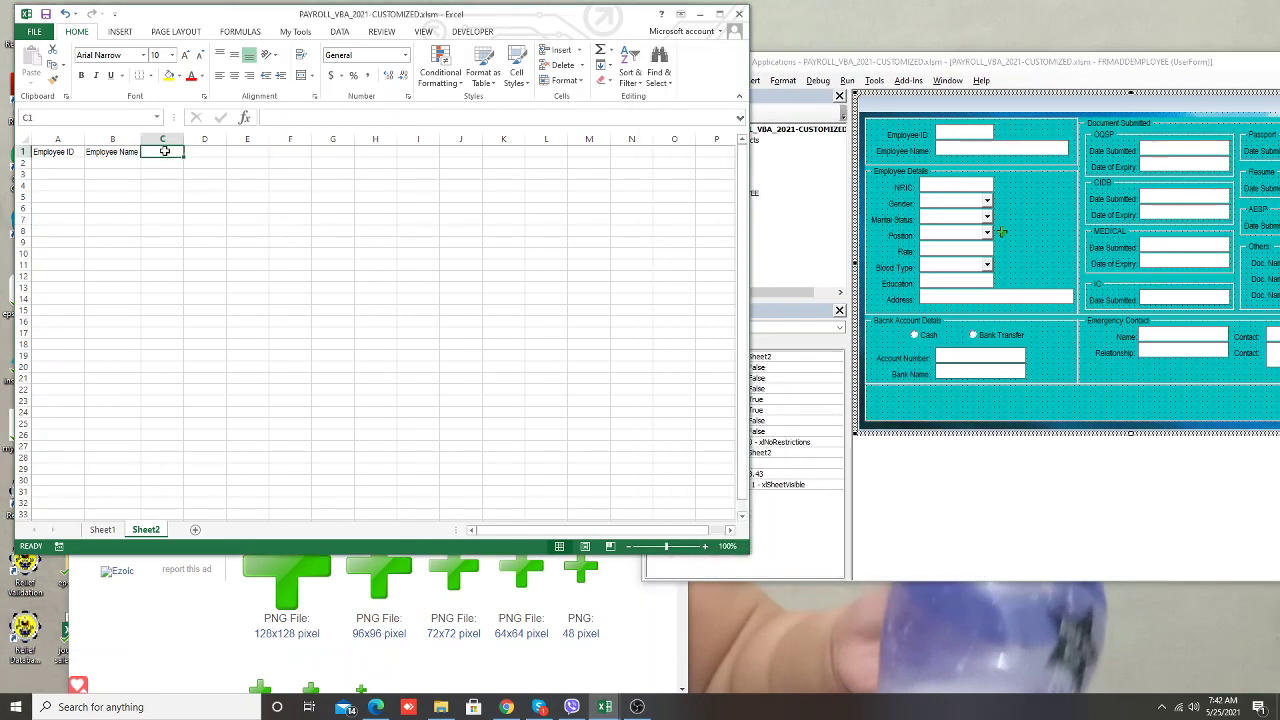
pyautogui.write('NRIC')
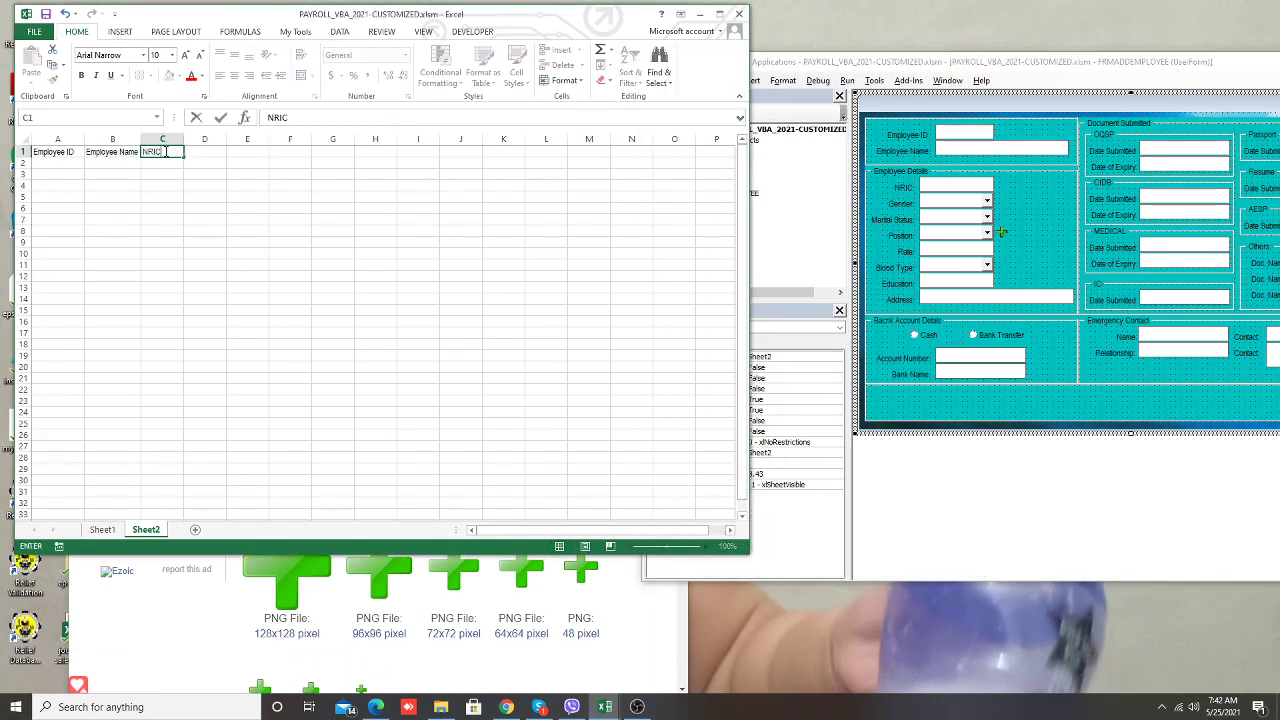
pyautogui.press('Tab')
pyautogui.write('Gend')
pyautogui.press('Tab')
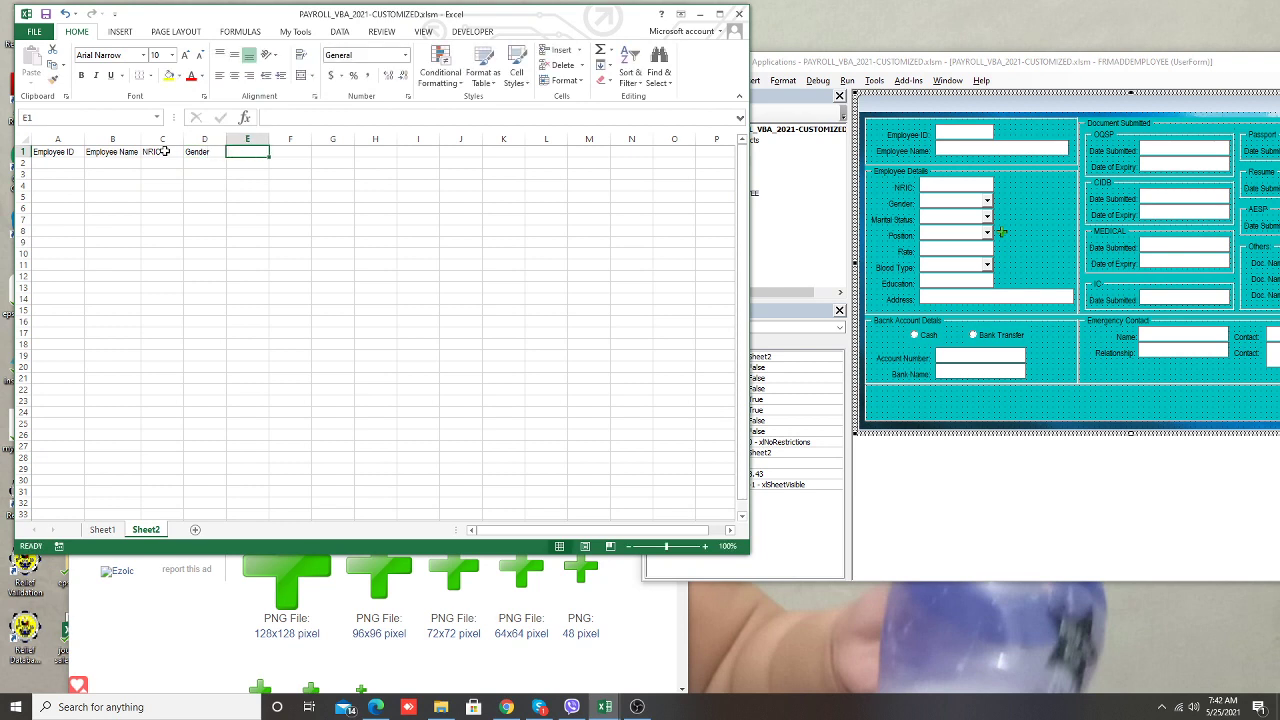
pyautogui.write('Marital Status')
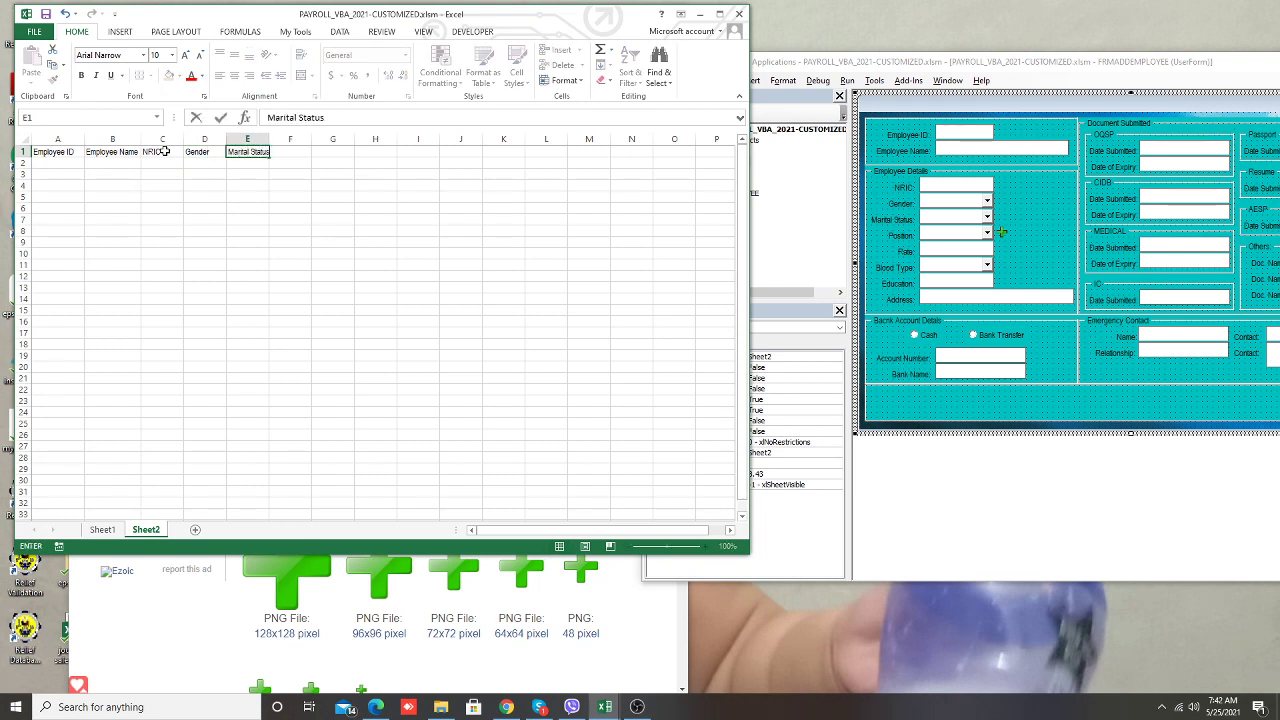
pyautogui.press('Tab')
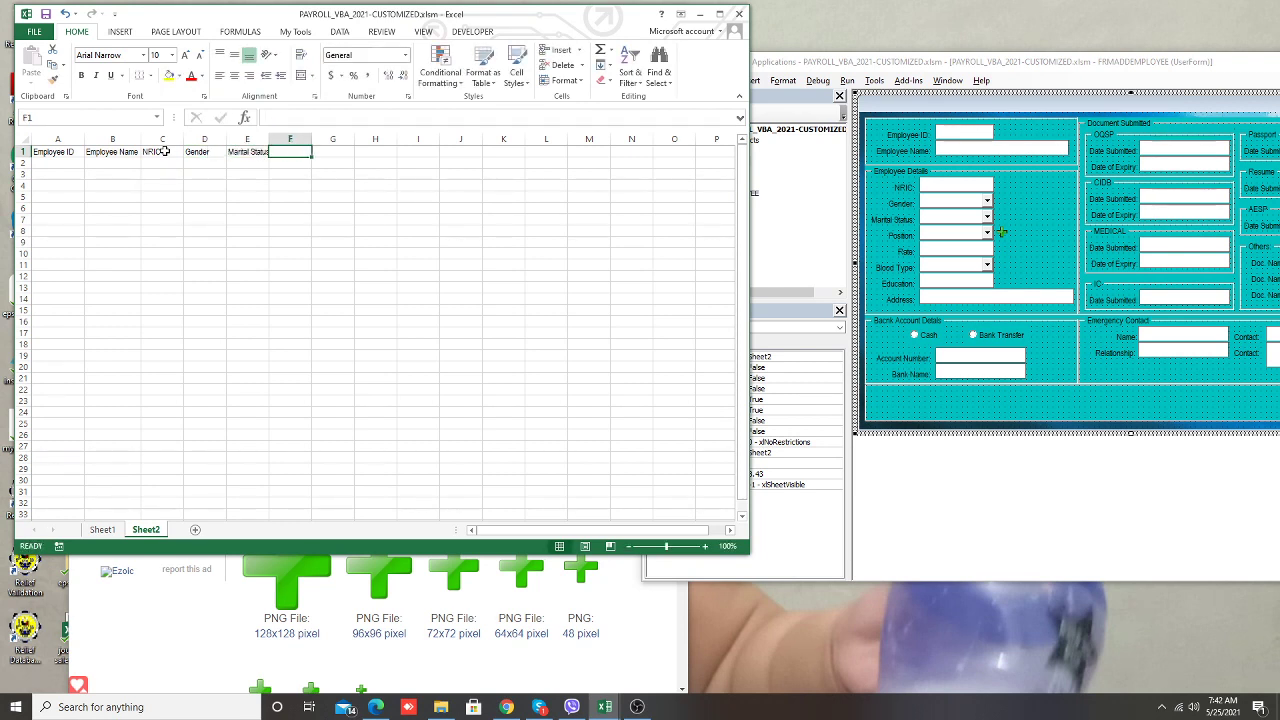
pyautogui.write('Postion')
pyautogui.press('Tab')
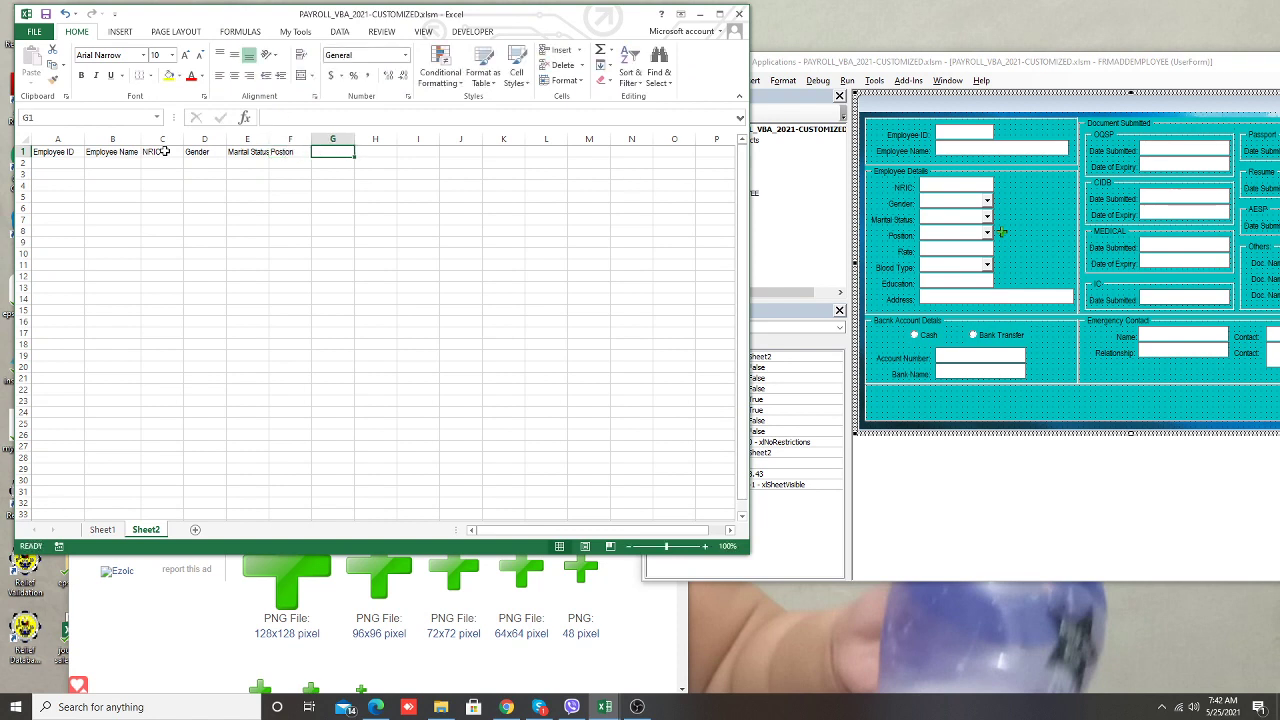
pyautogui.press('Left')
pyautogui.write('PO')
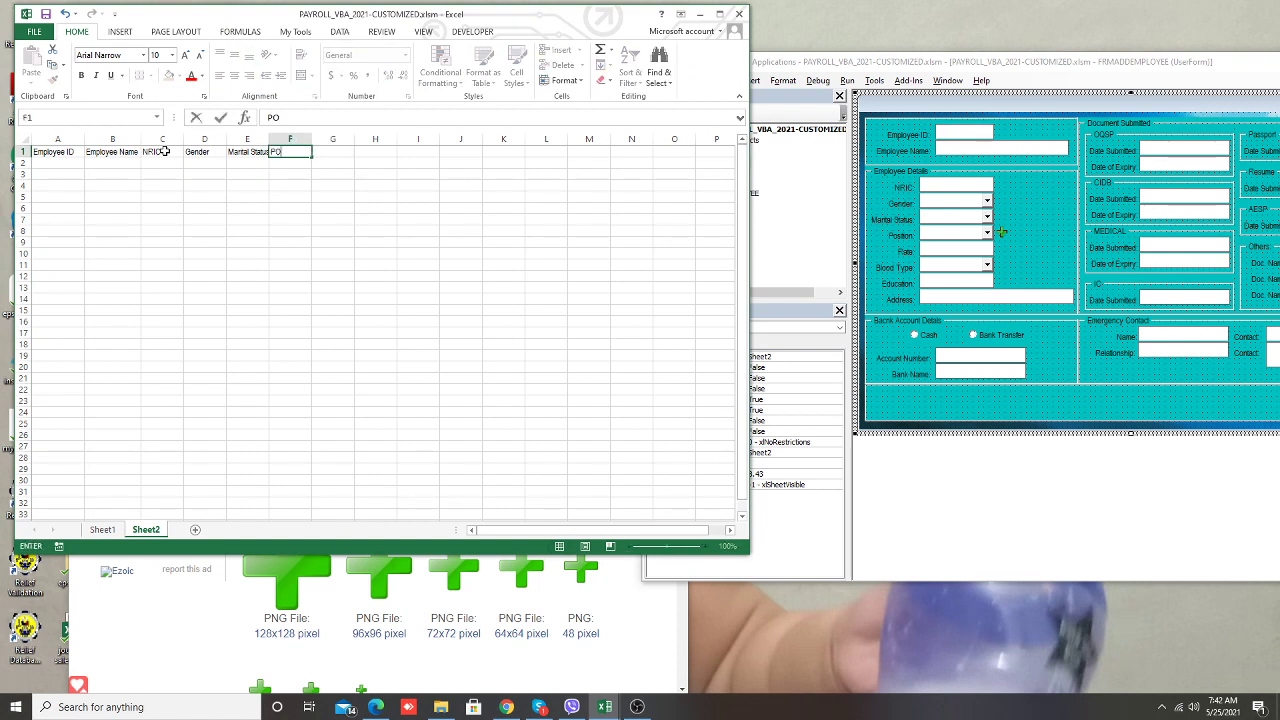
pyautogui.press('BackSpace')
pyautogui.press('BackSpace')
pyautogui.write('os')
pyautogui.write('oti')
pyautogui.write('tion')
pyautogui.press('Tab')
# Add the headers Rate, Blood Type, Education, Address and Cash in G1:K1
pyautogui.write('r')
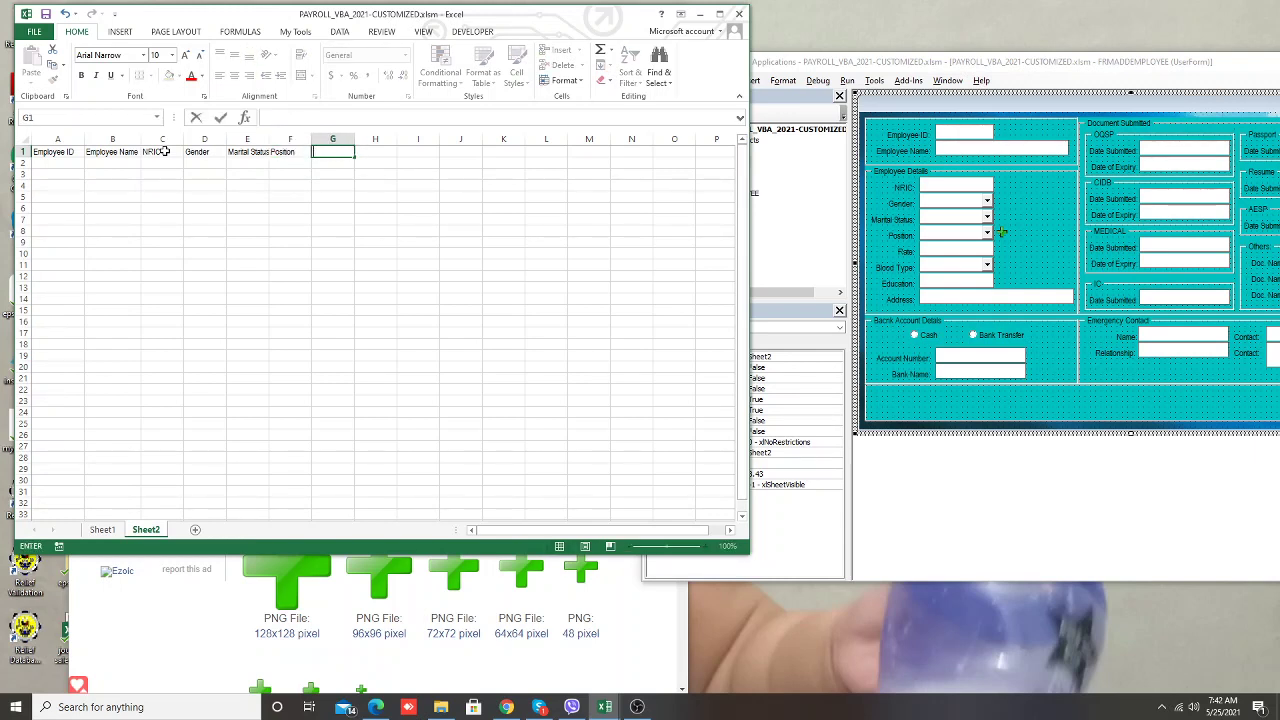
pyautogui.write('Rate')
pyautogui.press('Tab')
pyautogui.write('T')
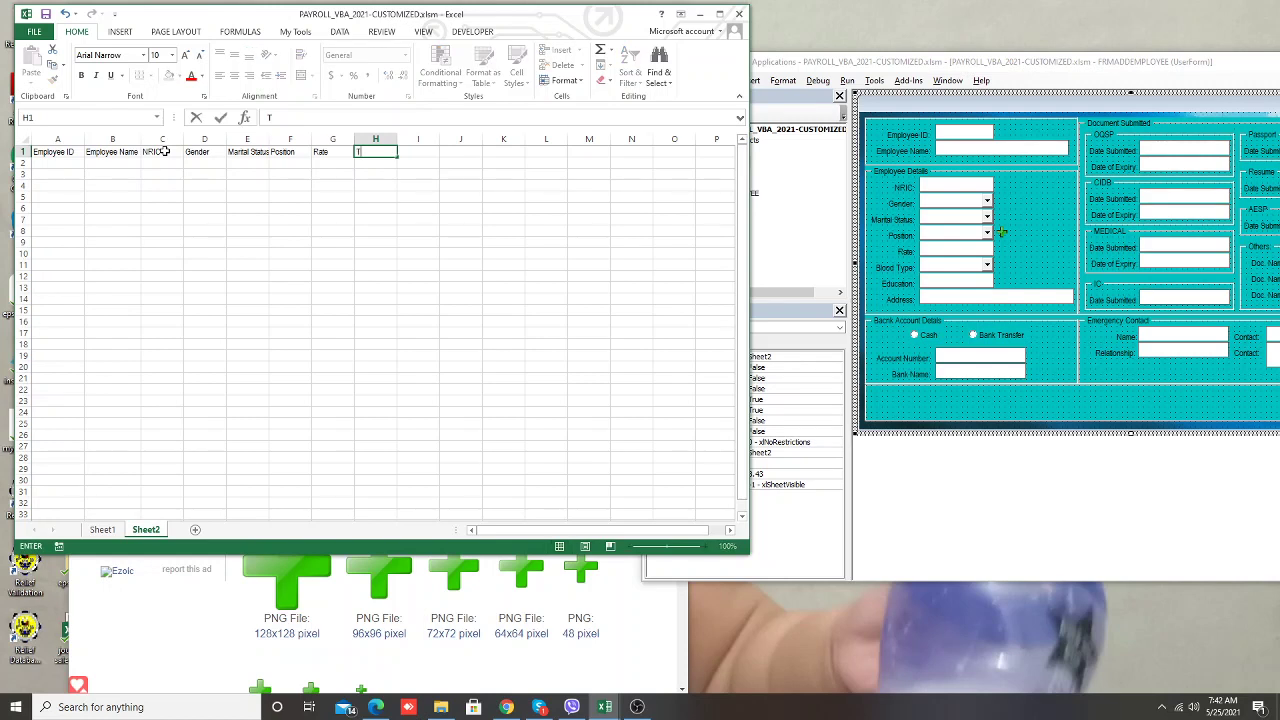
pyautogui.write('ood')
pyautogui.write(' Type')
pyautogui.press('Tab')
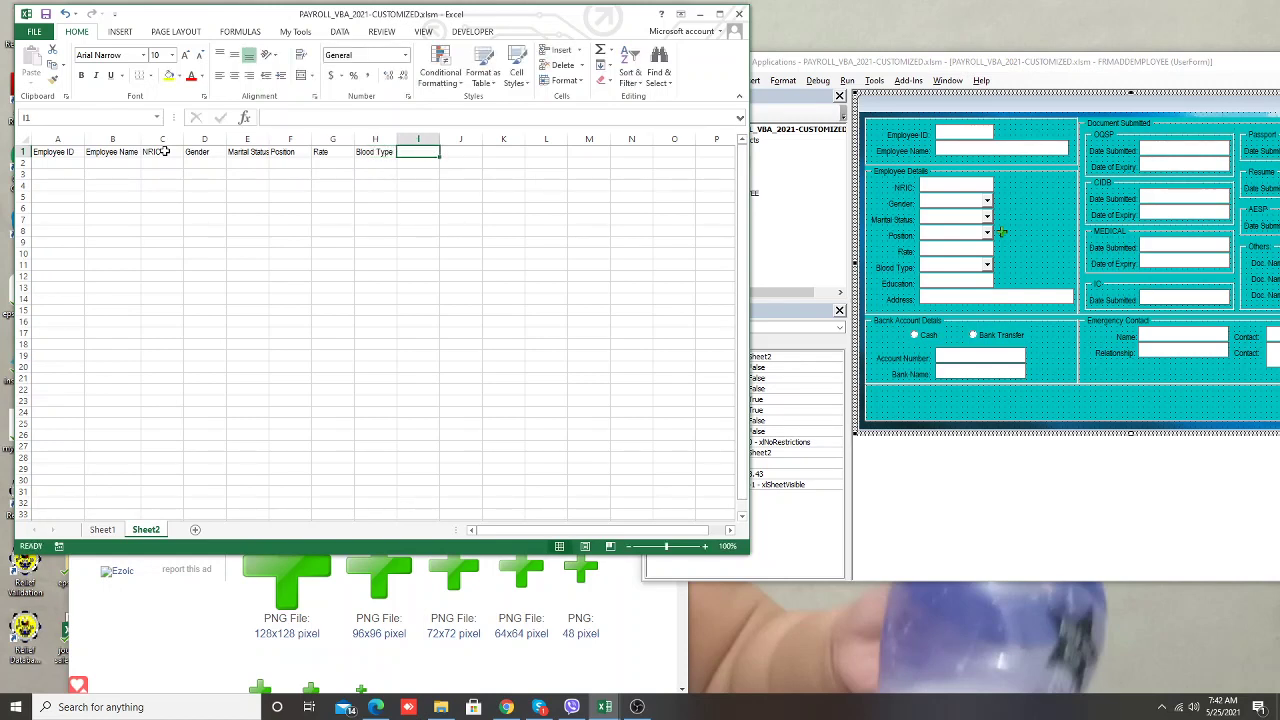
pyautogui.write('Education')
pyautogui.press('Tab')
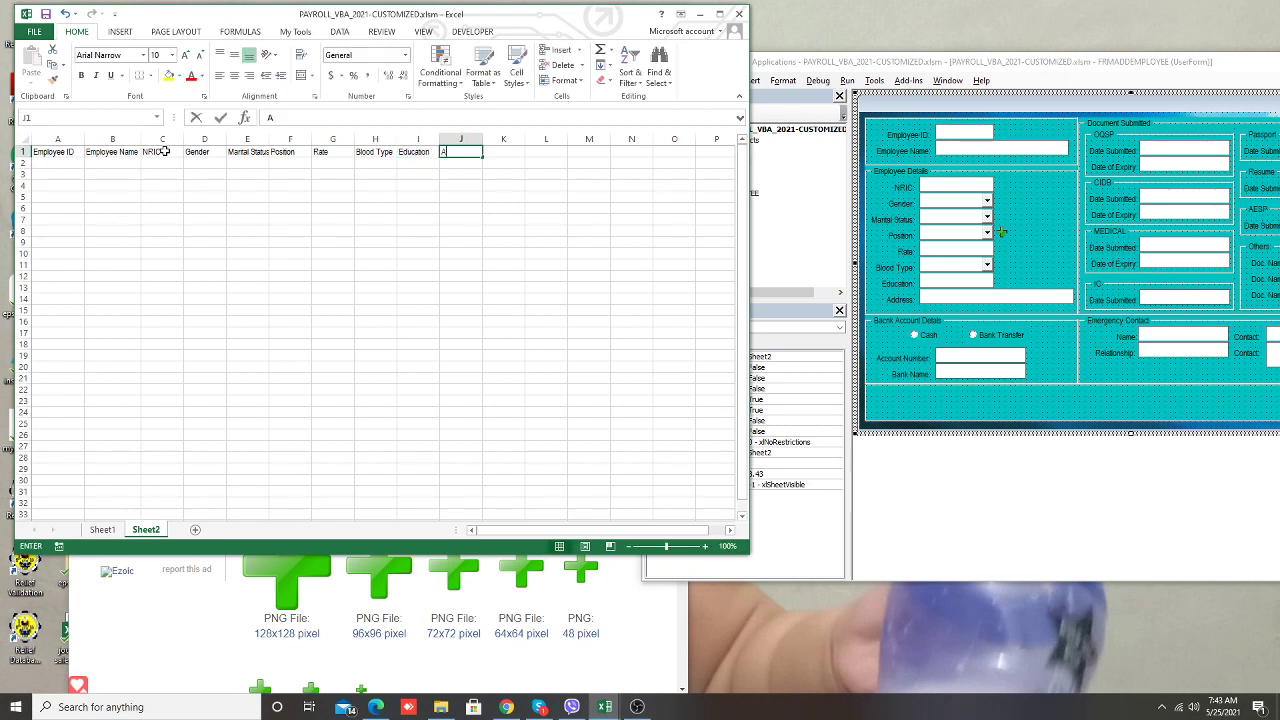
pyautogui.write('Address')
pyautogui.press('Tab')
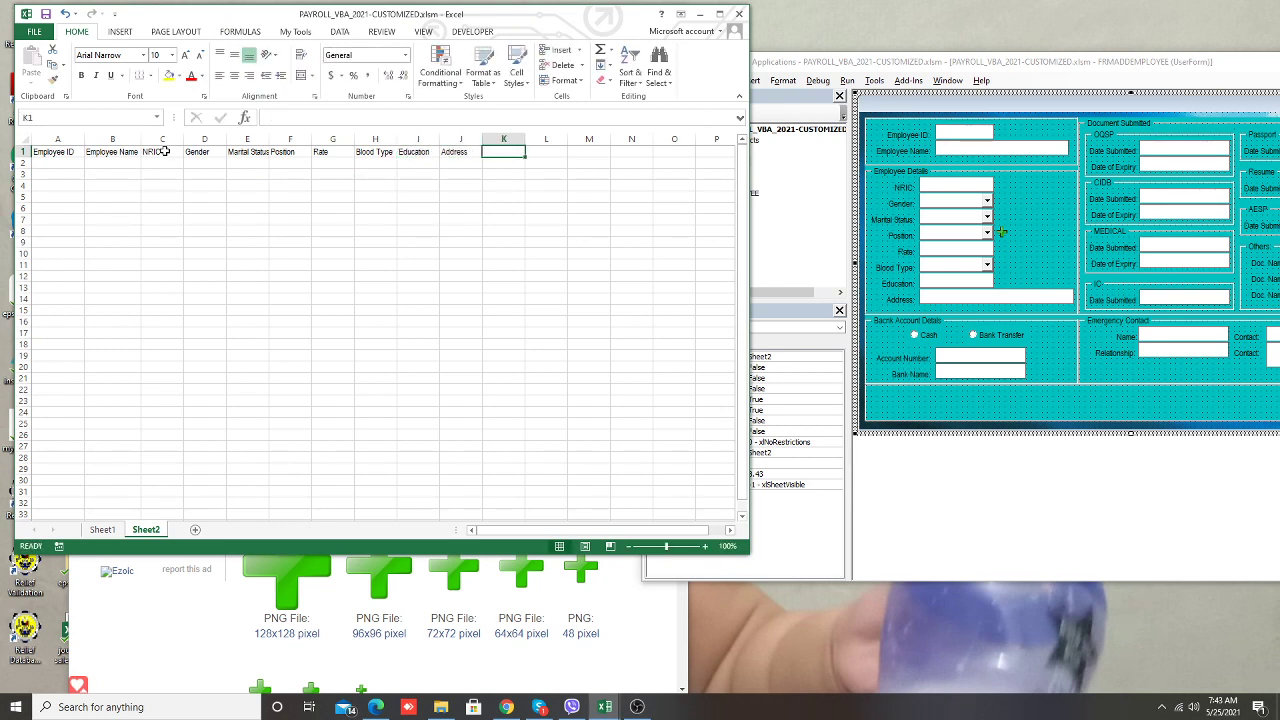
pyautogui.write('Bank')
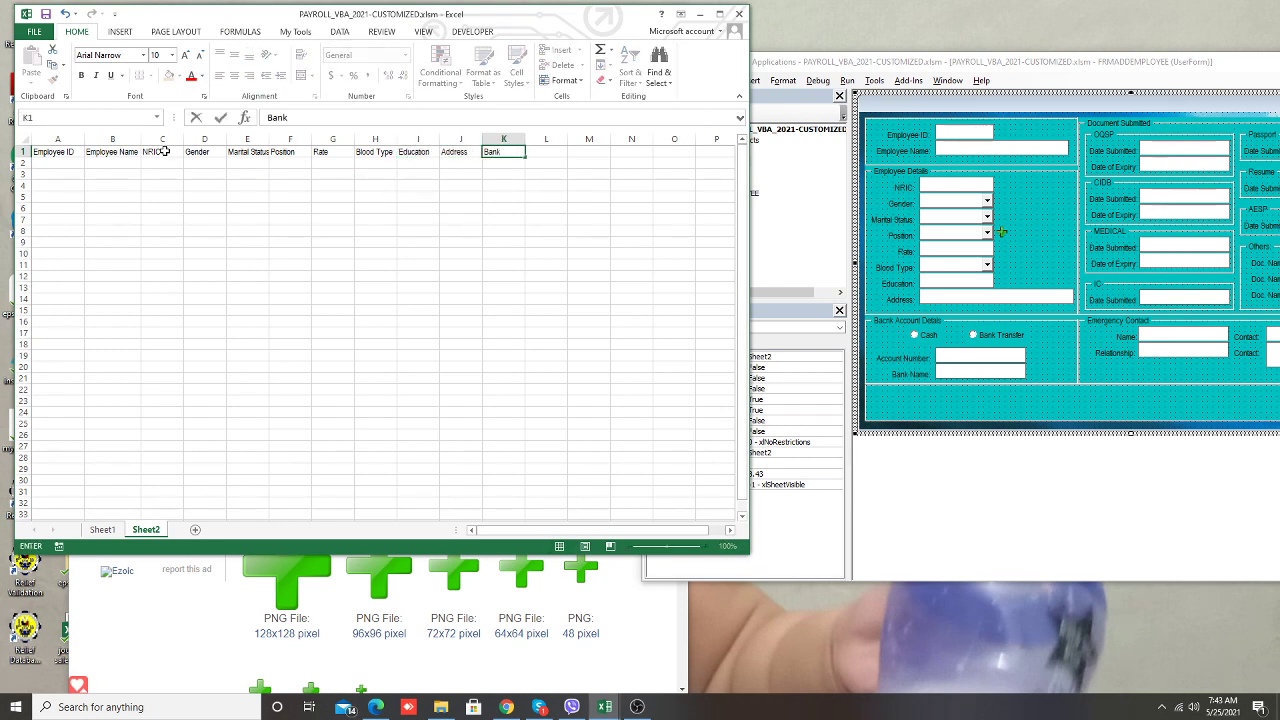
pyautogui.press('BackSpace')
pyautogui.press('BackSpace')
pyautogui.write('Ca')
pyautogui.press('Tab')
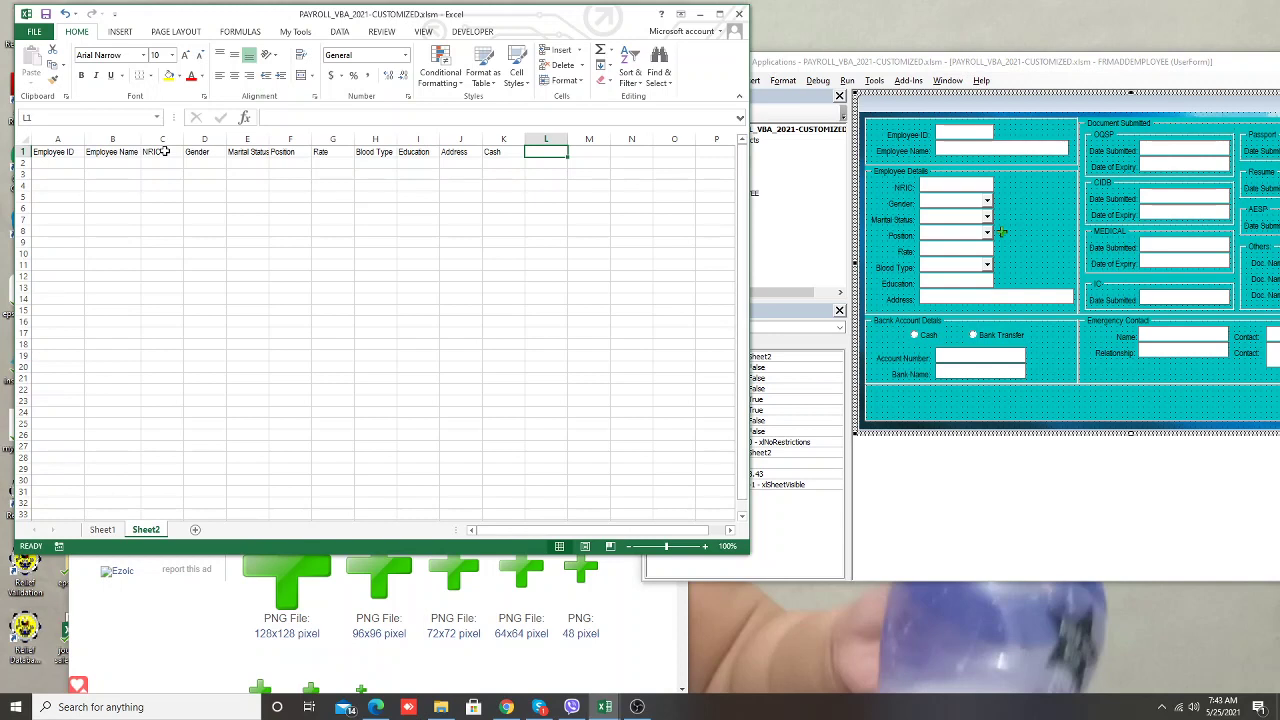
# Add the headers Transfer, Account Num, Bank Name, OQSP Sub and OQSP Exp in L1:P1
pyautogui.write('Trans')
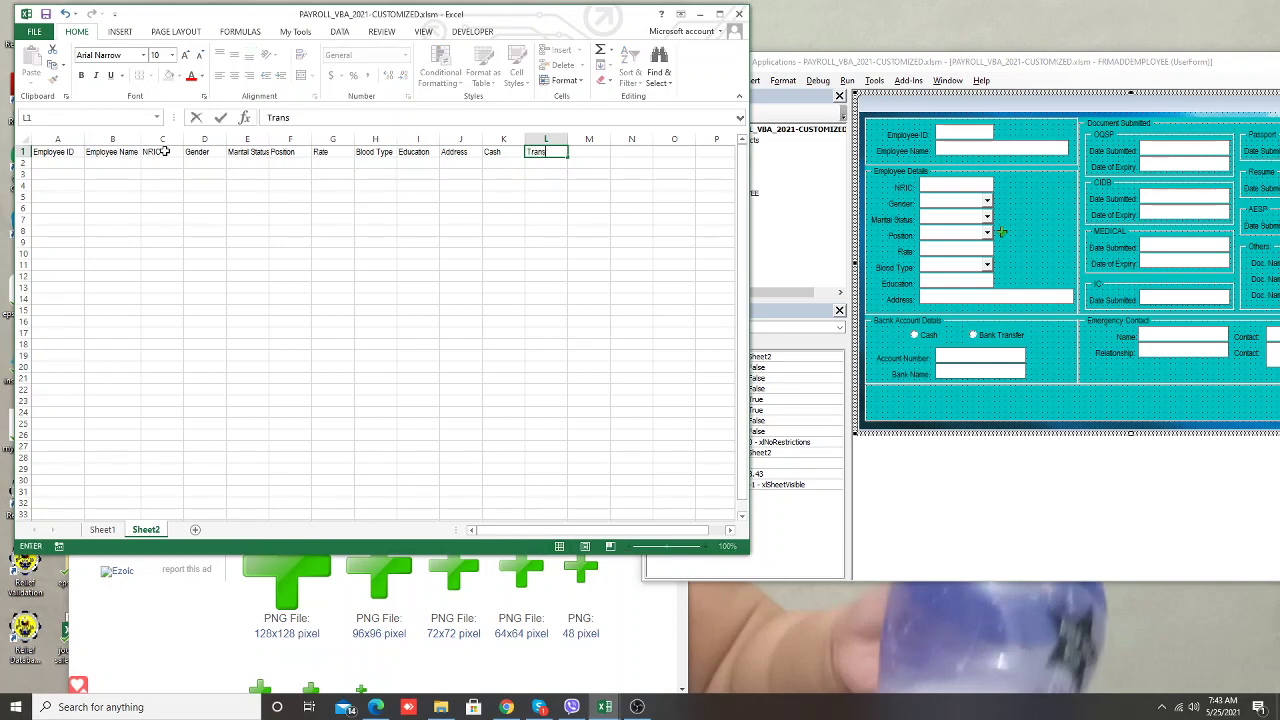
pyautogui.write('fer')
pyautogui.press('Tab')
pyautogui.write('A')
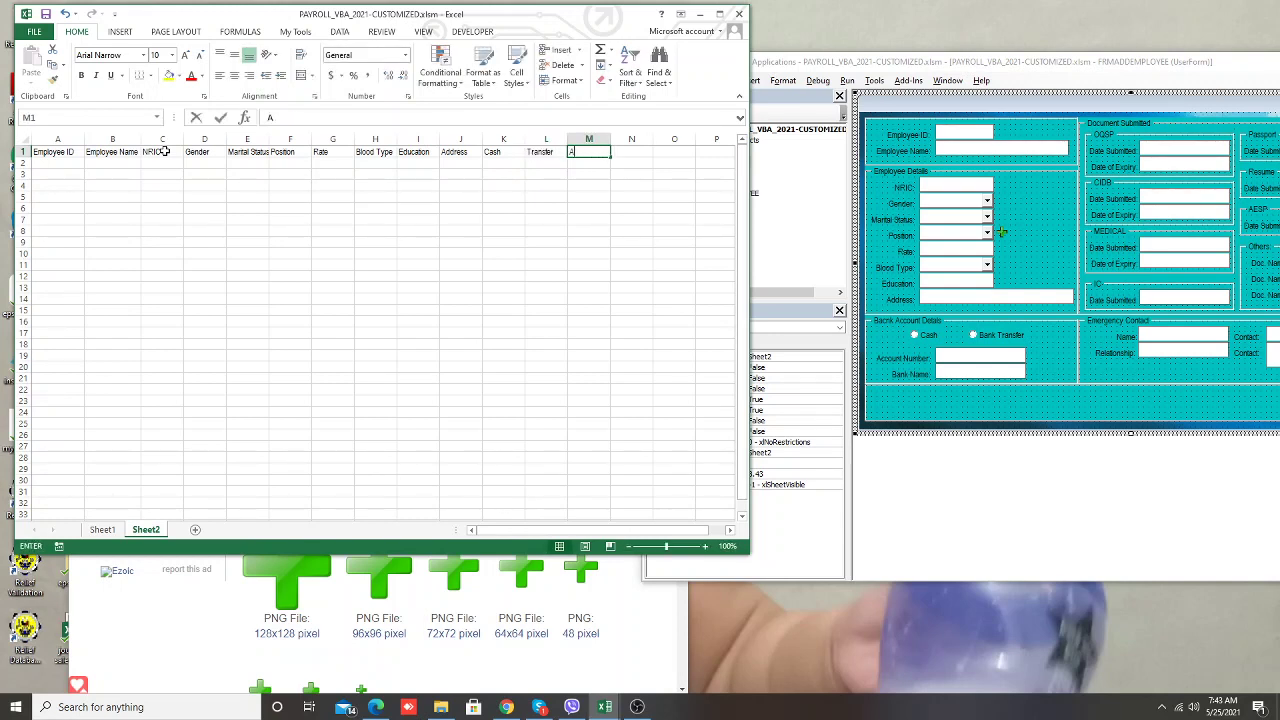
pyautogui.write('ccount N')
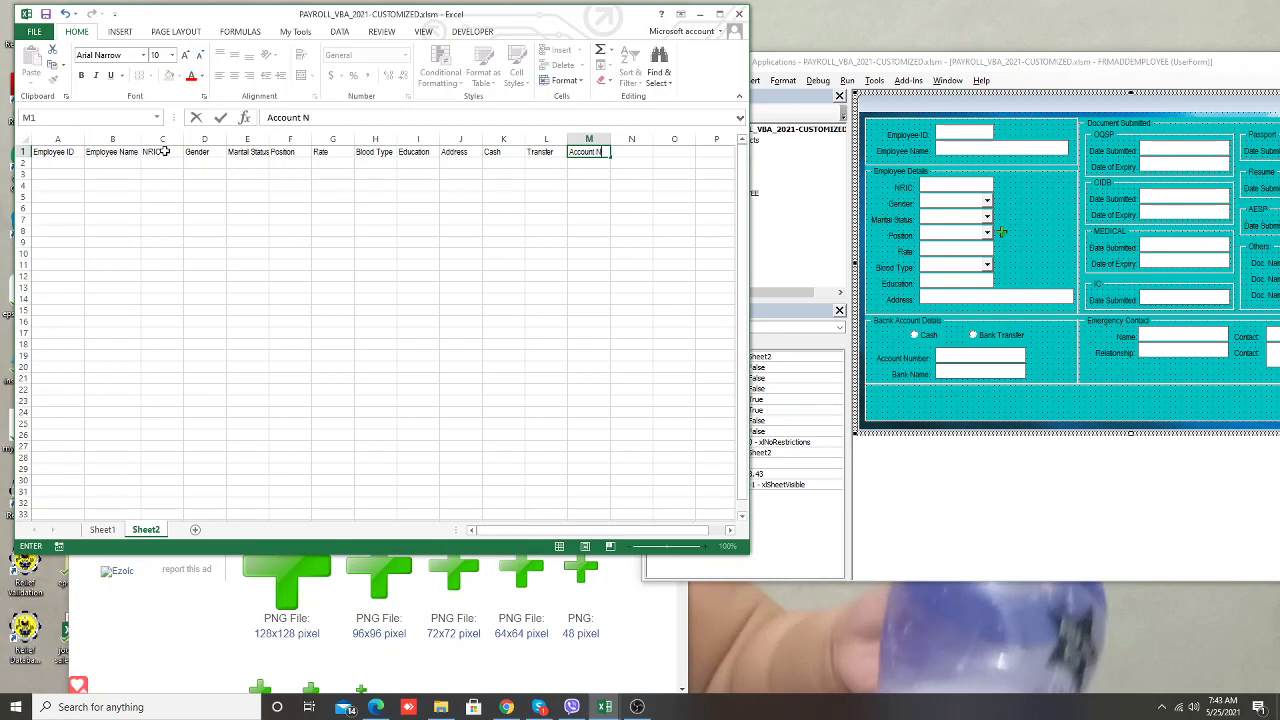
pyautogui.write('um')
pyautogui.press('Tab')
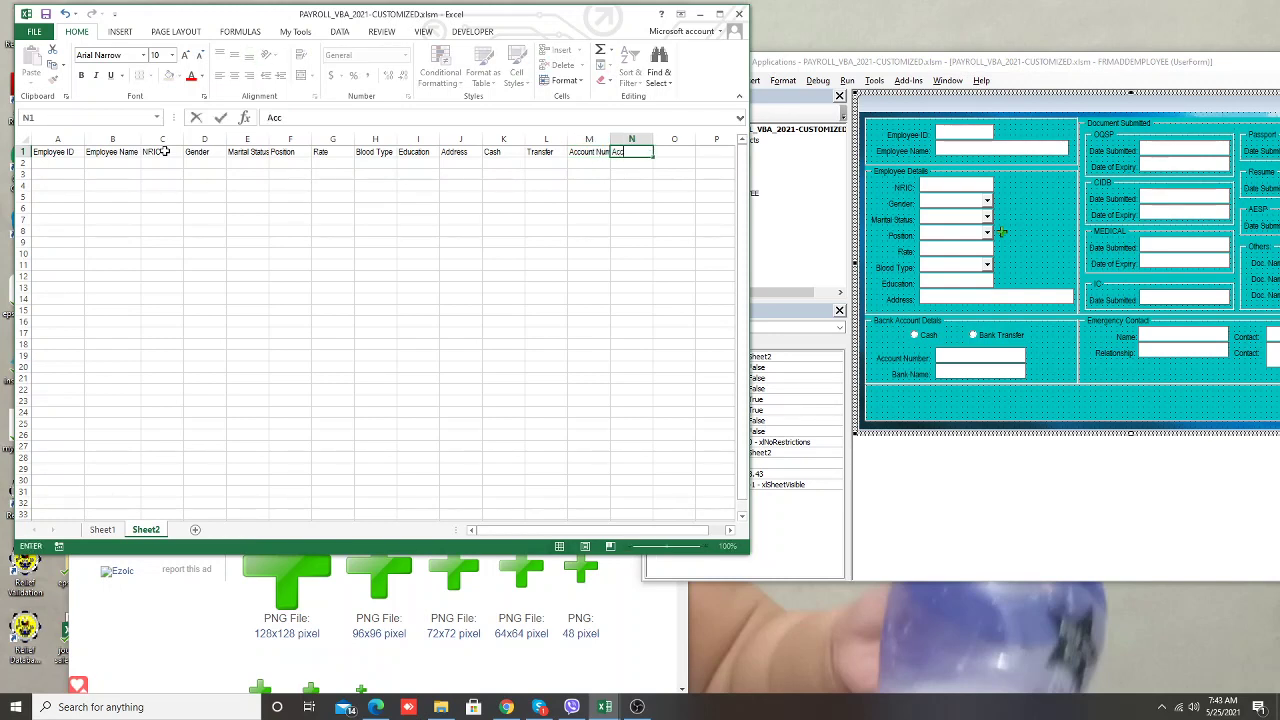
pyautogui.write('Bank Name')
pyautogui.press('Tab')
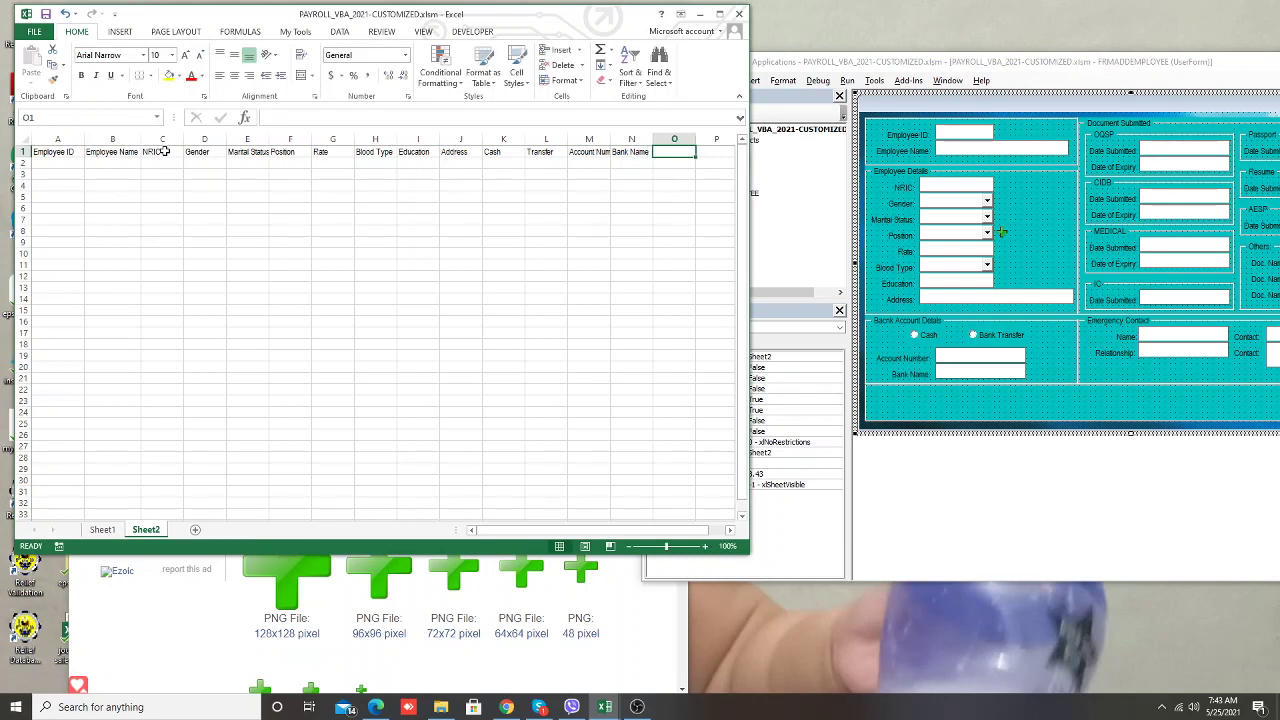
pyautogui.write('Q')
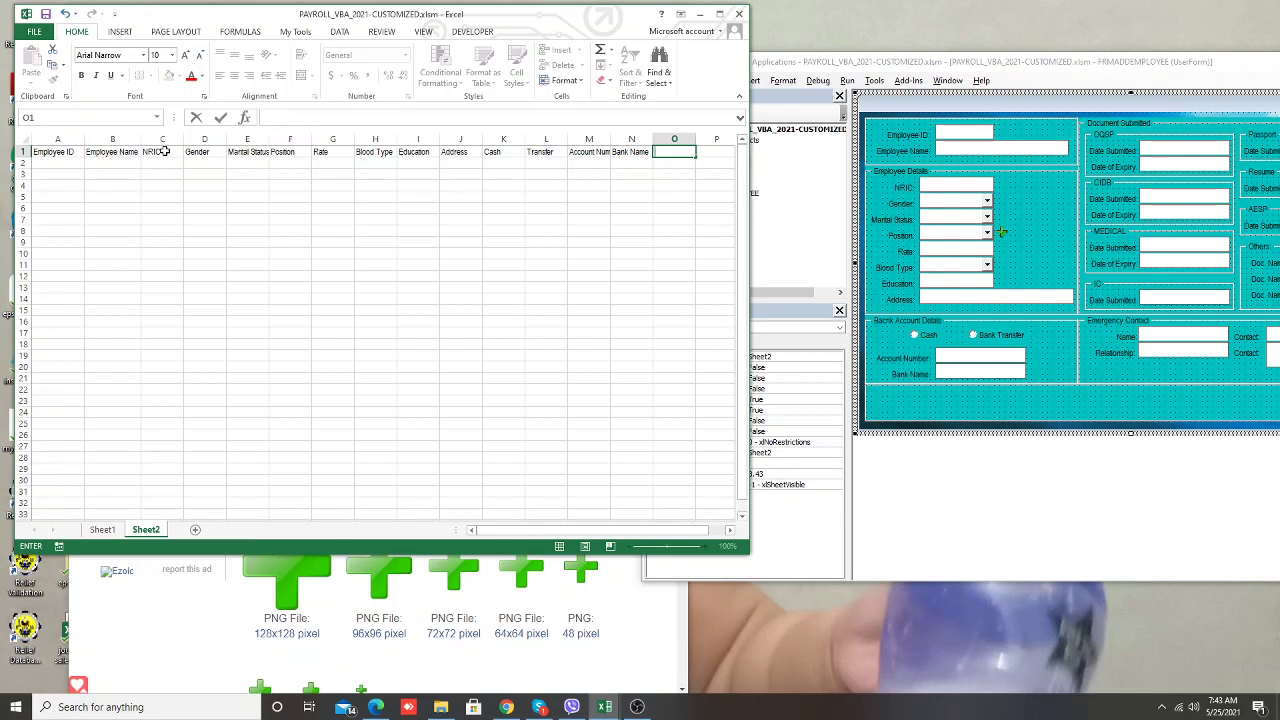
pyautogui.write('O')
pyautogui.write('S')
pyautogui.write('SP')
pyautogui.write('ub')
pyautogui.press('Tab')
pyautogui.write('Q')
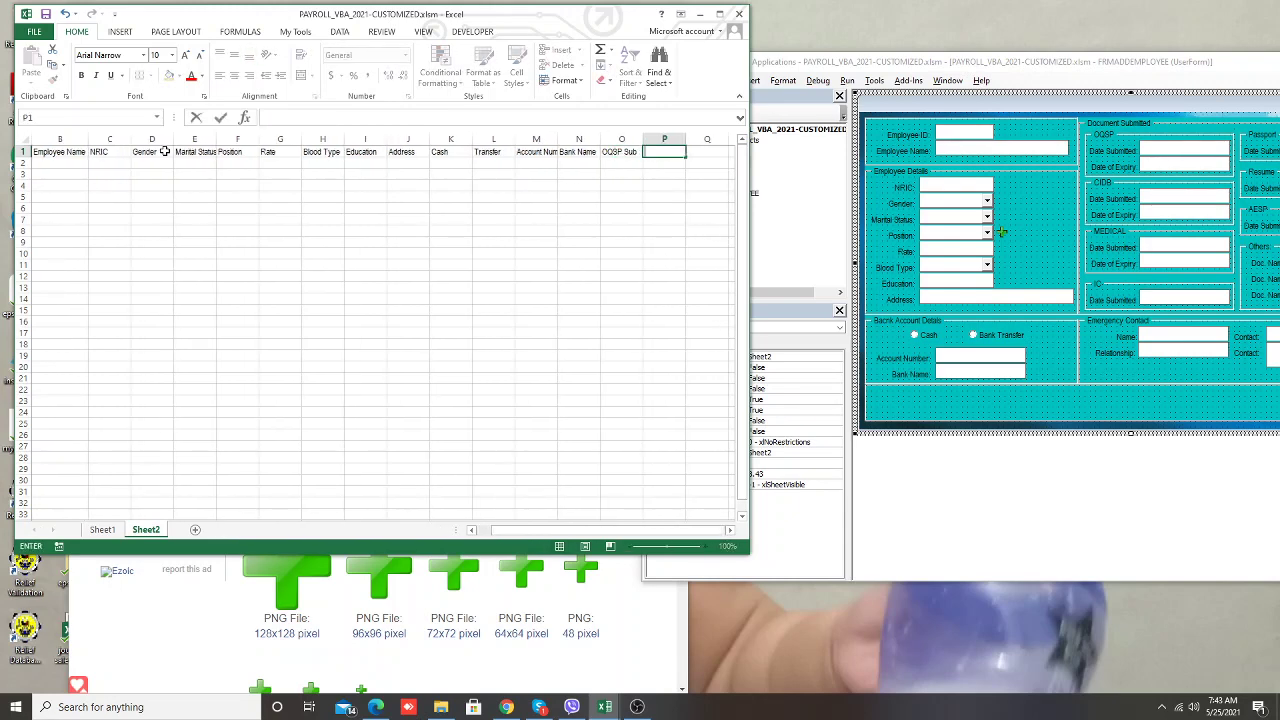
pyautogui.write('SP E')
pyautogui.write('xp')
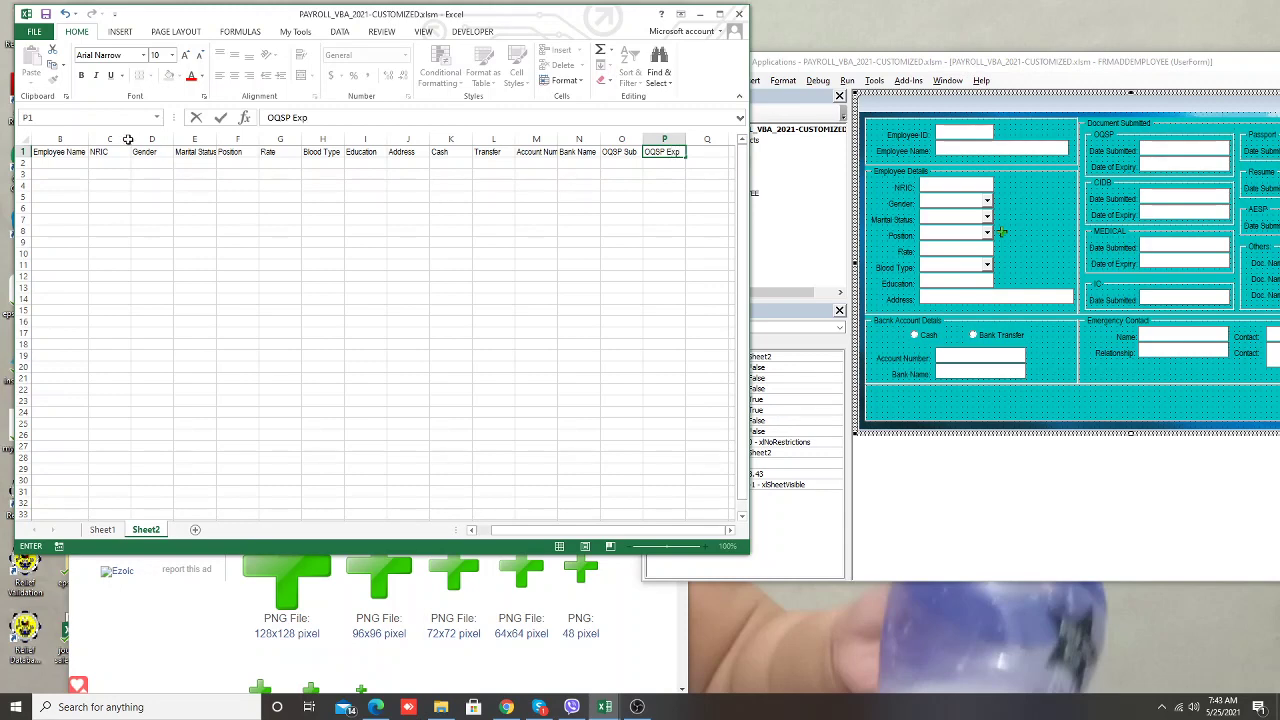
pyautogui.press('Return')
# Rearrange the Excel and VBA editor windows side by side and check the Sheet2 headers
pyautogui.click(451, 254)
pyautogui.moveTo(397, 14); pyautogui.dragTo(451, 52)
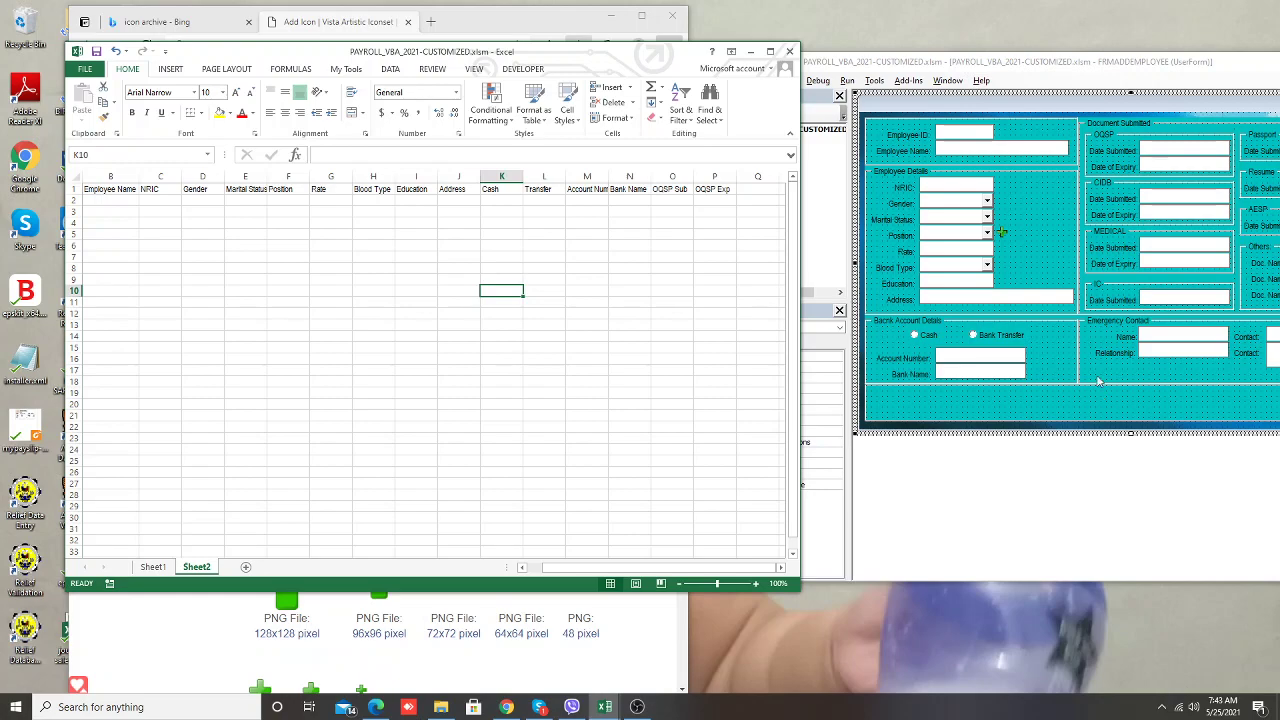
pyautogui.moveTo(1092, 68); pyautogui.dragTo(612, 107)
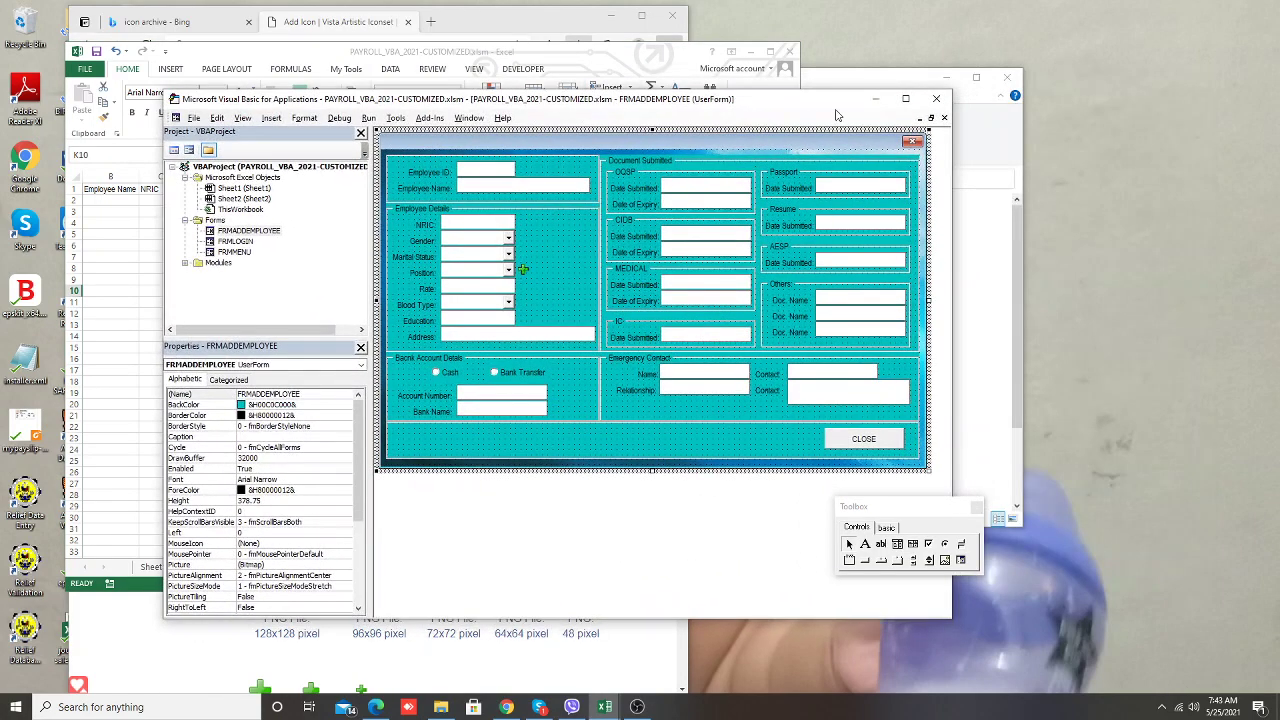
pyautogui.click(905, 100)
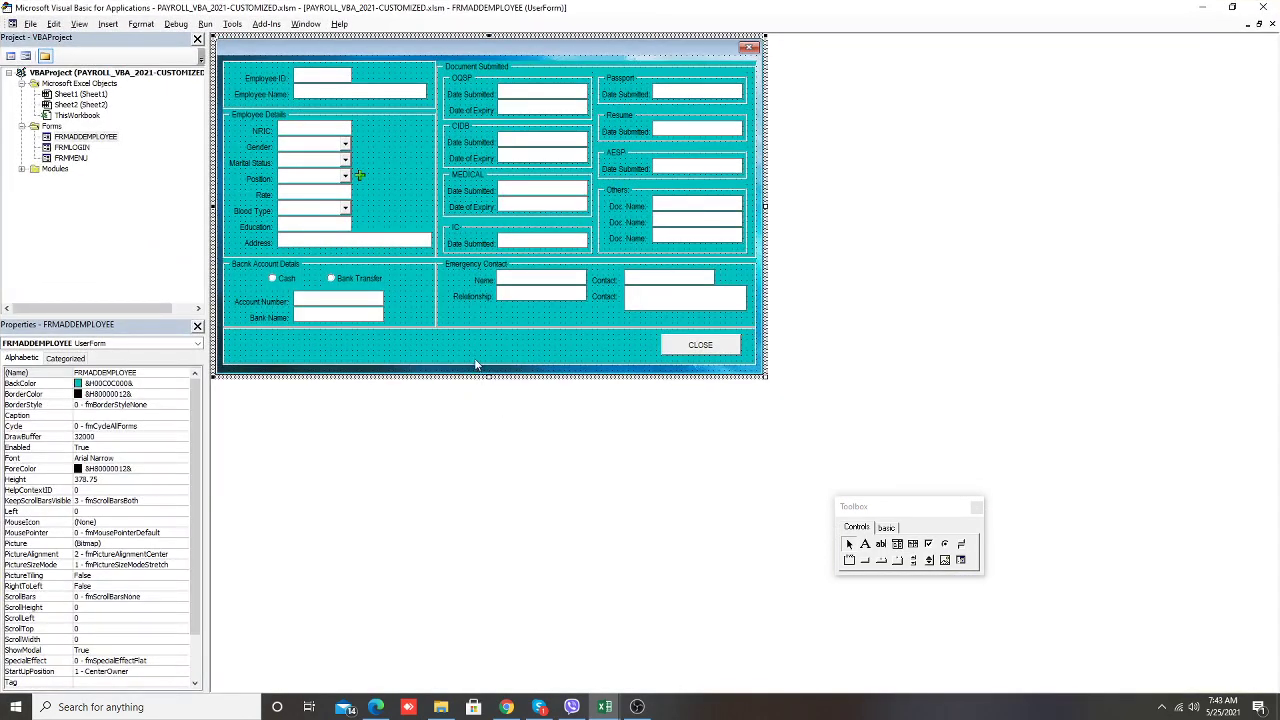
pyautogui.doubleClick(1129, 12)
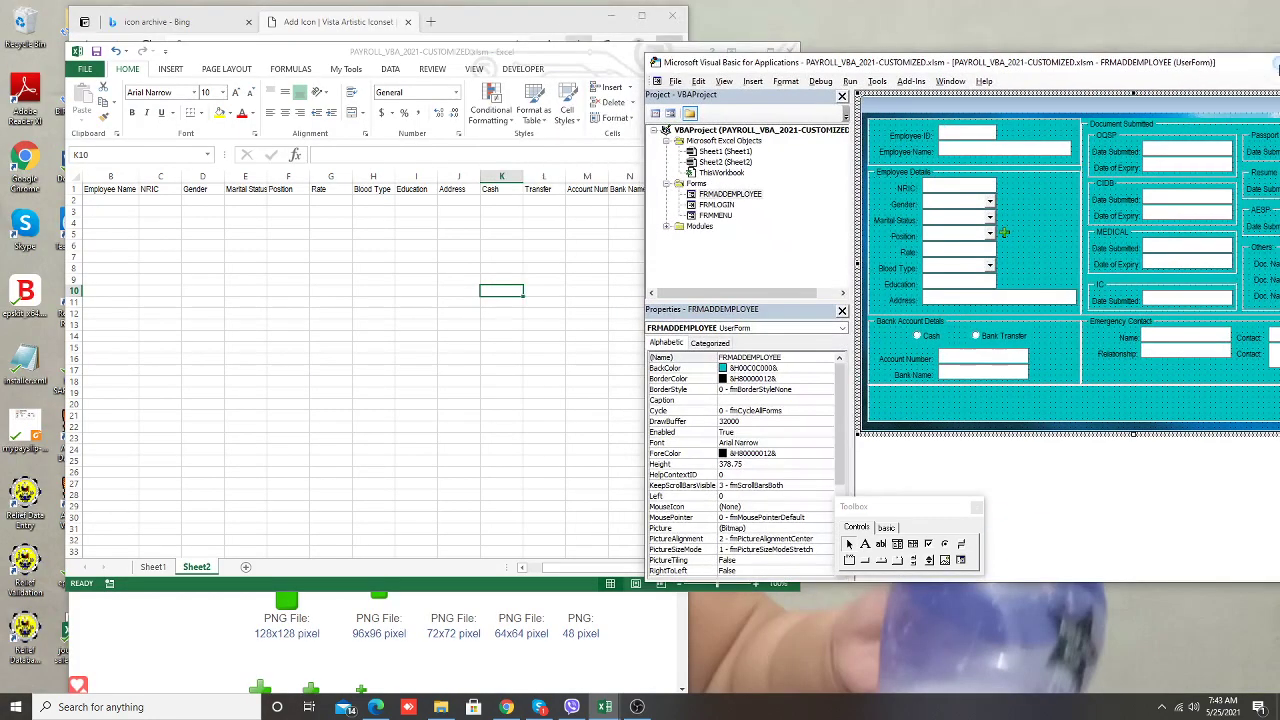
pyautogui.moveTo(1055, 53); pyautogui.dragTo(1011, 48)
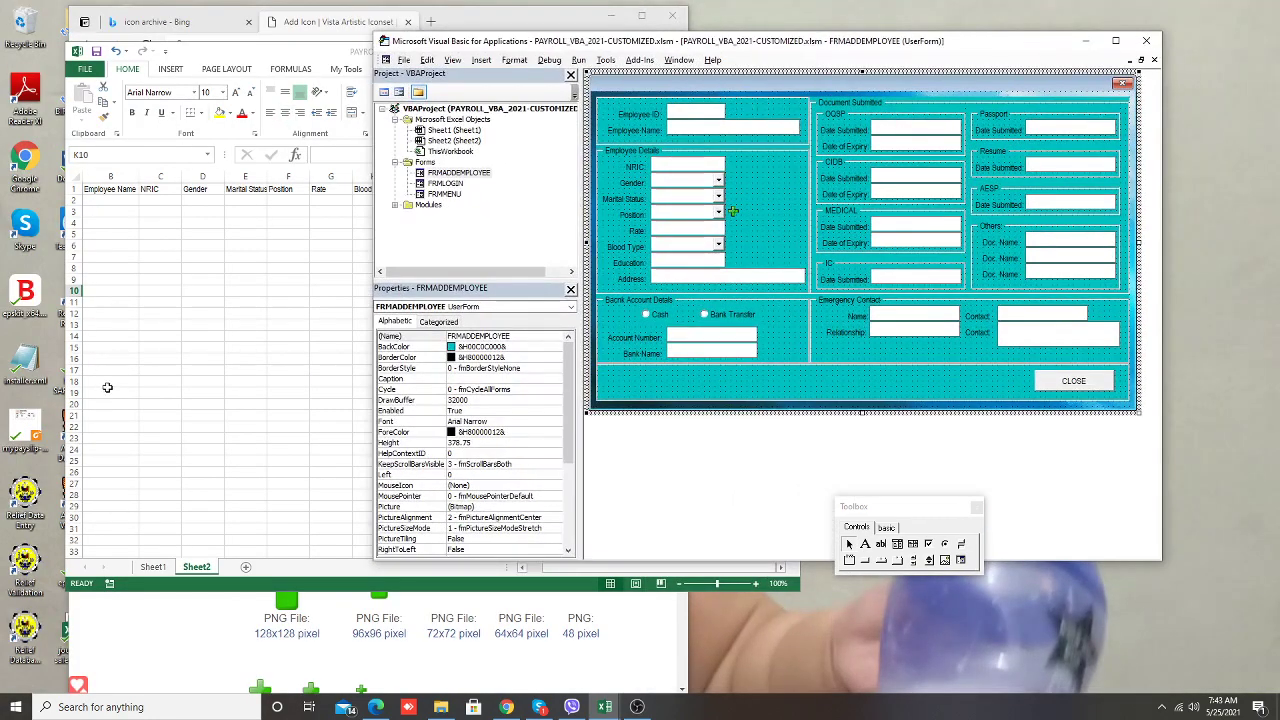
pyautogui.click(108, 241)
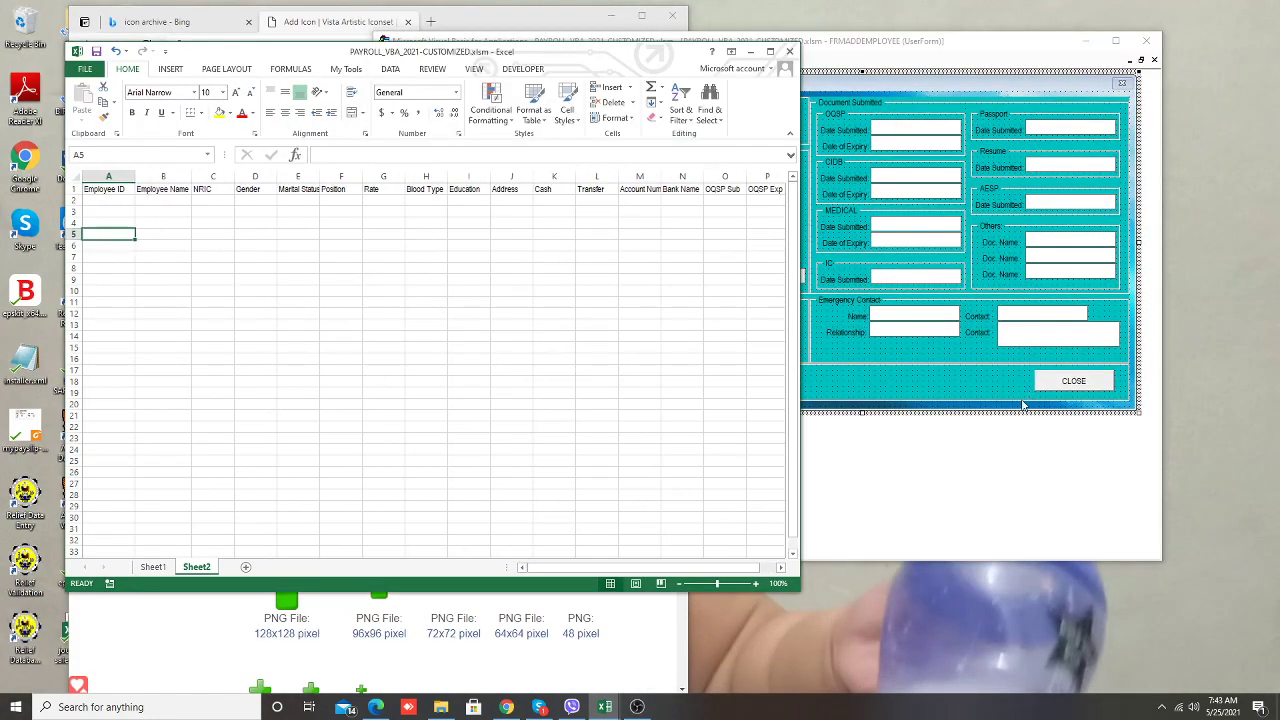
# Drag the FRMADDEMPLOYEE form's bottom edge down slightly to increase its height from 378.75
pyautogui.click(1020, 395)
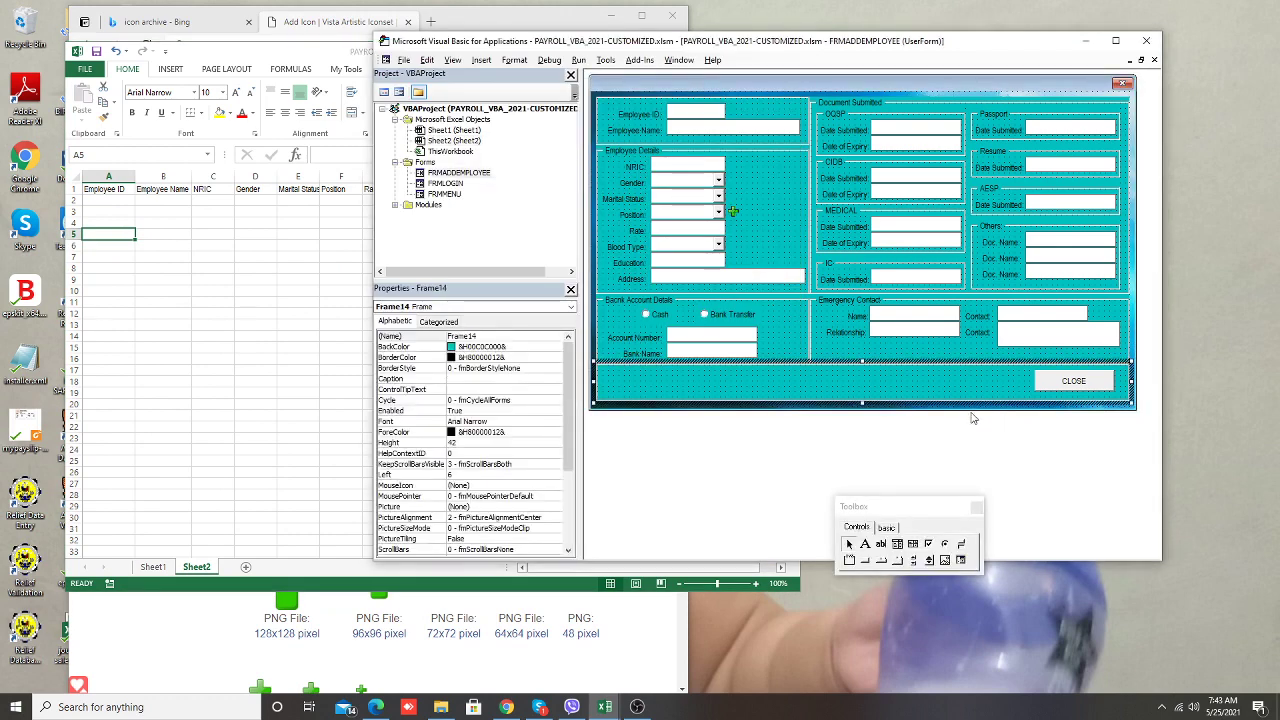
pyautogui.click(910, 416)
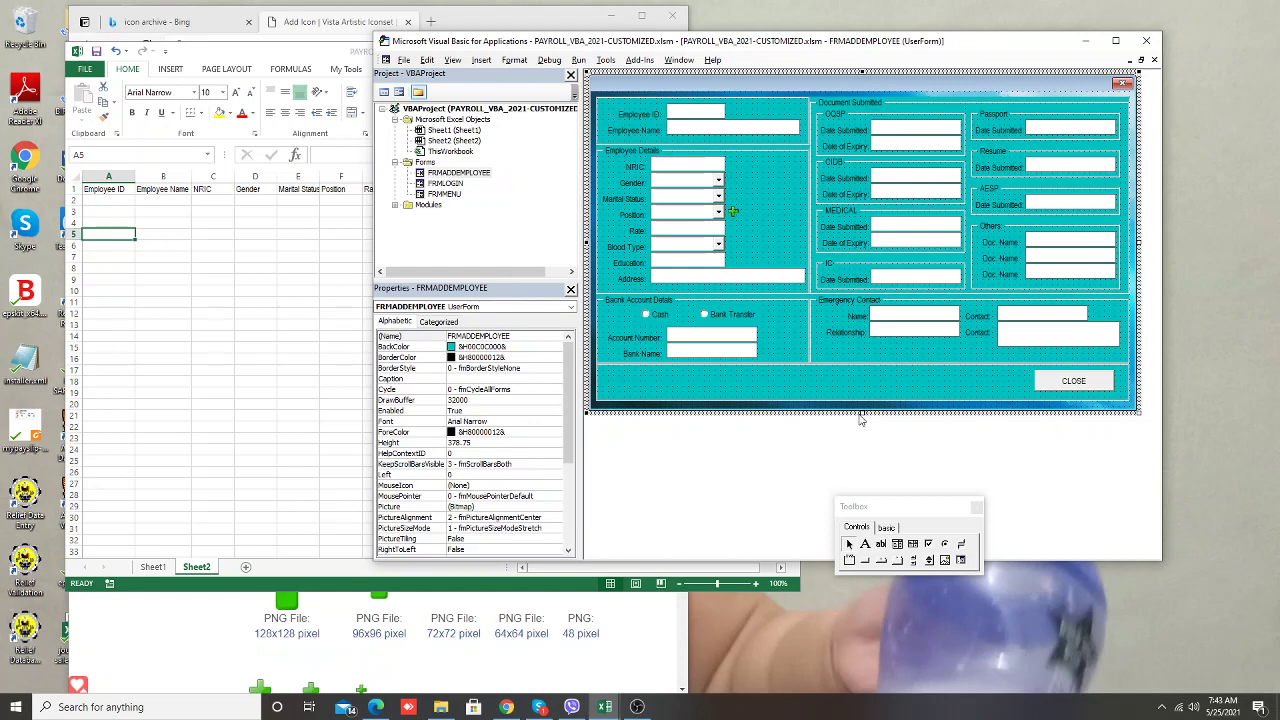
pyautogui.moveTo(860, 420); pyautogui.dragTo(862, 425)
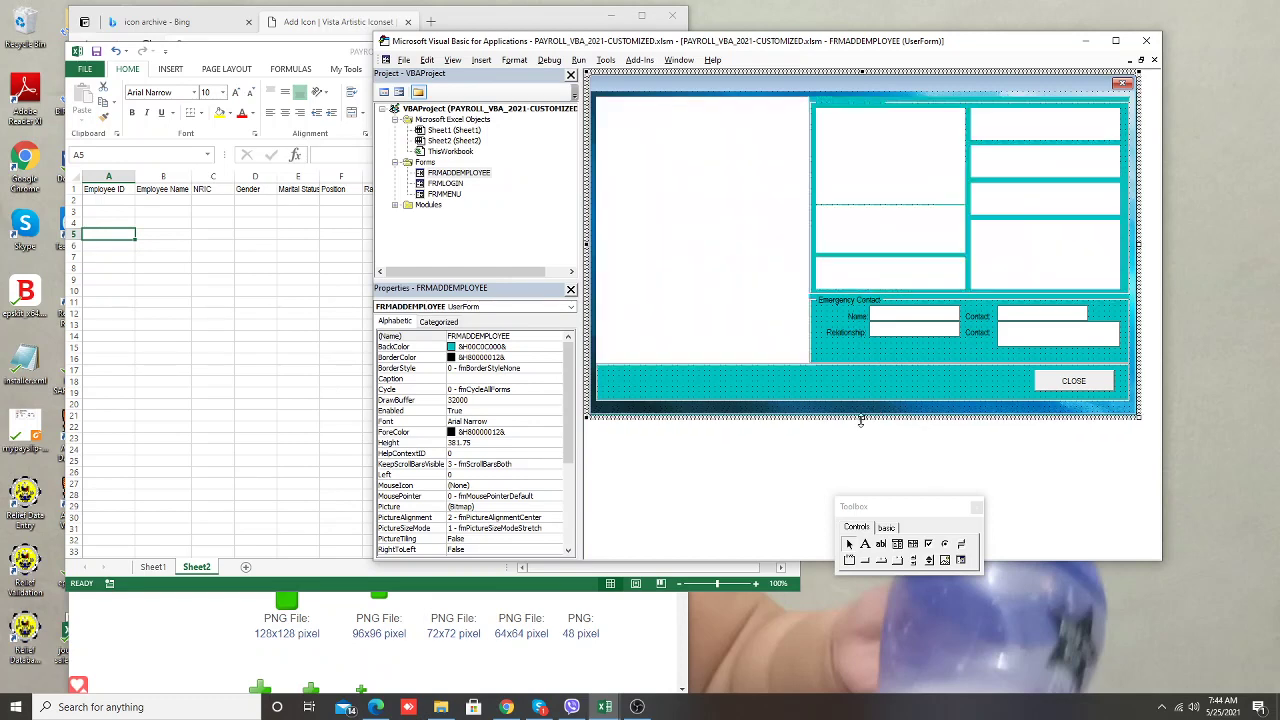
# Create an empty UserForm_Initialize procedure in FRMADDEMPLOYEE's code module
pyautogui.doubleClick(861, 419)
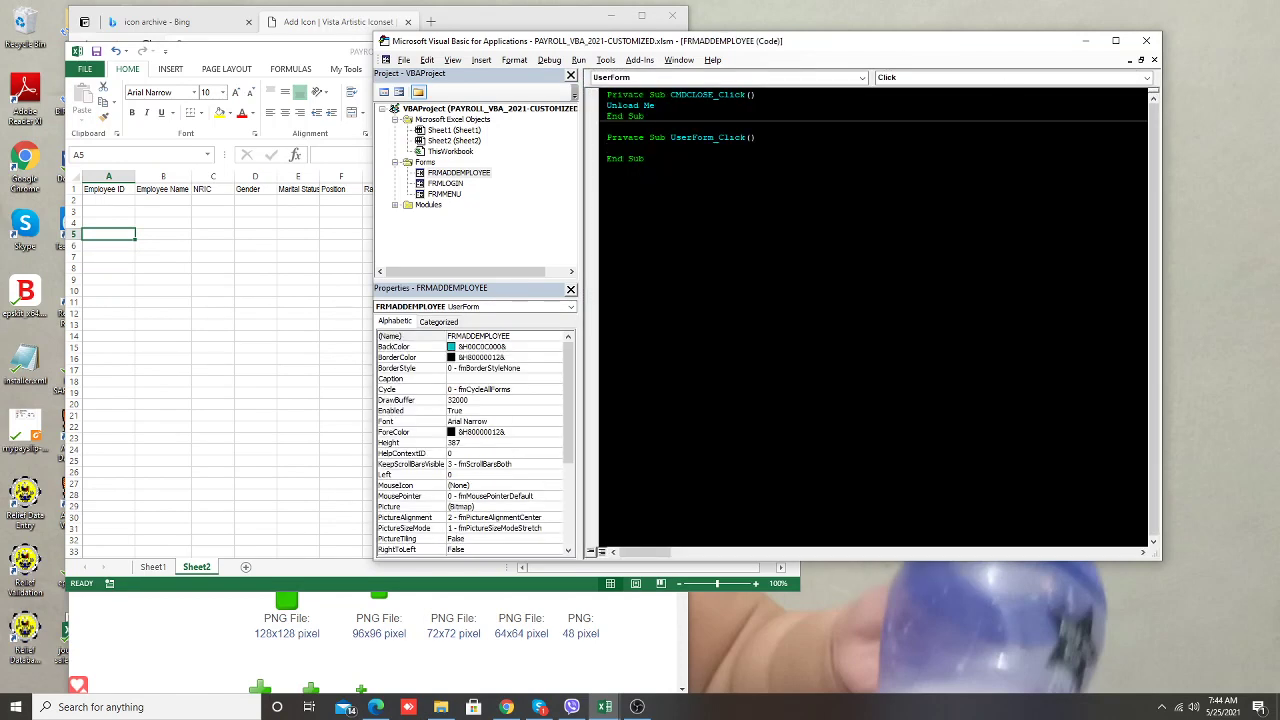
pyautogui.click(906, 78)
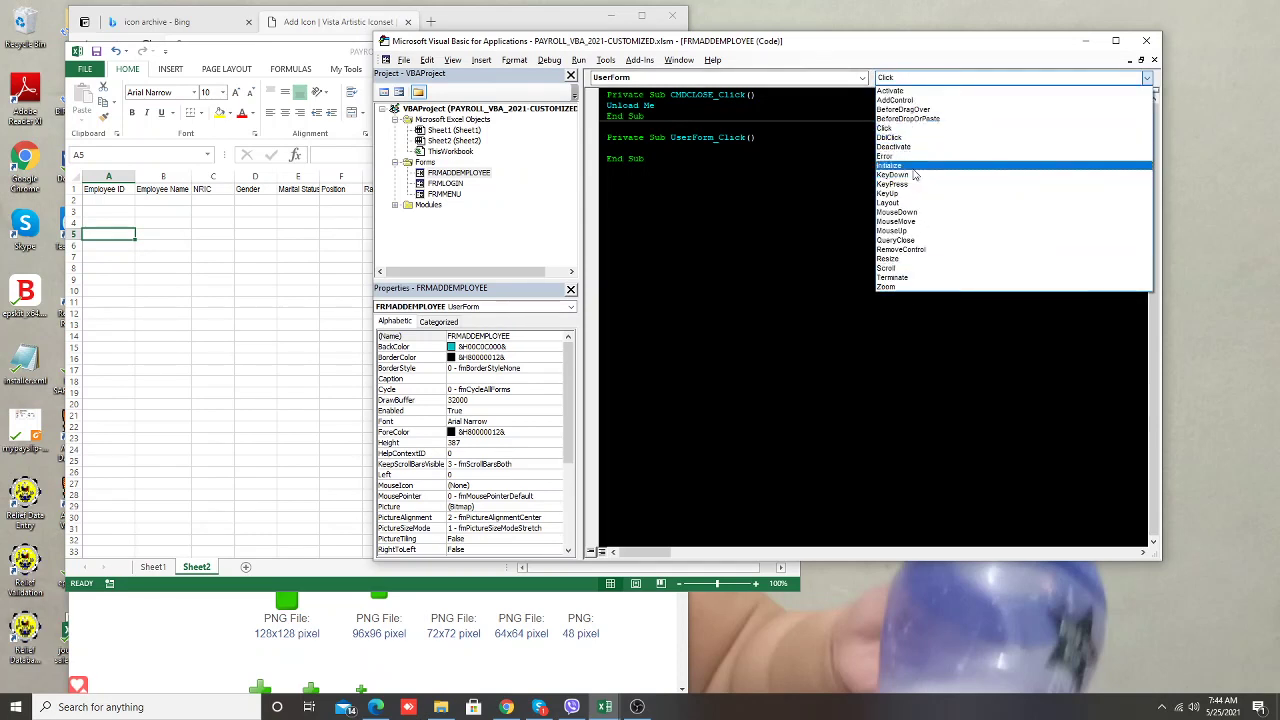
pyautogui.click(912, 168)
# Delete the empty UserForm_Click stub and move into the UserForm_Initialize body
pyautogui.moveTo(607, 127); pyautogui.dragTo(645, 158)
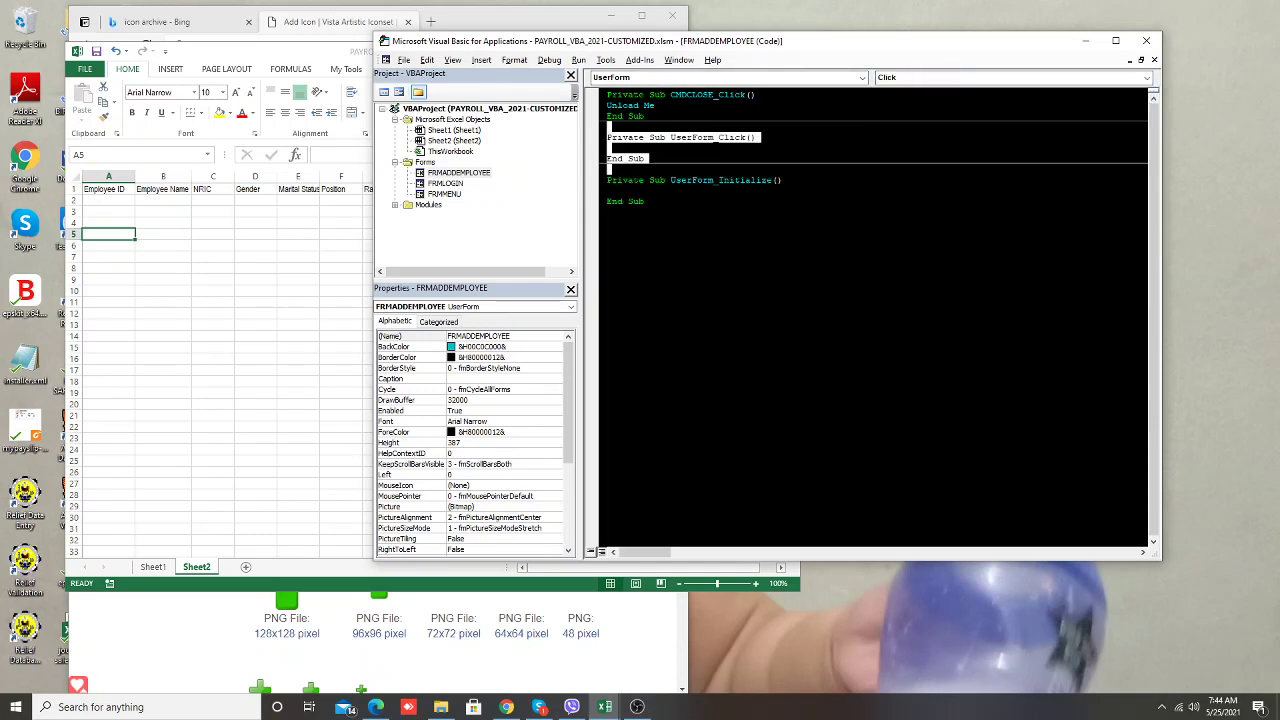
pyautogui.press('Delete')
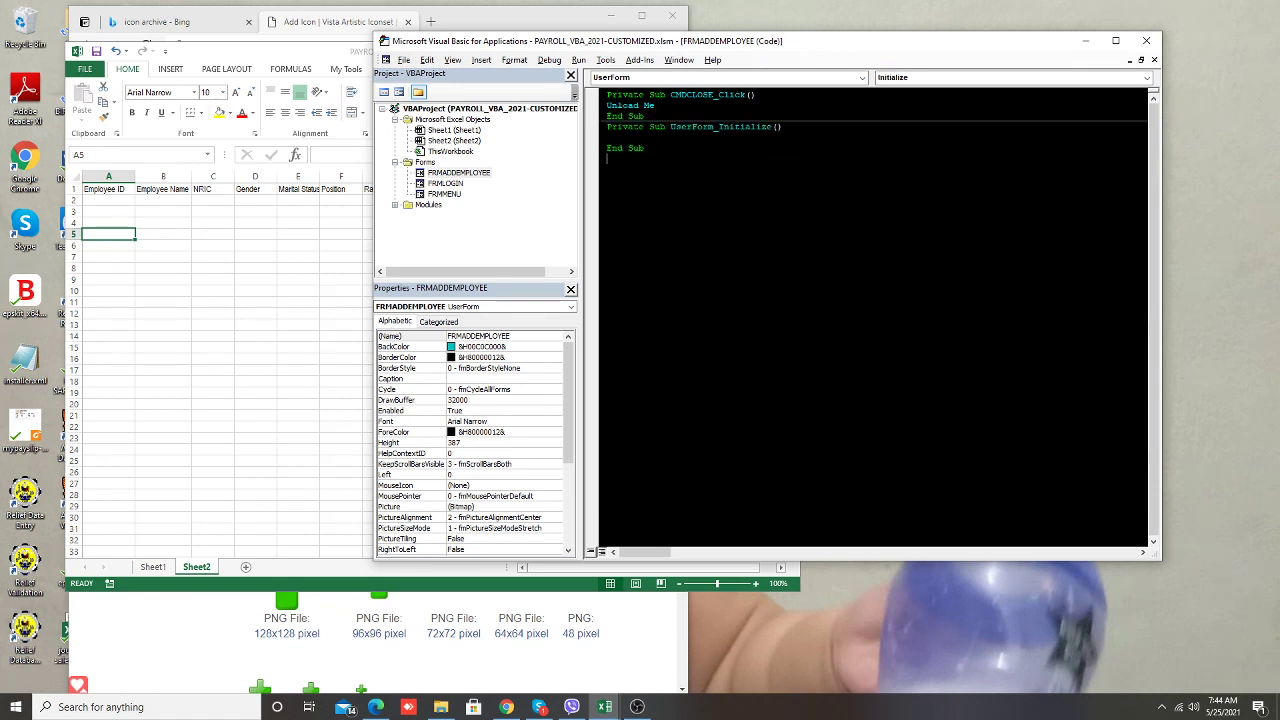
pyautogui.press('Up')
pyautogui.press('Up')
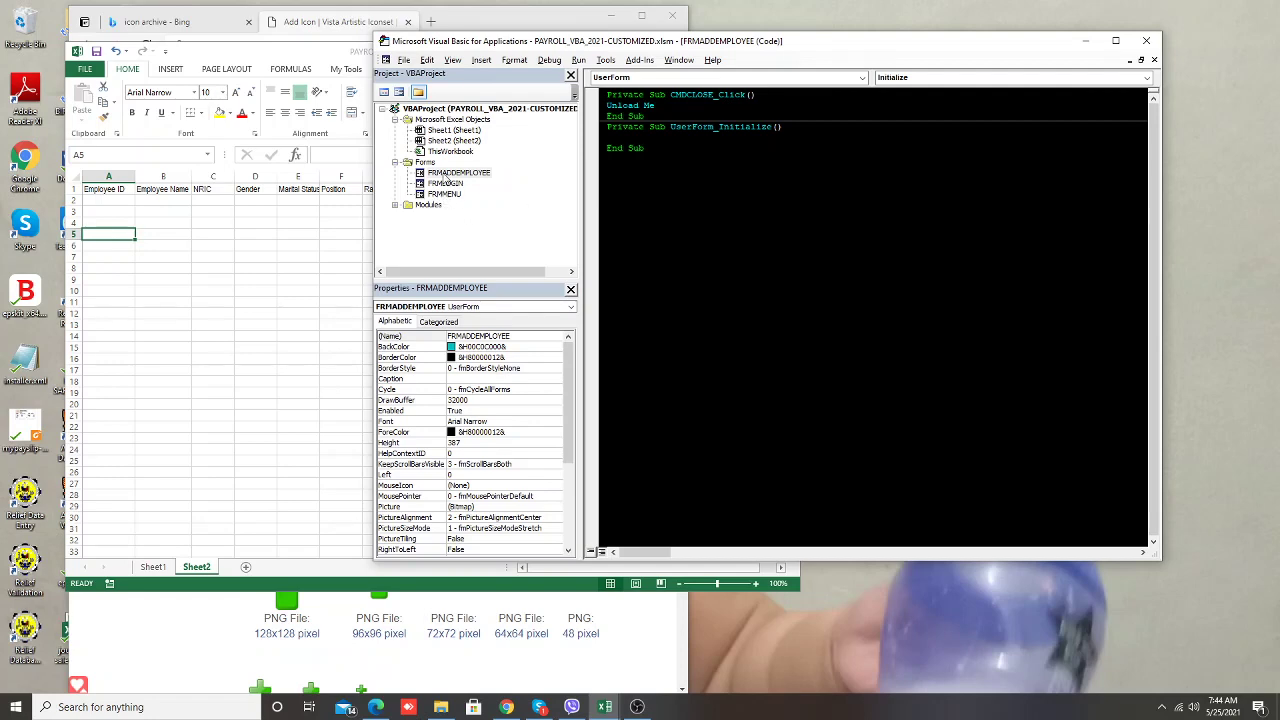
# In UserForm_Initialize, write the condition If Sheet2.Range("a2") = "" Then
pyautogui.doubleClick(447, 175)
pyautogui.press('F7')
pyautogui.write('If sheet2')
pyautogui.write('.Ra')
pyautogui.press('Tab')
pyautogui.write('(a"')
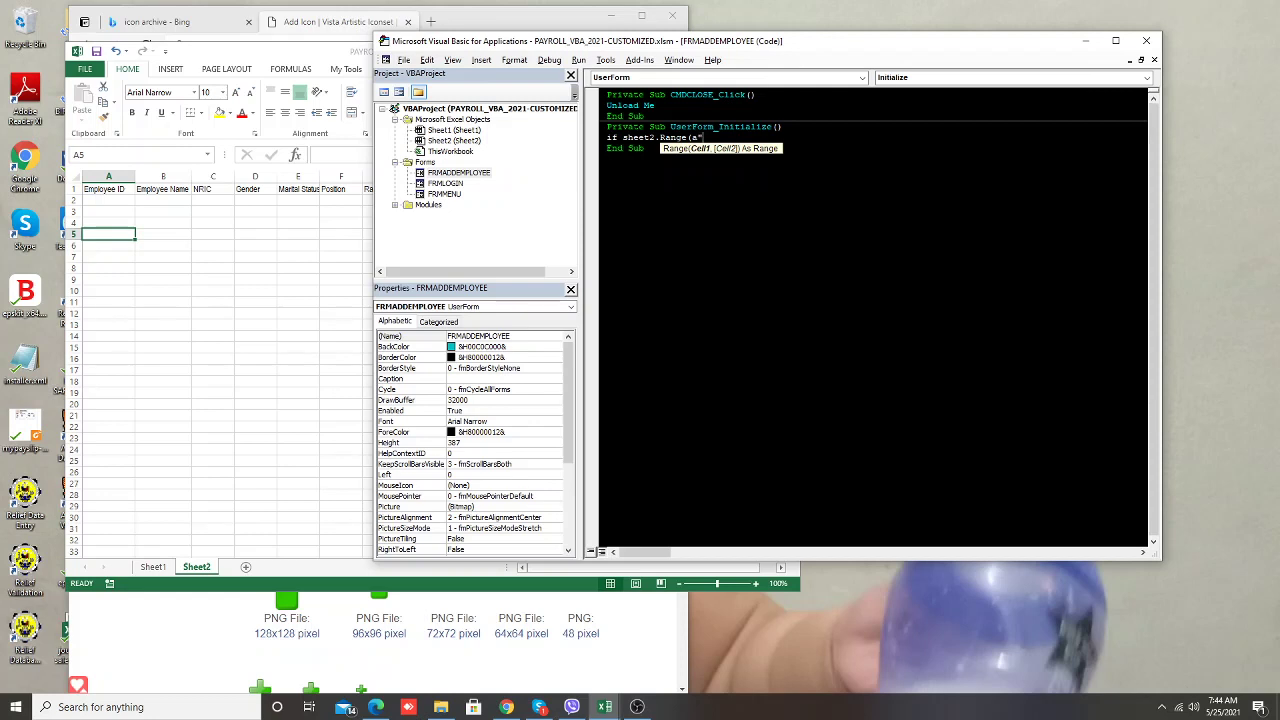
pyautogui.write('"a')
pyautogui.write('")=')
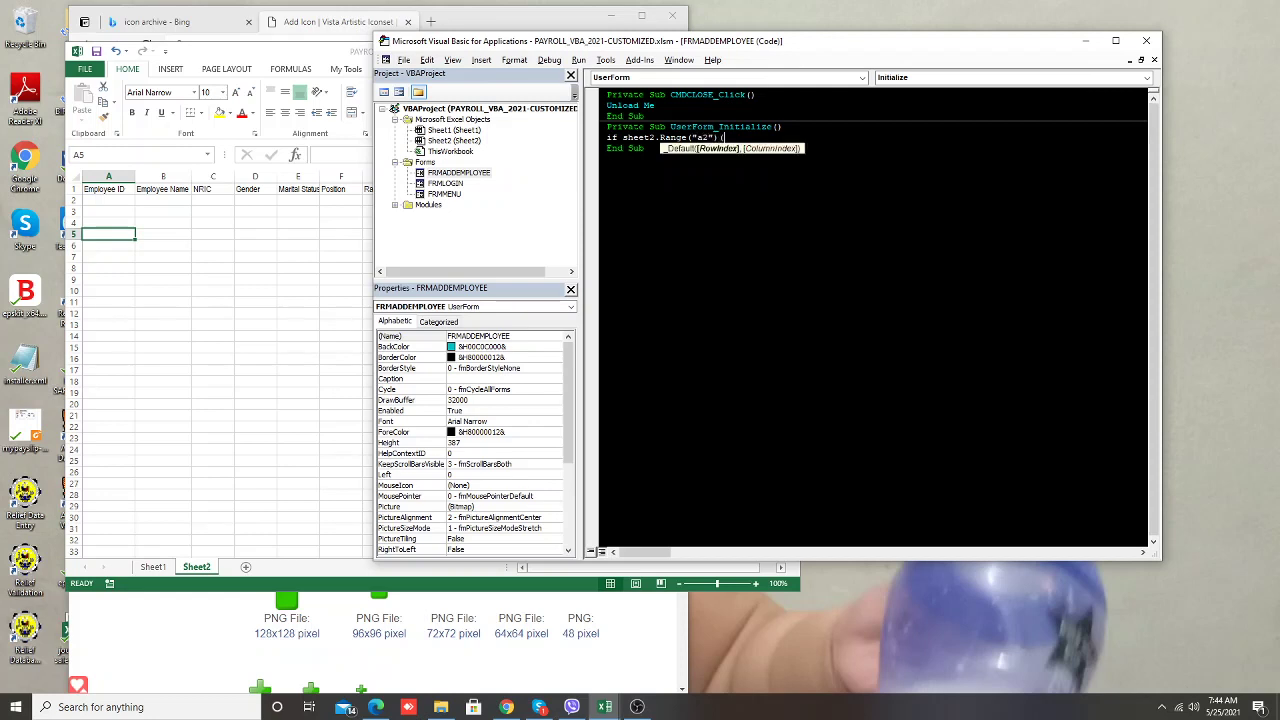
pyautogui.write(')')
pyautogui.write('""')
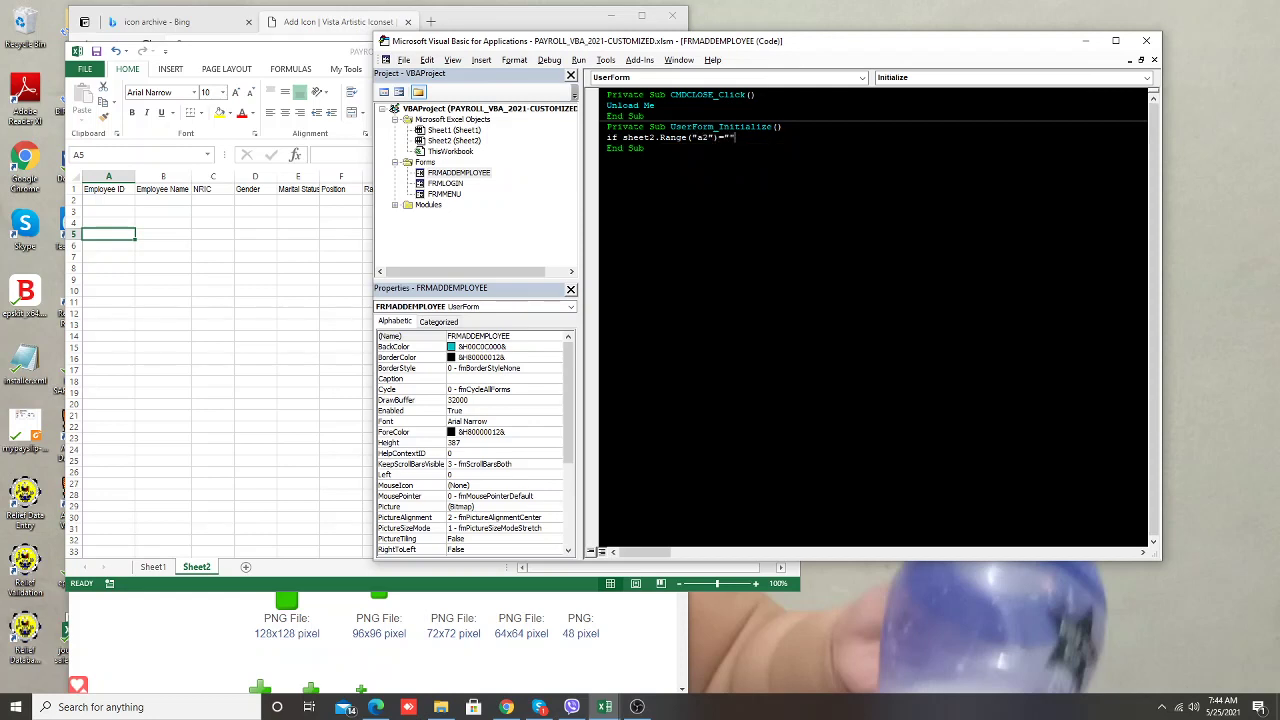
pyautogui.write(' Then')
pyautogui.press('Return')
# Under the If line, set Me.TXTEMPID.Value = 1
pyautogui.write('she')
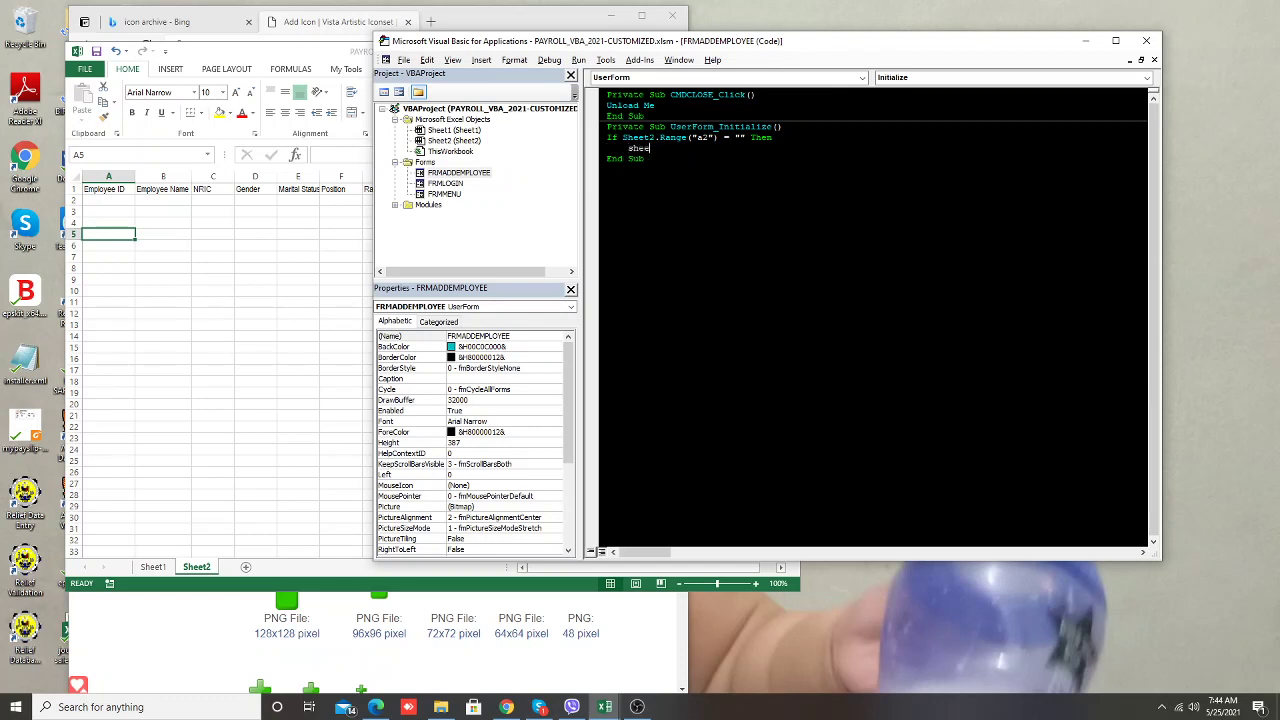
pyautogui.write('e')
pyautogui.press('BackSpace')
pyautogui.press('BackSpace')
pyautogui.press('BackSpace')
pyautogui.press('BackSpace')
pyautogui.write('me')
pyautogui.press('BackSpace')
pyautogui.press('BackSpace')
pyautogui.write('.')
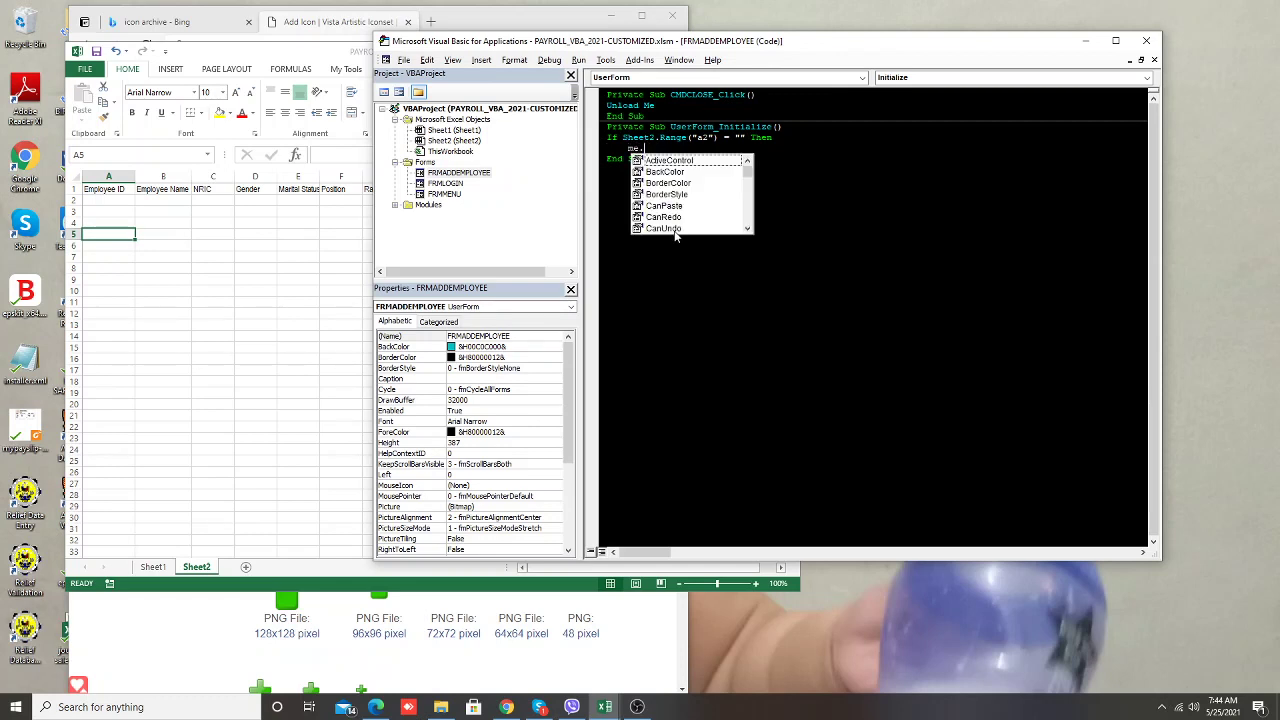
pyautogui.write('txtem')
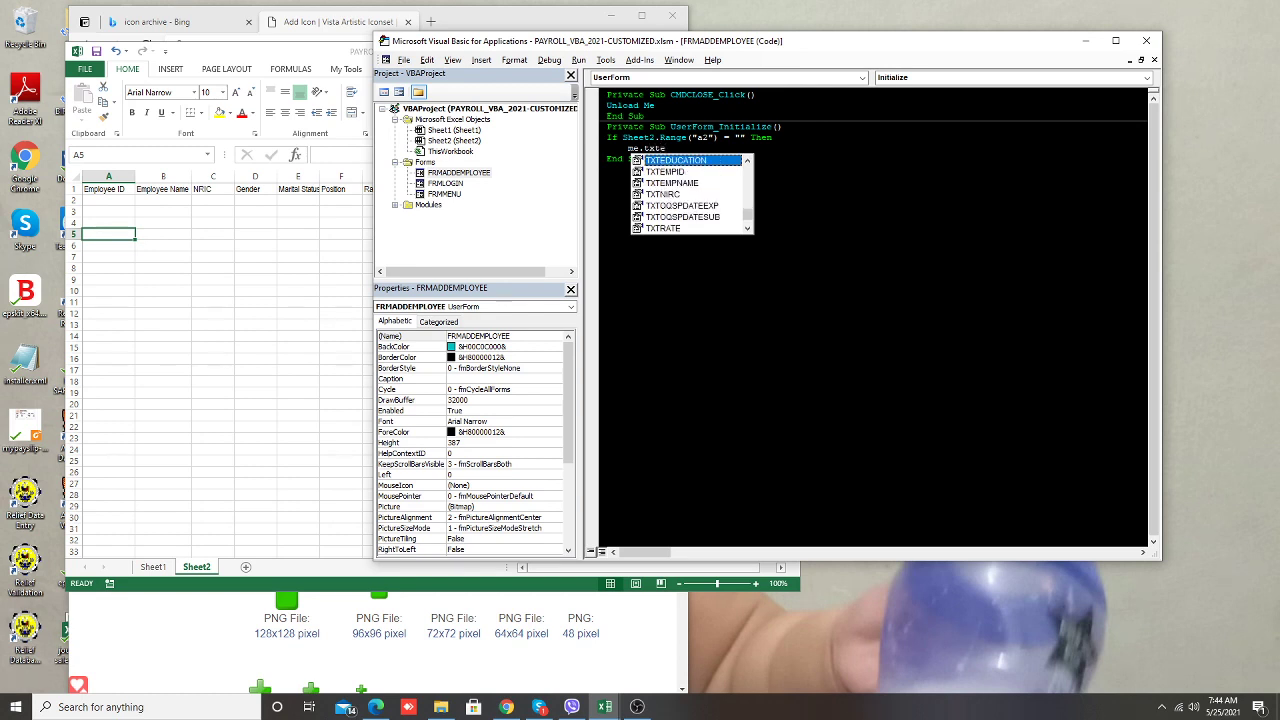
pyautogui.press('Tab')
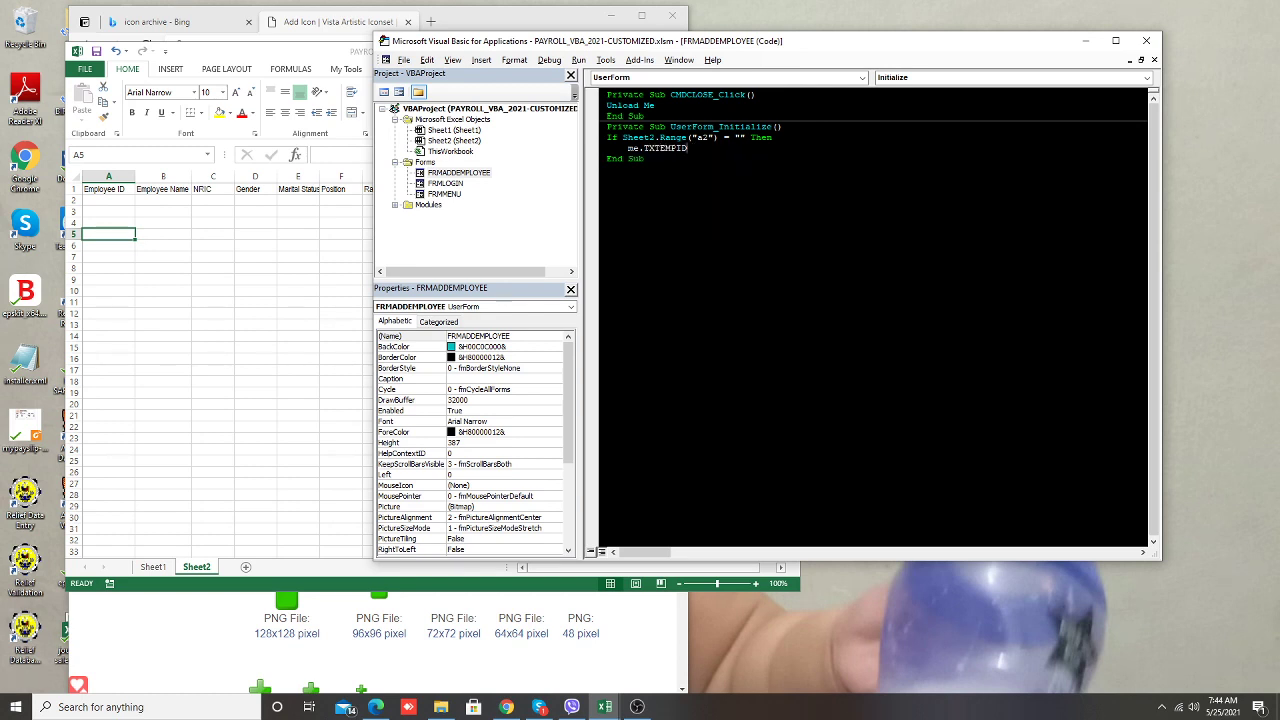
pyautogui.write('.va')
pyautogui.press('Tab')
pyautogui.write('"1')
pyautogui.press('BackSpace')
pyautogui.press('BackSpace')
pyautogui.press('BackSpace')
pyautogui.write('1')
pyautogui.press('Return')
# Add an Else line and start an indented Me.TXTEMPID.Value assignment
pyautogui.write('Else')
pyautogui.press('Return')
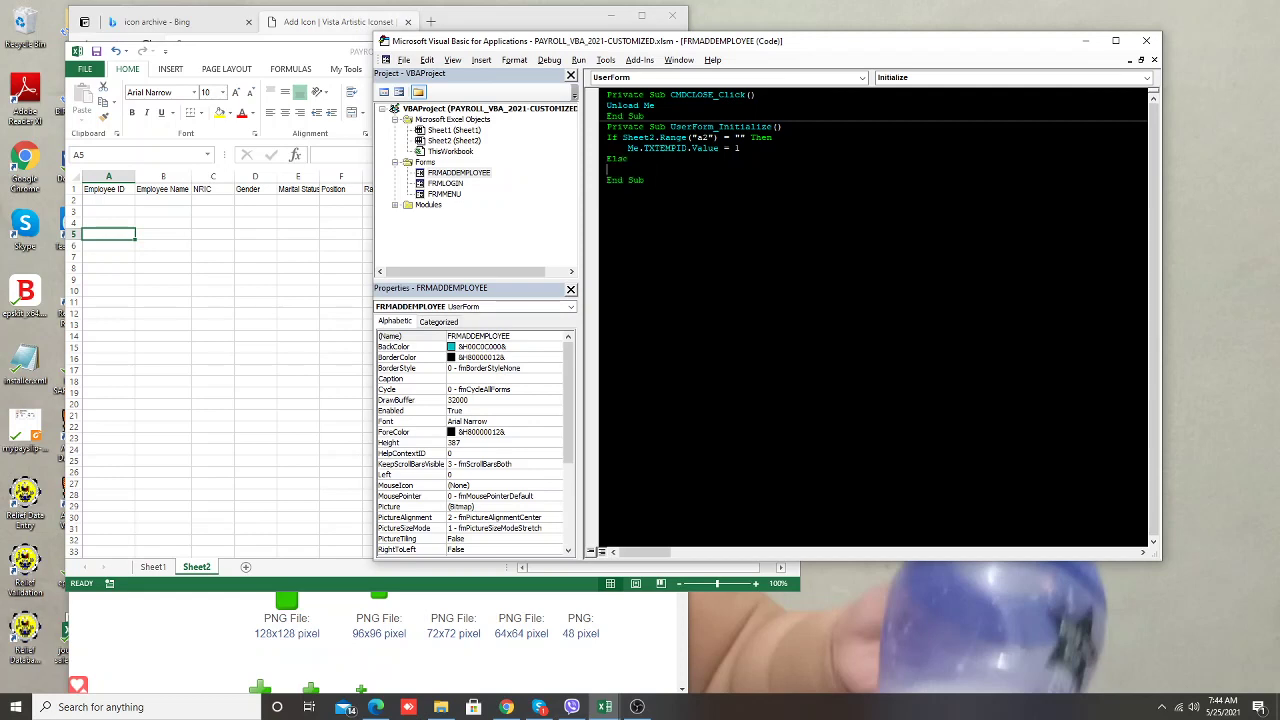
pyautogui.press('Tab')
pyautogui.write('me.txt')
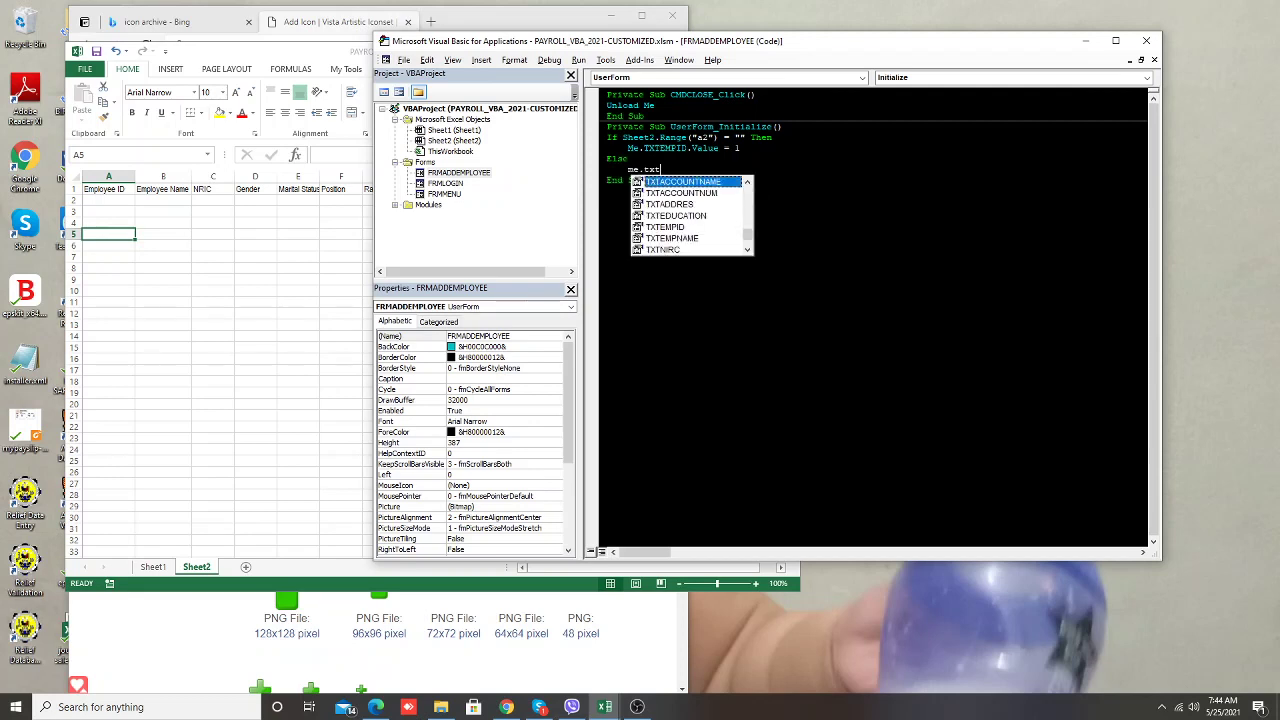
pyautogui.write('emp')
pyautogui.press('Tab')
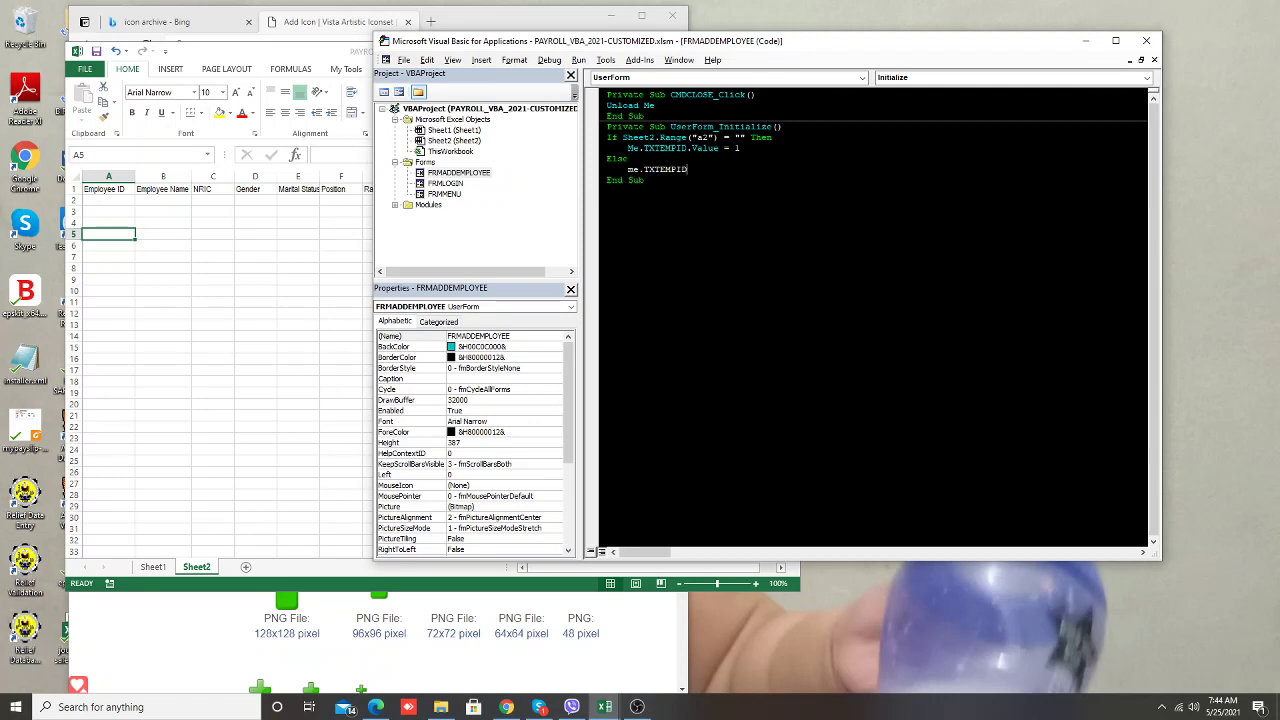
pyautogui.write('.')
pyautogui.press('Tab')
pyautogui.press('BackSpace')
pyautogui.press('BackSpace')
pyautogui.press('BackSpace')
pyautogui.press('BackSpace')
pyautogui.press('BackSpace')
pyautogui.write('.')
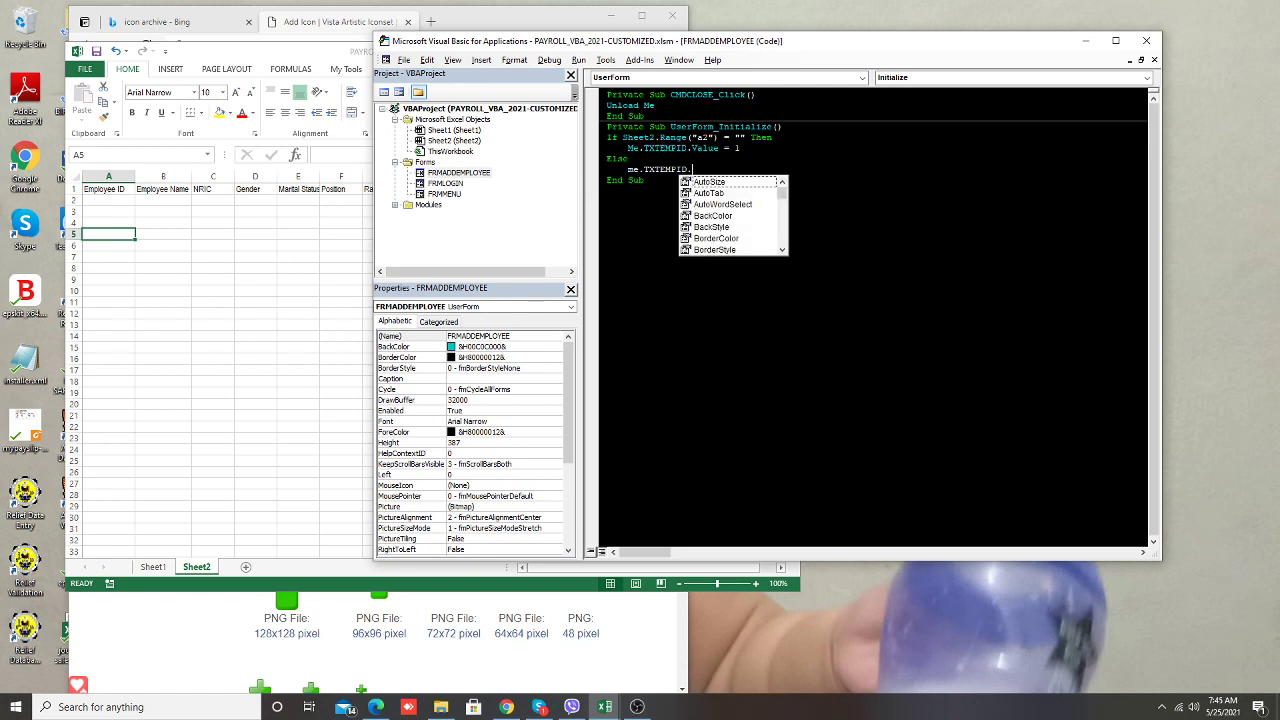
pyautogui.press('BackSpace')
pyautogui.press('BackSpace')
pyautogui.press('BackSpace')
pyautogui.press('BackSpace')
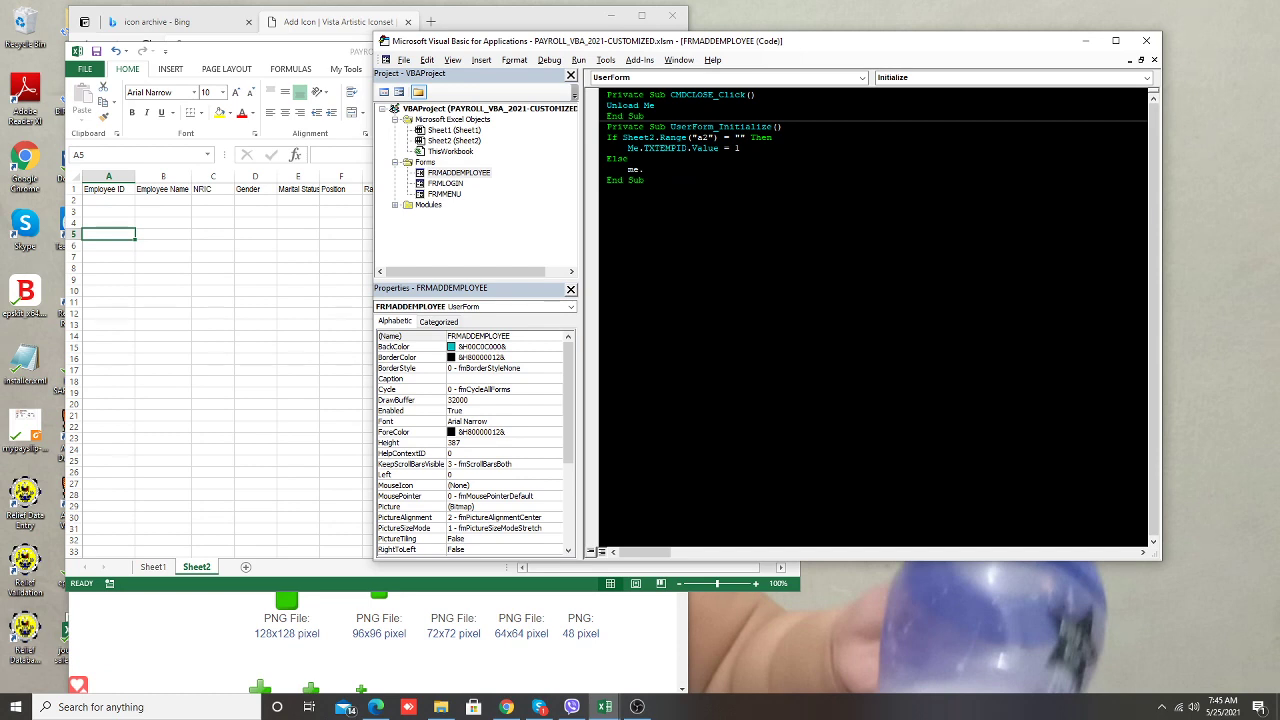
pyautogui.write('.tx')
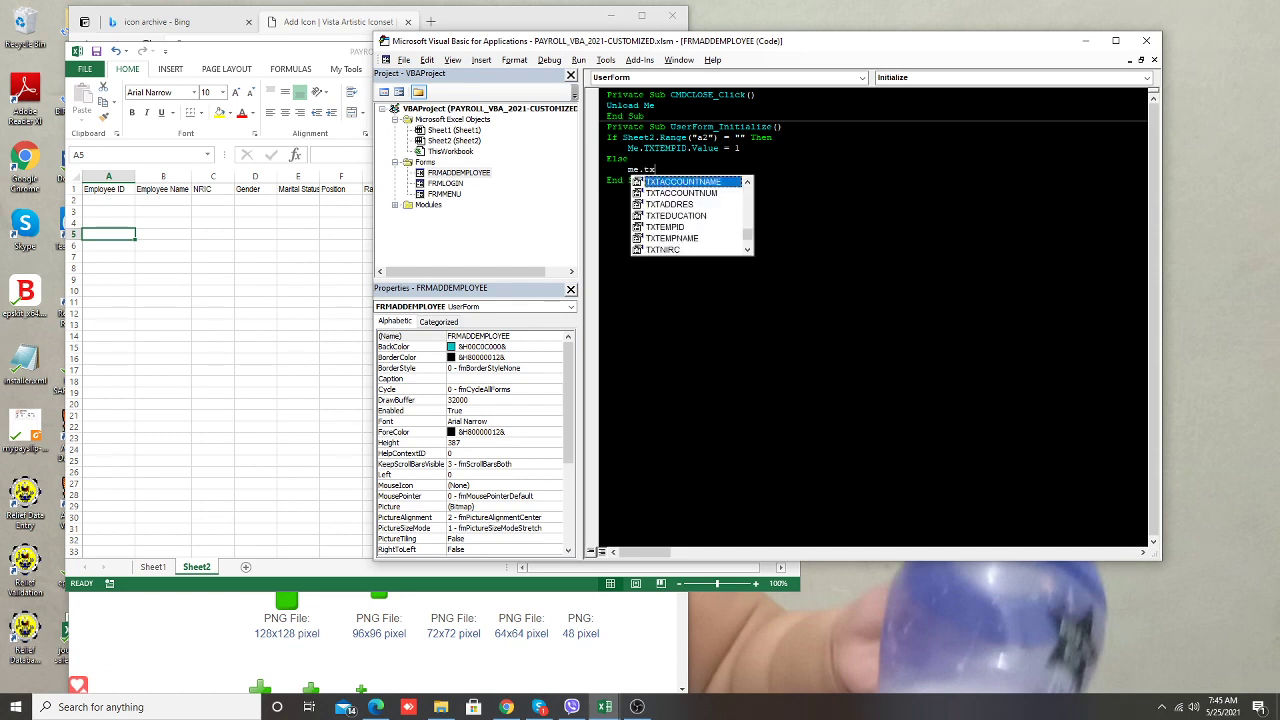
pyautogui.write('temp')
pyautogui.press('Tab')
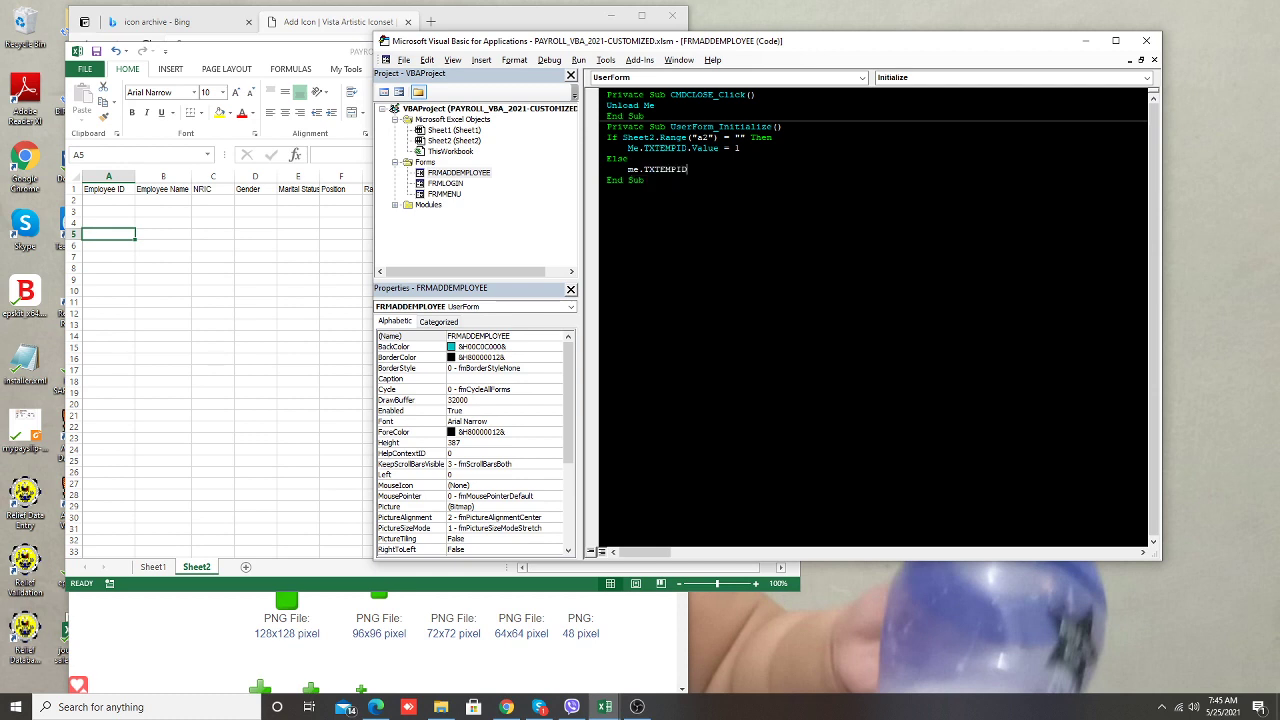
pyautogui.write('shee')
pyautogui.press('BackSpace')
pyautogui.press('BackSpace')
pyautogui.press('BackSpace')
pyautogui.press('BackSpace')
pyautogui.press('BackSpace')
pyautogui.write('.')
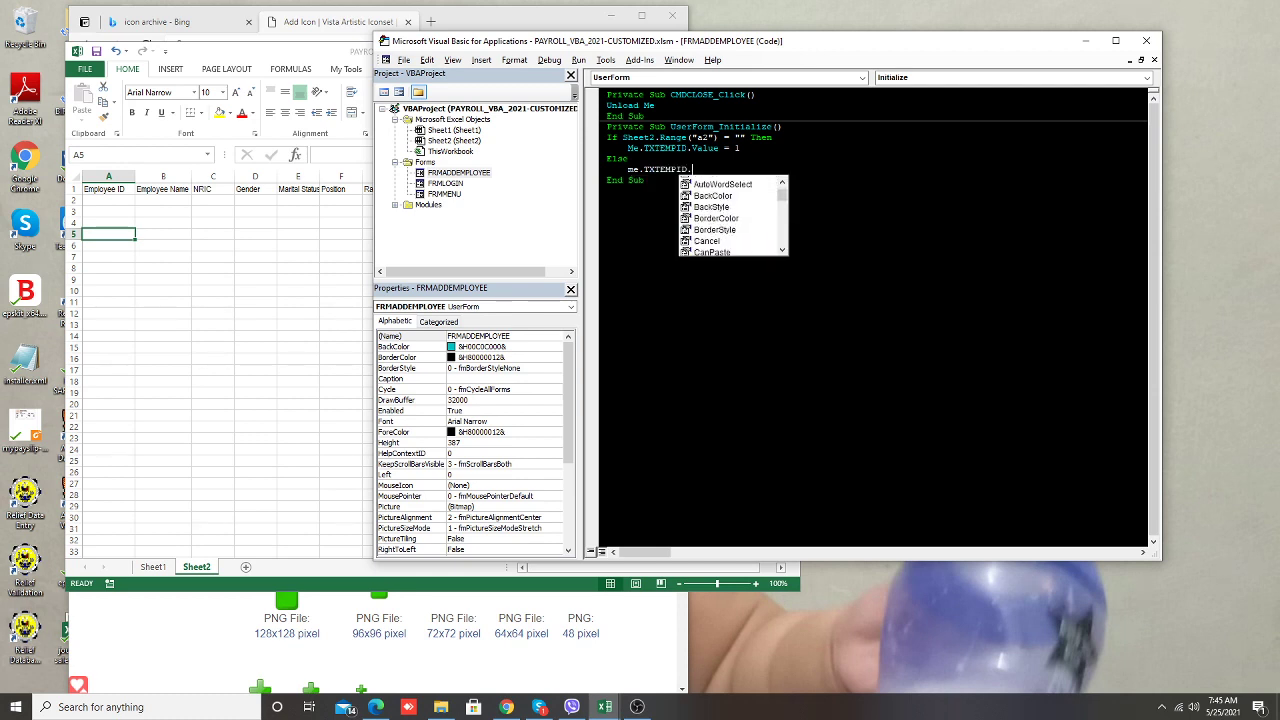
pyautogui.write('val')
pyautogui.press('Tab')
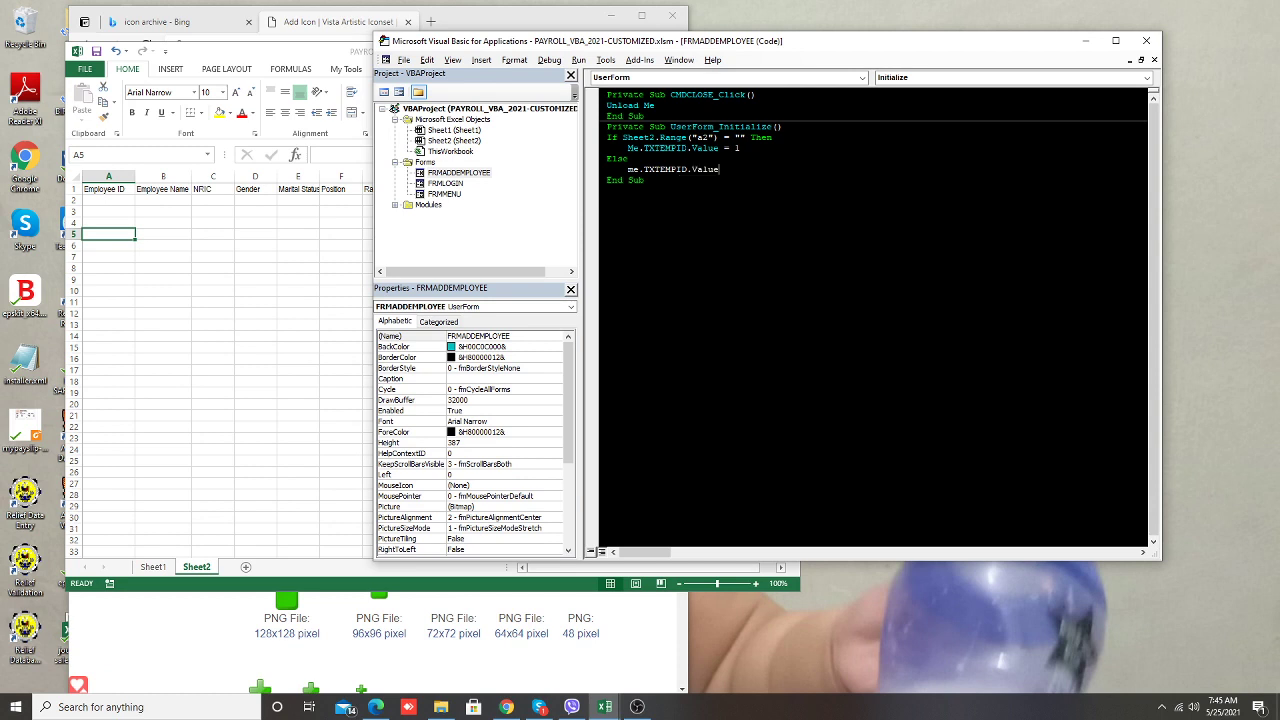
# Assign Application.WorksheetFunction.Max(Sheet2.Range("a2:a10000")) + 1 and close the block with End If
pyautogui.write('=applicat')
pyautogui.write('ion.wo')
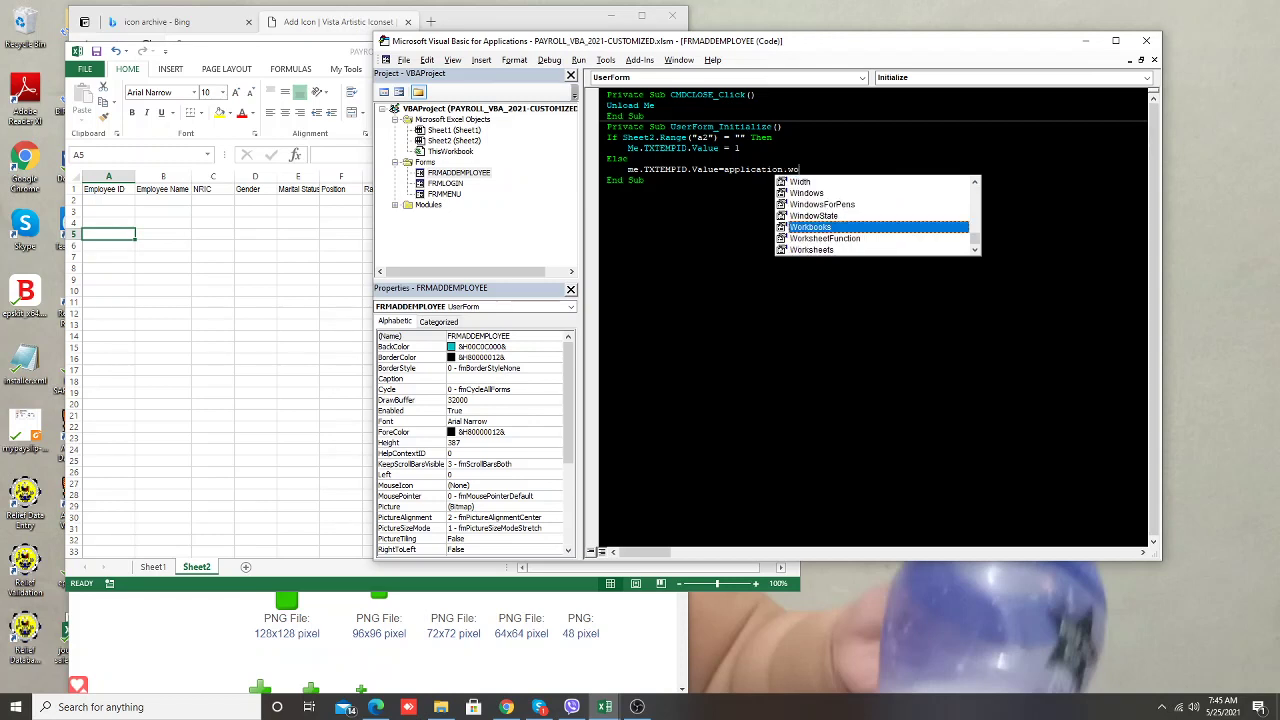
pyautogui.write('rks')
pyautogui.press('Tab')
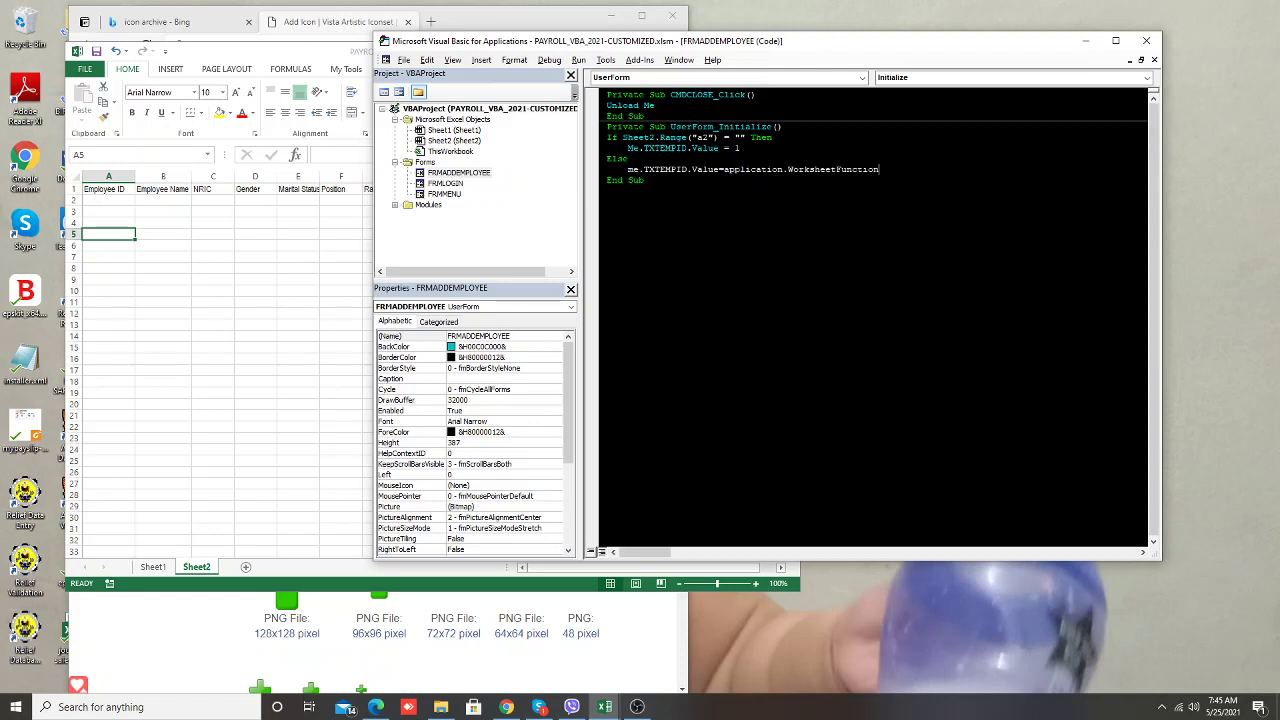
pyautogui.write('.max')
pyautogui.press('Tab')
pyautogui.write('(S')
pyautogui.write('hee')
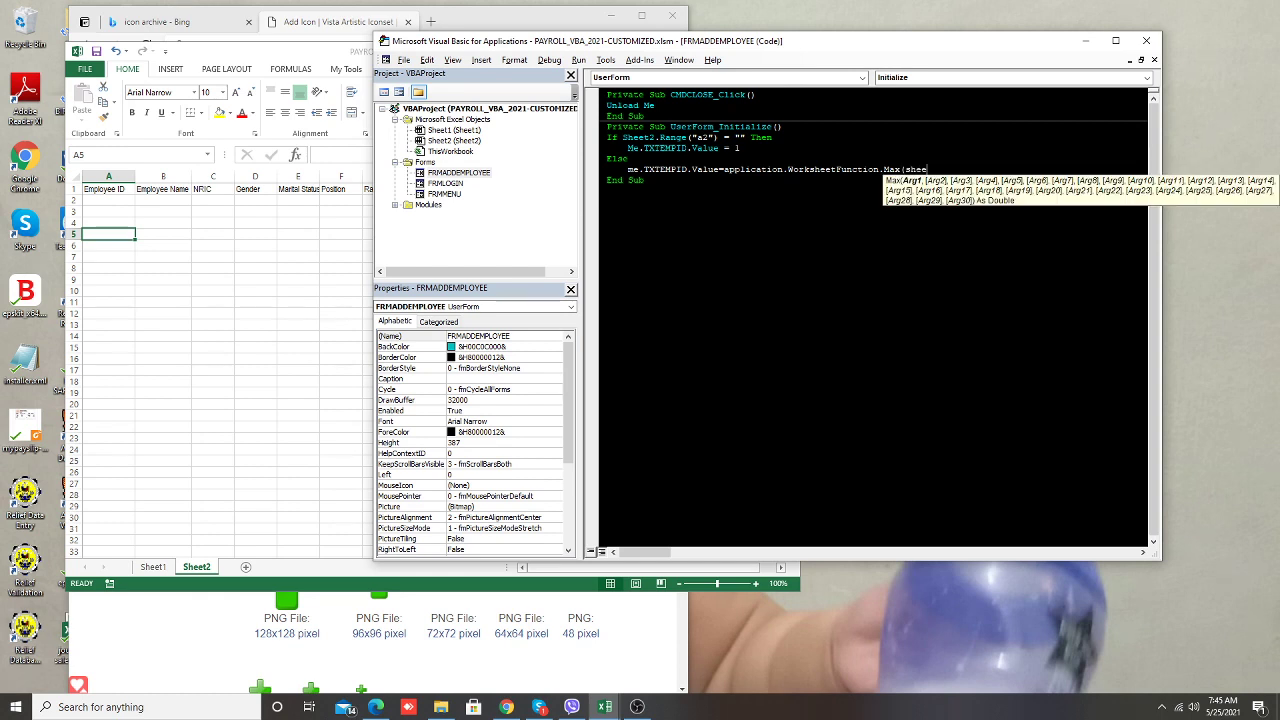
pyautogui.write('t2.Range')
pyautogui.write('("a2:')
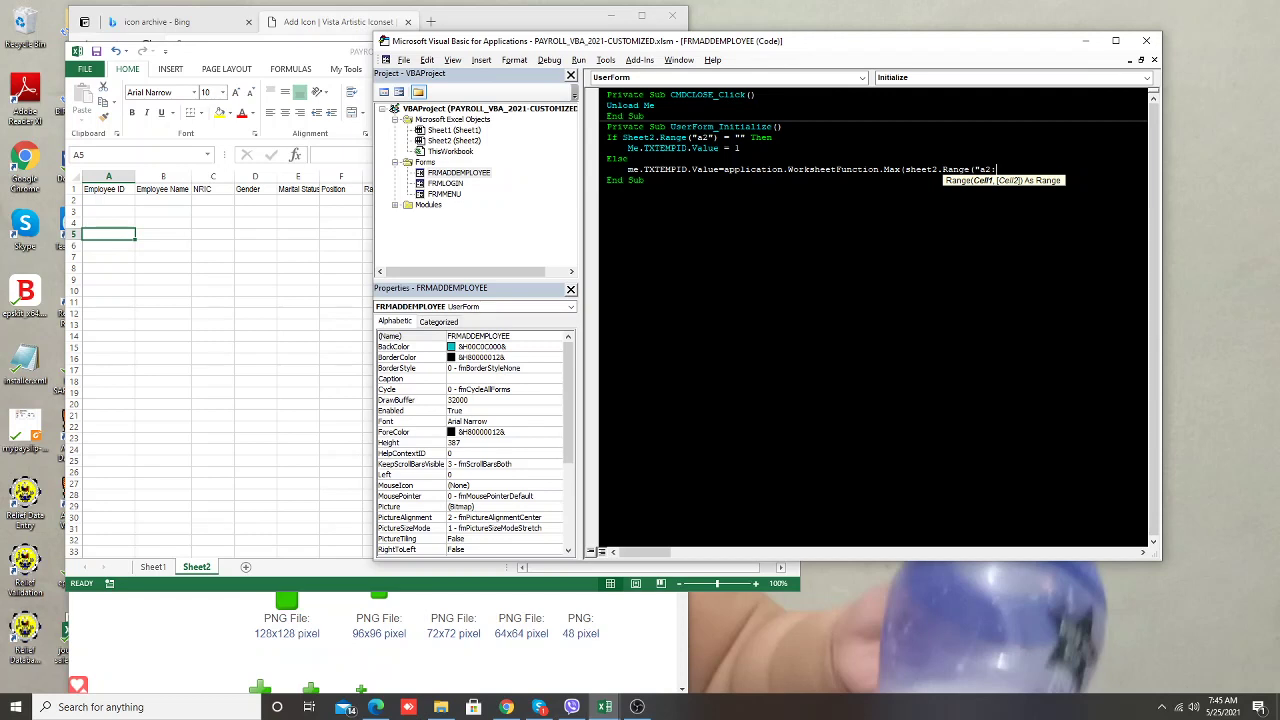
pyautogui.write('a10000"')
pyautogui.write(')) + ')
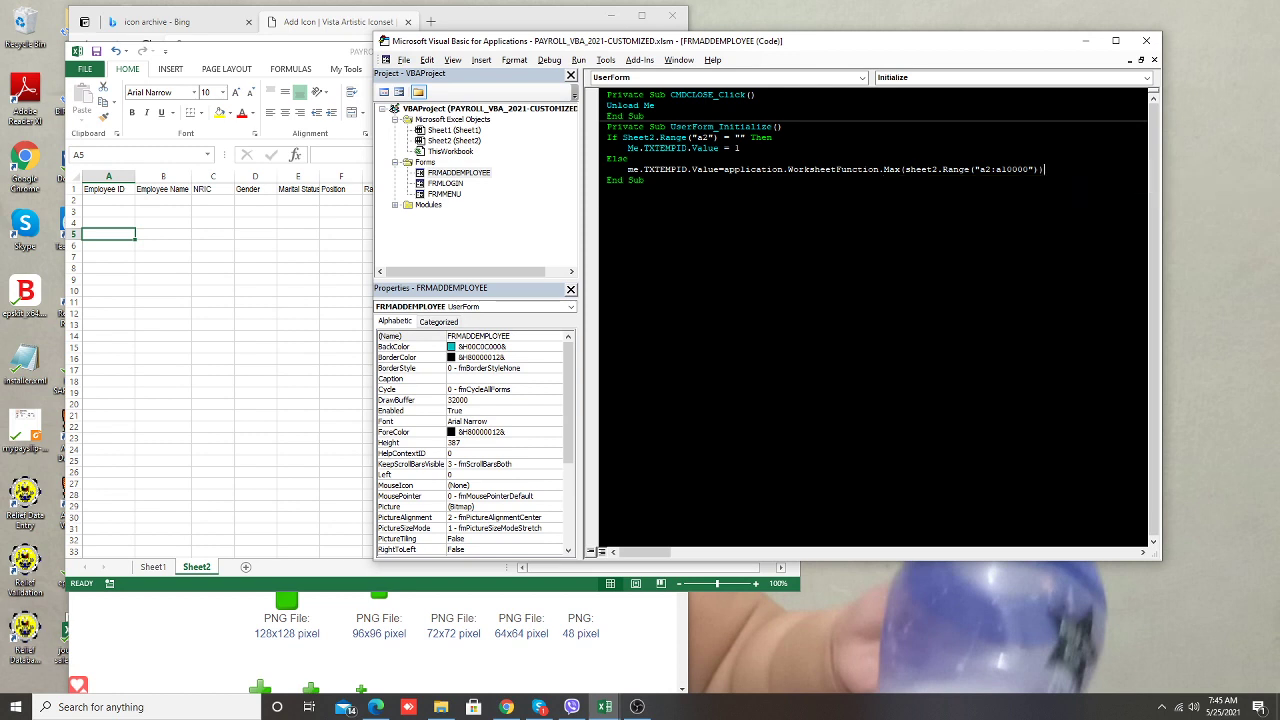
pyautogui.write('1')
pyautogui.press('Return')
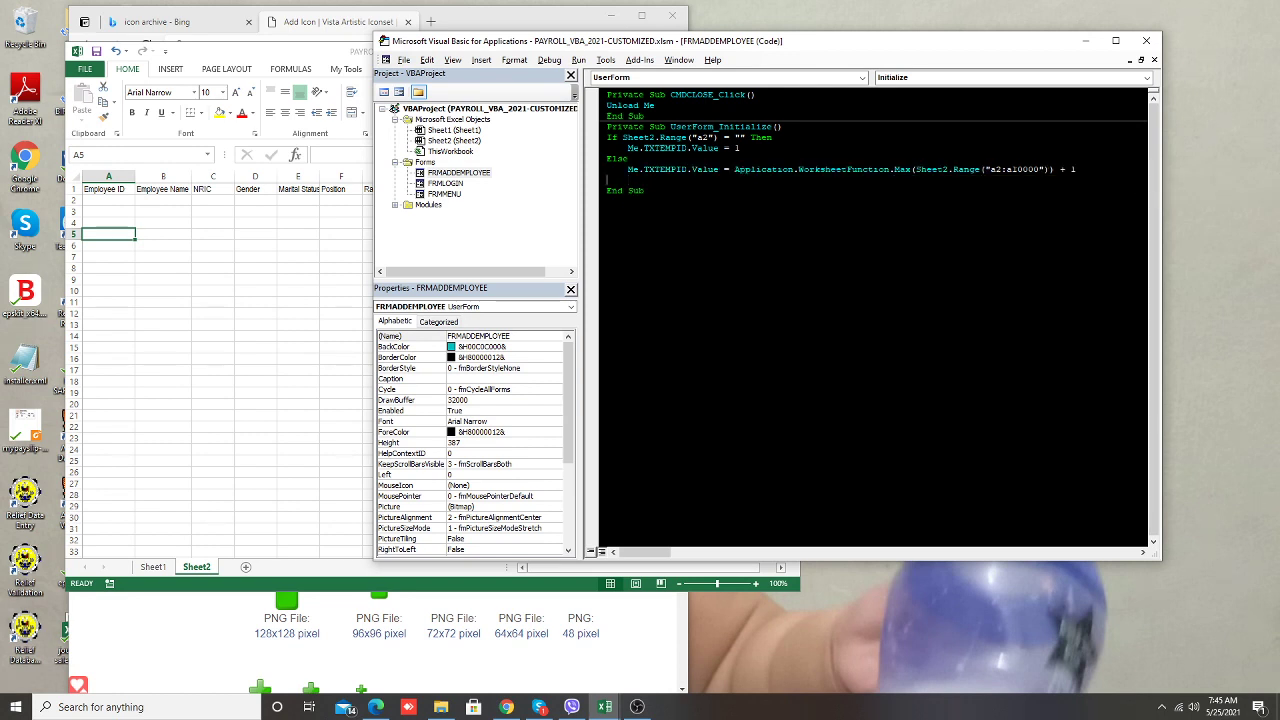
pyautogui.write('End If')
pyautogui.press('Return')
# Run the employee form to test it, then close it and return to design view
pyautogui.press('F5')
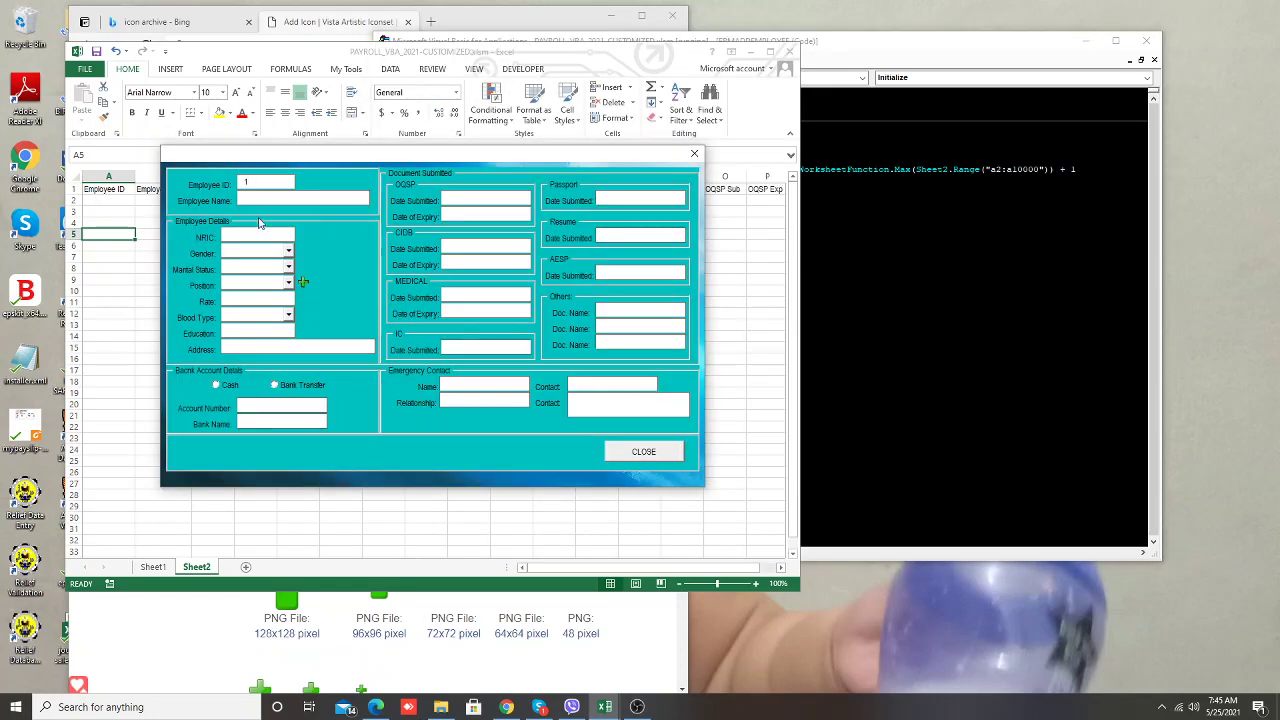
pyautogui.click(694, 153)
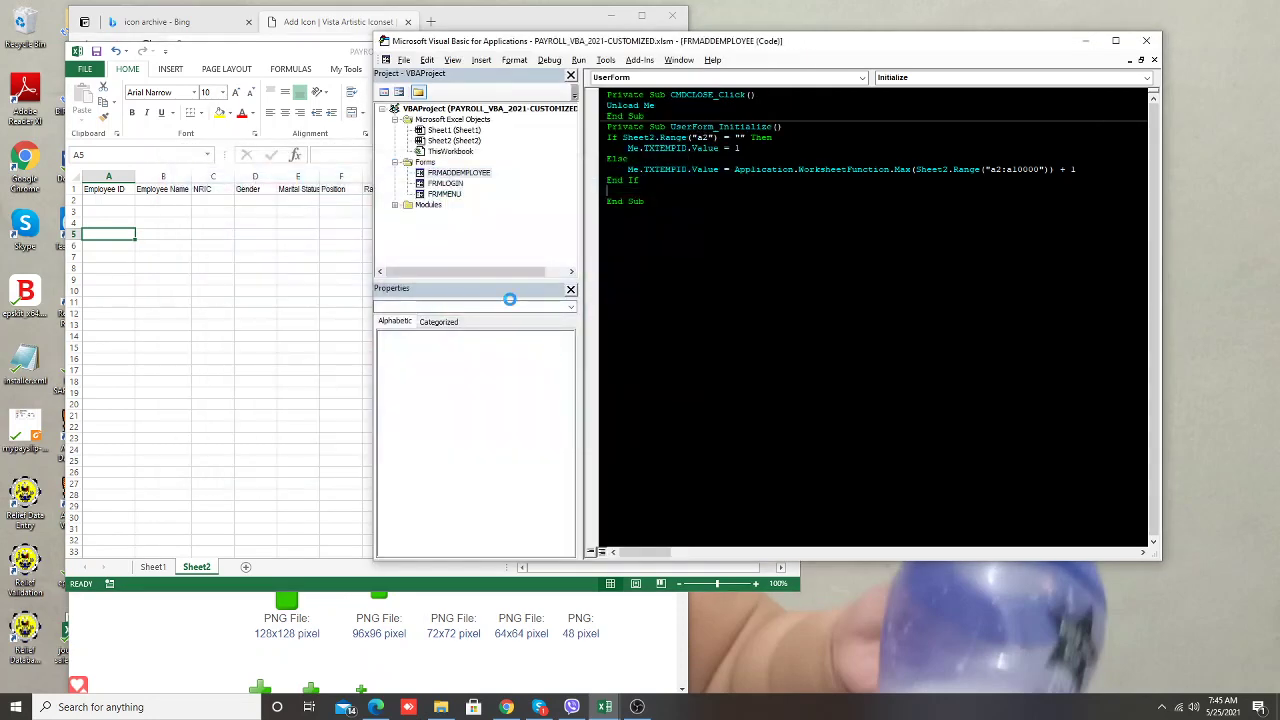
pyautogui.hotkey('shift', 'F7')
# Set the Employee ID text box's TextAlign to 2 - fmTextAlignCenter
pyautogui.click(697, 118)
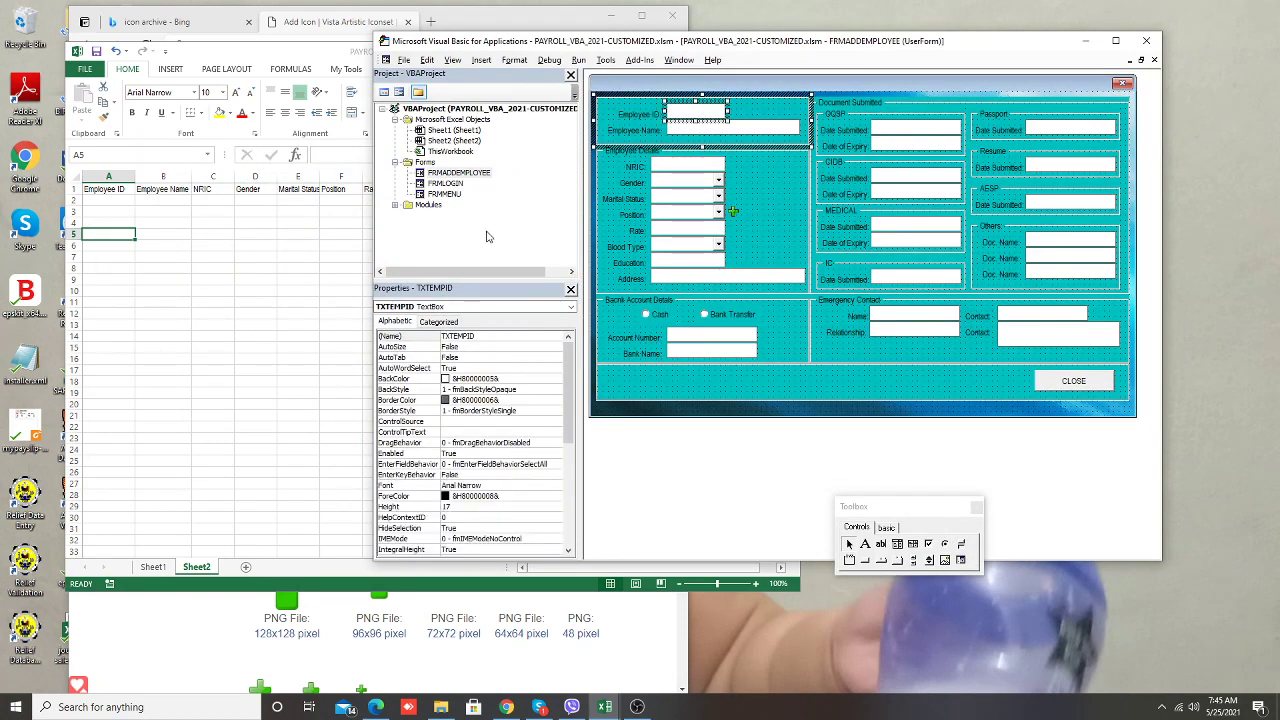
pyautogui.click(505, 288)
pyautogui.scroll(-7, 512, 500)
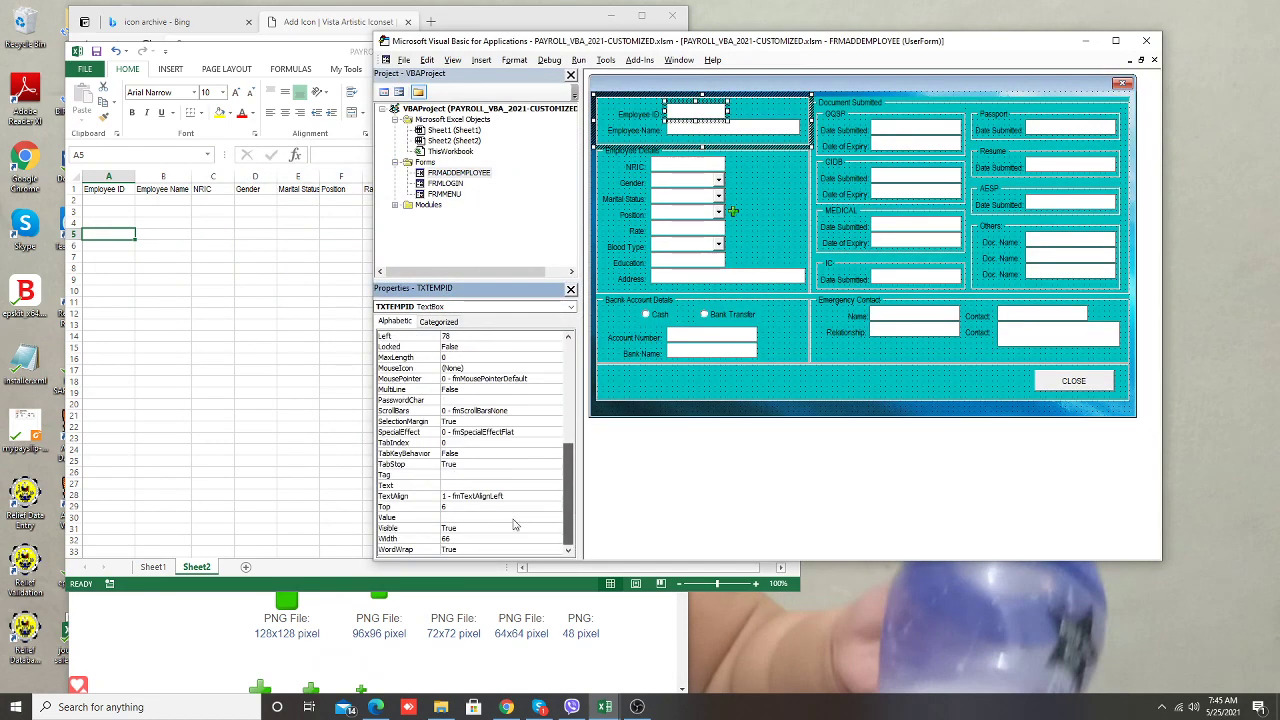
pyautogui.click(510, 496)
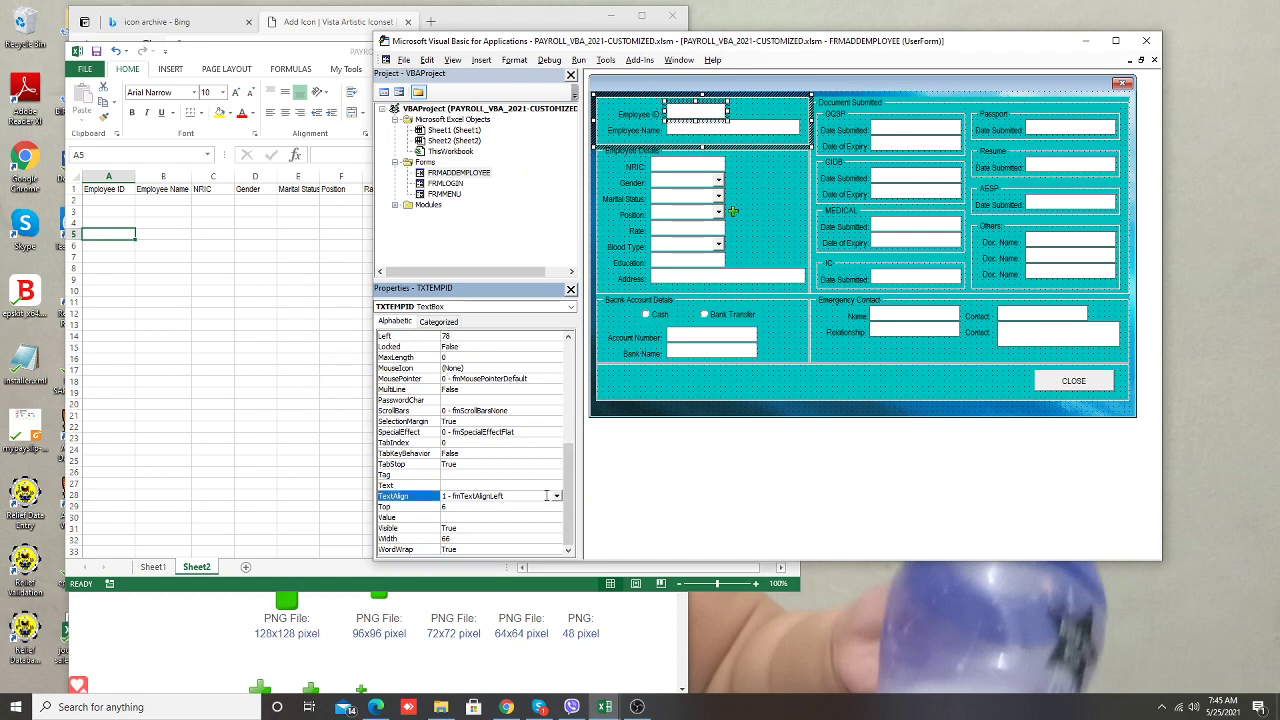
pyautogui.click(556, 496)
pyautogui.click(527, 514)
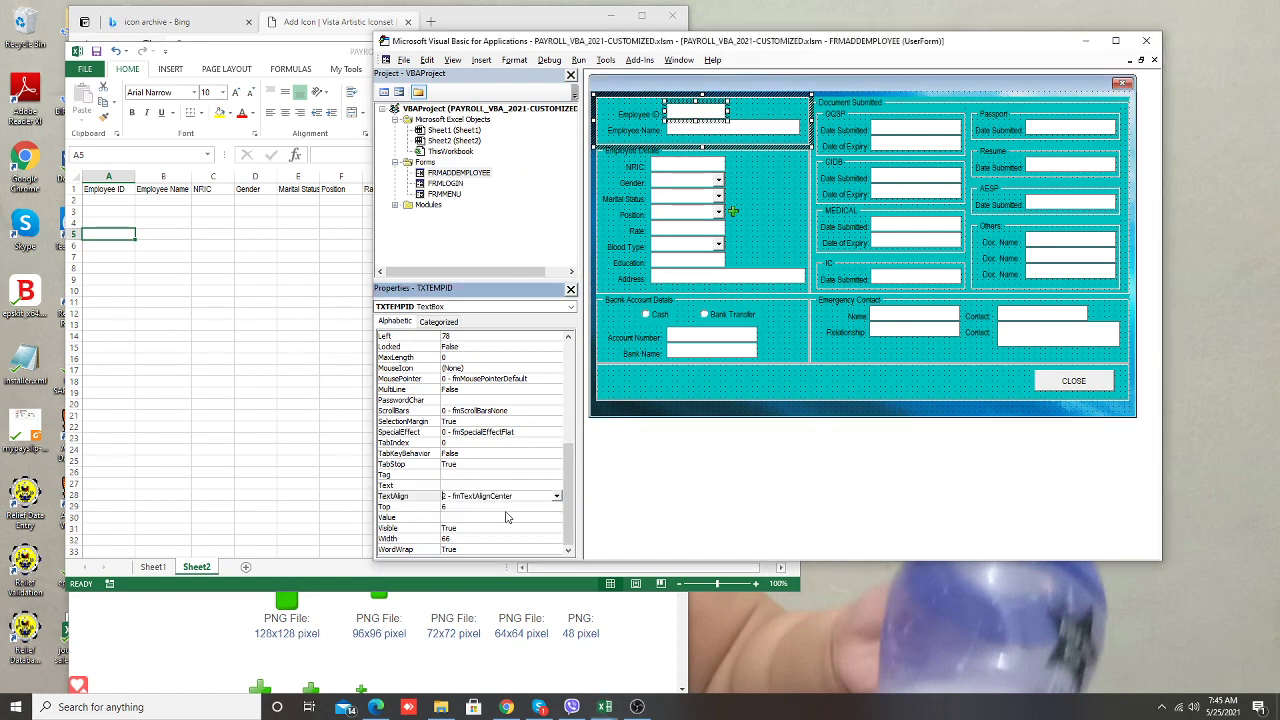
pyautogui.click(847, 398)
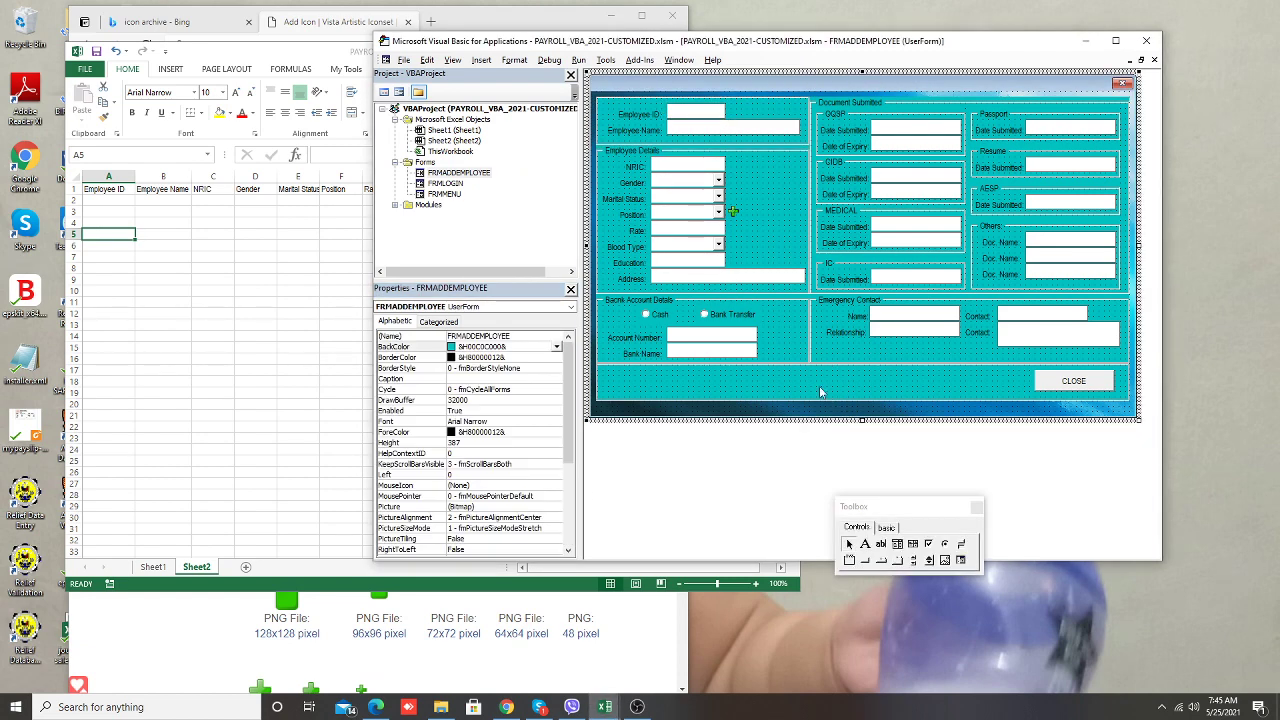
# Enter 1 as the first Employee ID in Sheet2 cell A2
pyautogui.press('F5')
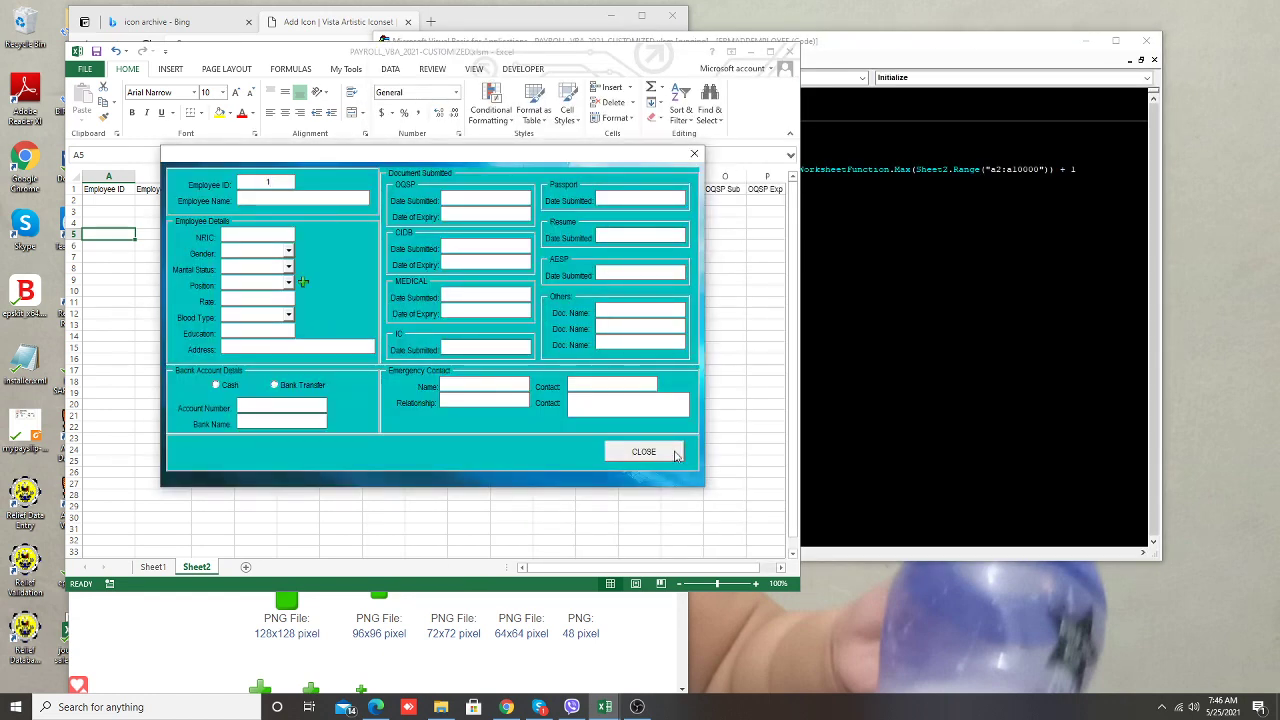
pyautogui.click(676, 452)
pyautogui.click(209, 282)
pyautogui.click(108, 200)
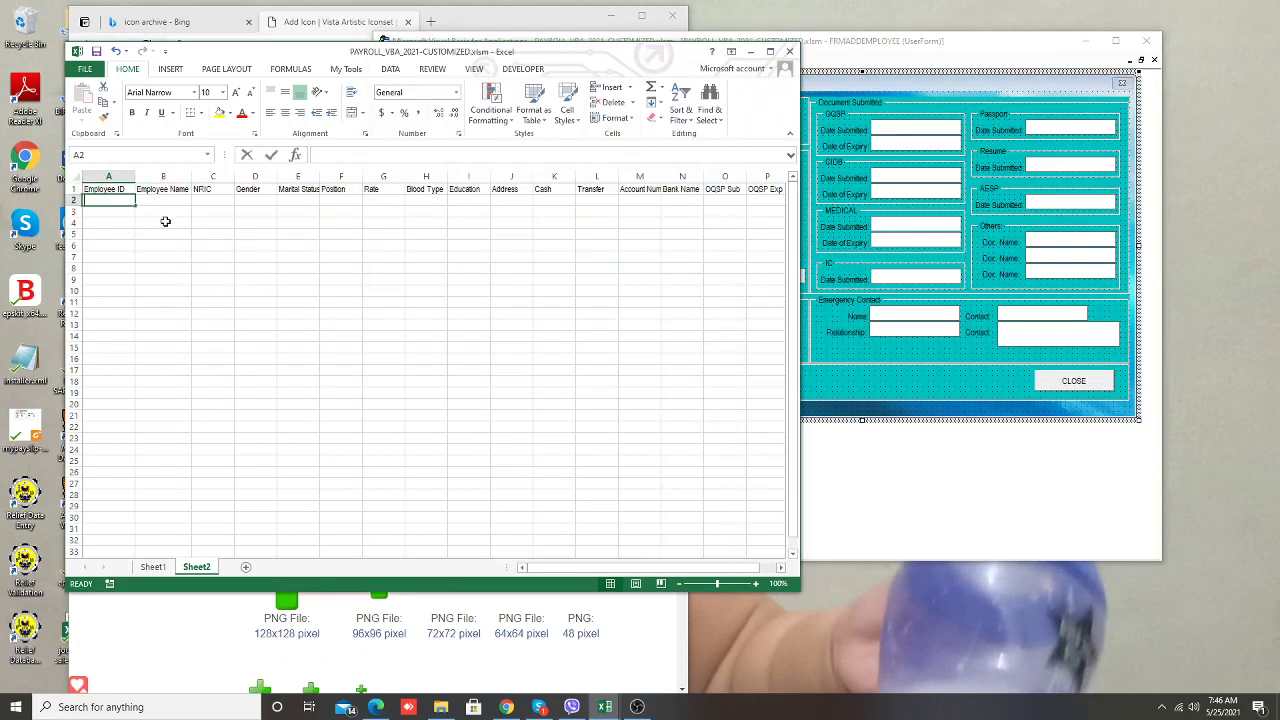
pyautogui.write('1')
pyautogui.press('Tab')
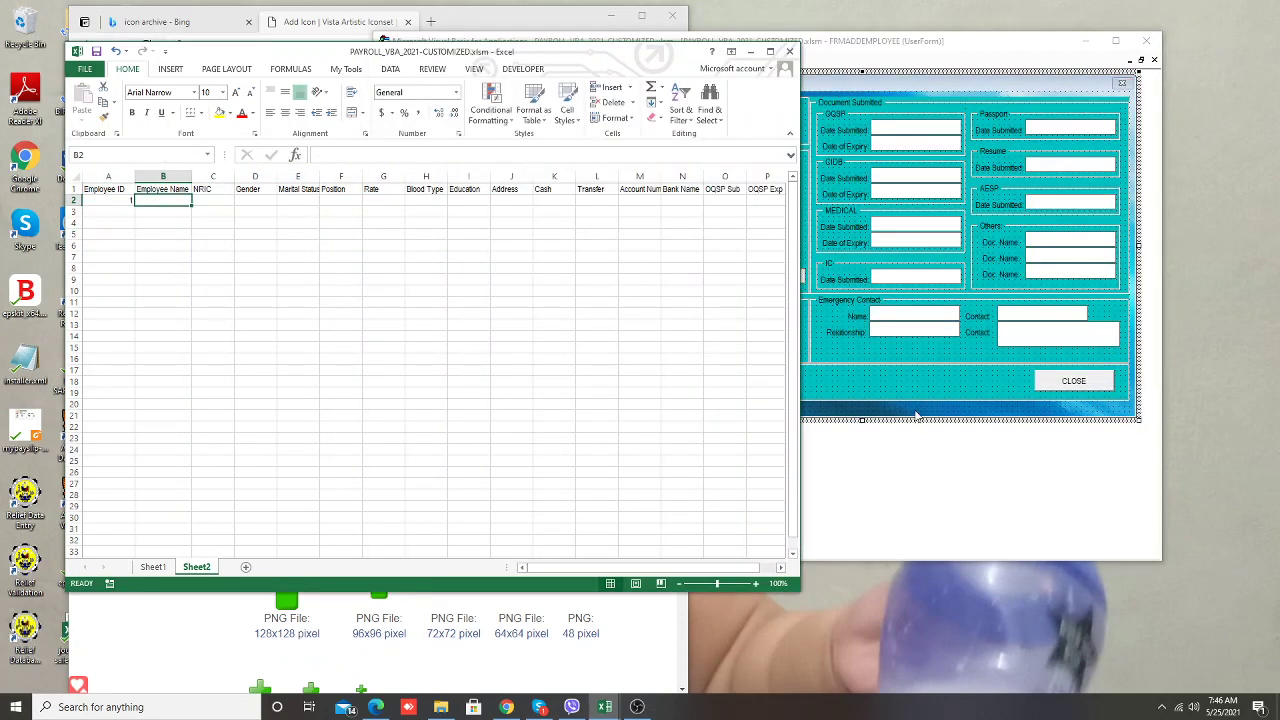
# Rerun the employee form to confirm it proposes Employee ID 2
pyautogui.click(918, 418)
pyautogui.press('F5')
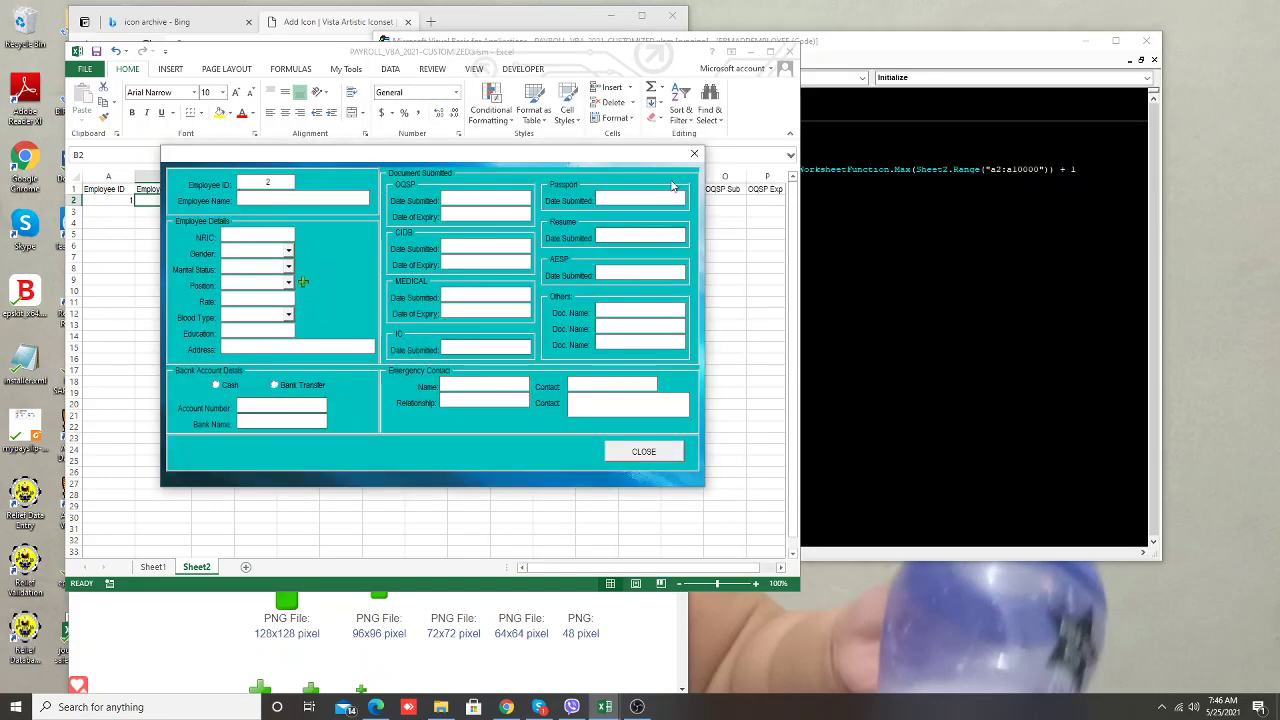
pyautogui.click(672, 451)
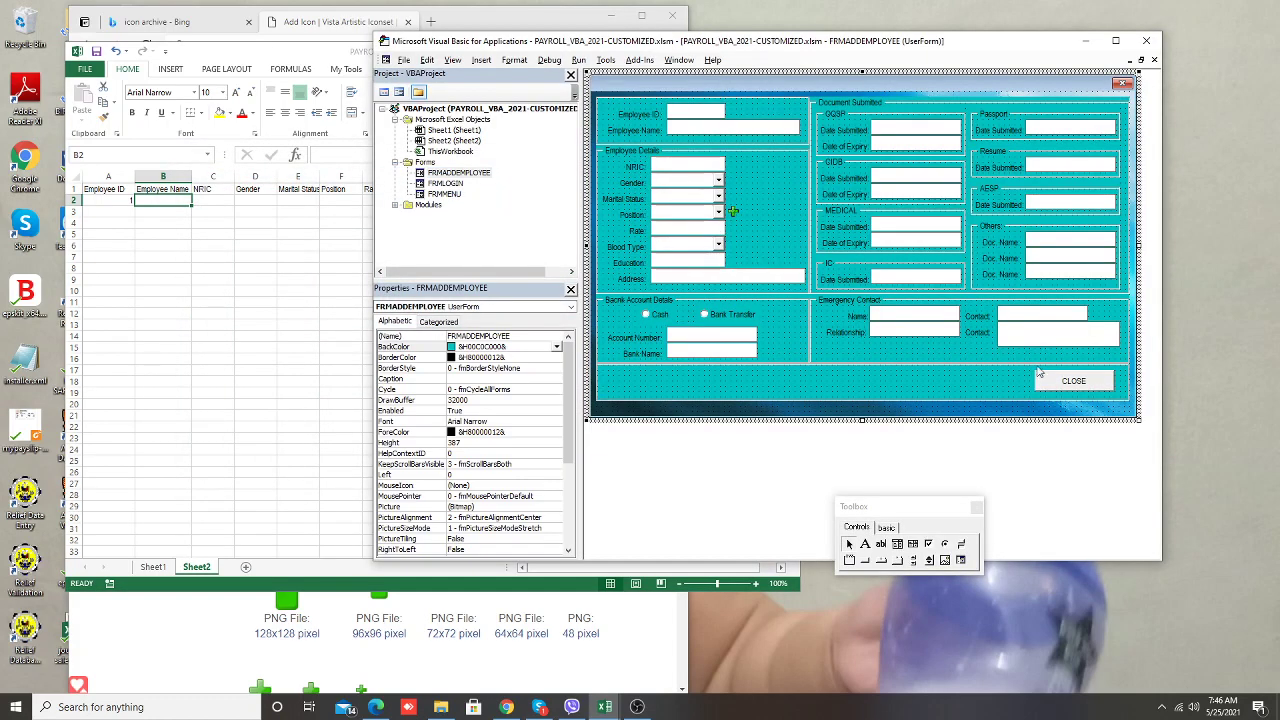
# Give all the form's frames the 1 - fmMousePointerArrow mouse pointer
pyautogui.hotkey('ctrl', 'a')
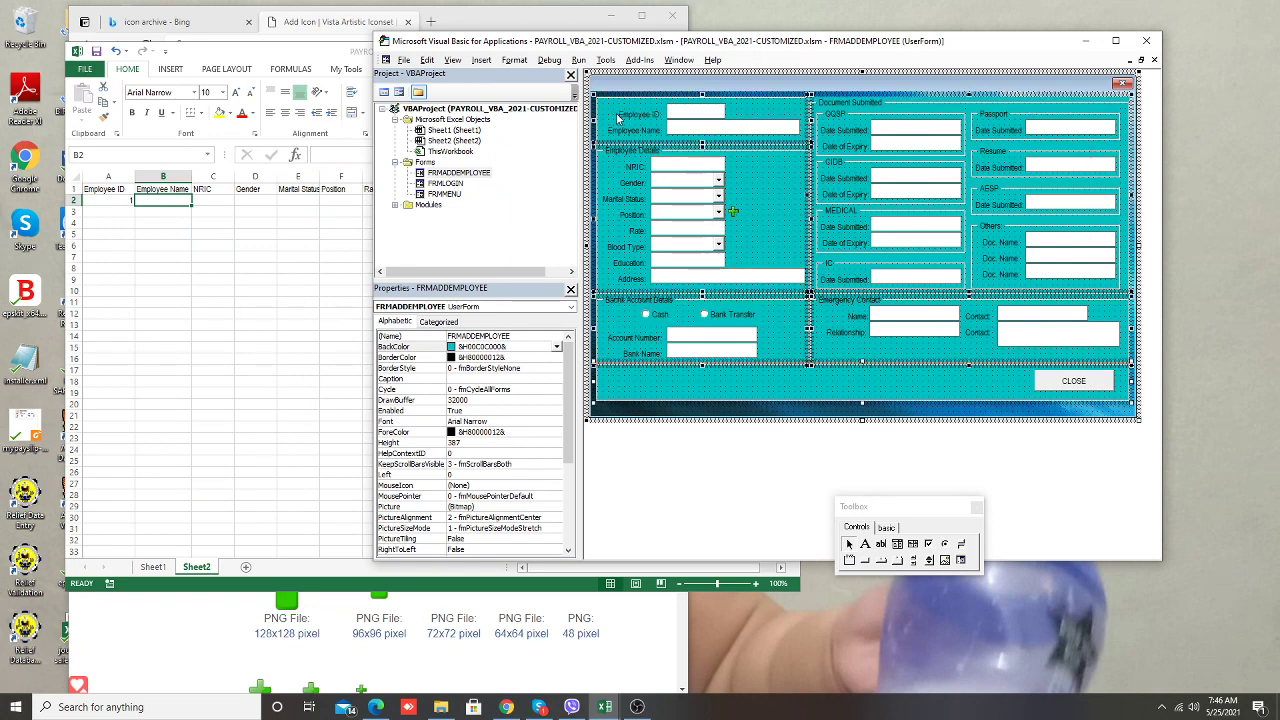
pyautogui.moveTo(568, 400); pyautogui.dragTo(570, 490)
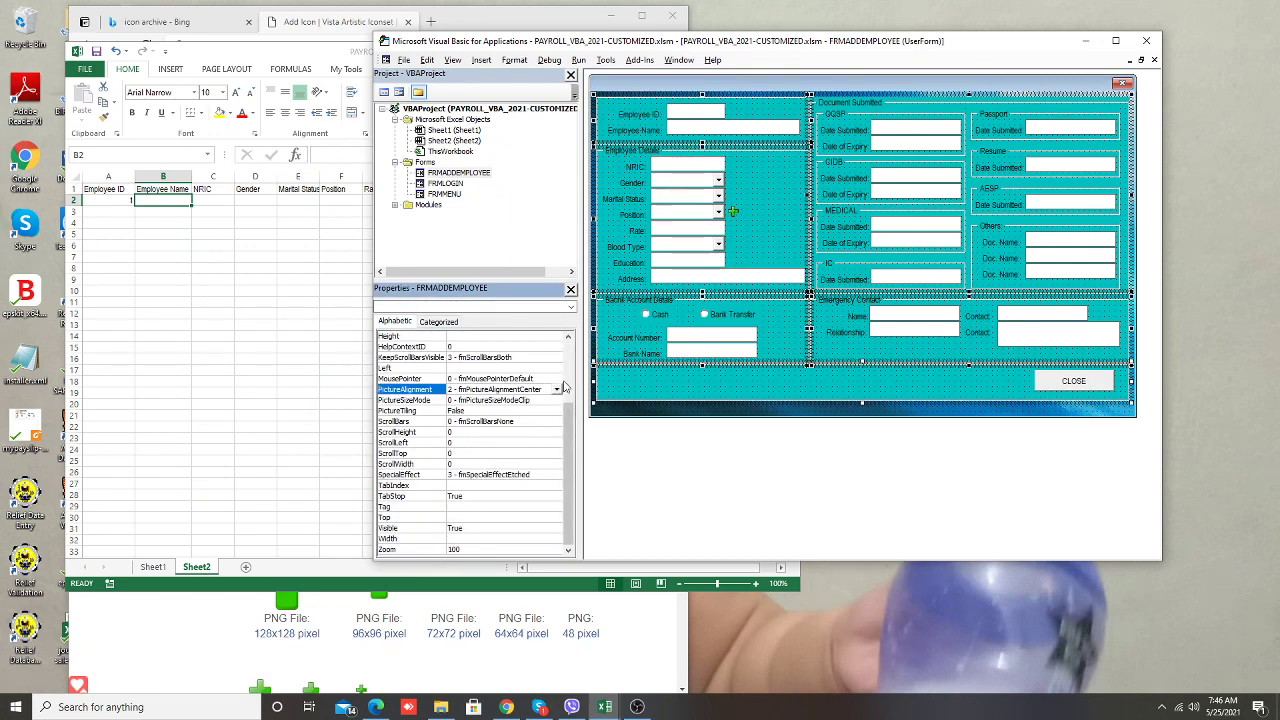
pyautogui.click(500, 379)
pyautogui.click(556, 379)
pyautogui.click(520, 398)
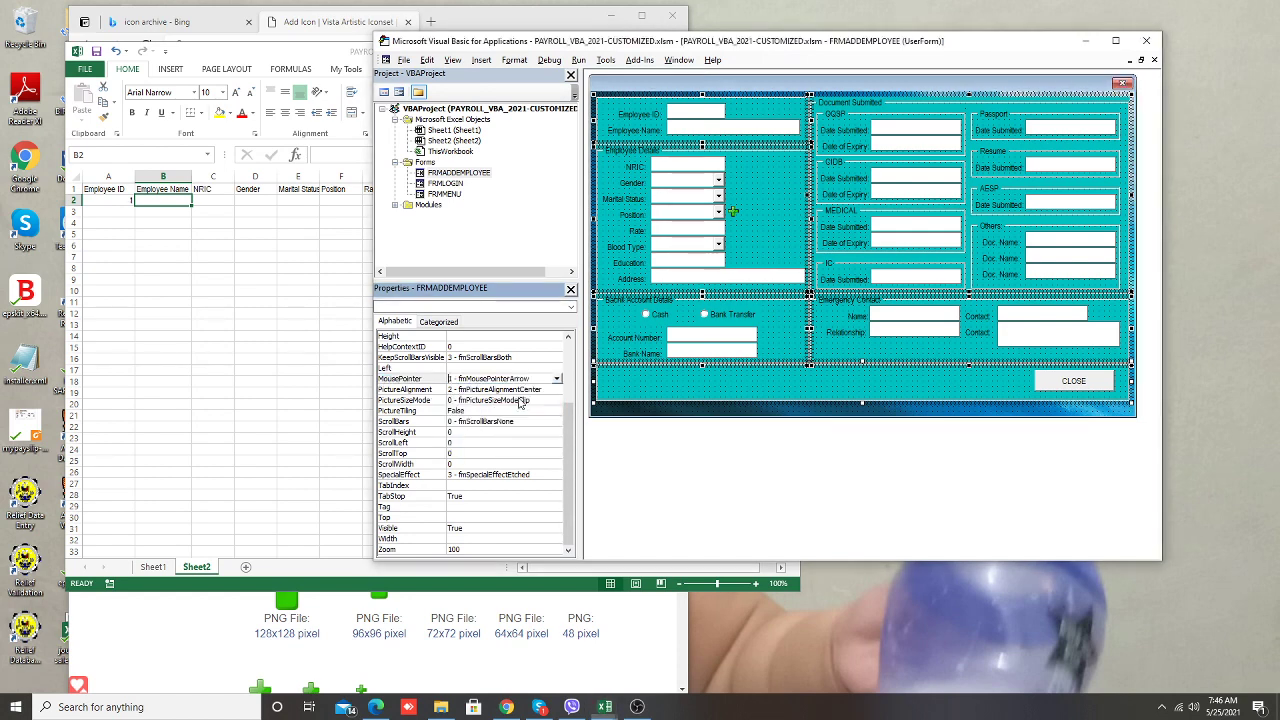
pyautogui.click(981, 403)
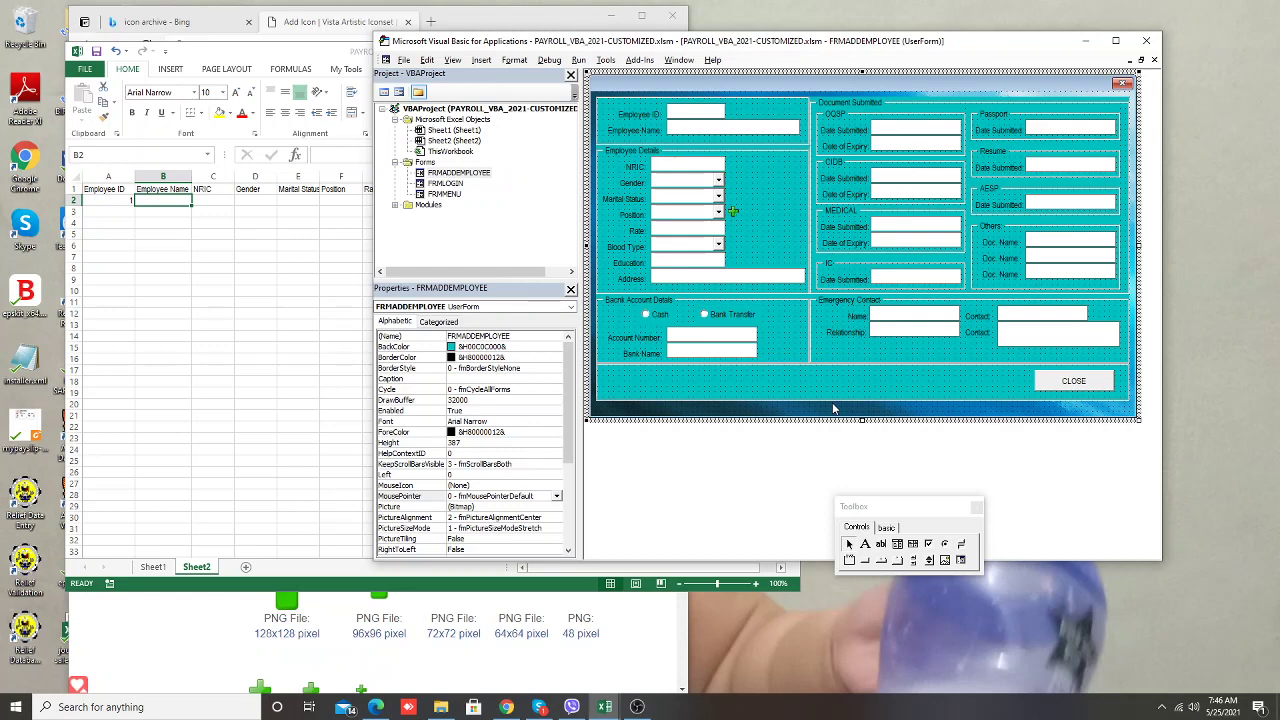
# Add Me.TXTEMPNAME.SetFocus to UserForm_Initialize
pyautogui.press('F7')
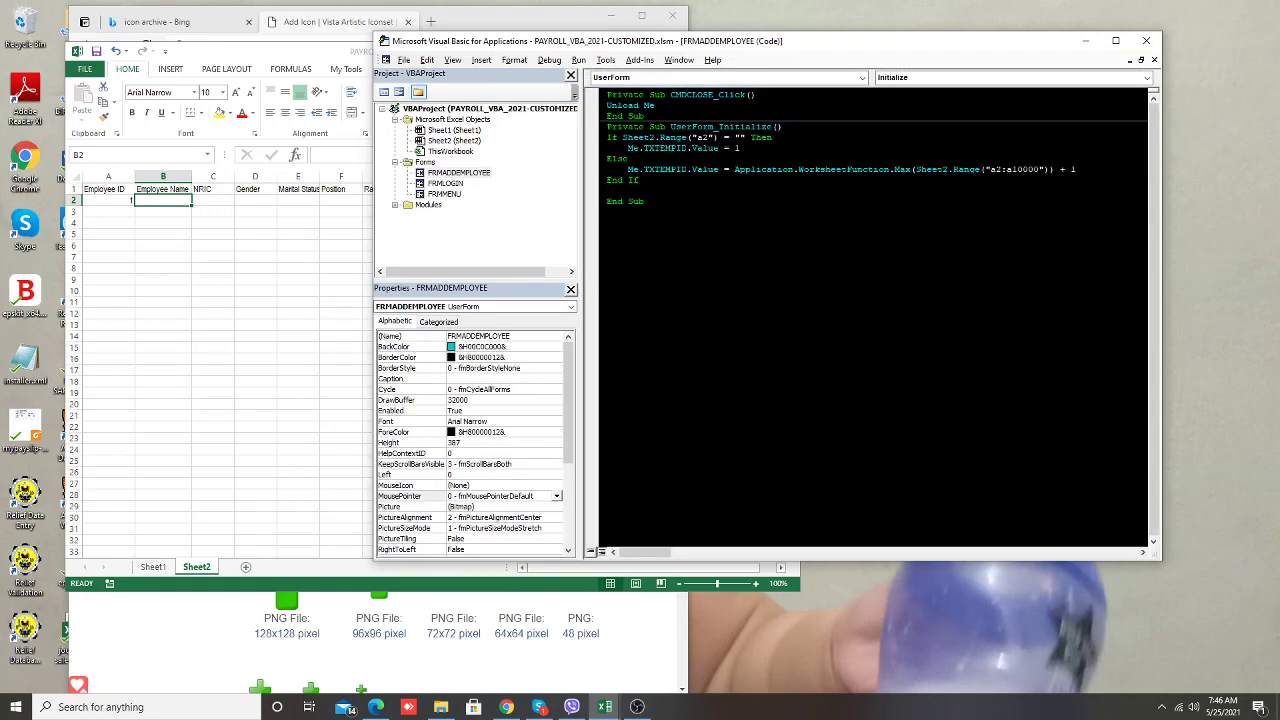
pyautogui.press('Return')
pyautogui.write('me.')
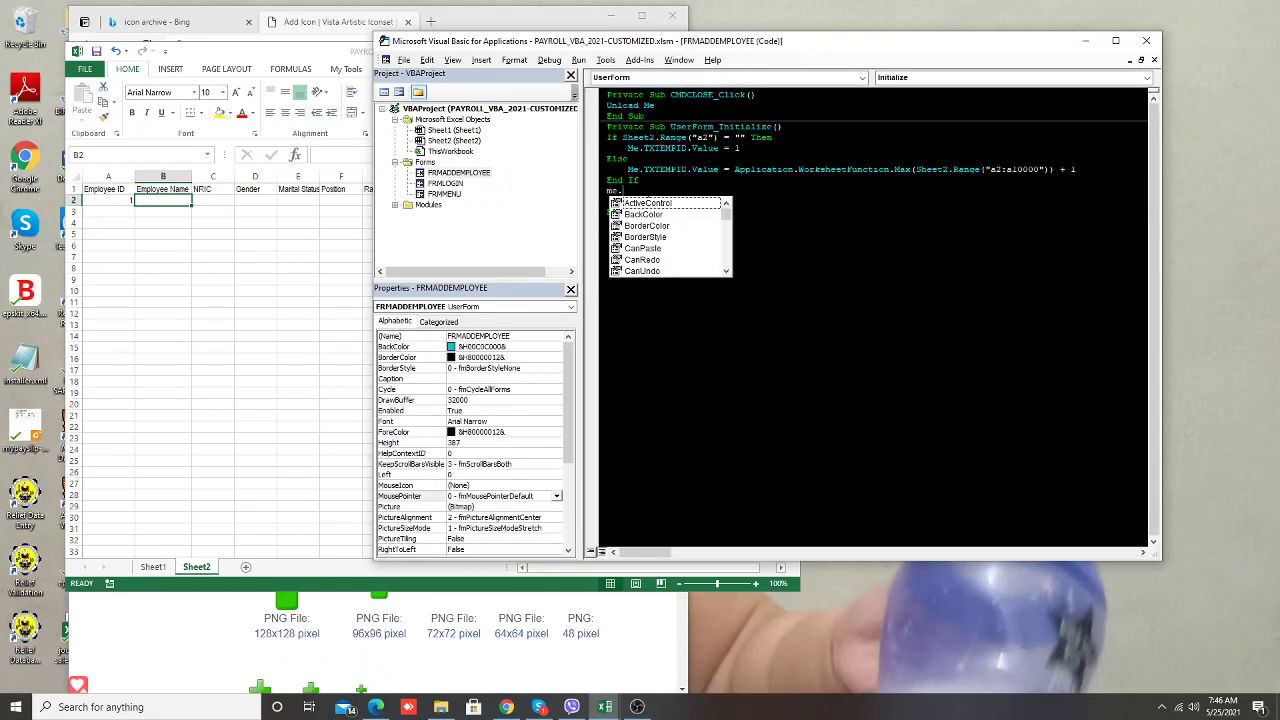
pyautogui.write('txte')
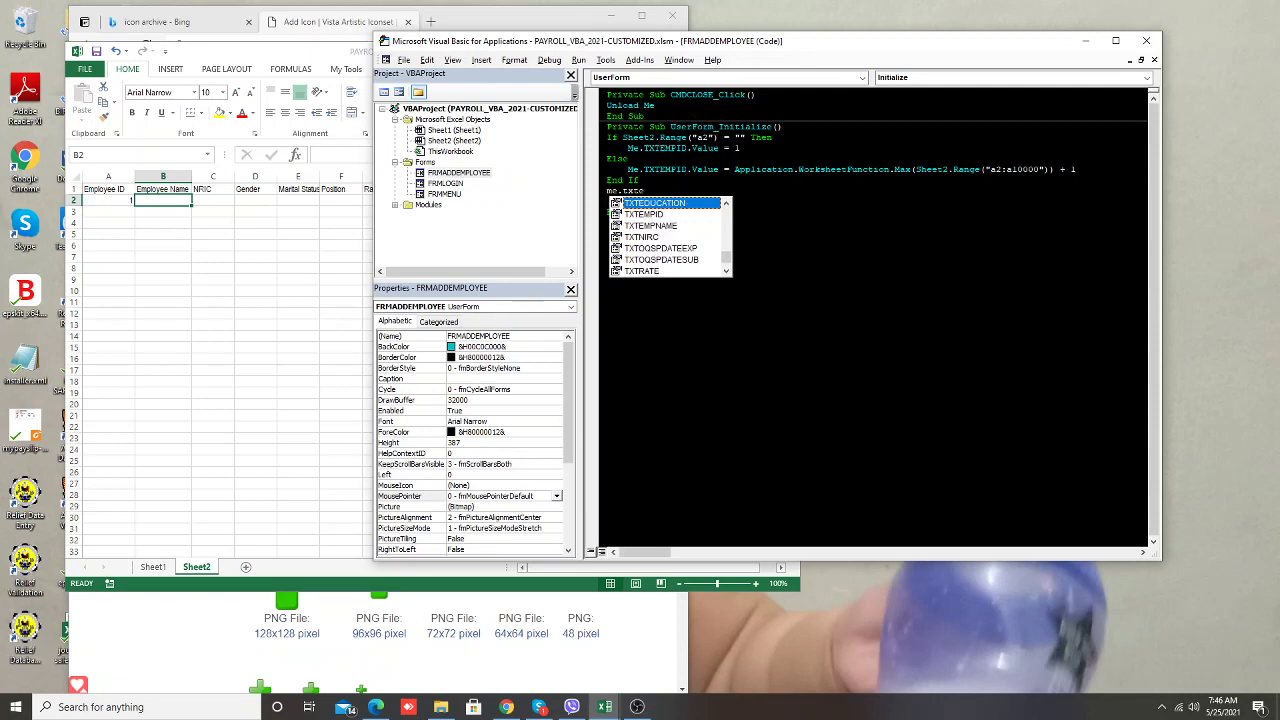
pyautogui.press('Down')
pyautogui.press('Down')
pyautogui.press('Tab')
pyautogui.write('.')
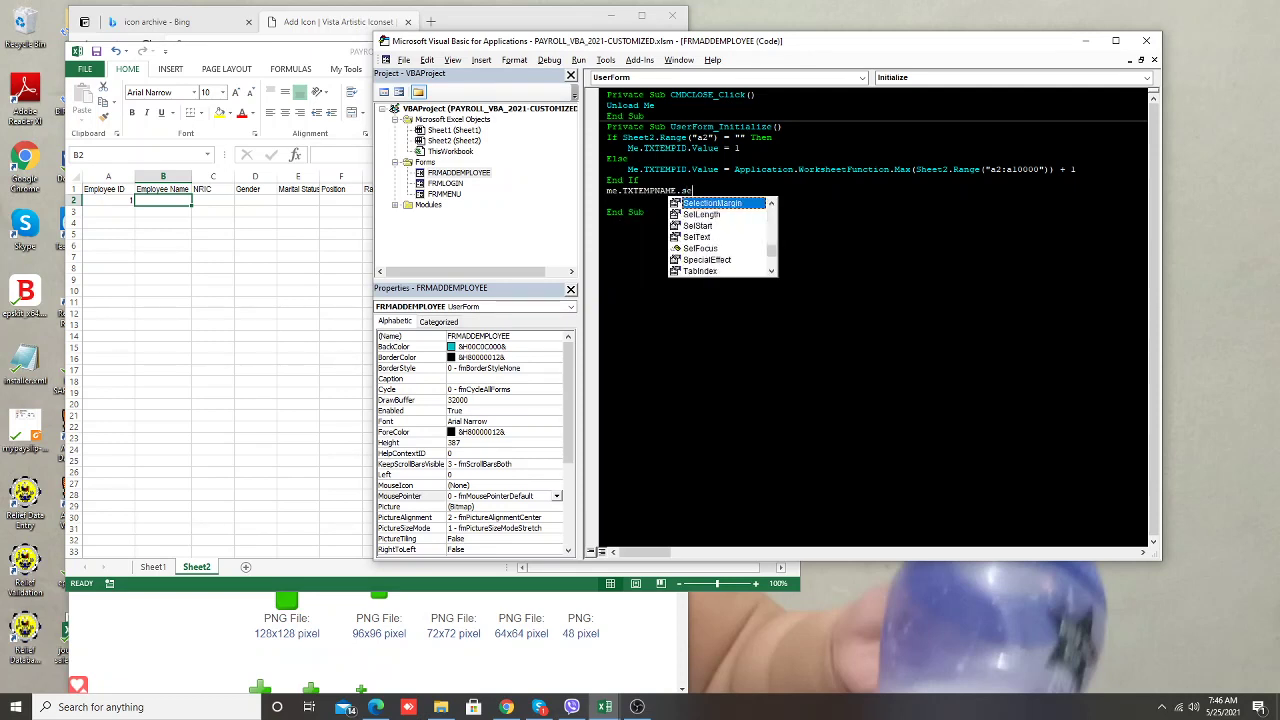
pyautogui.write('s')
pyautogui.press('Tab')
pyautogui.press('Return')
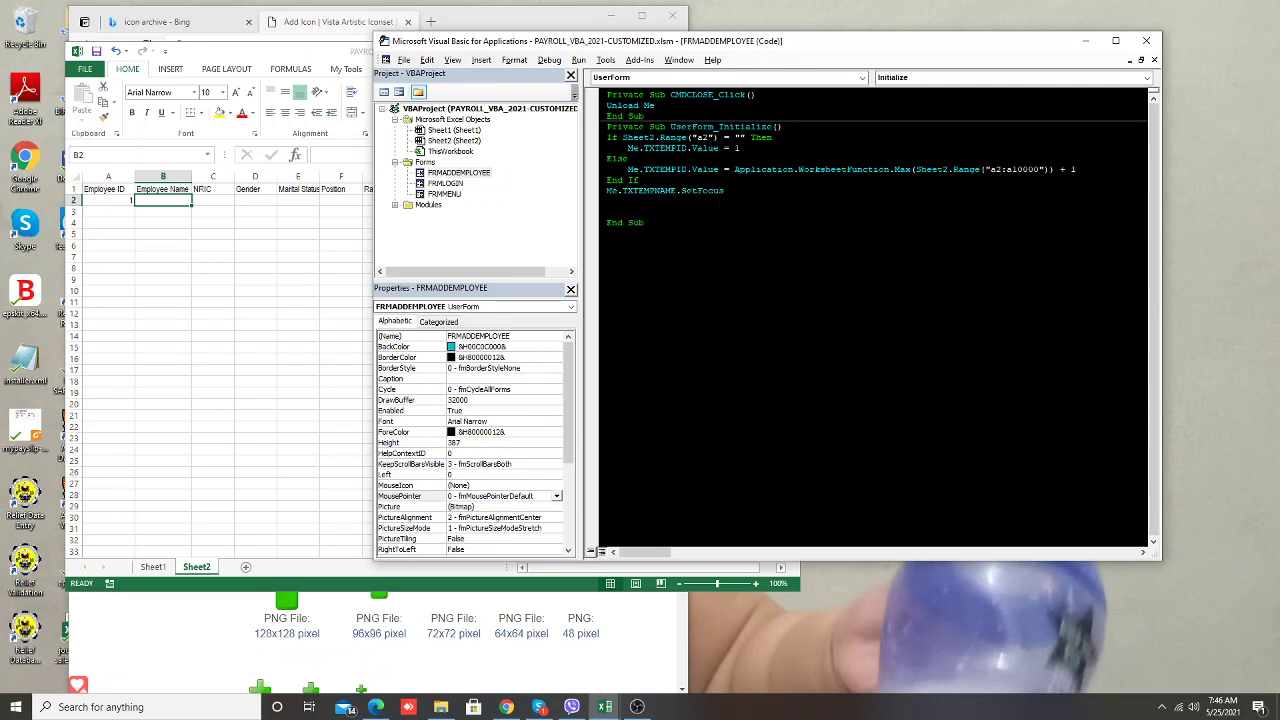
# Add Me.TXTEMPID.Locked = True to lock the Employee ID box
pyautogui.write('me.txte')
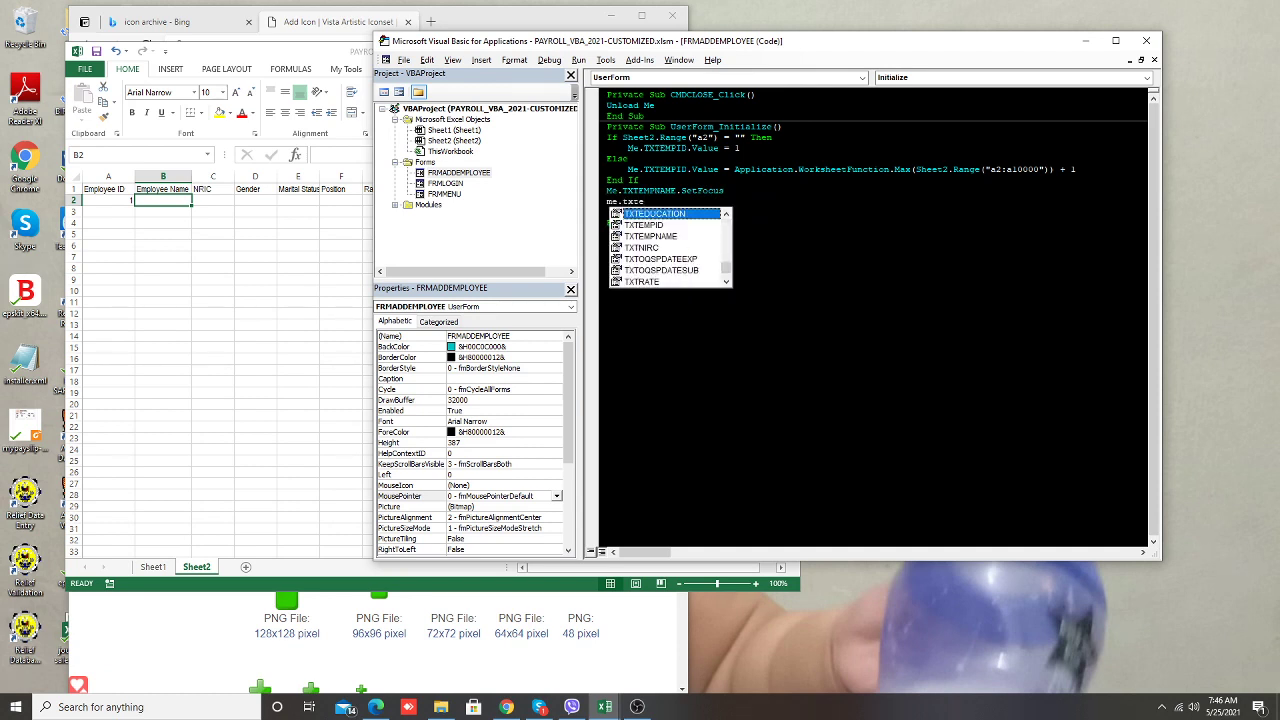
pyautogui.press('Down')
pyautogui.press('Tab')
pyautogui.write('.loc')
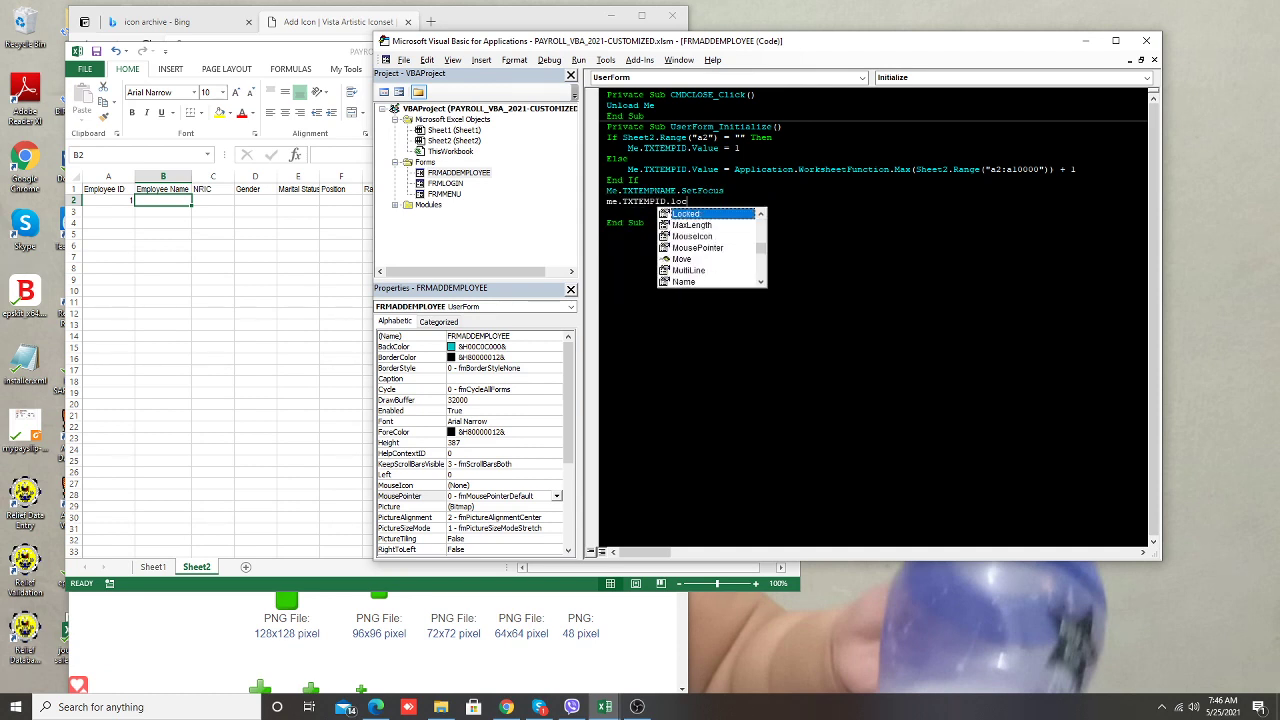
pyautogui.press('Tab')
pyautogui.write('=T')
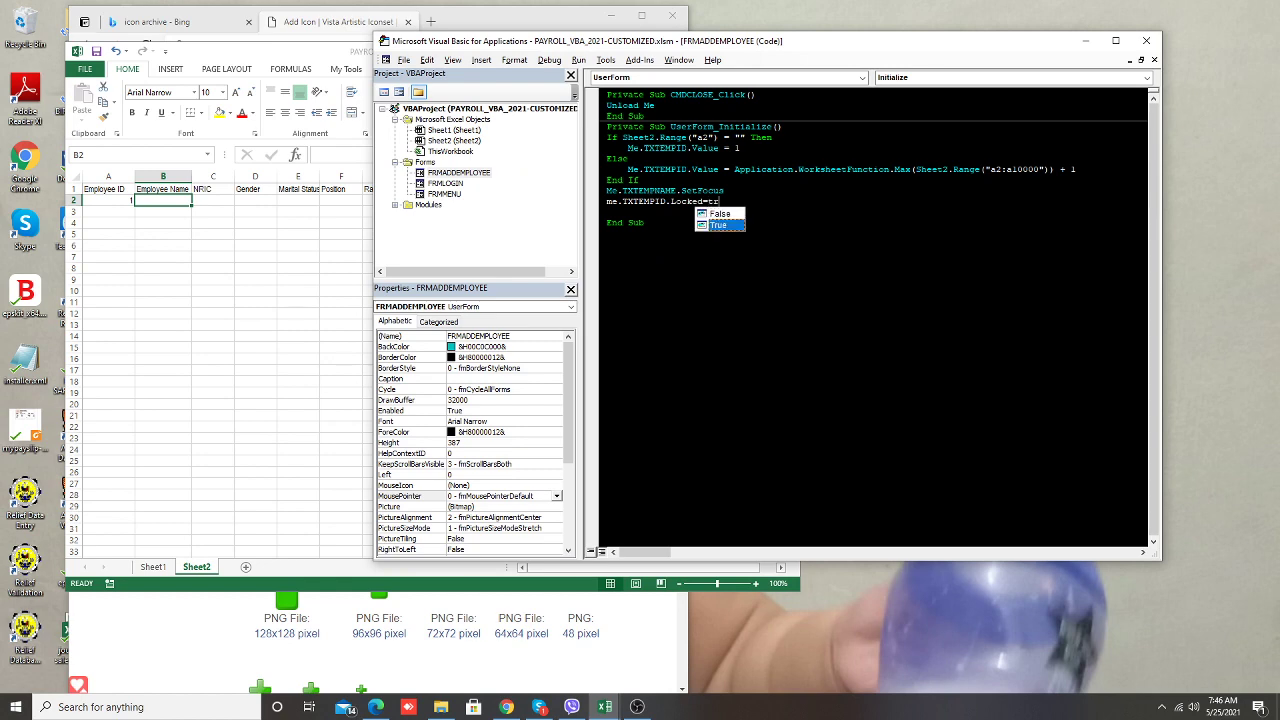
pyautogui.write('rue')
pyautogui.press('Return')
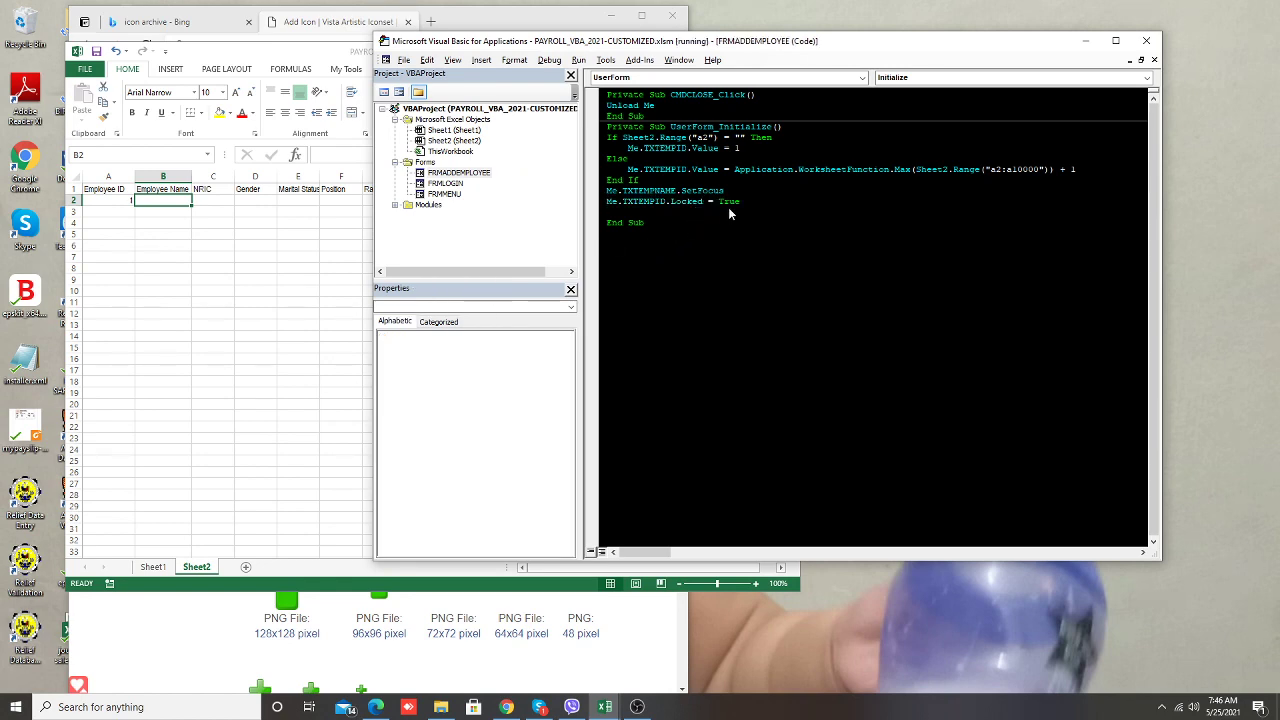
# Run the form and test typing in Employee Name, then close it
pyautogui.press('F5')
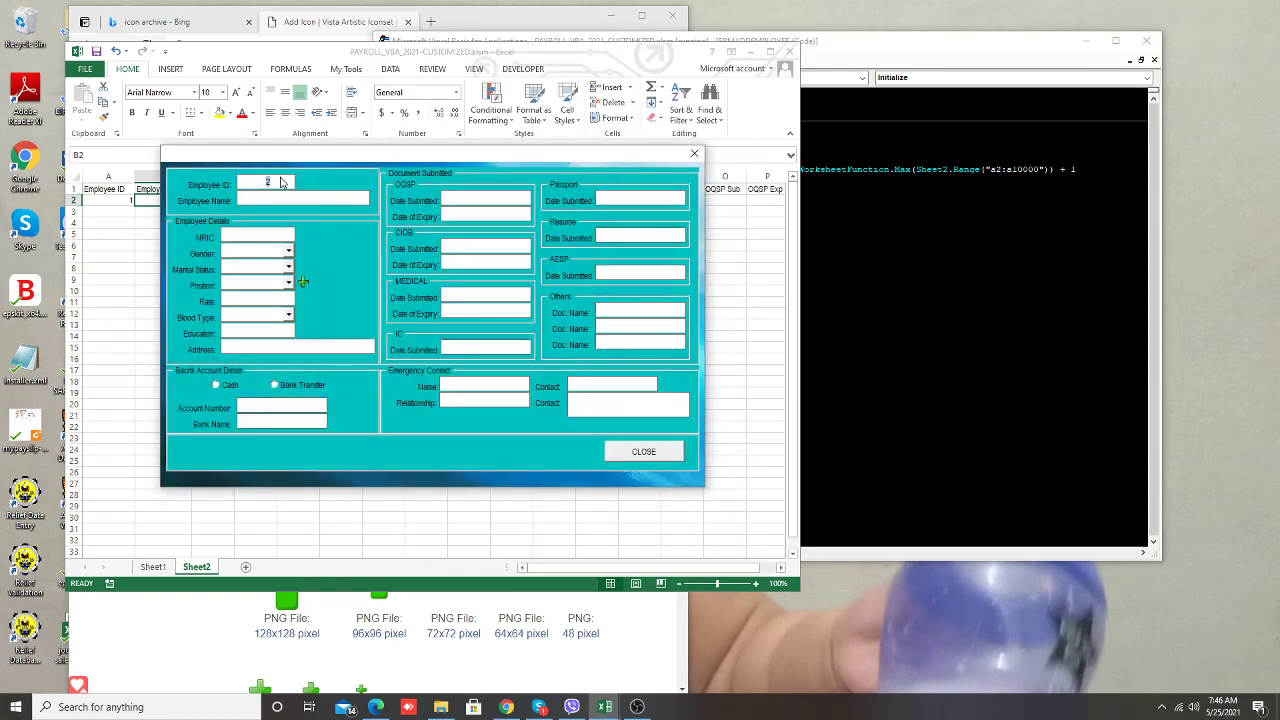
pyautogui.click(286, 199)
pyautogui.write('asd')
pyautogui.press('BackSpace')
pyautogui.press('BackSpace')
pyautogui.press('BackSpace')
pyautogui.click(694, 153)
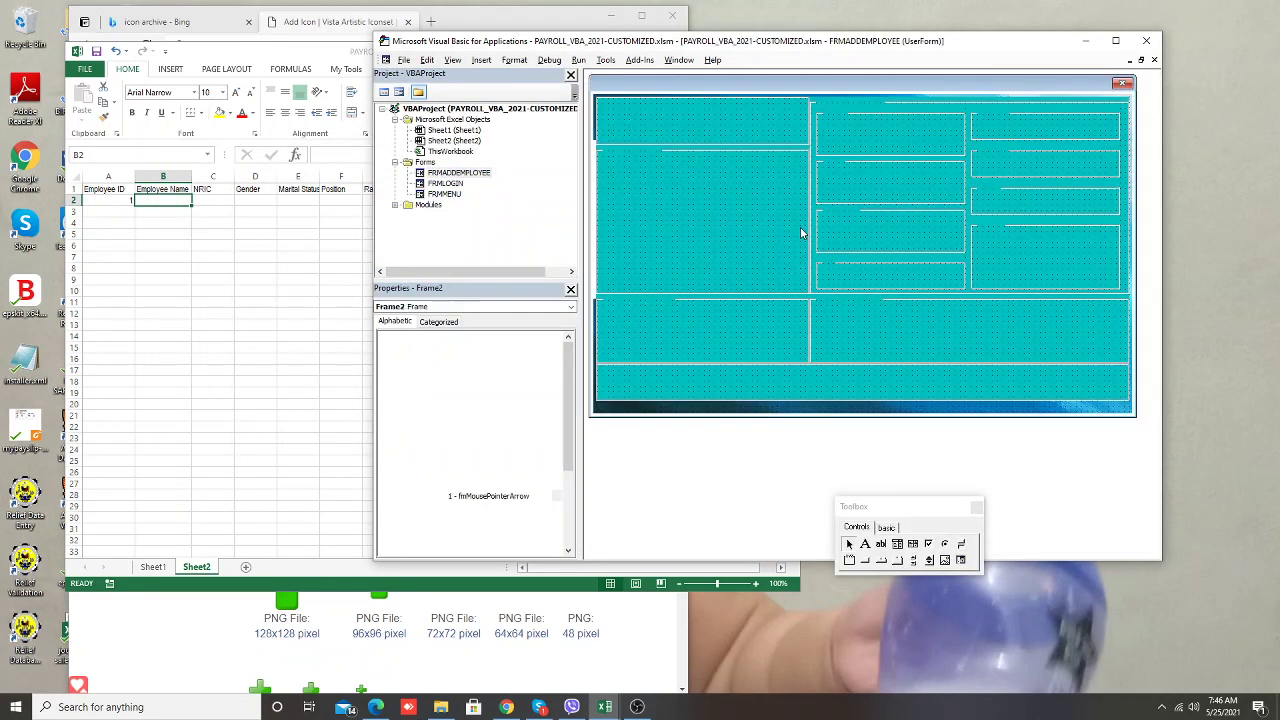
pyautogui.click(890, 412)
# Add Me.CBGENDER.AddItem "MALE" to the Initialize code
pyautogui.press('F7')
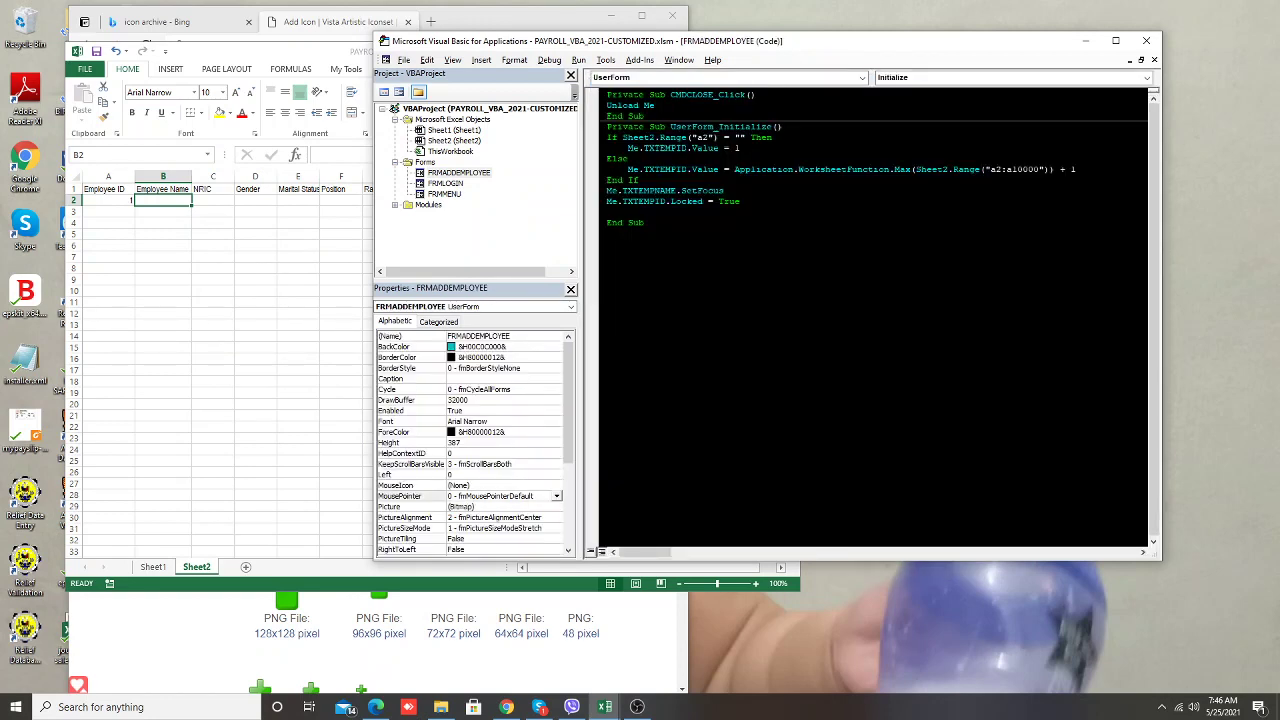
pyautogui.press('Return')
pyautogui.write('me.cbg')
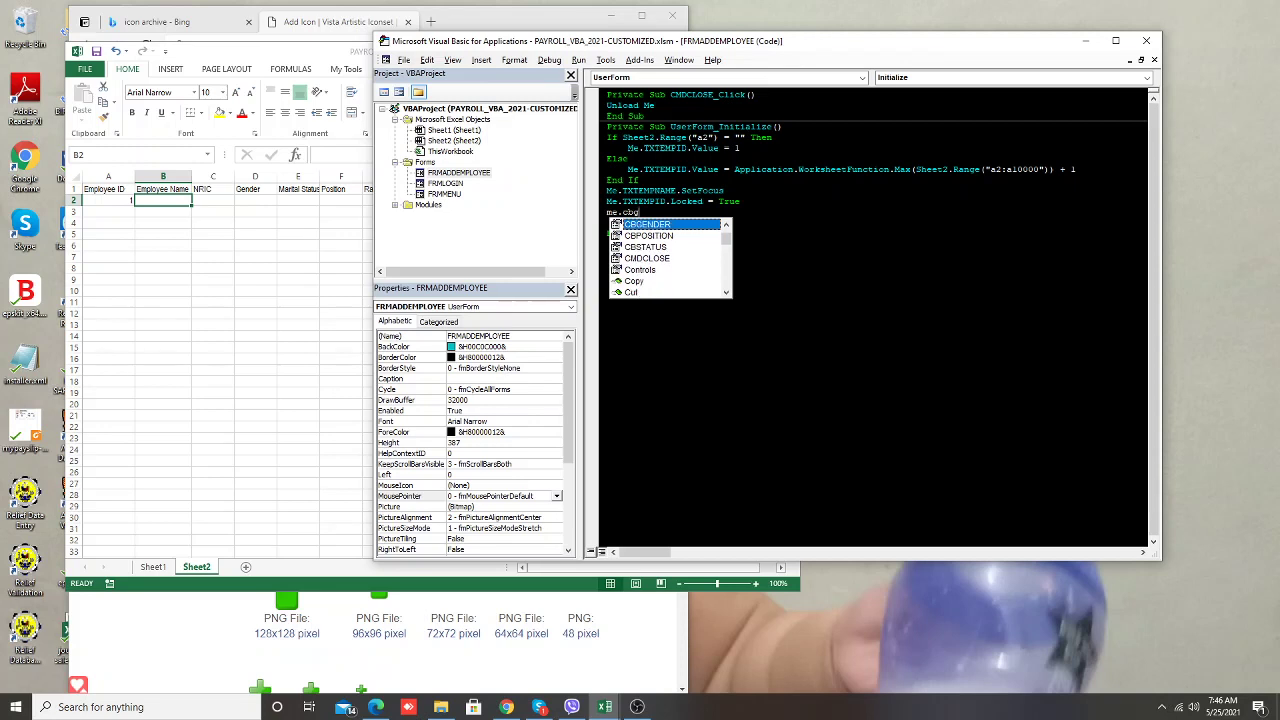
pyautogui.press('Tab')
pyautogui.write('.')
pyautogui.press('Tab')
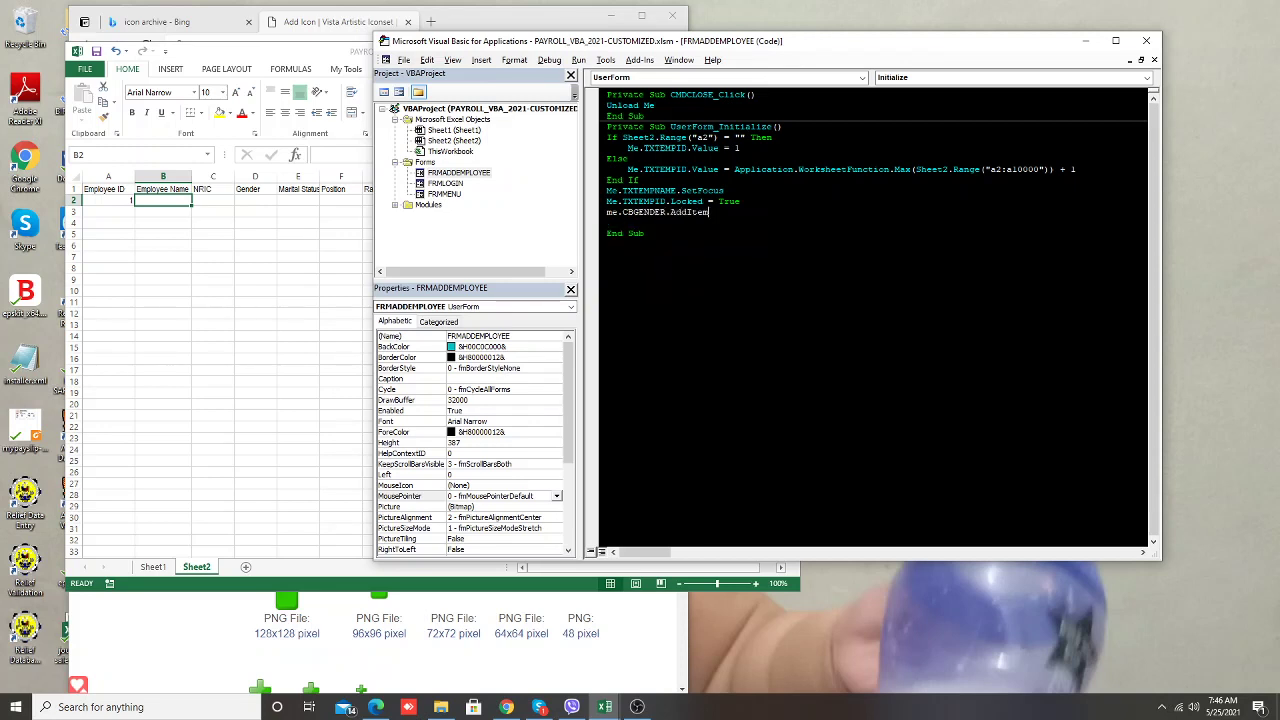
pyautogui.write('"')
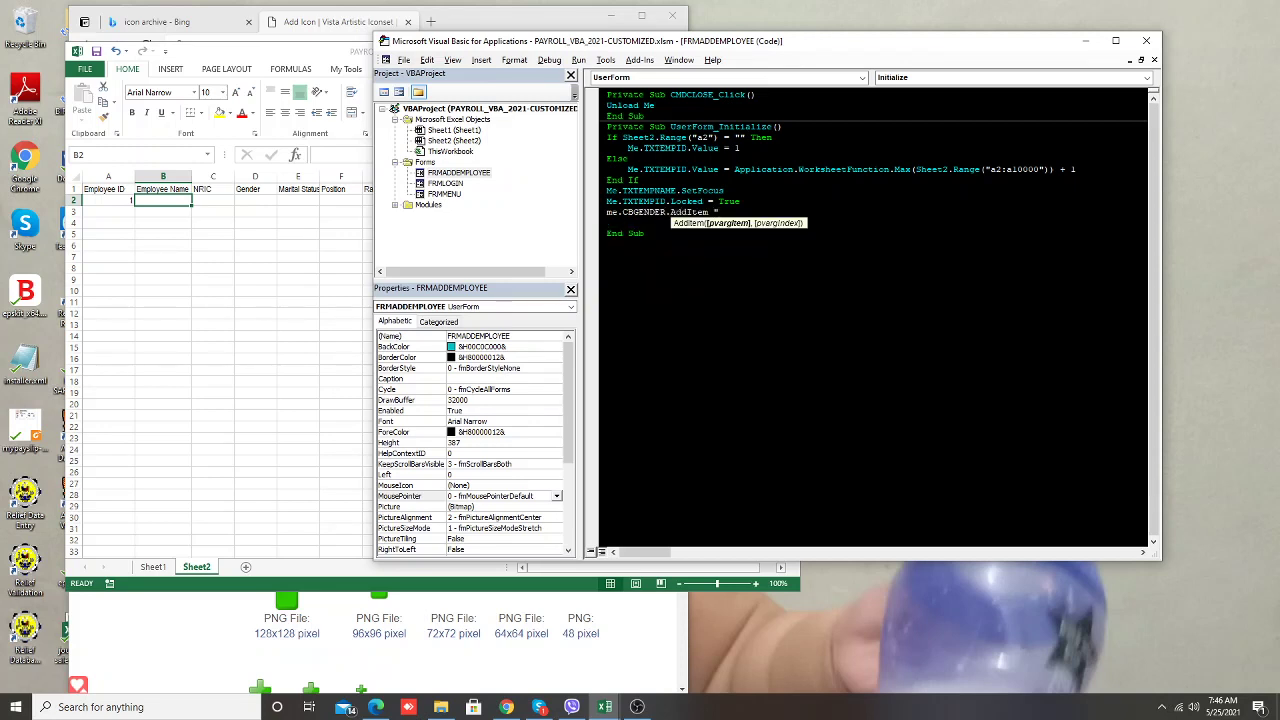
pyautogui.write('MALE"')
pyautogui.press('Return')
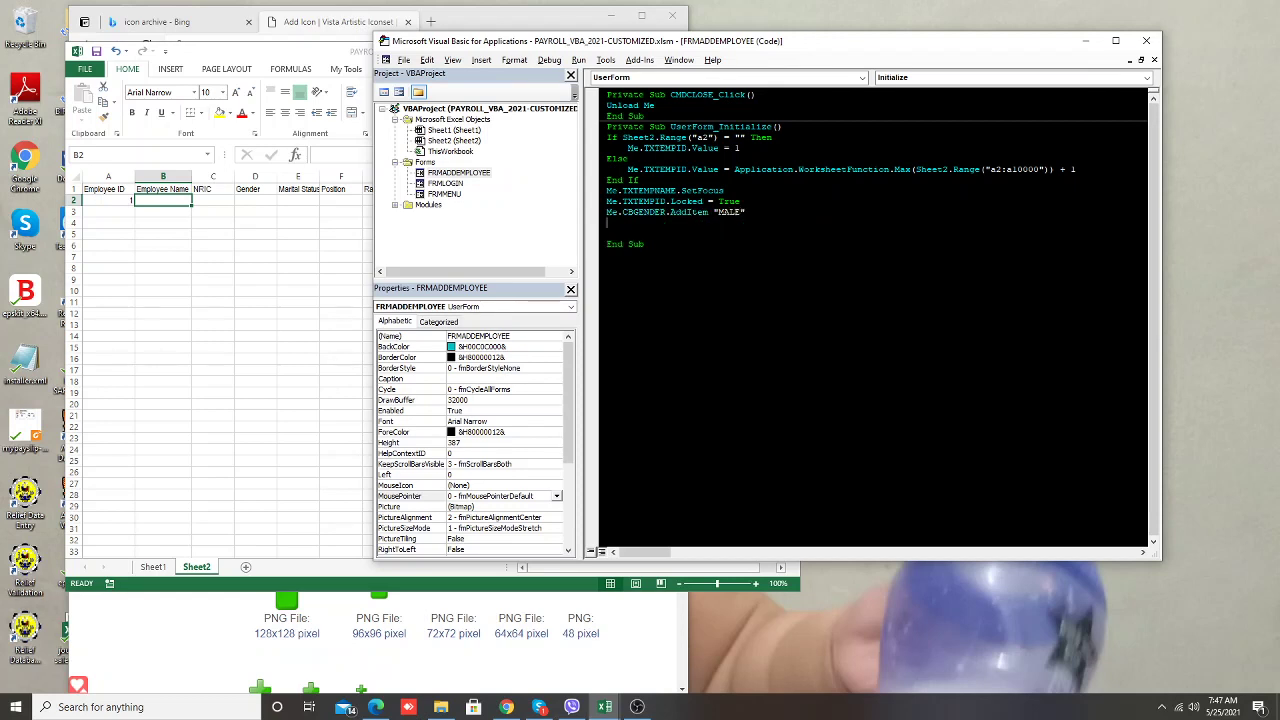
# Duplicate the MALE line and change it to add "FEMALE"
pyautogui.moveTo(746, 212); pyautogui.dragTo(603, 212)
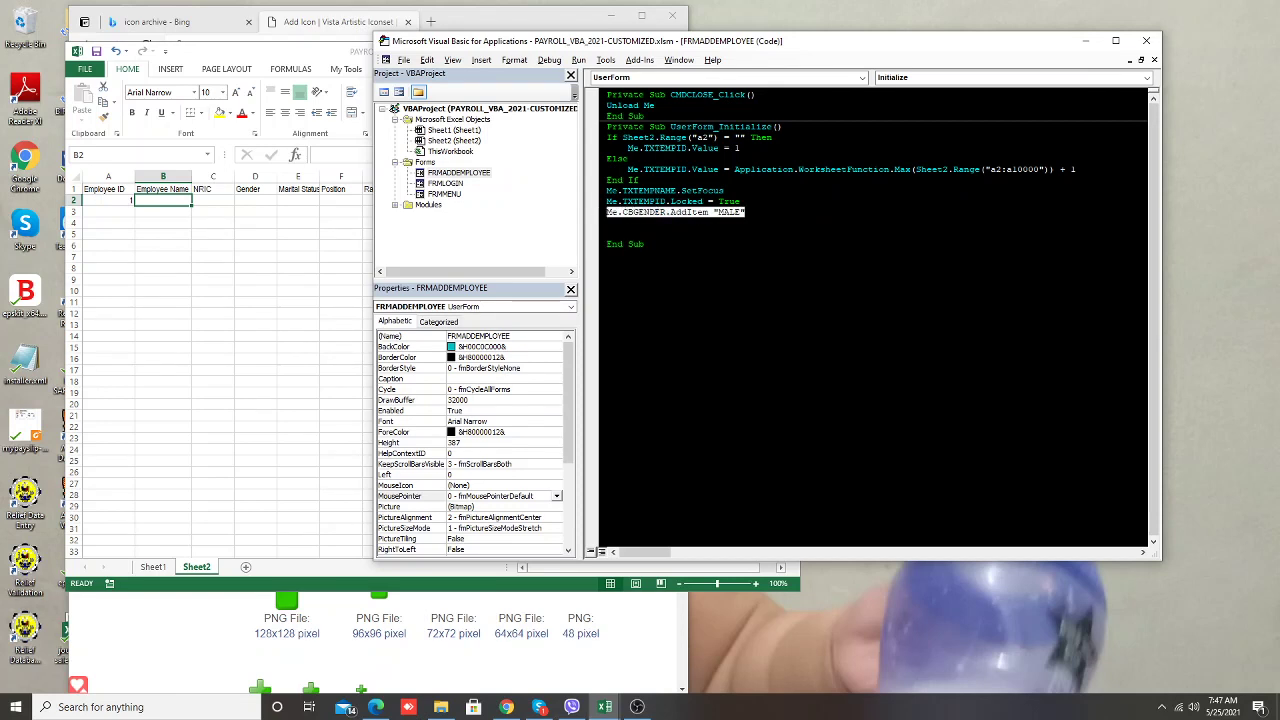
pyautogui.hotkey('ctrl', 'c')
pyautogui.press('Down')
pyautogui.hotkey('ctrl', 'v')
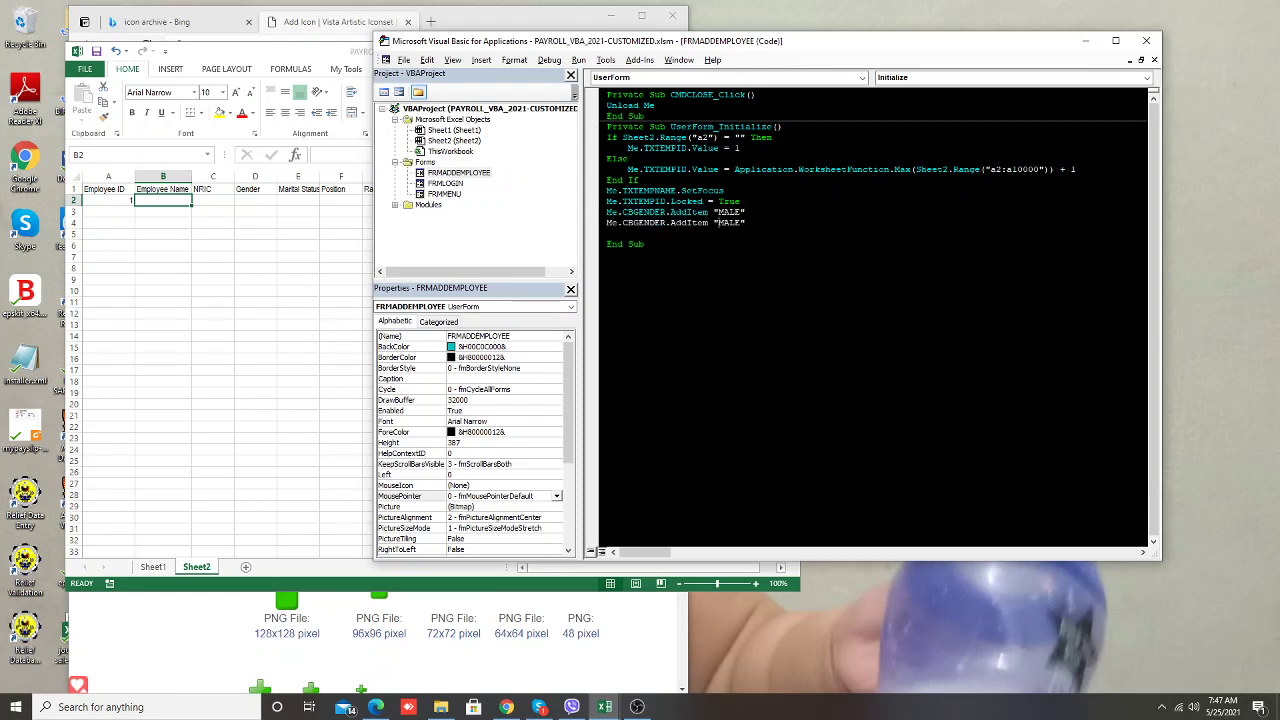
pyautogui.write('FE')
pyautogui.click(607, 254)
# Run the form and pick MALE from the Gender list to test it
pyautogui.press('F5')
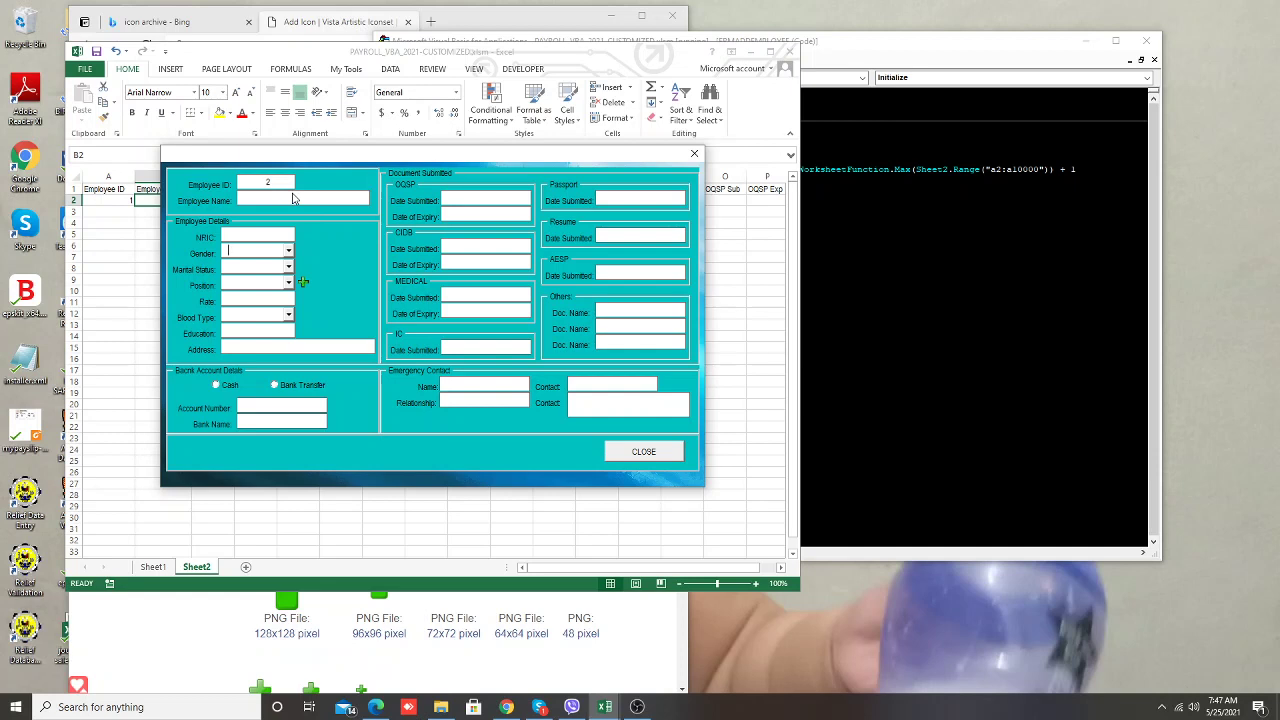
pyautogui.click(288, 251)
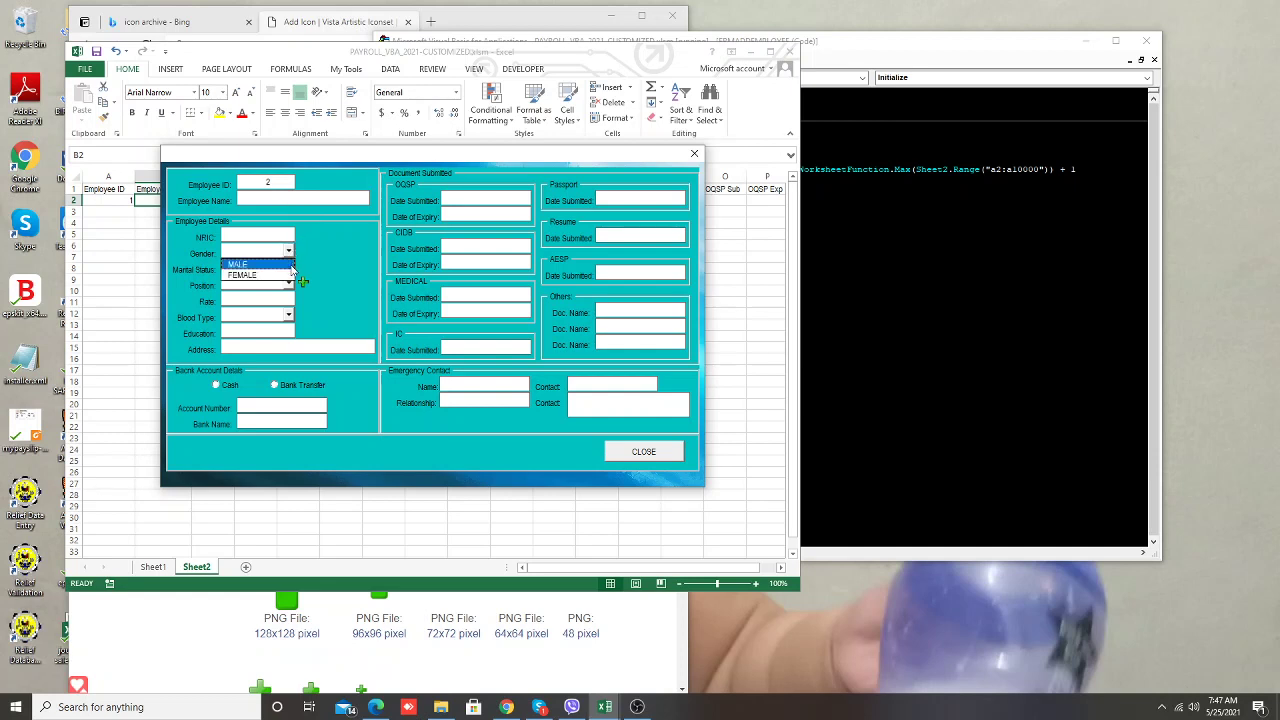
pyautogui.click(287, 261)
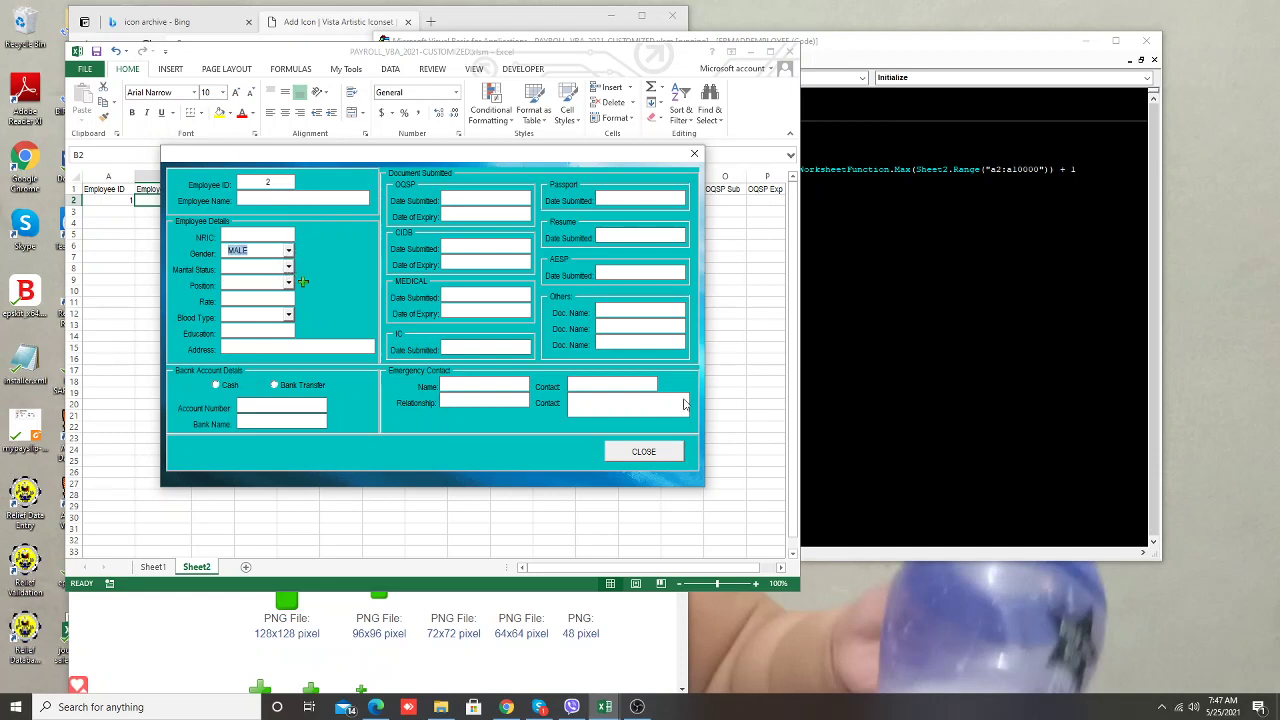
pyautogui.click(694, 153)
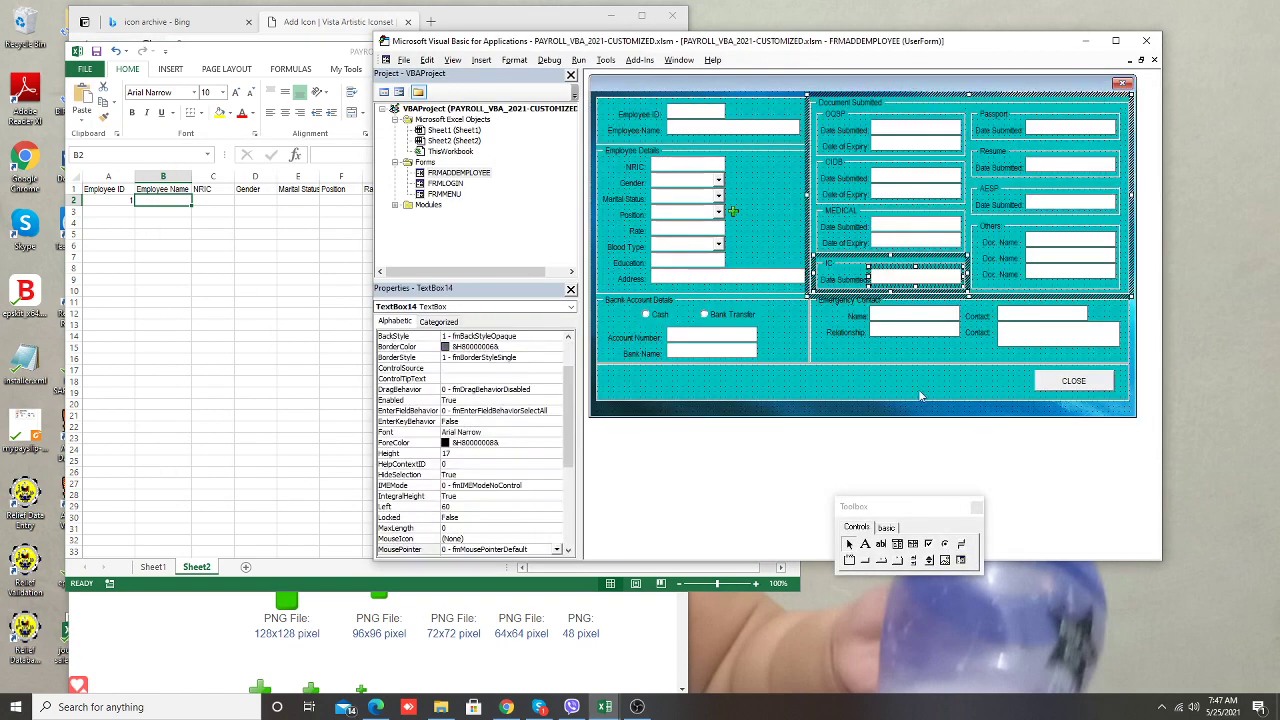
# Add a Me.CBGENDER = MALE line, try running the form, then stop it
pyautogui.press('F7')
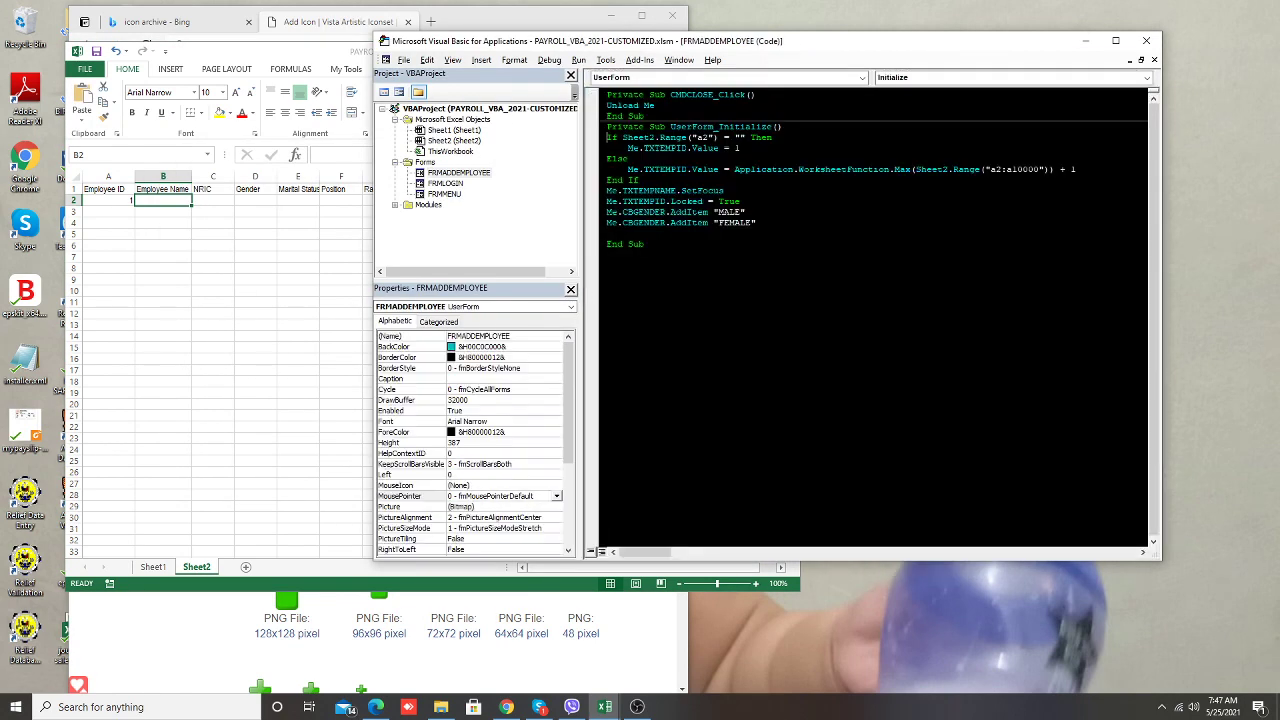
pyautogui.write('me.')
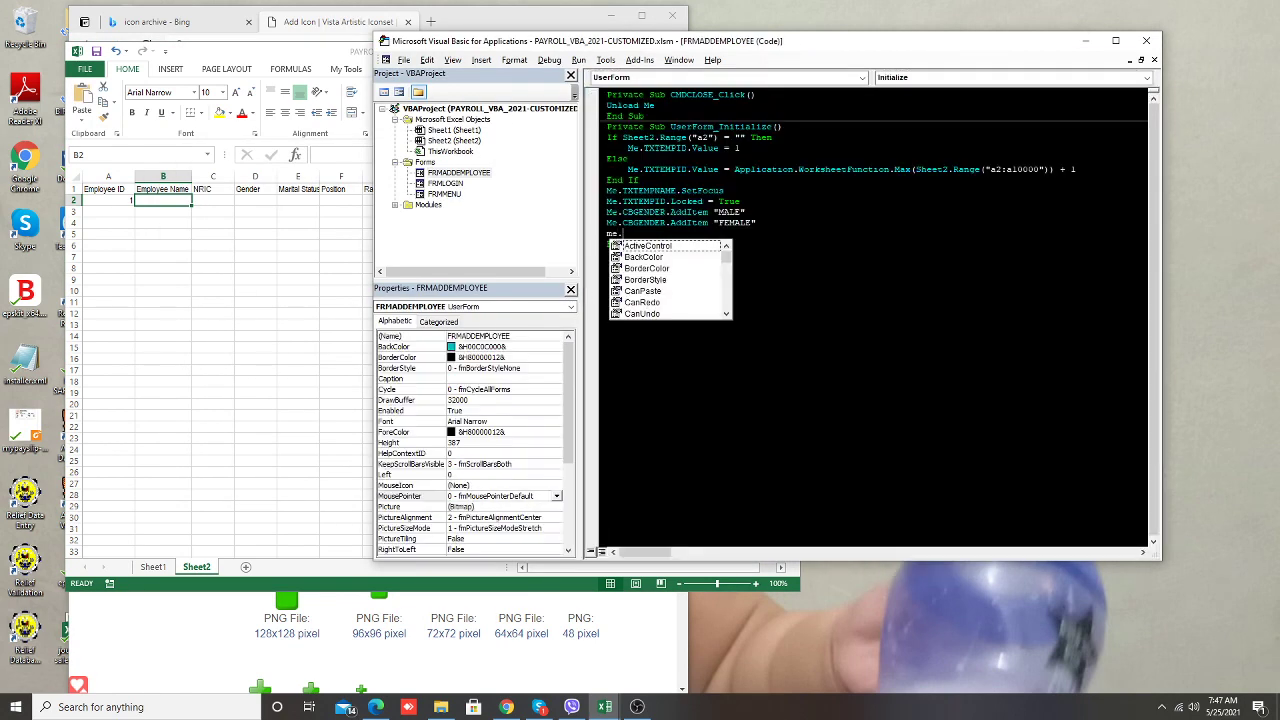
pyautogui.write('cbg')
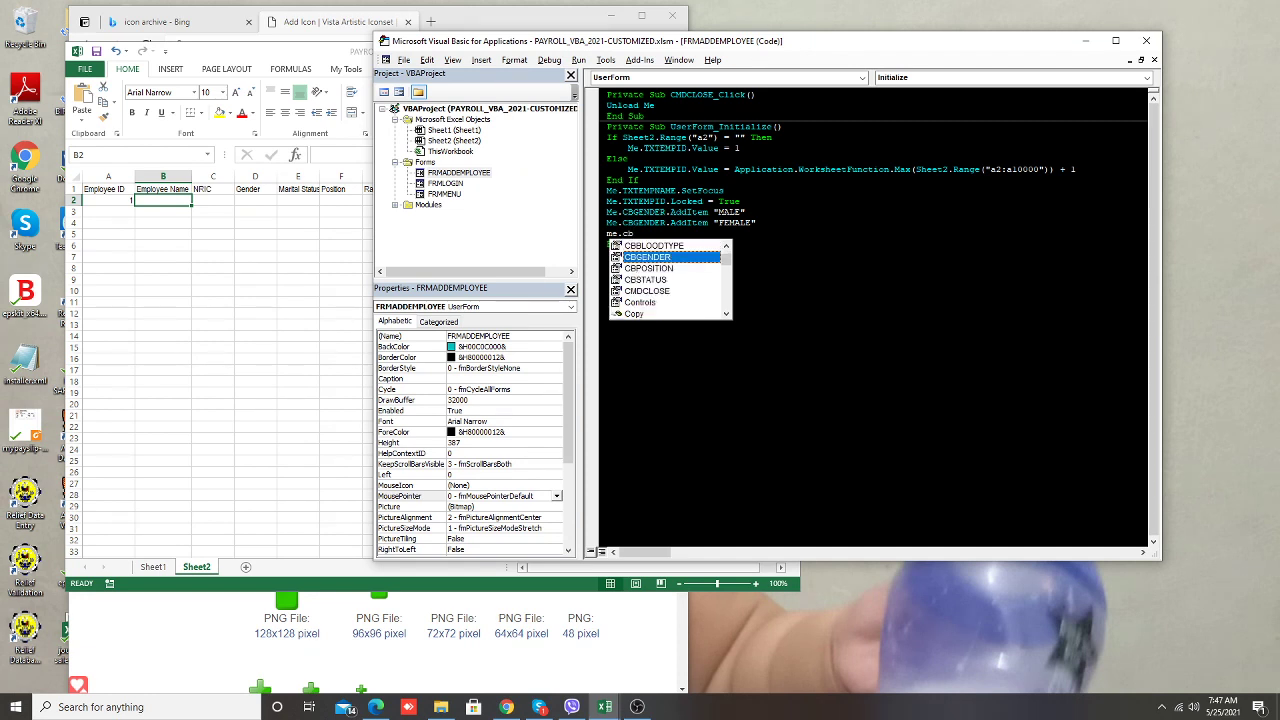
pyautogui.press('Tab')
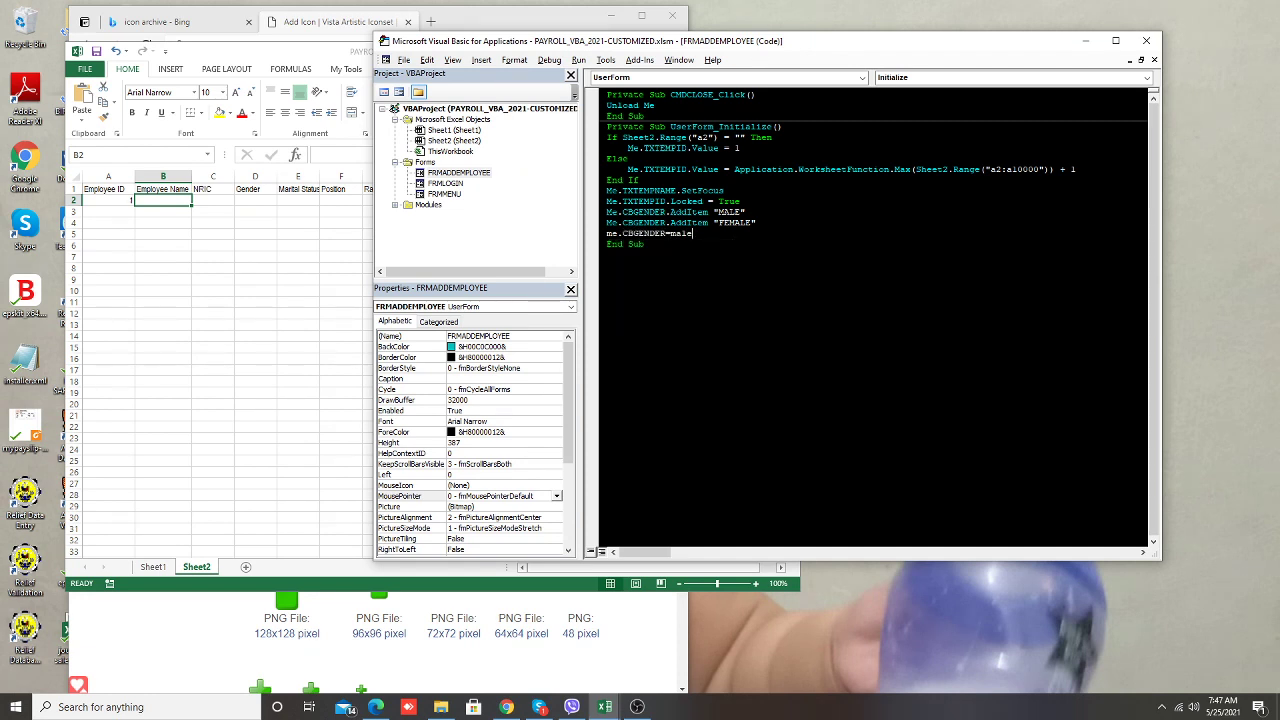
pyautogui.write('ALE')
pyautogui.press('Down')
pyautogui.press('F5')
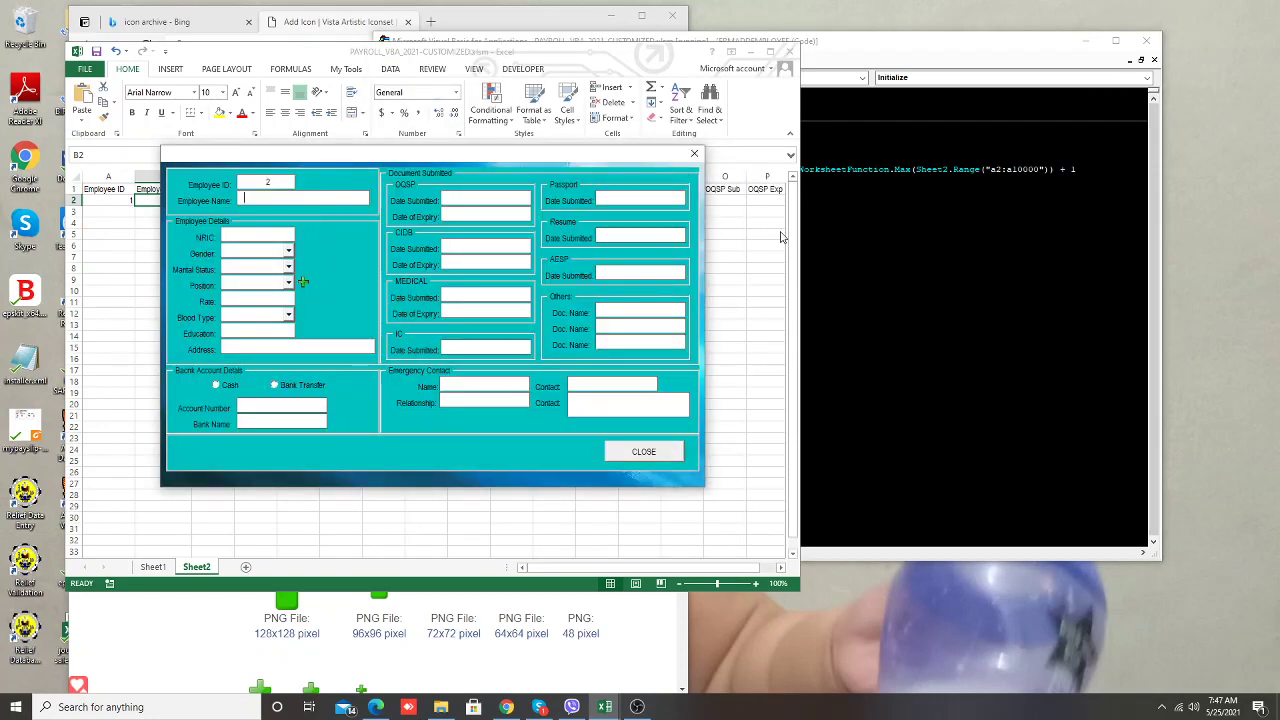
pyautogui.click(870, 240)
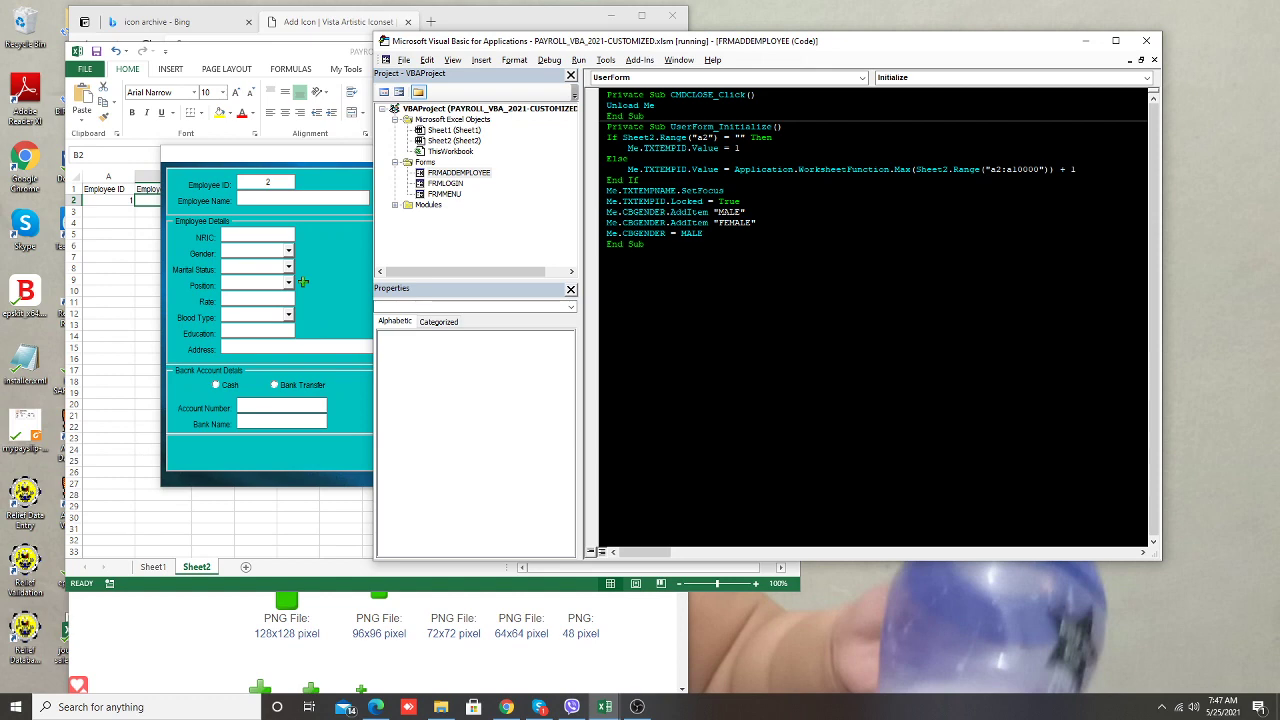
pyautogui.click(578, 59)
pyautogui.click(605, 110)
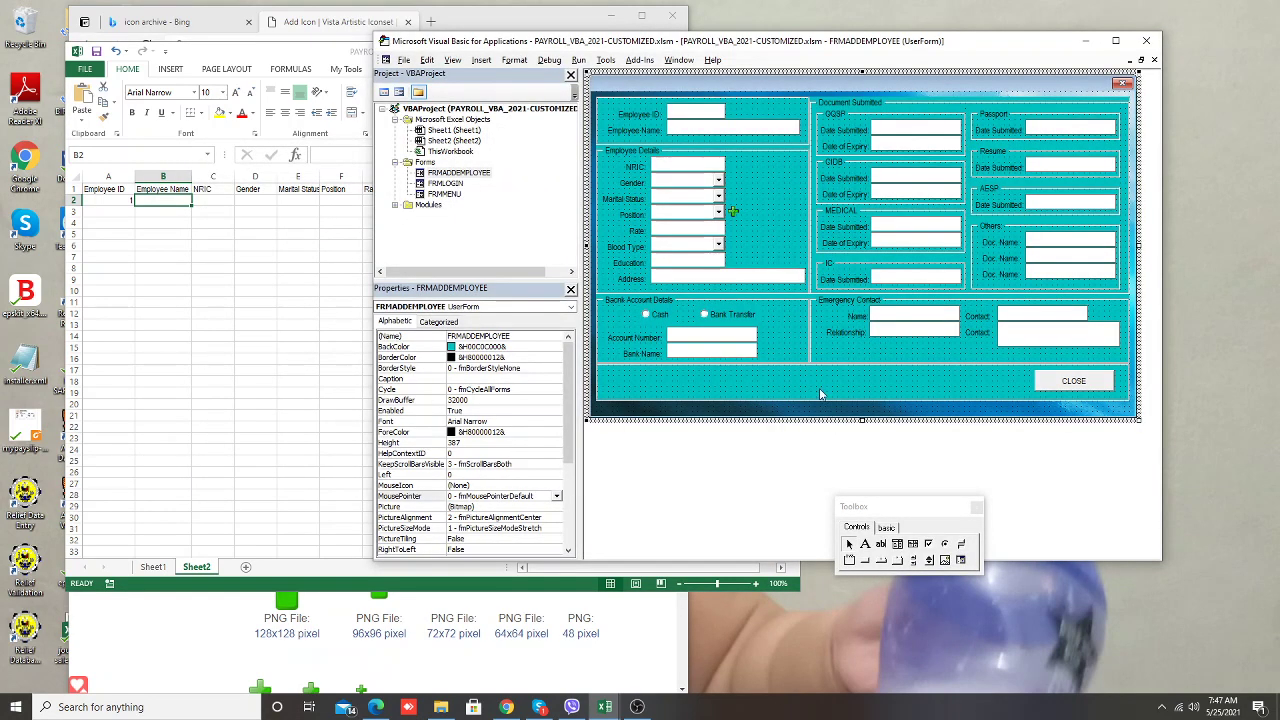
# Add the missing quote around "MALE" and rerun the form, which opens with Gender MALE
pyautogui.press('F7')
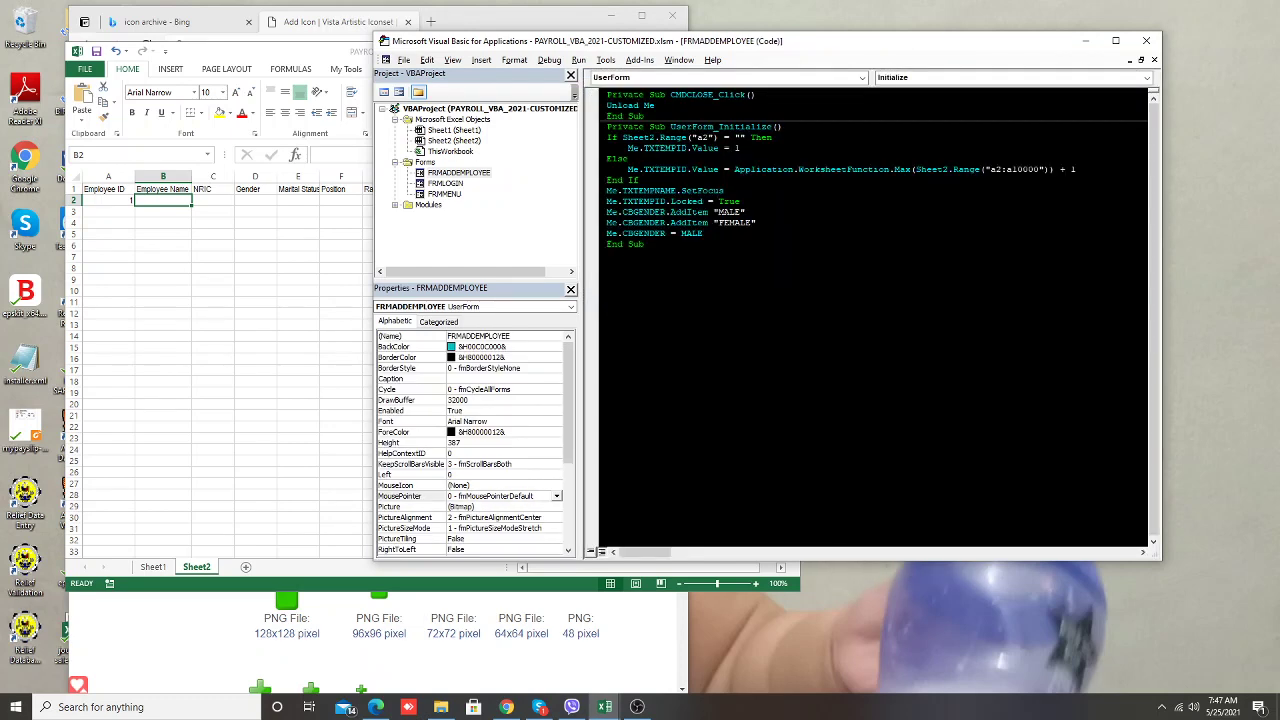
pyautogui.click(684, 233)
pyautogui.write('"')
pyautogui.press('F5')
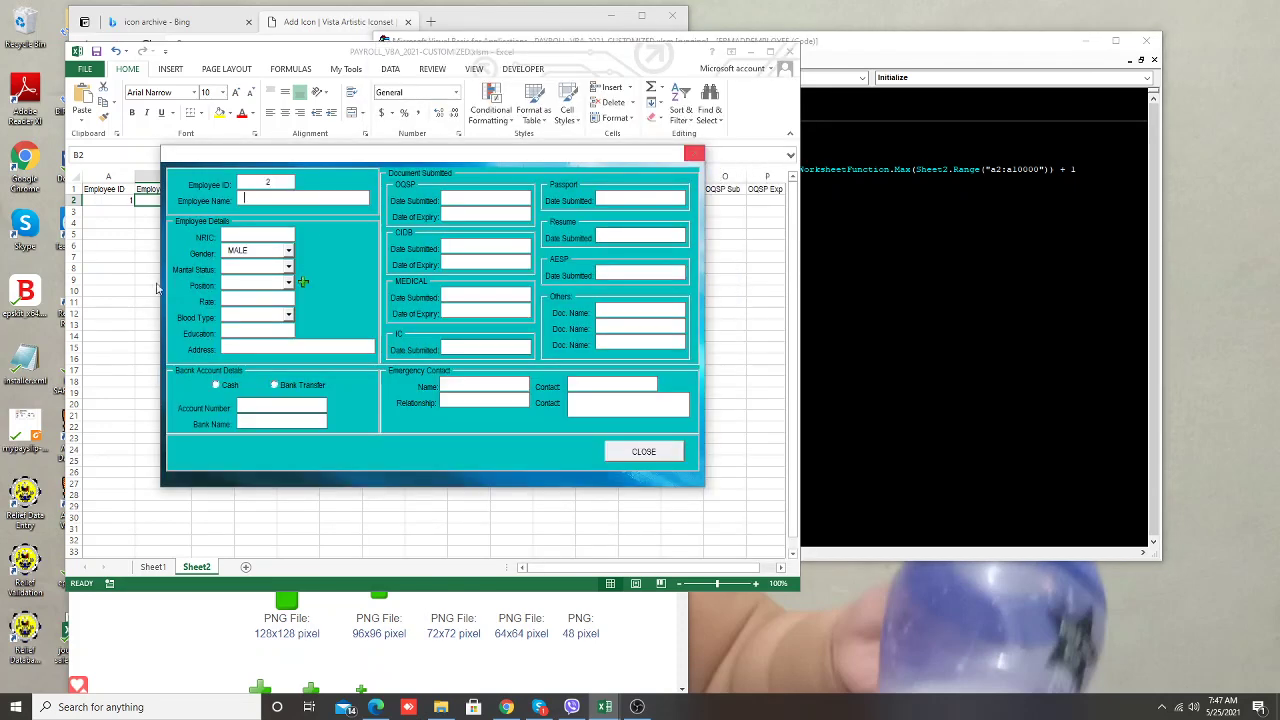
pyautogui.click(694, 153)
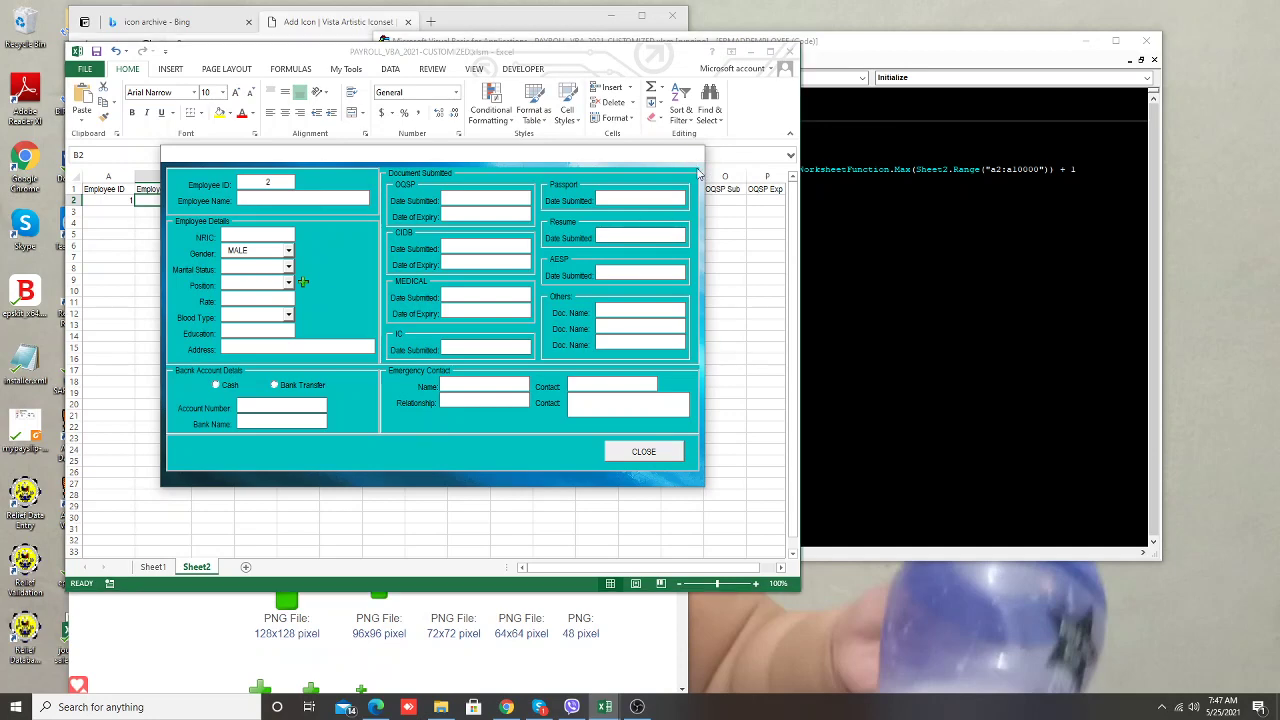
# Insert blank lines to separate the gender code from the TXTEMPID.Locked line
pyautogui.press('F7')
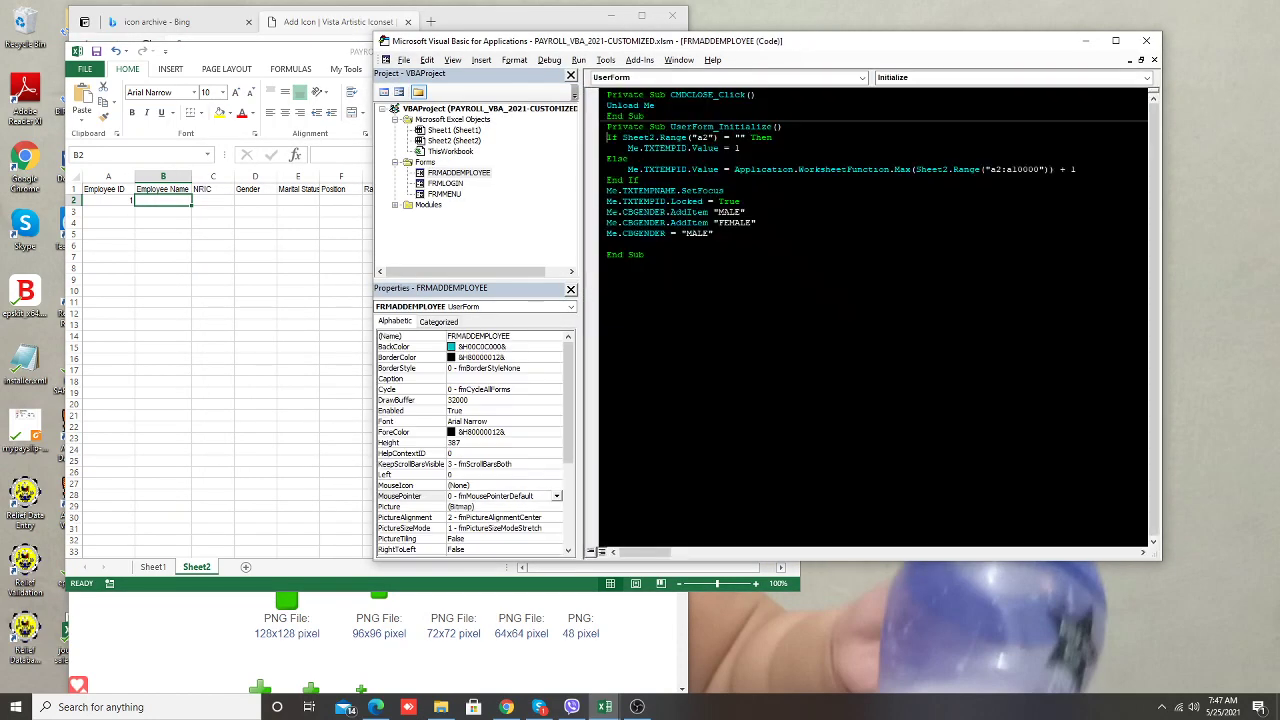
pyautogui.press('Return')
pyautogui.press('Return')
pyautogui.click(742, 201)
pyautogui.press('Return')
pyautogui.press('Return')
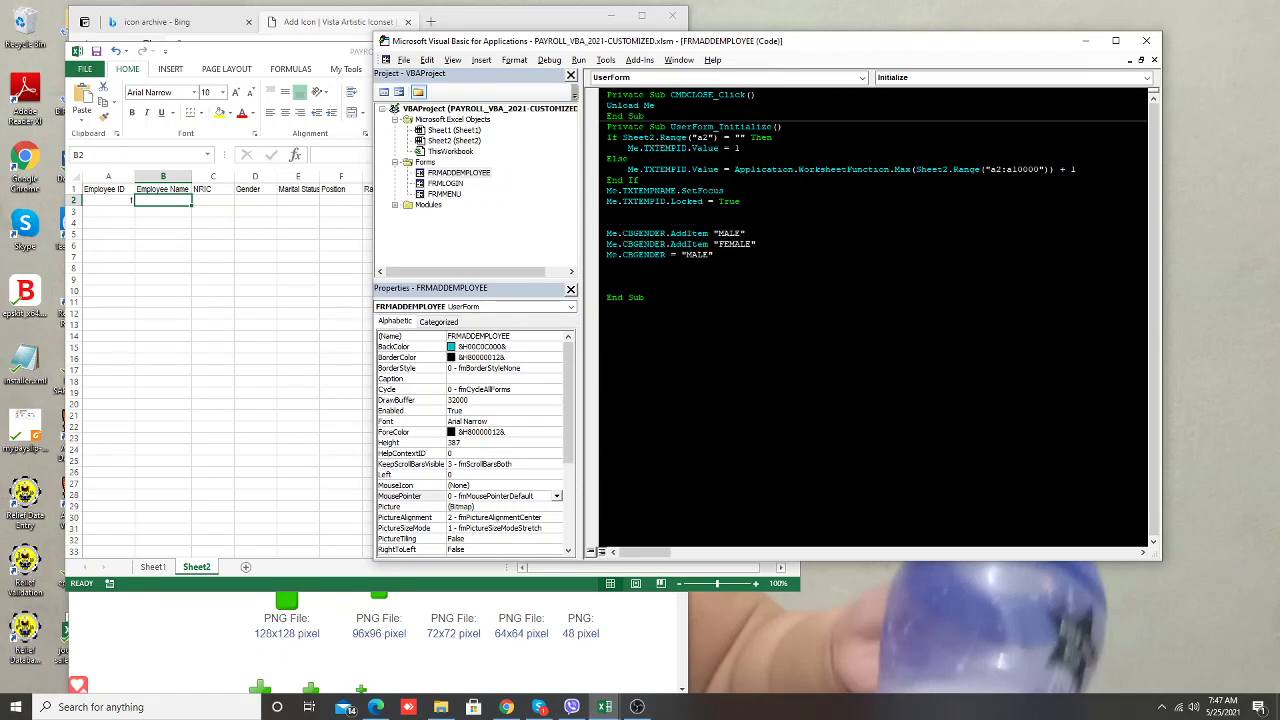
# Add the 'SET MARITAL STATUS comment and a Me.CBSTATUS.AddItem "SINGLE" line
pyautogui.write("'SET")
pyautogui.write('ENDER')
pyautogui.write('MARI')
pyautogui.write('TAL STATUS')
pyautogui.press('Return')
pyautogui.press('Return')
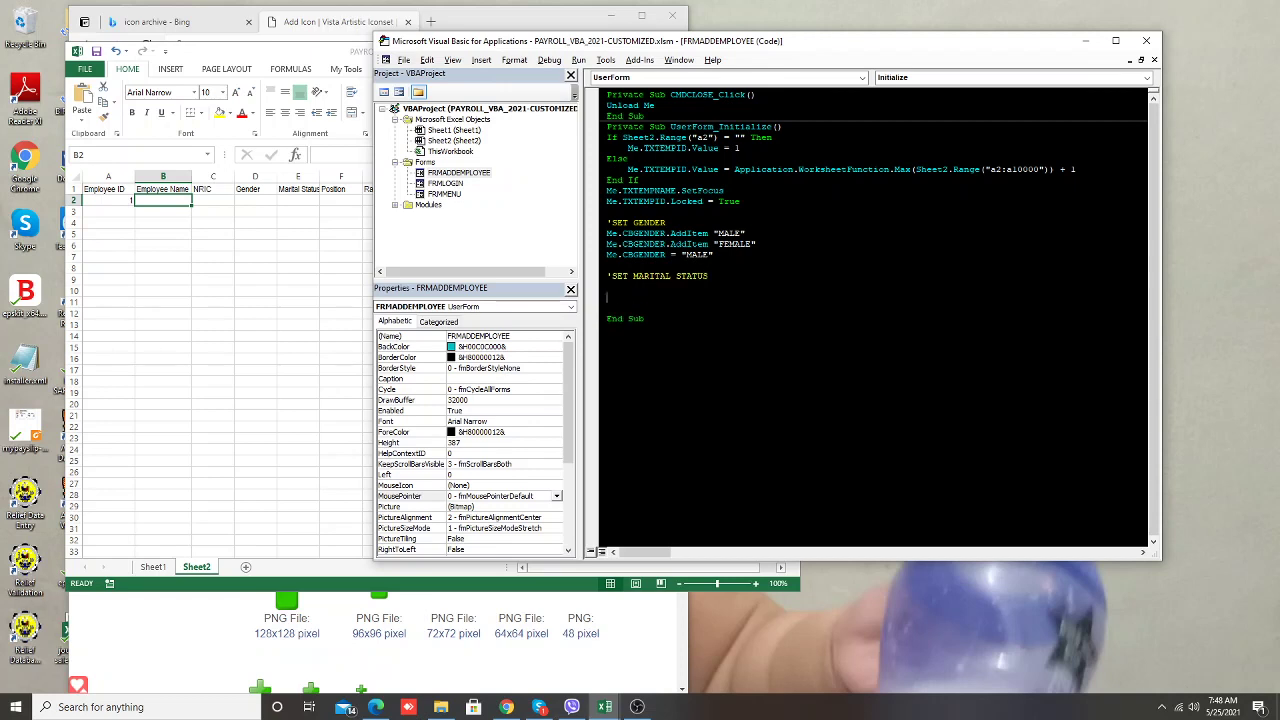
pyautogui.write('ME.')
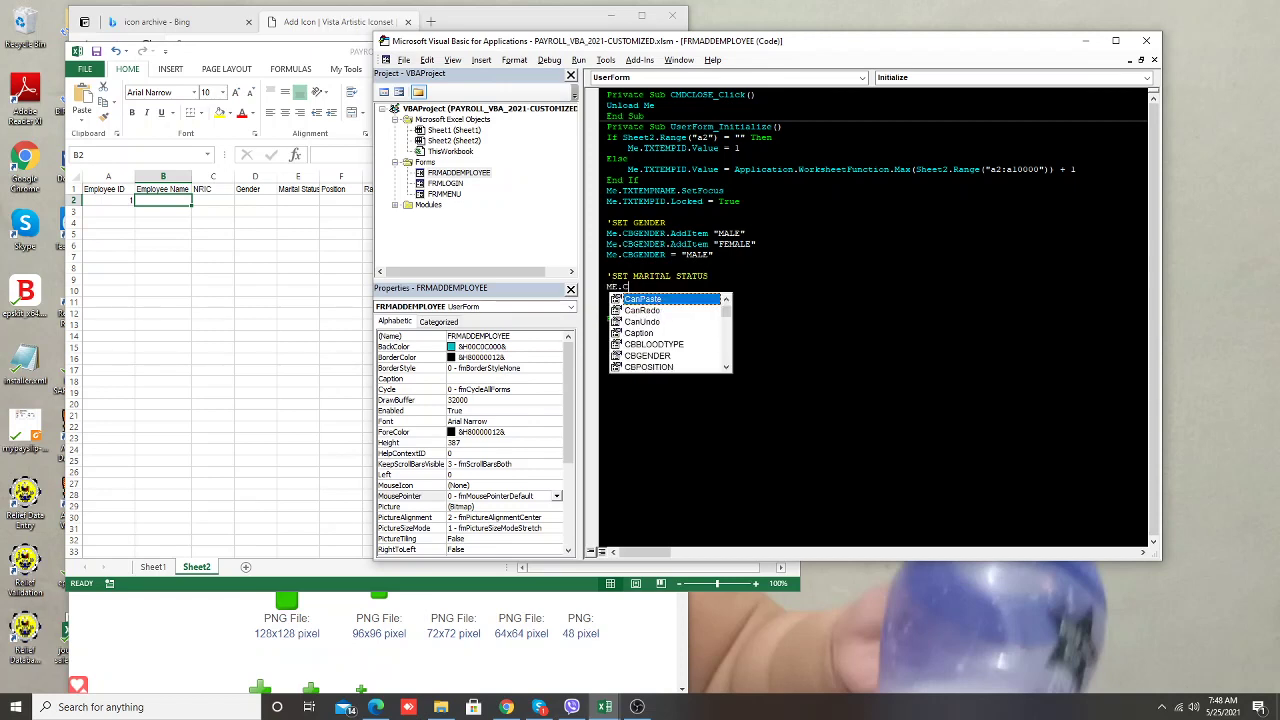
pyautogui.write('CBMAR')
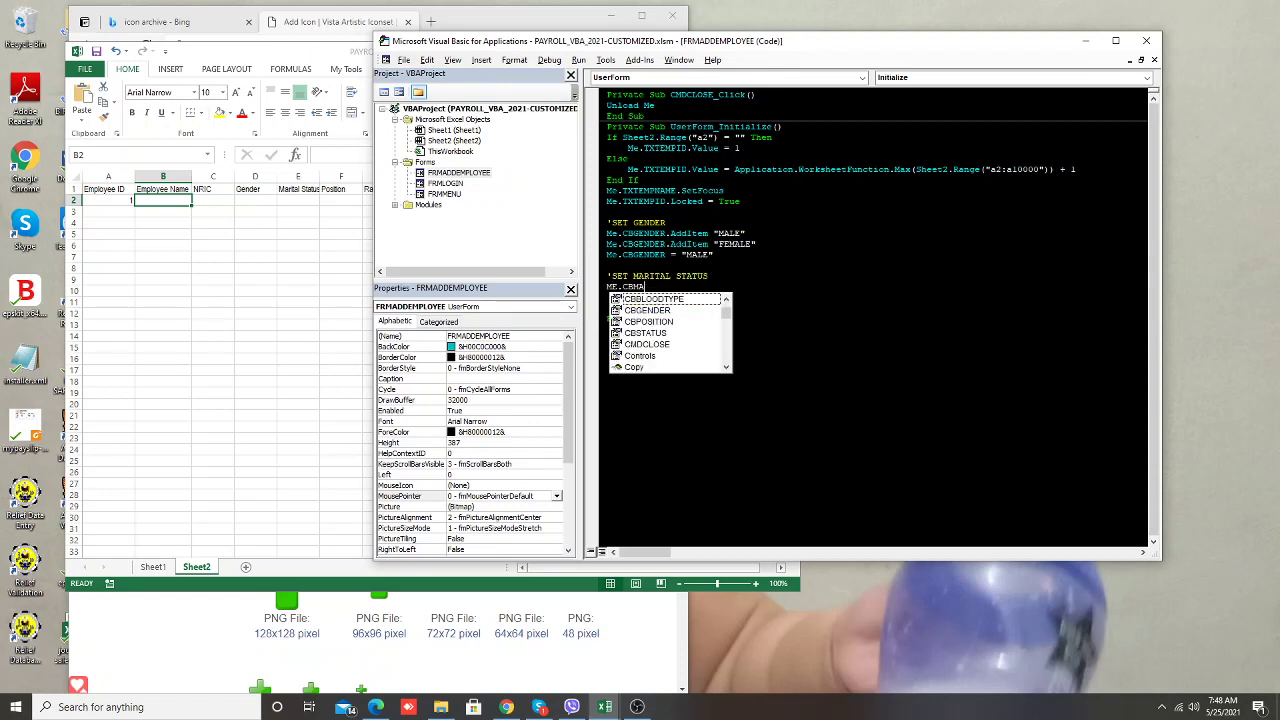
pyautogui.press('BackSpace')
pyautogui.press('Down')
pyautogui.press('Down')
pyautogui.press('Down')
pyautogui.press('Tab')
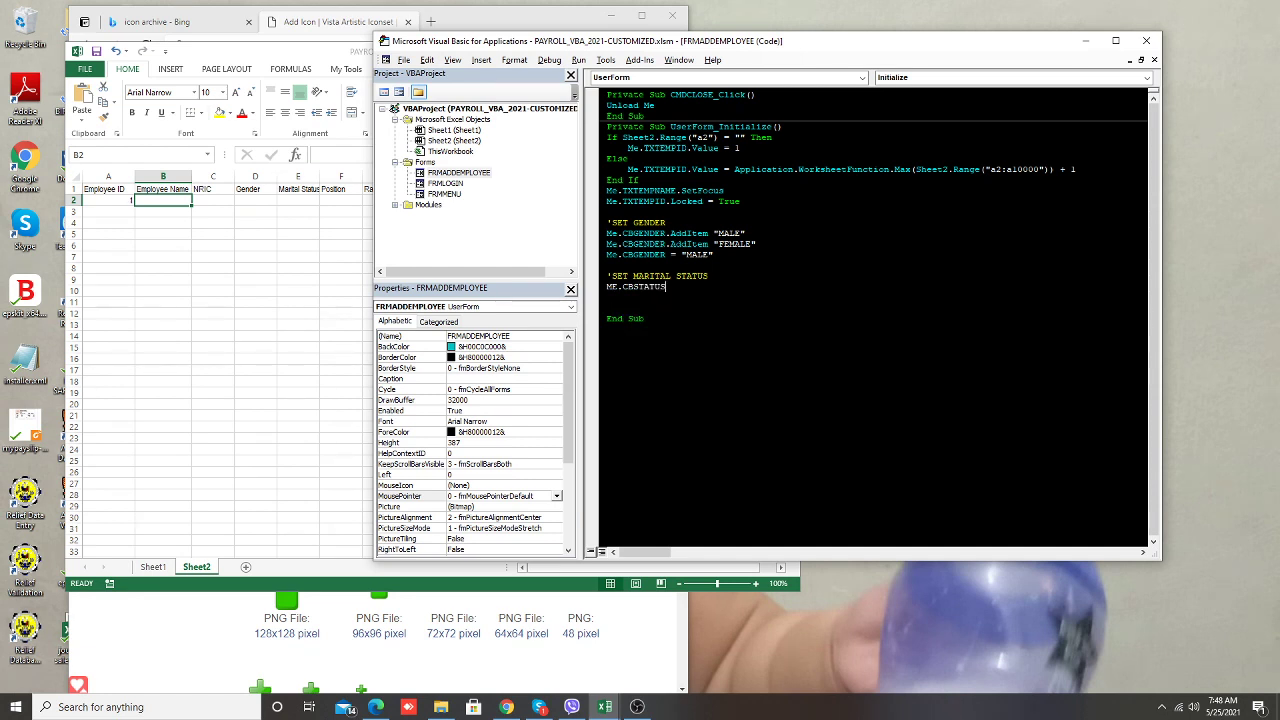
pyautogui.write('.a')
pyautogui.press('Tab')
pyautogui.write('"SIN')
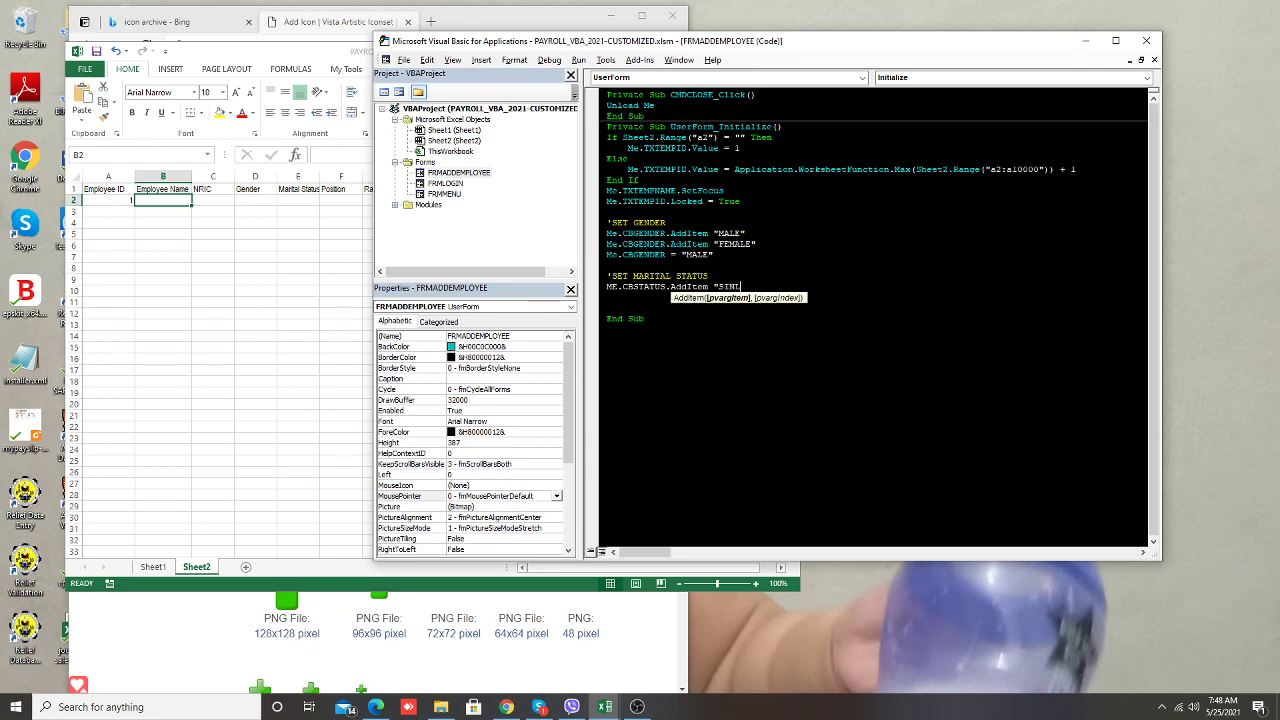
pyautogui.write('GLE')
pyautogui.press('Return')
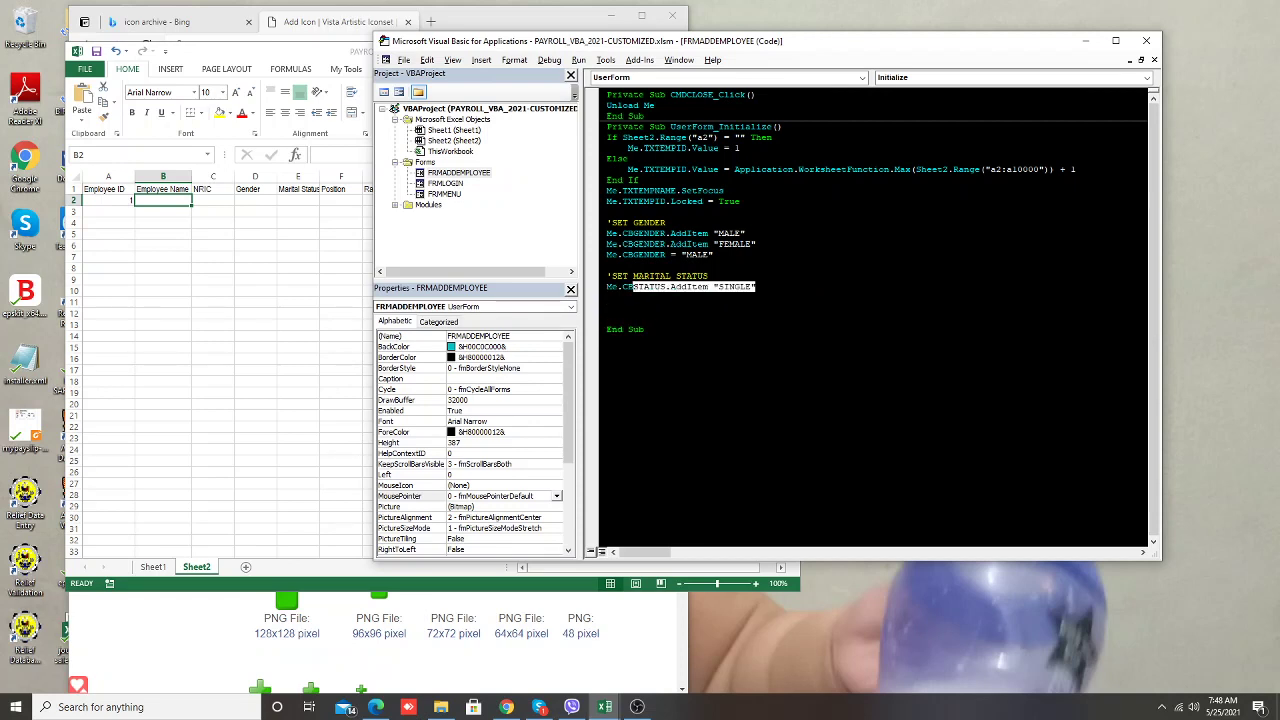
# Duplicate the SINGLE AddItem line three times below it
pyautogui.moveTo(757, 287); pyautogui.dragTo(606, 287)
pyautogui.hotkey('ctrl', 'c')
pyautogui.click(607, 308)
pyautogui.hotkey('ctrl', 'v')
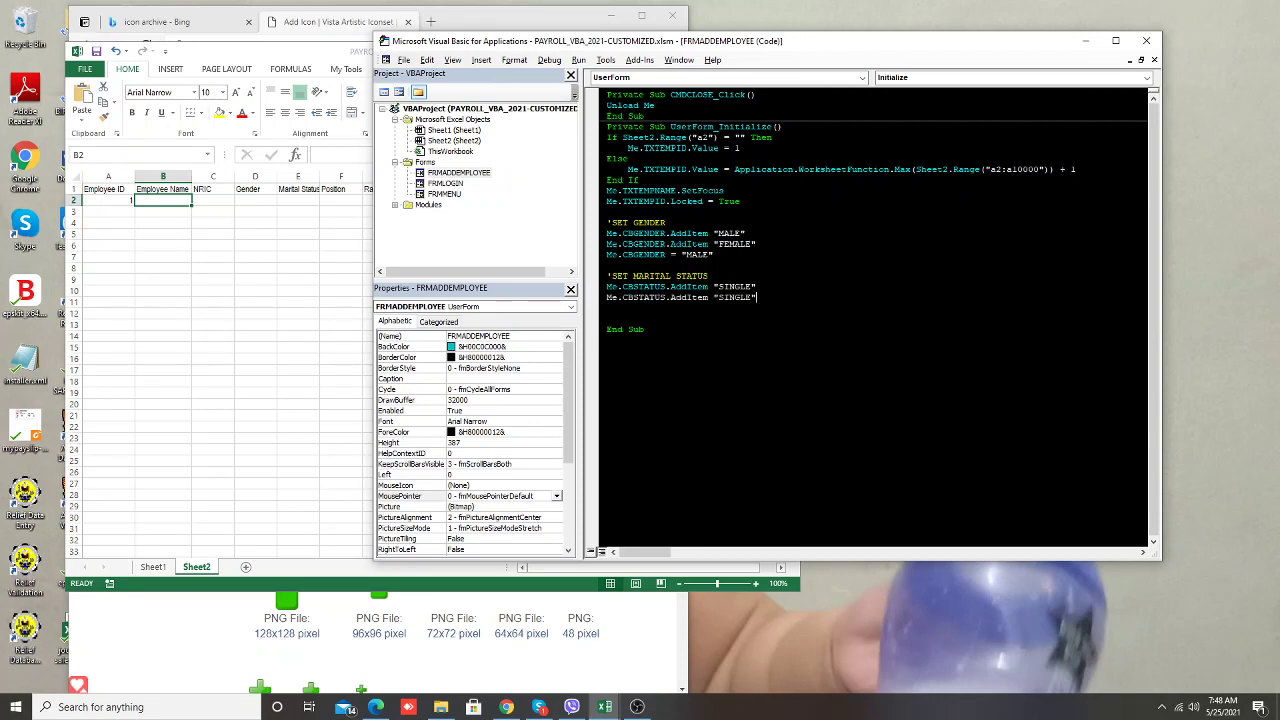
pyautogui.press('Return')
pyautogui.hotkey('ctrl', 'v')
pyautogui.press('Return')
pyautogui.hotkey('ctrl', 'v')
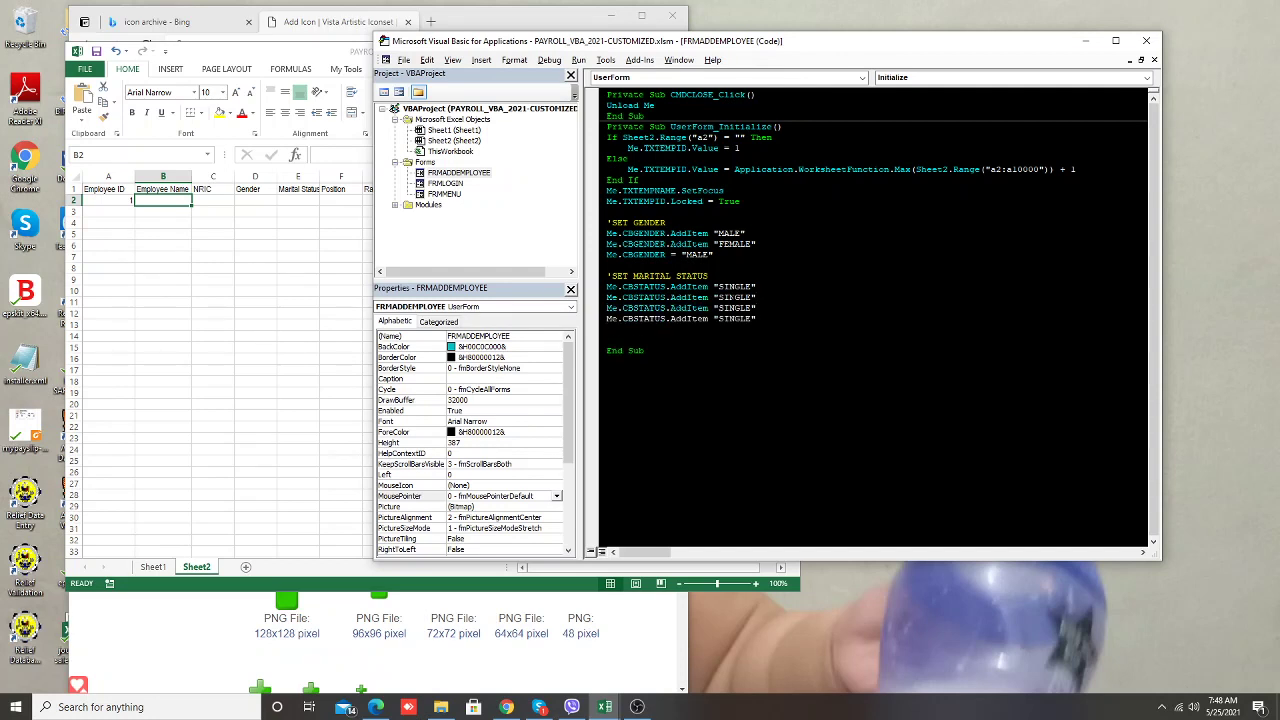
# Change the copied items to MARRIED, SEPARATED and WIDOW
pyautogui.doubleClick(733, 297)
pyautogui.write('m')
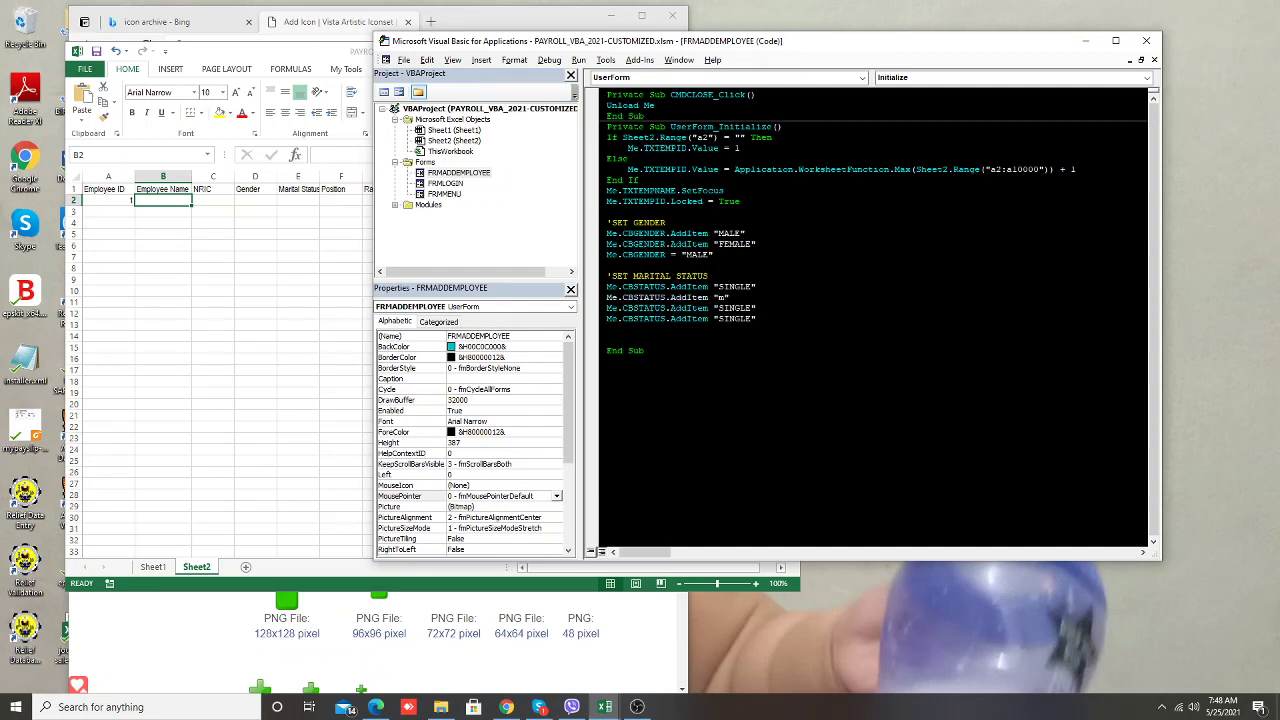
pyautogui.press('BackSpace')
pyautogui.write('MARRIED')
pyautogui.doubleClick(733, 308)
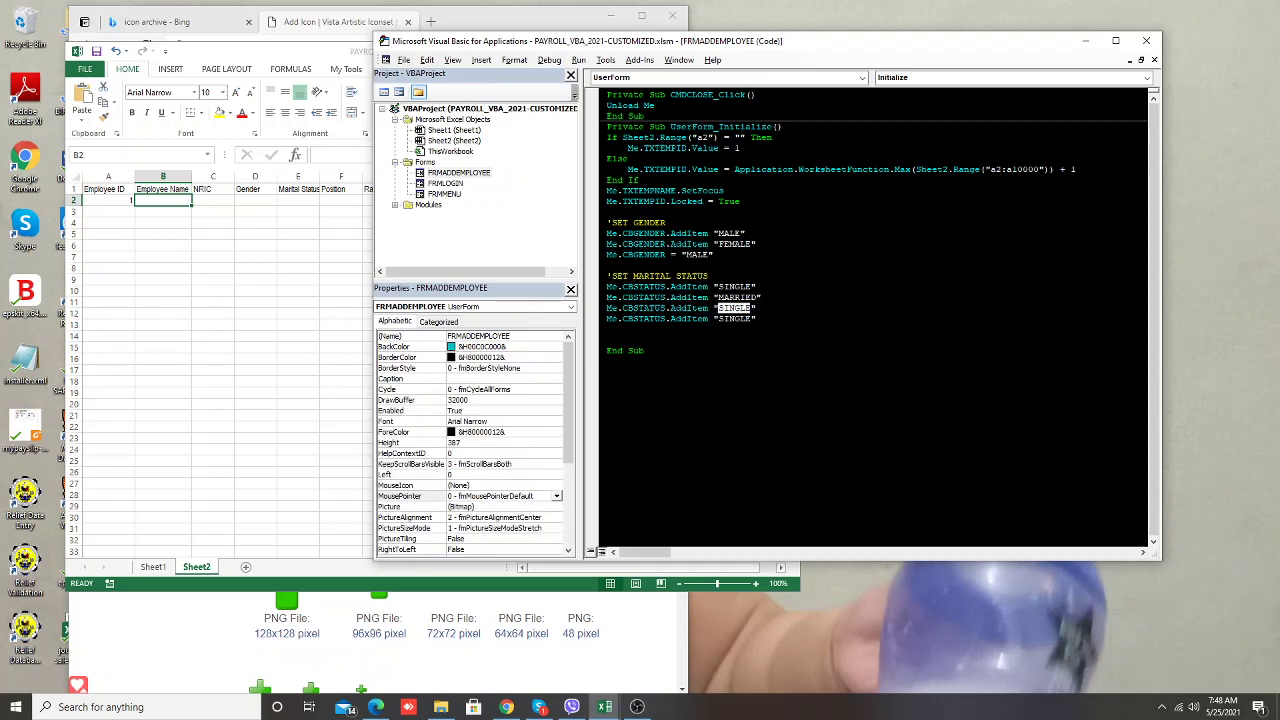
pyautogui.write('SEPARAT')
pyautogui.write('ED')
pyautogui.doubleClick(733, 318)
pyautogui.write('WIDOW')
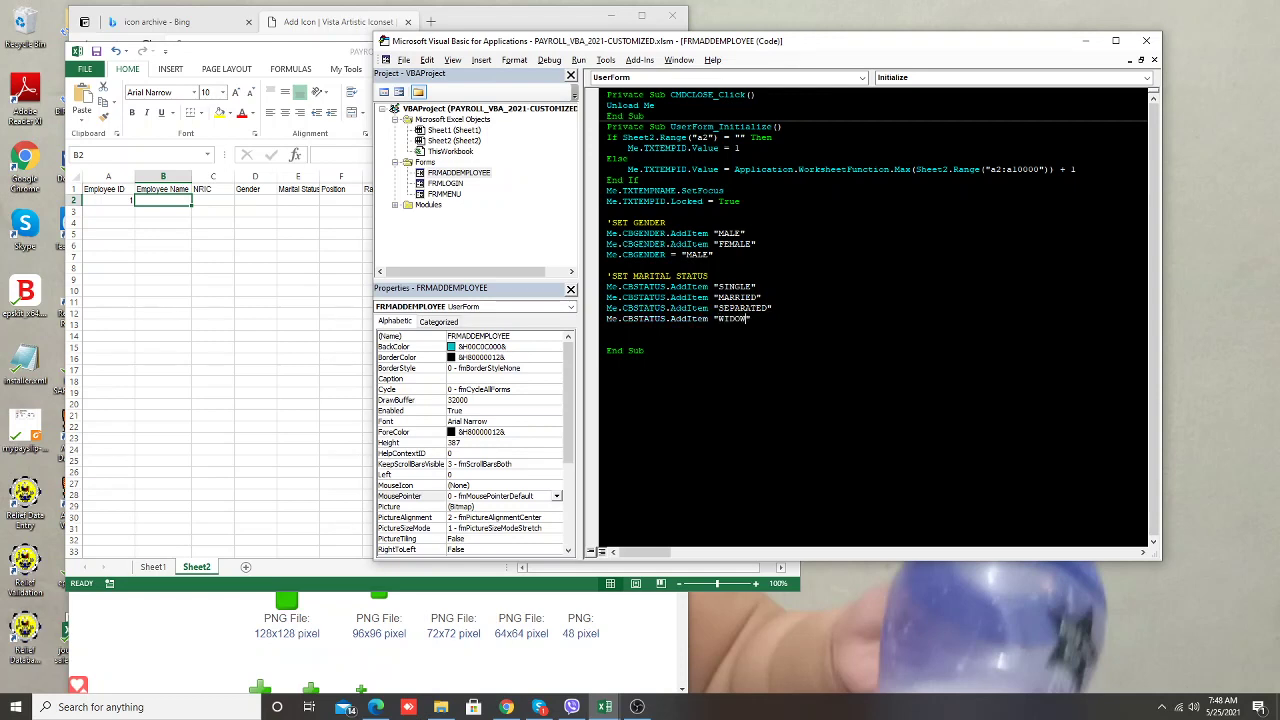
# Add a fifth AddItem line for WIDOWER and leave a blank line before End Sub
pyautogui.press('Down')
pyautogui.hotkey('ctrl', 'v')
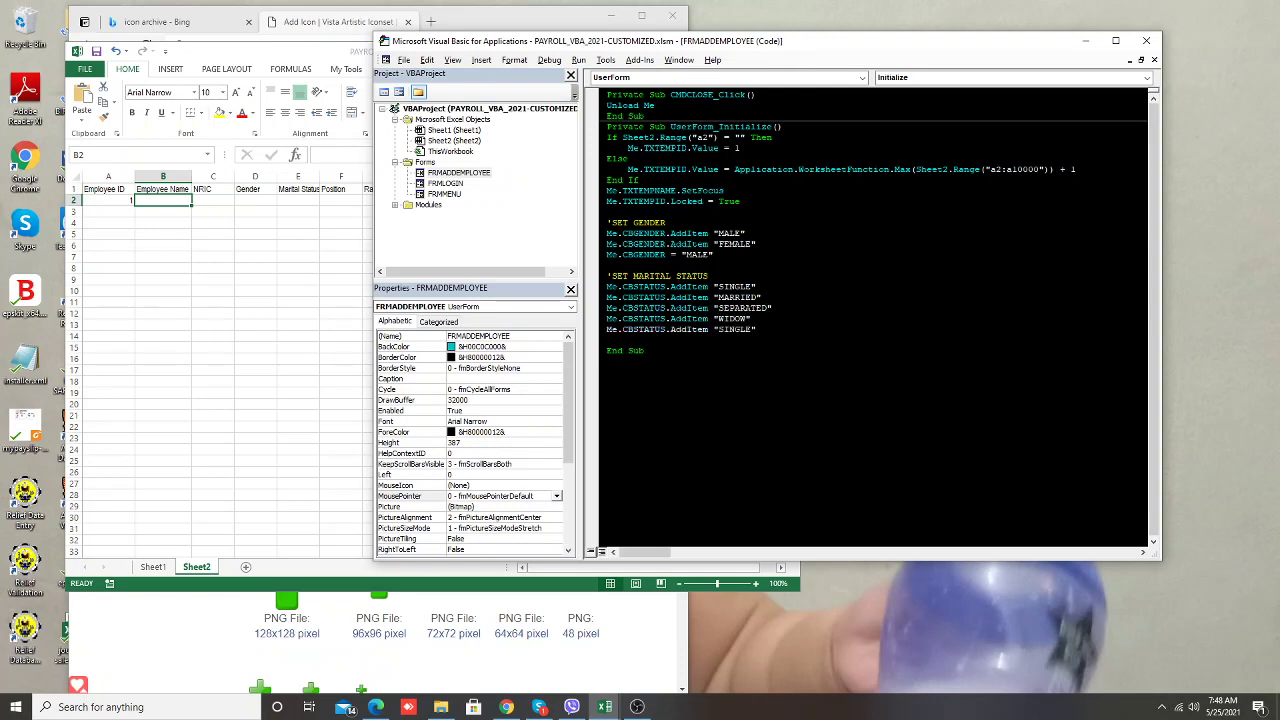
pyautogui.doubleClick(735, 329)
pyautogui.write('WO')
pyautogui.press('BackSpace')
pyautogui.write('IDOWER')
pyautogui.press('Down')
pyautogui.press('Return')
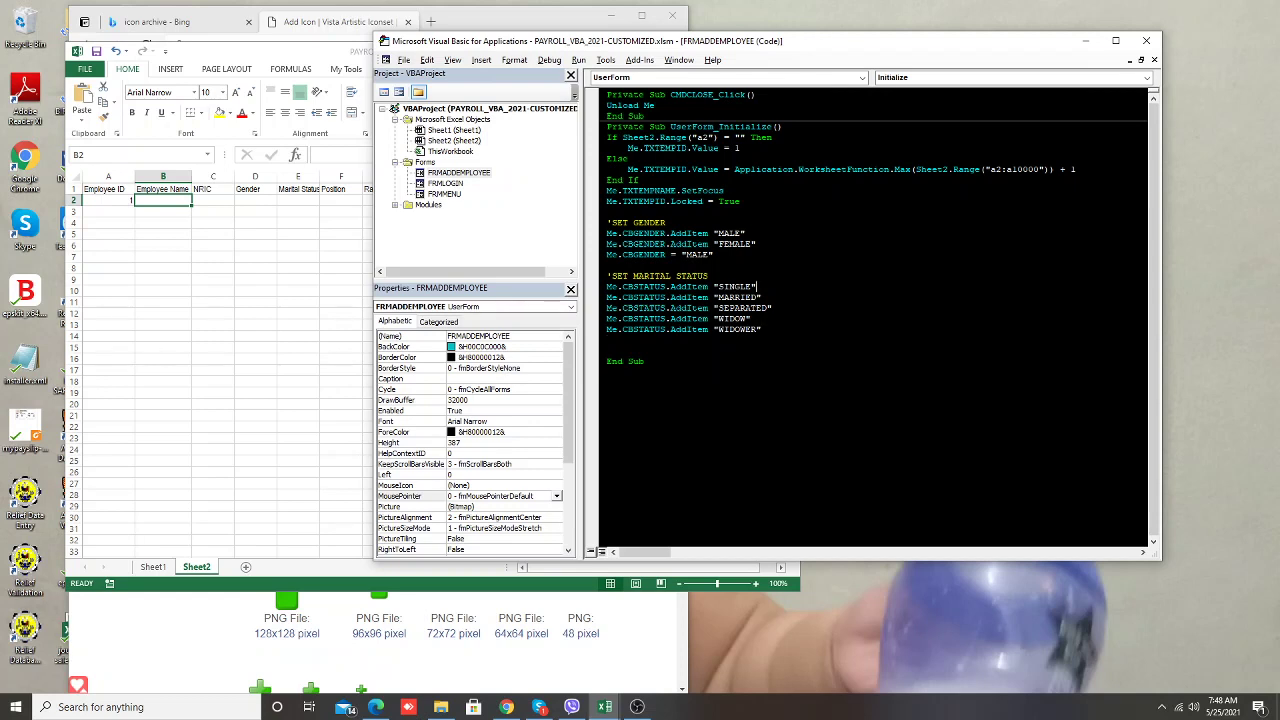
# Add Me.CBSTATUS = "SINGLE" so Marital Status defaults to SINGLE
pyautogui.moveTo(611, 329); pyautogui.dragTo(666, 329)
pyautogui.click(607, 340)
pyautogui.write('Me.CBSTATUS')
pyautogui.write('= "')
pyautogui.write('SINGL')
pyautogui.write('E')
pyautogui.press('Return')
# Run the form, pick MARRIED then SEPARATED in Marital Status, and close it
pyautogui.press('F5')
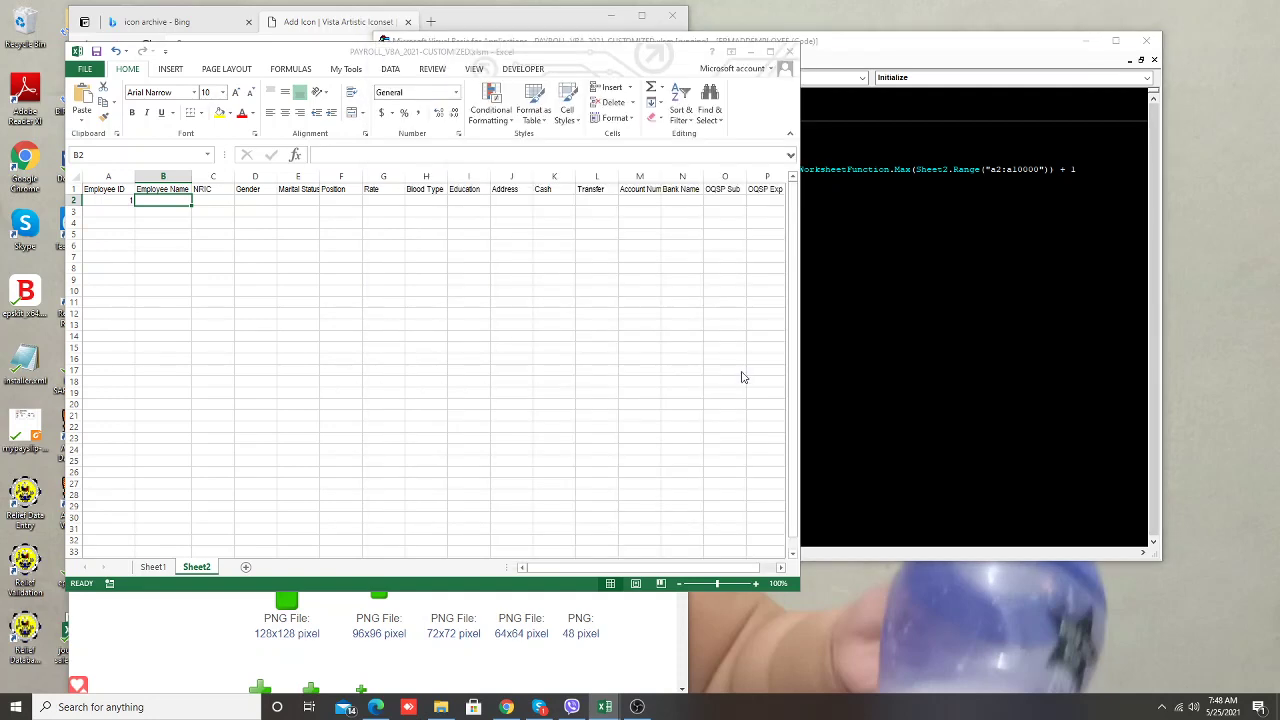
pyautogui.click(288, 266)
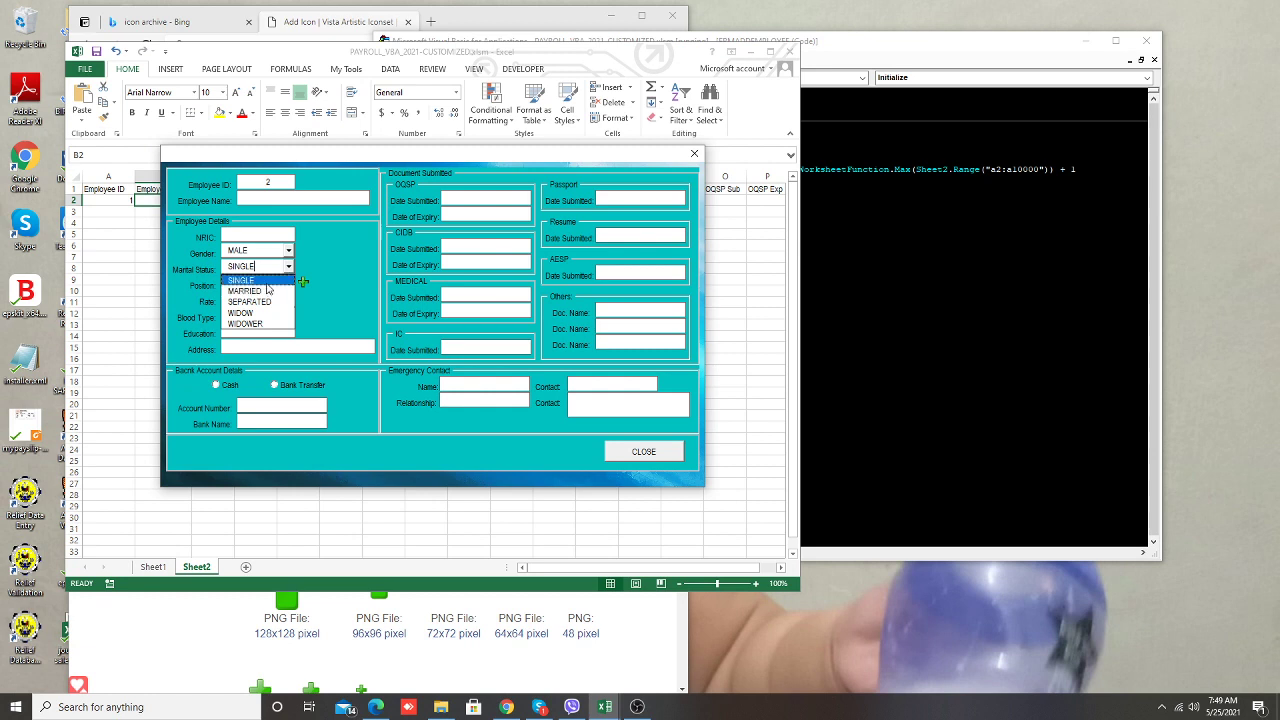
pyautogui.click(265, 291)
pyautogui.click(288, 268)
pyautogui.click(288, 303)
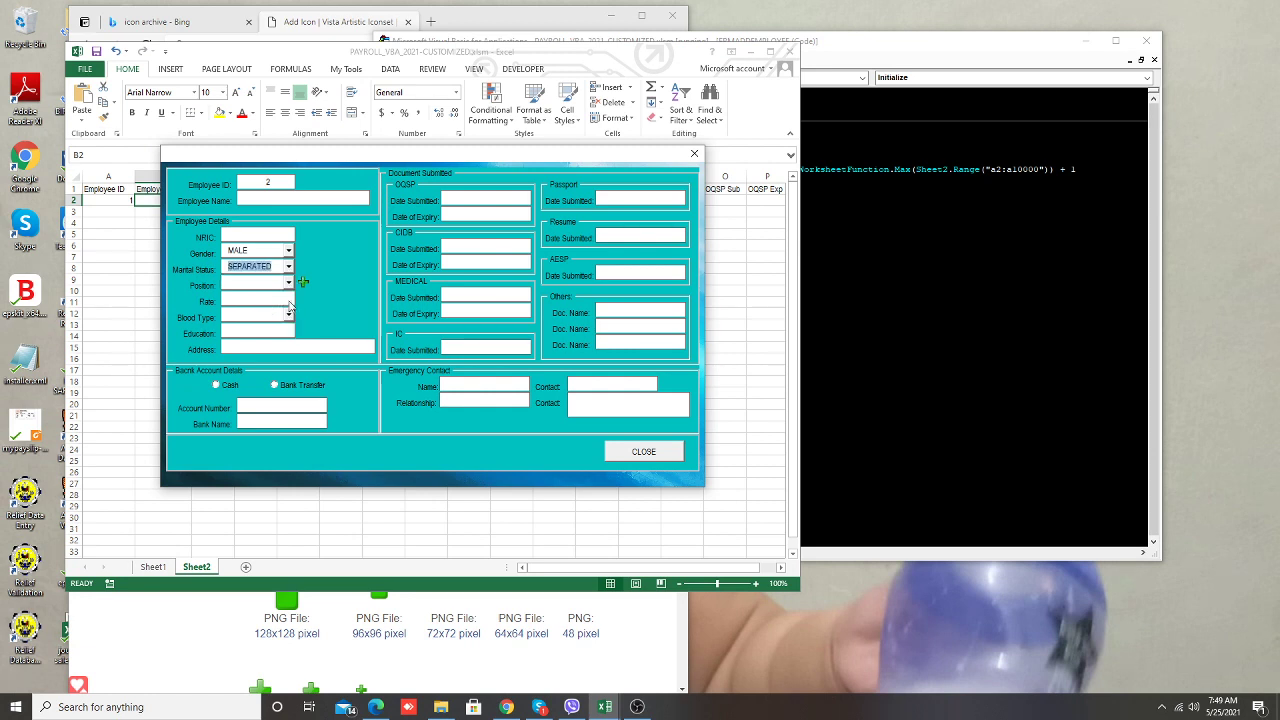
pyautogui.click(268, 283)
pyautogui.click(287, 284)
pyautogui.click(288, 285)
pyautogui.click(694, 153)
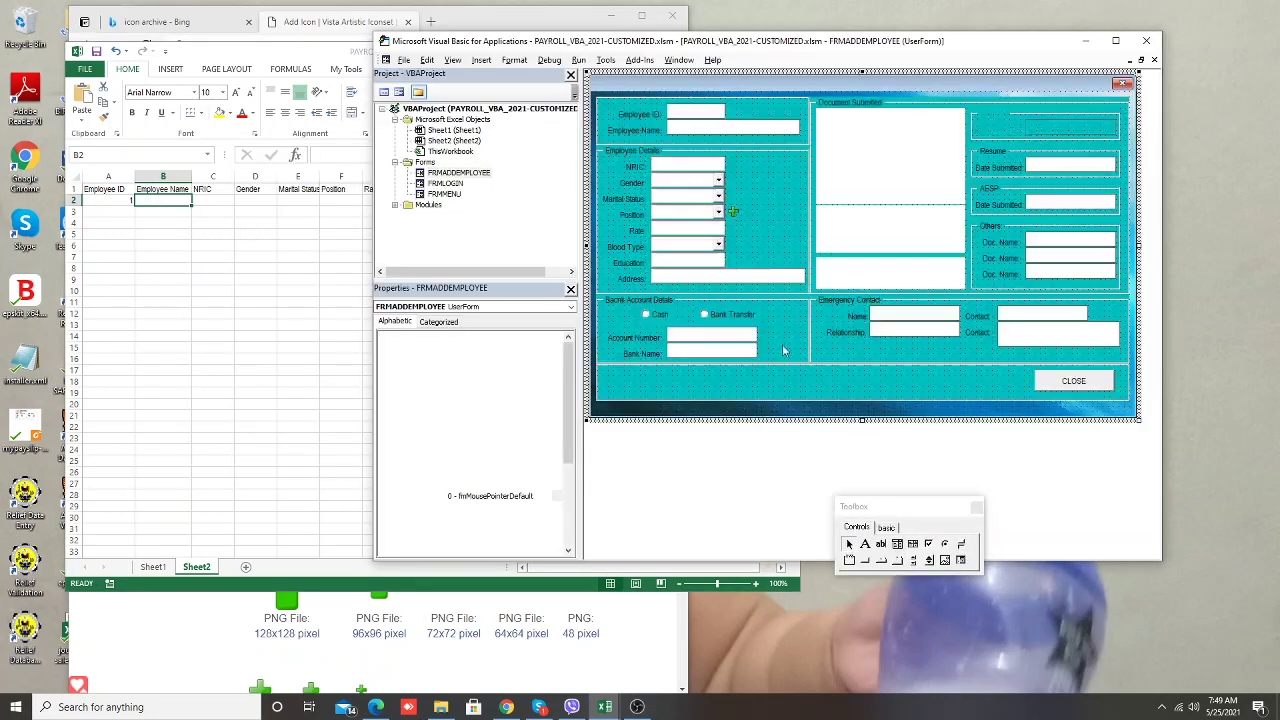
# Create a TXTRATE_AfterUpdate procedure and delete the empty TXTRATE_Change procedure
pyautogui.doubleClick(688, 232)
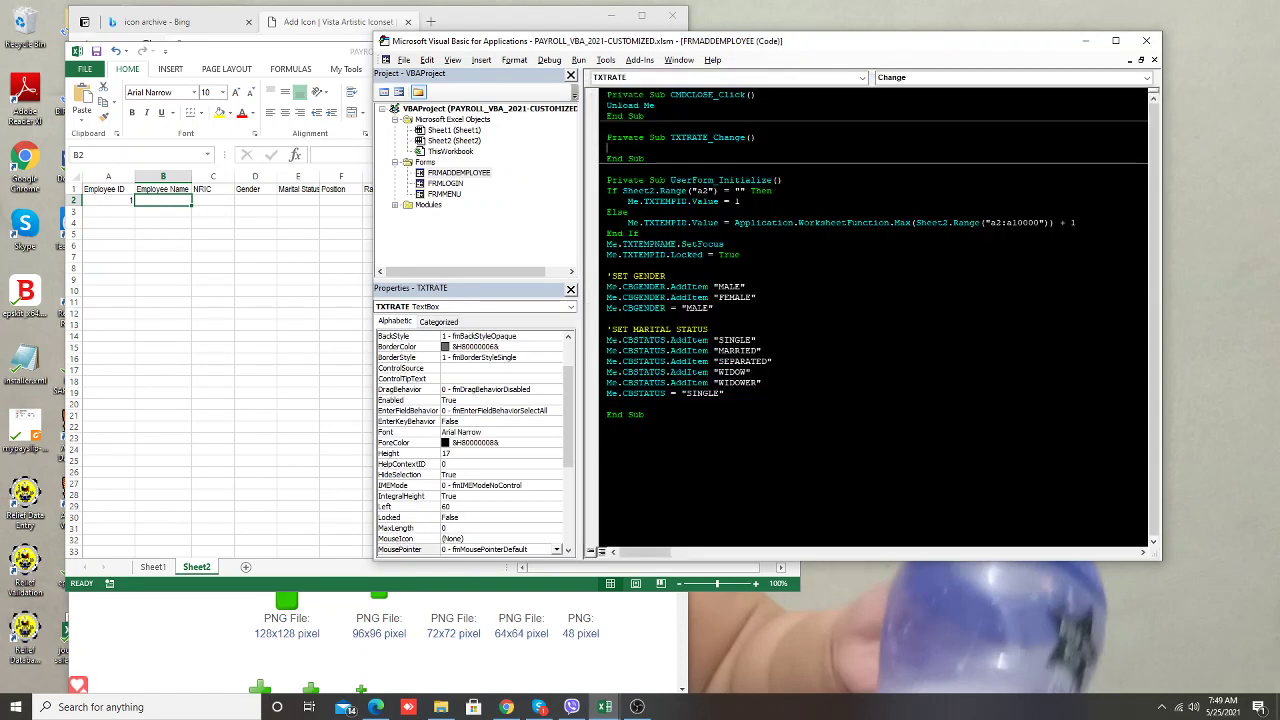
pyautogui.click(950, 77)
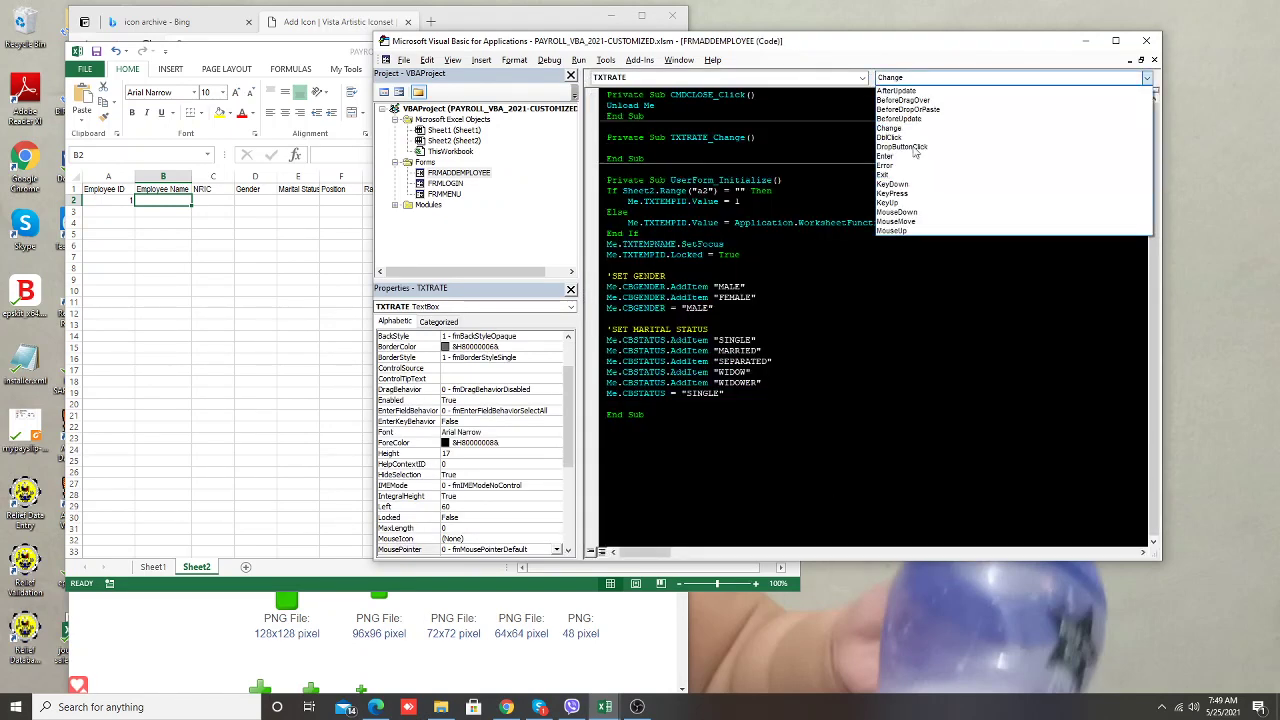
pyautogui.click(896, 90)
pyautogui.hotkey('shift', 'Up')
pyautogui.hotkey('shift', 'Up')
pyautogui.hotkey('shift', 'Home')
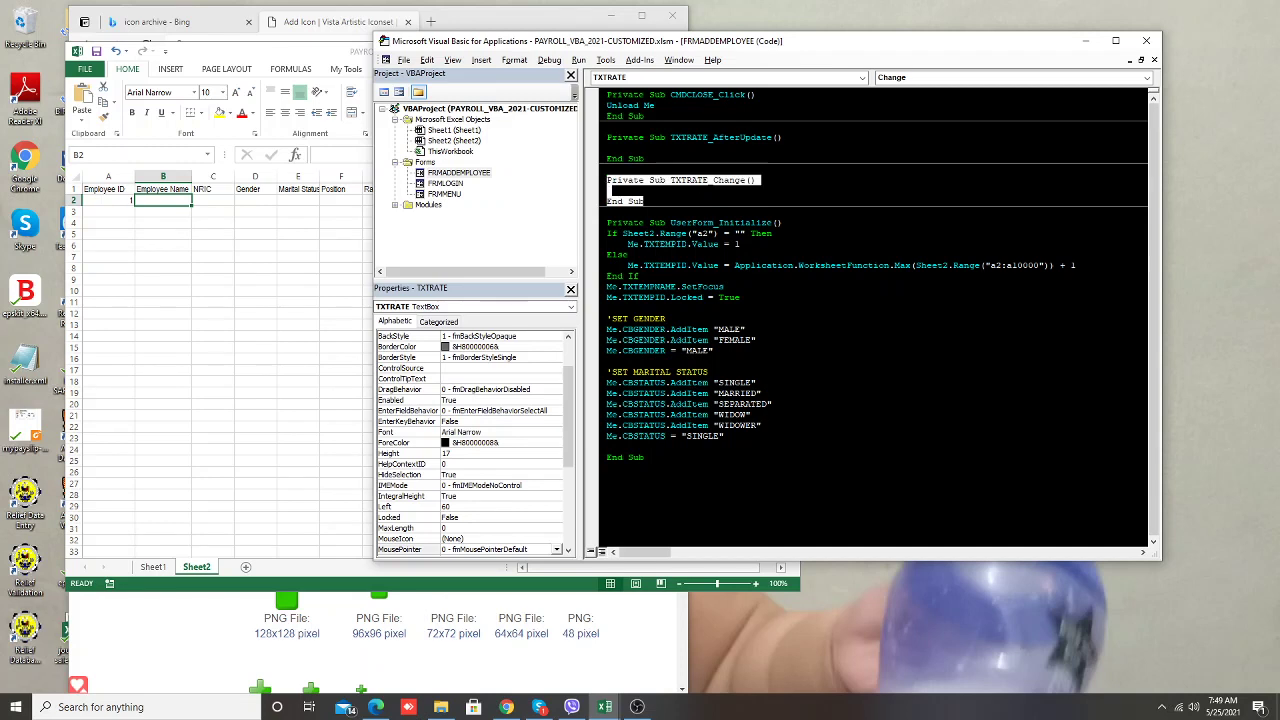
pyautogui.press('Delete')
pyautogui.write('ME')
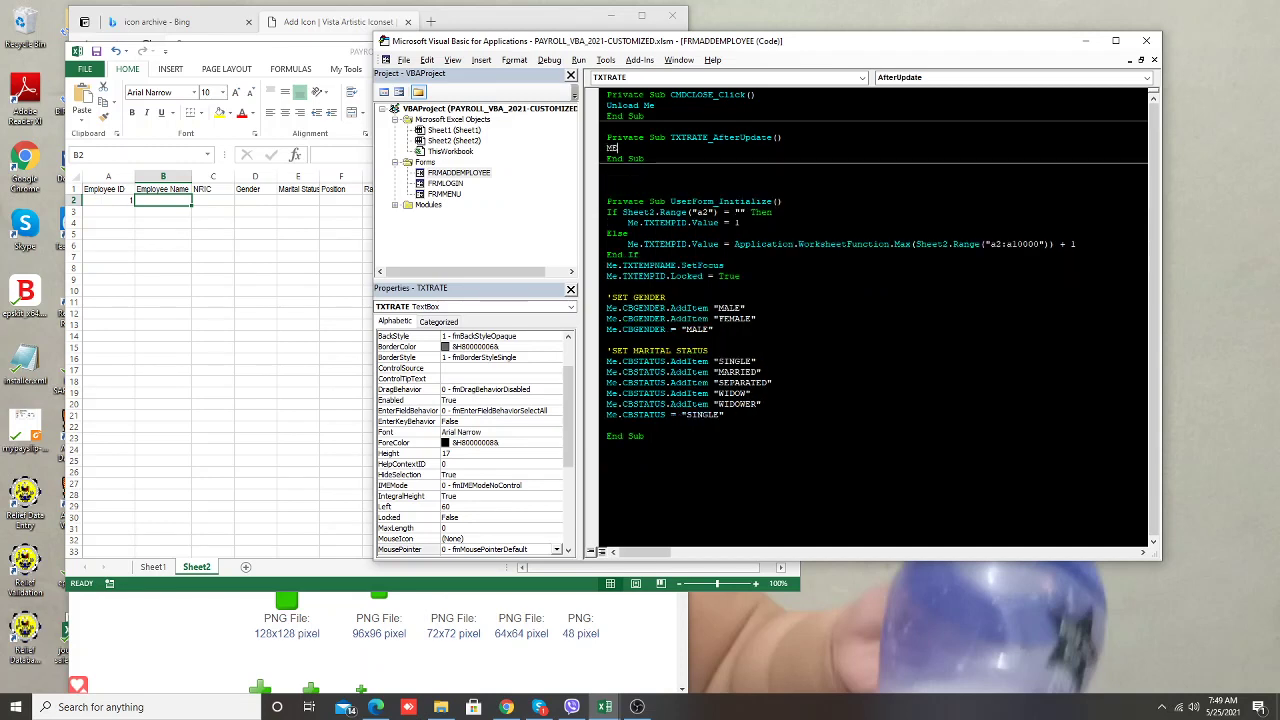
# Write Me.TXTRATE = Format(Me.TXTRATE, "###,###.00") in the AfterUpdate procedure
pyautogui.write('.TXTRA')
pyautogui.press('Tab')
pyautogui.write('FORMAT')
pyautogui.write('(ME.TXT')
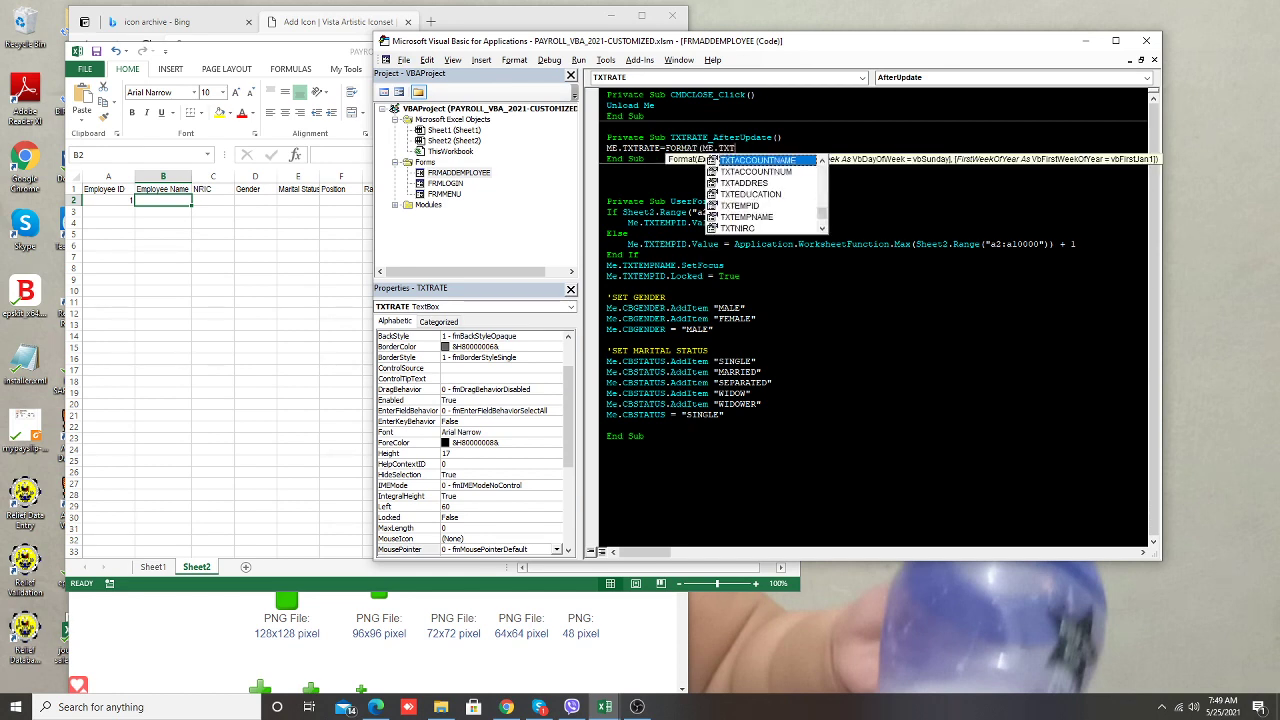
pyautogui.write('RA')
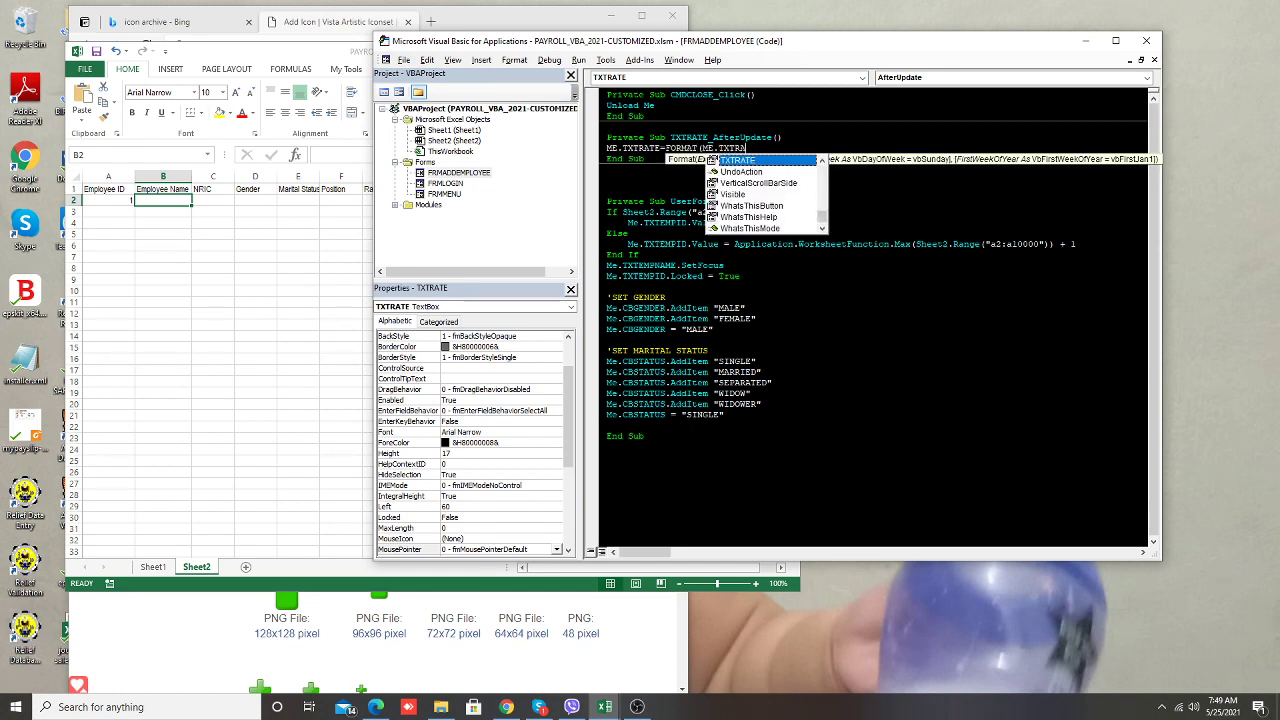
pyautogui.press('Tab')
pyautogui.write(',')
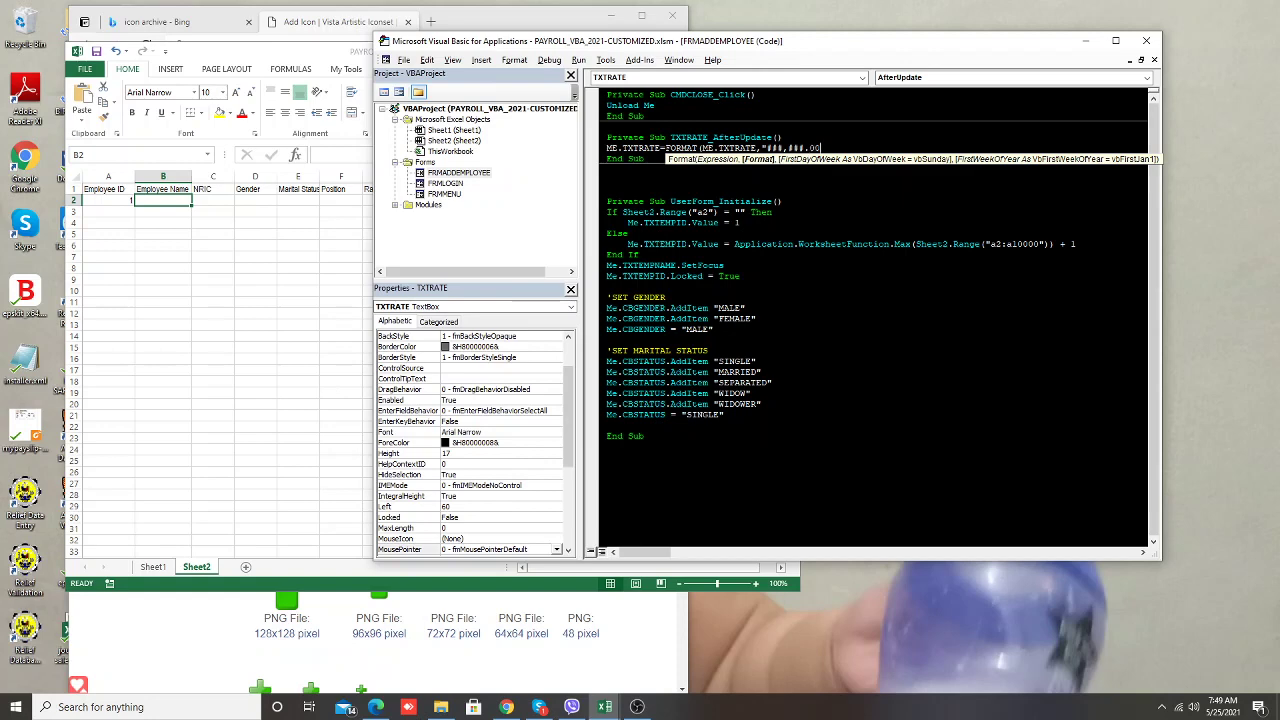
pyautogui.write(')')
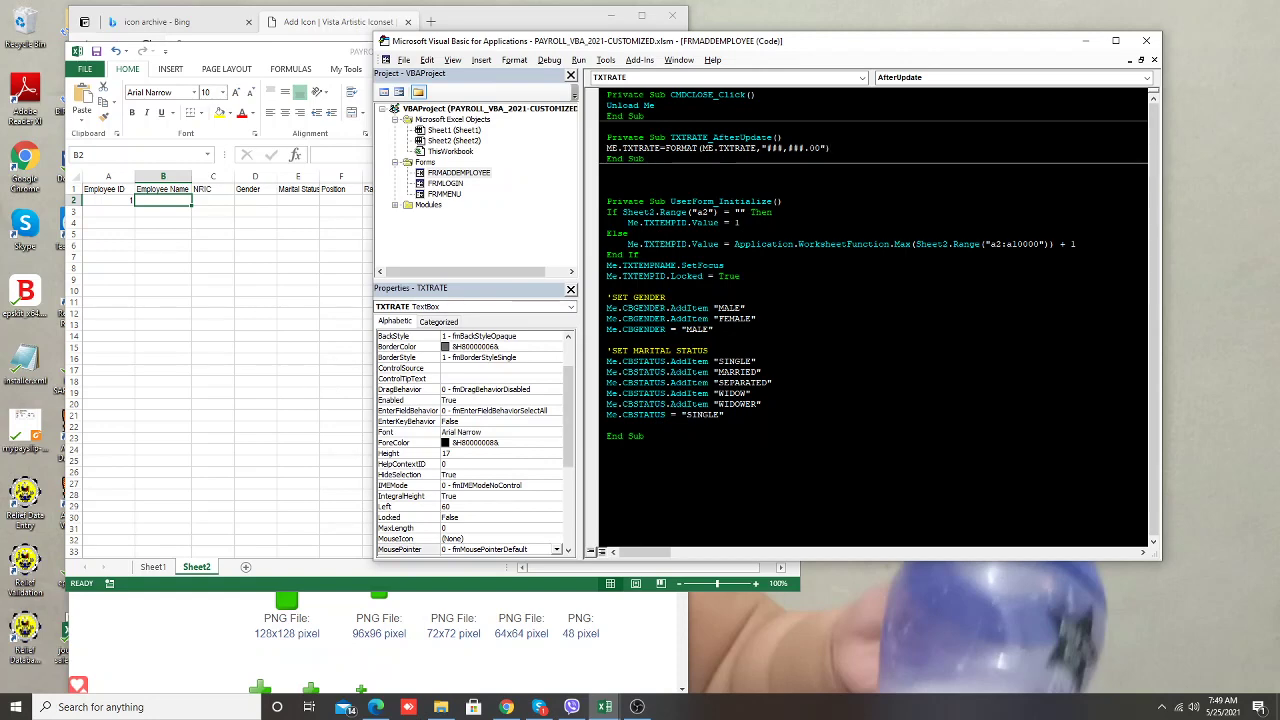
pyautogui.press('Return')
pyautogui.press('BackSpace')
# Run the form, enter 4000 and then 400,326 in Rate, close it, and reopen the Rate code
pyautogui.press('F5')
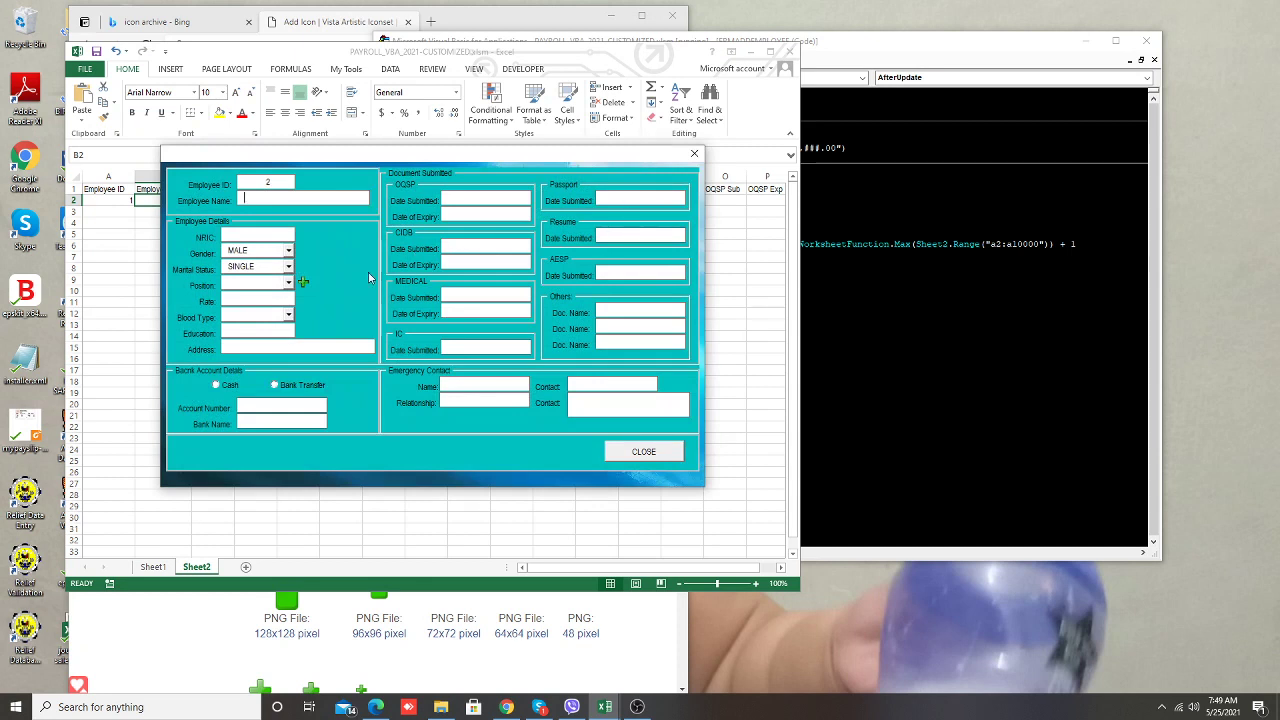
pyautogui.write('40')
pyautogui.write('00')
pyautogui.moveTo(273, 307); pyautogui.dragTo(203, 303)
pyautogui.write('400,32')
pyautogui.write('6')
pyautogui.press('Tab')
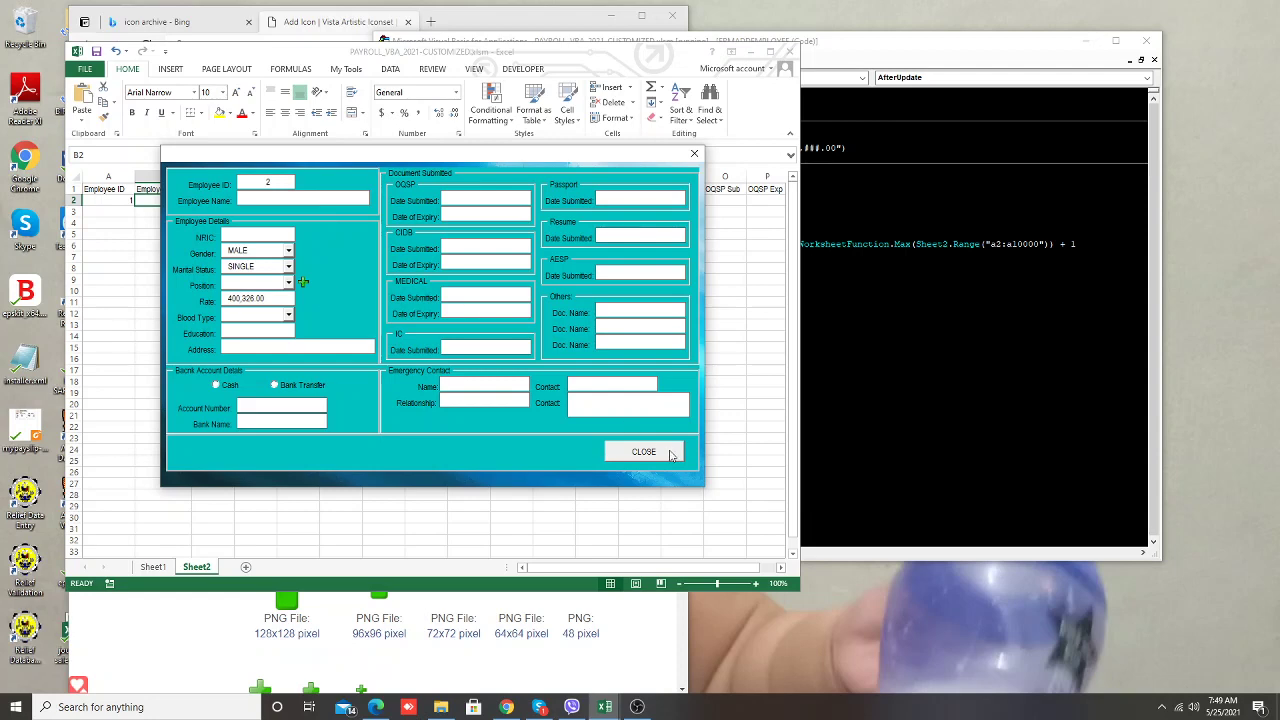
pyautogui.click(668, 452)
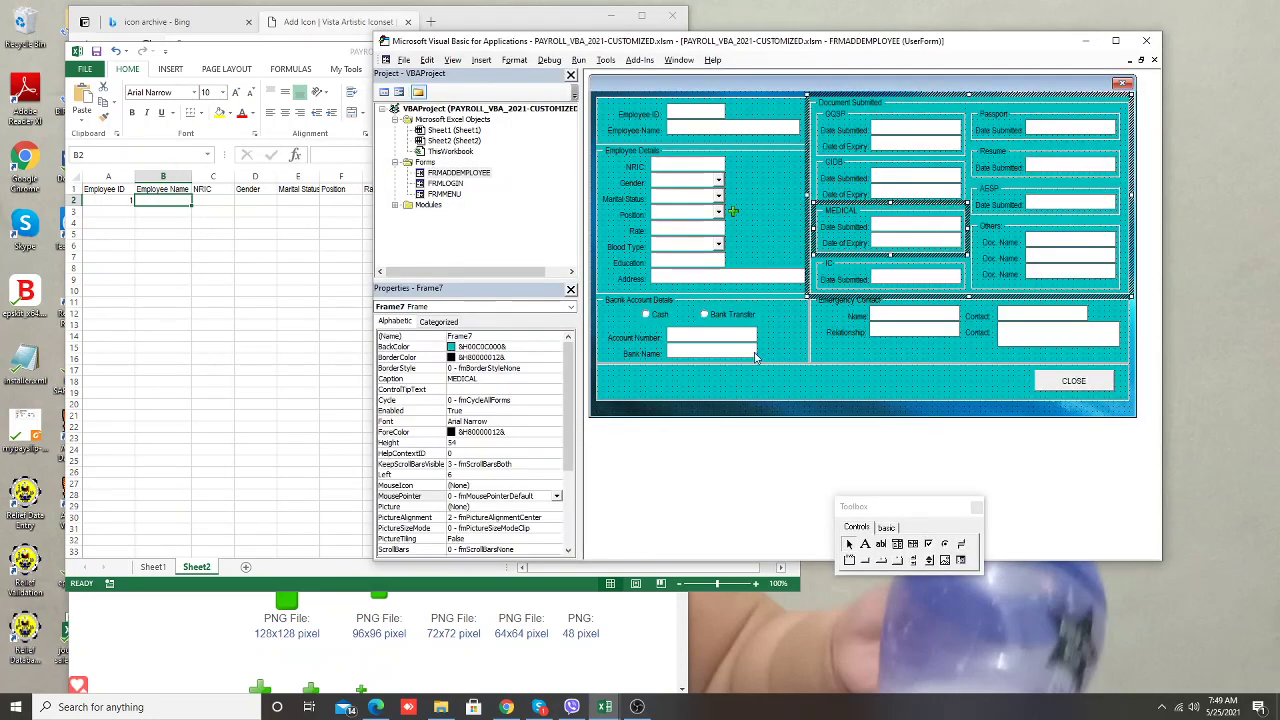
pyautogui.doubleClick(689, 228)
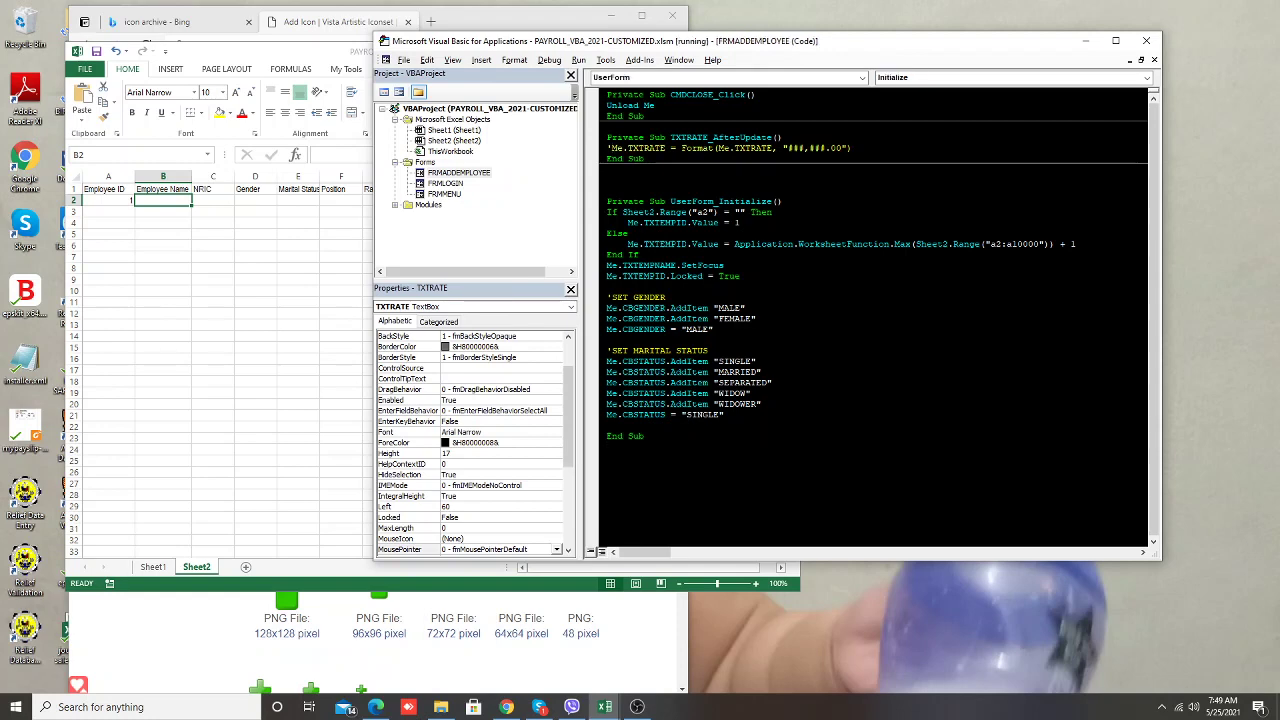
# Retest Rate with 4062655, close the form, and return to the Format line
pyautogui.hotkey('alt', 'F11')
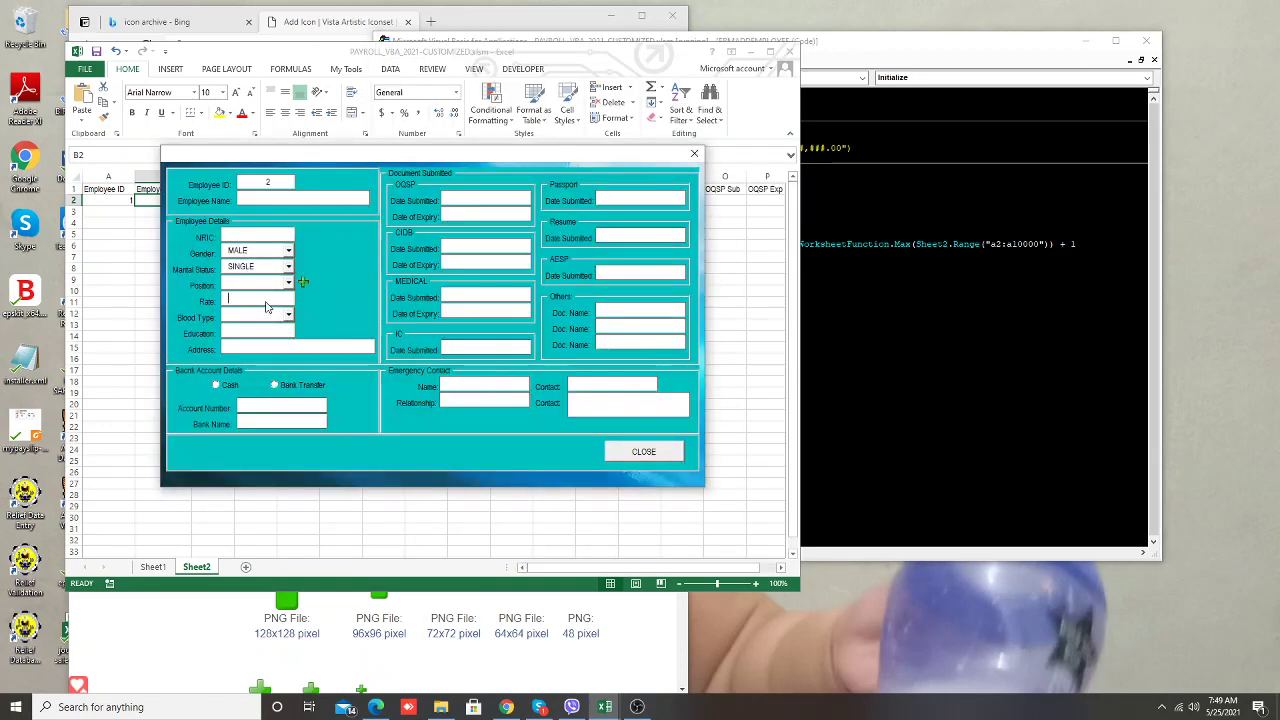
pyautogui.write('4062655')
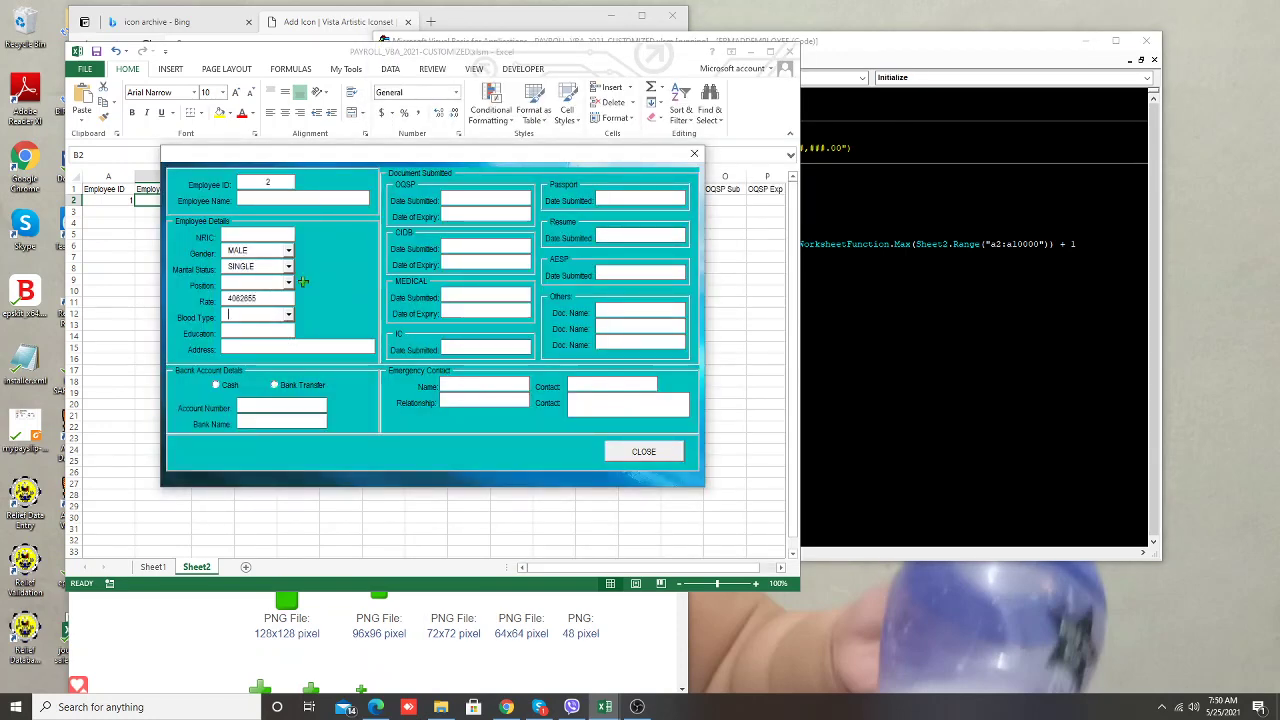
pyautogui.click(694, 153)
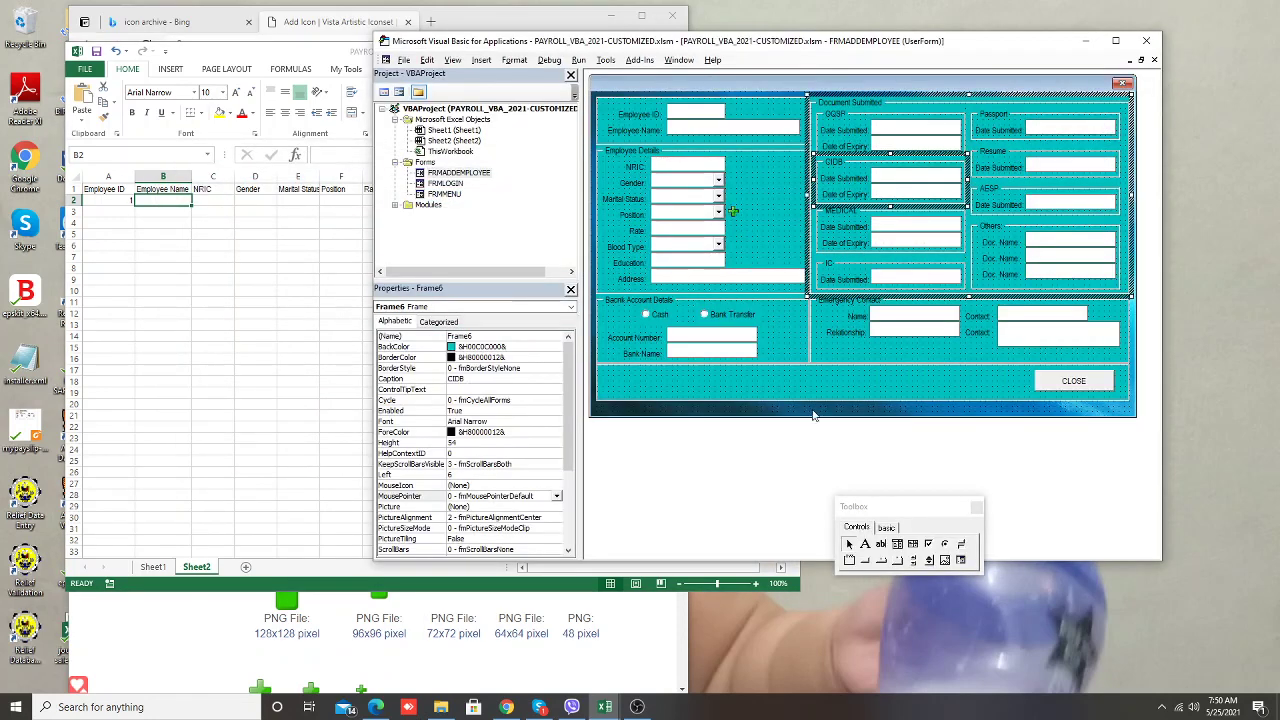
pyautogui.doubleClick(687, 230)
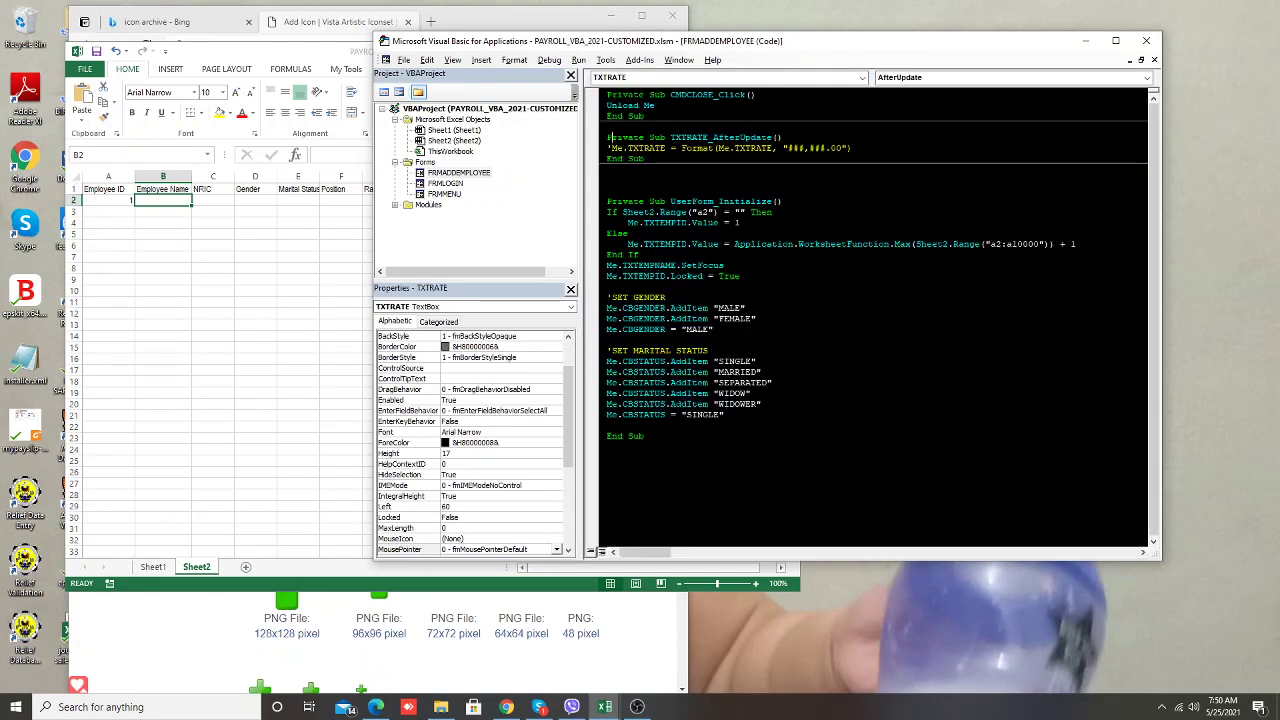
pyautogui.click(714, 329)
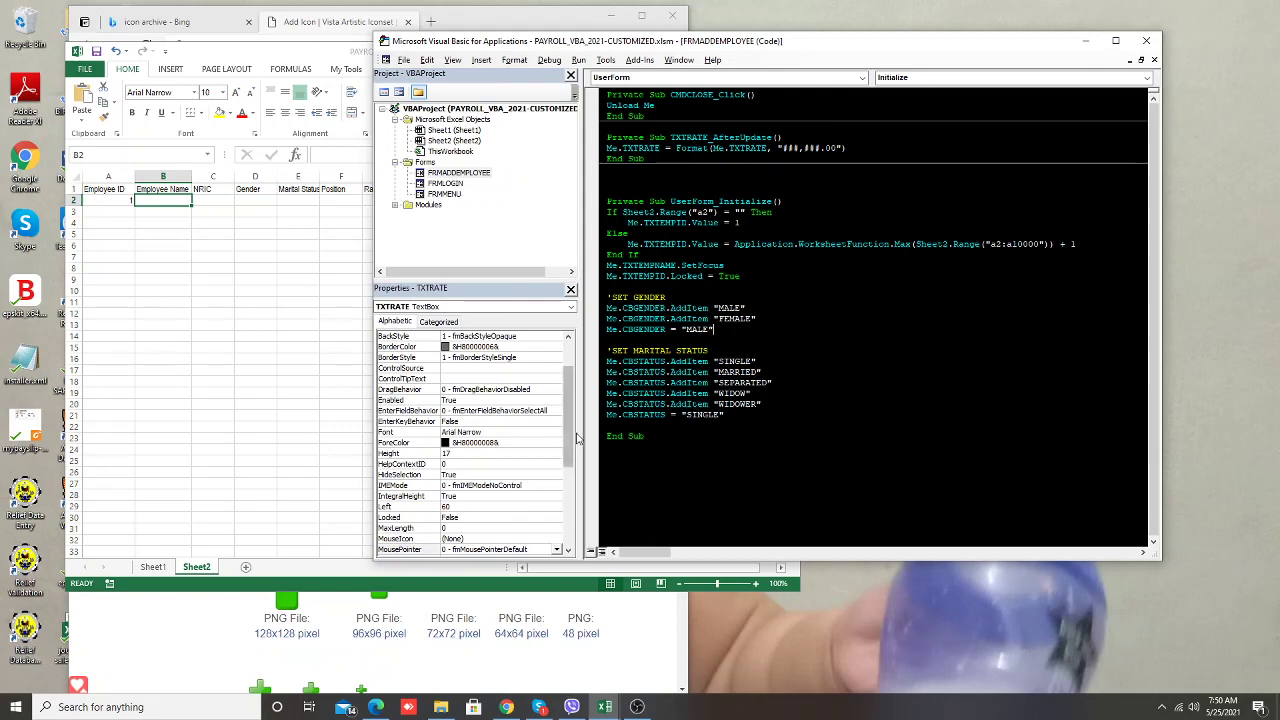
# Set the Rate text box's TextAlign property to 2 - fmTextAlignCenter
pyautogui.doubleClick(455, 173)
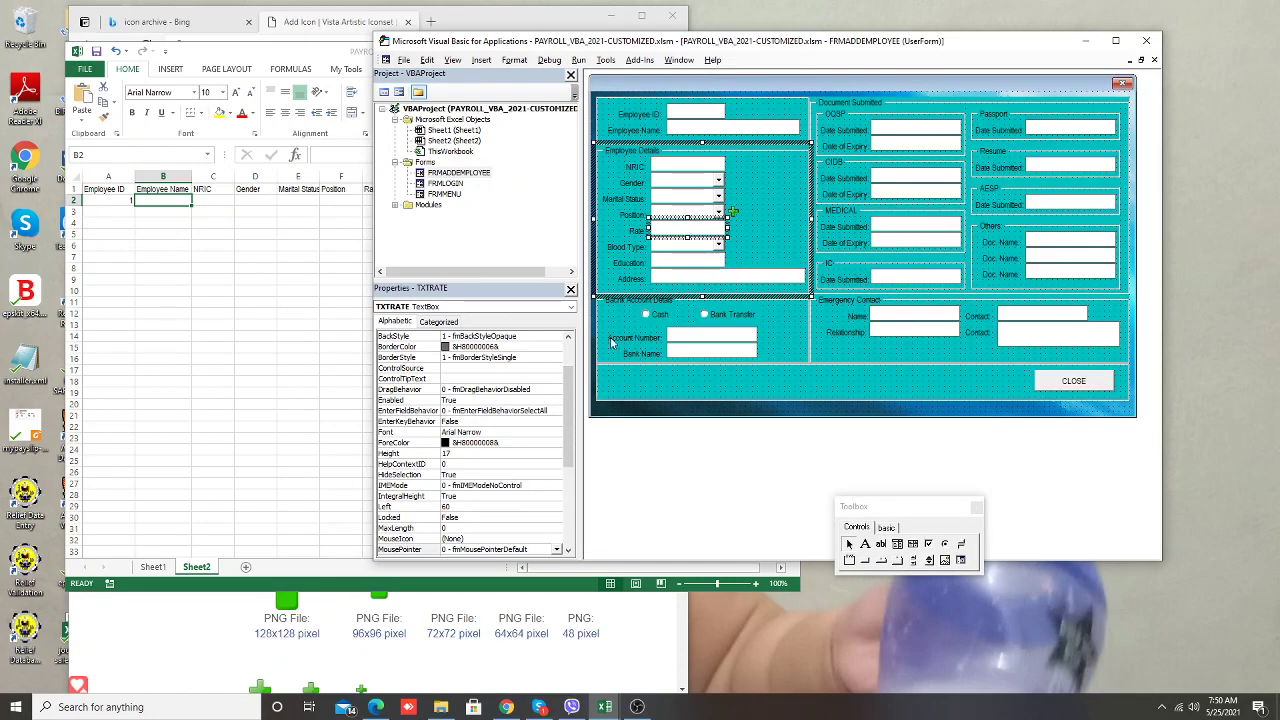
pyautogui.click(400, 549)
pyautogui.scroll(-5, 506, 500)
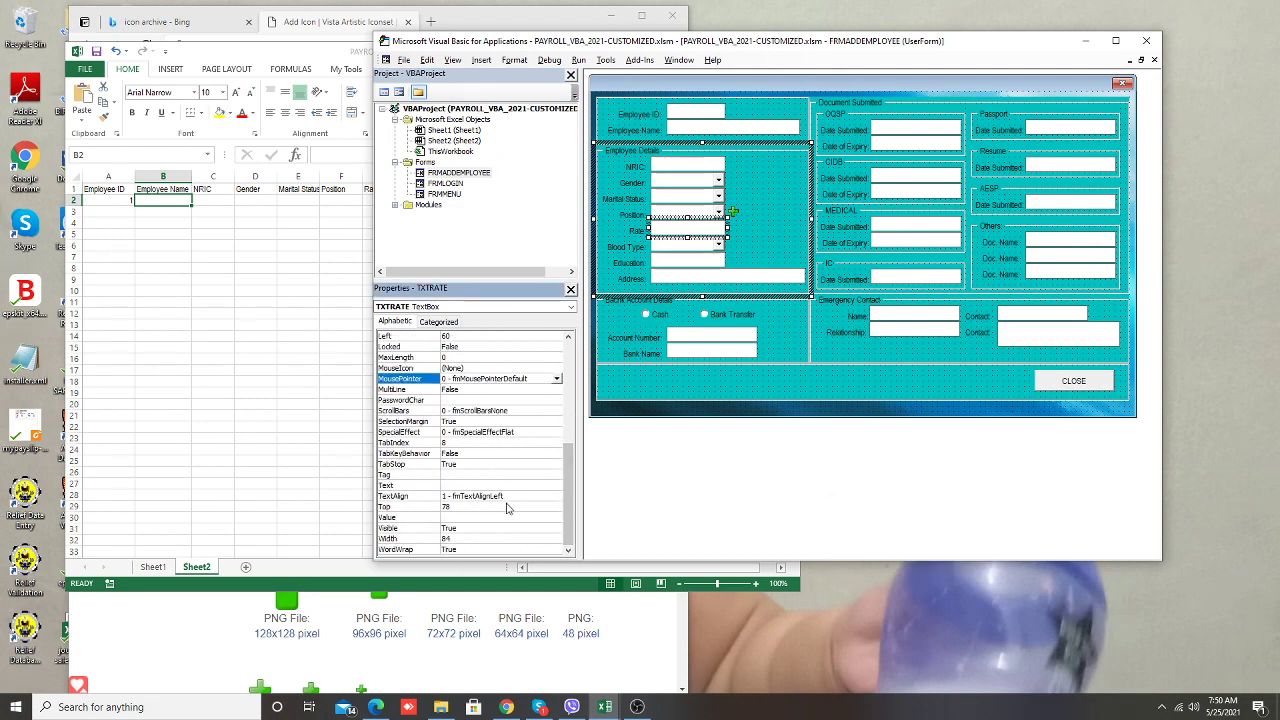
pyautogui.click(508, 497)
pyautogui.click(556, 496)
pyautogui.click(500, 517)
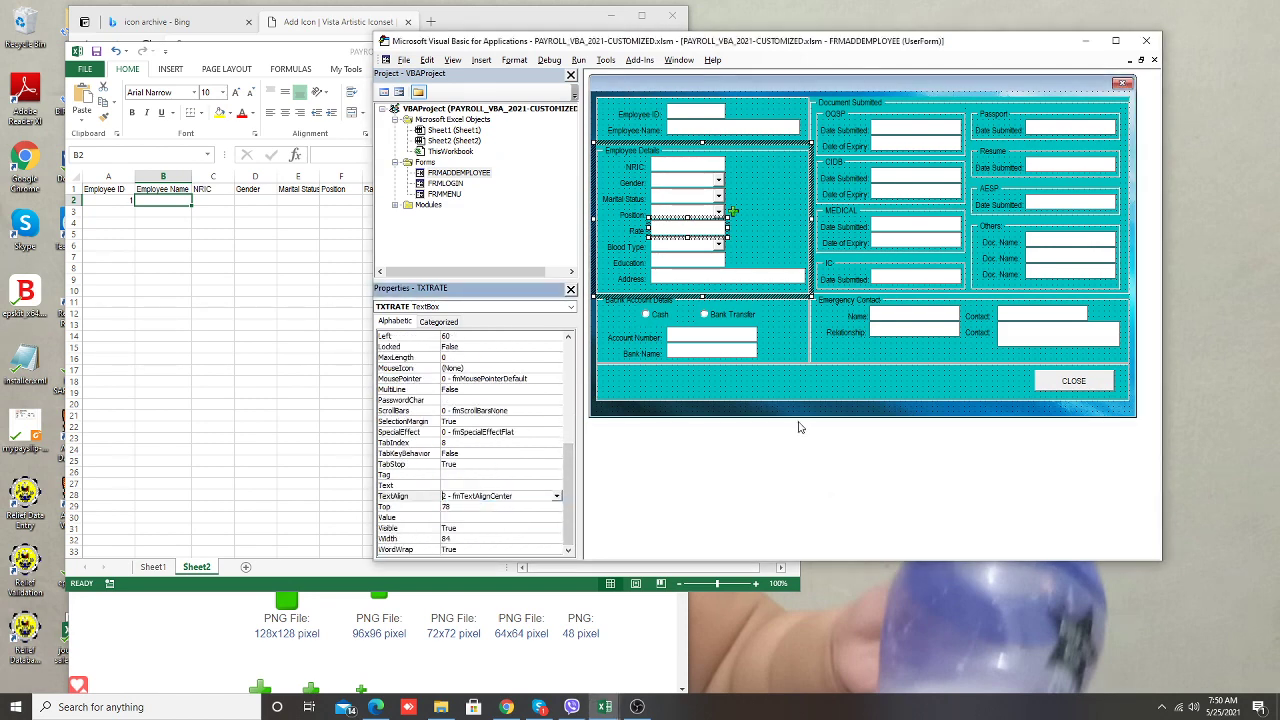
pyautogui.click(556, 496)
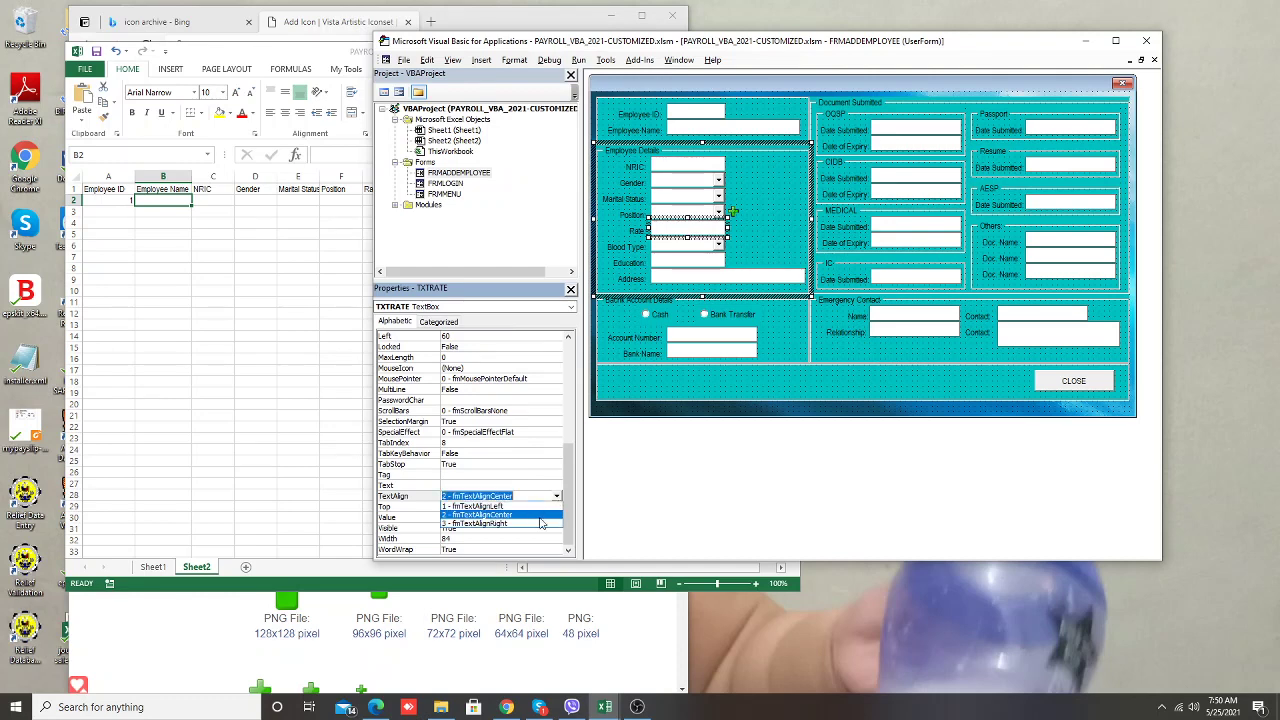
pyautogui.click(540, 523)
pyautogui.click(826, 412)
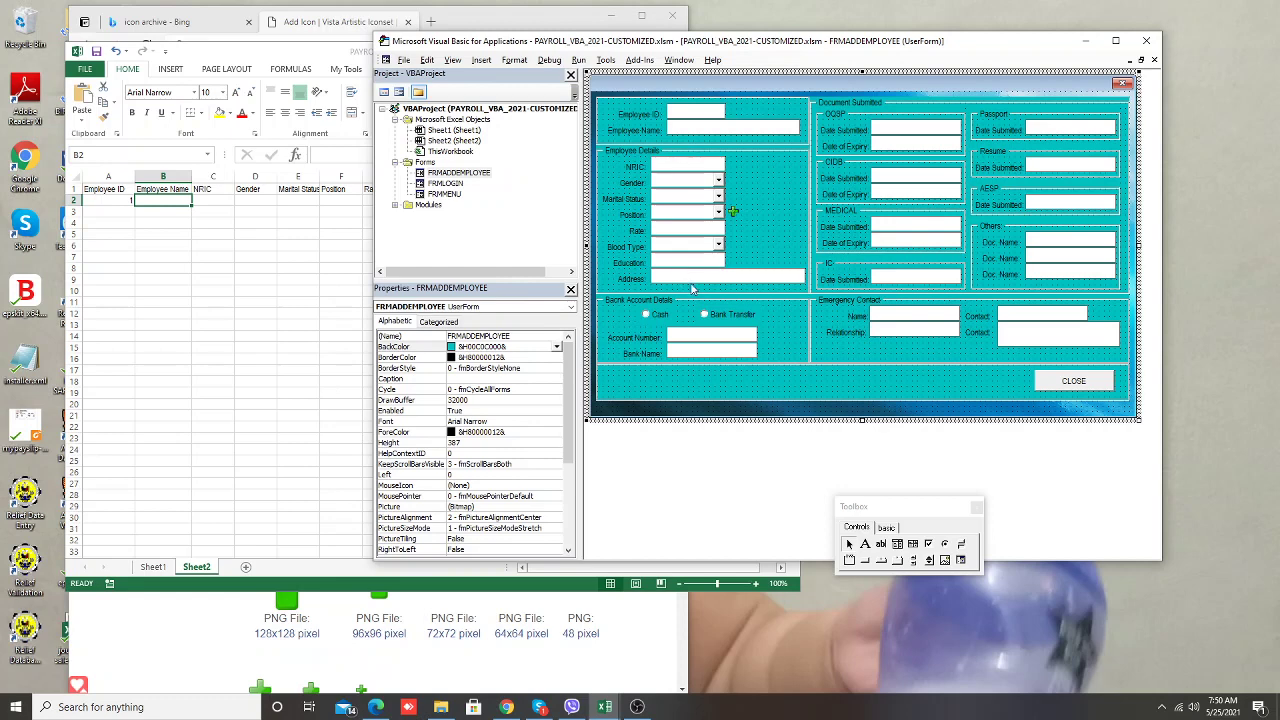
# In the Cash option's click procedure, add an If block setting OptionButton2 to False
pyautogui.doubleClick(645, 313)
pyautogui.write('IF')
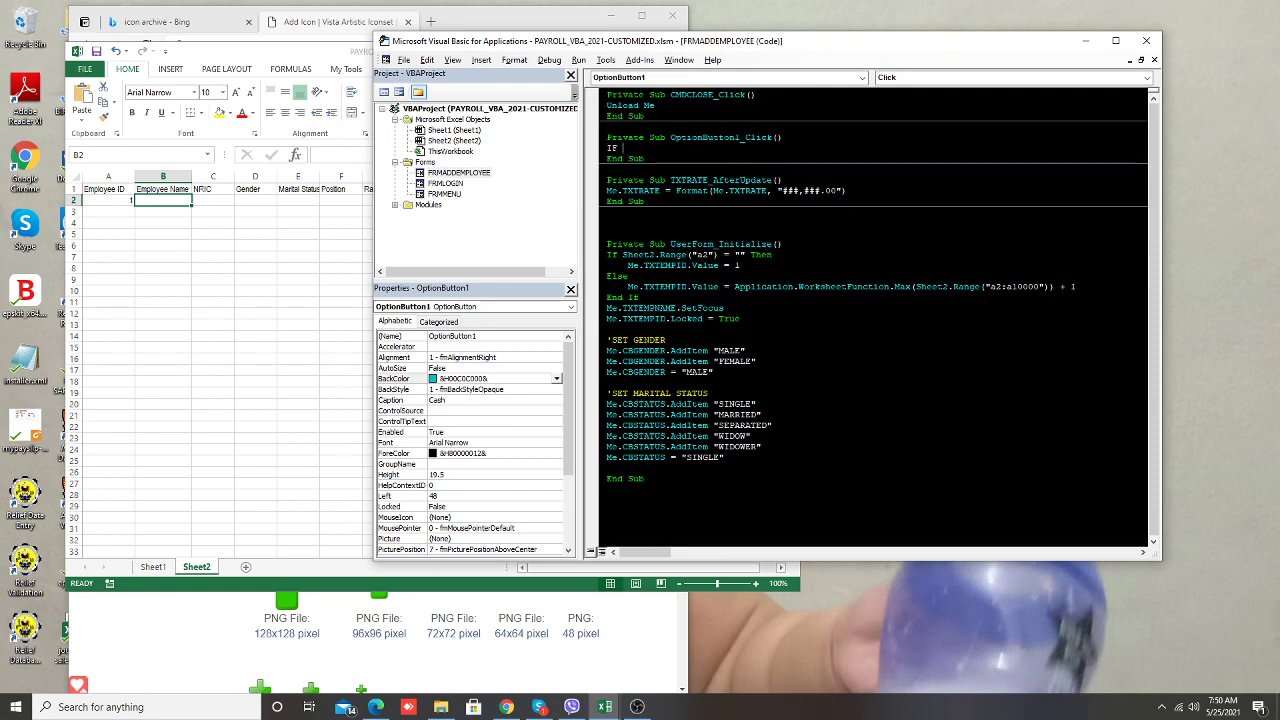
pyautogui.write('ME.OP')
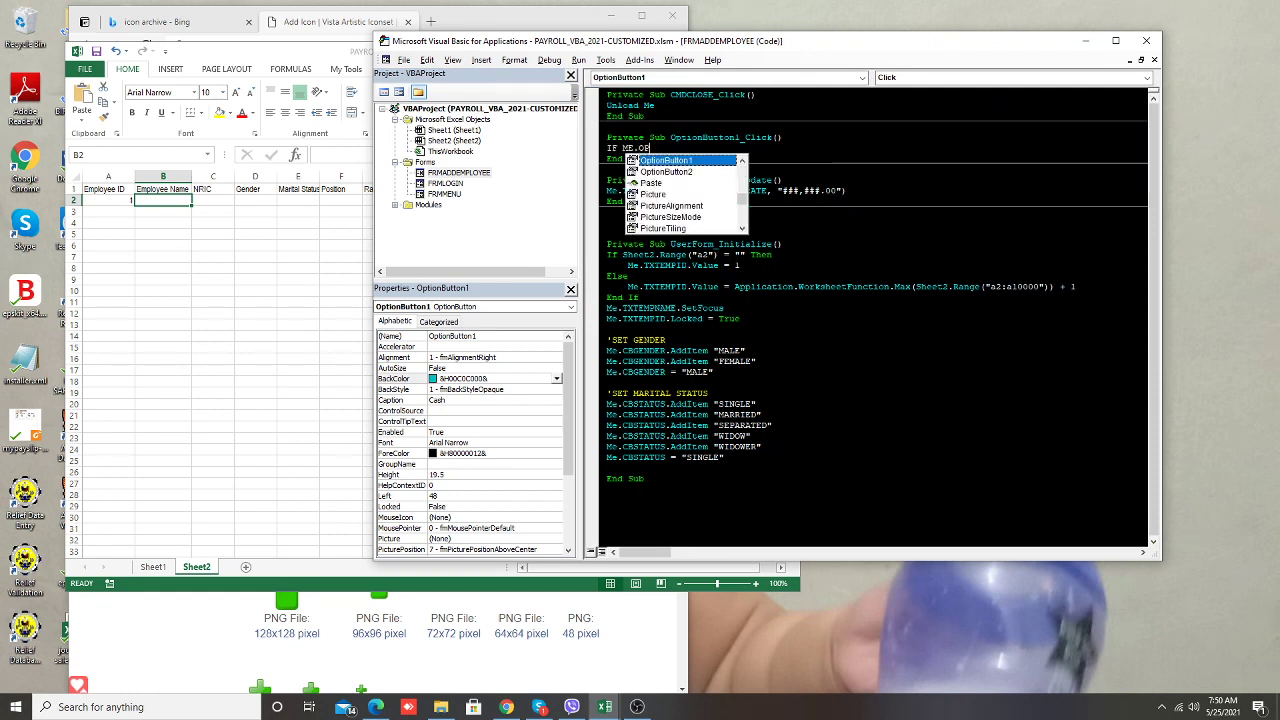
pyautogui.write('=')
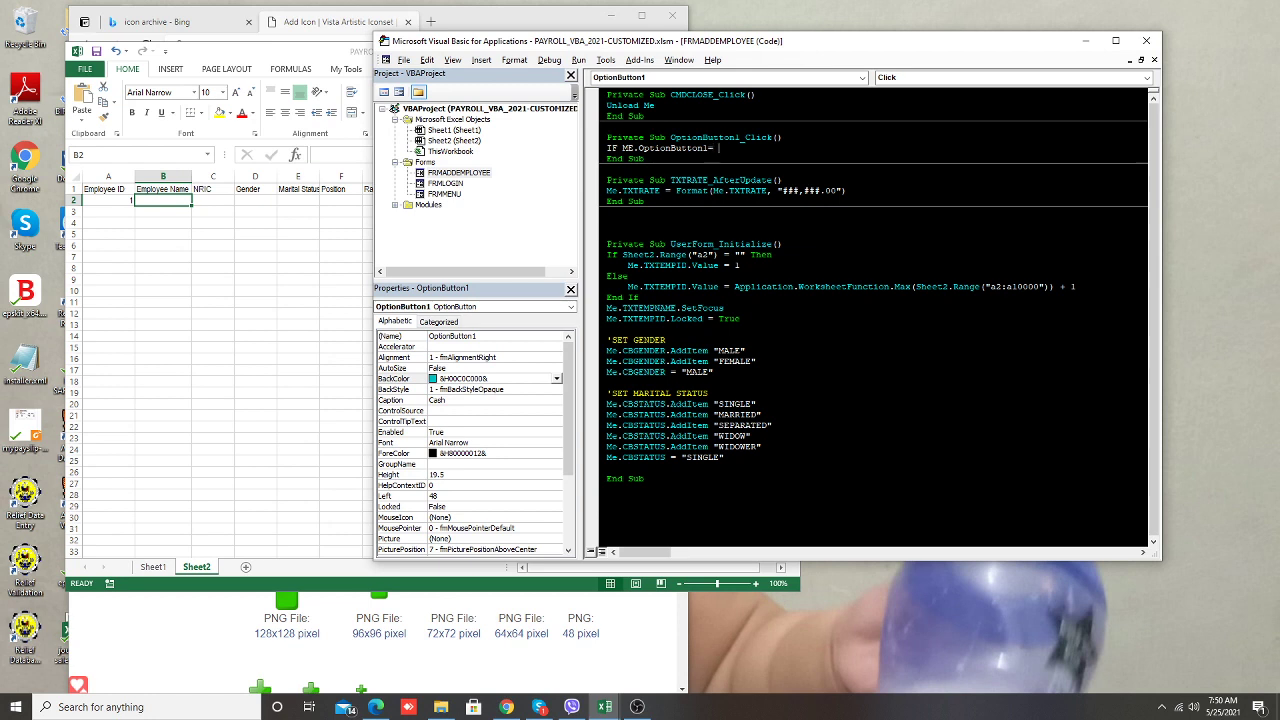
pyautogui.write(' THEN')
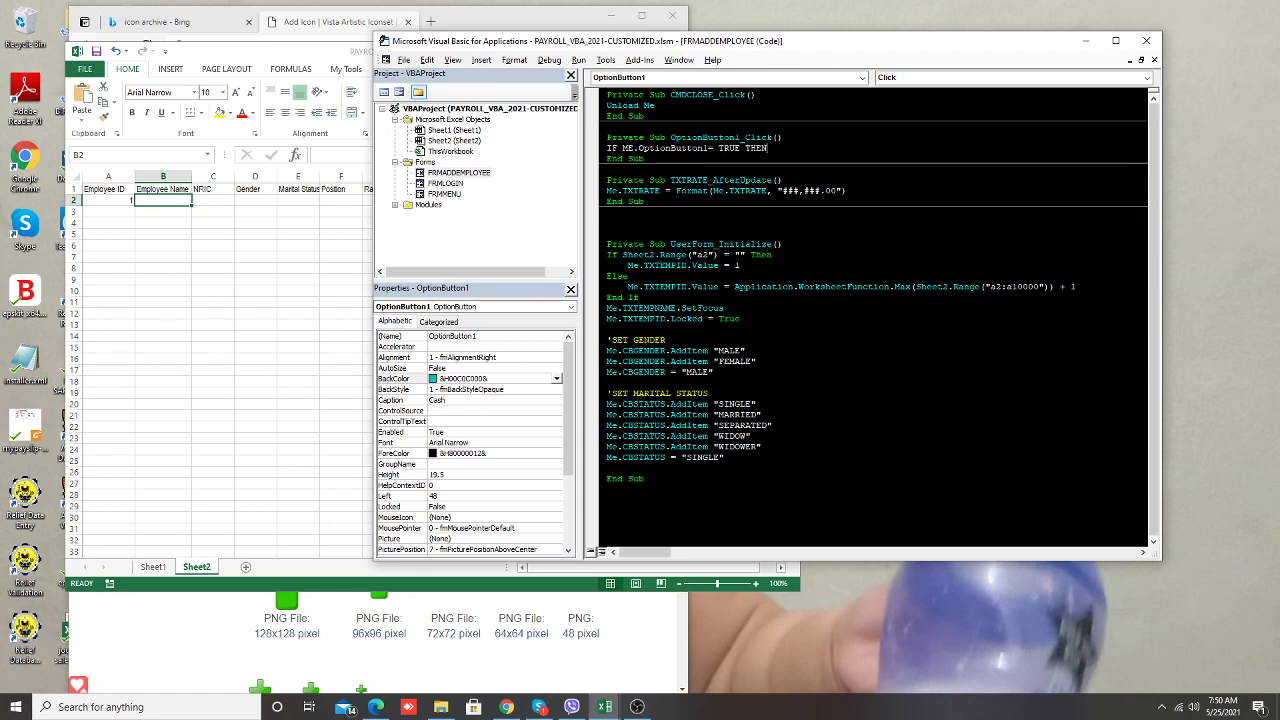
pyautogui.press('Return')
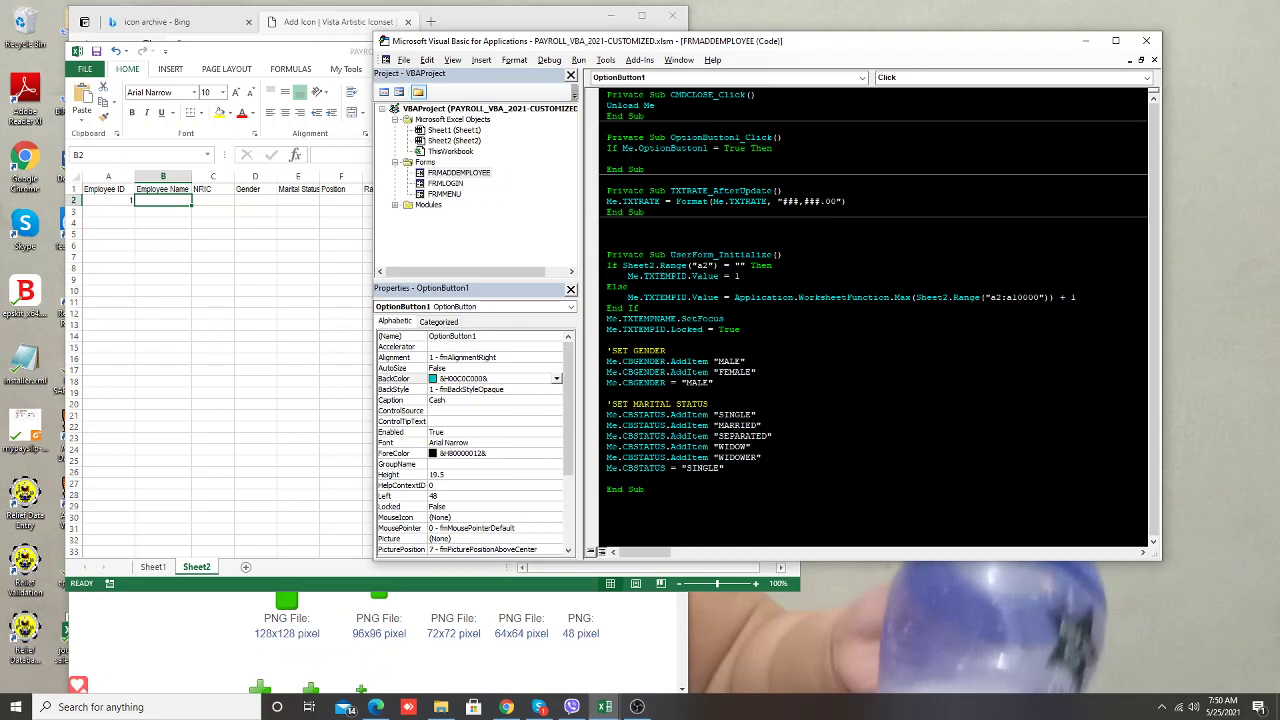
pyautogui.write('ME.')
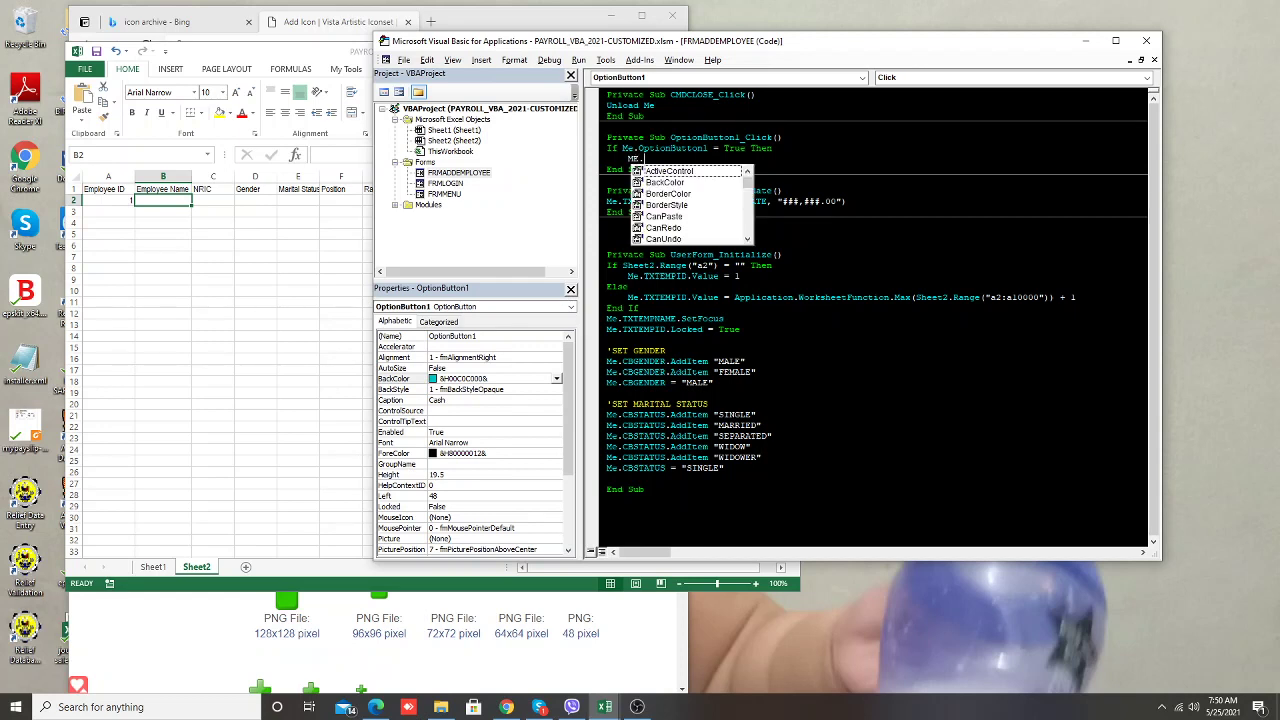
pyautogui.write('OP')
pyautogui.press('Down')
pyautogui.press('Tab')
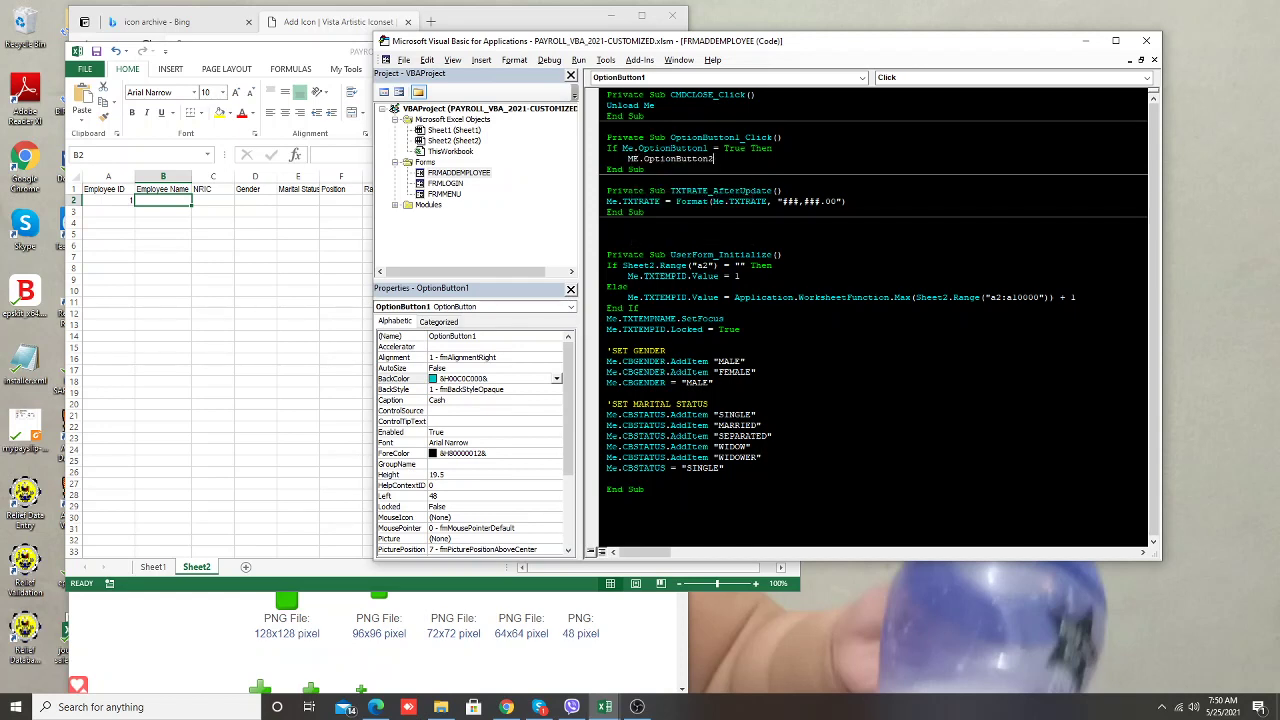
pyautogui.write('=FALSE')
pyautogui.press('Return')
pyautogui.write('E')
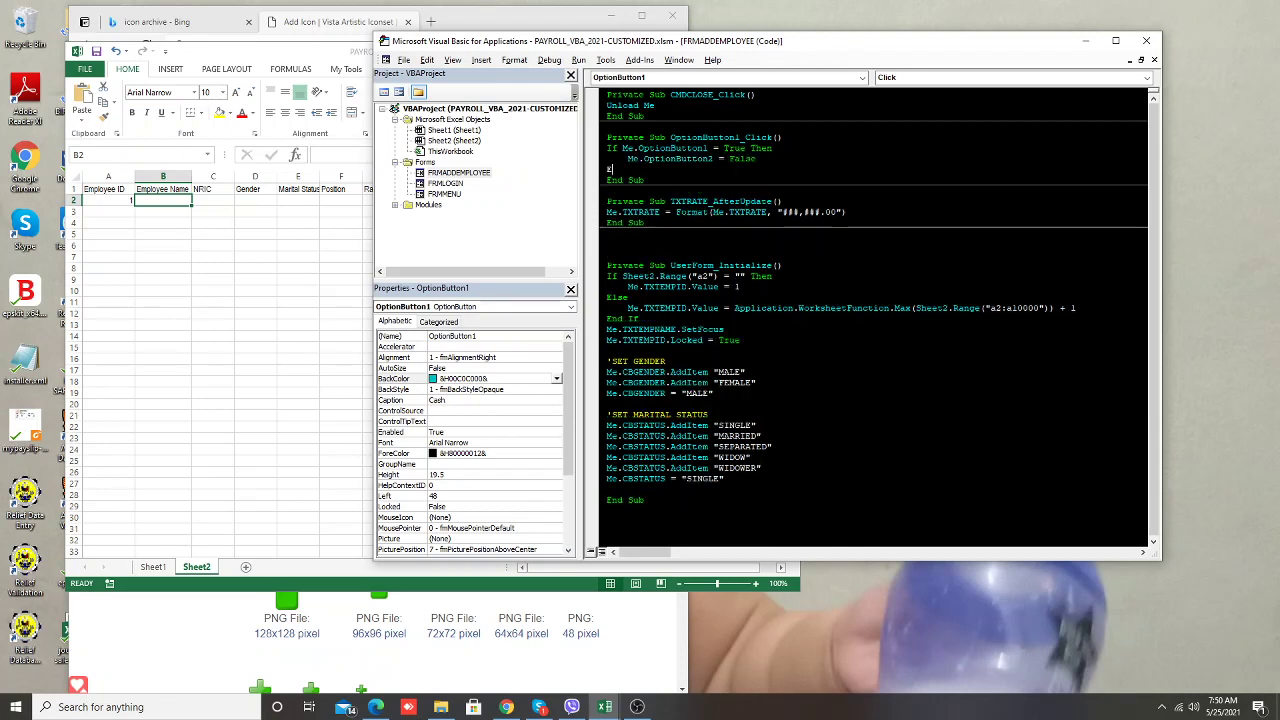
pyautogui.press('BackSpace')
pyautogui.press('BackSpace')
pyautogui.press('BackSpace')
pyautogui.press('BackSpace')
pyautogui.press('BackSpace')
pyautogui.write('IF')
pyautogui.press('Return')
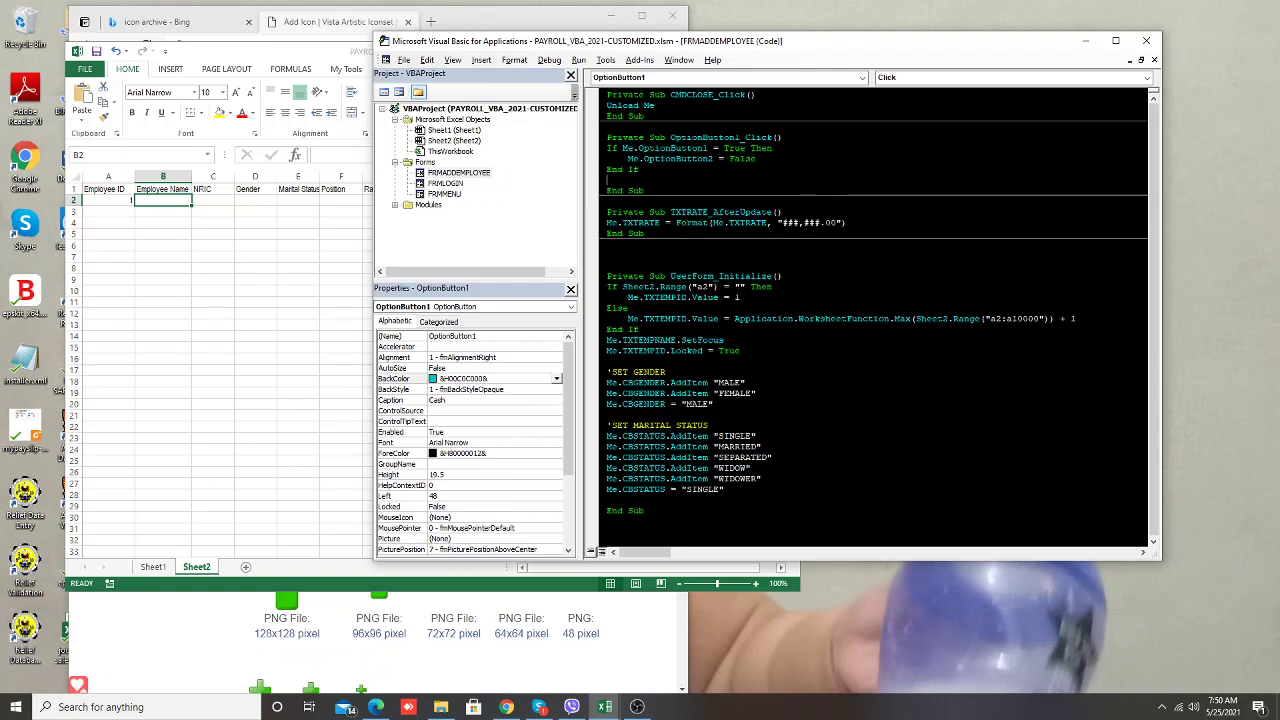
pyautogui.press('BackSpace')
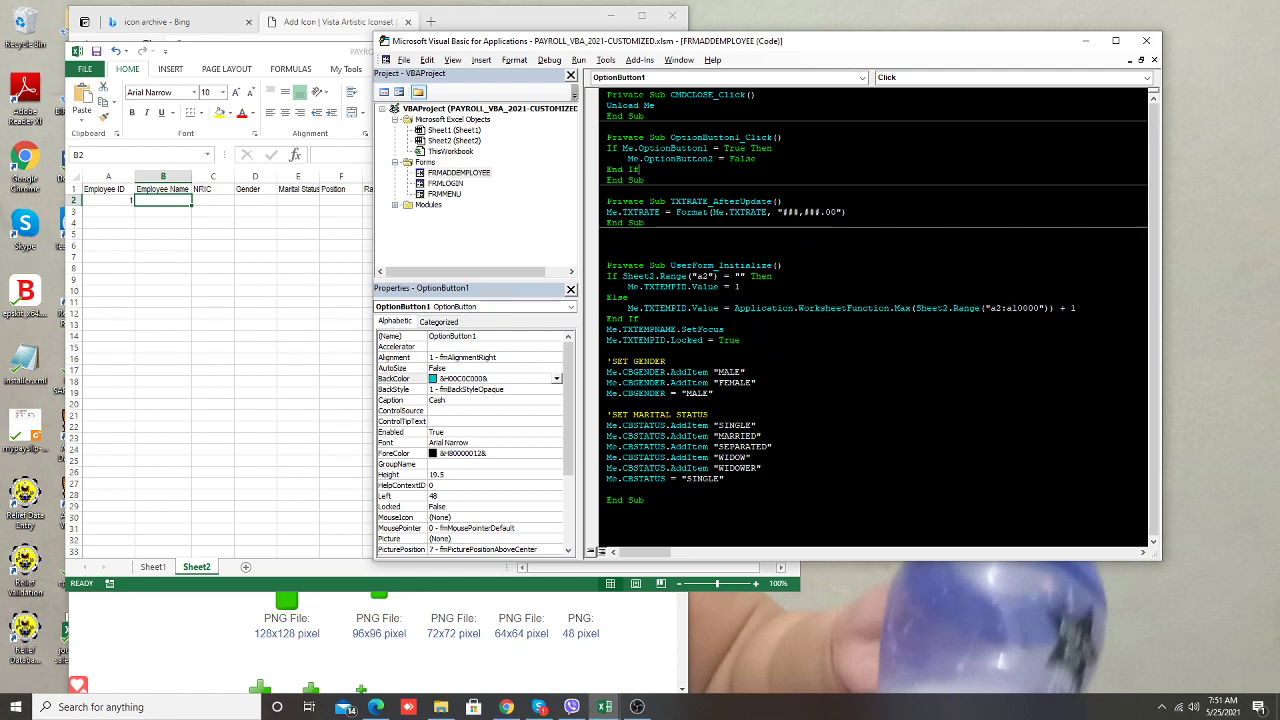
# Paste the If block into the Bank Transfer click procedure, changing the option numbers to 2 and 3
pyautogui.moveTo(640, 169); pyautogui.dragTo(598, 146)
pyautogui.hotkey('ctrl', 'c')
pyautogui.doubleClick(459, 173)
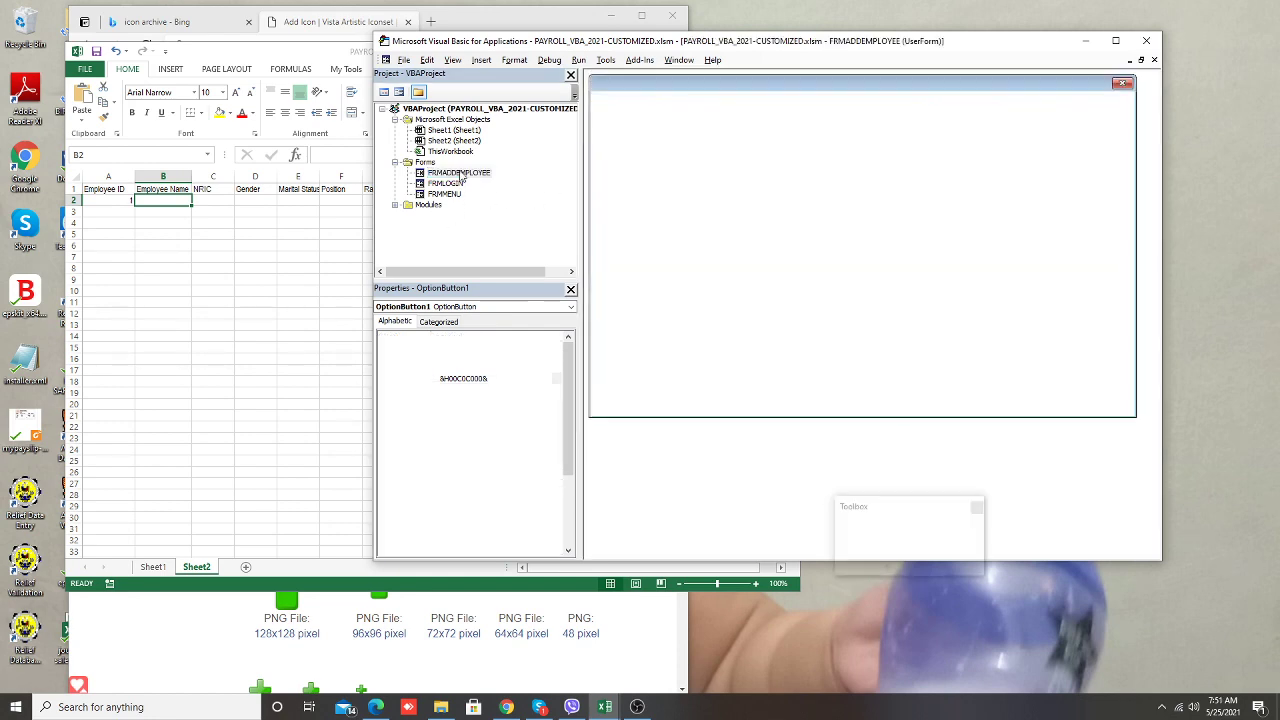
pyautogui.doubleClick(725, 316)
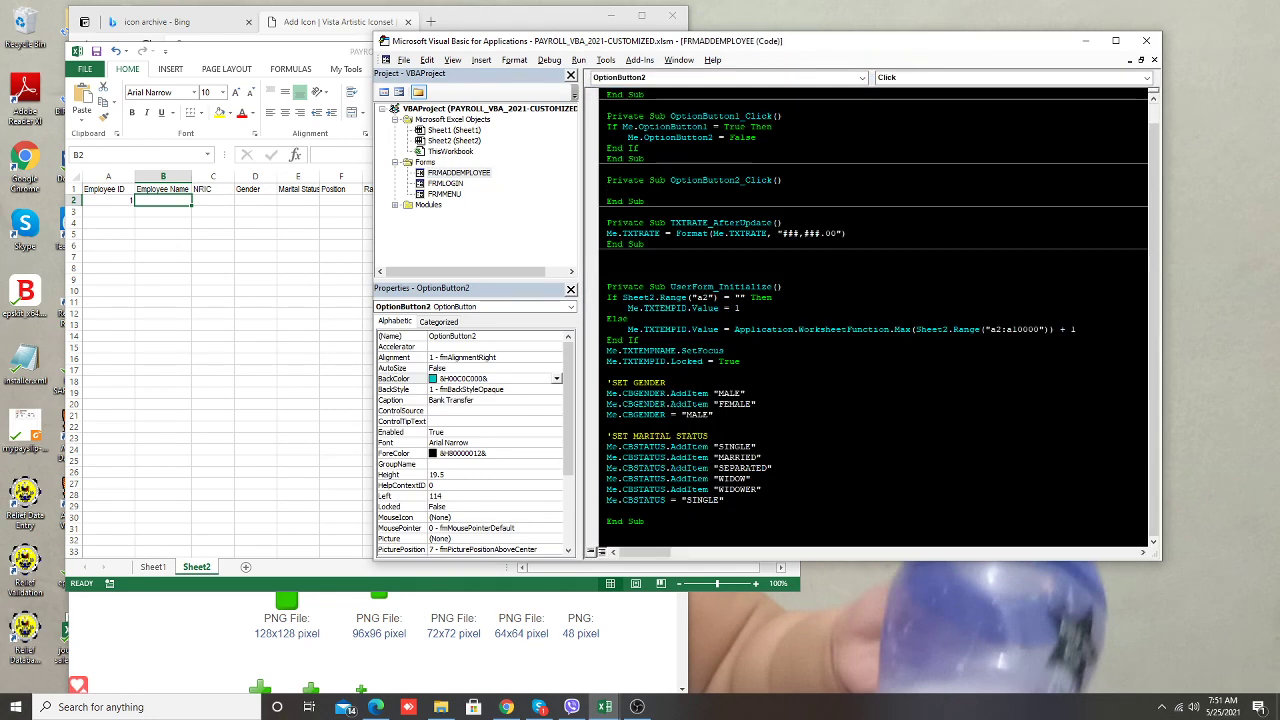
pyautogui.hotkey('ctrl', 'v')
pyautogui.click(710, 190)
pyautogui.press('BackSpace')
pyautogui.write('2')
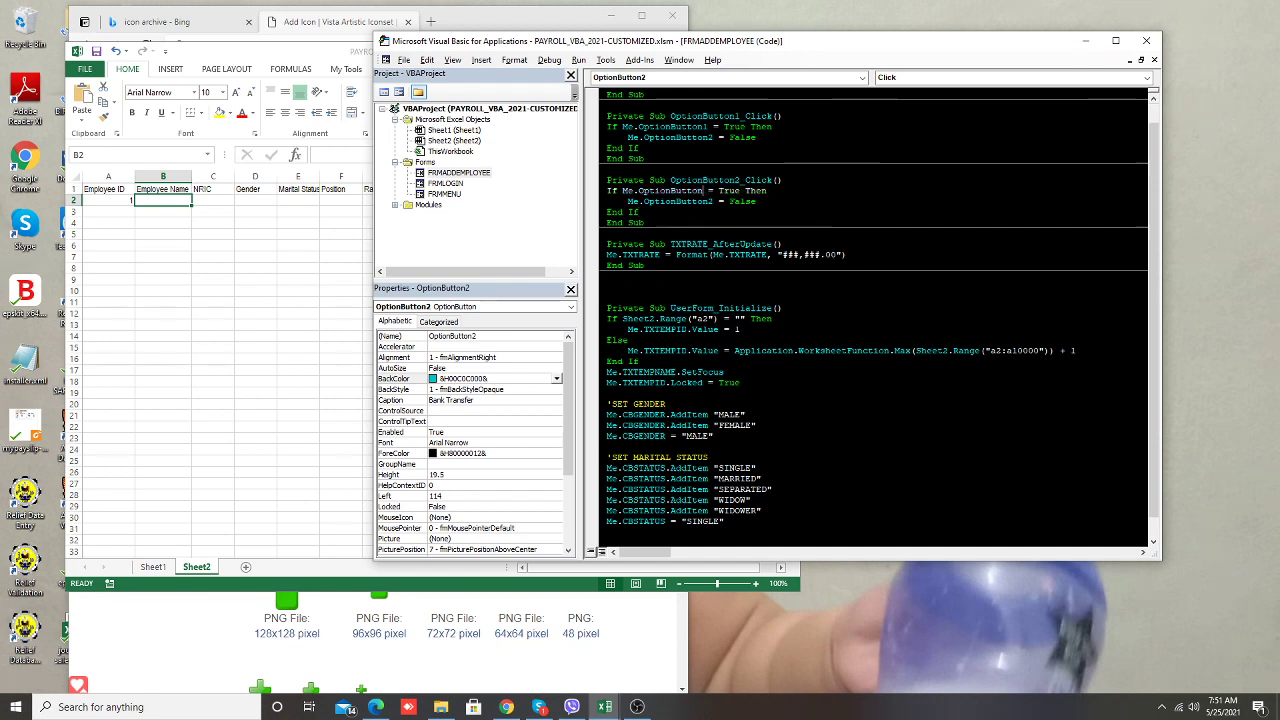
pyautogui.click(710, 201)
pyautogui.press('Delete')
pyautogui.write('3')
pyautogui.press('Down')
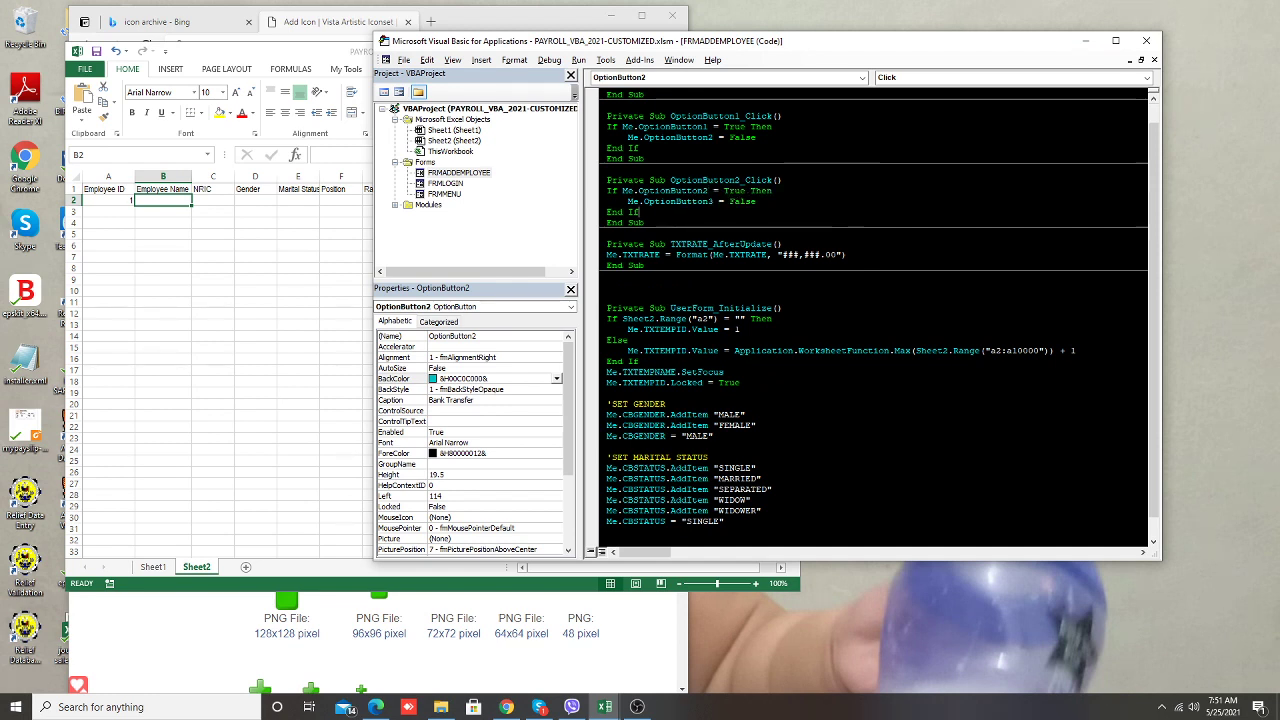
pyautogui.doubleClick(446, 175)
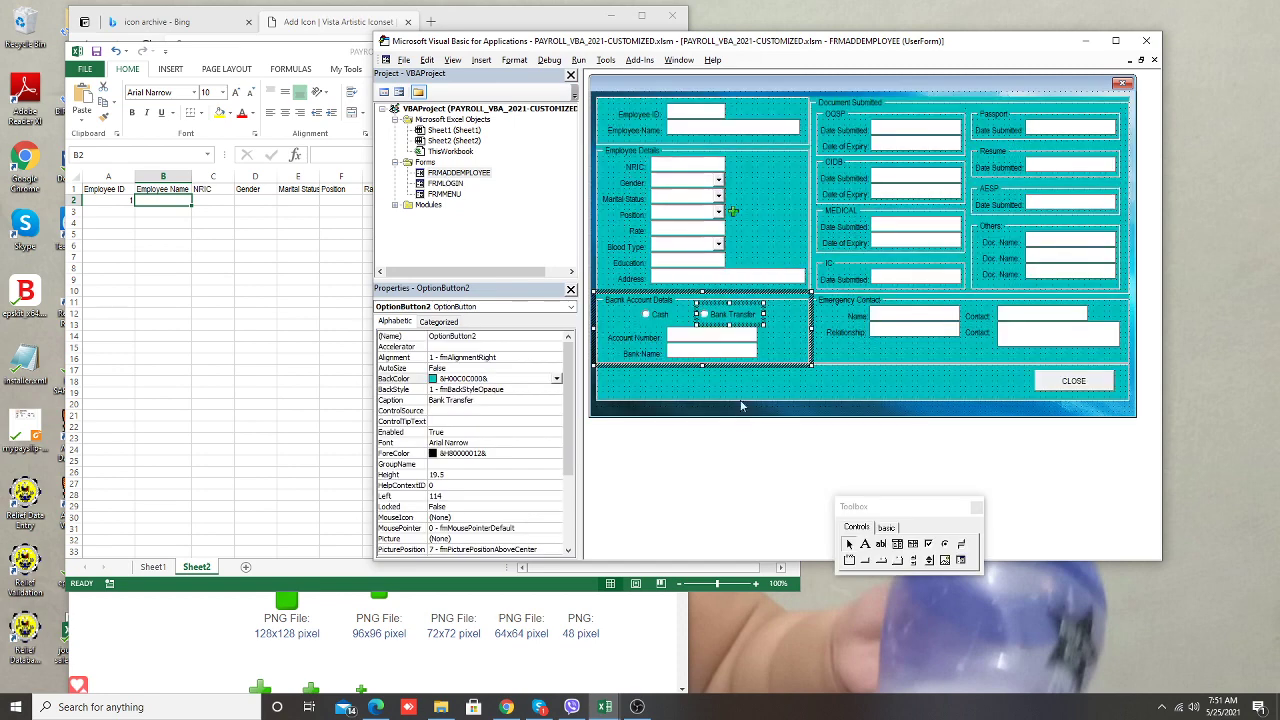
pyautogui.doubleClick(774, 411)
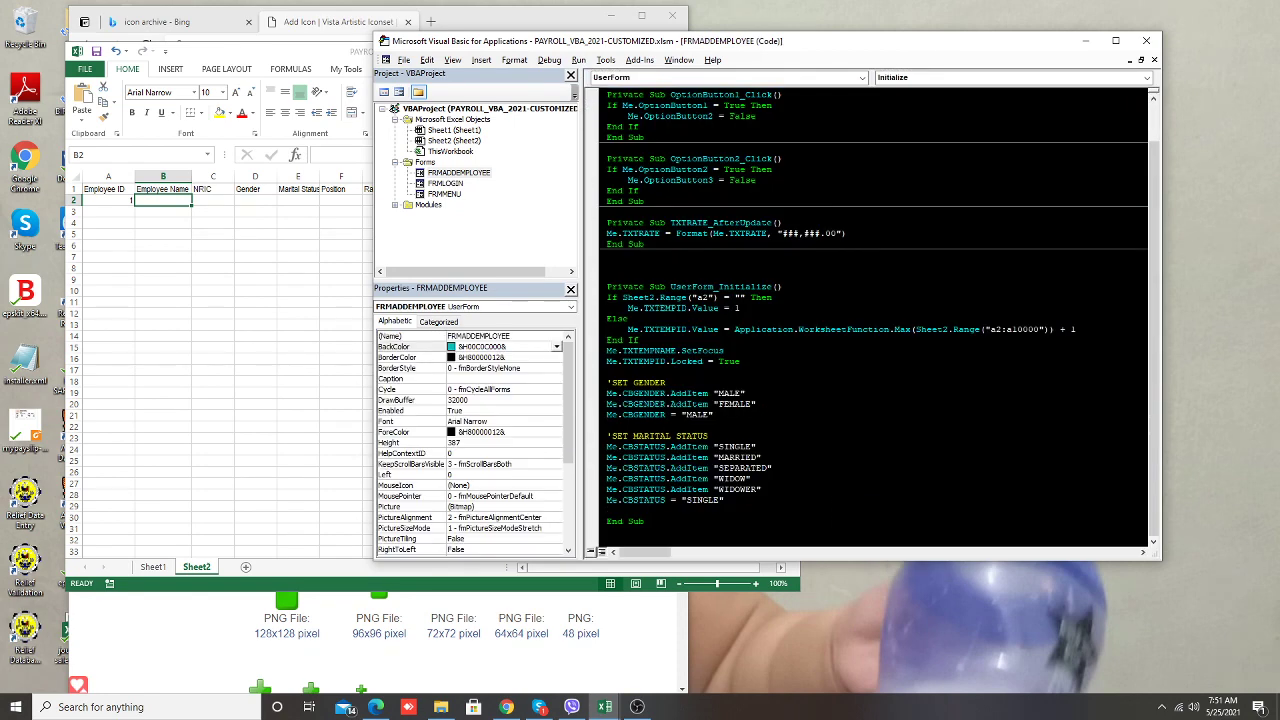
# Add Me.OptionButton1 in Initialize, then fix the compile error by replacing OptionButton3 with OptionButton1
pyautogui.write('ME.op')
pyautogui.press('Tab')
pyautogui.press('F5')
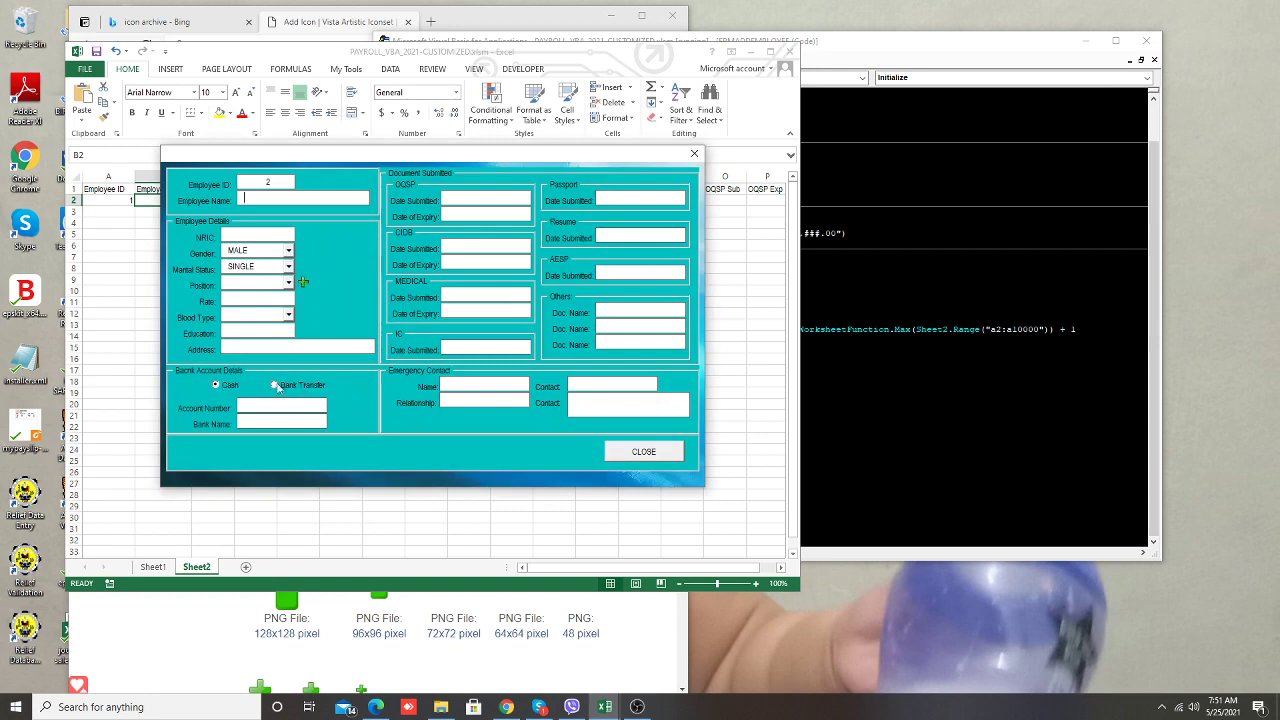
pyautogui.click(274, 385)
pyautogui.click(645, 400)
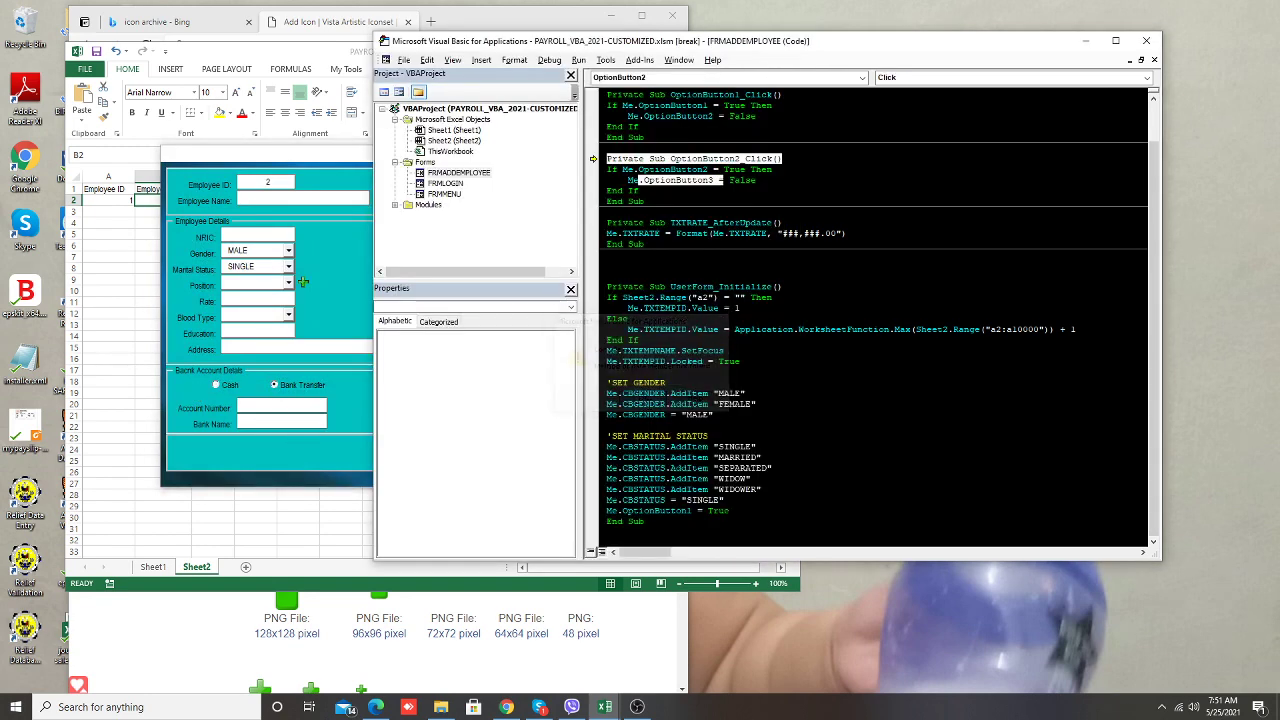
pyautogui.write('OptionButton1')
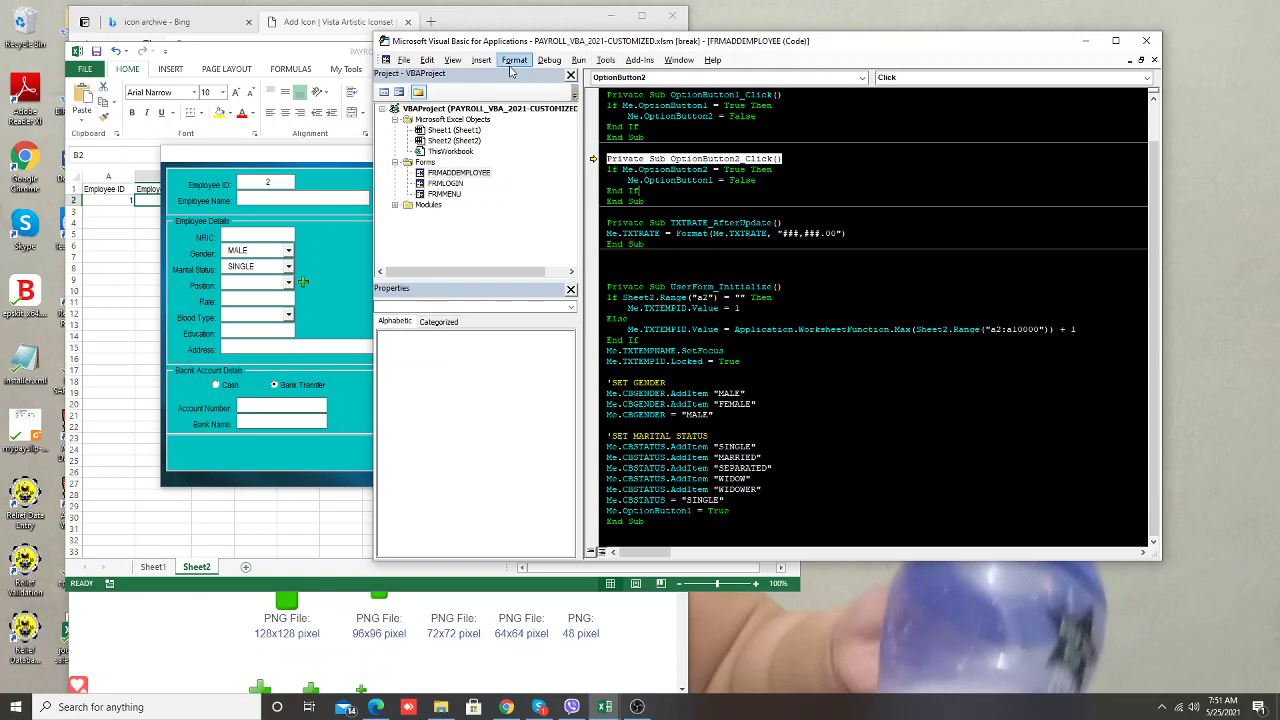
pyautogui.click(606, 60)
pyautogui.click(604, 75)
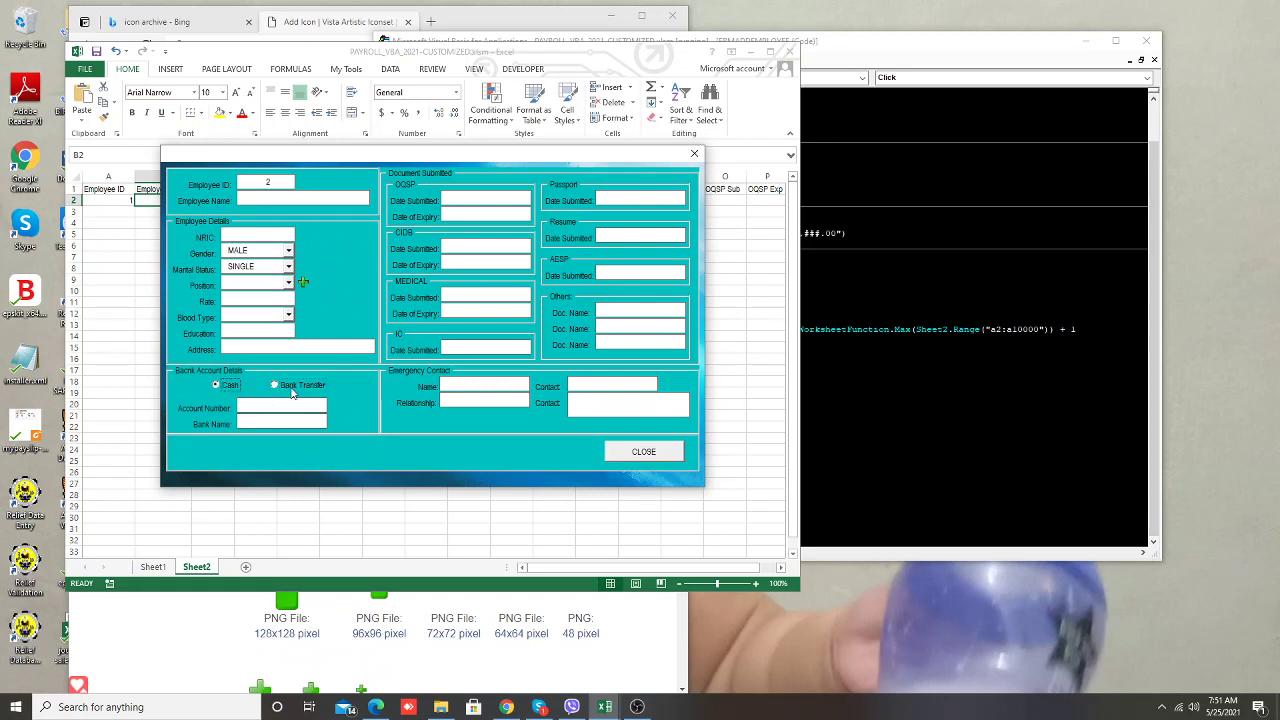
# Toggle between Cash and Bank Transfer on the running form, then close it
pyautogui.press('Up')
pyautogui.press('Down')
pyautogui.click(224, 386)
pyautogui.click(288, 317)
pyautogui.click(288, 285)
pyautogui.click(289, 285)
pyautogui.click(694, 153)
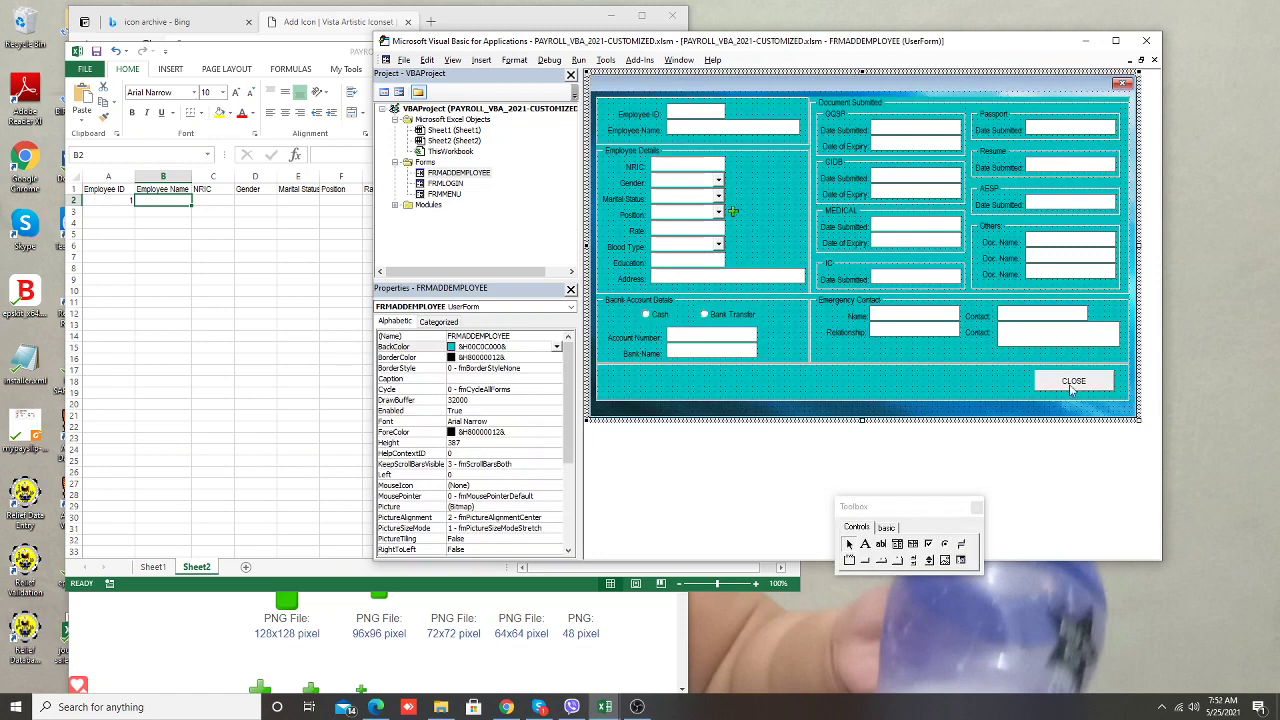
# Paste a copy of the CLOSE button and drag it to the left end of the bottom strip
pyautogui.click(1073, 382)
pyautogui.hotkey('ctrl', 'v')
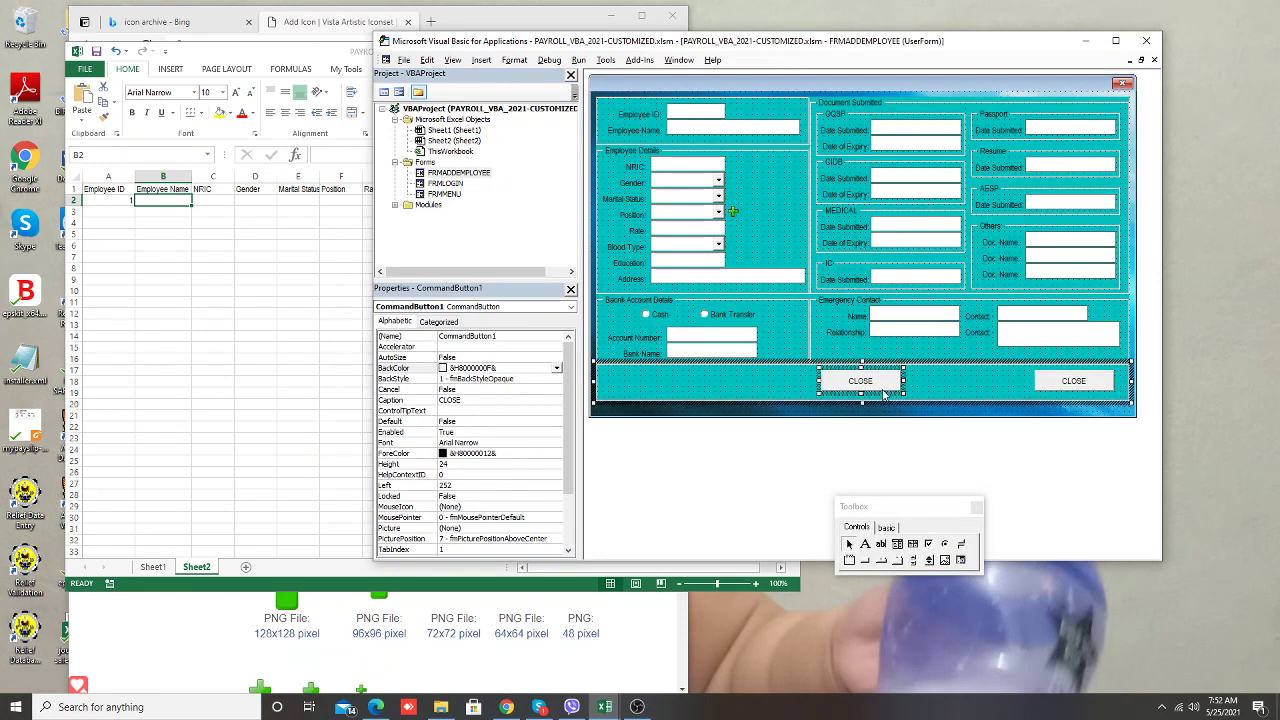
pyautogui.click(839, 393)
pyautogui.moveTo(658, 384); pyautogui.dragTo(652, 382)
# Select both CLOSE buttons and give them a blue background
pyautogui.click(1073, 382)
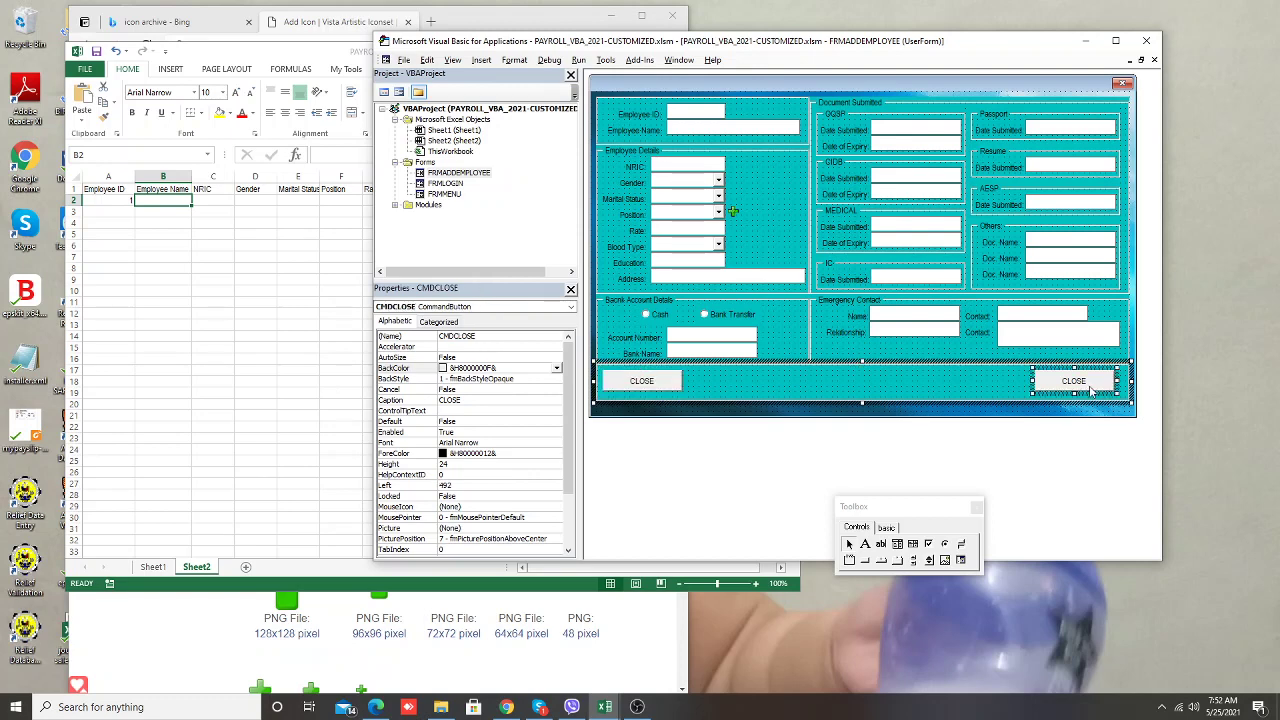
pyautogui.keyDown('ctrl'); pyautogui.click(634, 383); pyautogui.keyUp('ctrl')
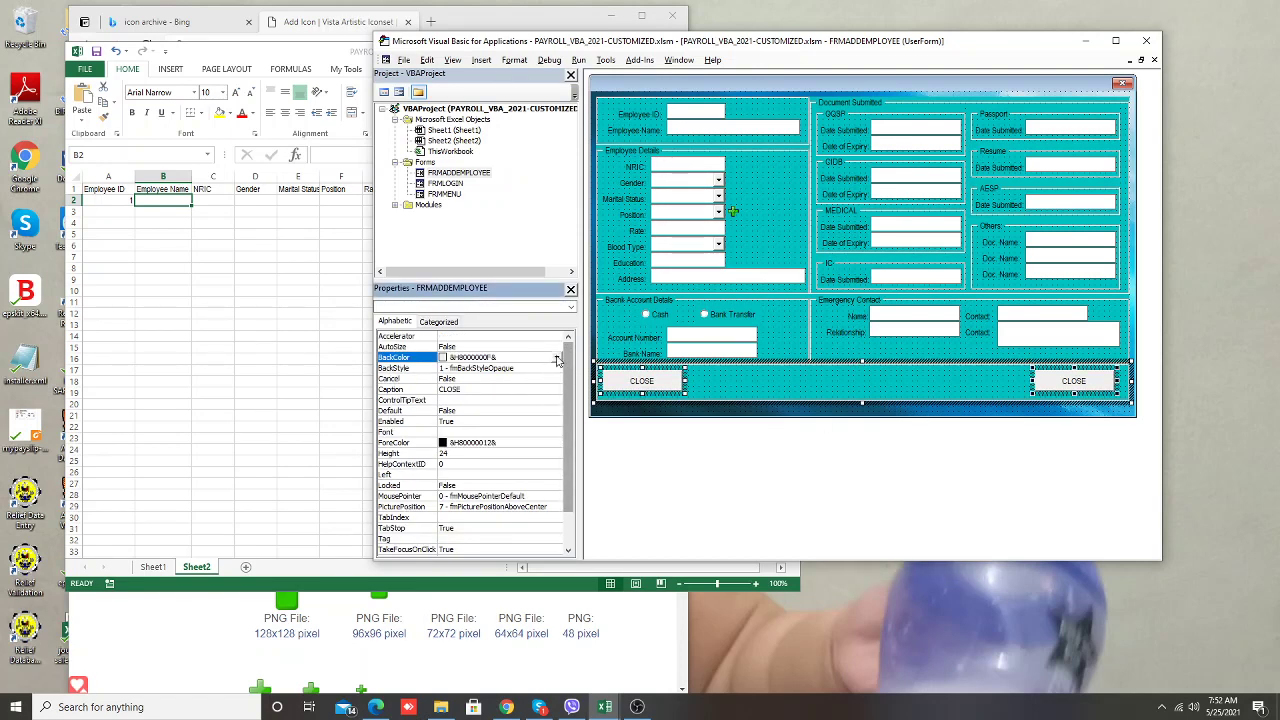
pyautogui.click(556, 357)
pyautogui.click(477, 371)
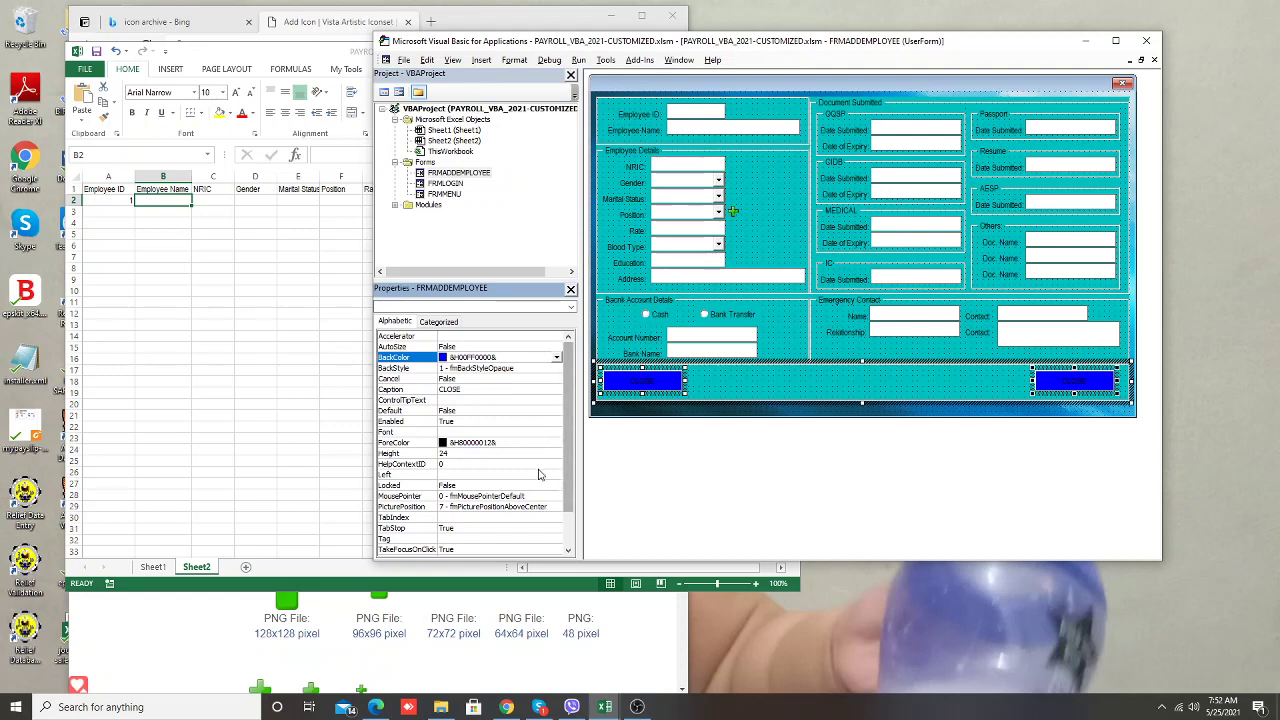
pyautogui.scroll(-2, 548, 488)
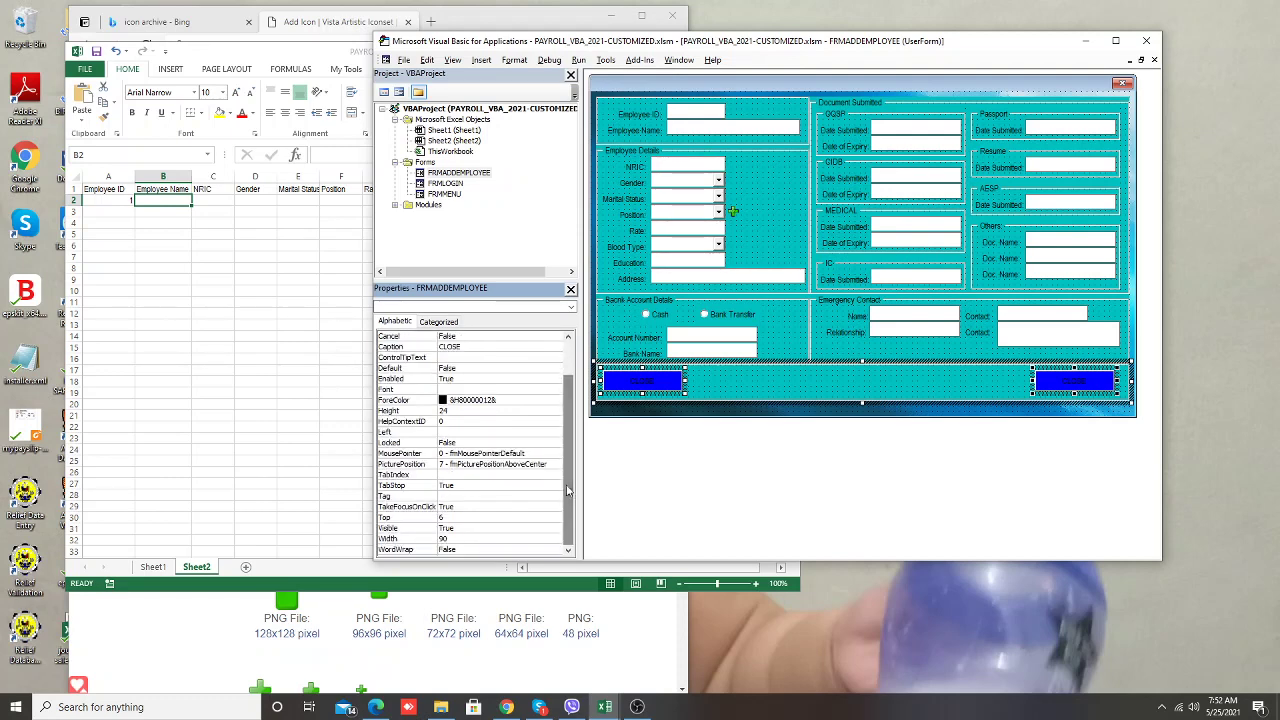
pyautogui.scroll(1, 565, 422)
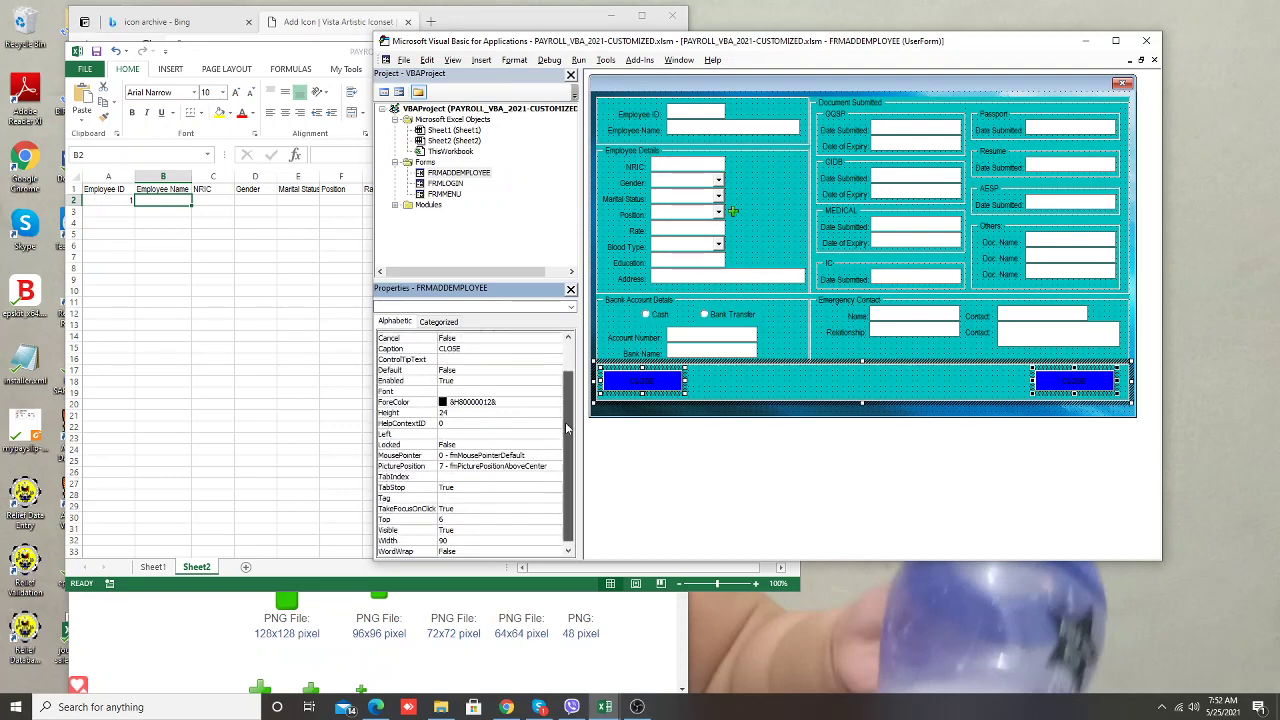
pyautogui.scroll(1, 561, 409)
pyautogui.scroll(-2, 562, 412)
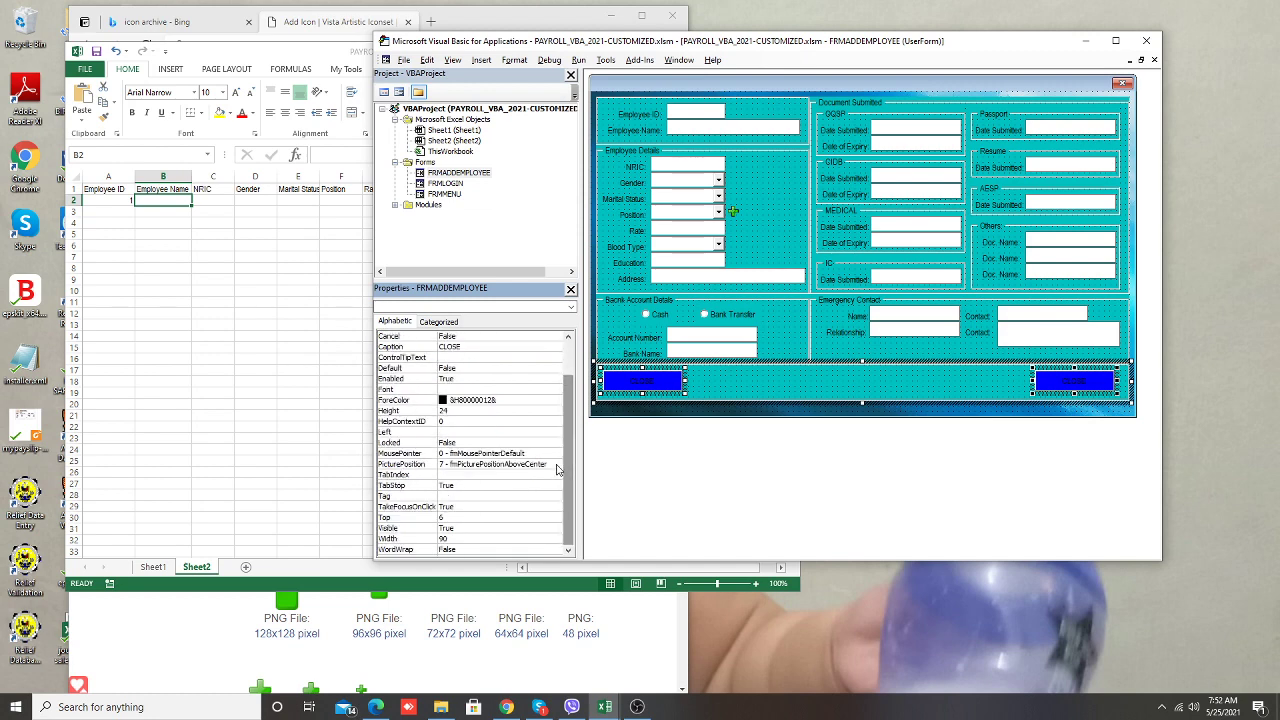
pyautogui.scroll(2, 558, 450)
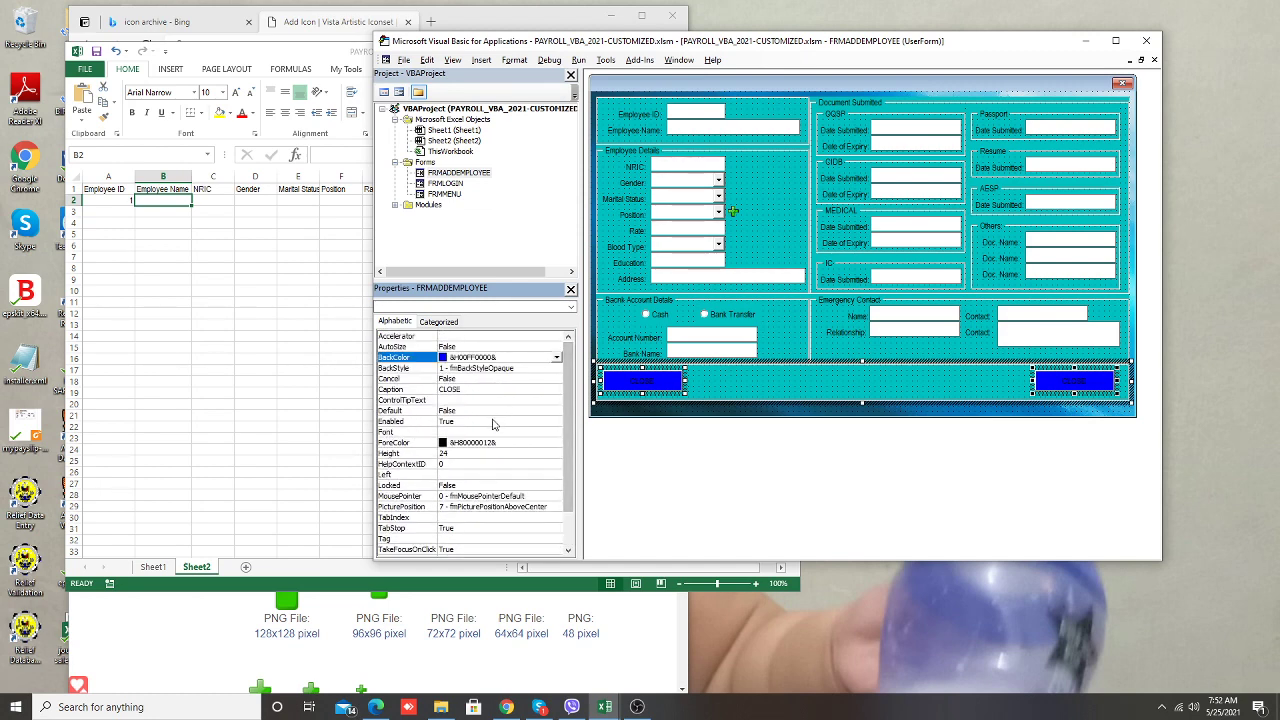
# Make the caption text of both buttons white
pyautogui.click(534, 369)
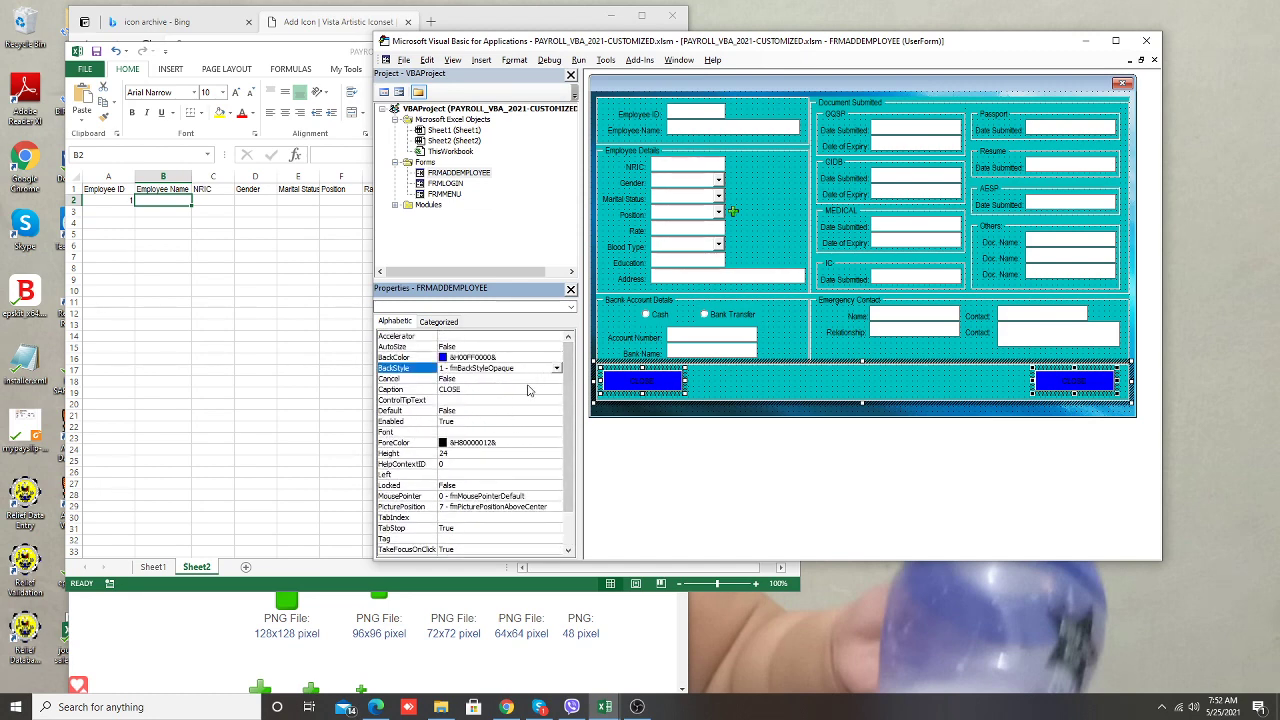
pyautogui.click(558, 445)
pyautogui.click(558, 445)
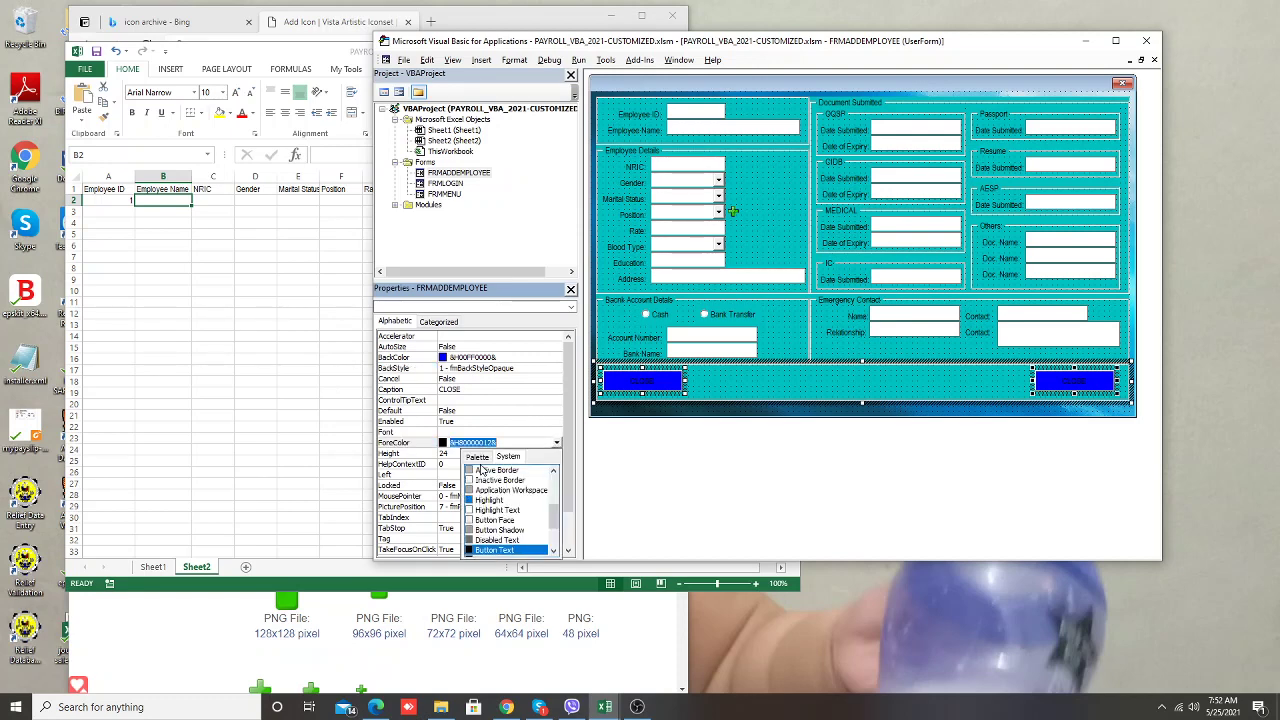
pyautogui.click(478, 457)
pyautogui.click(470, 470)
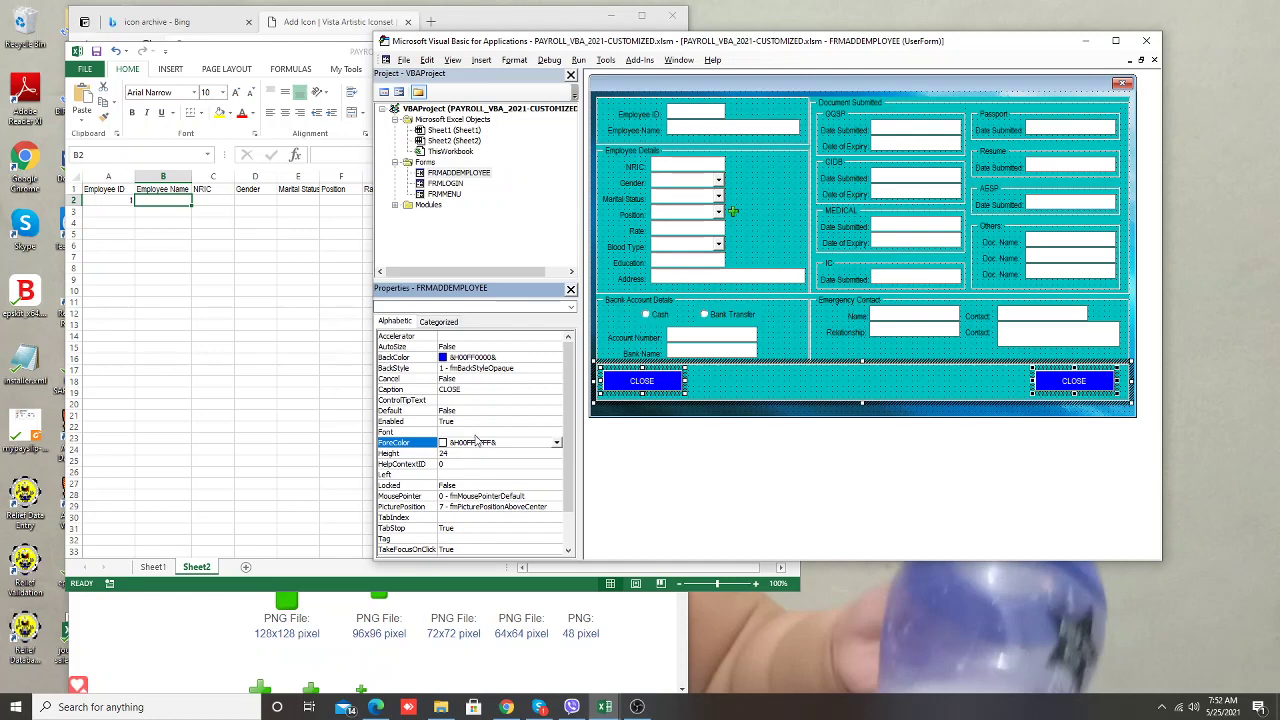
pyautogui.click(483, 431)
# Set both buttons' caption font to Arial Narrow Bold, size 12
pyautogui.click(556, 432)
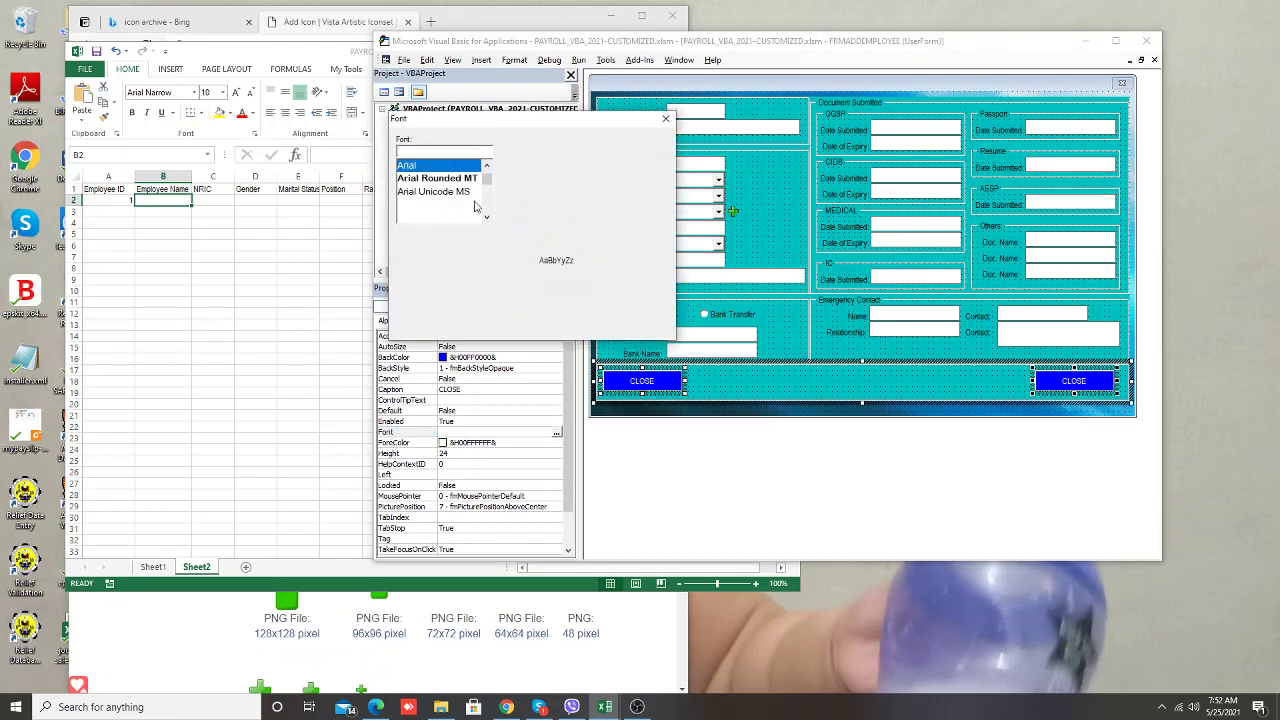
pyautogui.click(535, 217)
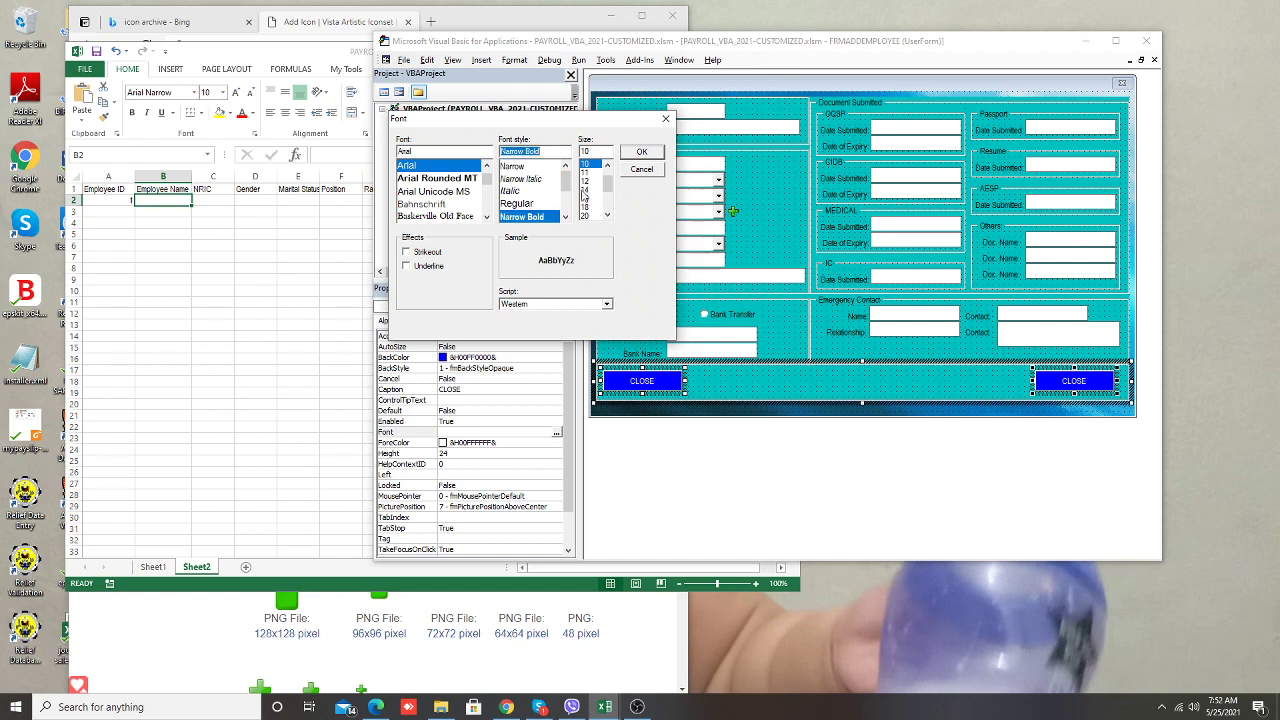
pyautogui.click(589, 173)
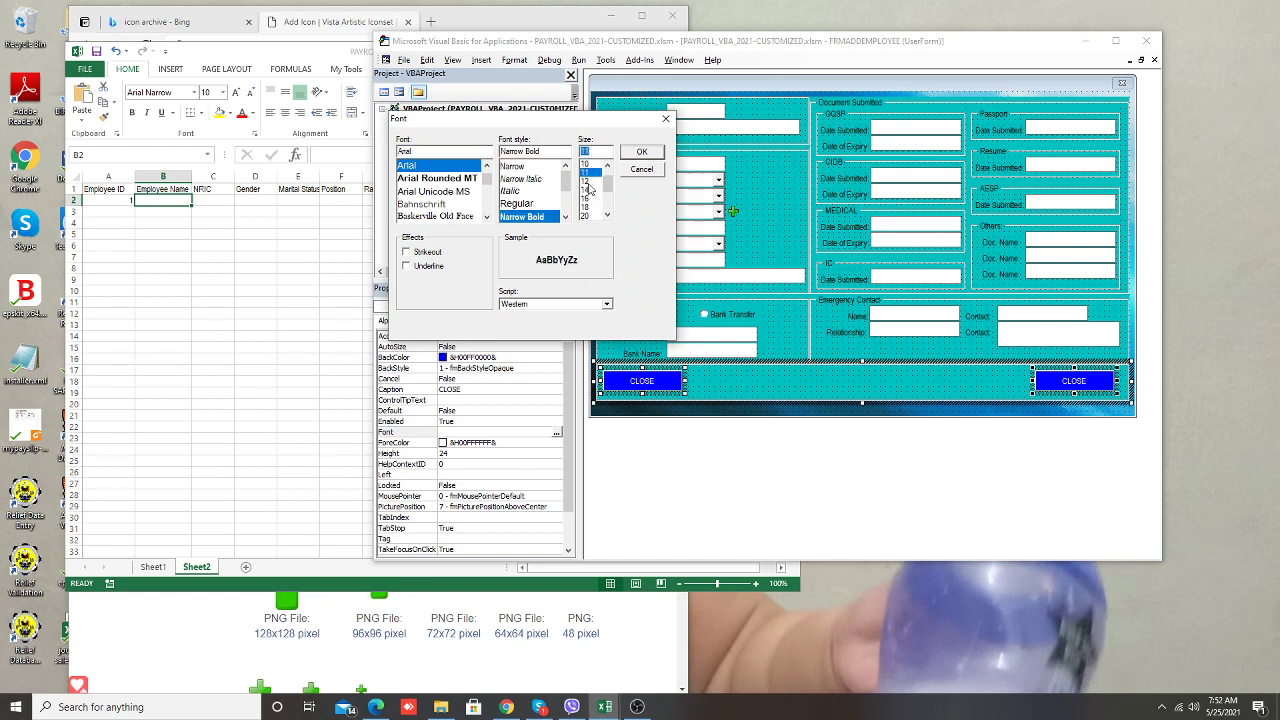
pyautogui.click(588, 180)
pyautogui.press('Return')
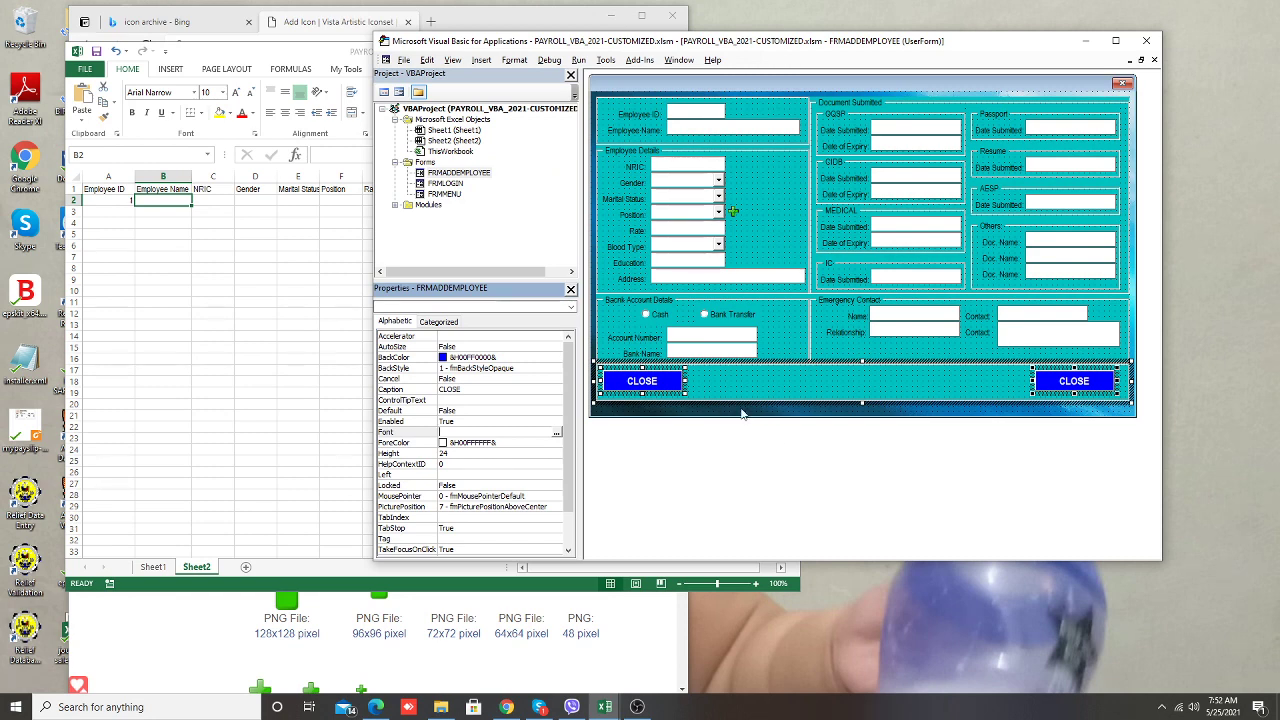
pyautogui.click(680, 432)
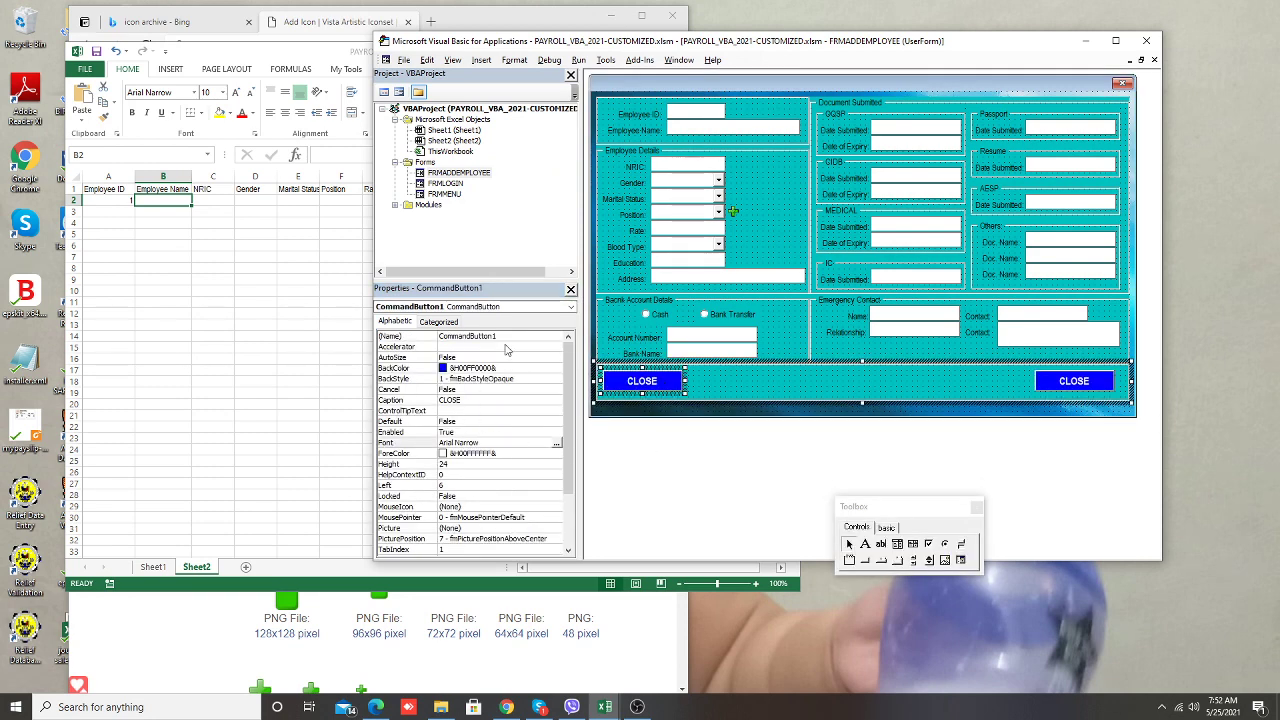
# Give the left copy a new CMD name and the caption SAVE/UPDATE
pyautogui.click(507, 344)
pyautogui.hotkey('shift', 'Home')
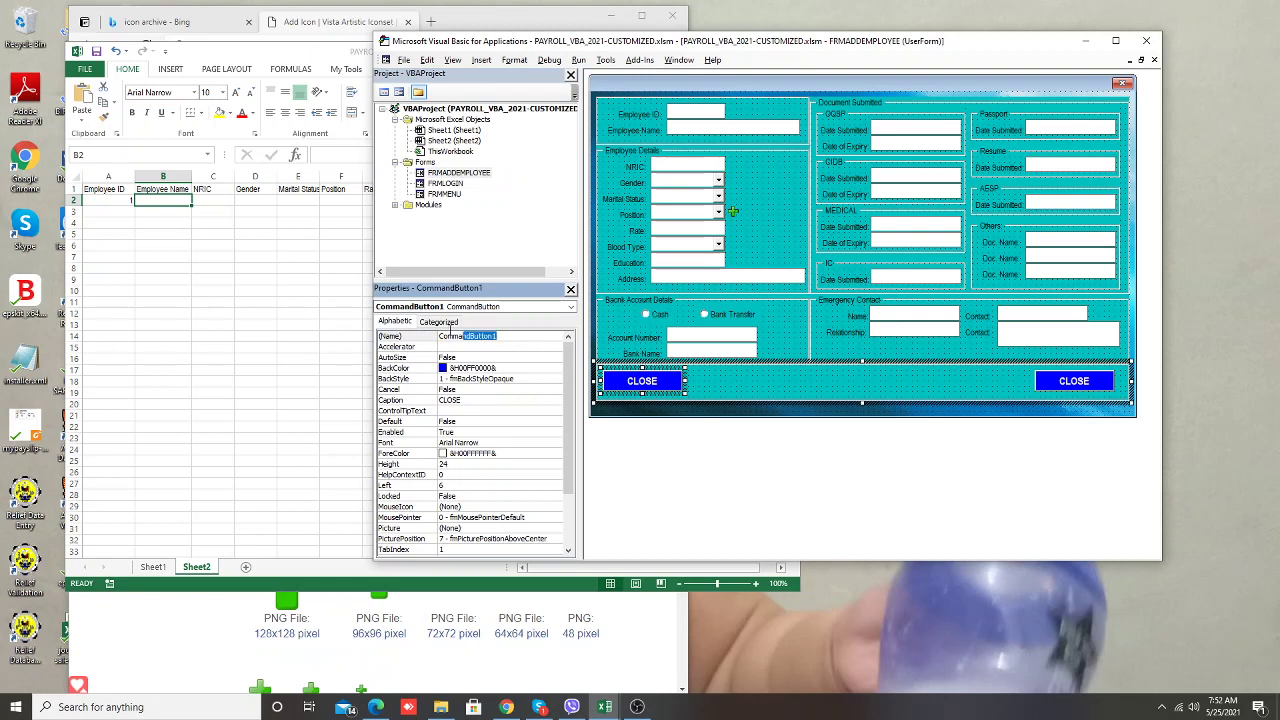
pyautogui.write('CMD')
pyautogui.press('BackSpace')
pyautogui.press('BackSpace')
pyautogui.press('BackSpace')
pyautogui.write('I')
pyautogui.click(390, 400)
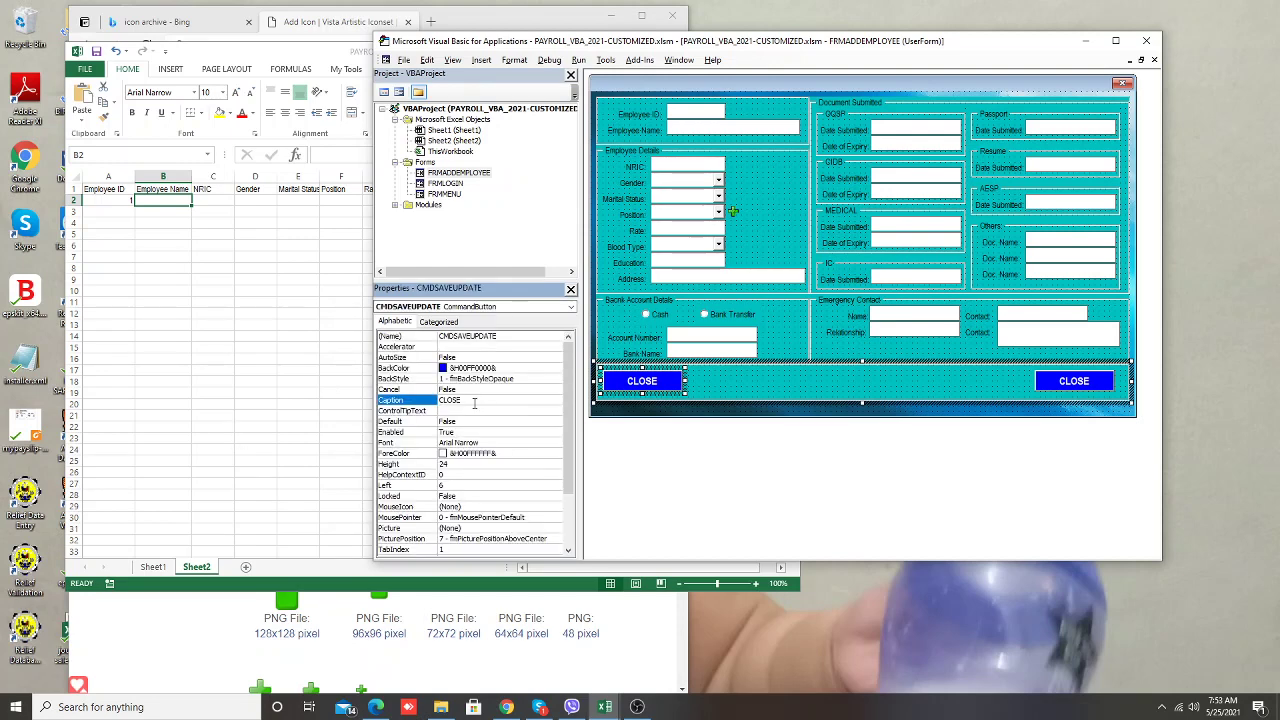
pyautogui.write('SAVE')
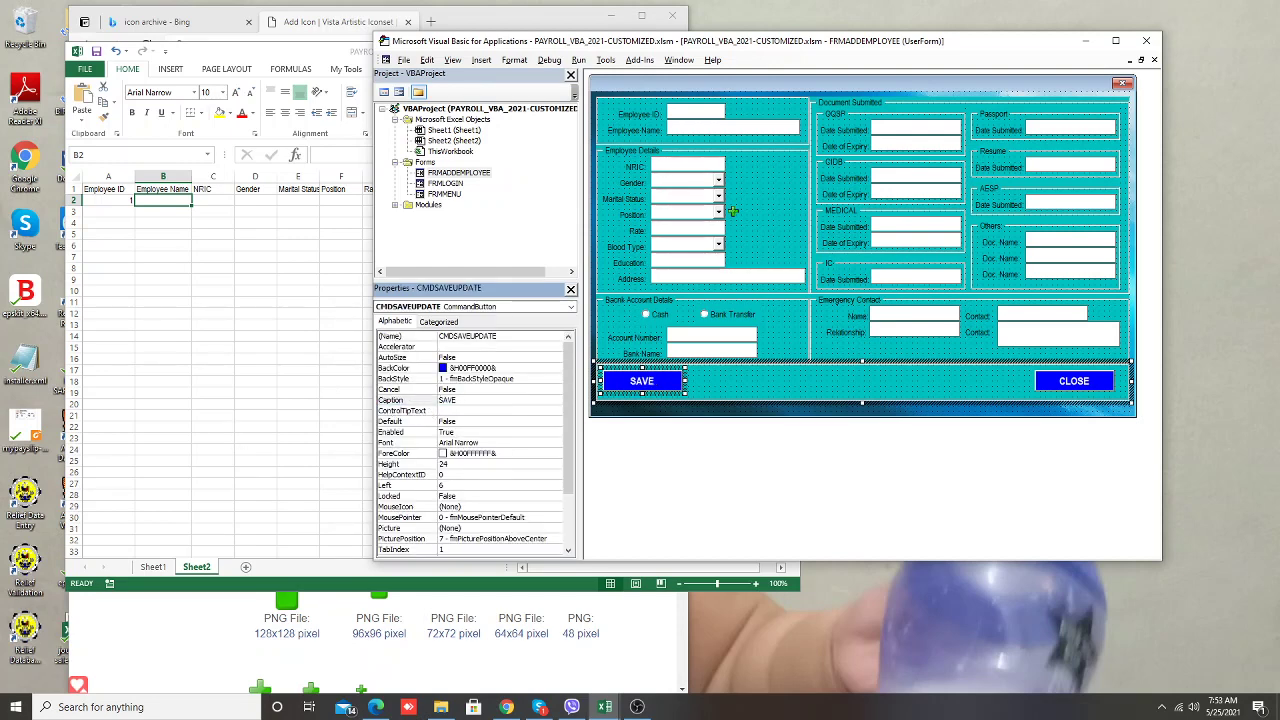
pyautogui.write('/UPDATE')
# Widen the SAVE/UPDATE button and paste three copies in a row along the bottom strip
pyautogui.click(689, 380)
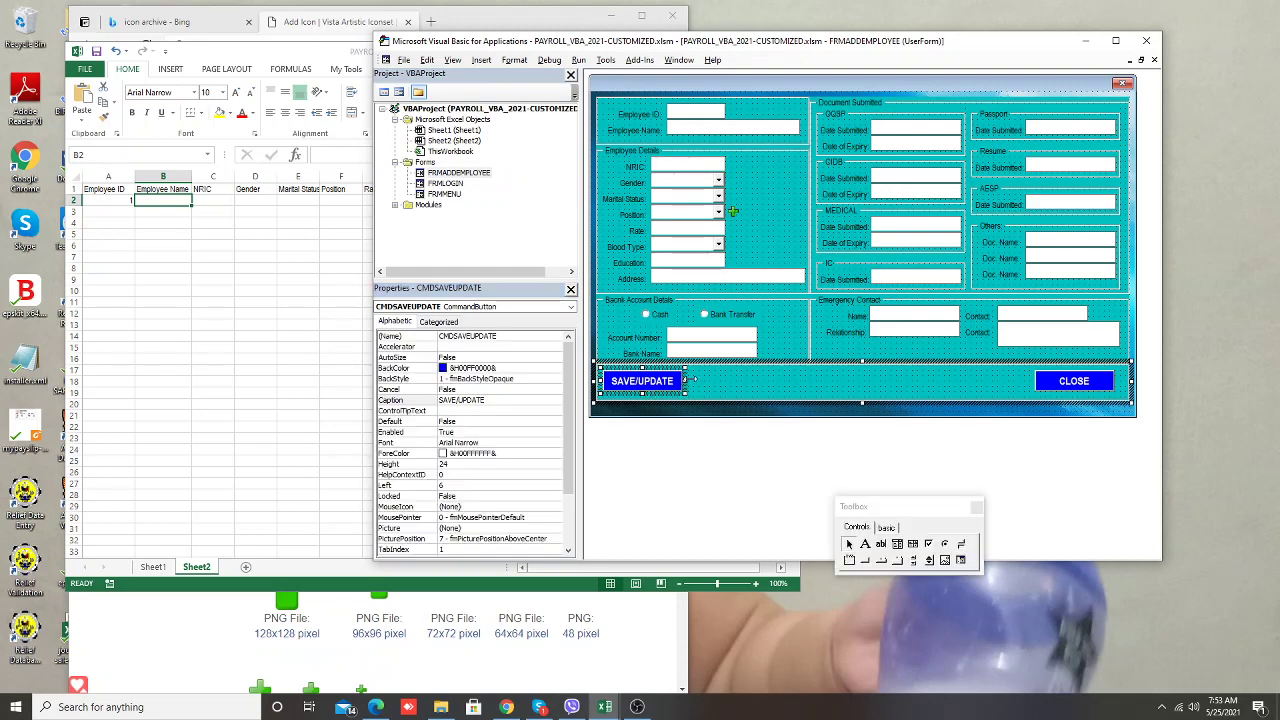
pyautogui.moveTo(689, 380); pyautogui.dragTo(708, 380)
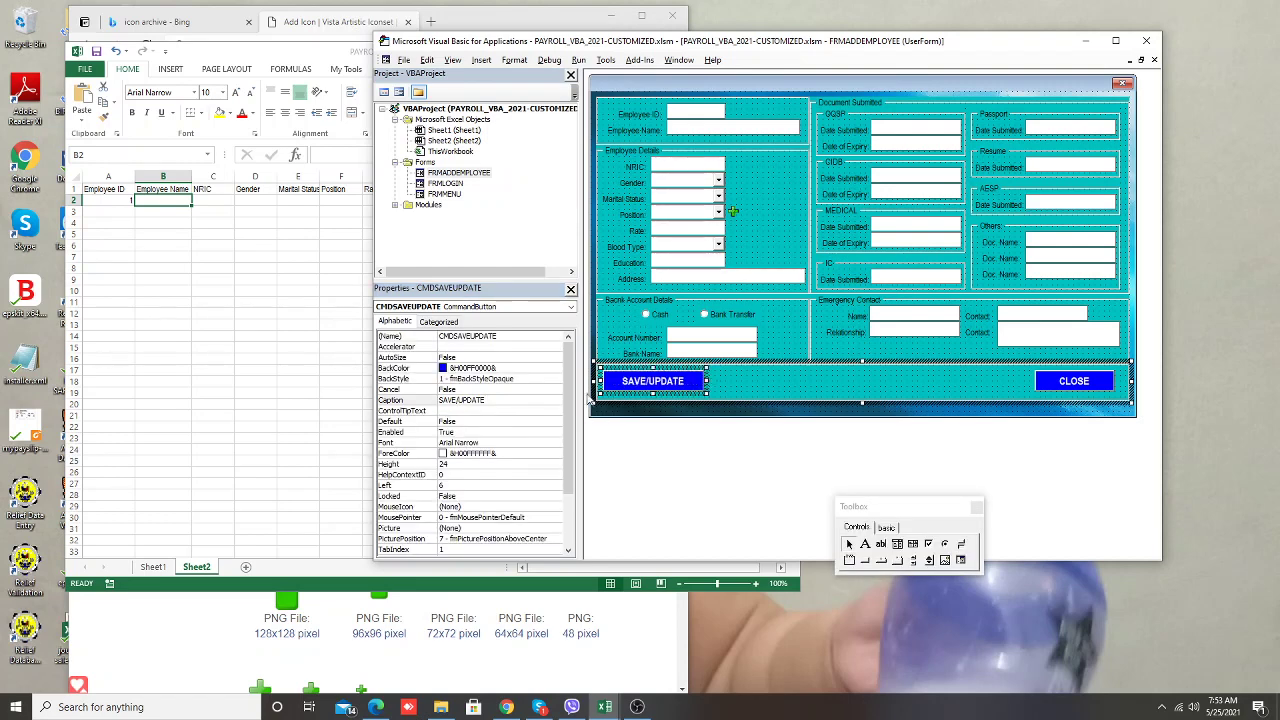
pyautogui.moveTo(566, 428); pyautogui.dragTo(566, 478)
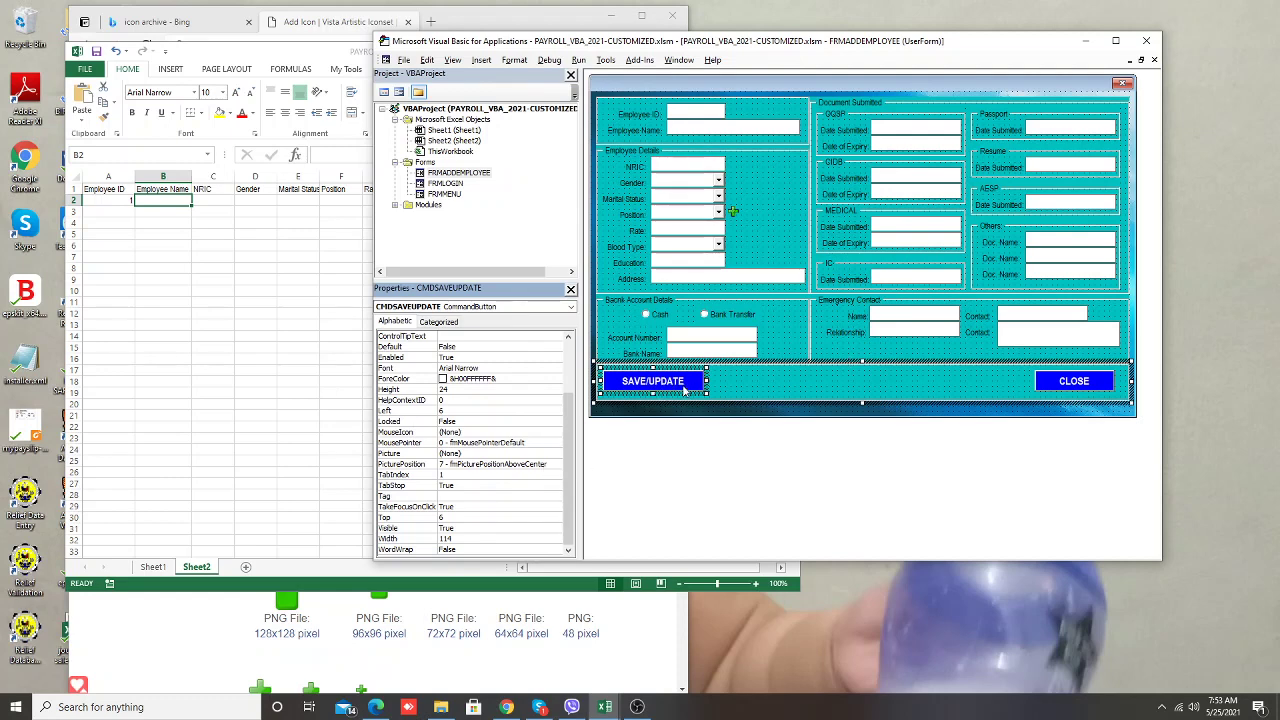
pyautogui.hotkey('ctrl', 'c')
pyautogui.hotkey('ctrl', 'v')
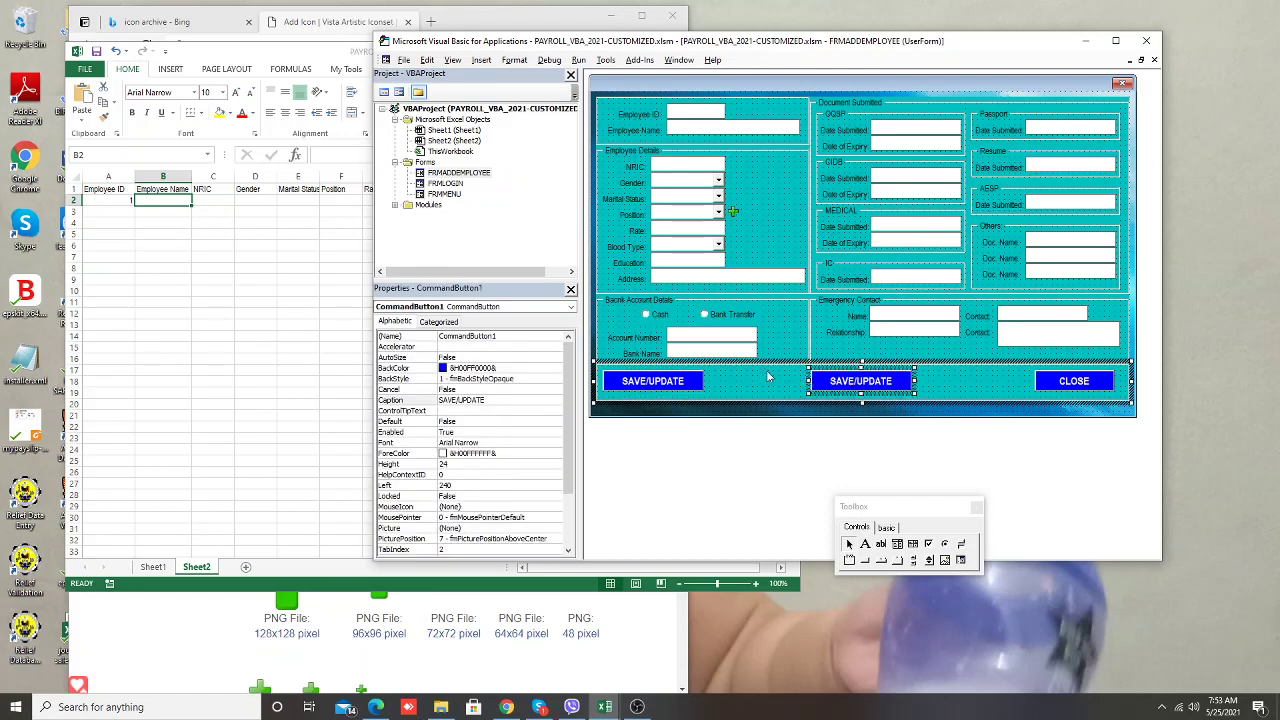
pyautogui.moveTo(830, 381); pyautogui.dragTo(729, 381)
pyautogui.click(900, 388)
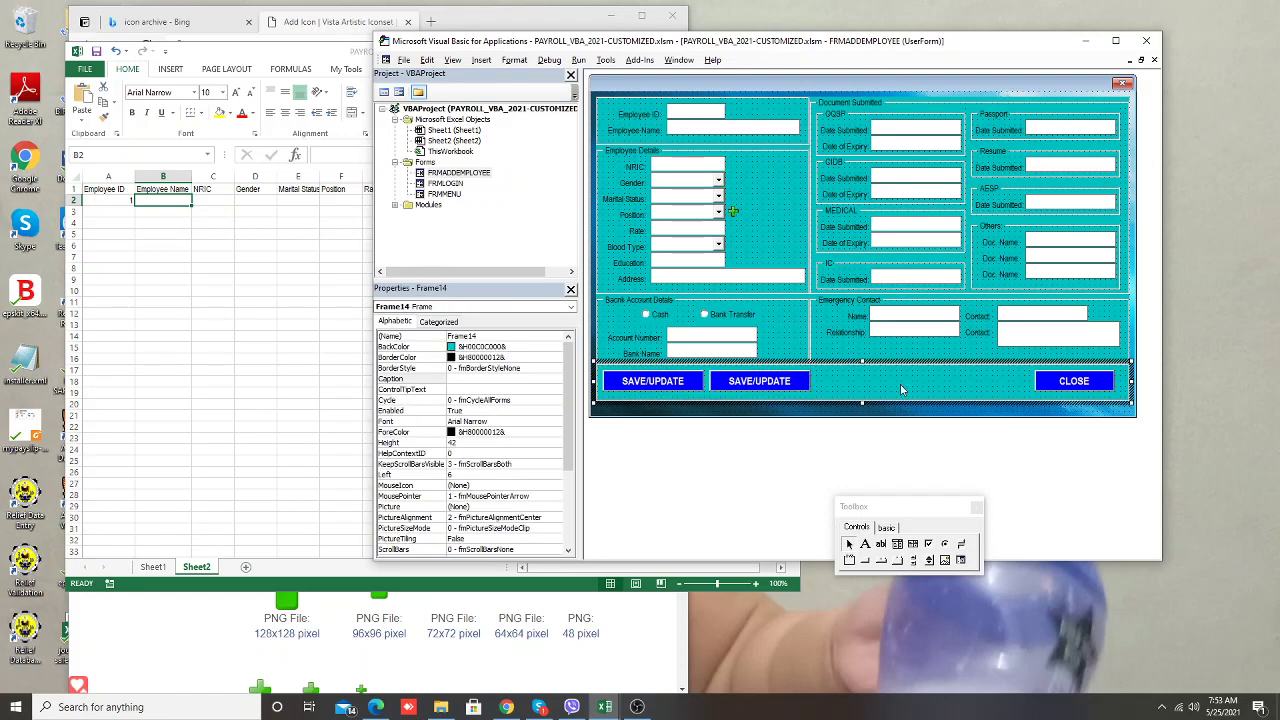
pyautogui.hotkey('ctrl', 'v')
pyautogui.moveTo(888, 384); pyautogui.dragTo(885, 395)
pyautogui.click(966, 384)
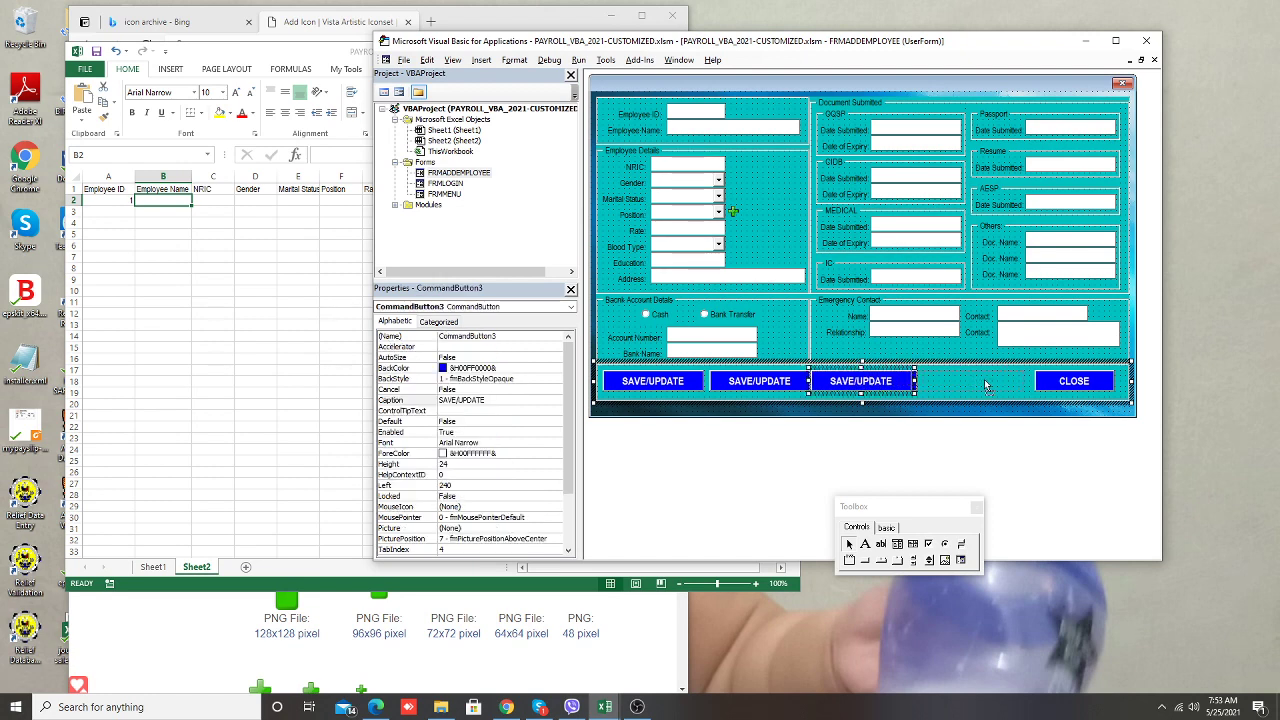
pyautogui.hotkey('ctrl', 'v')
# Nudge the CLOSE button left, widen it, and move the editor window left
pyautogui.click(1044, 386)
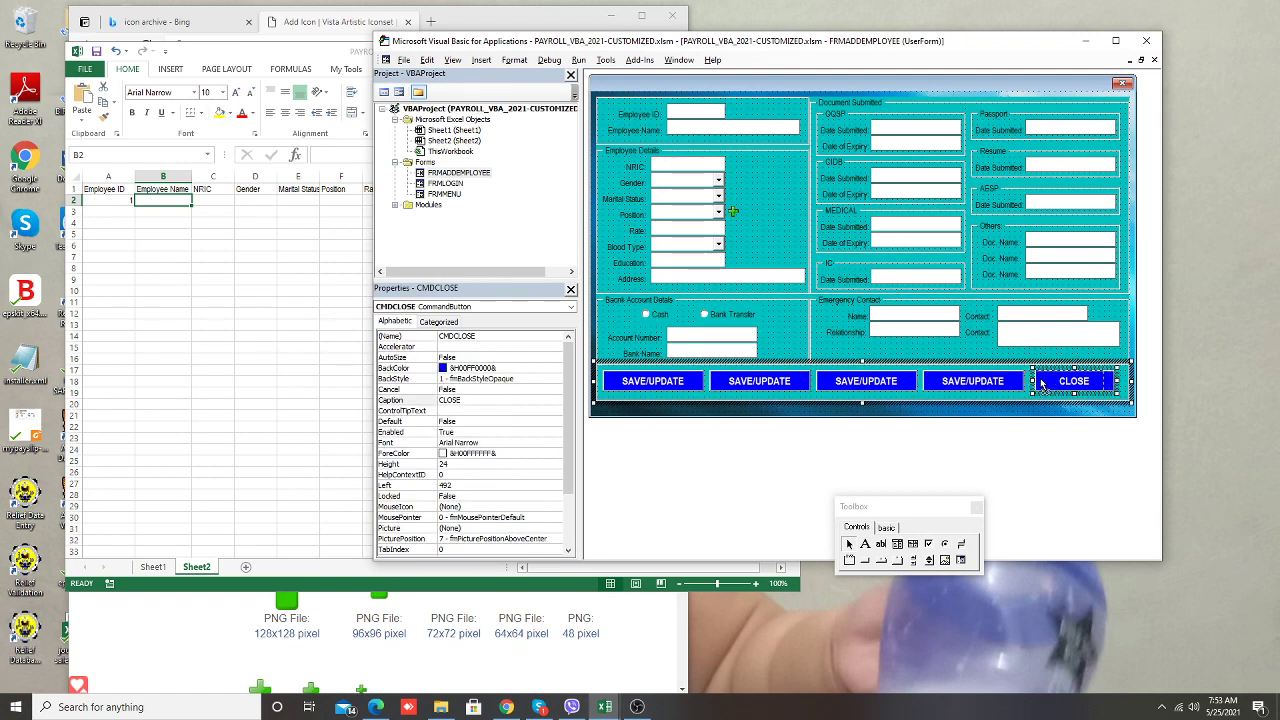
pyautogui.moveTo(1046, 388); pyautogui.dragTo(1040, 388)
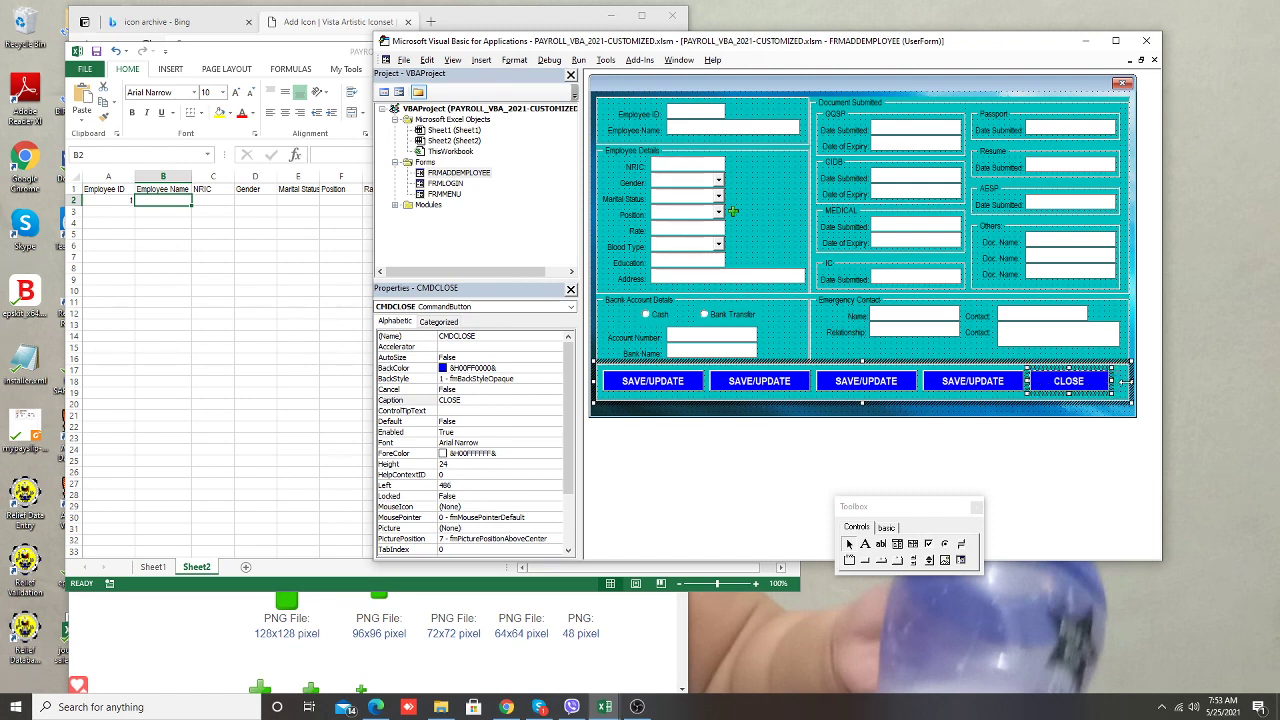
pyautogui.moveTo(1122, 381); pyautogui.dragTo(1136, 381)
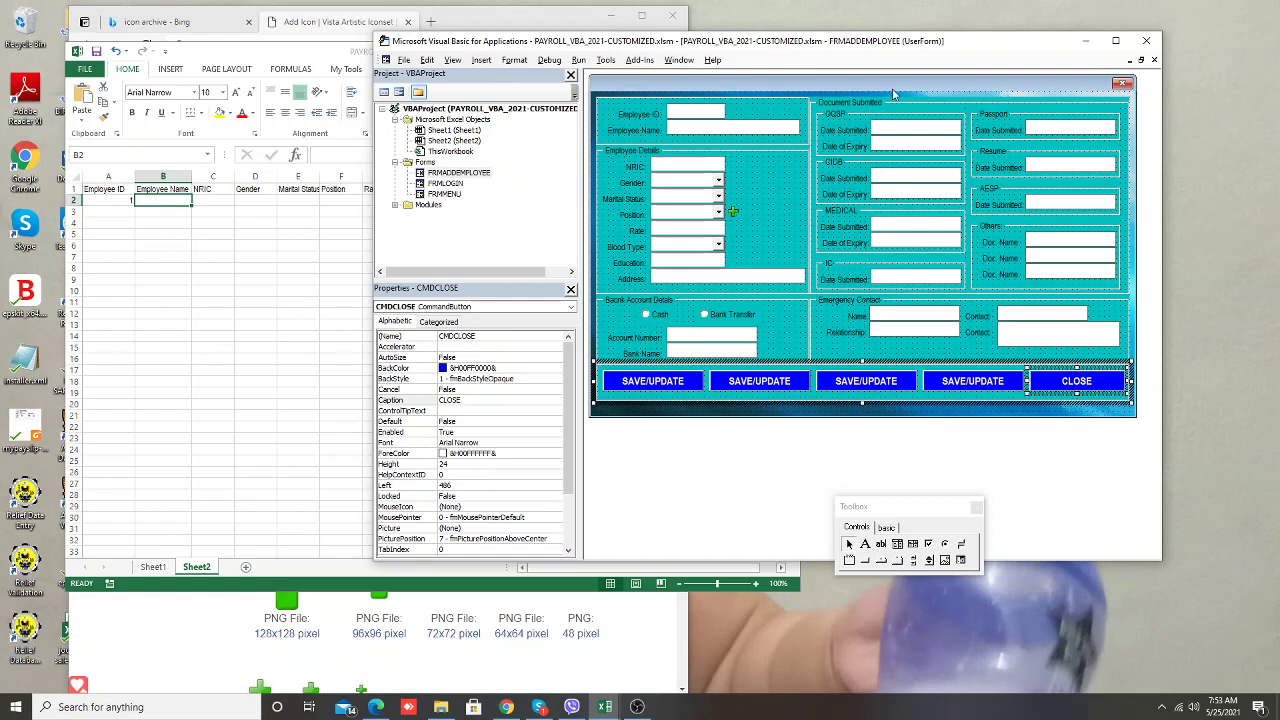
pyautogui.moveTo(925, 48); pyautogui.dragTo(620, 55)
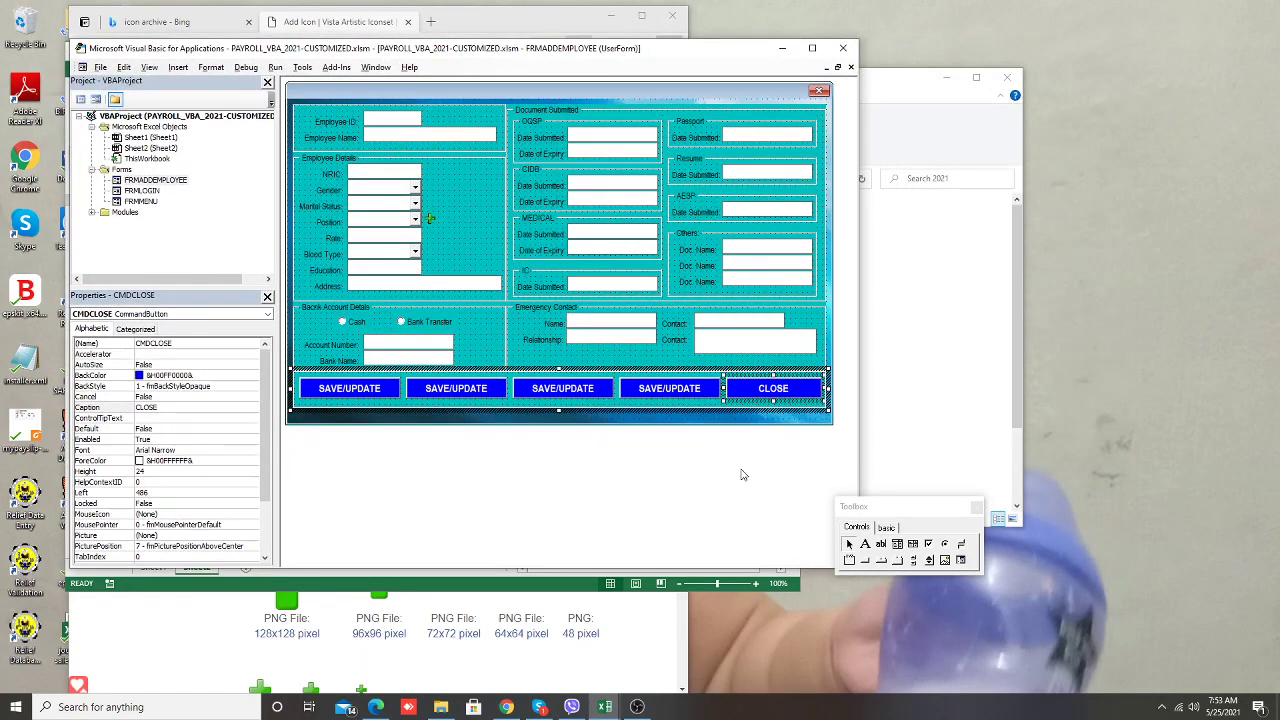
# Delete the original CLOSE button from the form
pyautogui.click(690, 433)
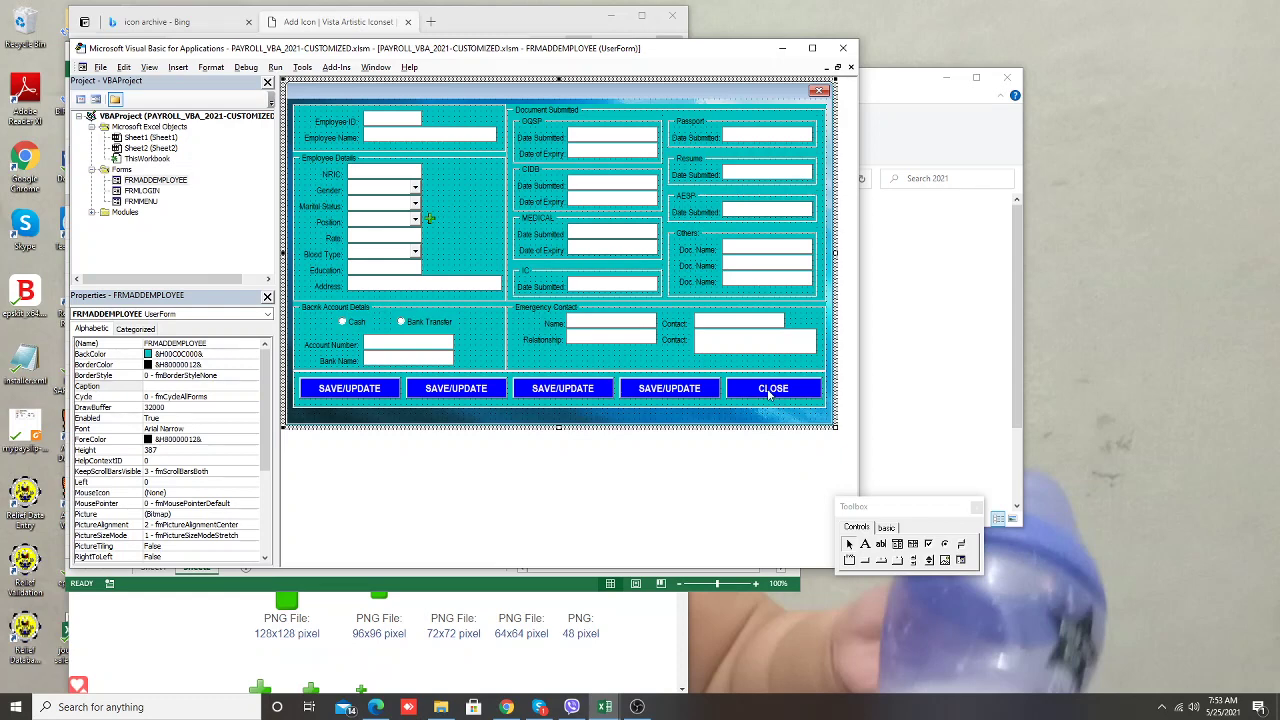
pyautogui.click(450, 400)
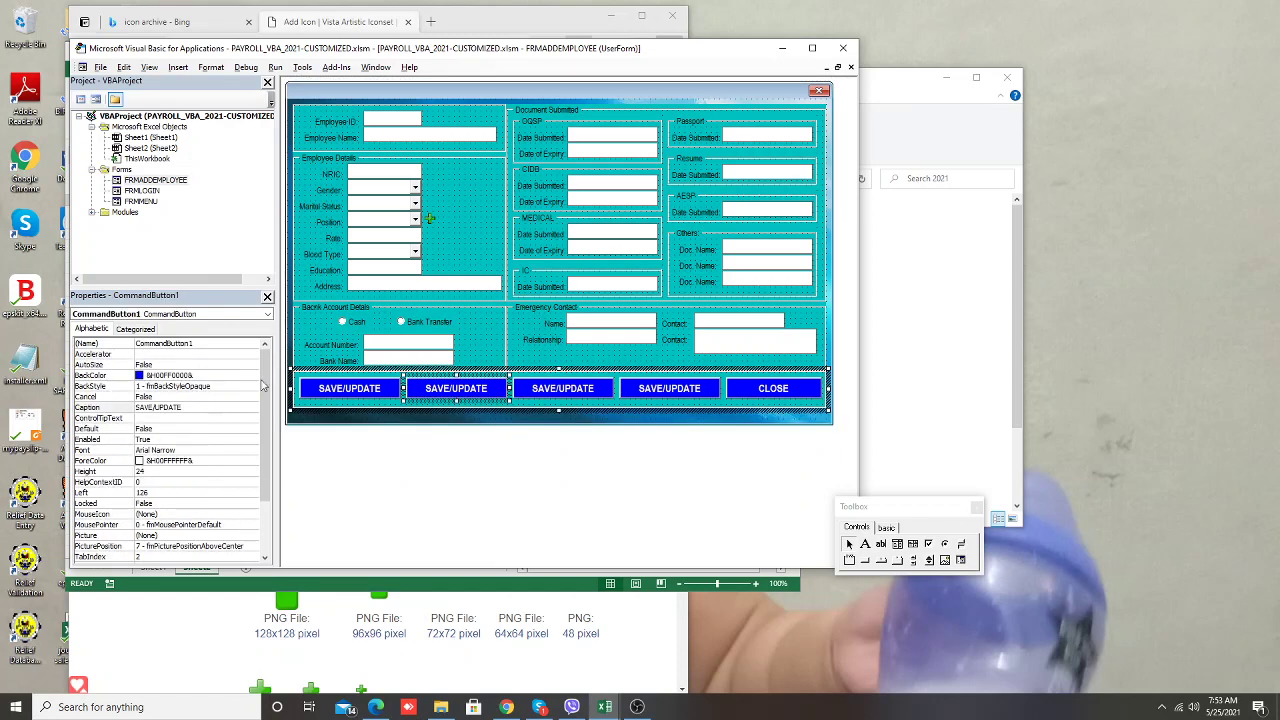
pyautogui.click(213, 345)
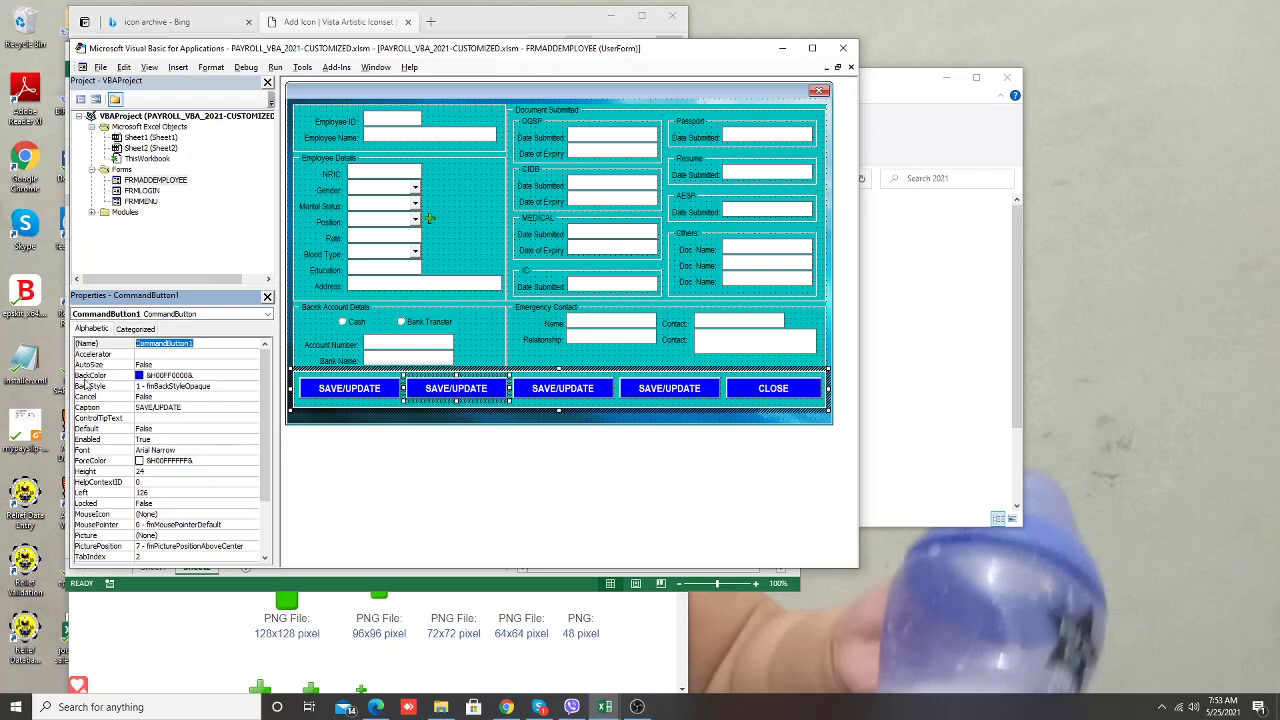
pyautogui.click(775, 393)
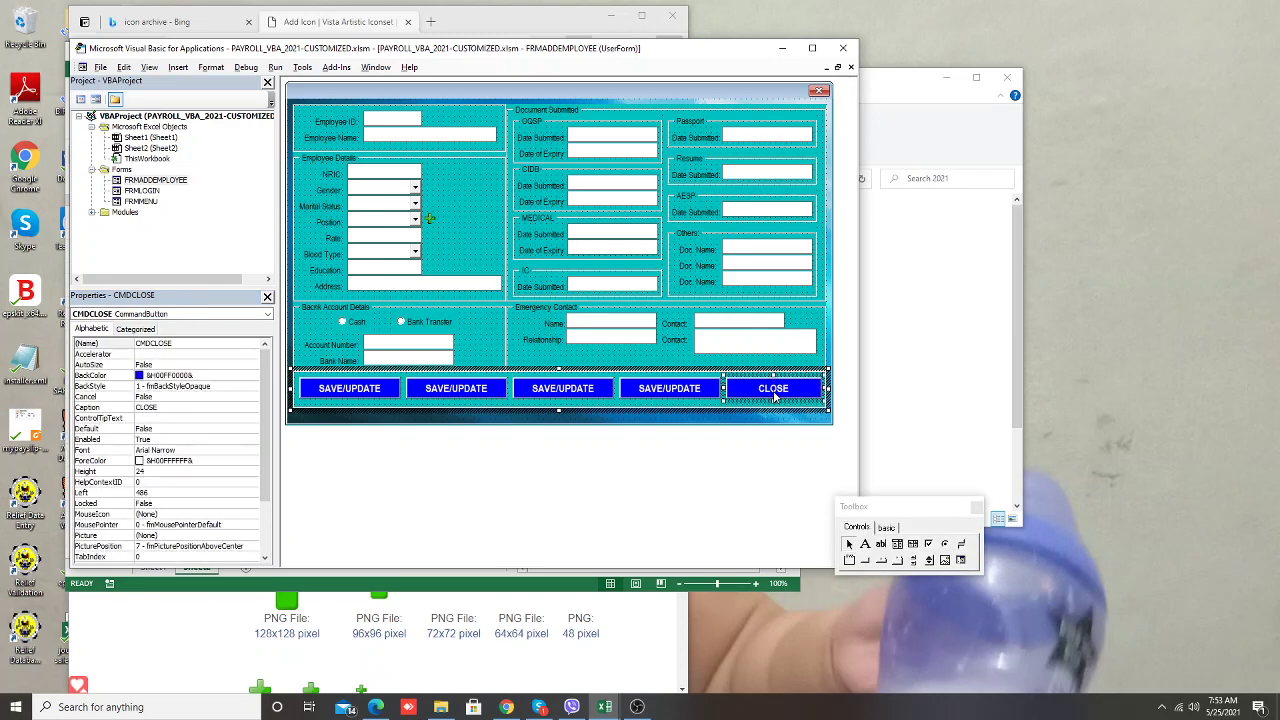
pyautogui.press('Delete')
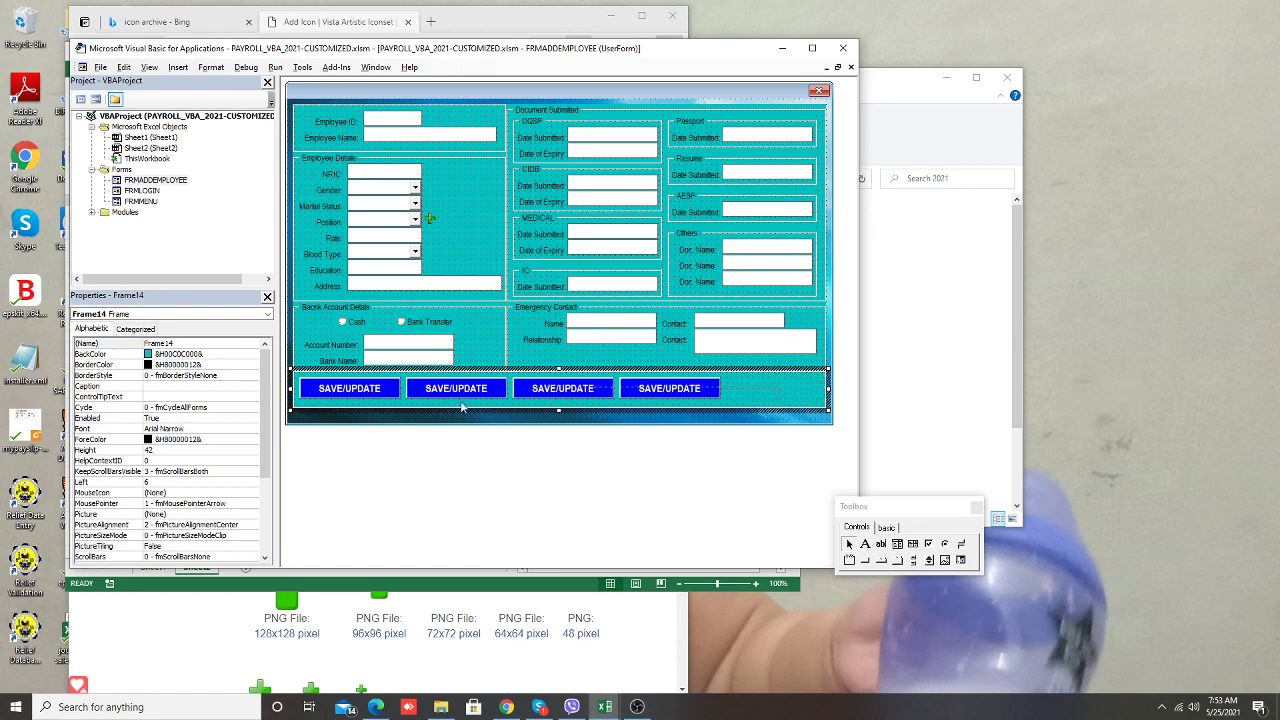
# Select all four remaining buttons and shift them right to center them
pyautogui.hotkey('ctrl', 'a')
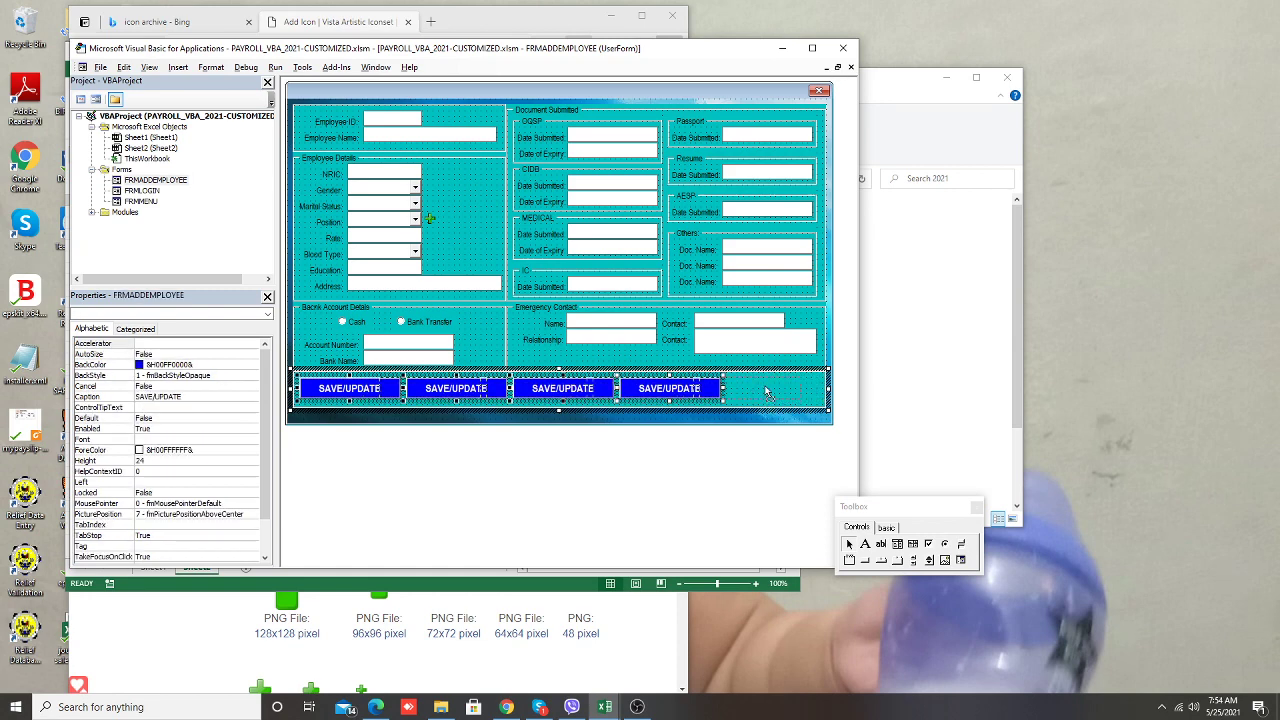
pyautogui.moveTo(702, 393)
pyautogui.mouseDown()
pyautogui.moveTo(782, 396)
pyautogui.moveTo(761, 394)
pyautogui.mouseUp()
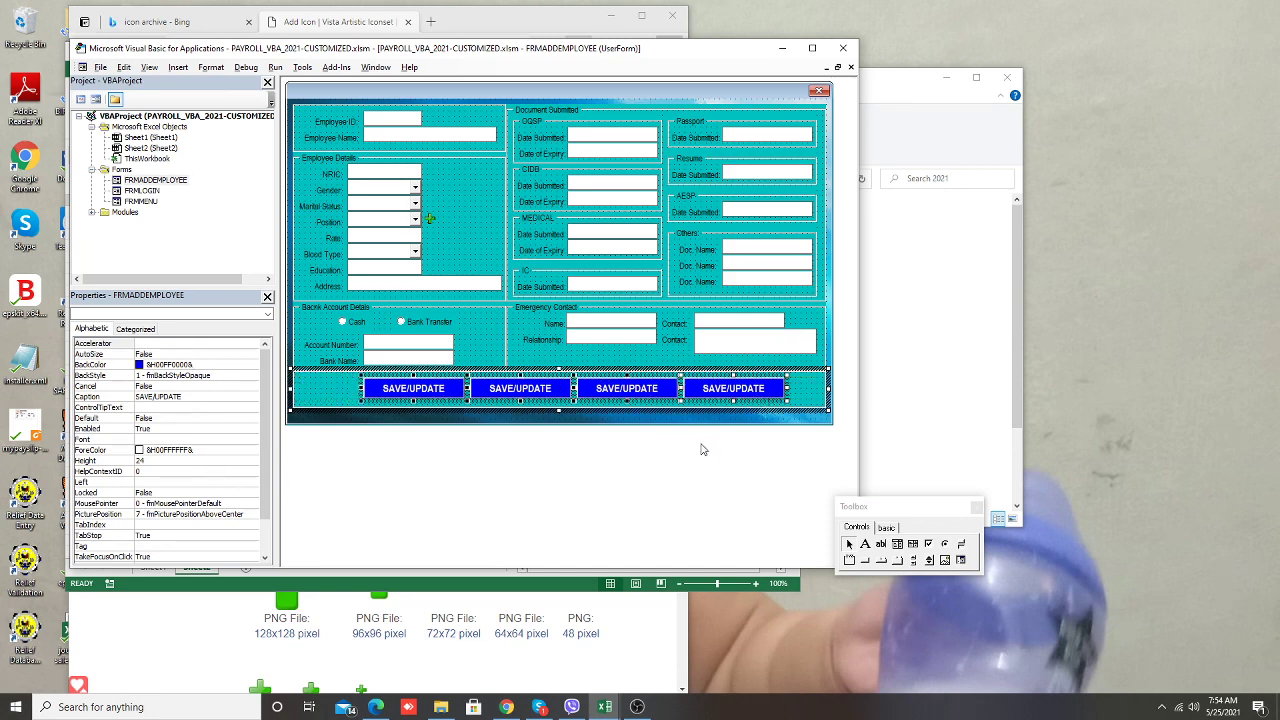
pyautogui.press('Delete')
pyautogui.hotkey('ctrl', 'z')
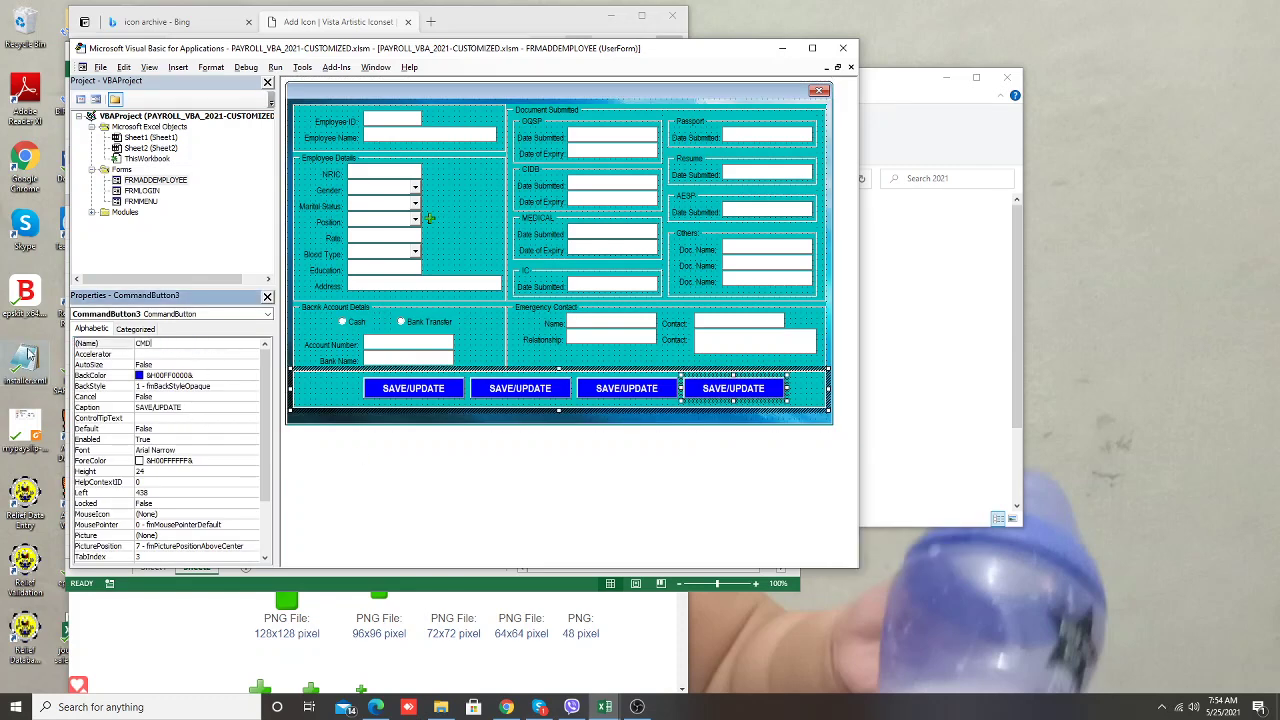
# Caption the fourth button CLOSE and make the third CMDDELETE with caption DELETE
pyautogui.doubleClick(200, 407)
pyautogui.write('CLOSE')
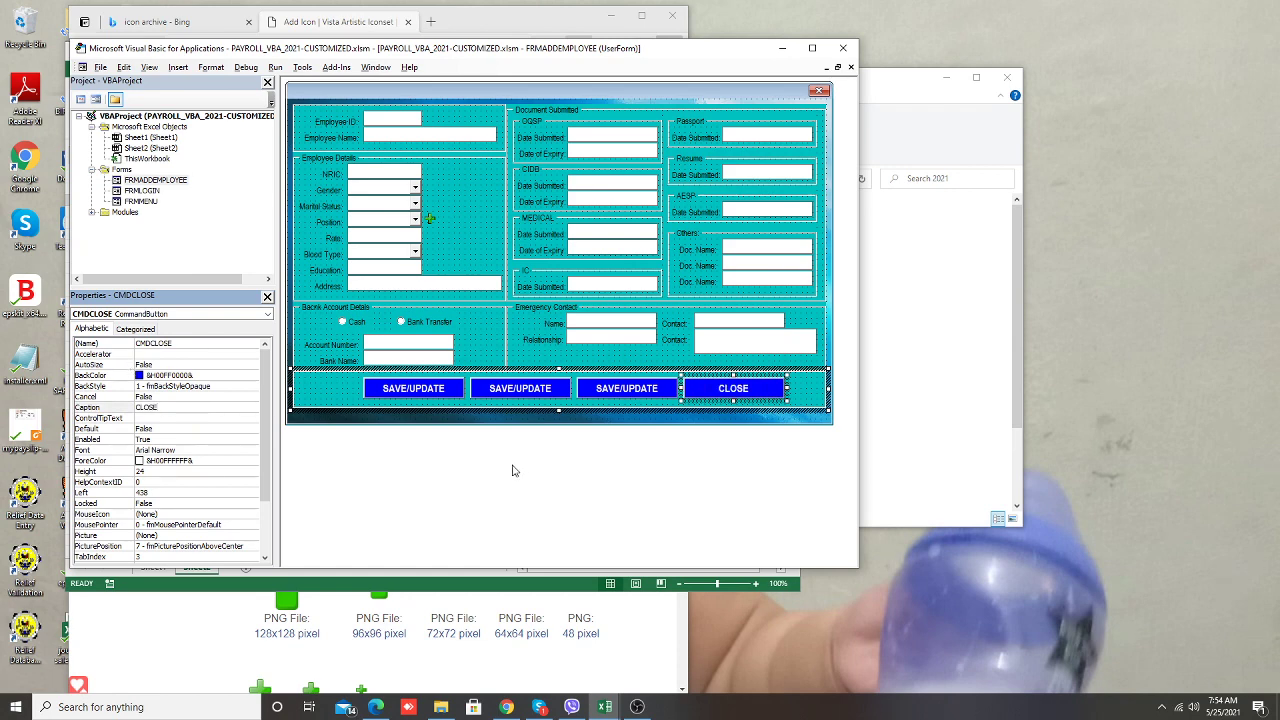
pyautogui.click(625, 398)
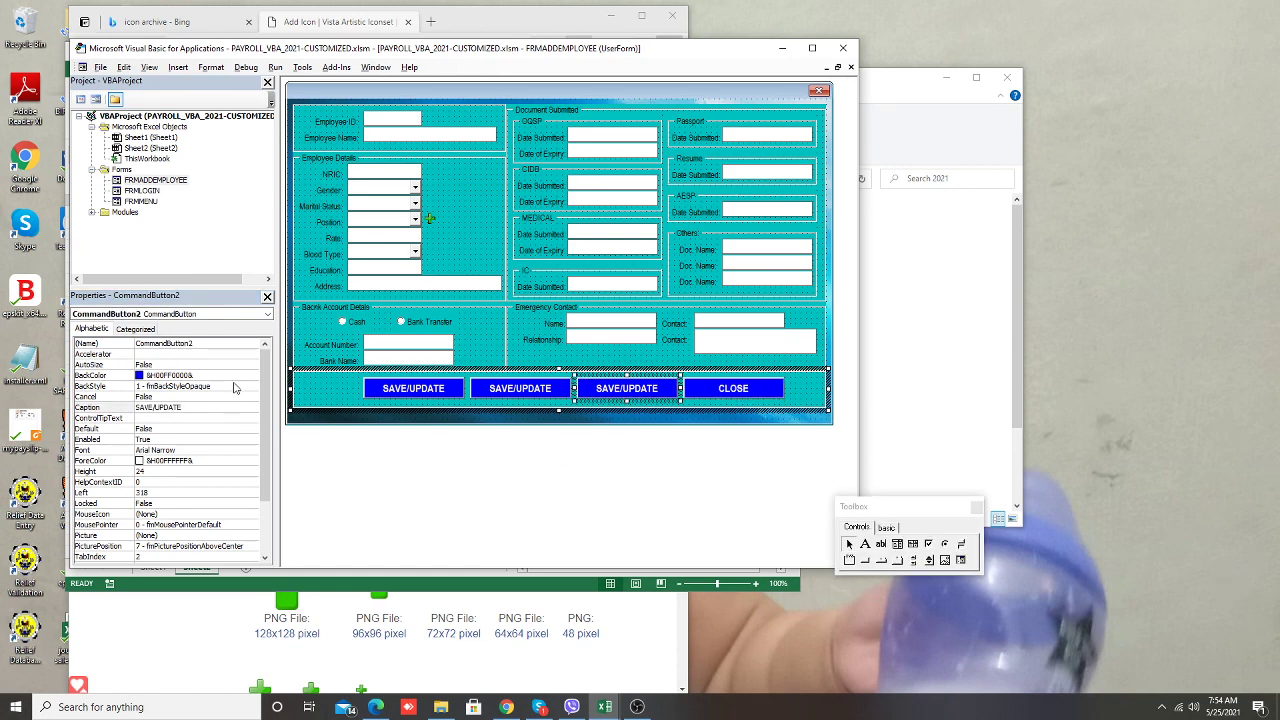
pyautogui.click(220, 345)
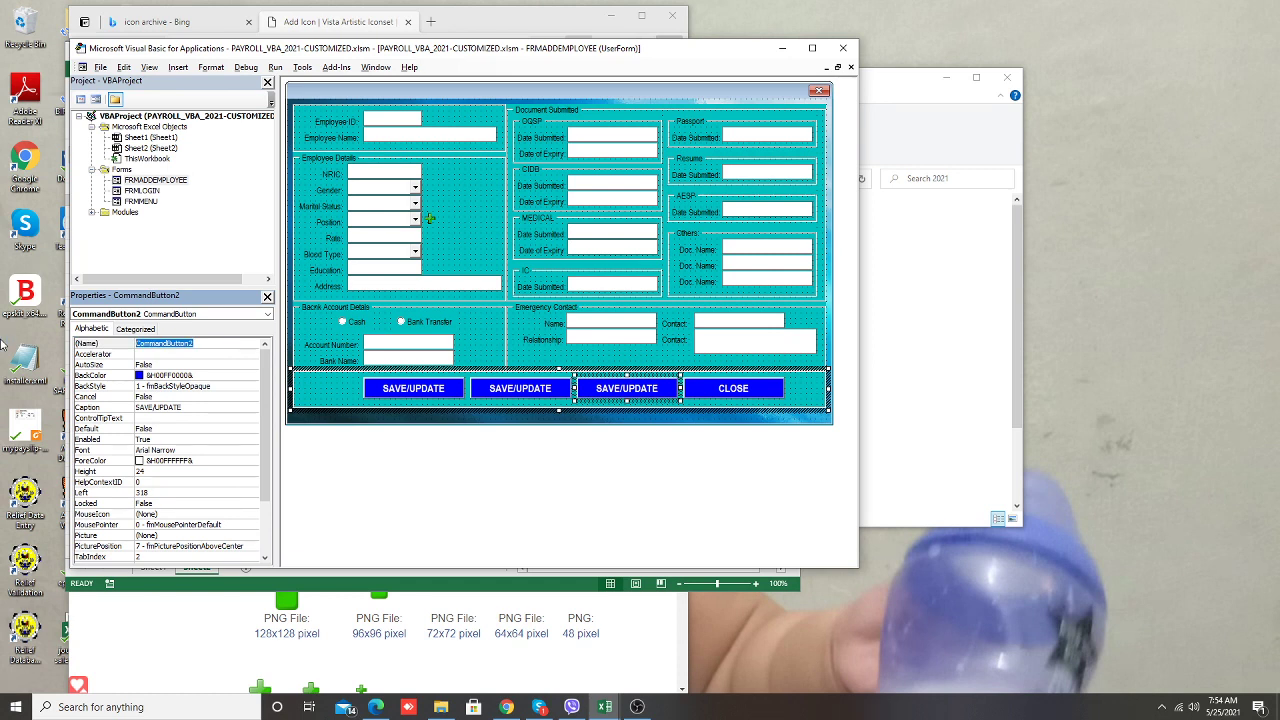
pyautogui.write('D')
pyautogui.write('E')
pyautogui.click(200, 408)
pyautogui.write('DELETE')
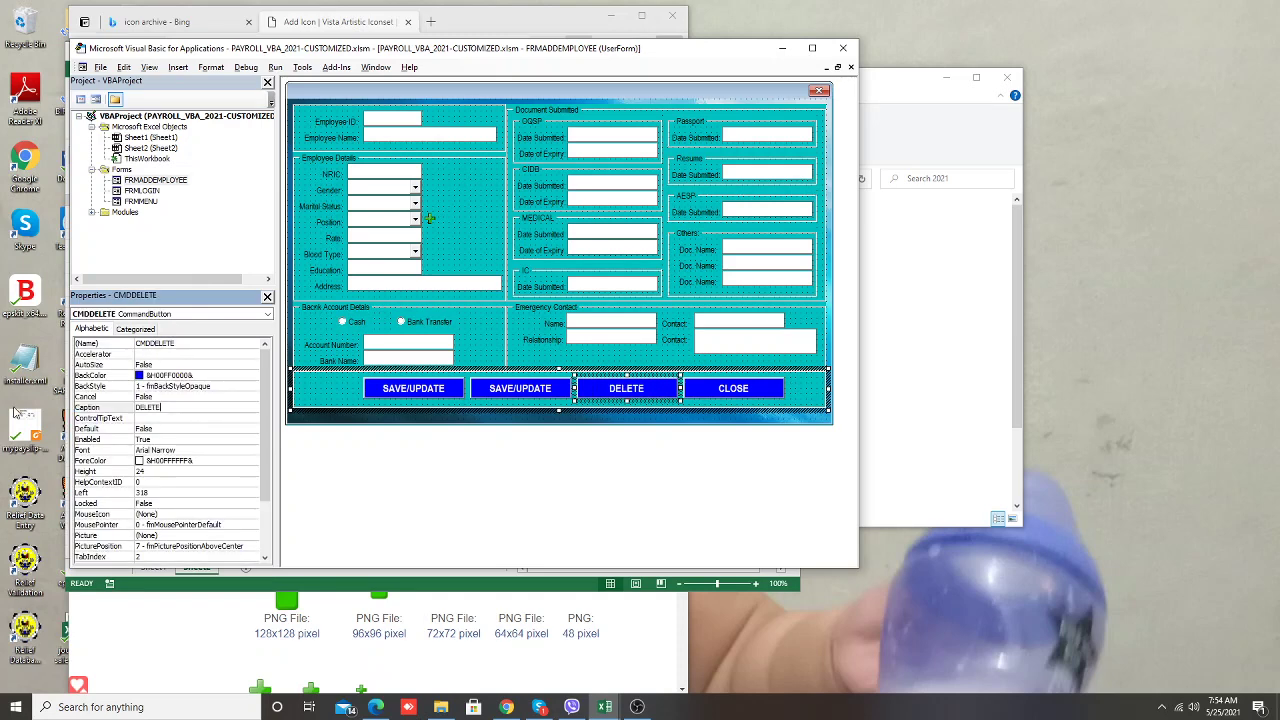
# Rename the second button CMDNEW with the caption NEW
pyautogui.click(512, 394)
pyautogui.click(236, 344)
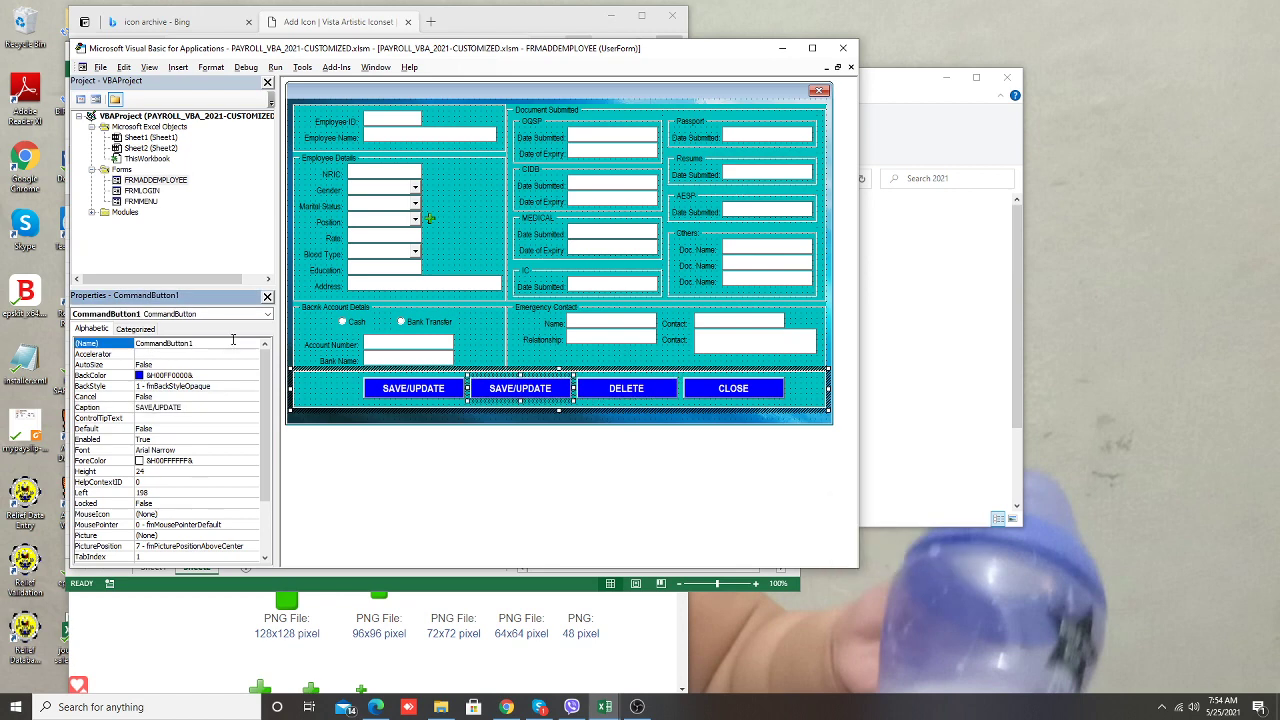
pyautogui.write('CMDNEW')
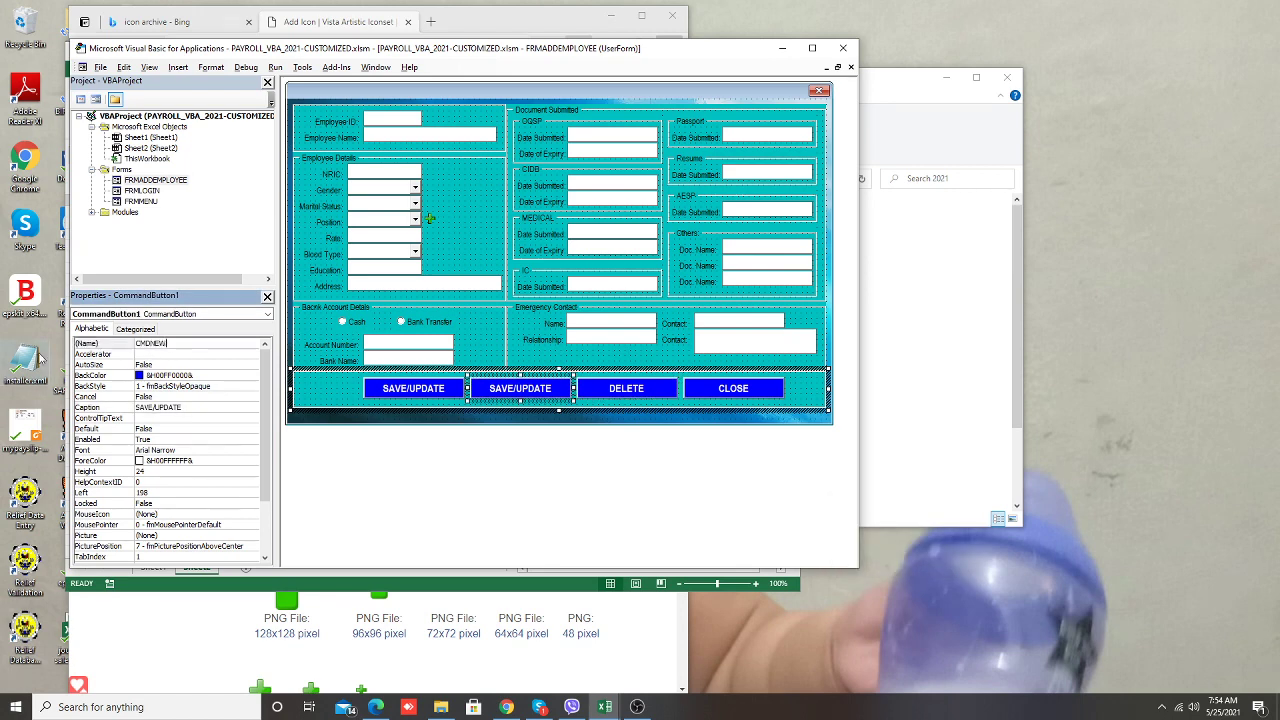
pyautogui.click(190, 407)
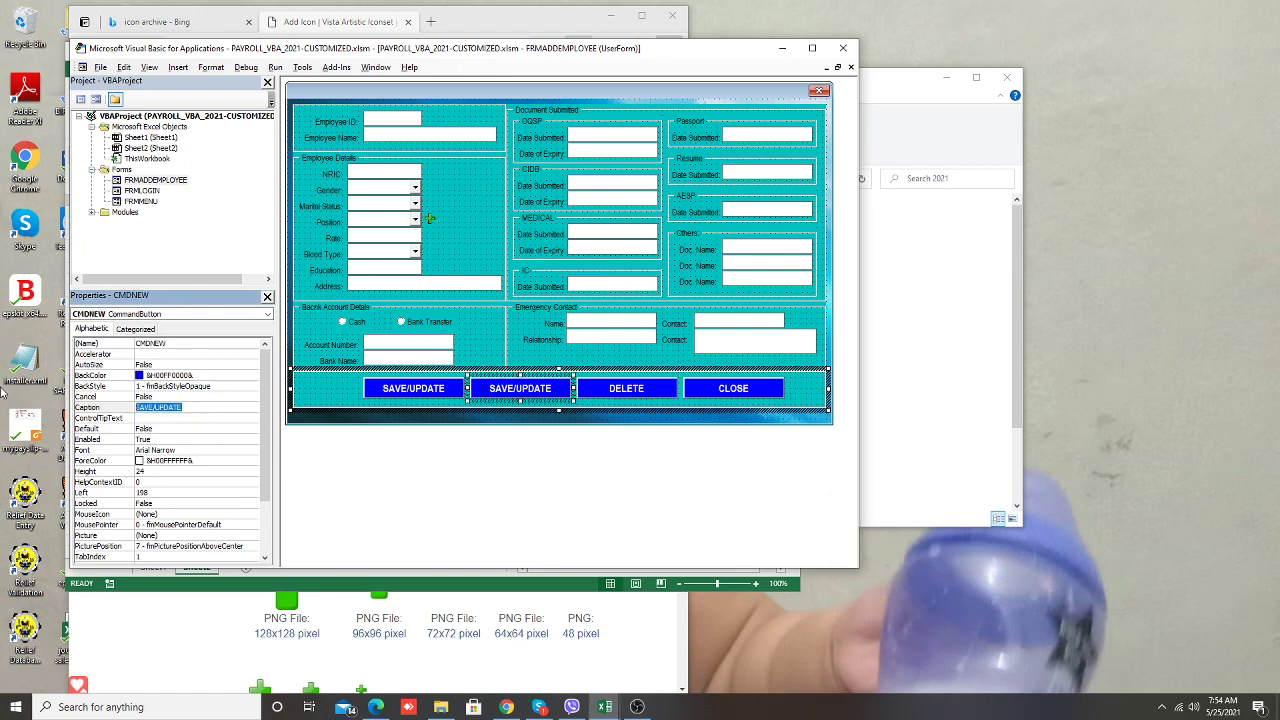
pyautogui.write('NEW')
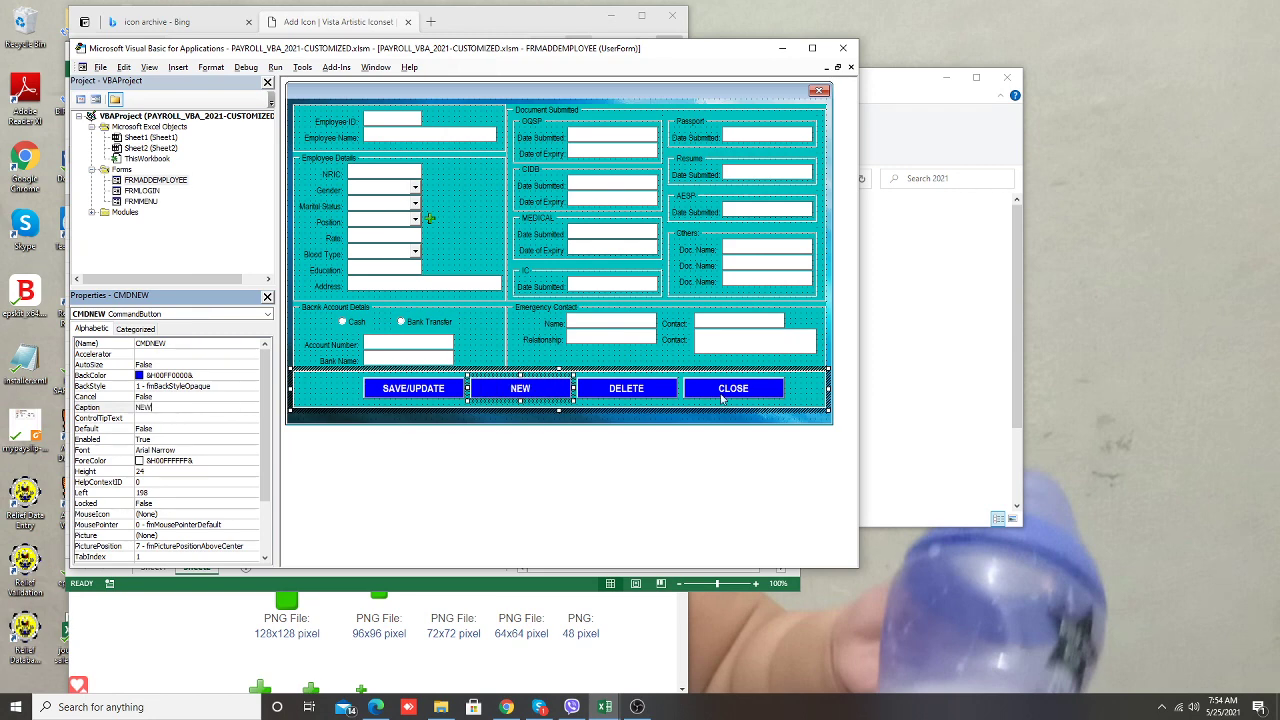
pyautogui.click(773, 420)
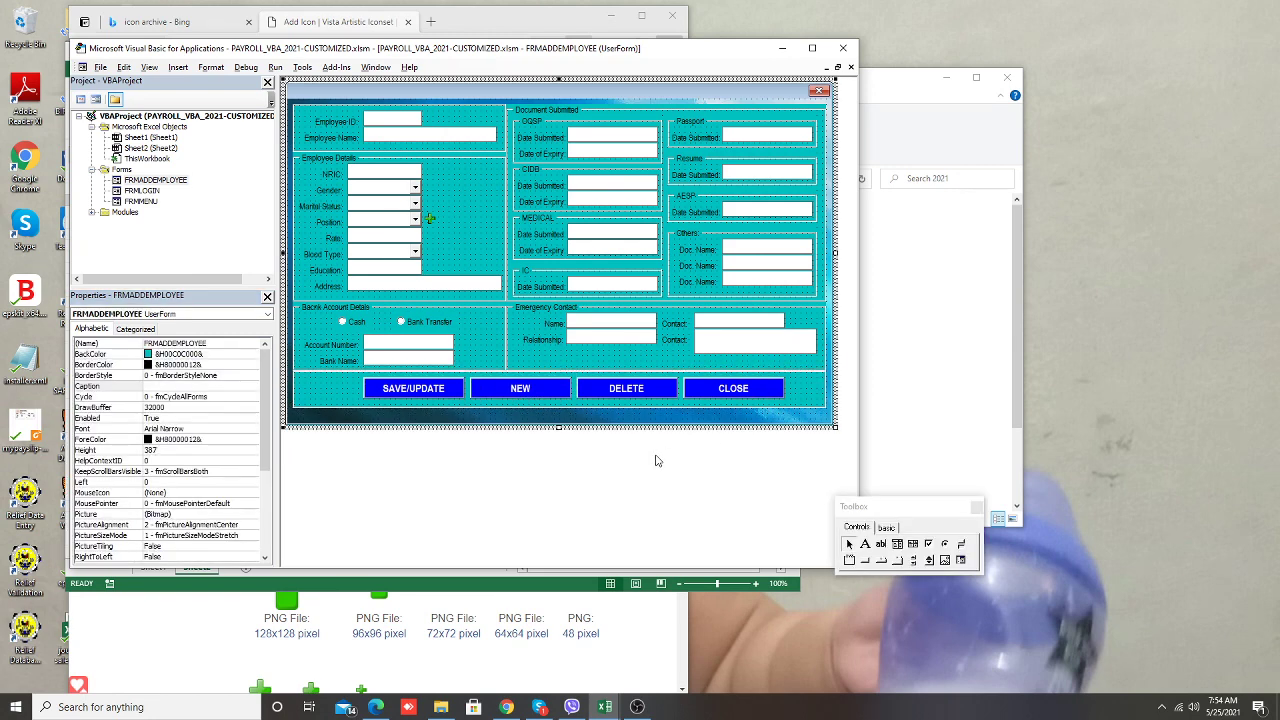
# Test-run the form with F5, close it, and maximize the VBA editor window
pyautogui.press('F5')
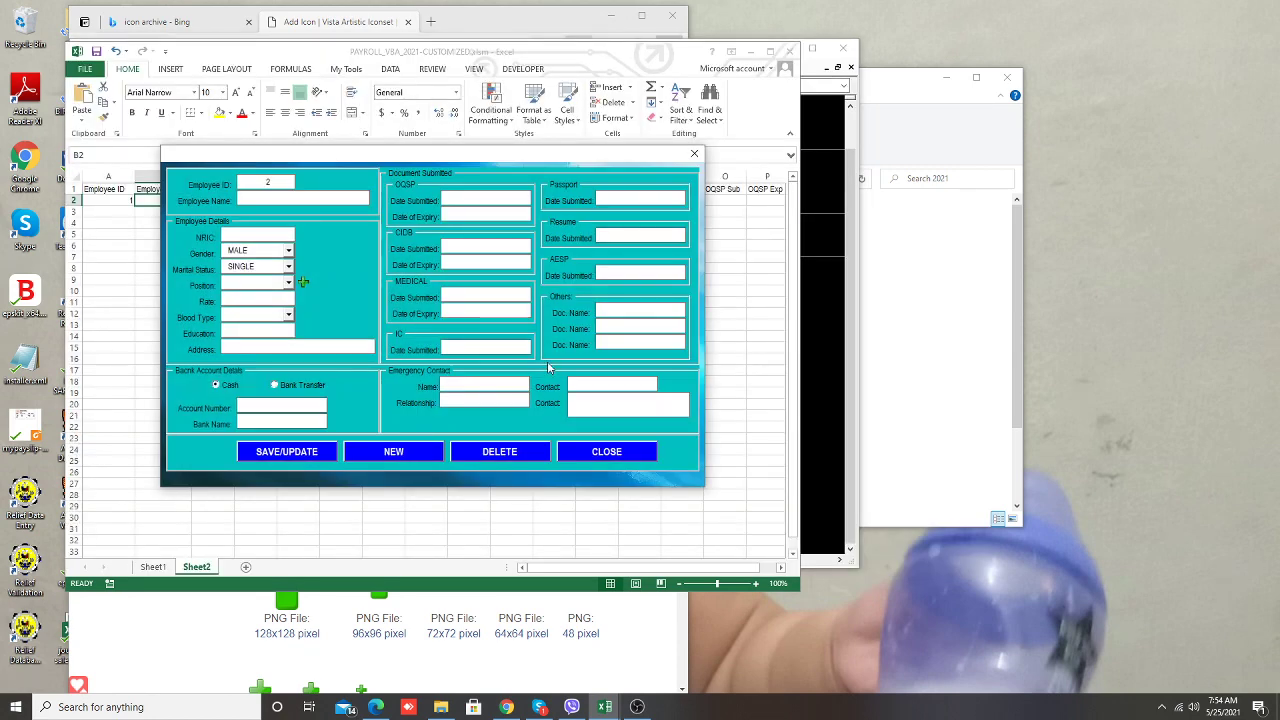
pyautogui.press('Tab')
pyautogui.click(590, 452)
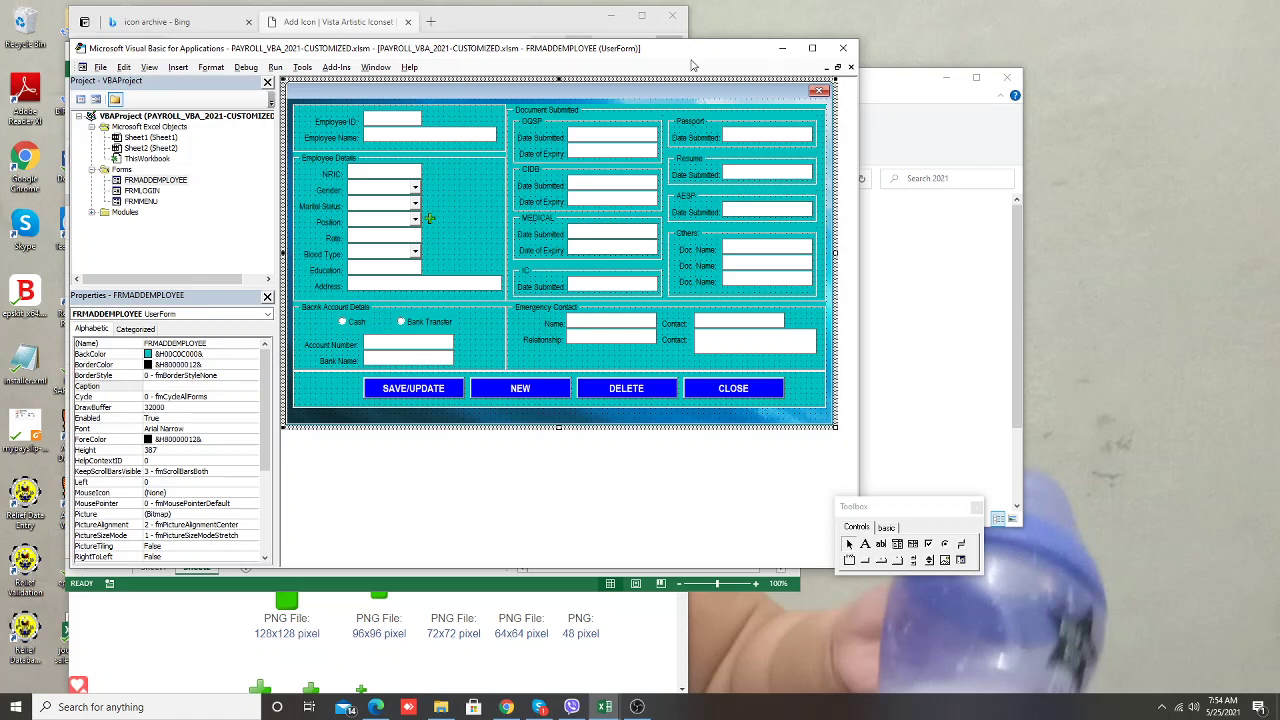
pyautogui.click(812, 48)
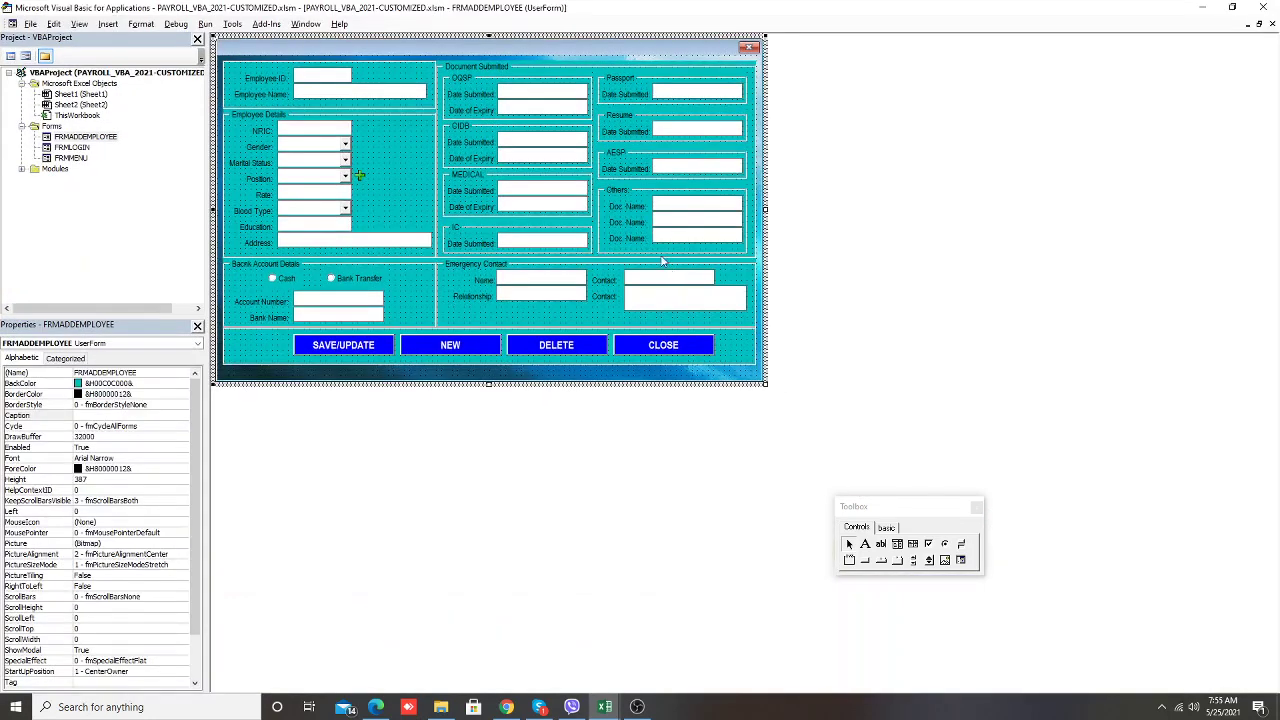